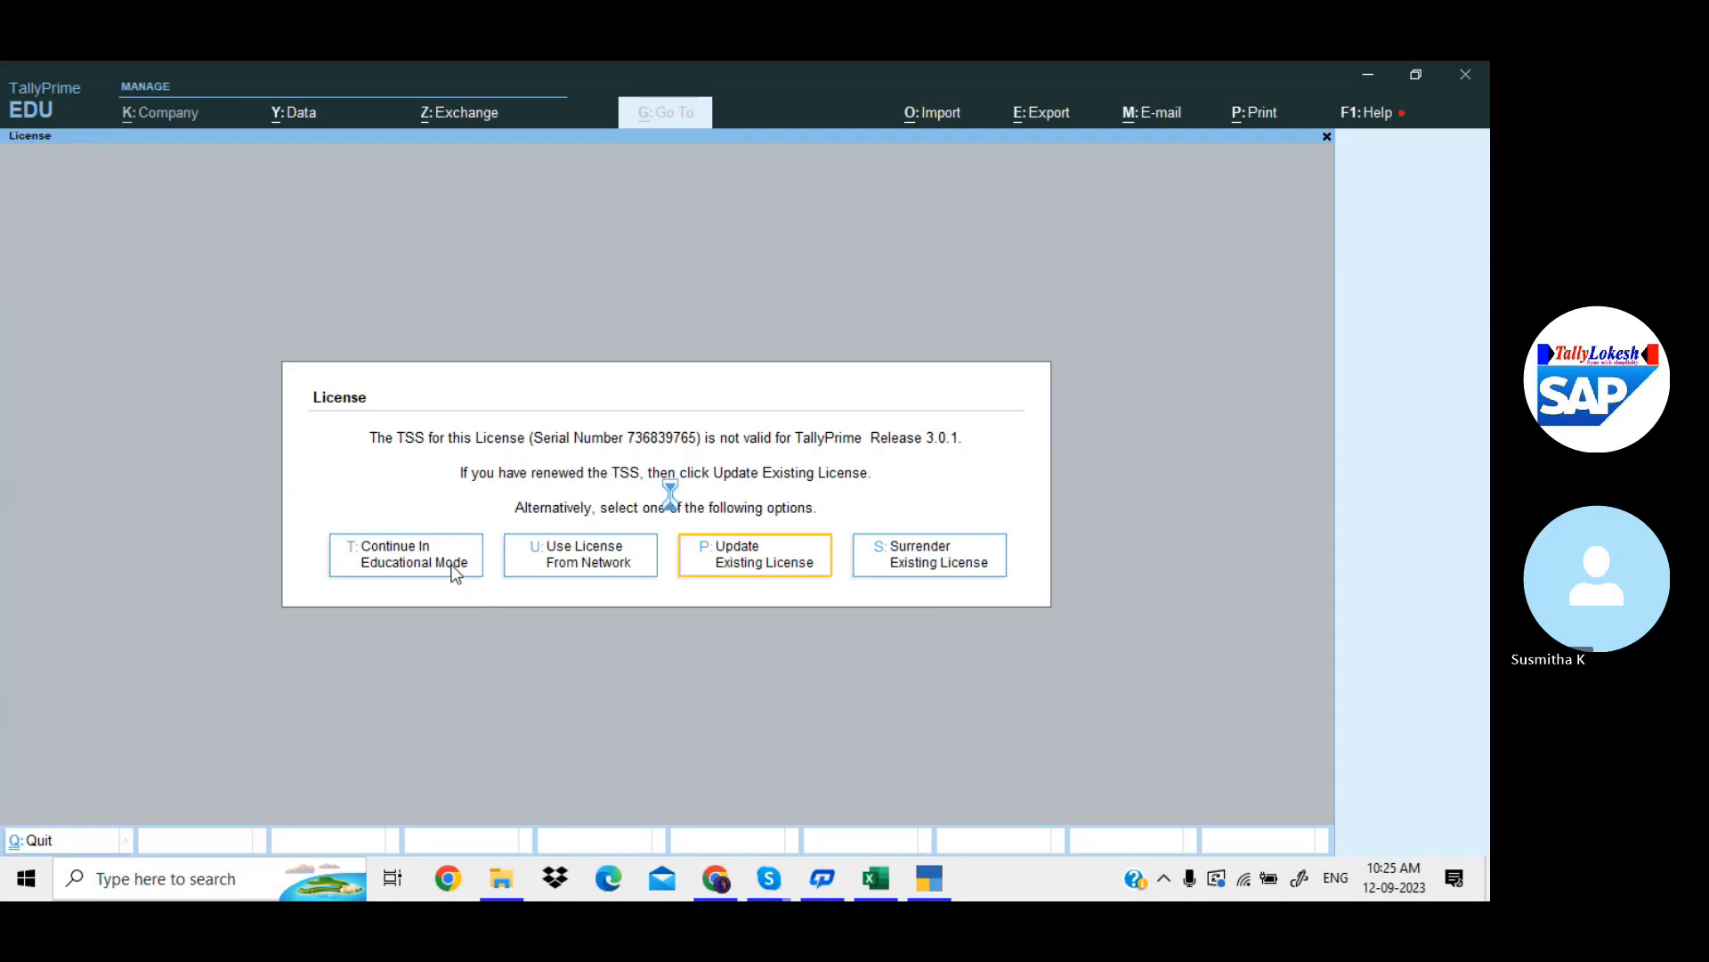
Continue in Educational Mode and shut the open company LOKESH INFO TECH
click(454, 570)
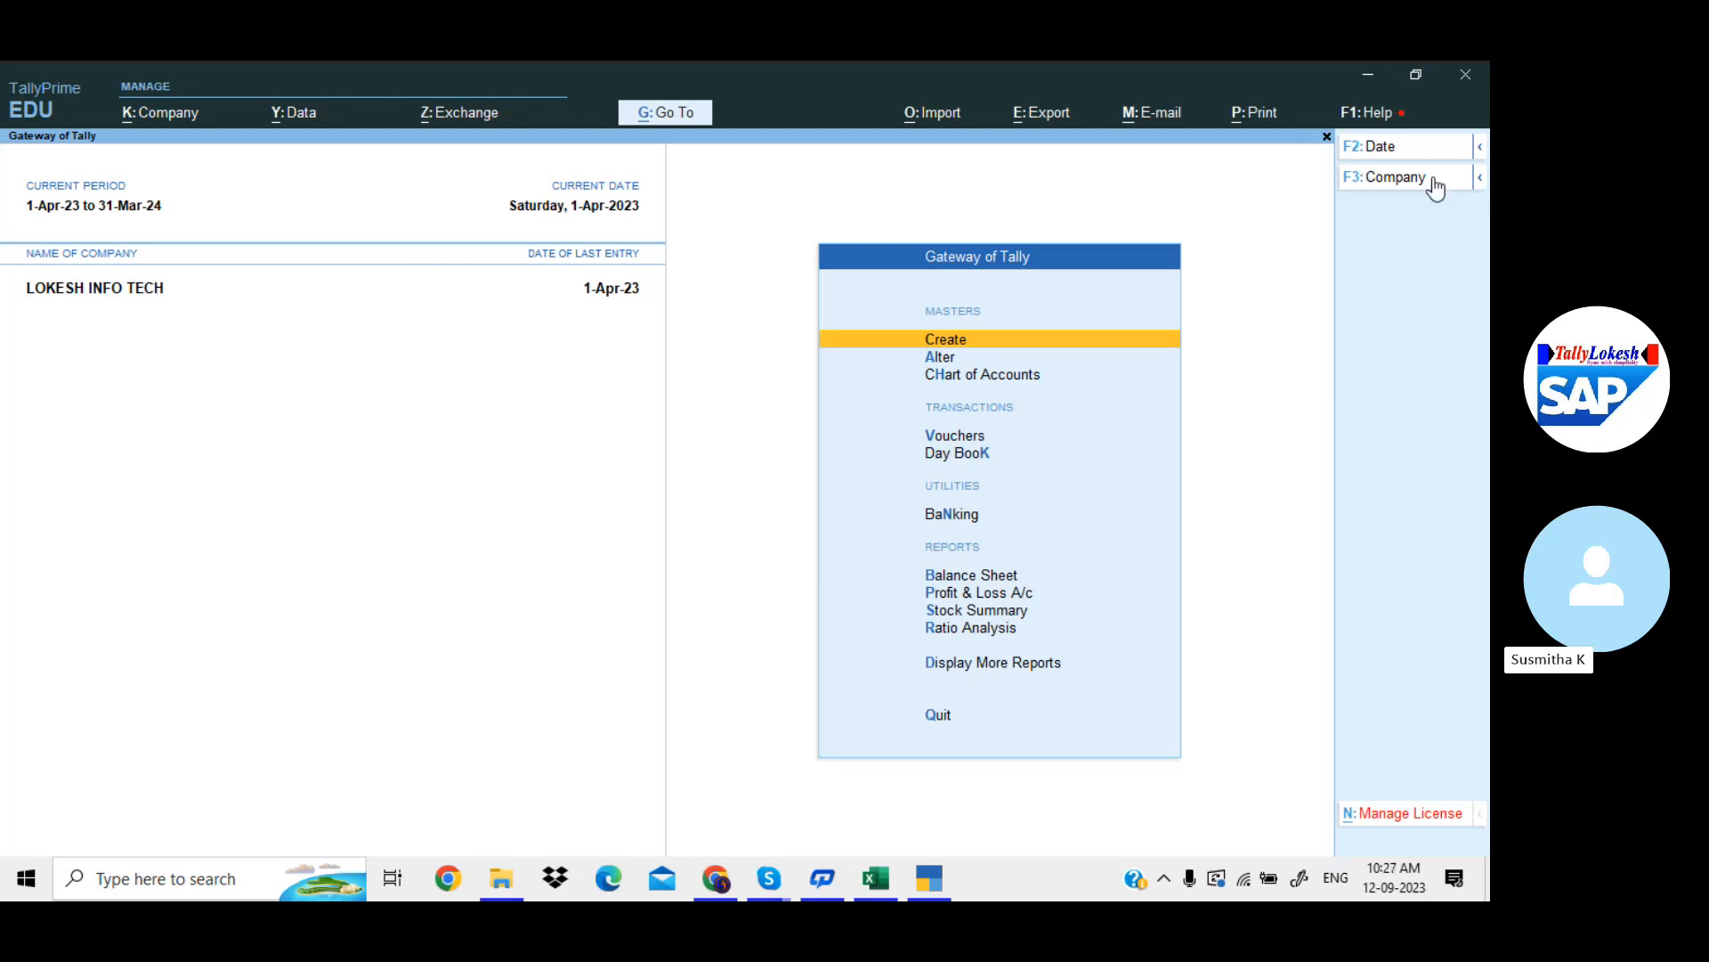
click(1396, 183)
key(Up)
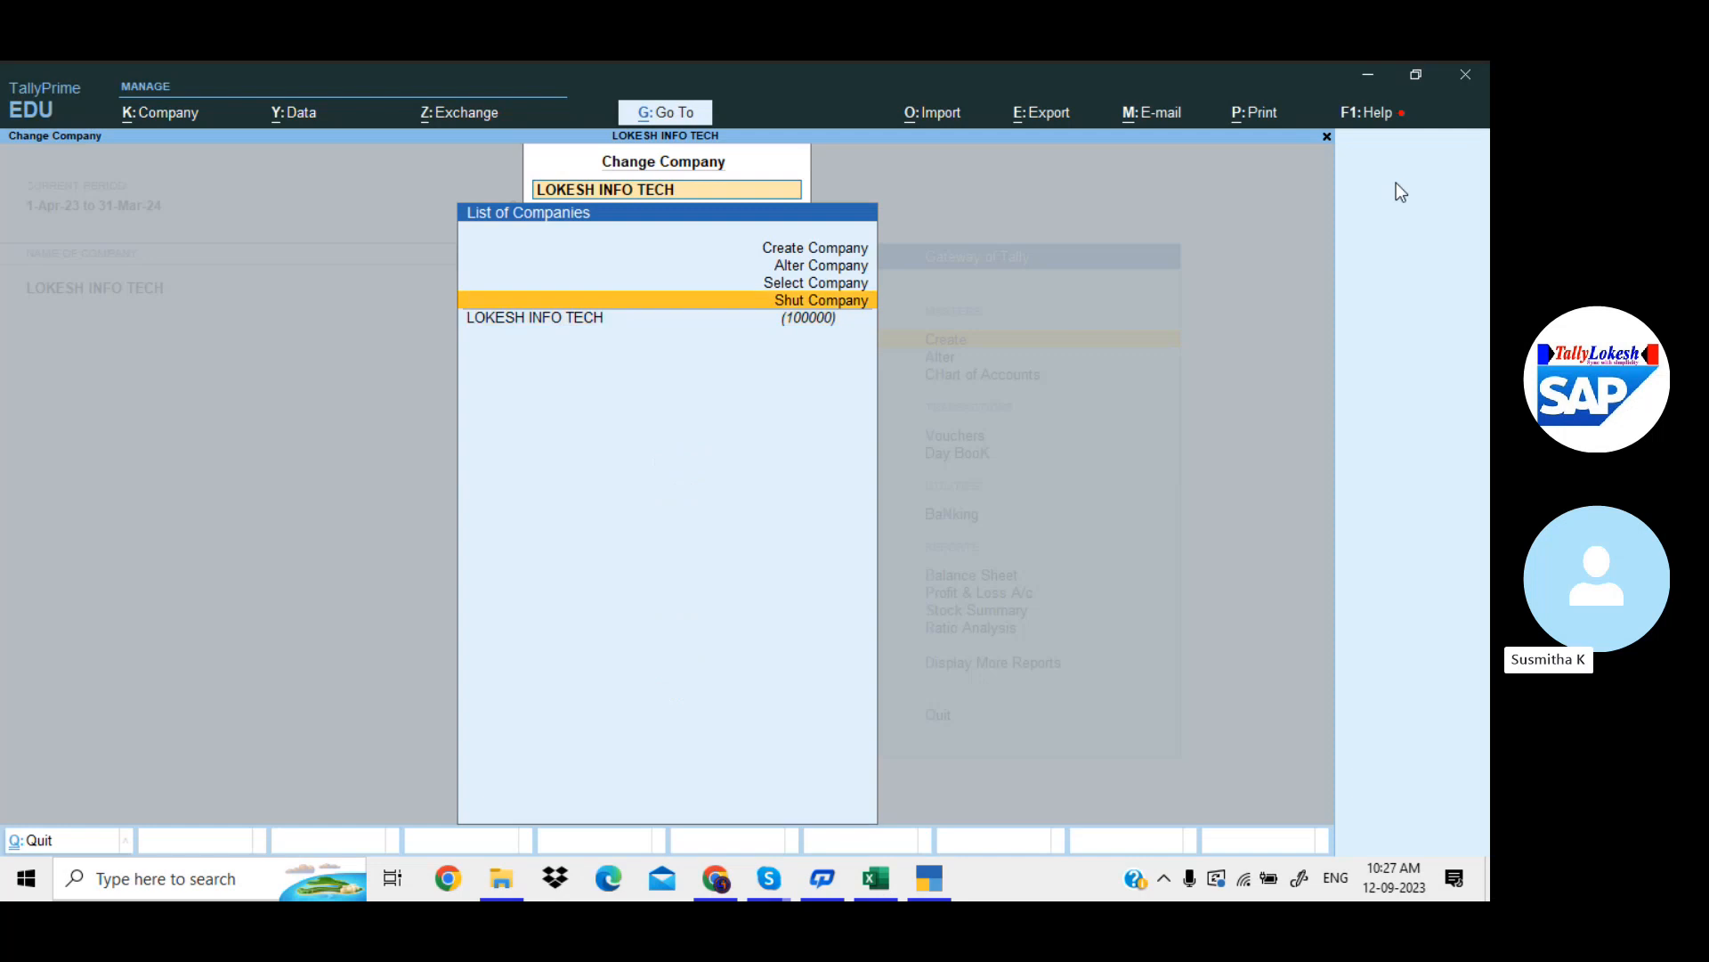
key(Return)
key(Return)
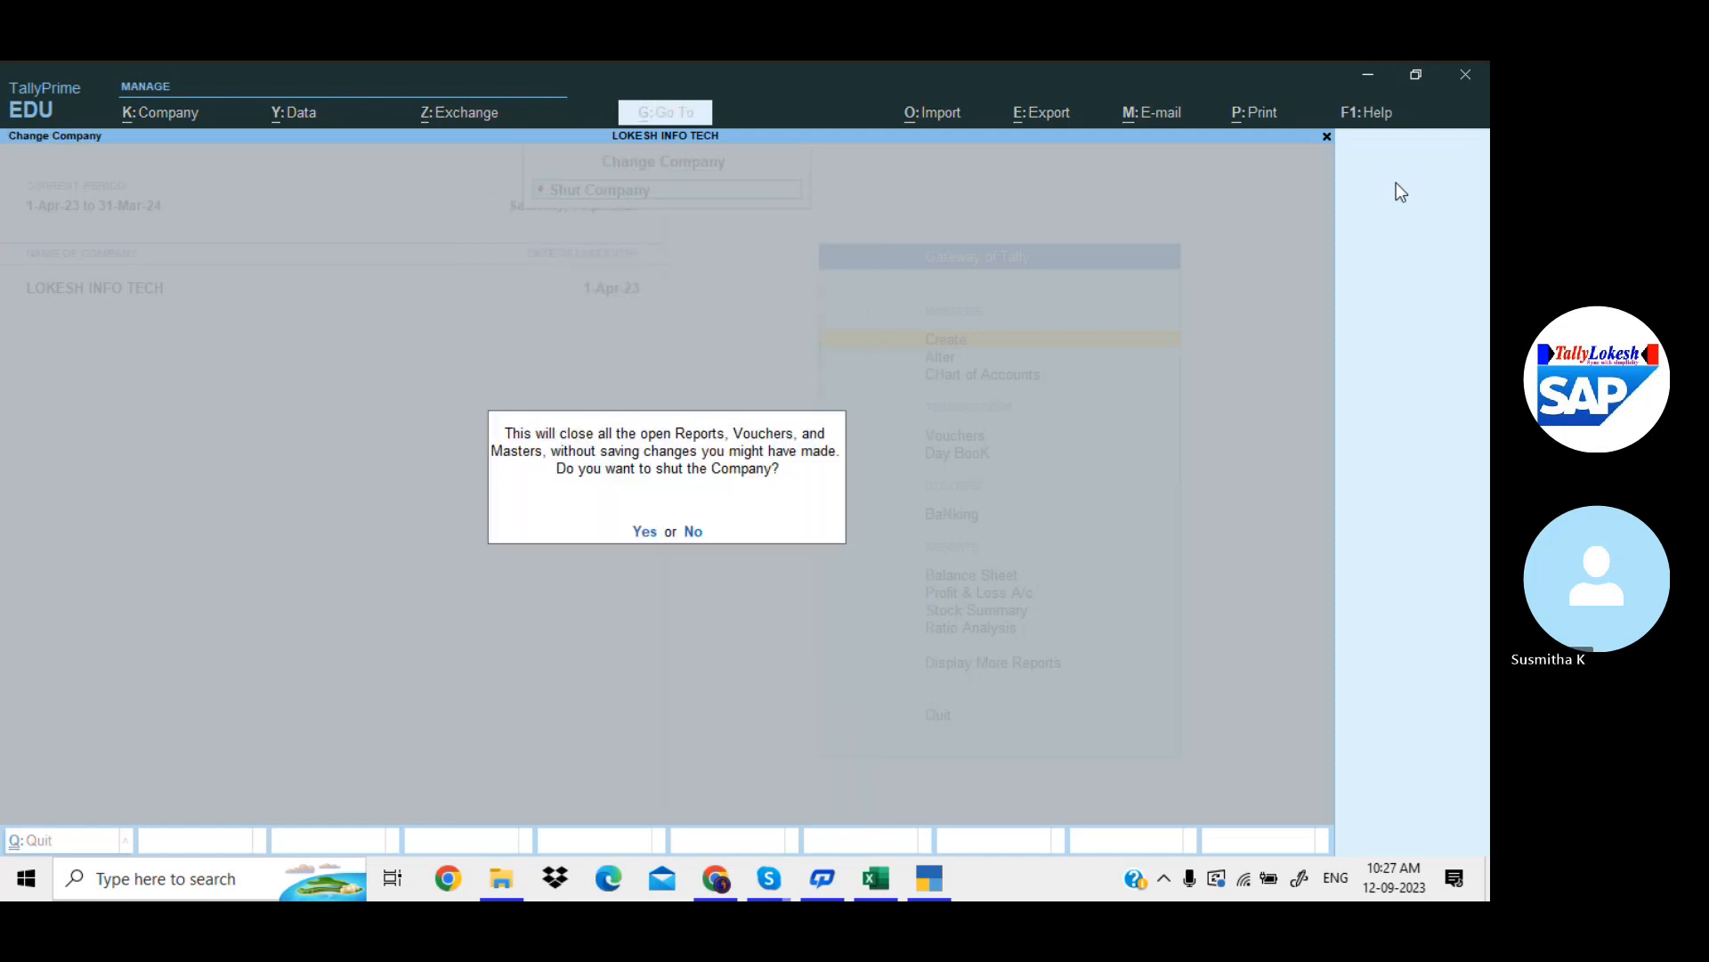
key(y)
Open the creation form for a new company from the list of companies
key(Up)
key(Up)
key(Up)
key(Up)
key(Up)
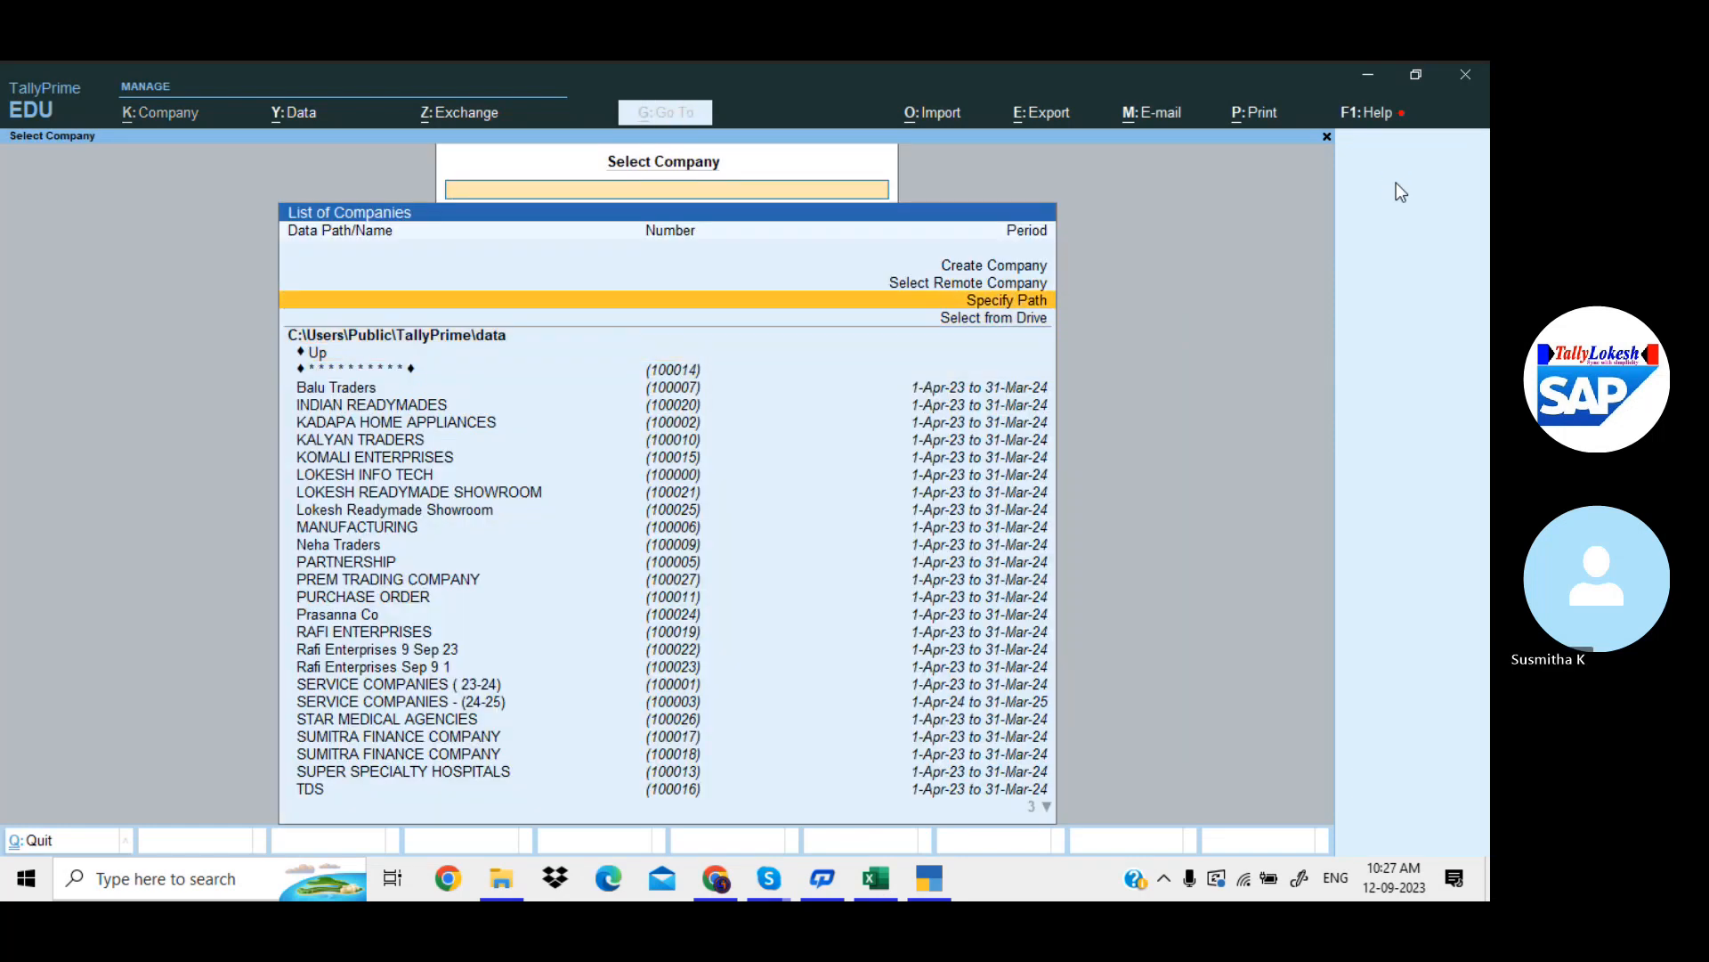
key(Return)
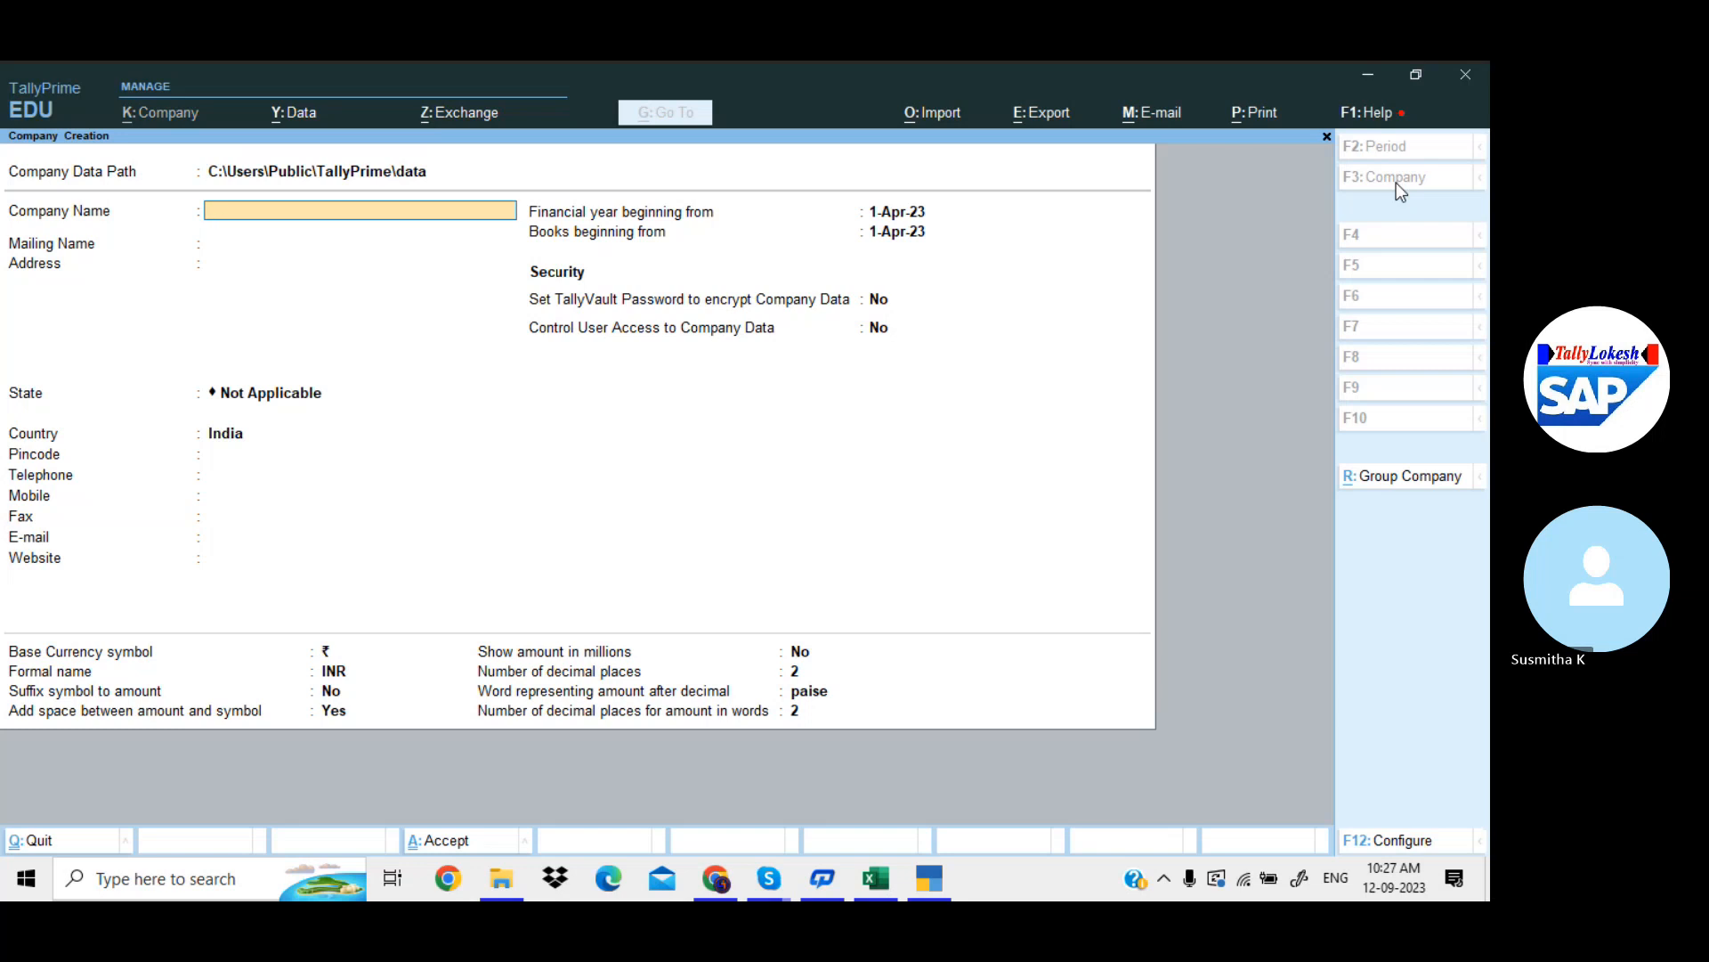
Enter INFOTECH as the company name and mailing name, leaving the address blank
text(INTO)
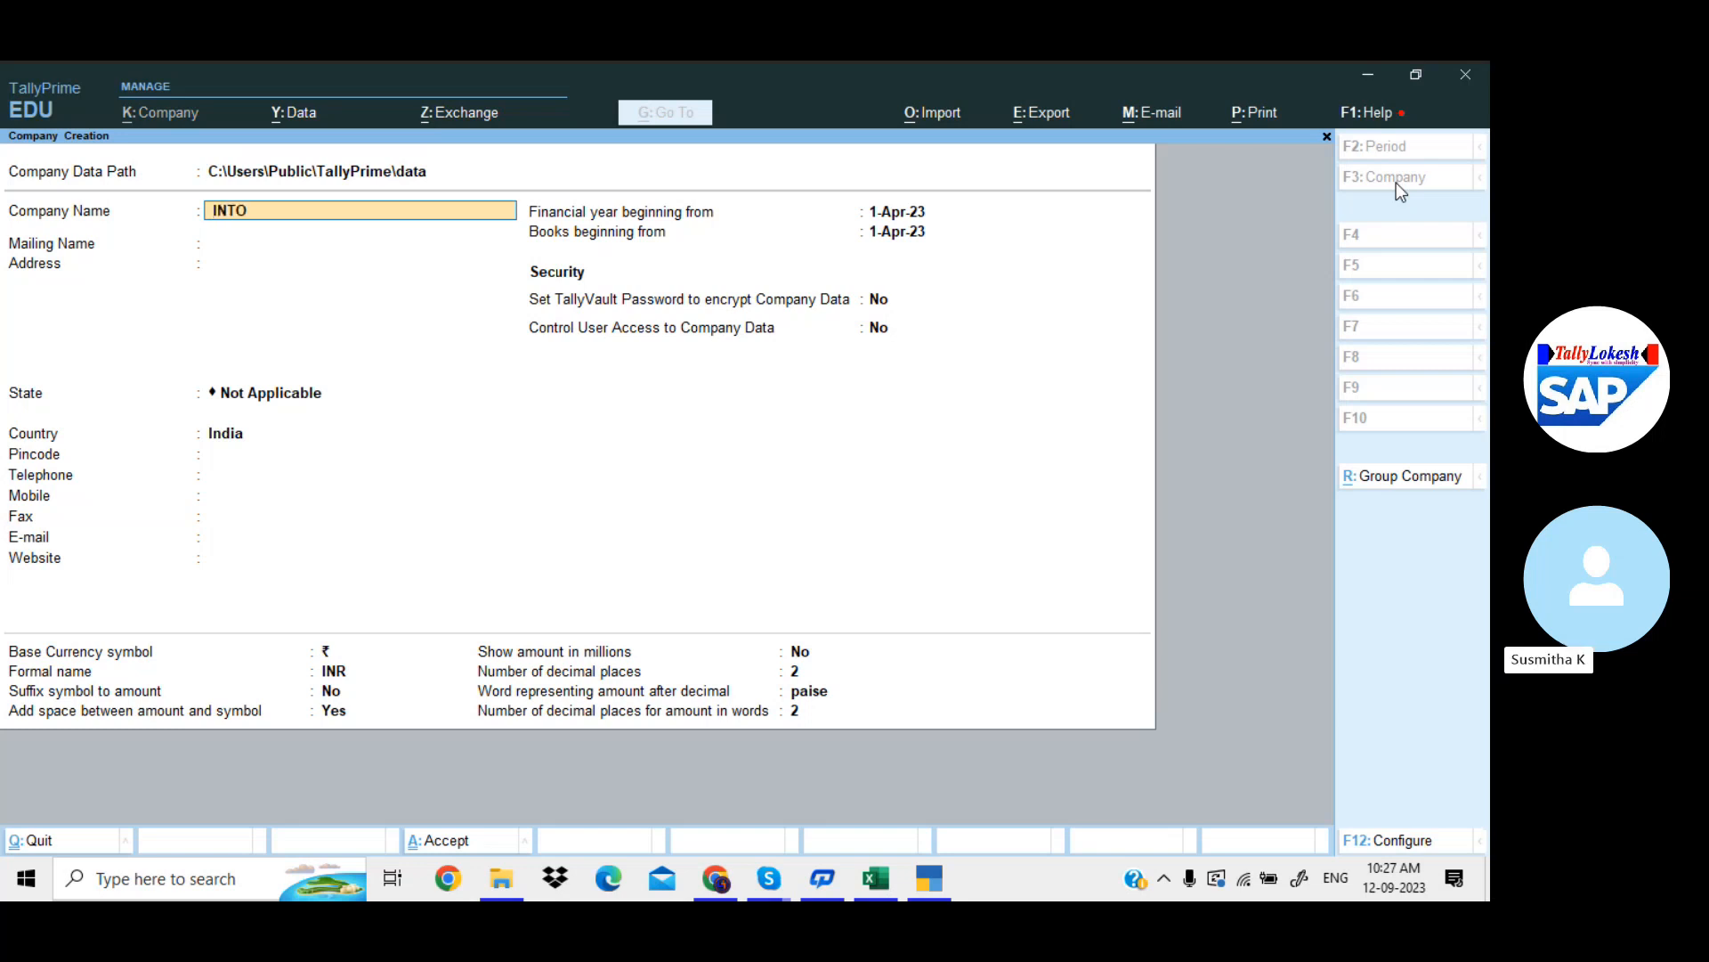
text( TE)
key(BackSpace)
key(BackSpace)
key(BackSpace)
key(BackSpace)
key(BackSpace)
key(BackSpace)
text(INFOT)
text(ECH)
key(Return)
key(Return)
key(Return)
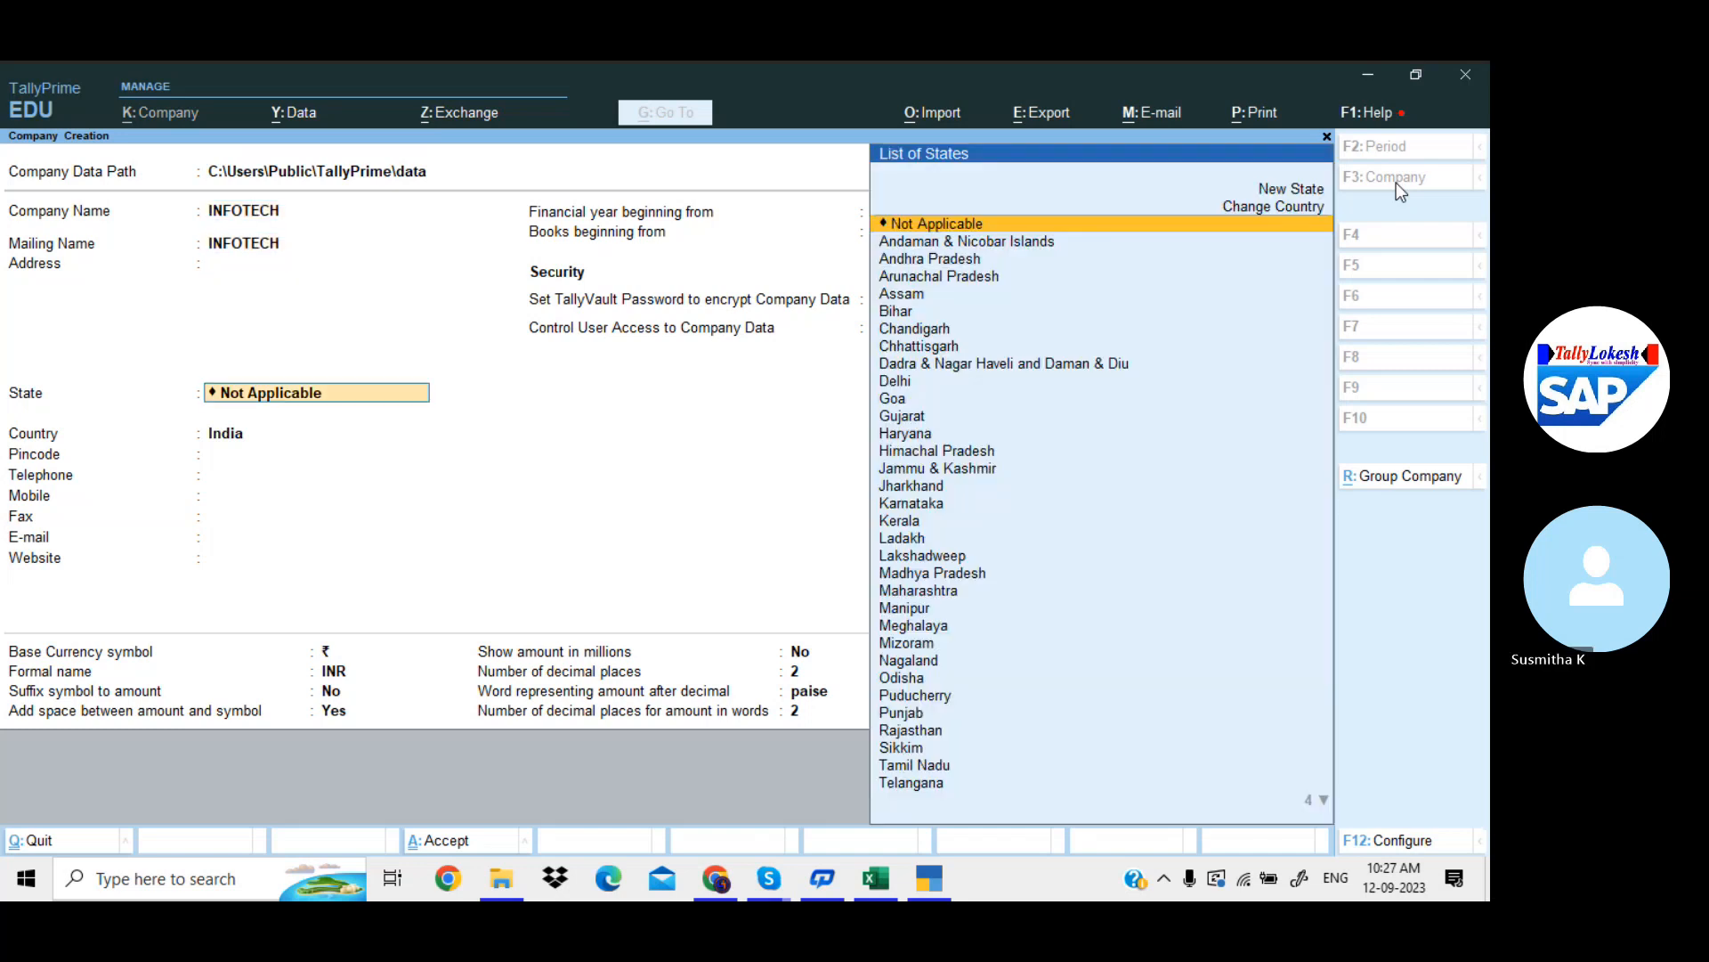
Set the company's state to Andhra Pradesh, leaving the contact fields blank and the financial year and books beginning dates at 1-Apr-23
key(Down)
key(Down)
key(Return)
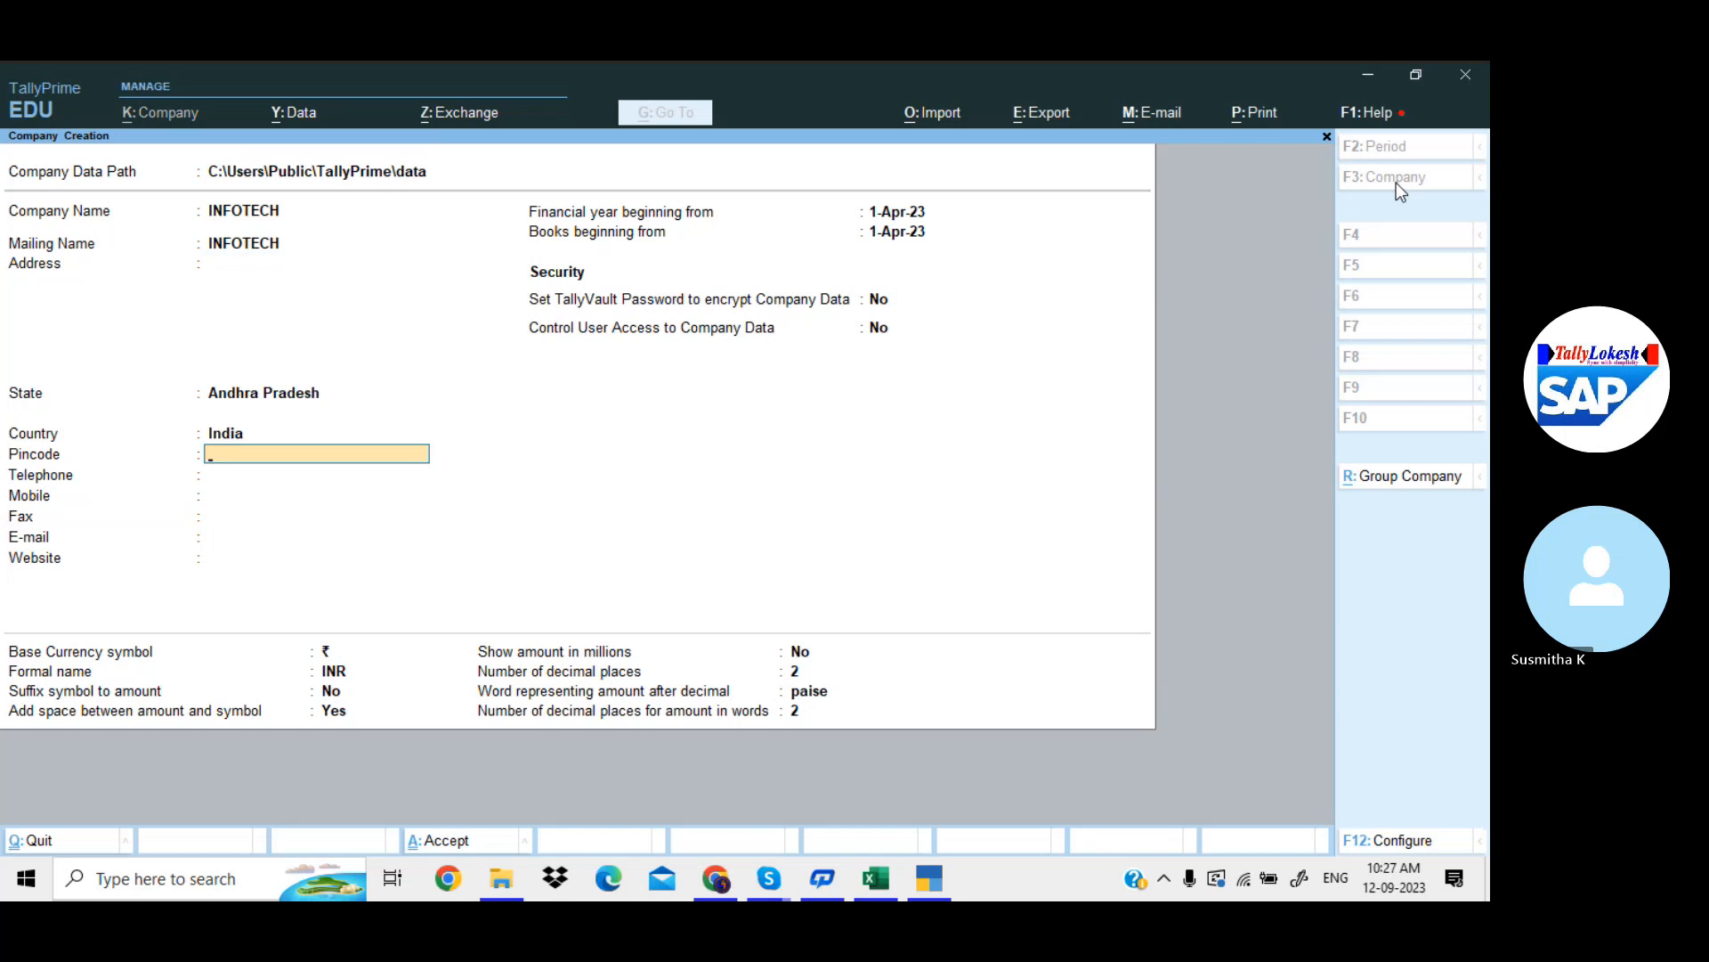
key(Return)
key(Return)
key(Return)
key(Return)
key(Return)
key(Return)
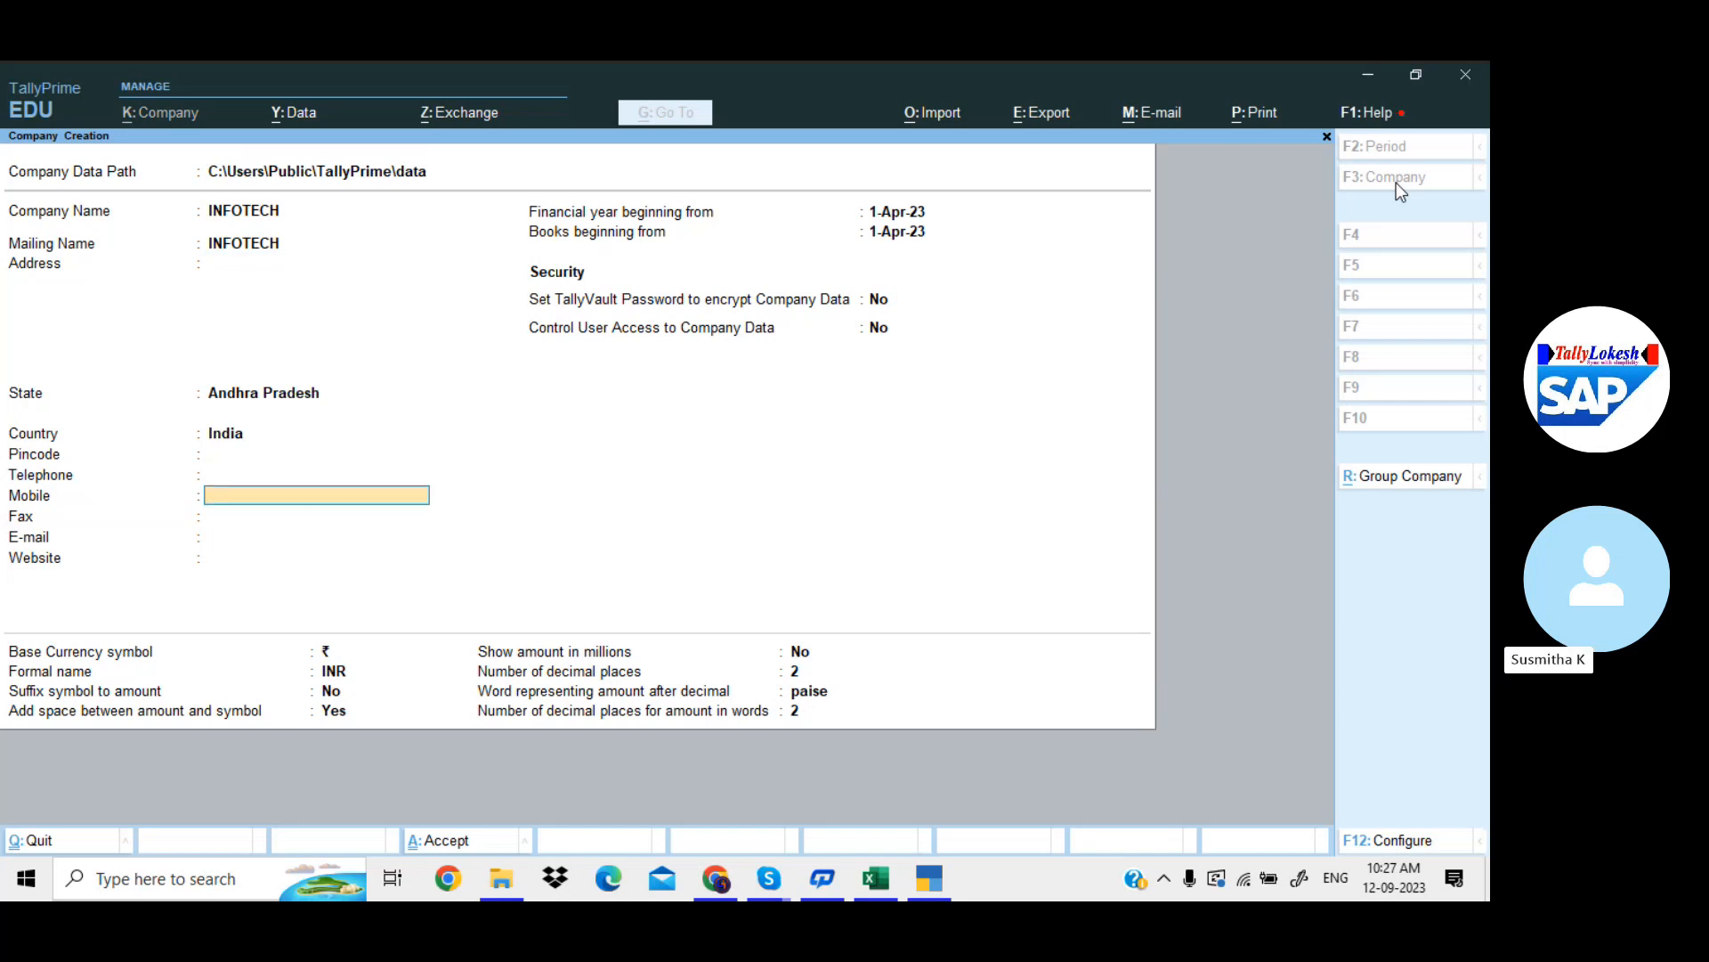
key(Return)
key(Return)
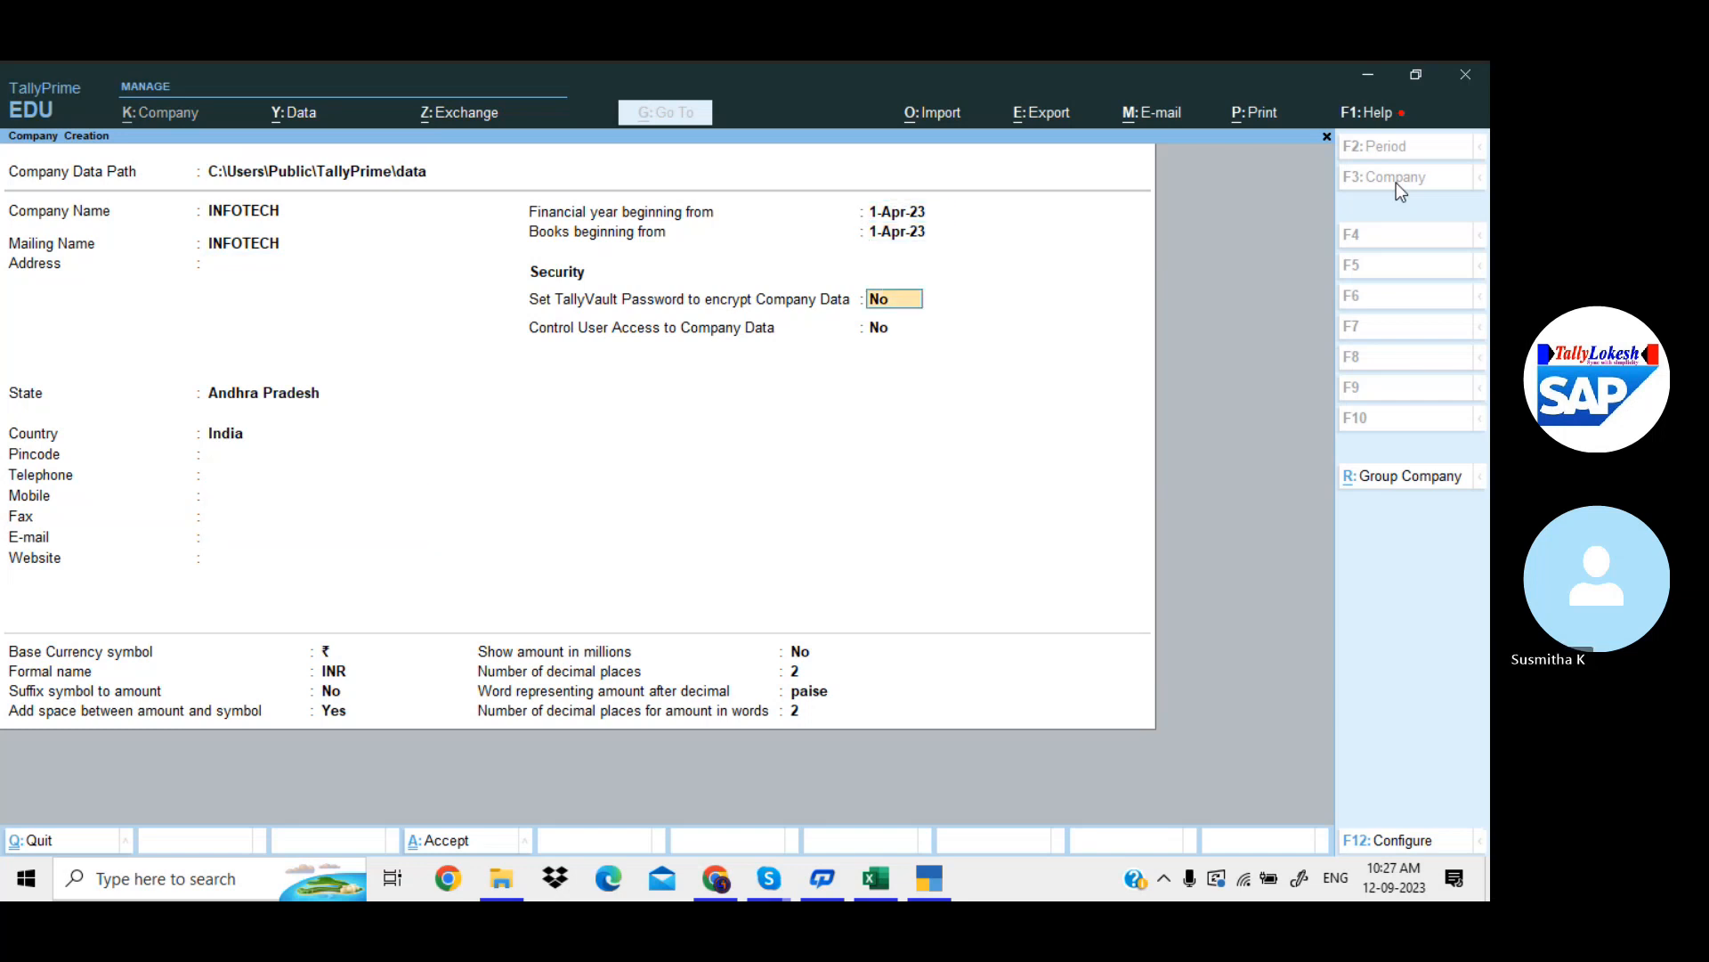
Keep the default security and base currency settings and accept the creation of company INFOTECH
key(Return)
key(Return)
key(Return)
key(Return)
key(Return)
key(Return)
key(Return)
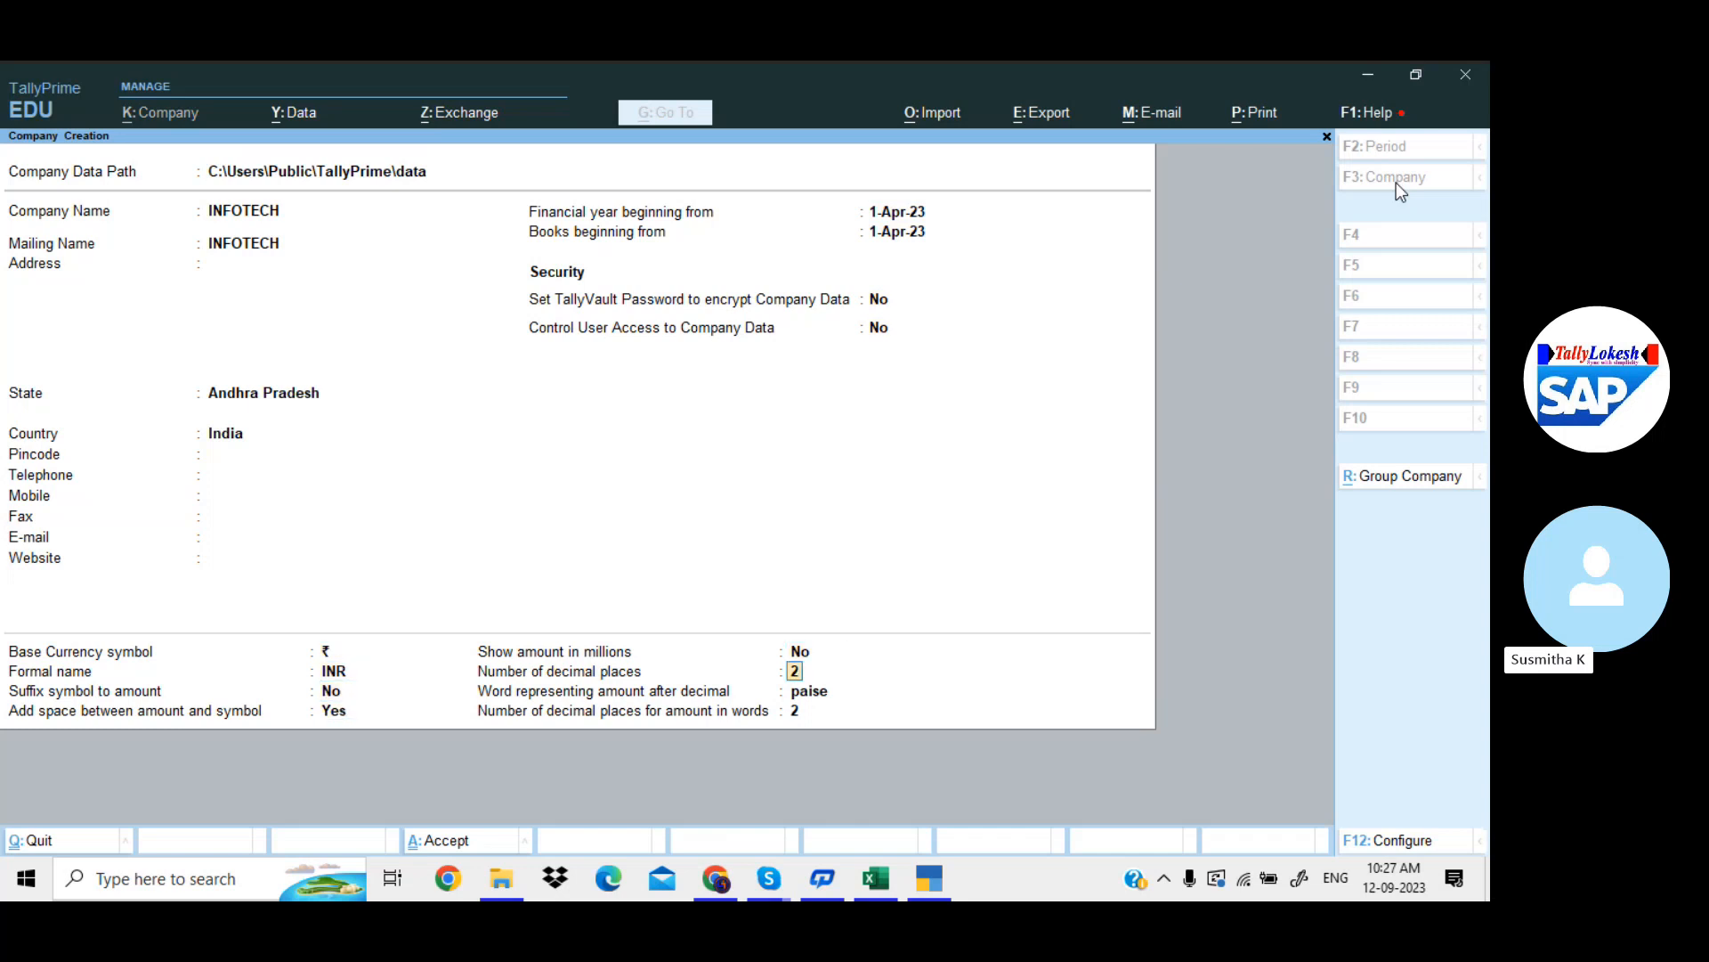
key(Return)
key(Return)
key(Return)
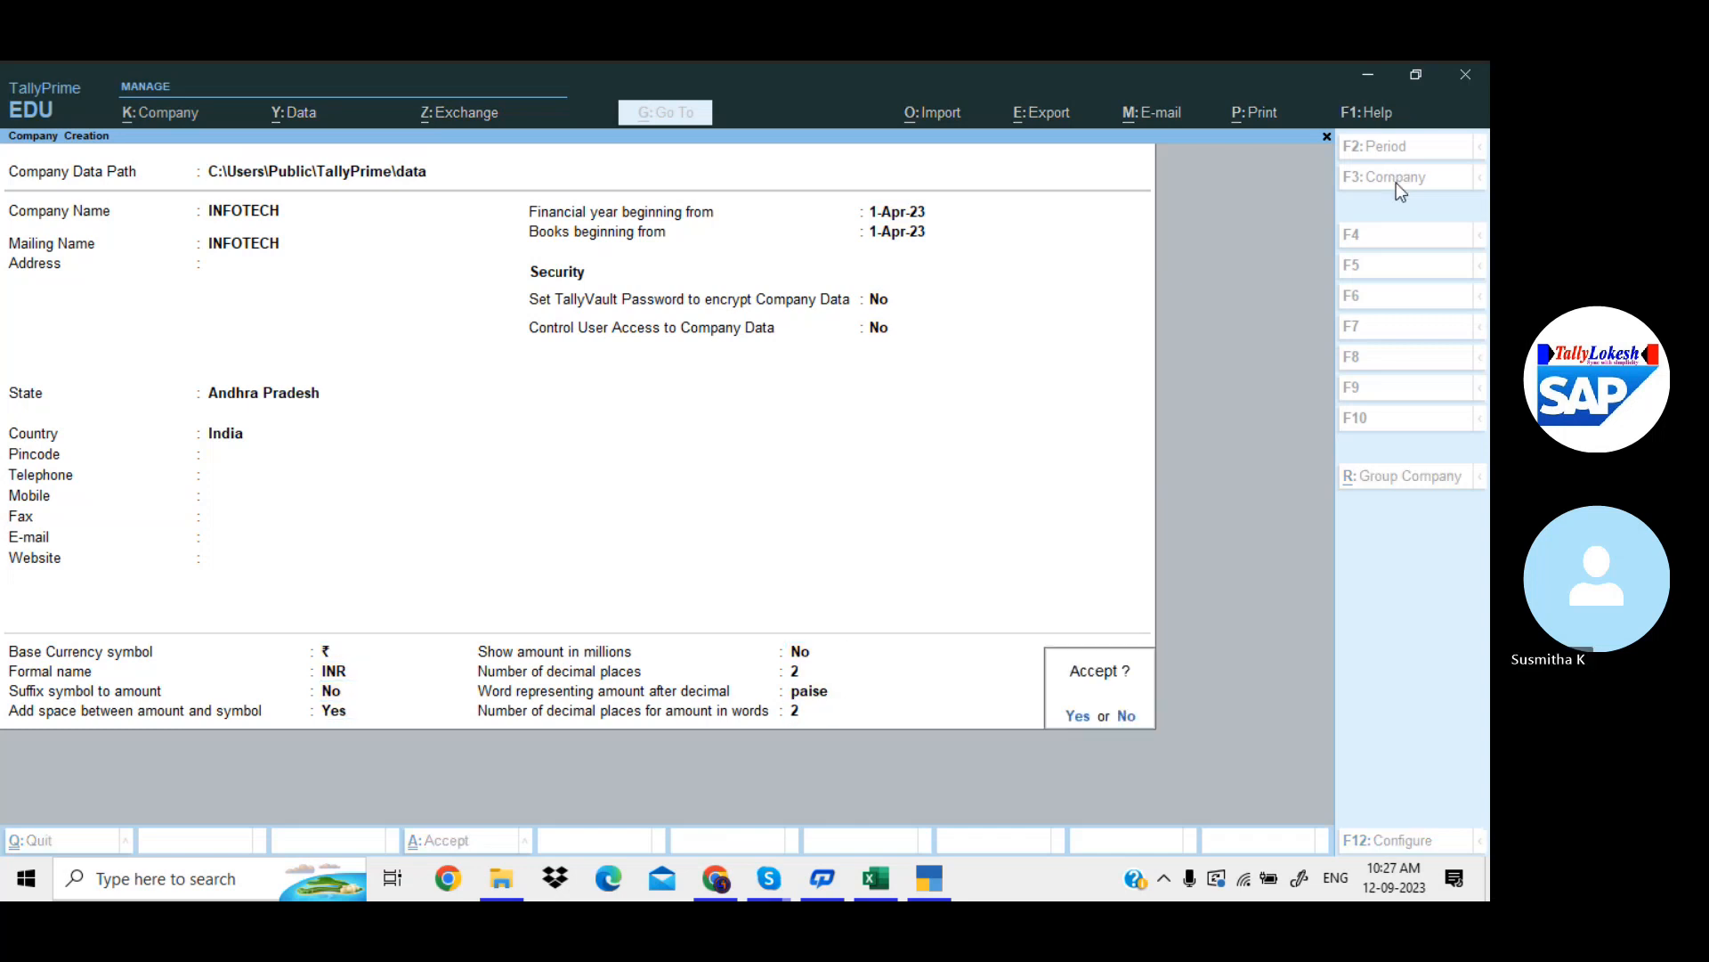
key(Return)
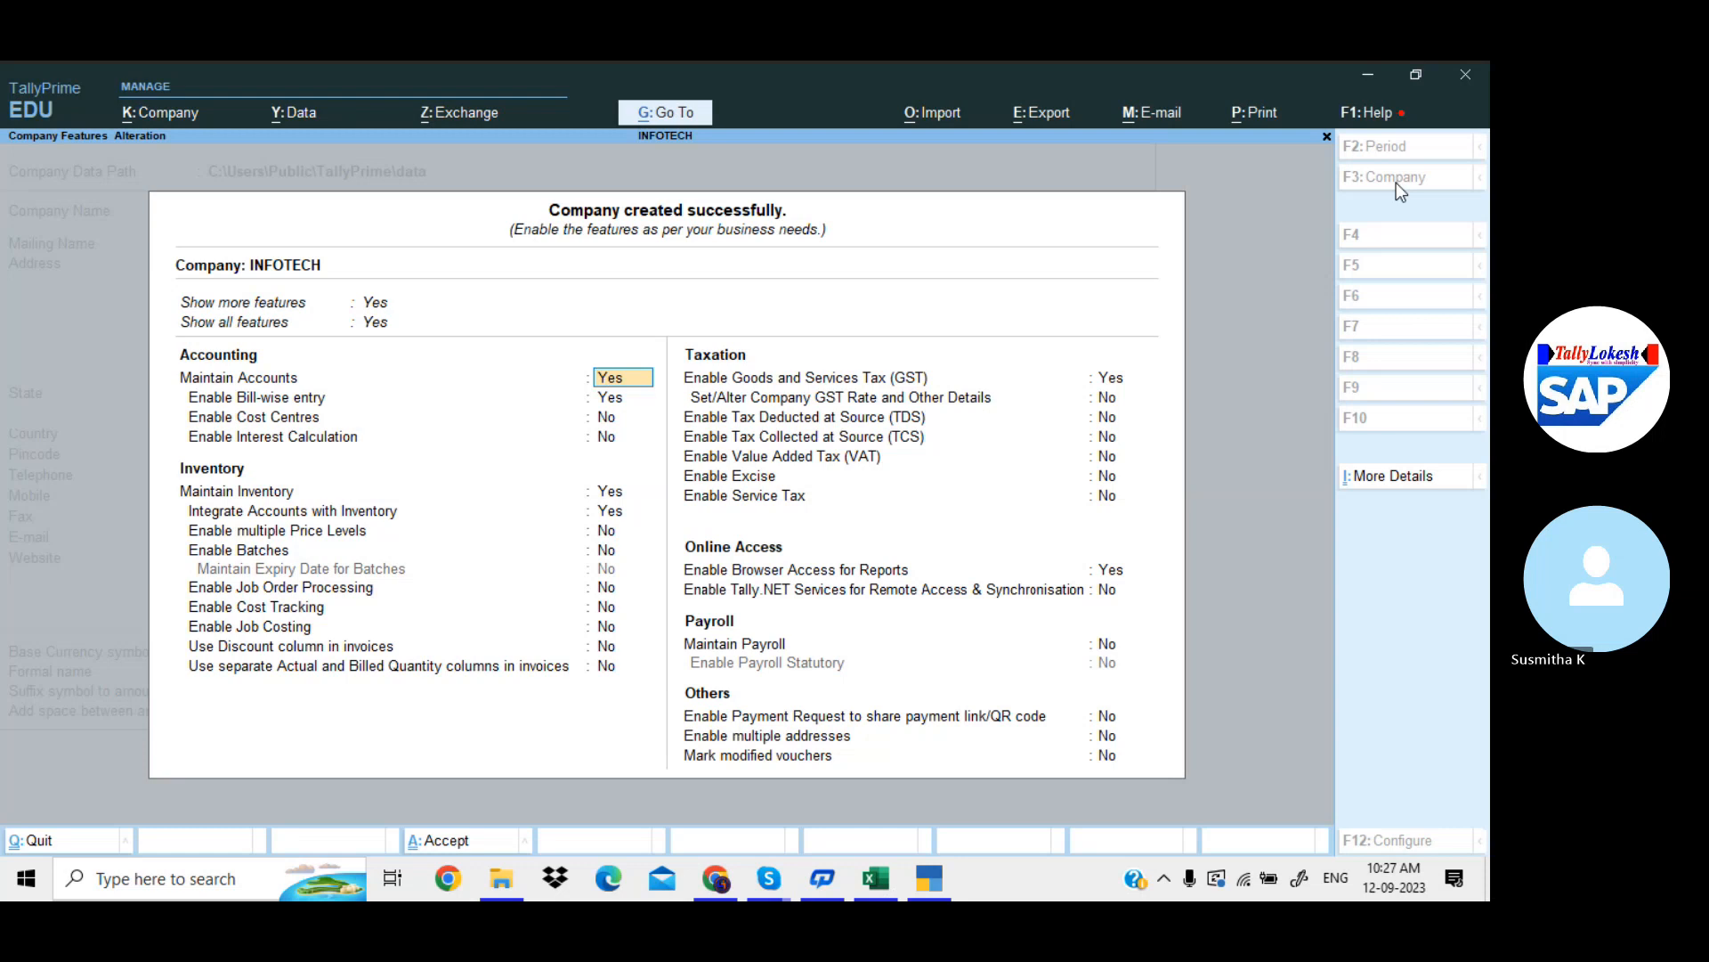
Disable bill-wise entry for INFOTECH, leaving cost centres and interest calculation off
key(Return)
key(n)
key(Return)
key(Return)
key(Return)
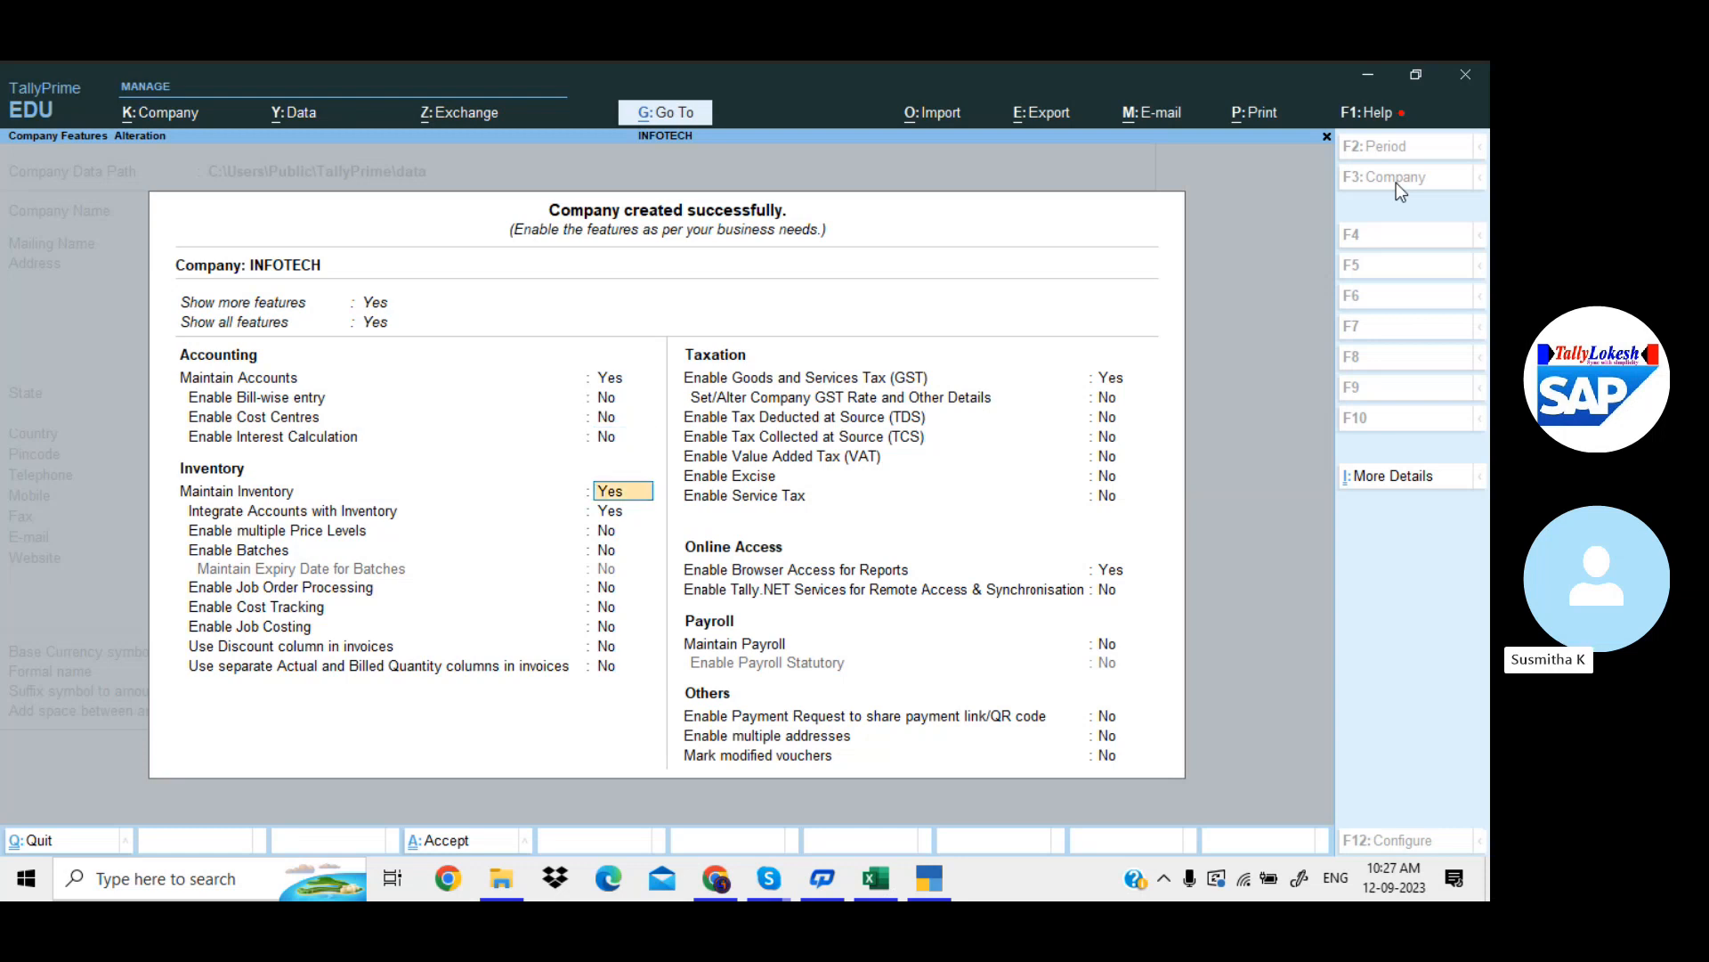
Keep inventory maintained and integrated with accounts, leaving the other inventory features at No
key(Return)
key(Return)
key(Return)
key(Return)
key(Return)
key(Return)
key(Return)
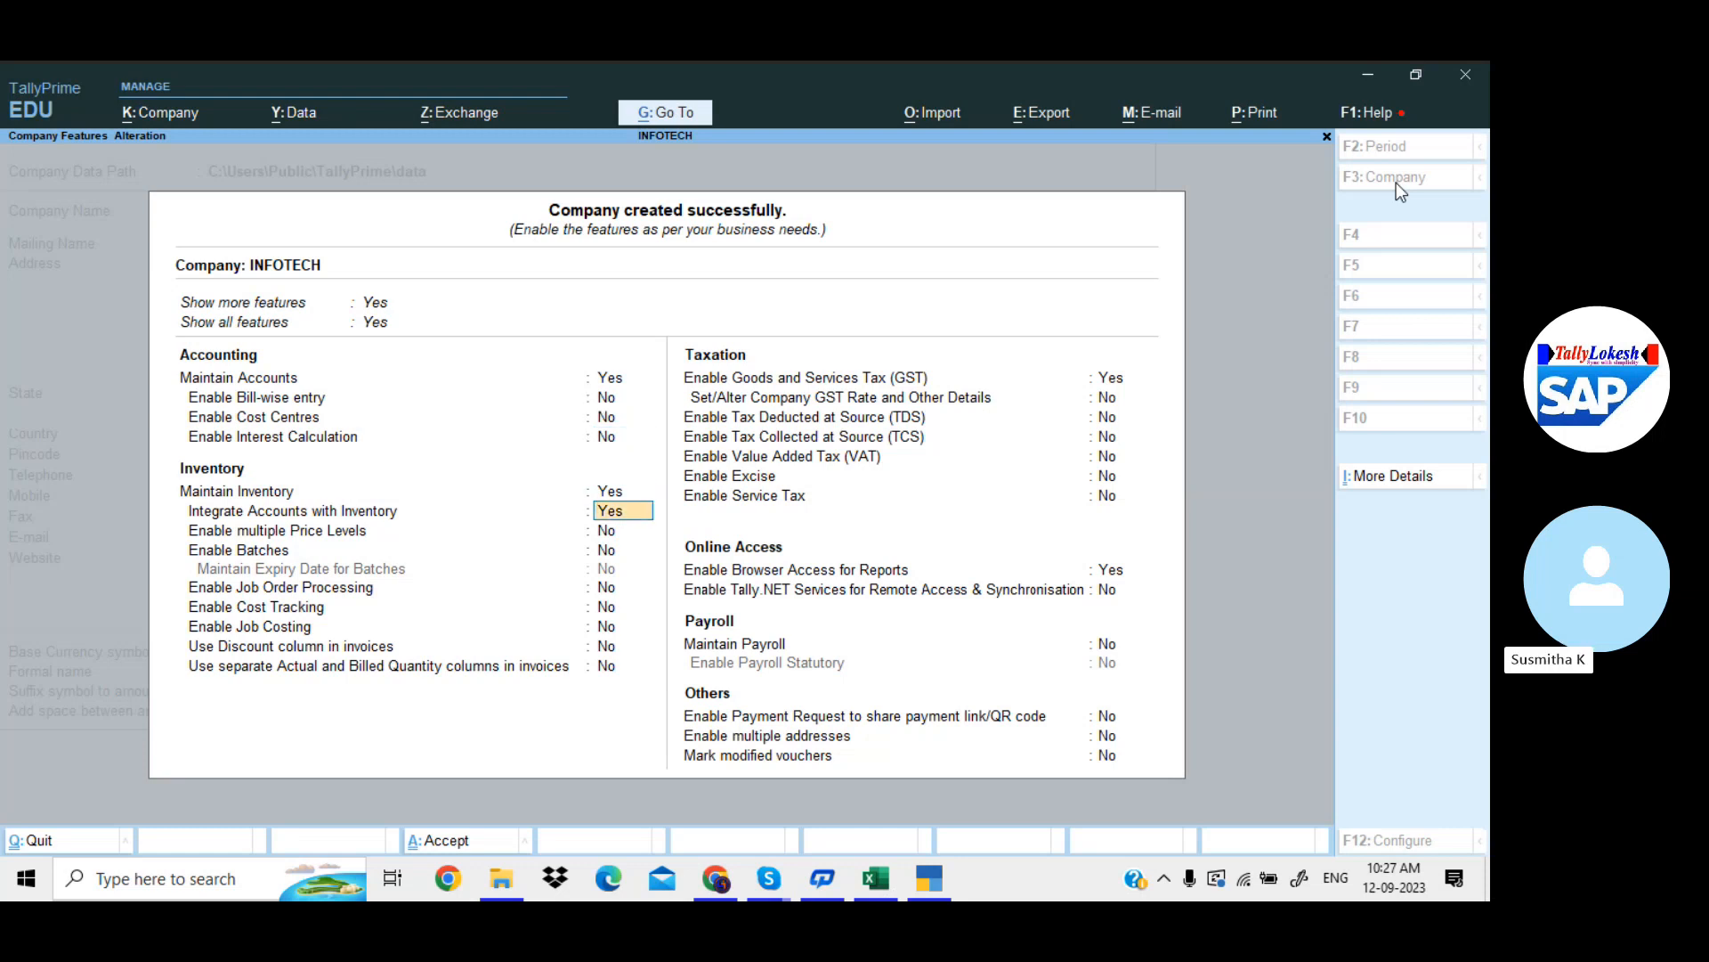
key(Return)
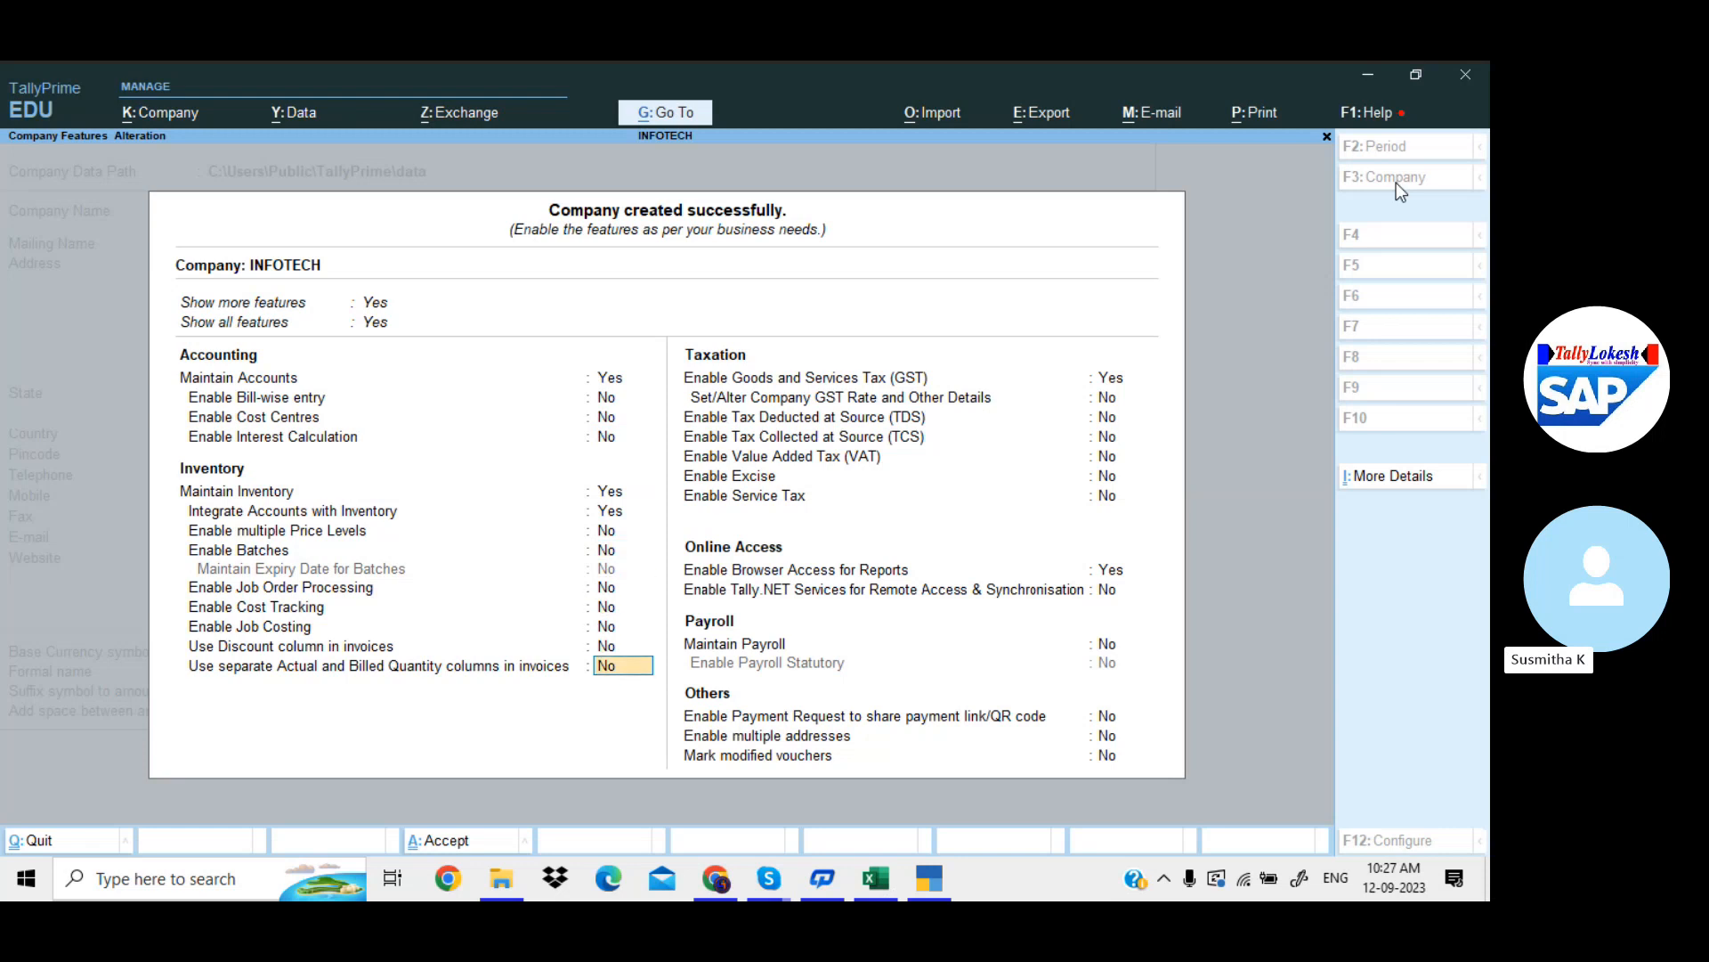
key(Return)
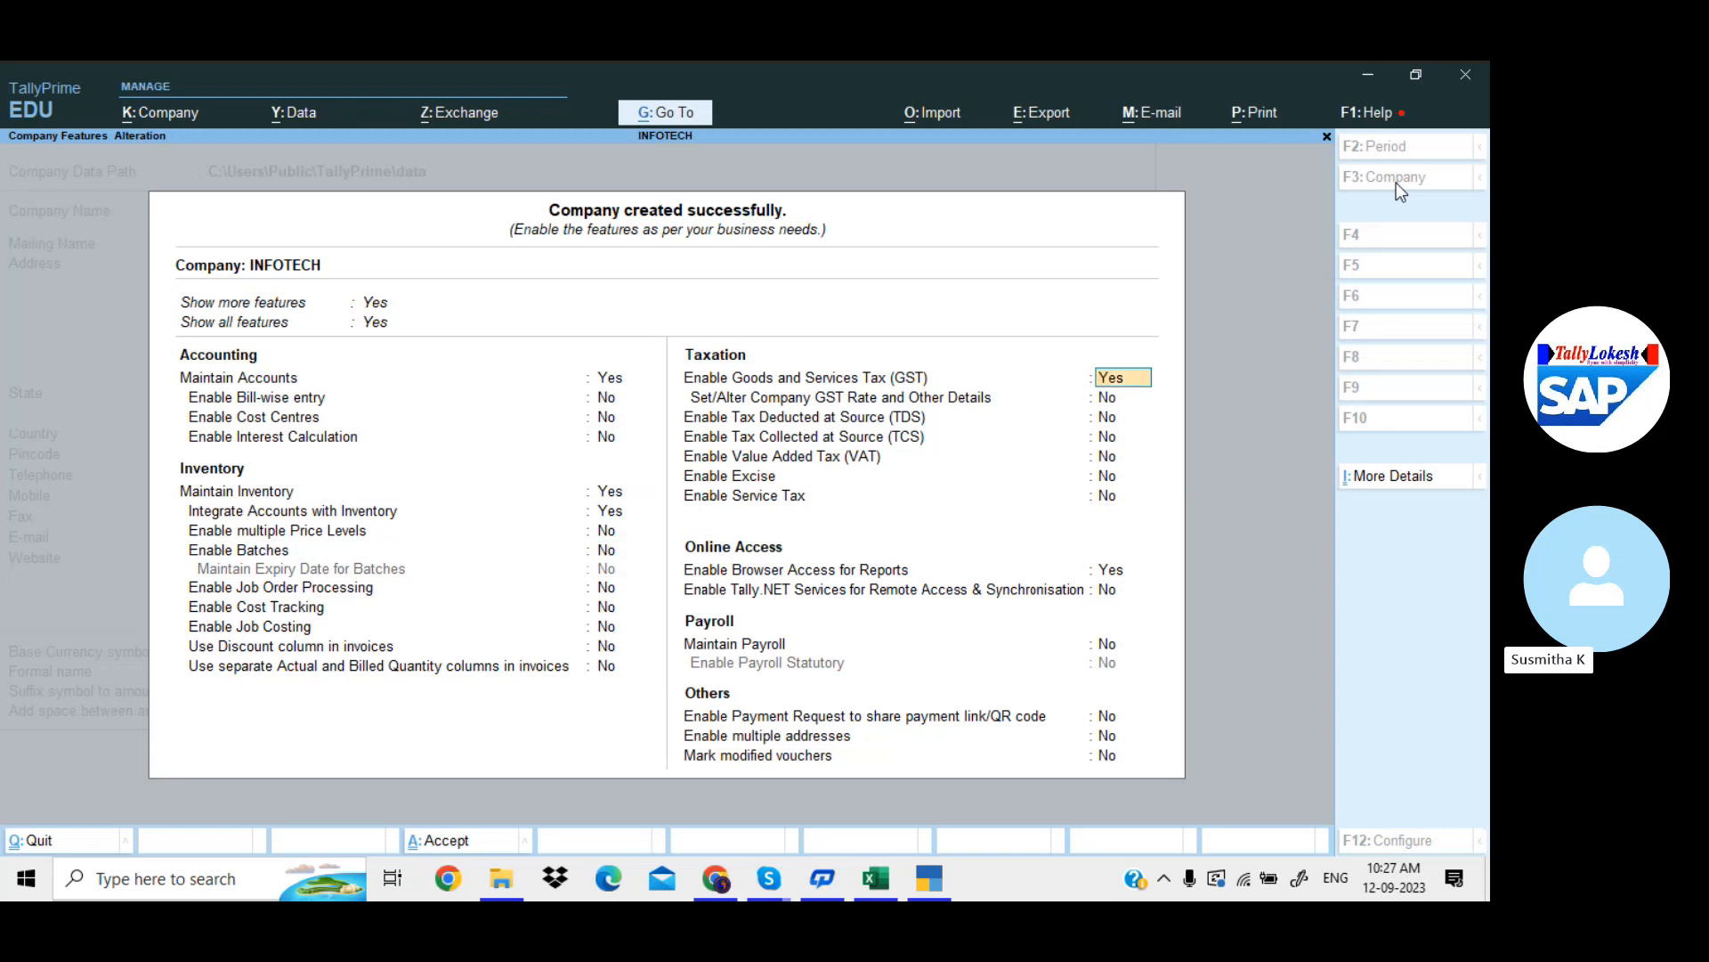
Enable GST with a Regular registration for Andhra Pradesh and enter the company's GSTIN
key(Return)
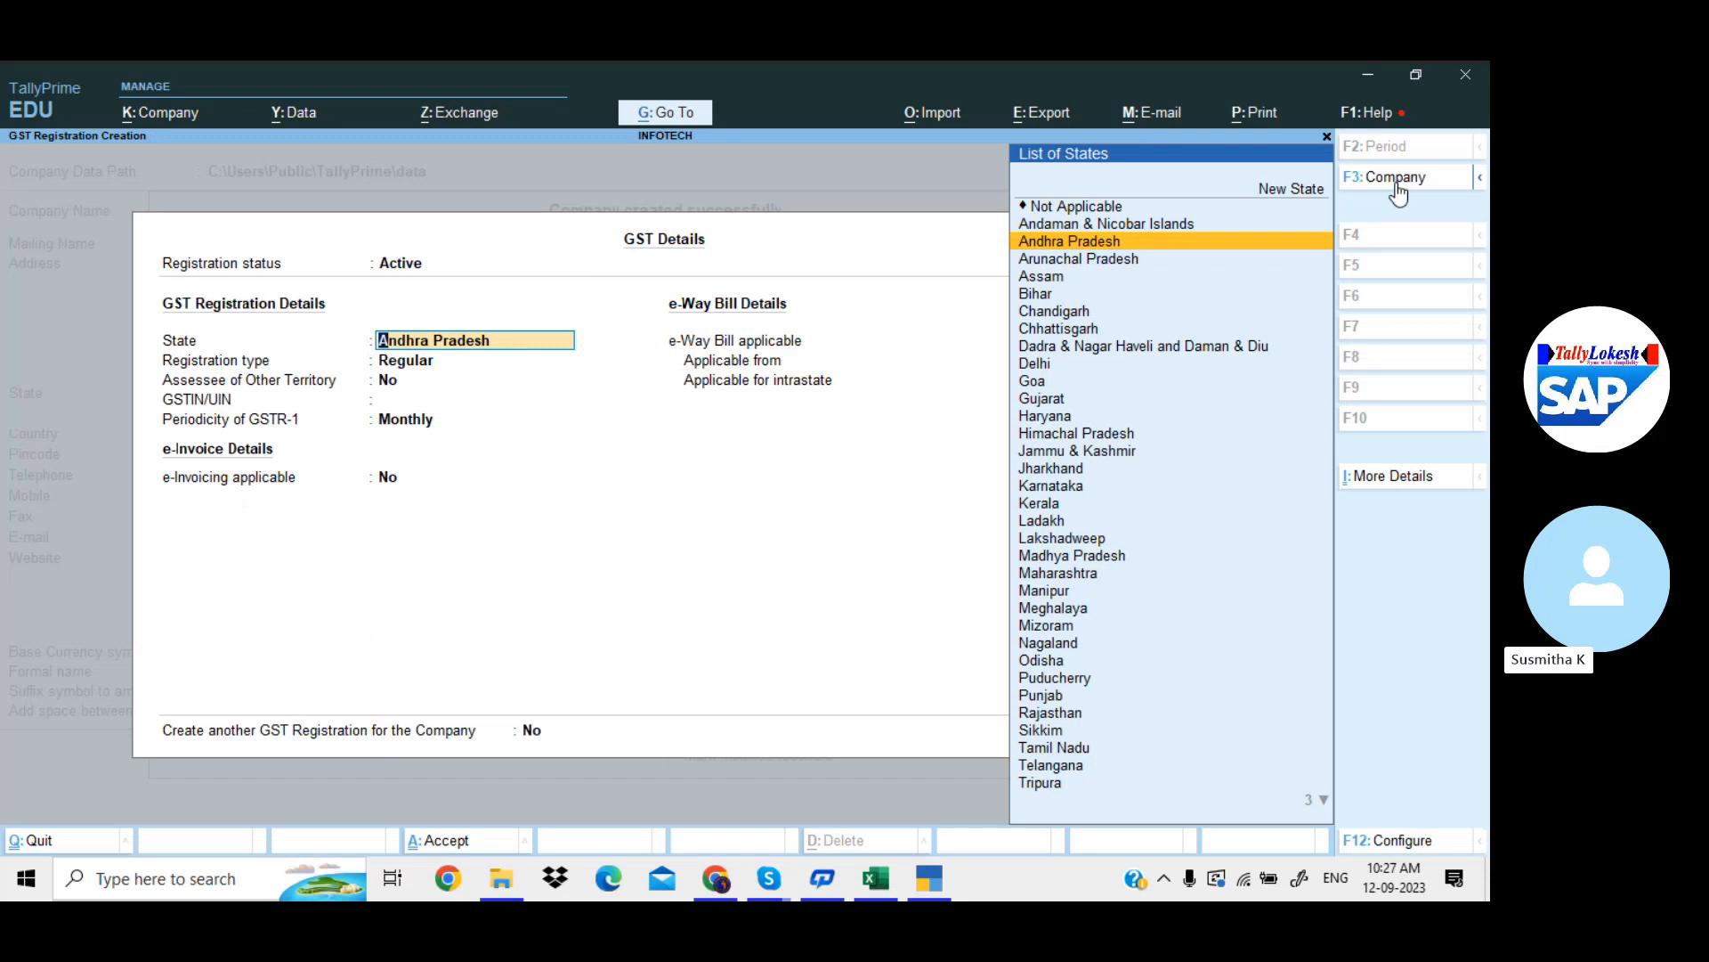
key(Return)
key(Return)
key(Return)
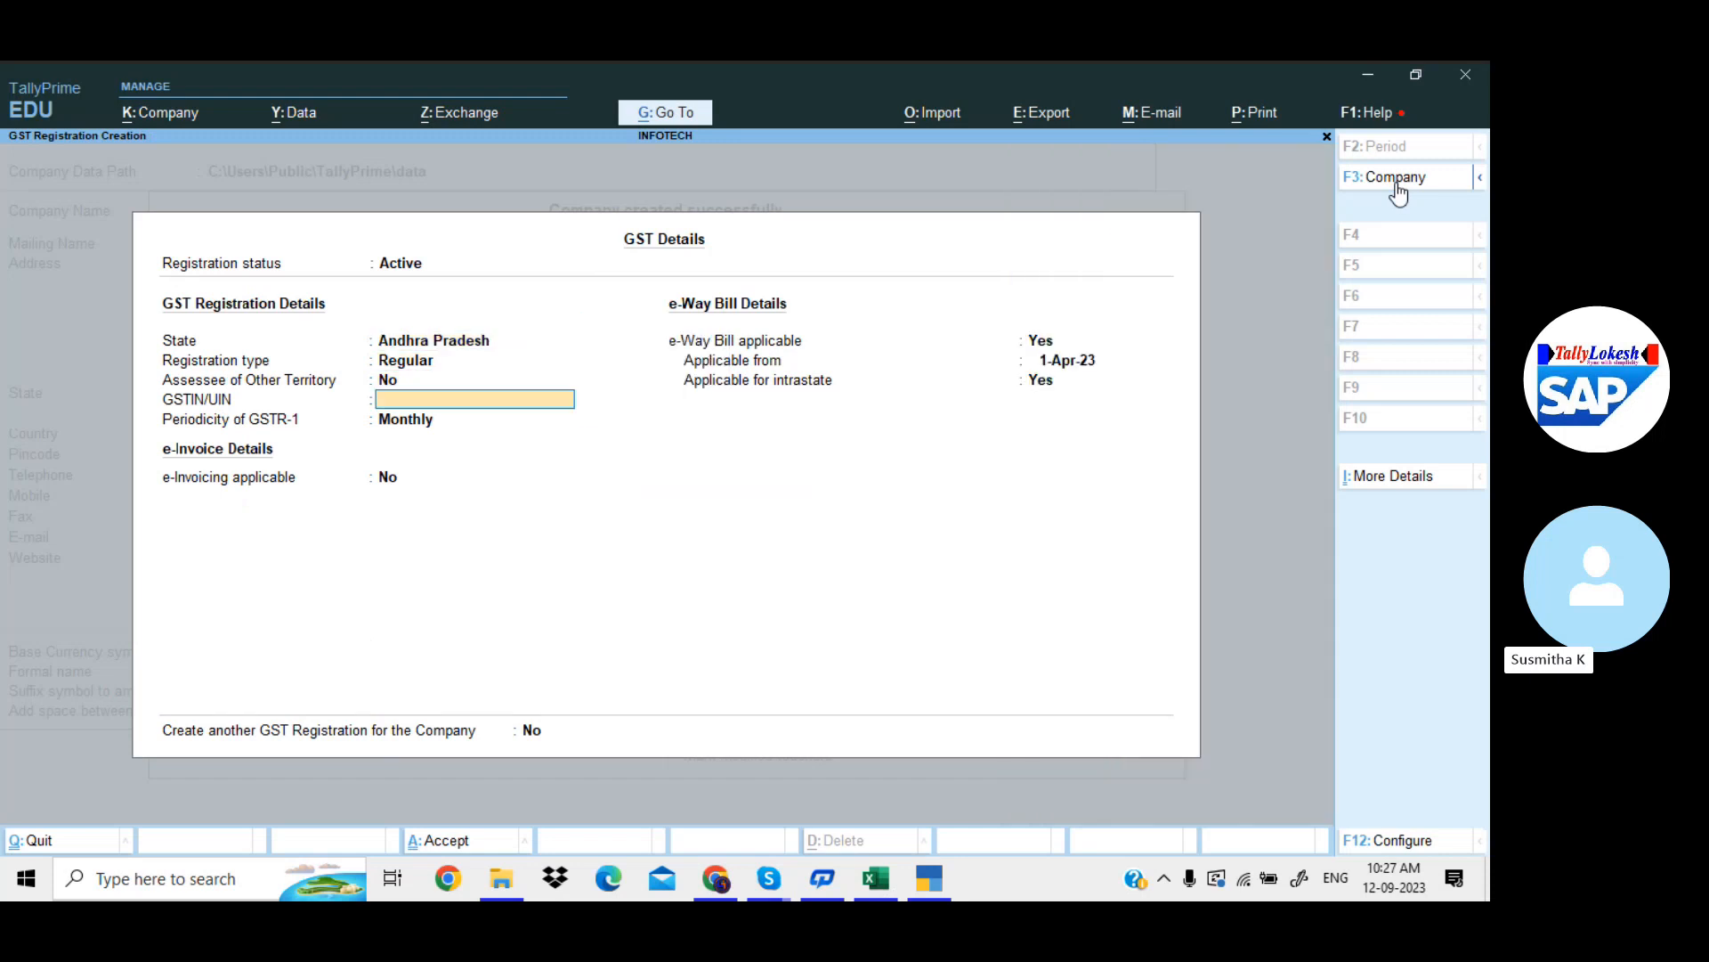
text(37AAAAA1234A1Z8)
key(Return)
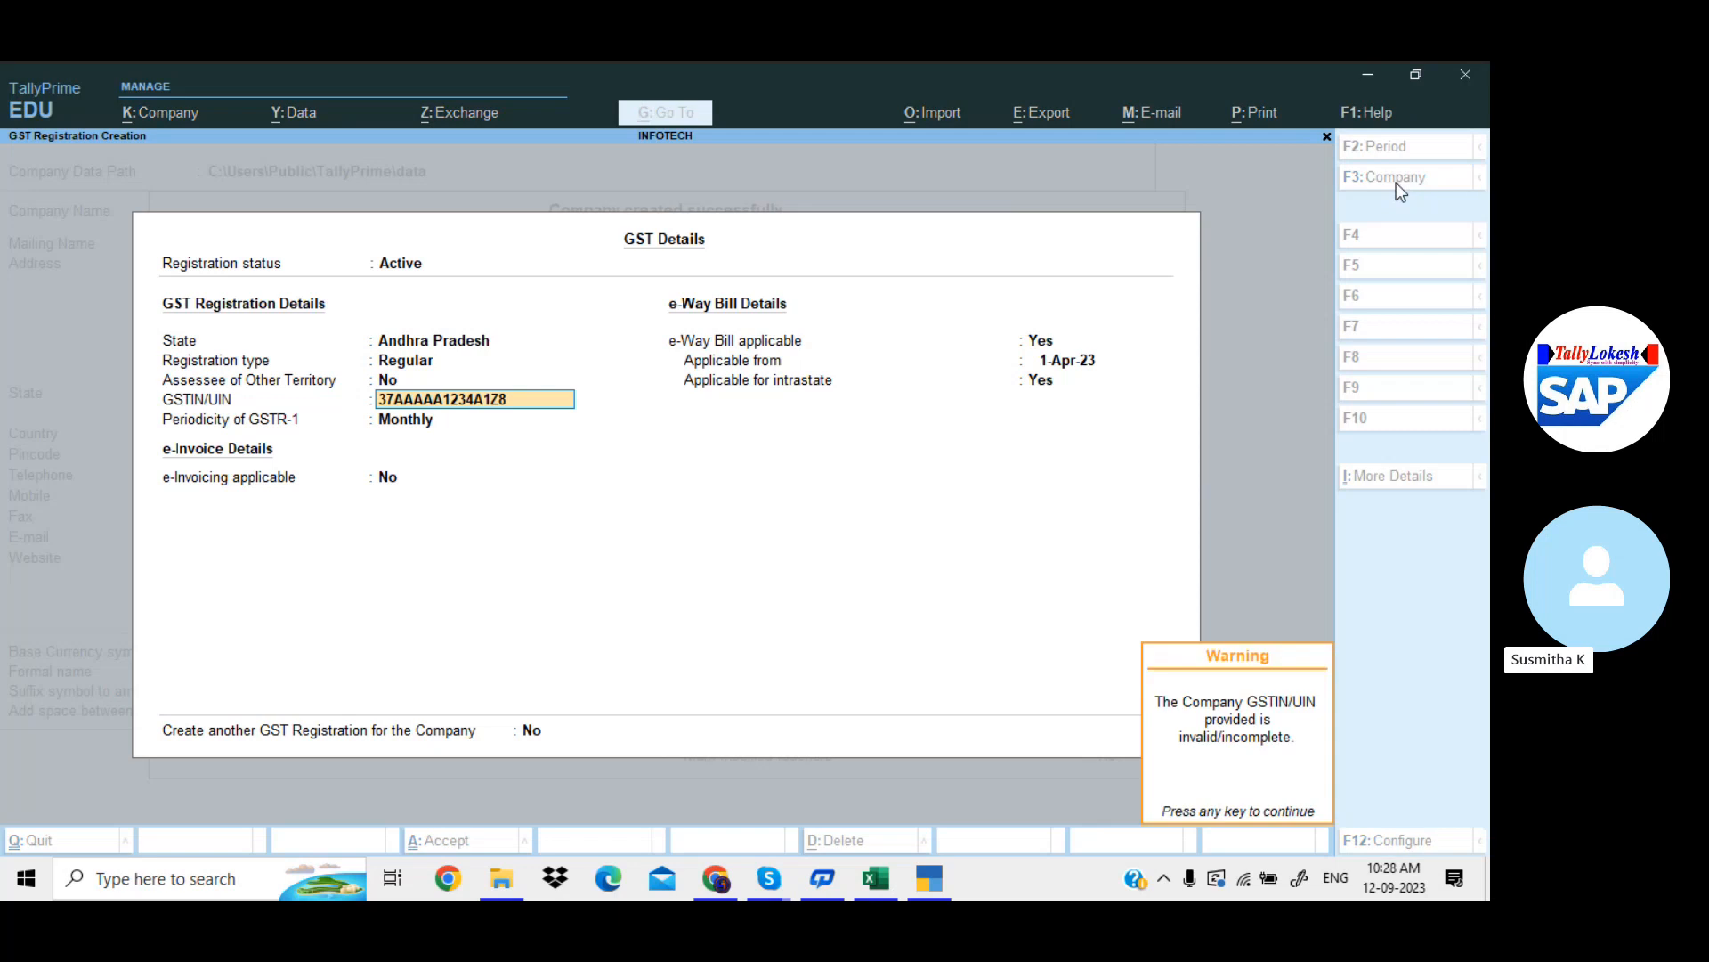
key(Return)
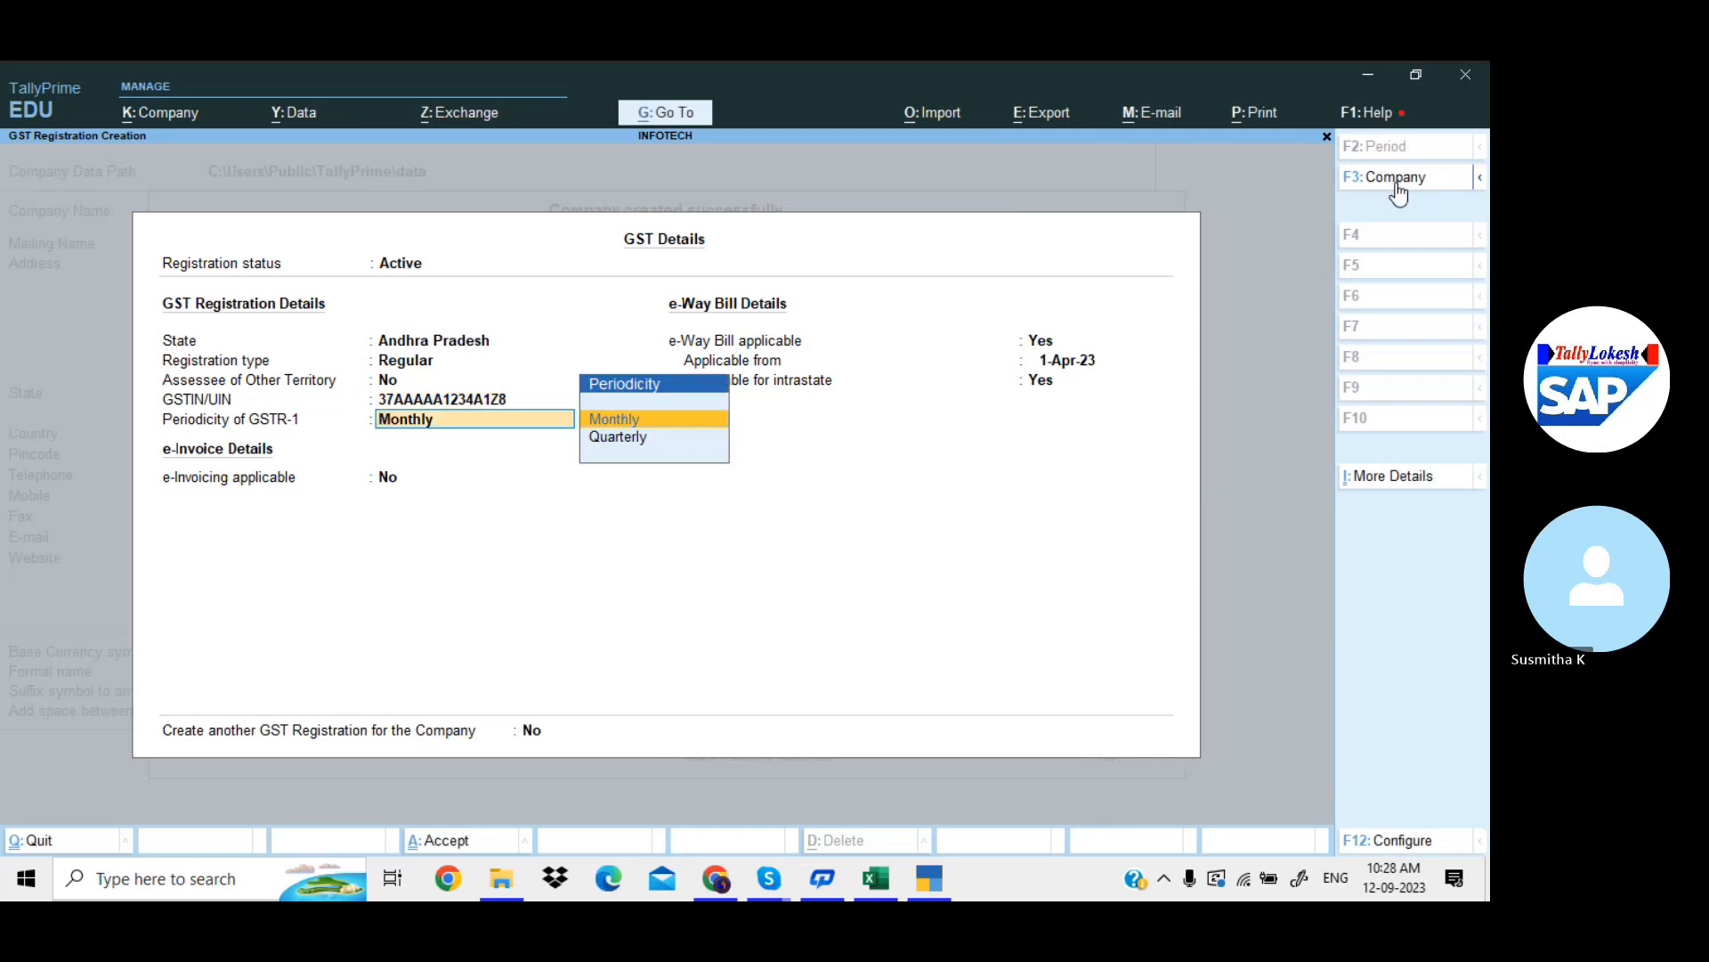
Keep Monthly GSTR-1 periodicity without e-invoicing, choose to create another GST registration, and accept the Andhra Pradesh details
key(Return)
key(Return)
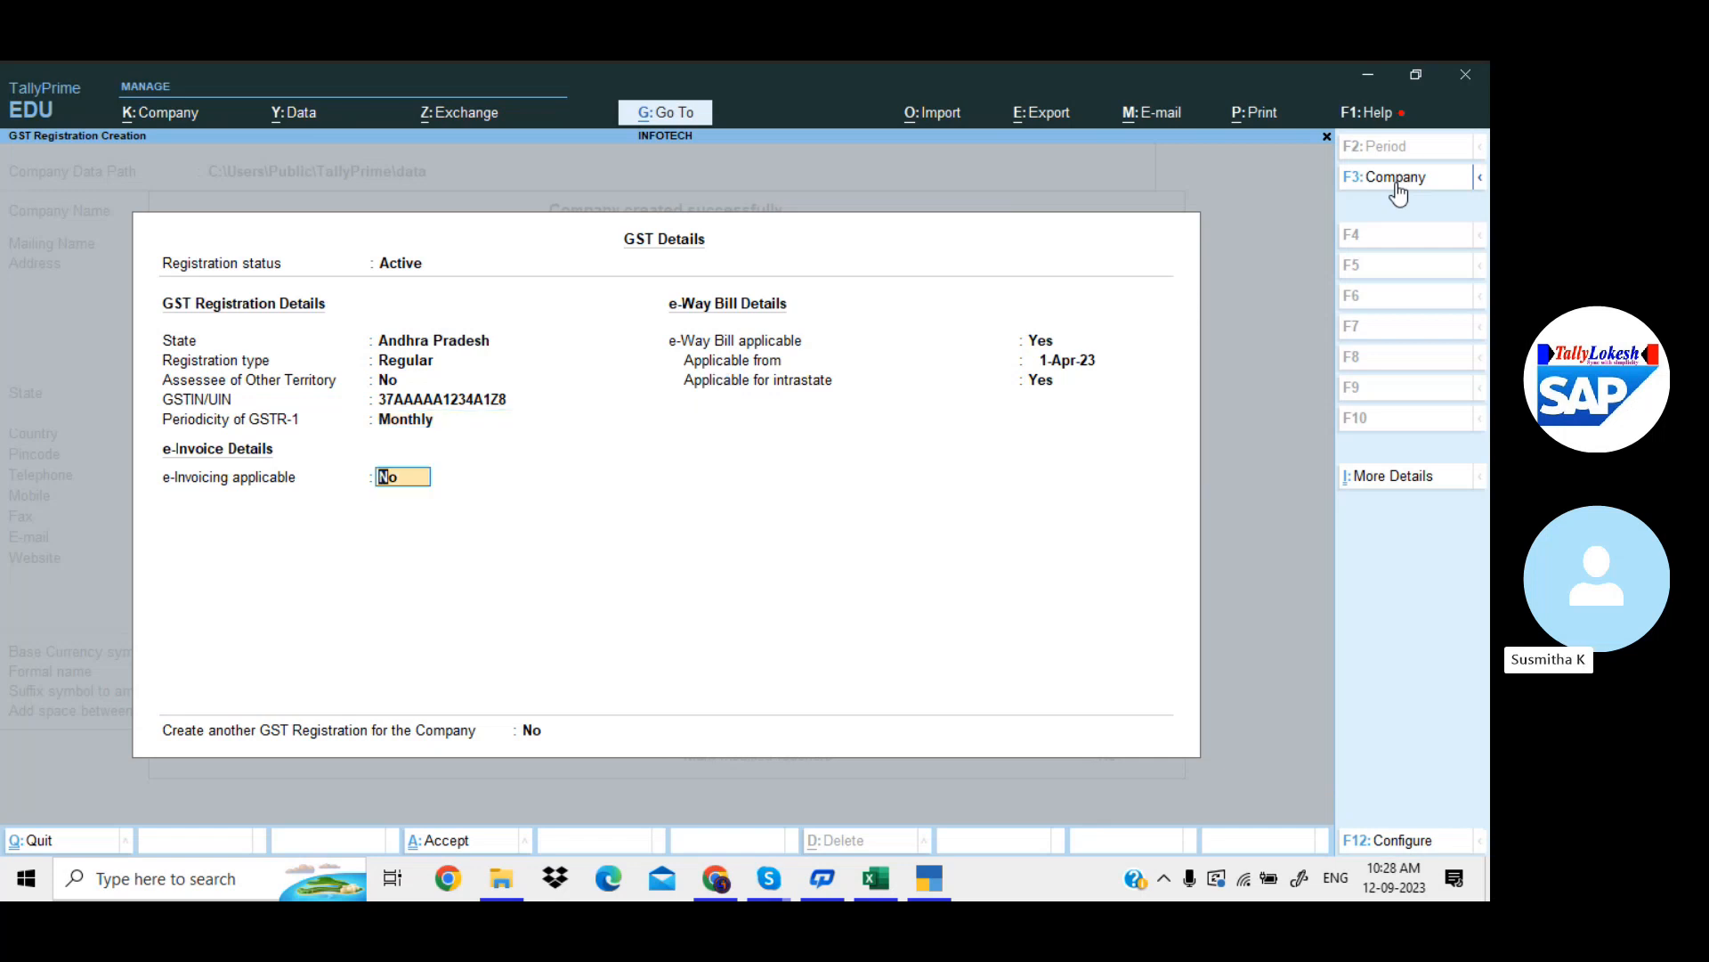
key(Return)
key(Return)
key(Return)
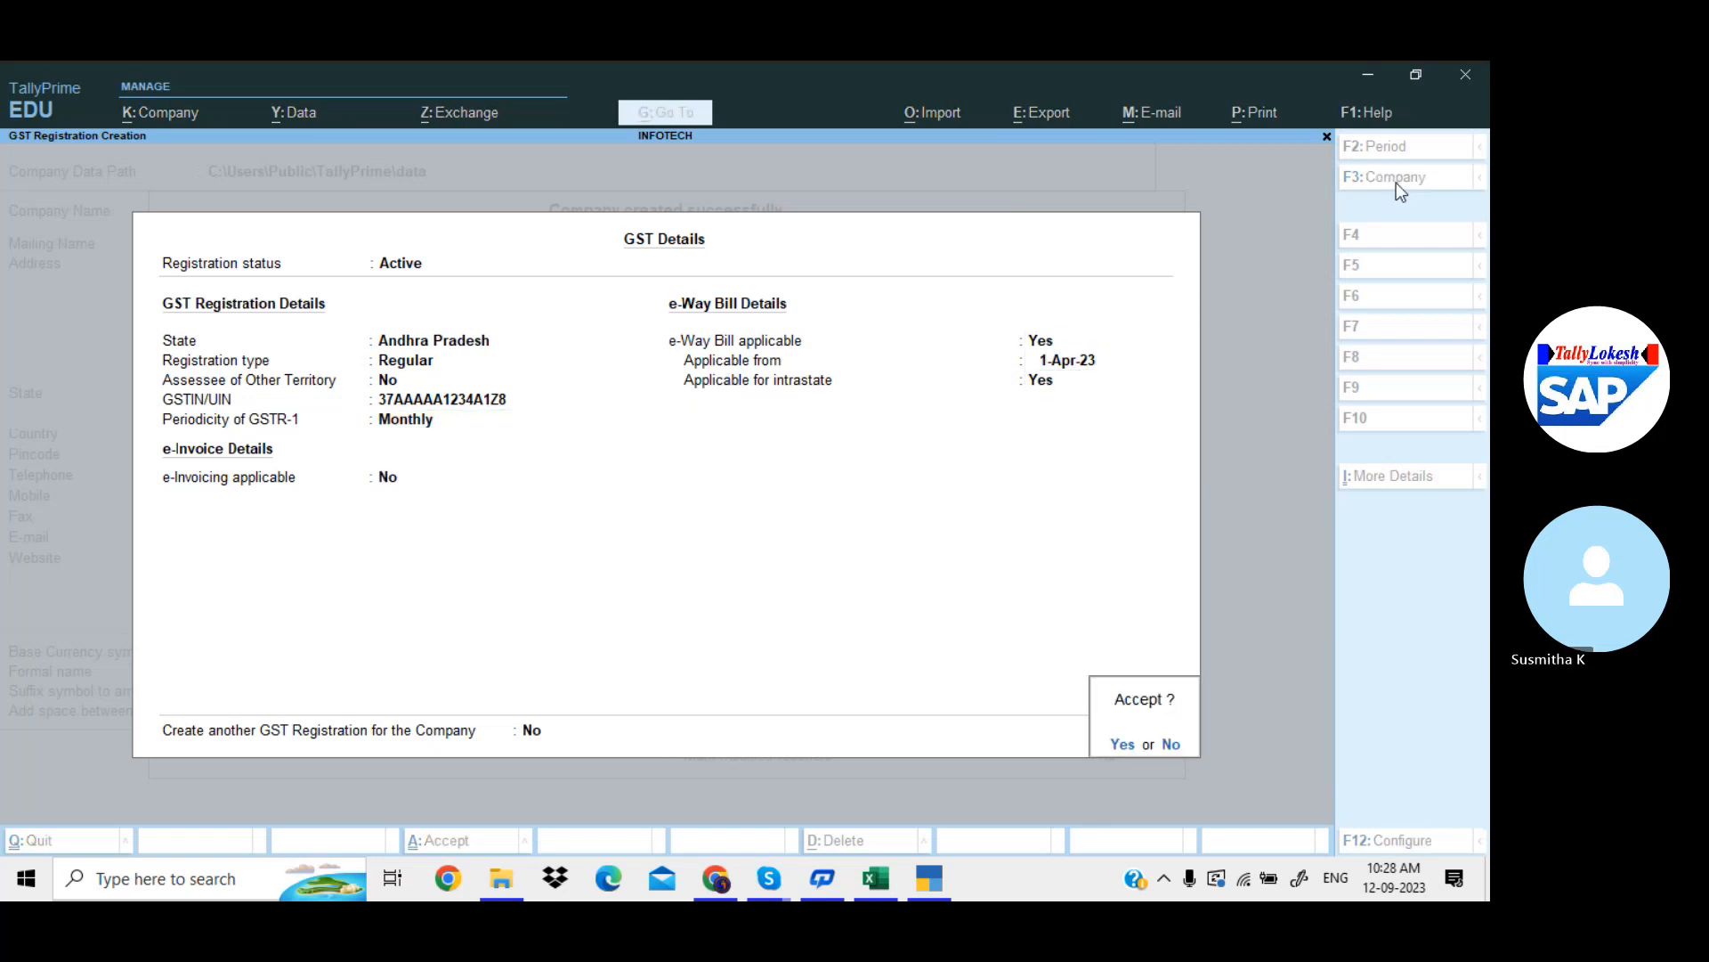
key(n)
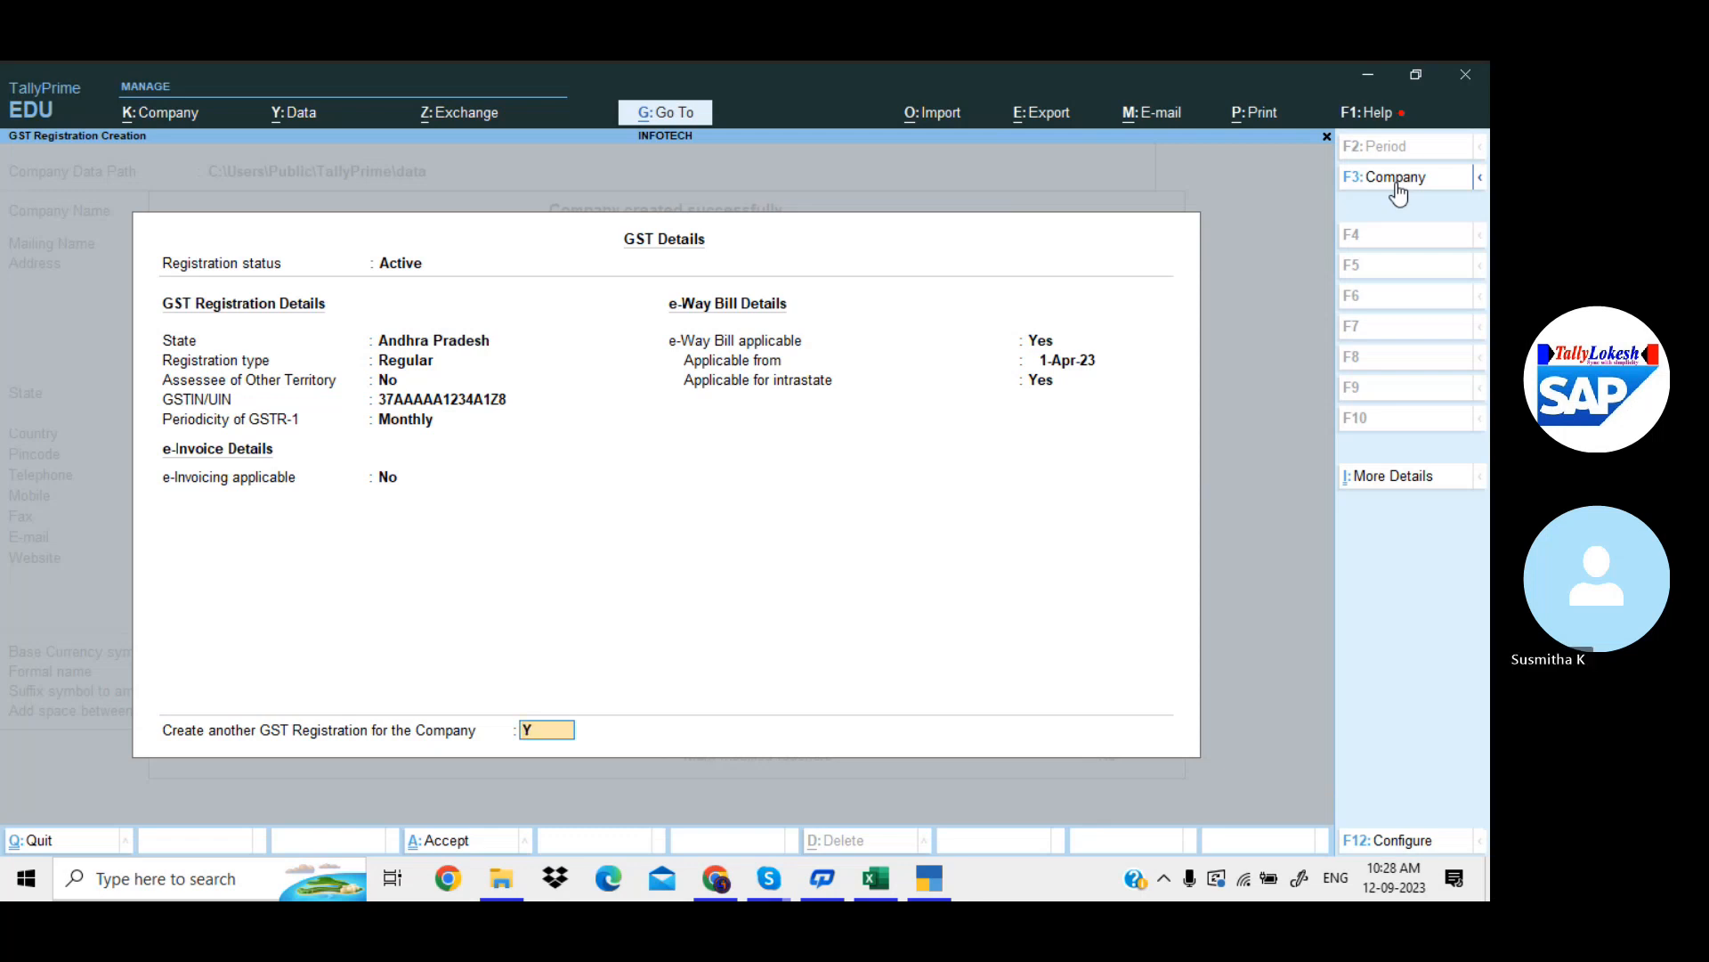
key(y)
key(y)
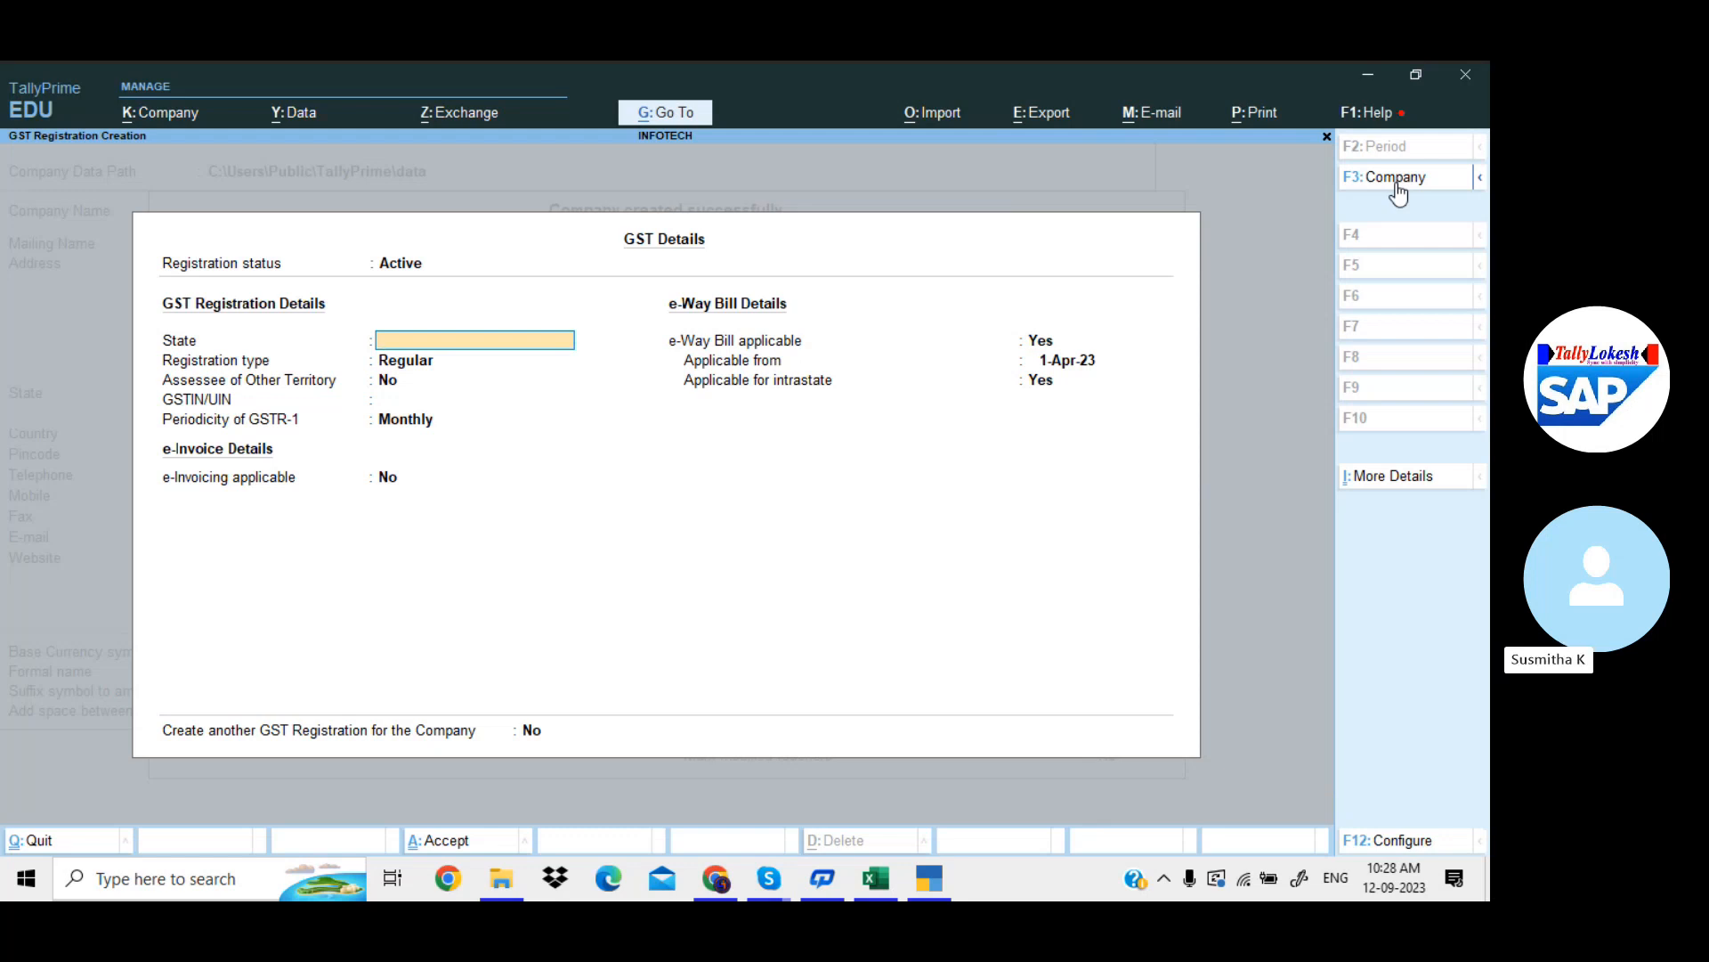
Set the second GST registration's state to Telangana with type Regular and enter its GSTIN
text(te)
key(Return)
key(Return)
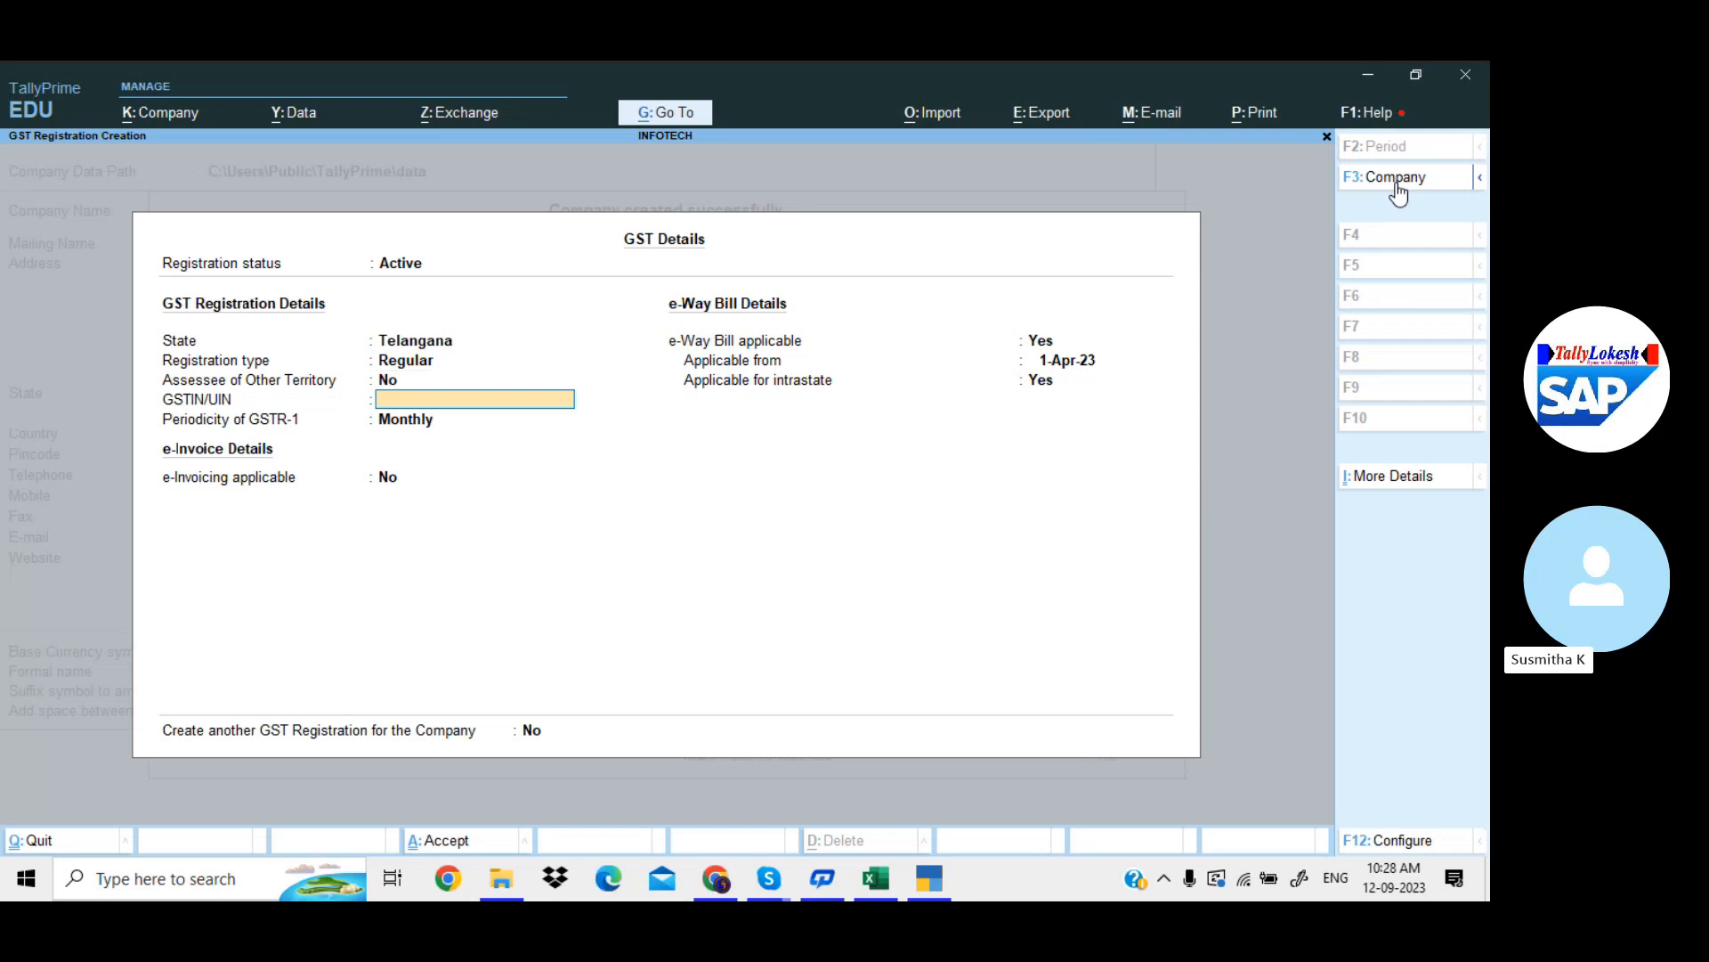
text(36AAAA)
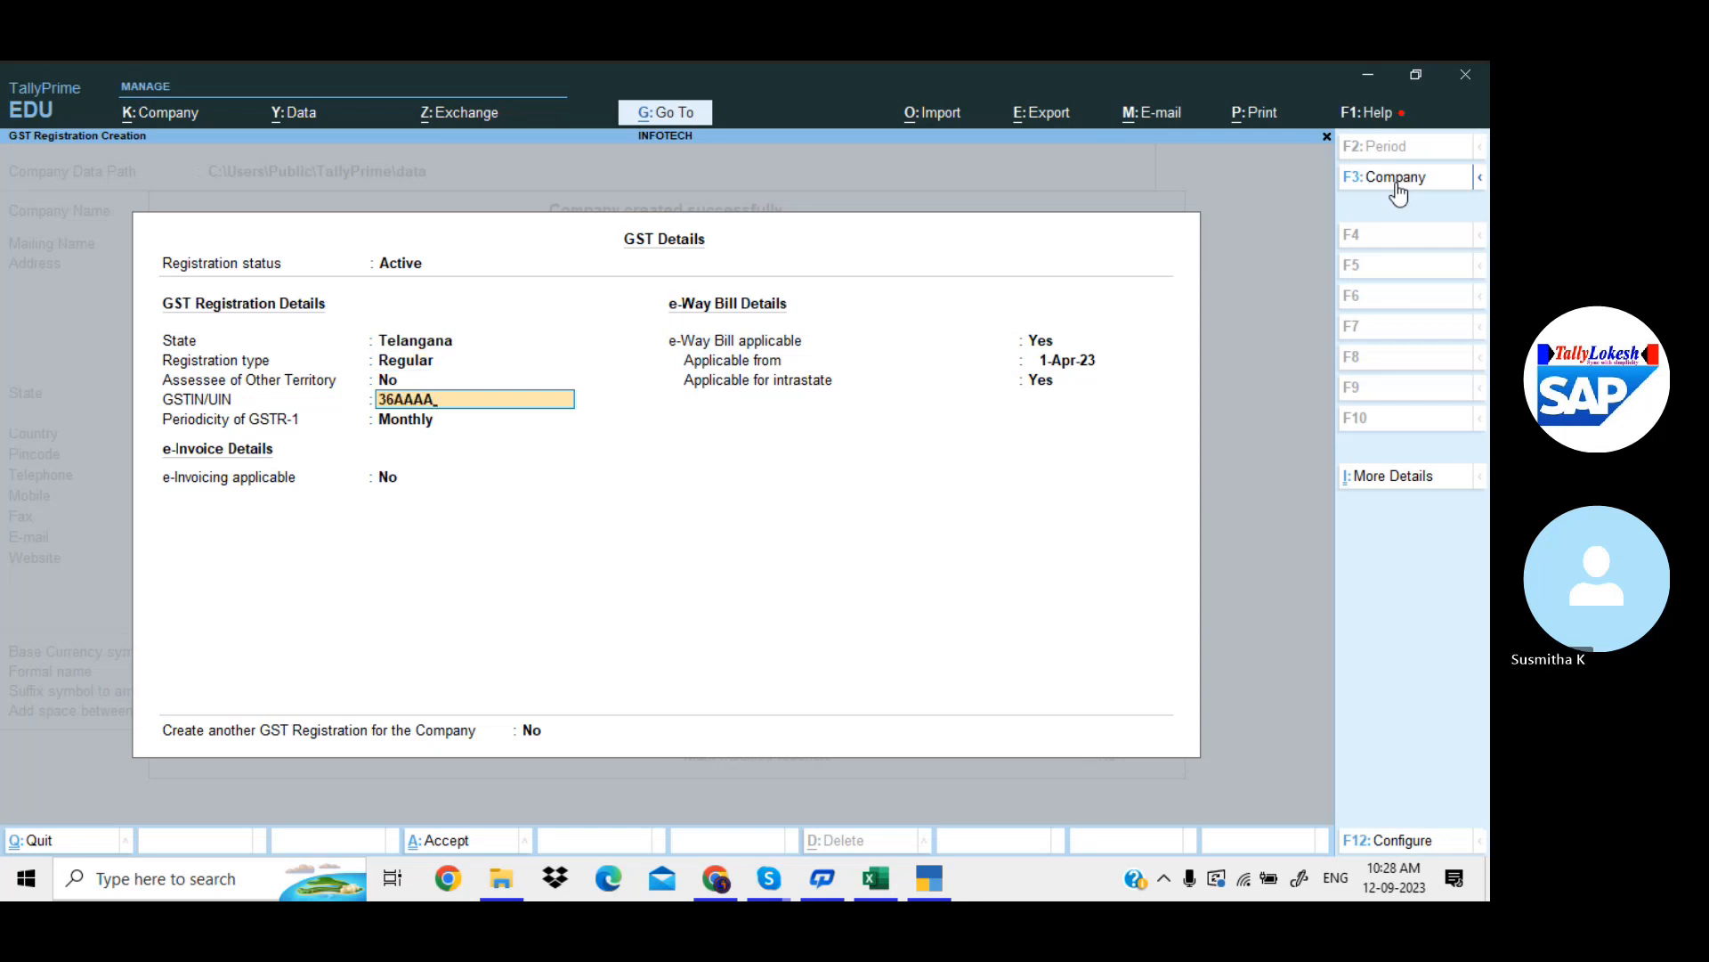
text(A1478A1Z8)
key(Return)
key(Return)
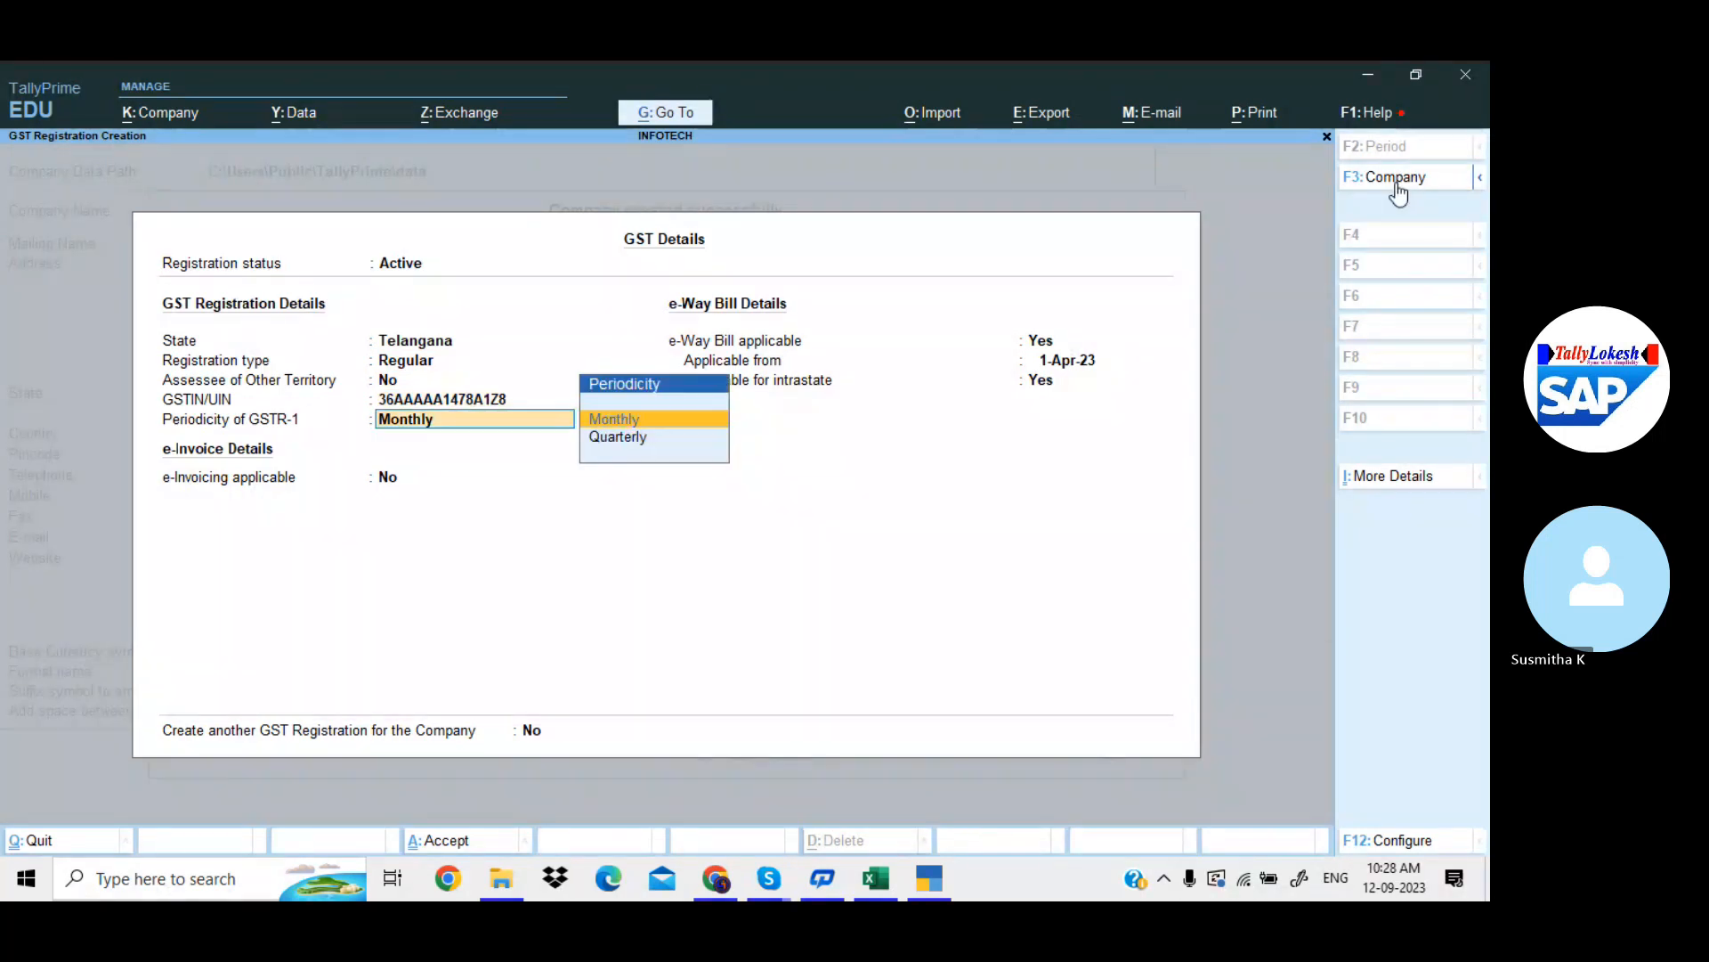
Accept the Telangana registration with Monthly GSTR-1 periodicity, no e-invoicing, and Yes for creating another GST registration
key(Return)
key(Return)
key(Return)
key(Return)
key(Return)
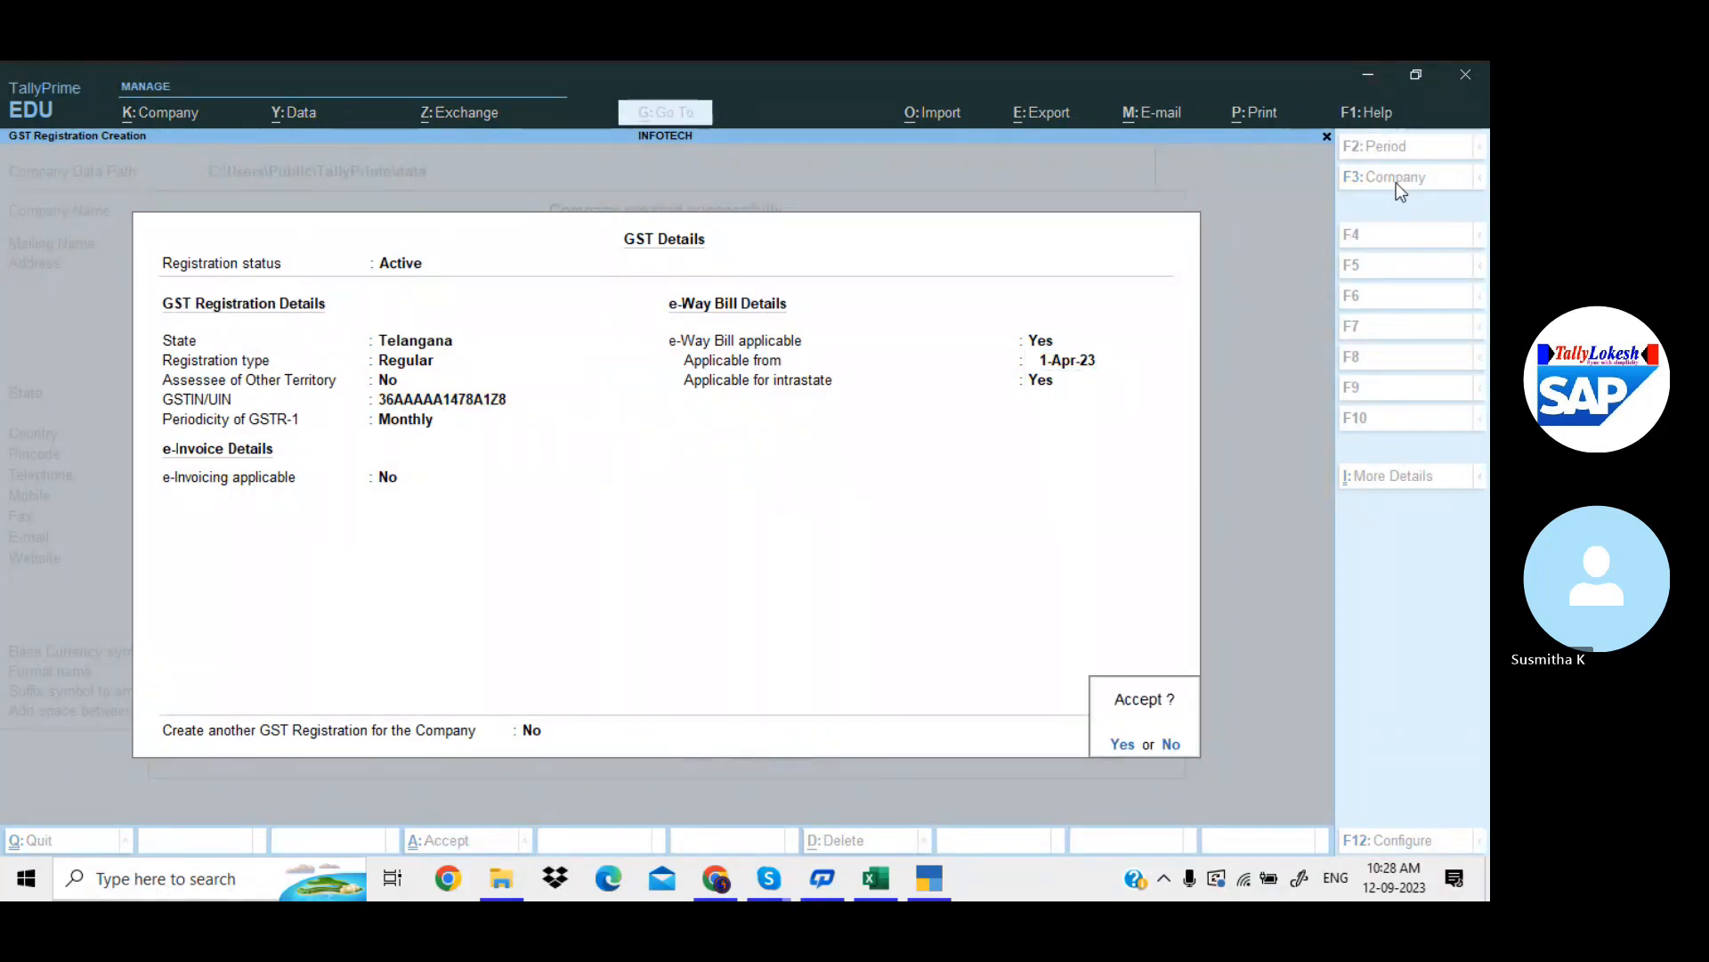
key(BackSpace)
text(y)
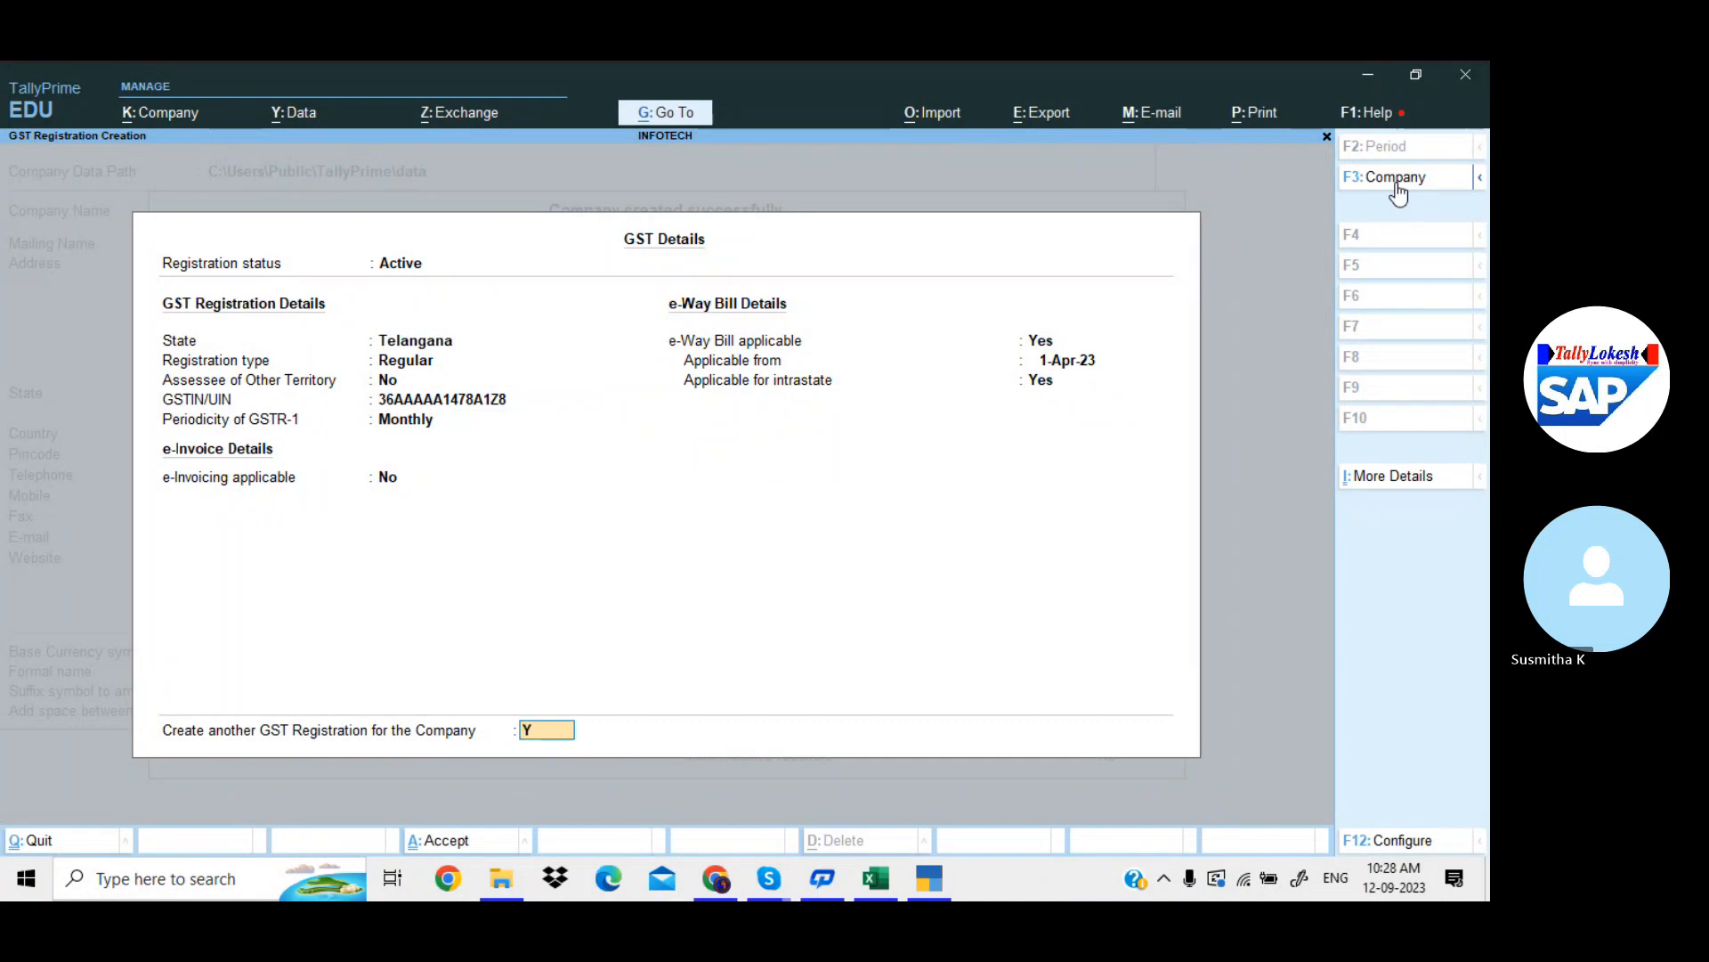
key(Return)
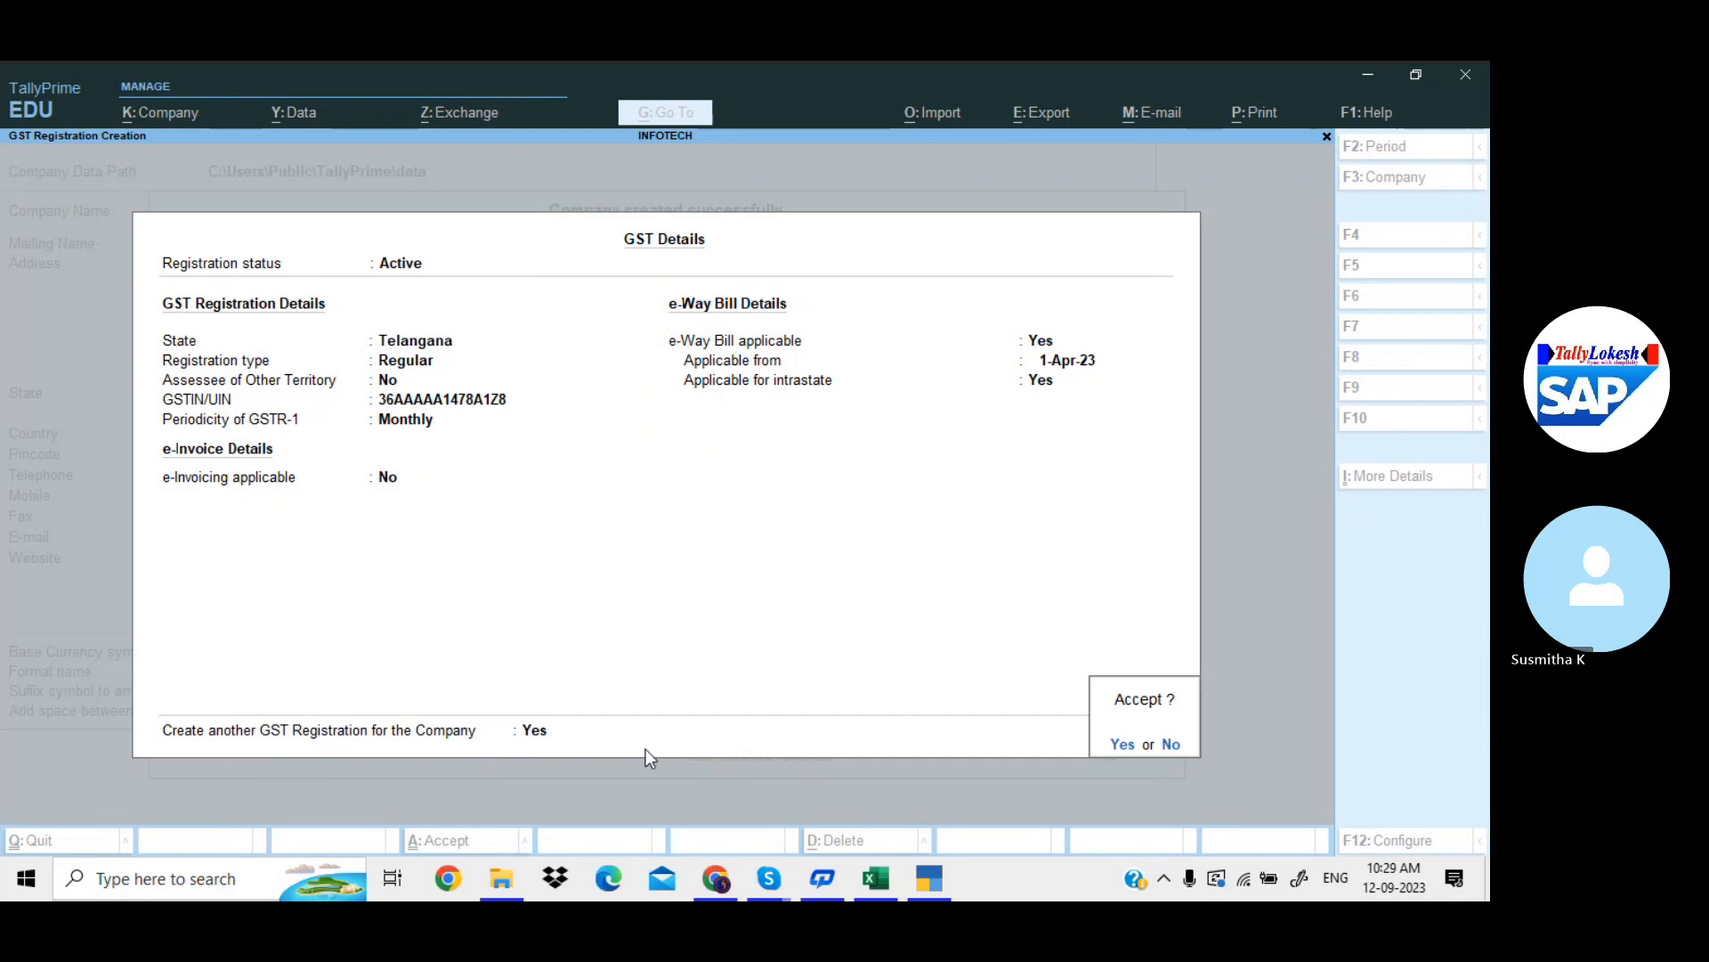
key(Return)
Set the third GST registration's state to Karnataka with type Regular and No for Assessee of Other Territory, and enter its GSTIN
text(K)
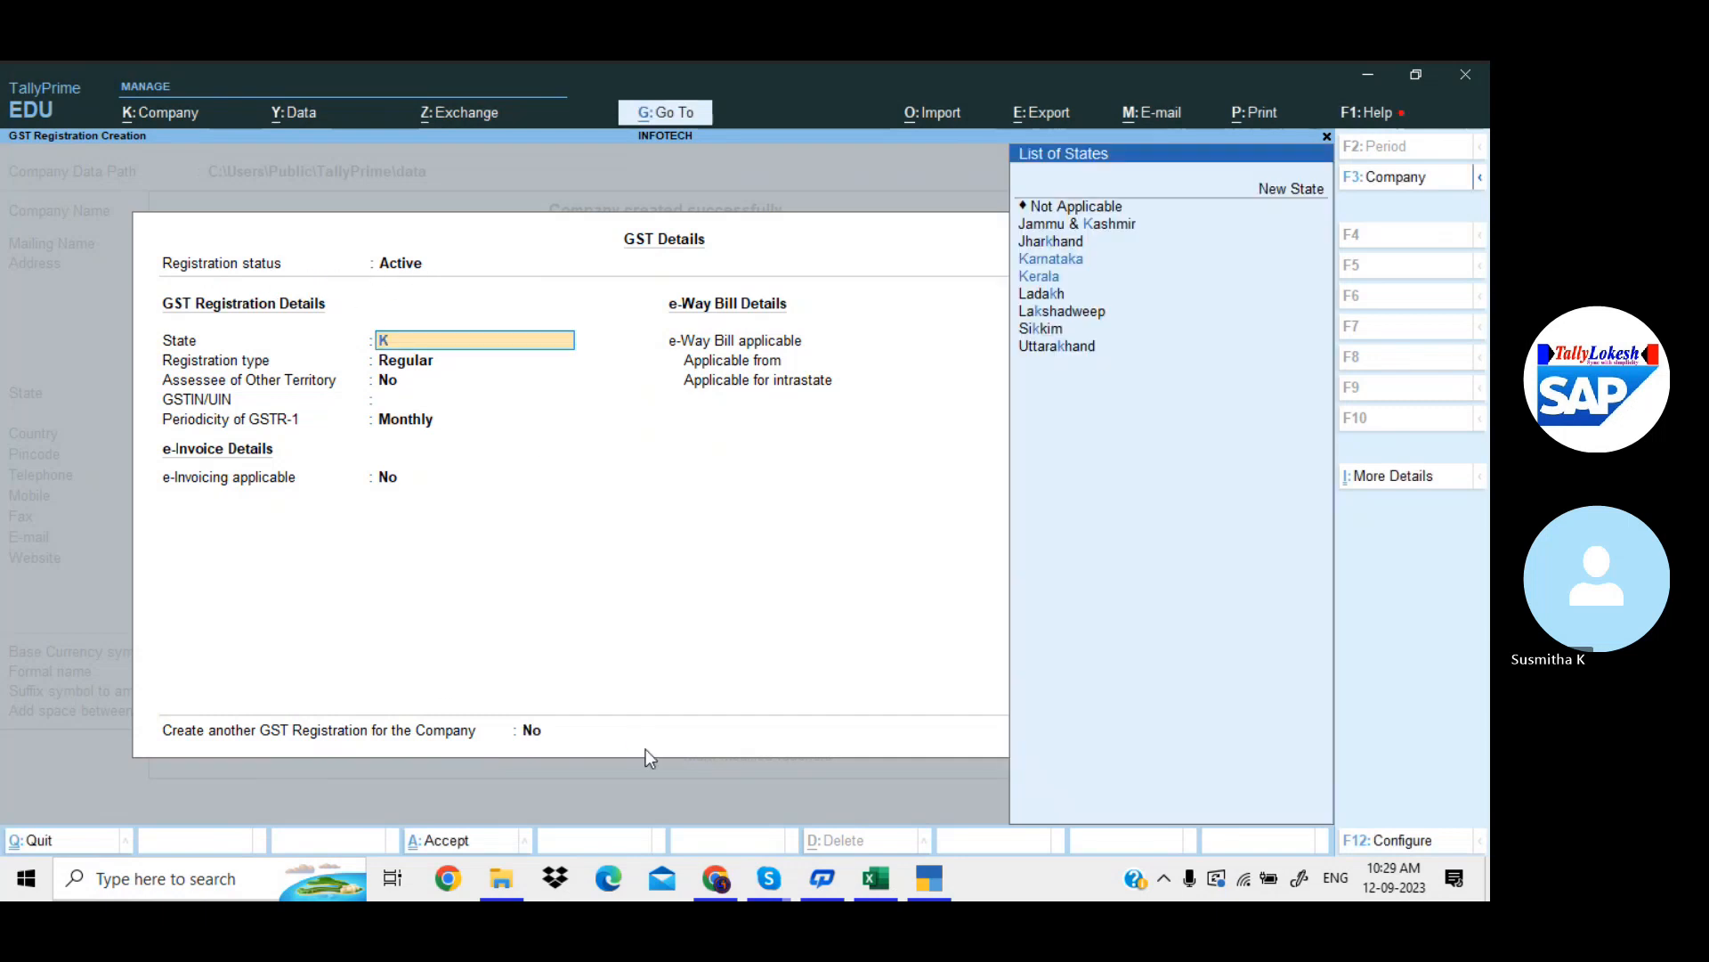
key(Return)
key(Return)
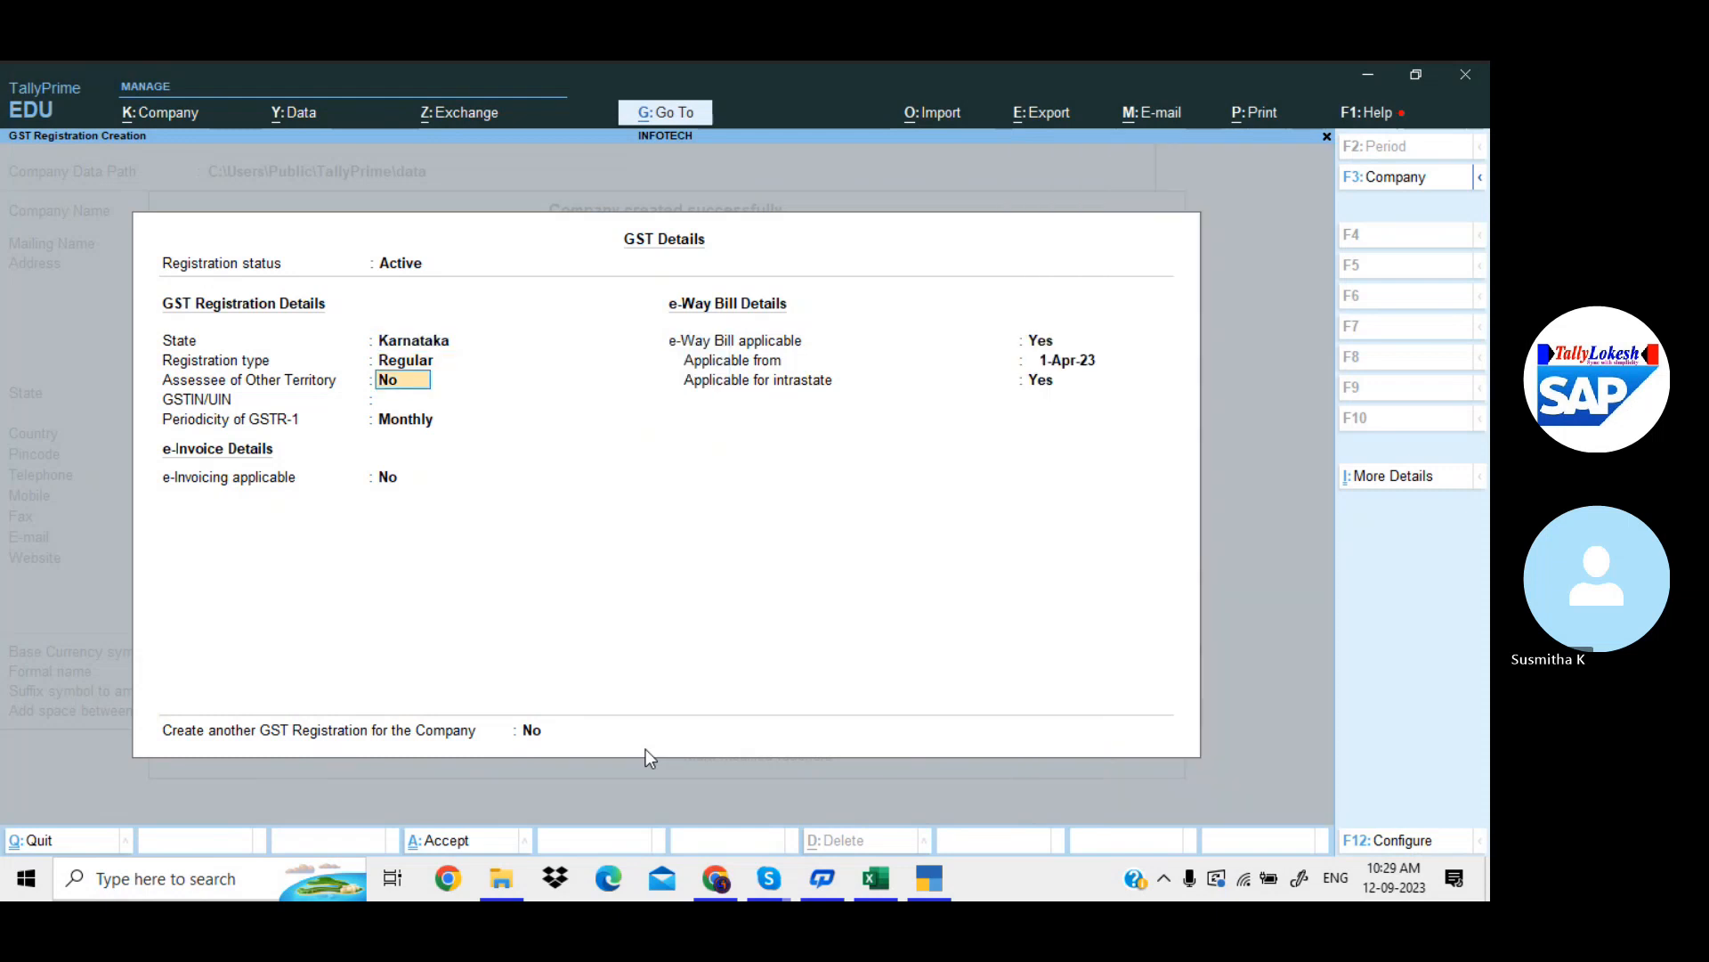
key(Return)
text(29)
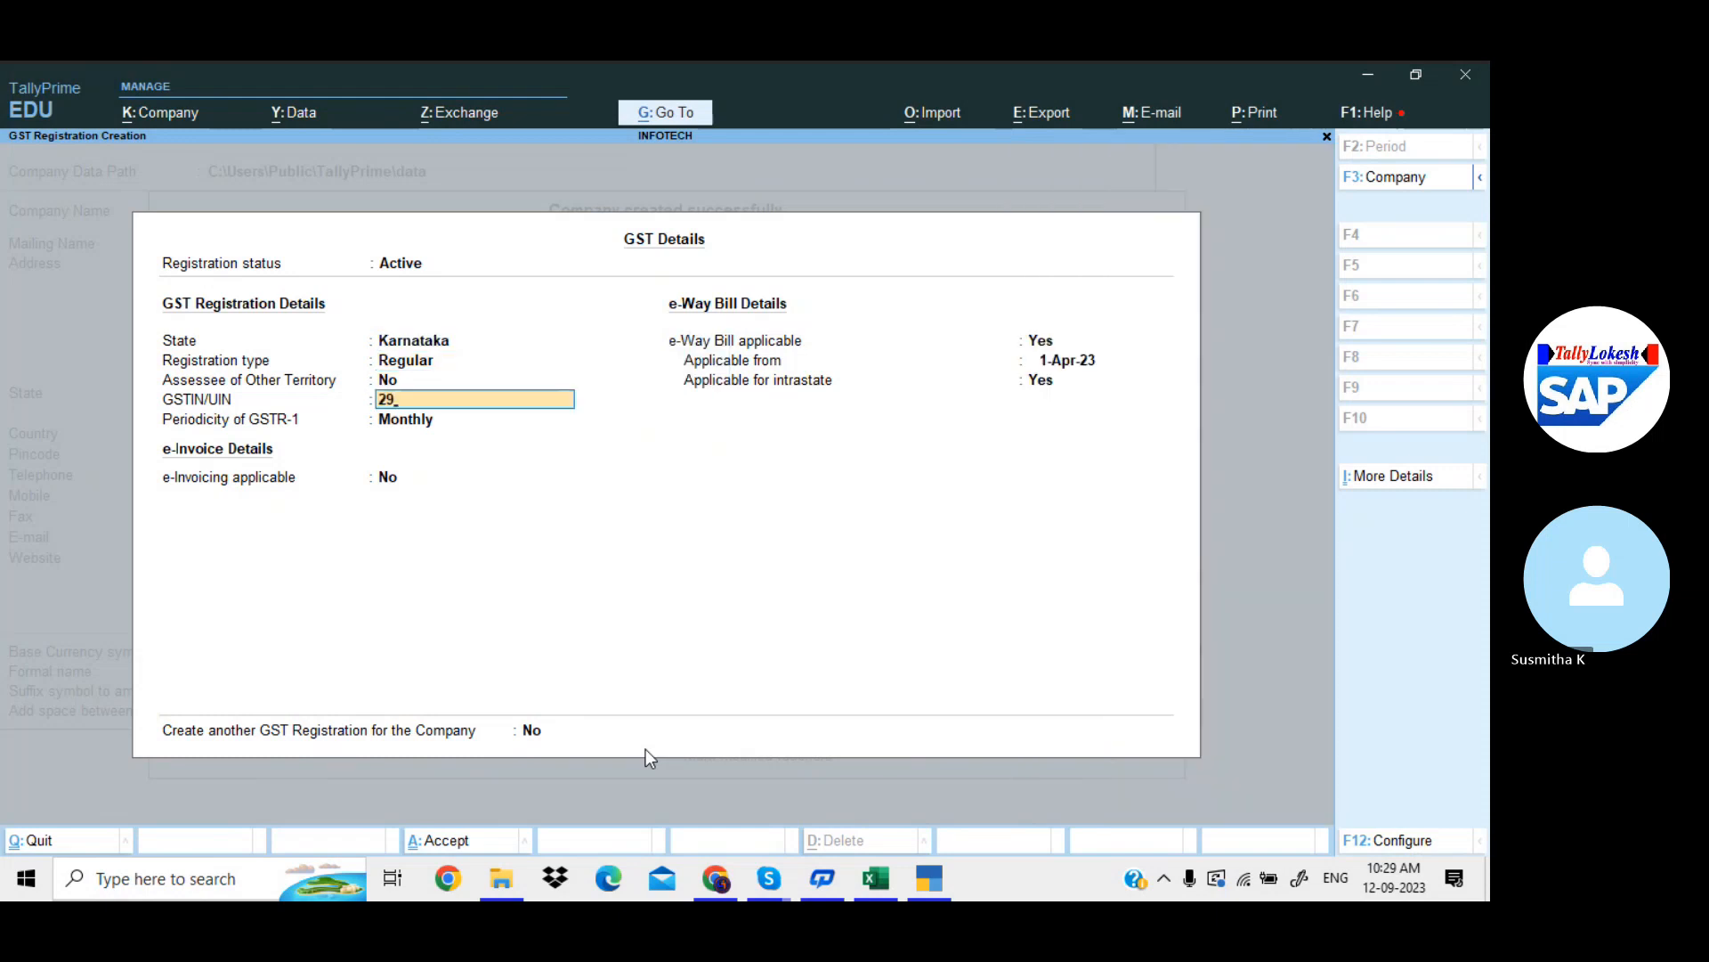
text(AAAAA1458)
text(AZ8)
key(Return)
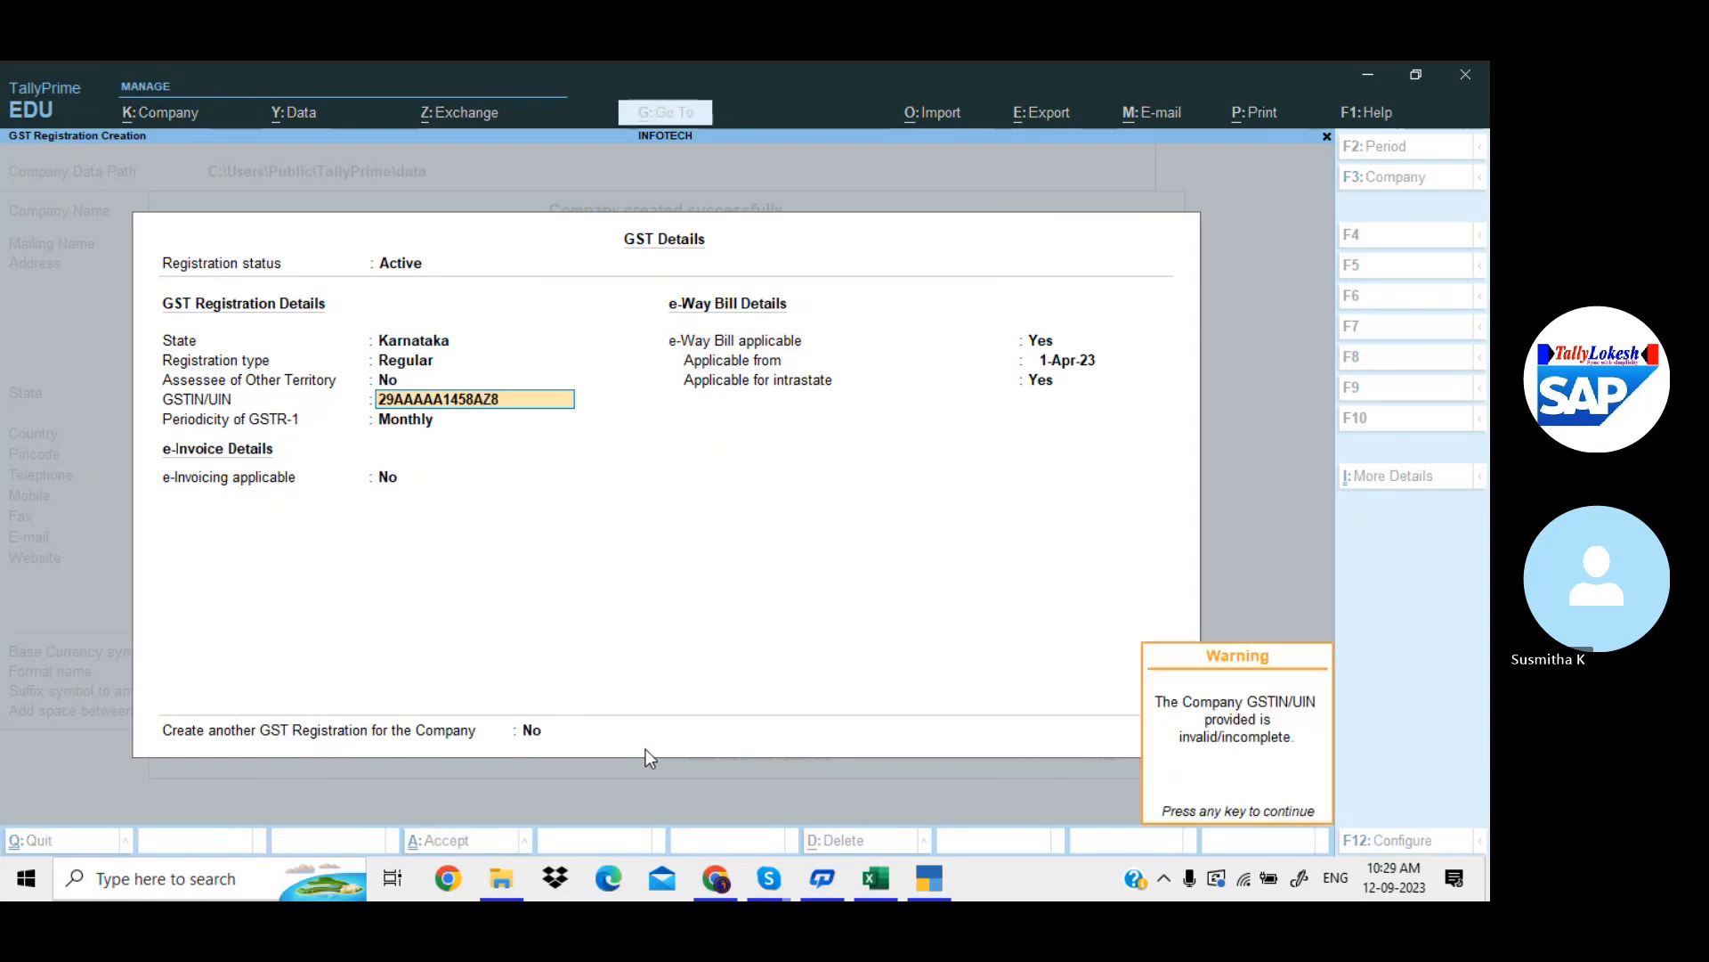
Accept the Karnataka registration with Monthly GSTR-1 periodicity, no e-invoicing and no further registration, and decline creating voucher numbering series
key(Return)
key(Return)
key(Return)
key(Return)
key(Return)
key(Return)
key(Return)
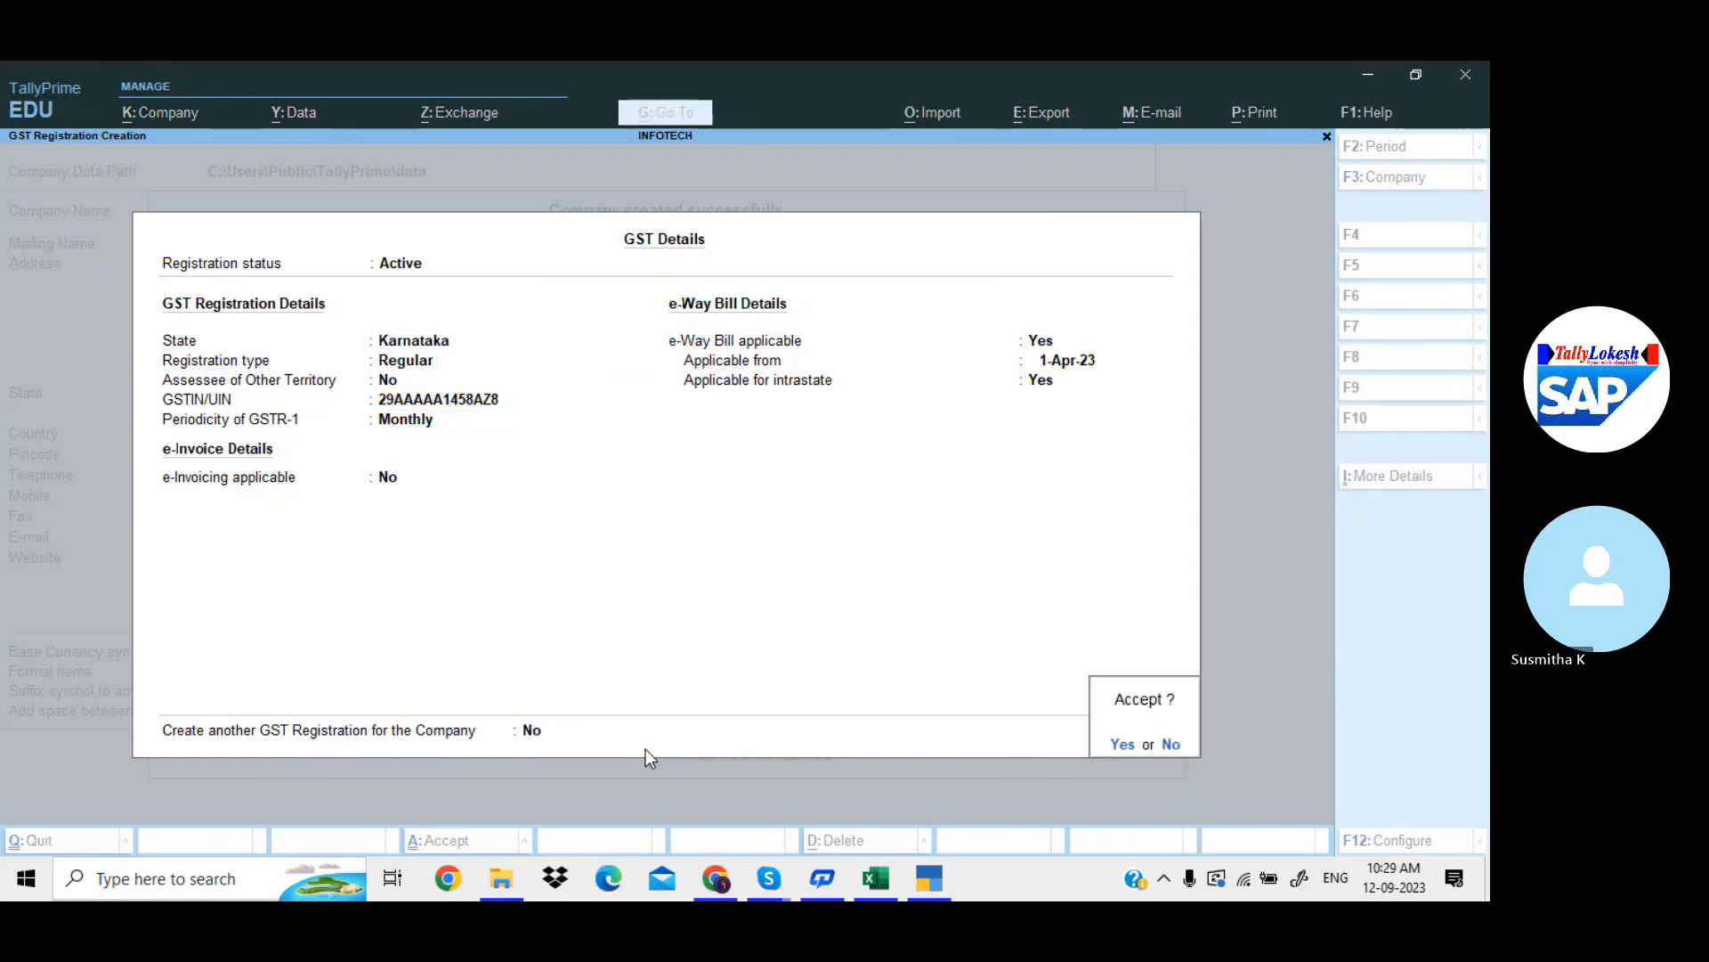
key(Return)
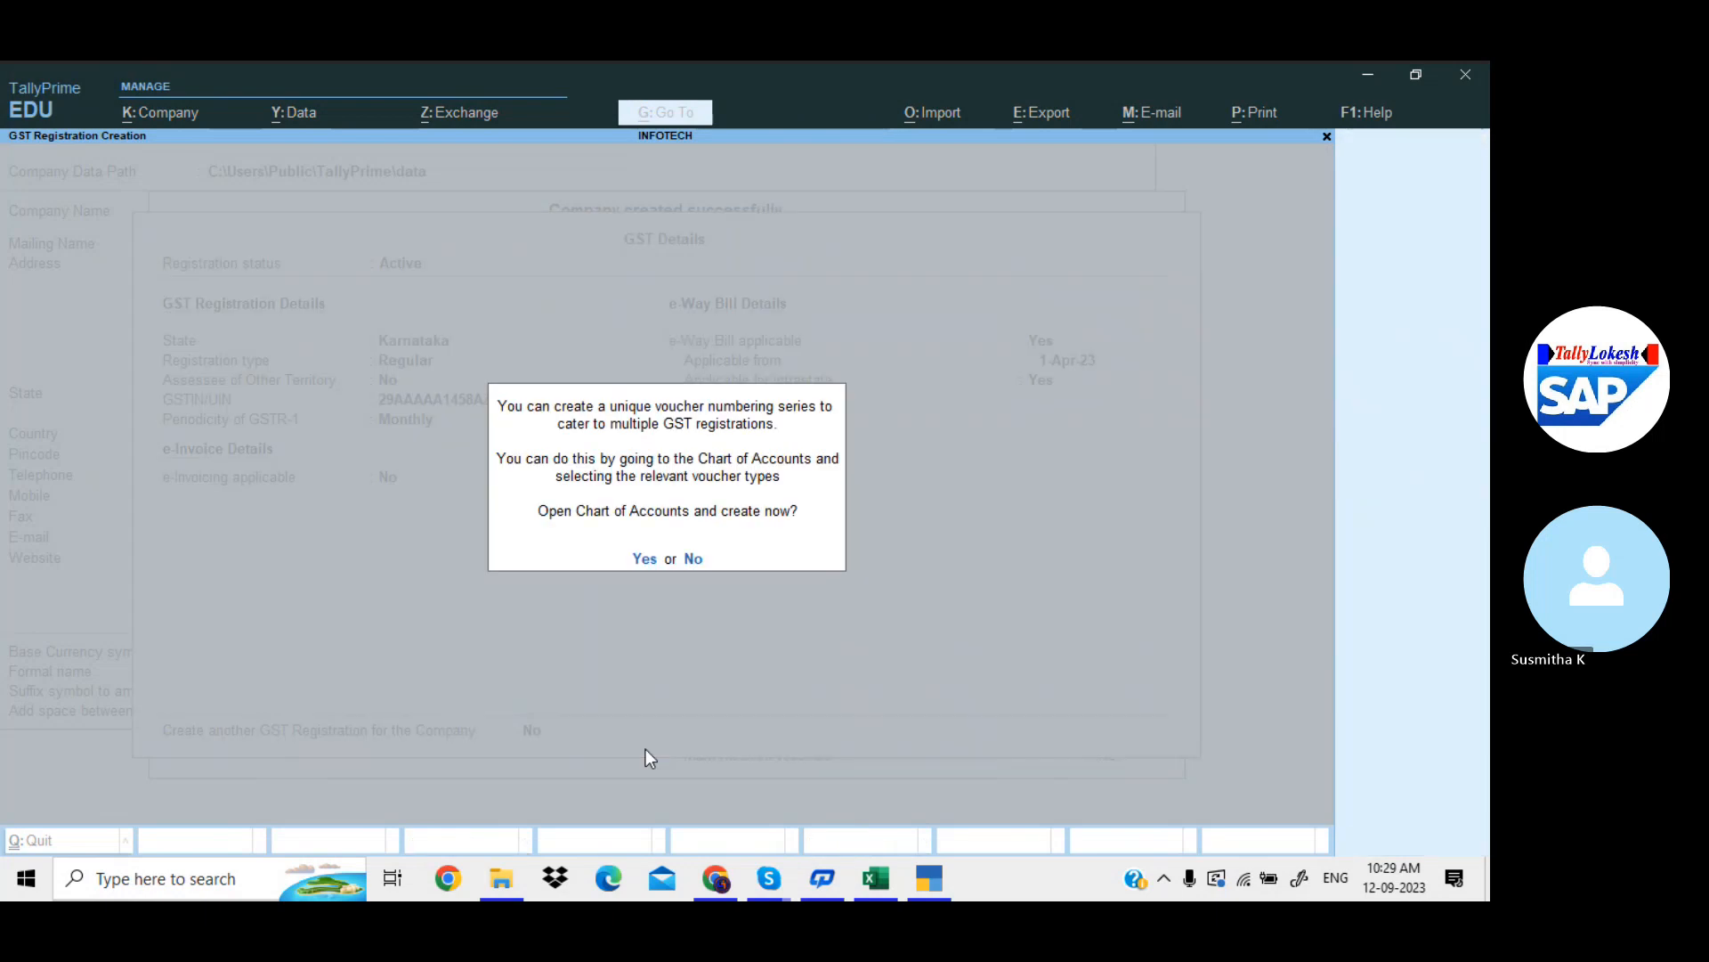
key(Return)
key(Escape)
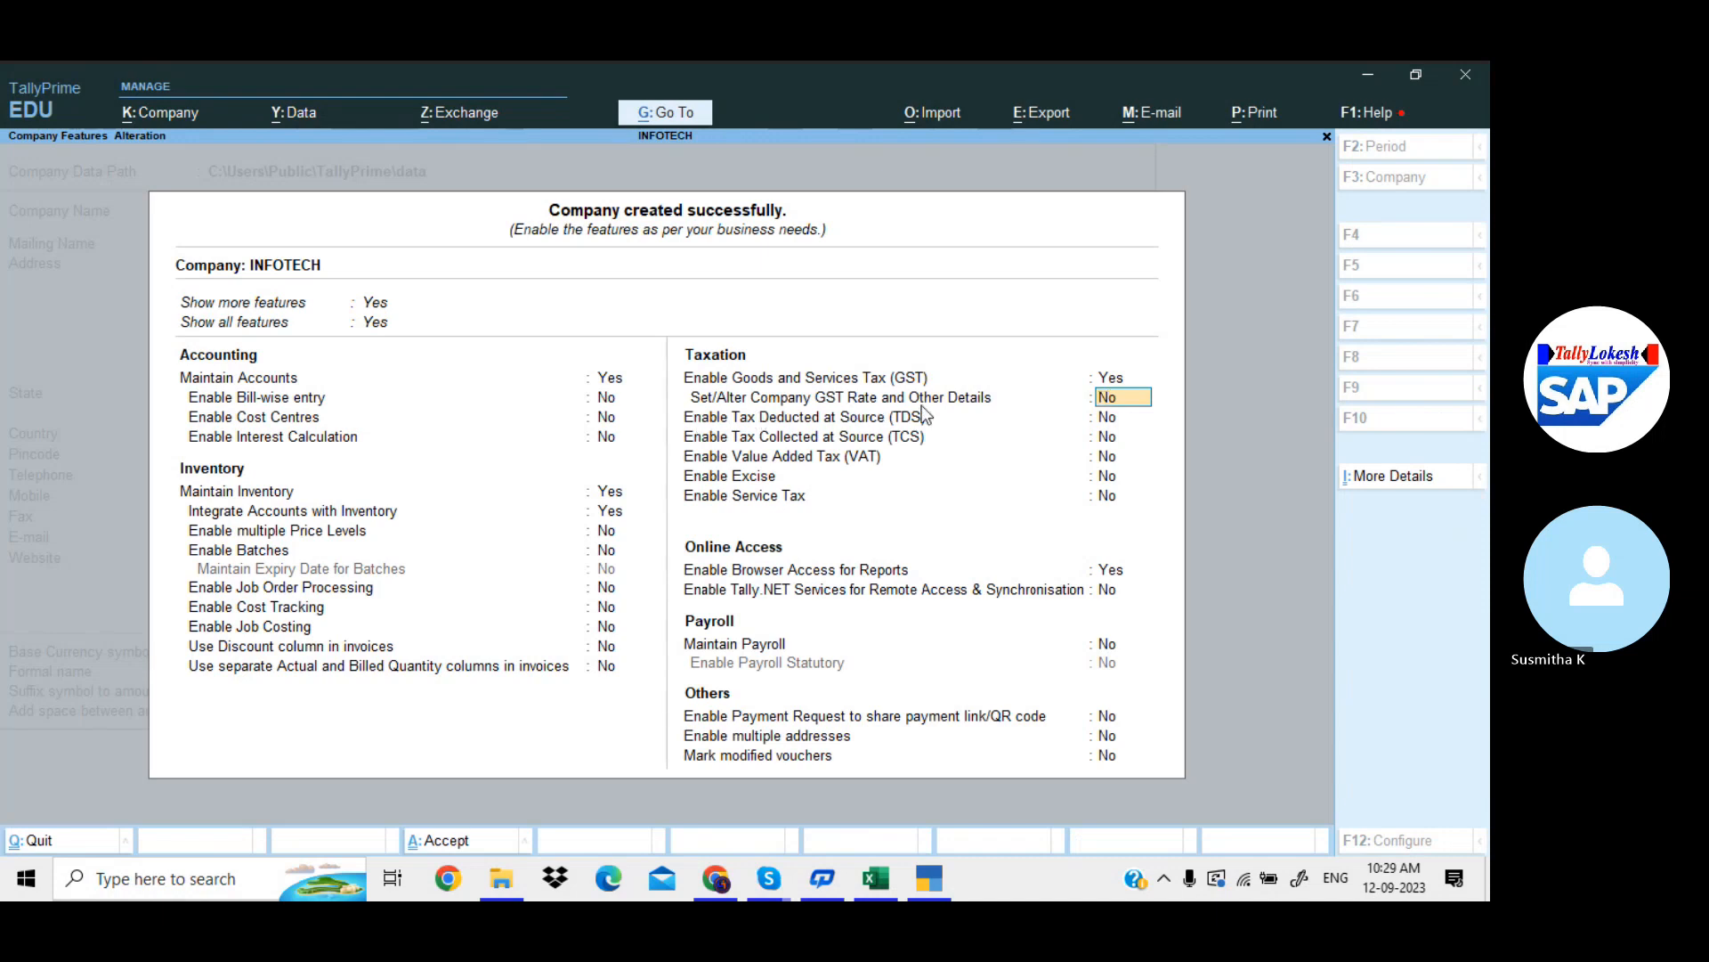
Enable setting the company's GST rate and other details, and specify HSN/SAC 1234 with no description
key(y)
key(Return)
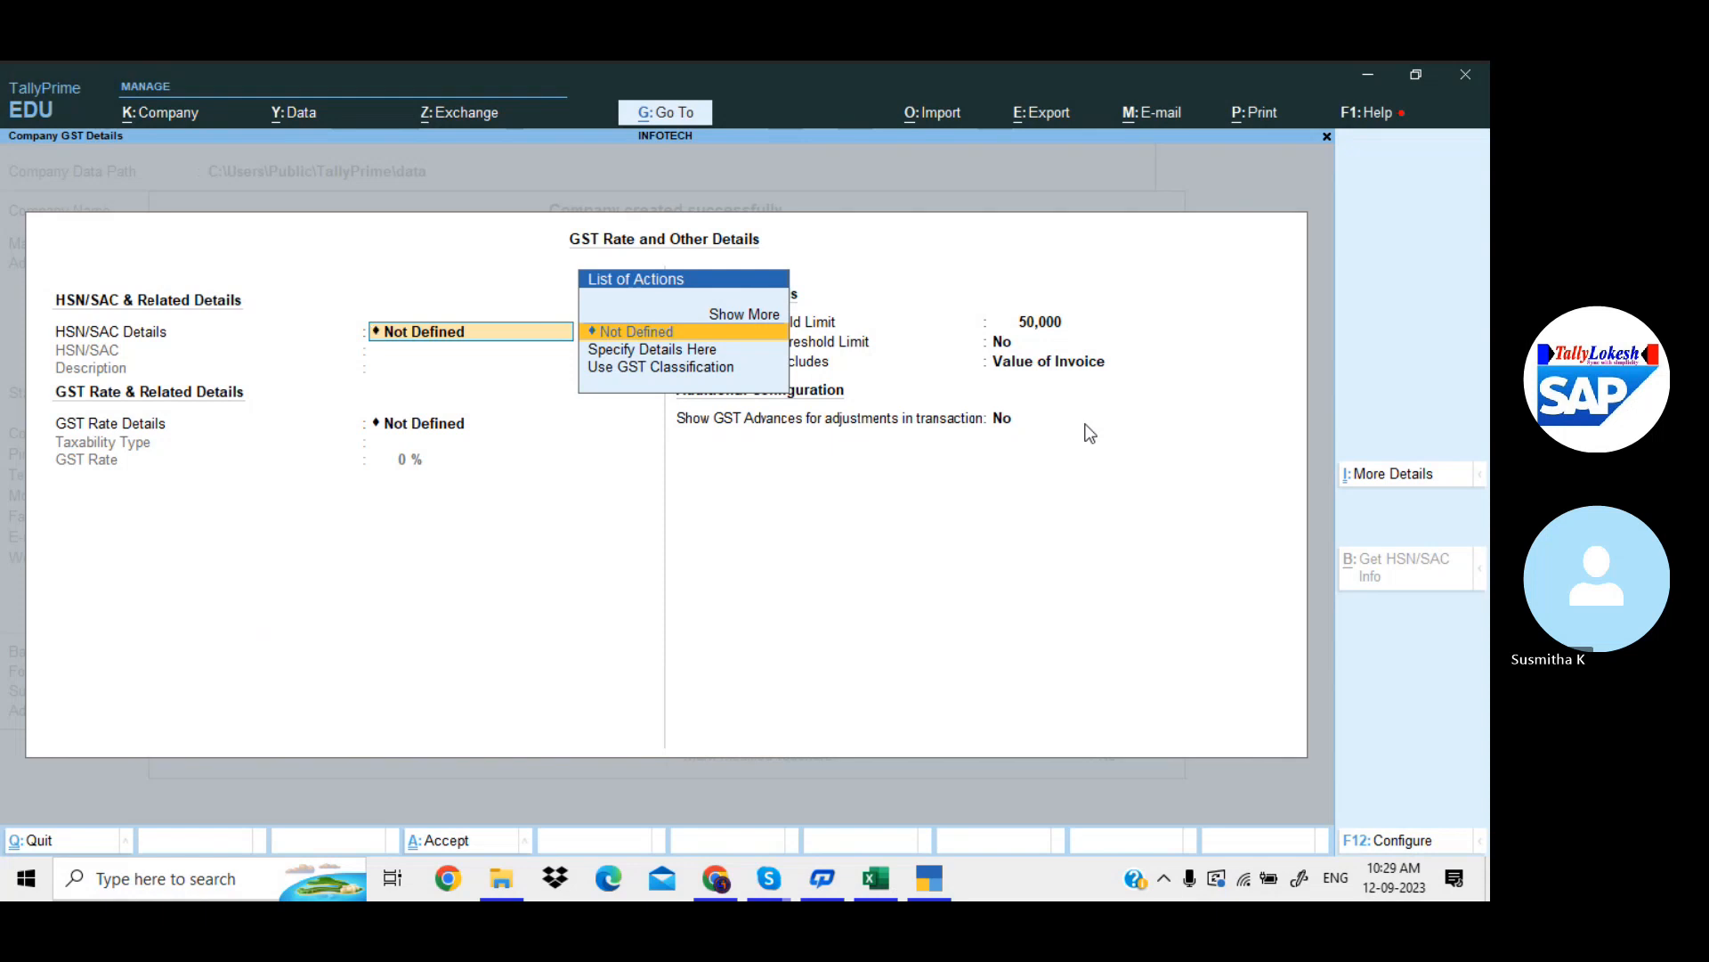
key(Down)
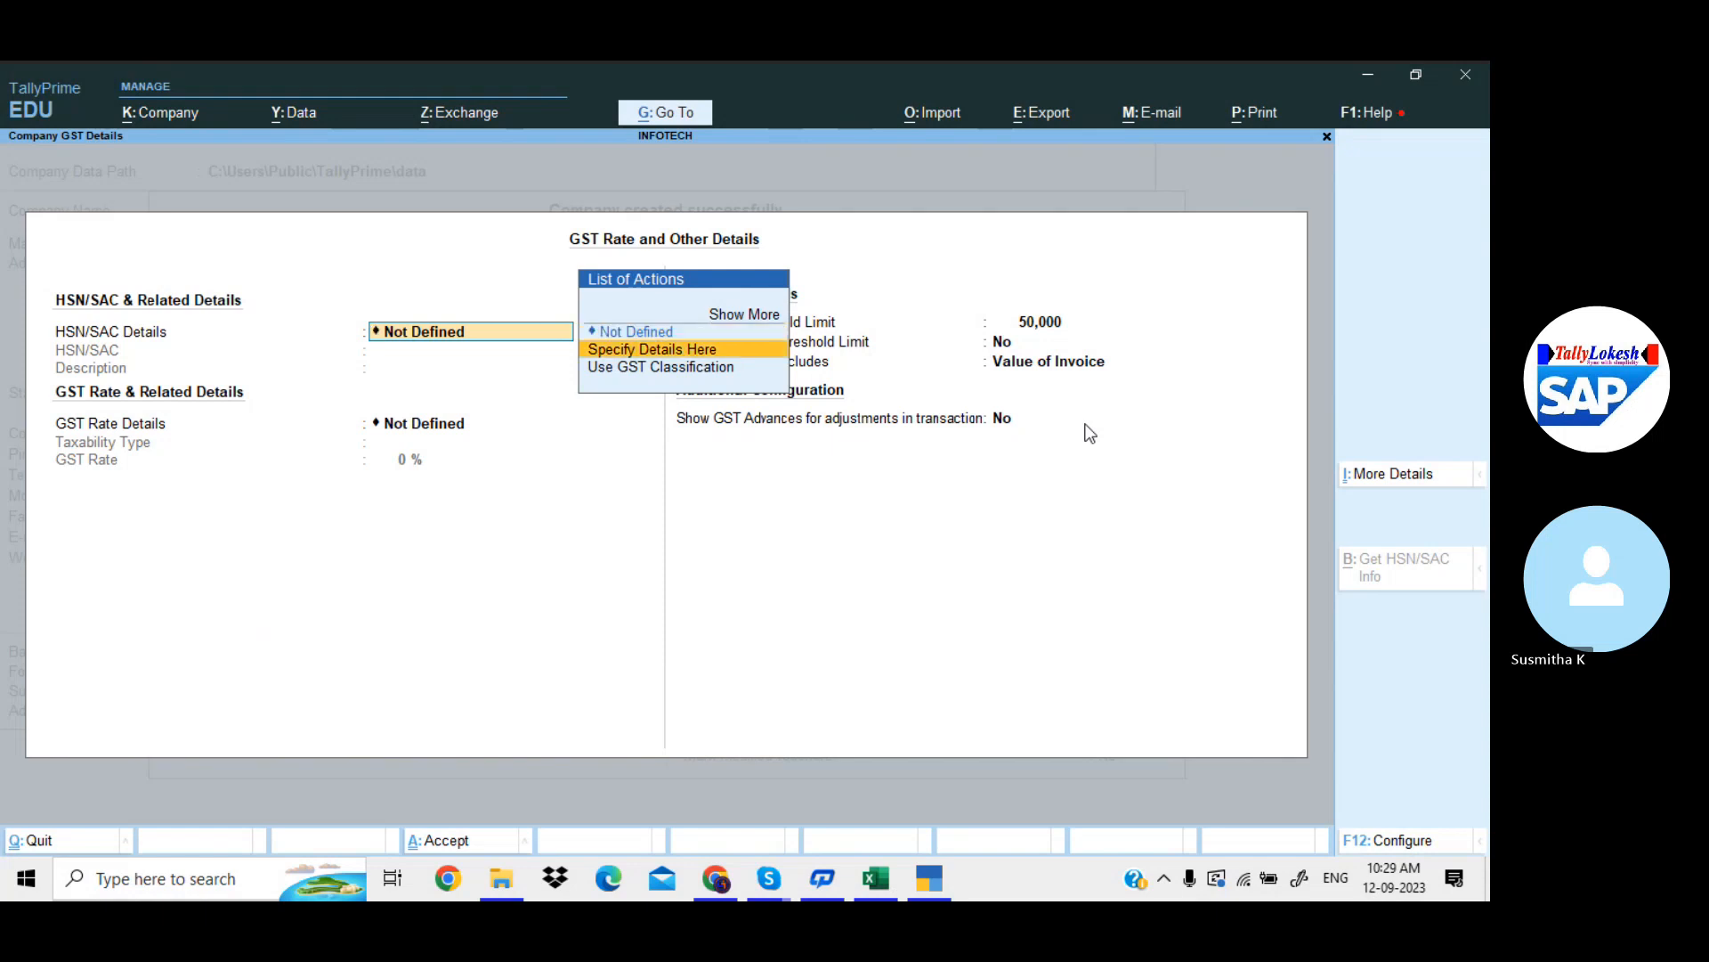
key(Return)
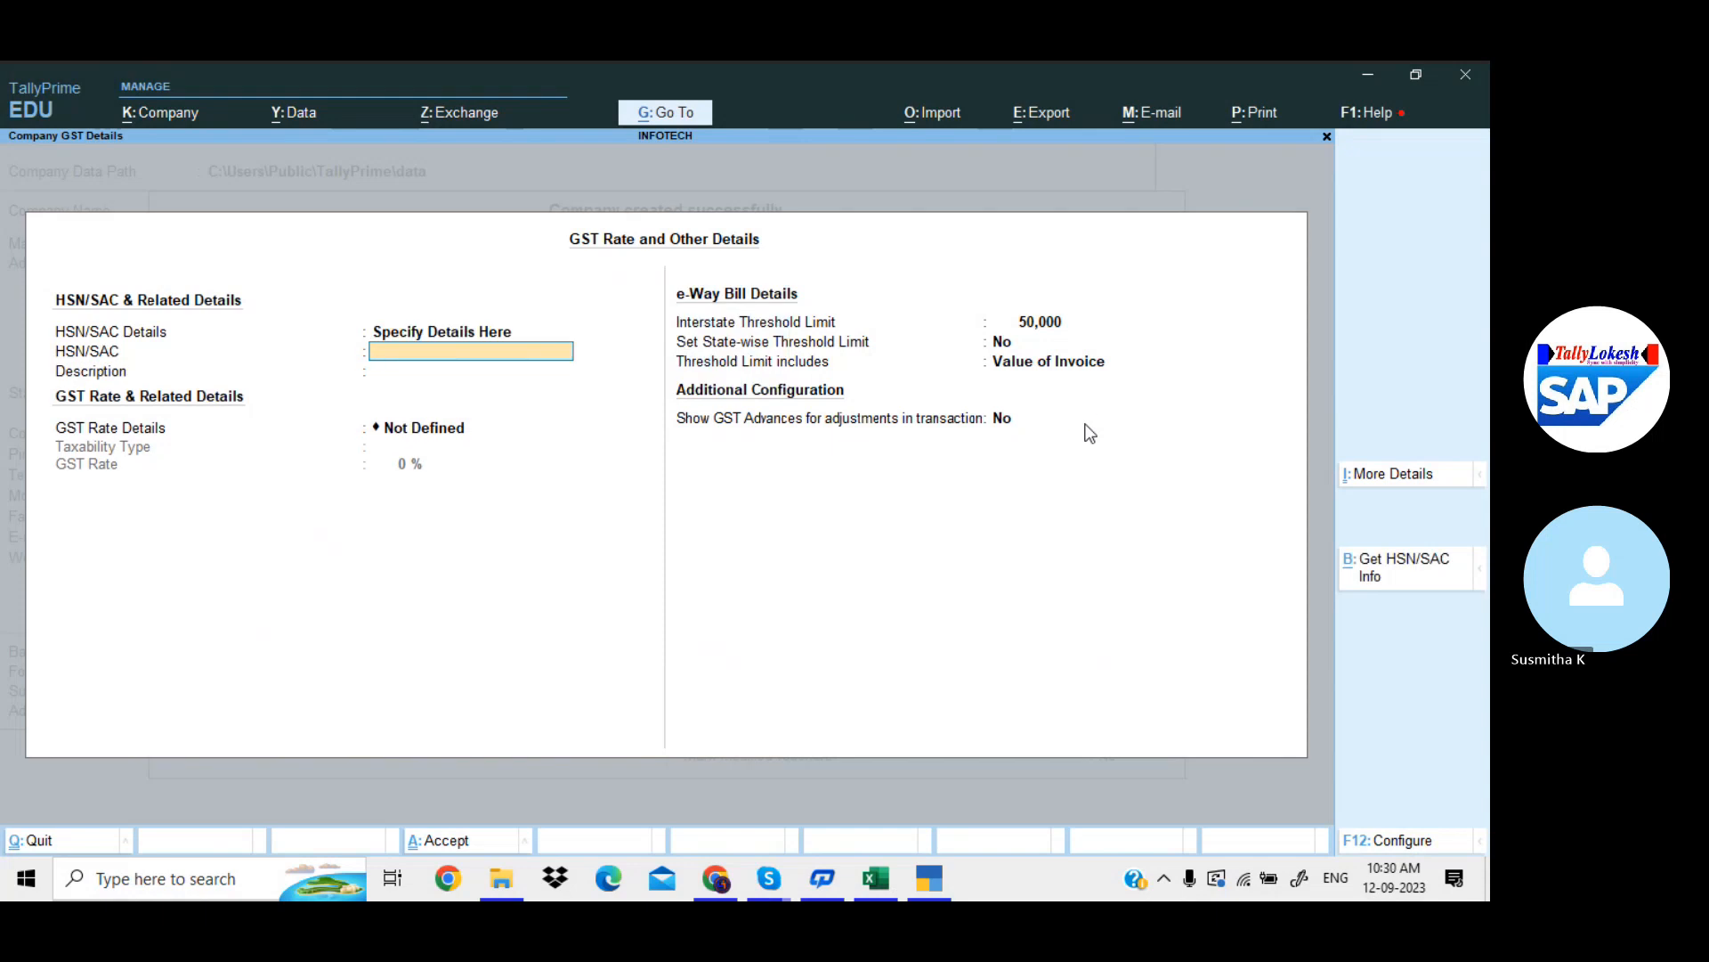
text(1234)
key(Return)
key(Return)
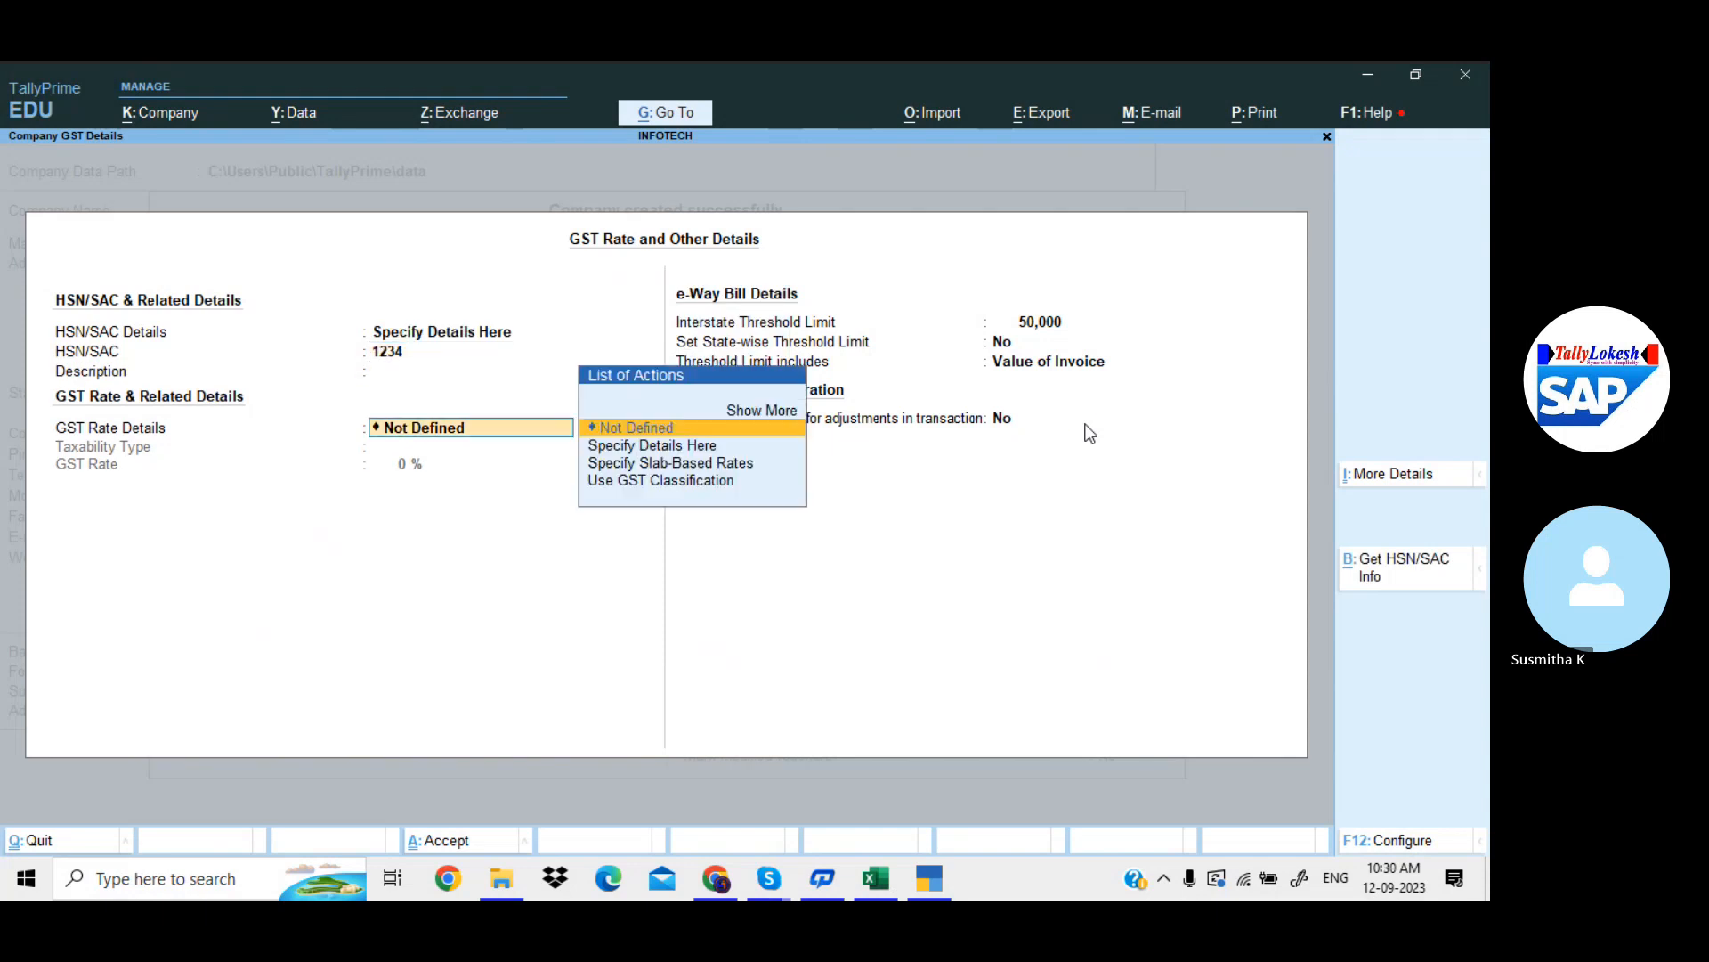
Specify the company's GST rate details directly, with taxability type Taxable and a GST rate of 12%
key(Down)
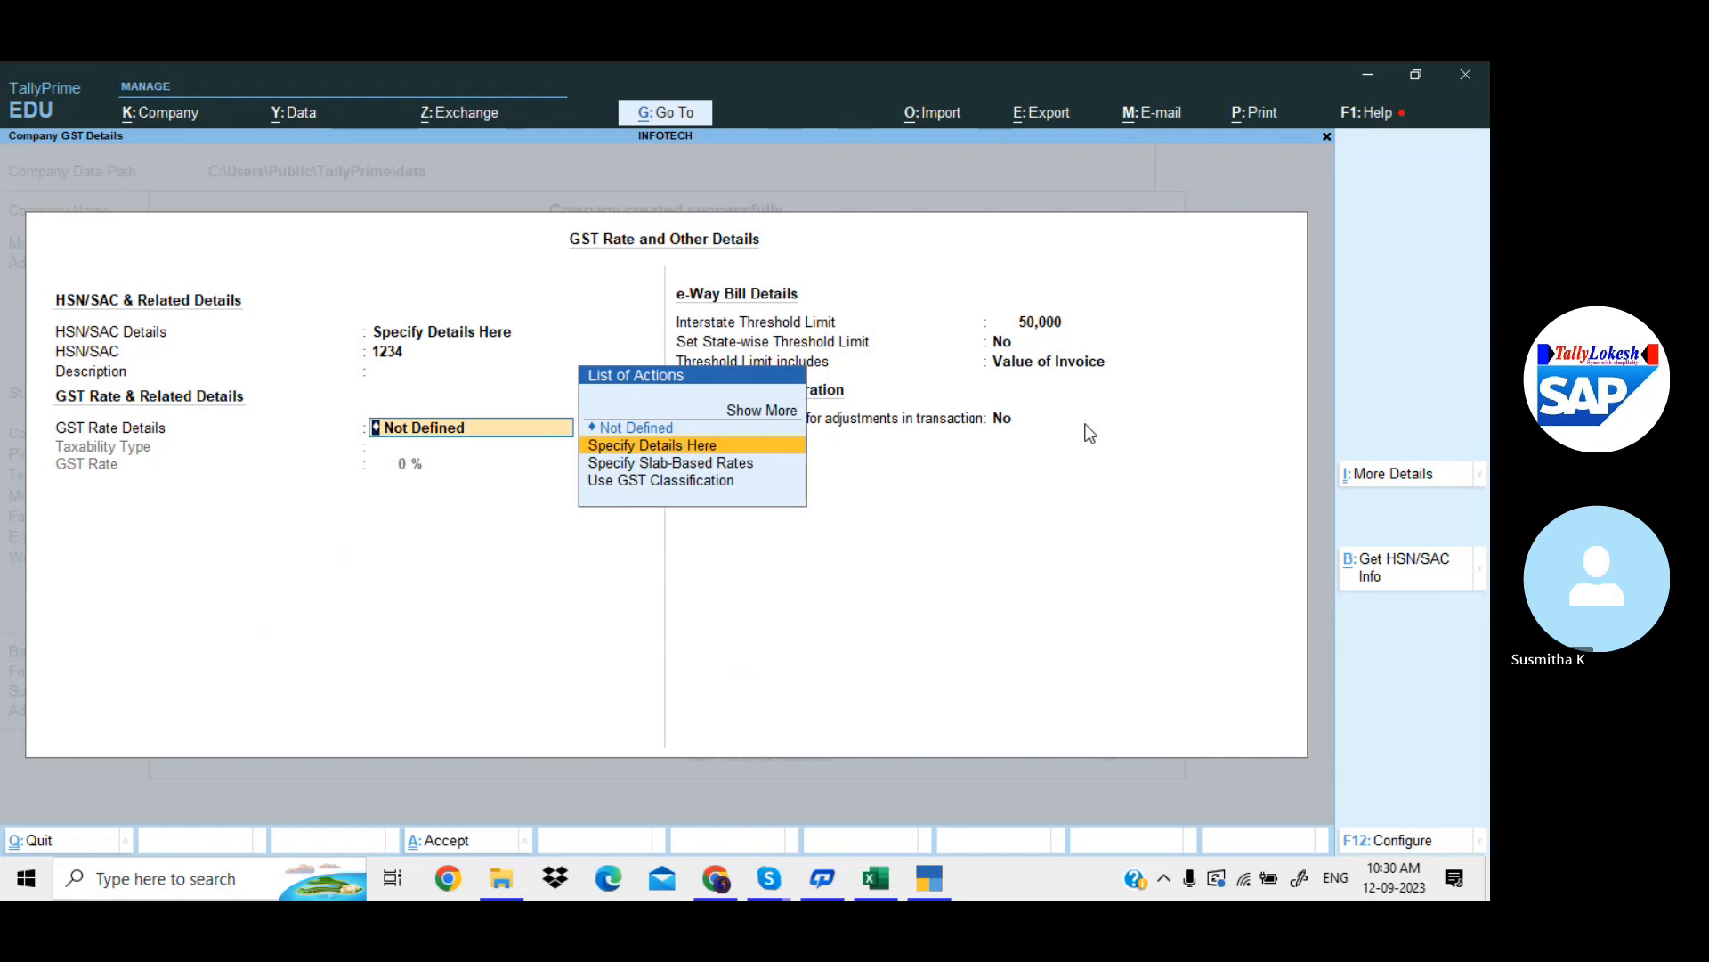
key(Return)
key(Return)
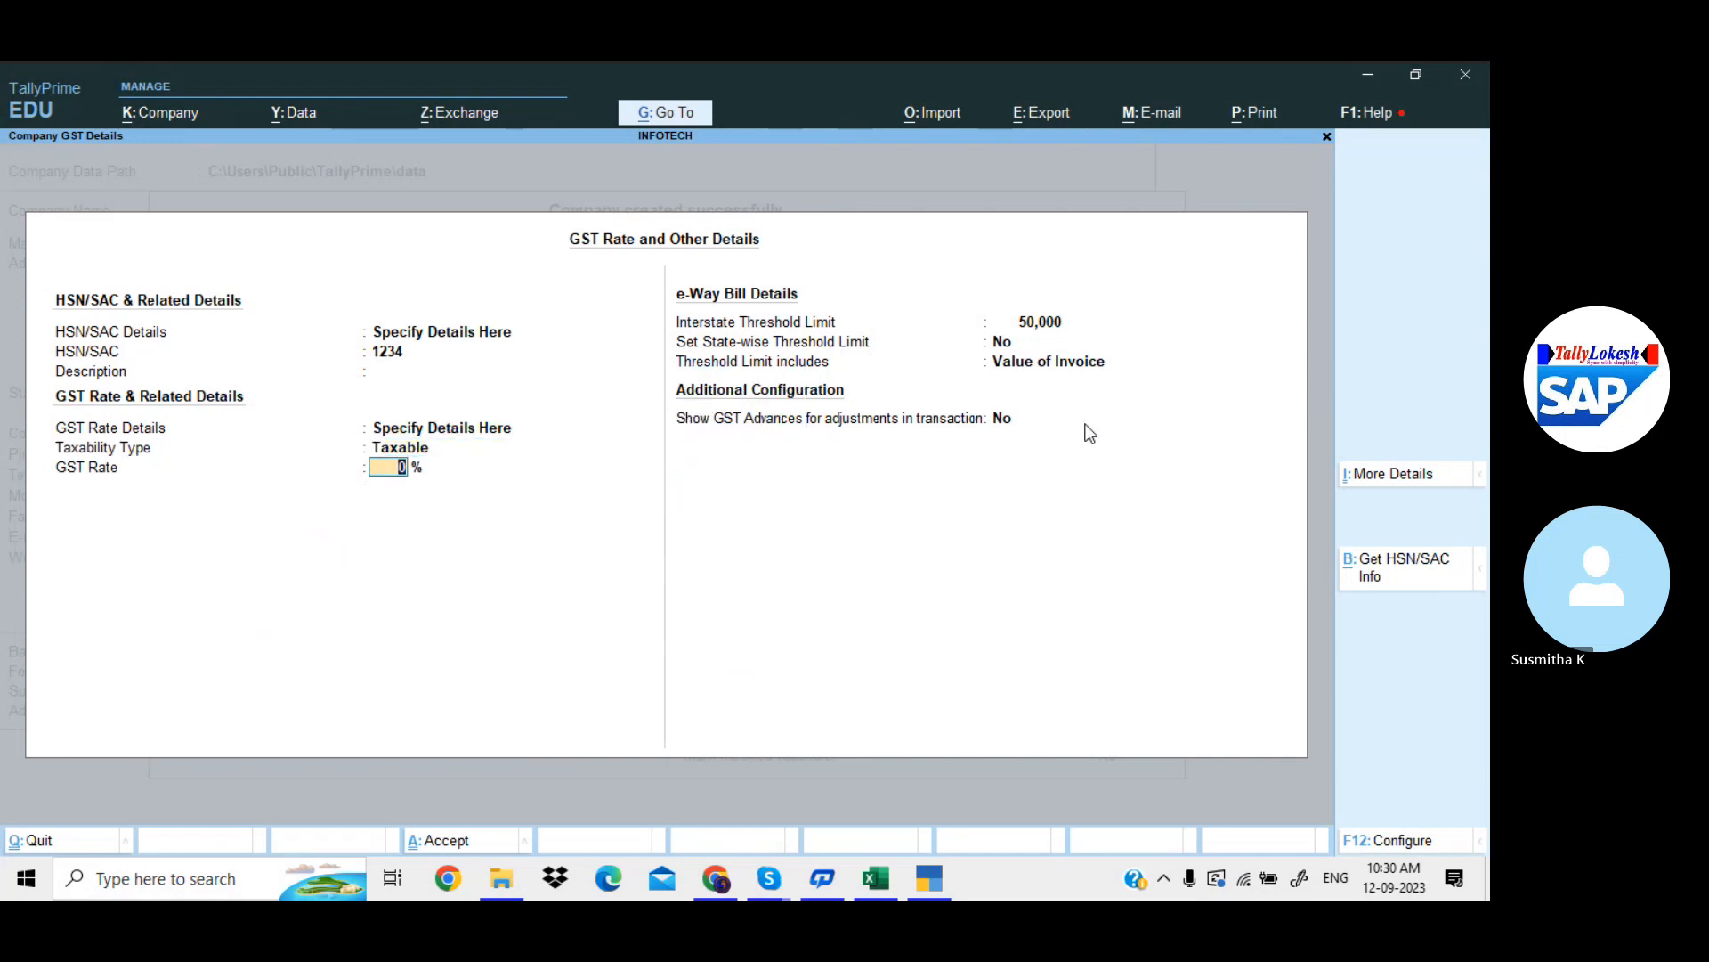
text(12)
key(Return)
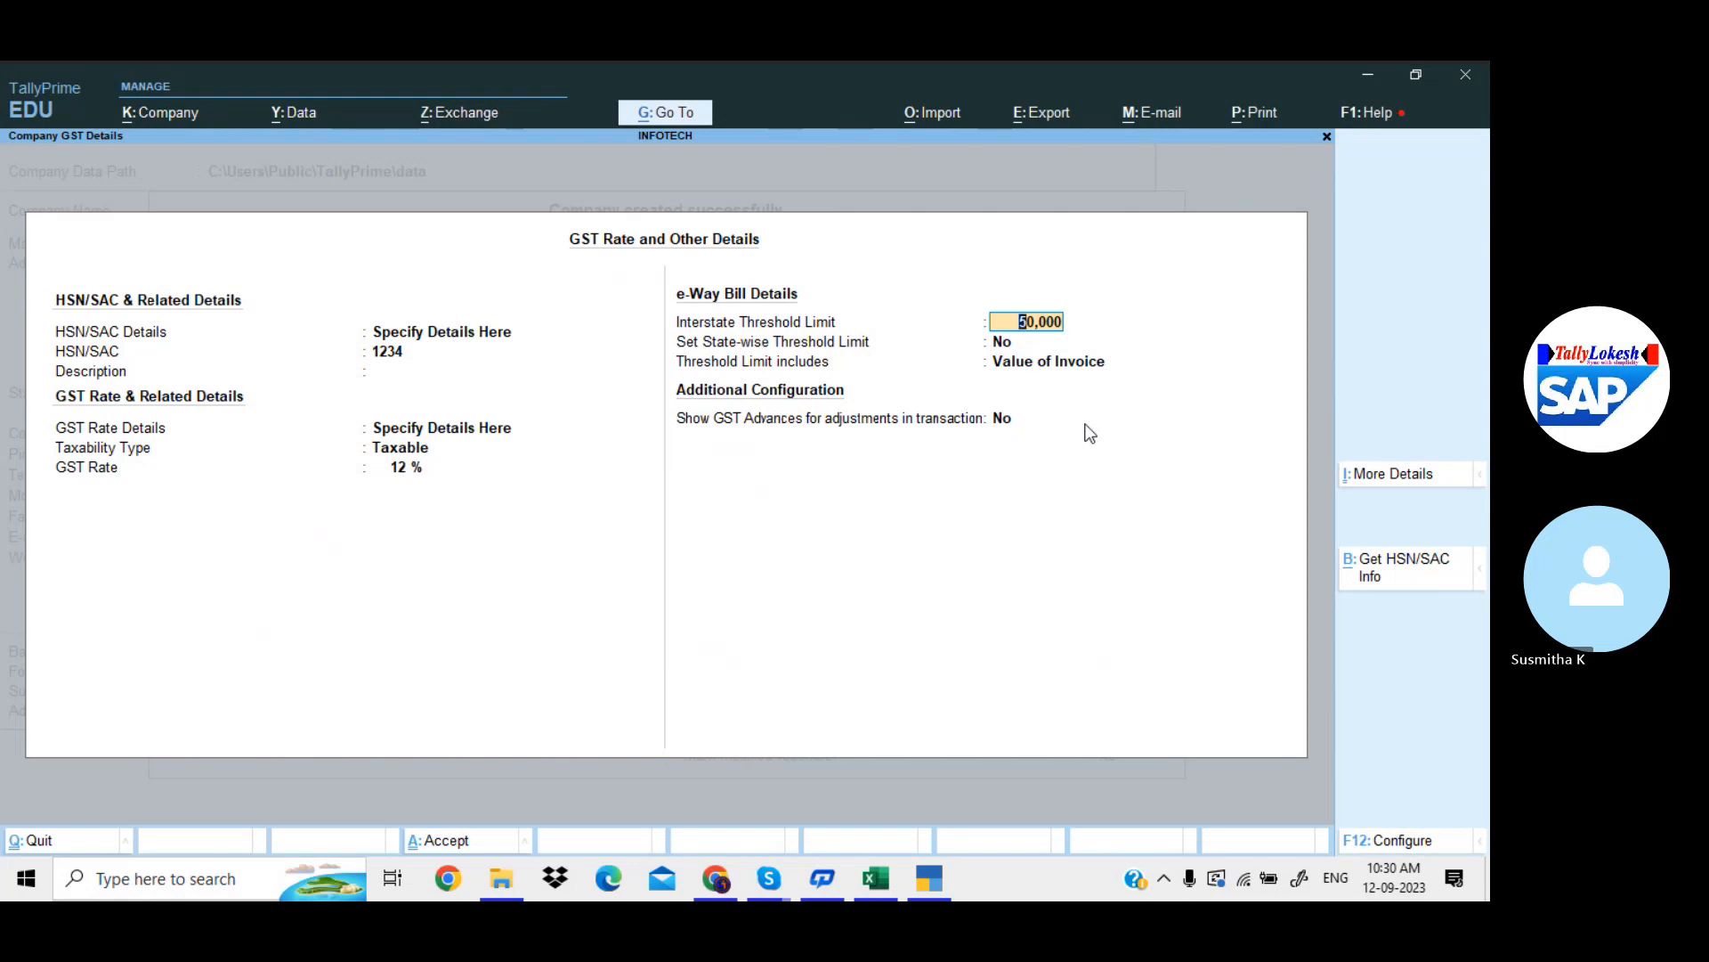
Accept the GST details with a 50,000 interstate e-Way Bill threshold and no GST advances, keeping the remaining taxation features at No
key(Return)
key(Return)
key(Return)
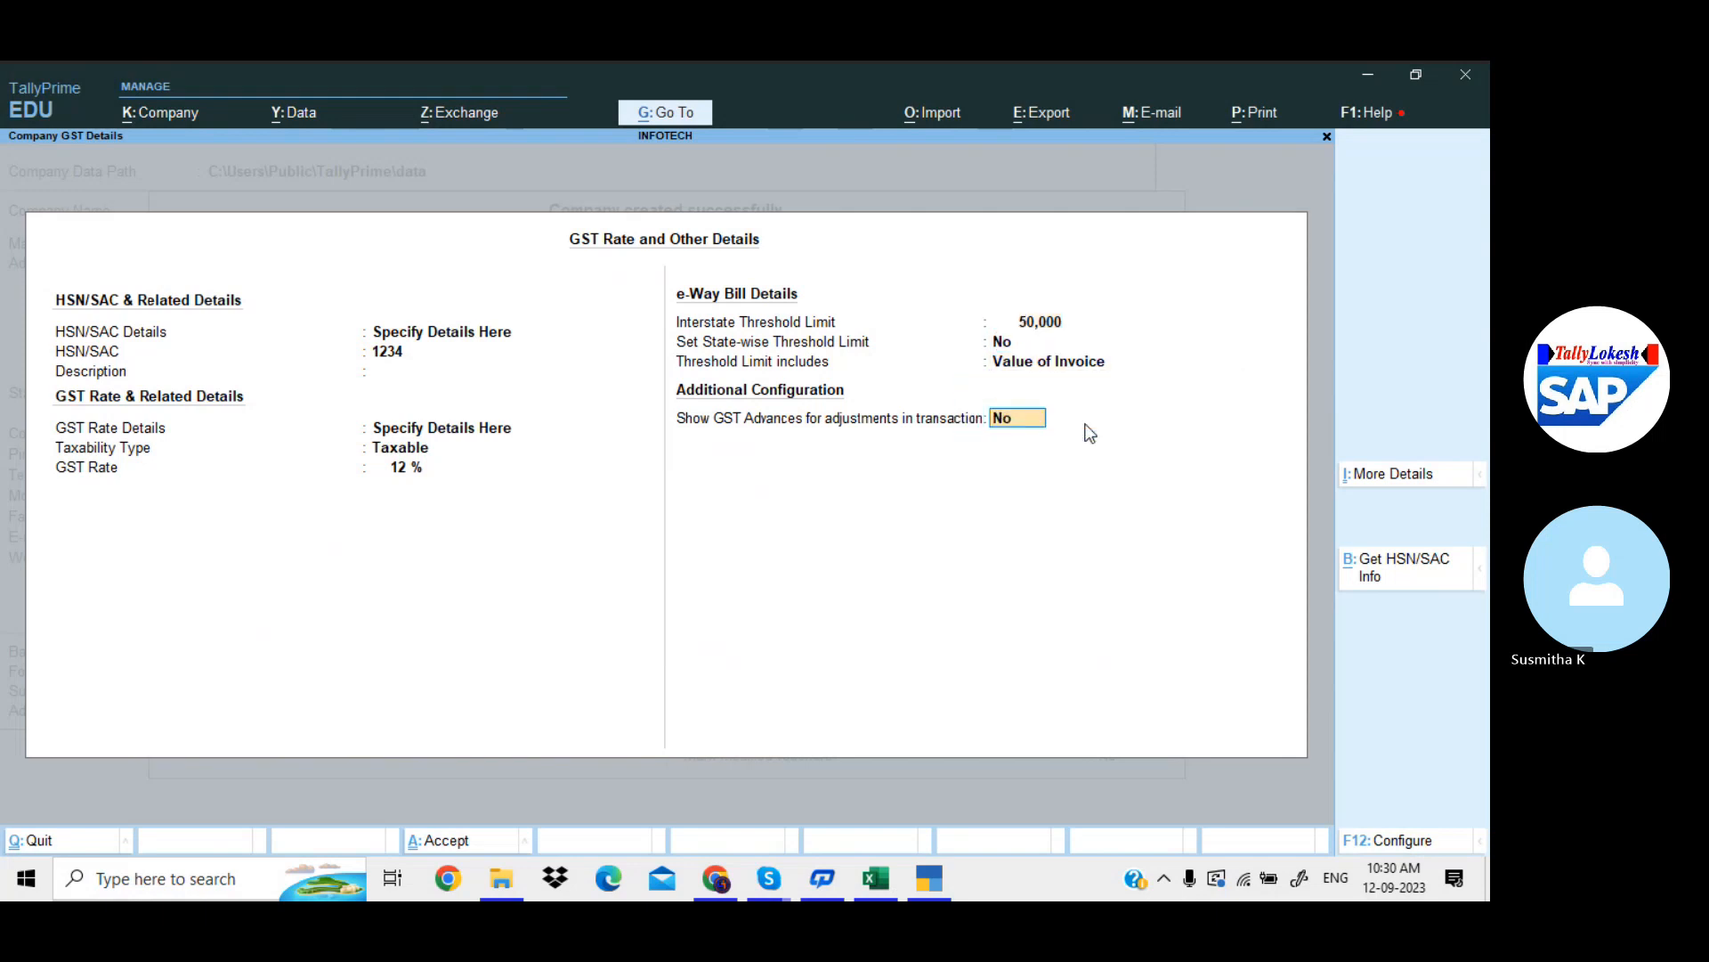
key(Return)
key(Return)
key(Return)
key(Return)
key(Return)
key(Return)
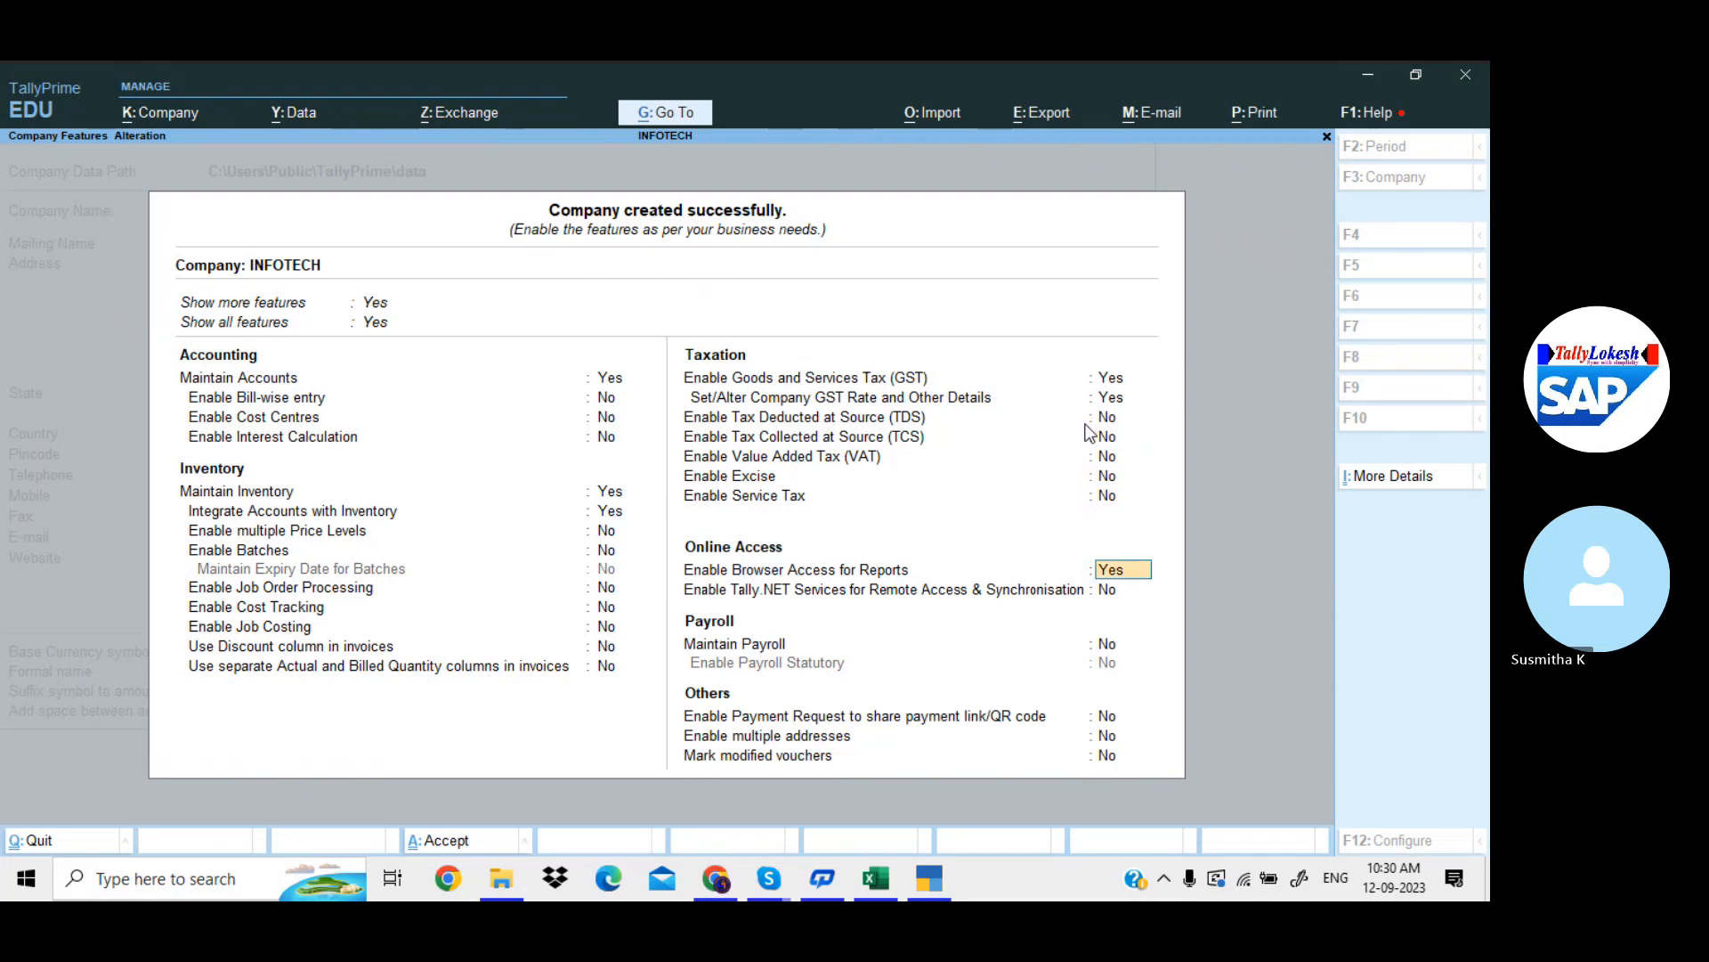
Disable browser access for reports, keep the remaining online, payroll and other features at No, and accept the company features
key(n)
key(Return)
key(Return)
key(Return)
key(Return)
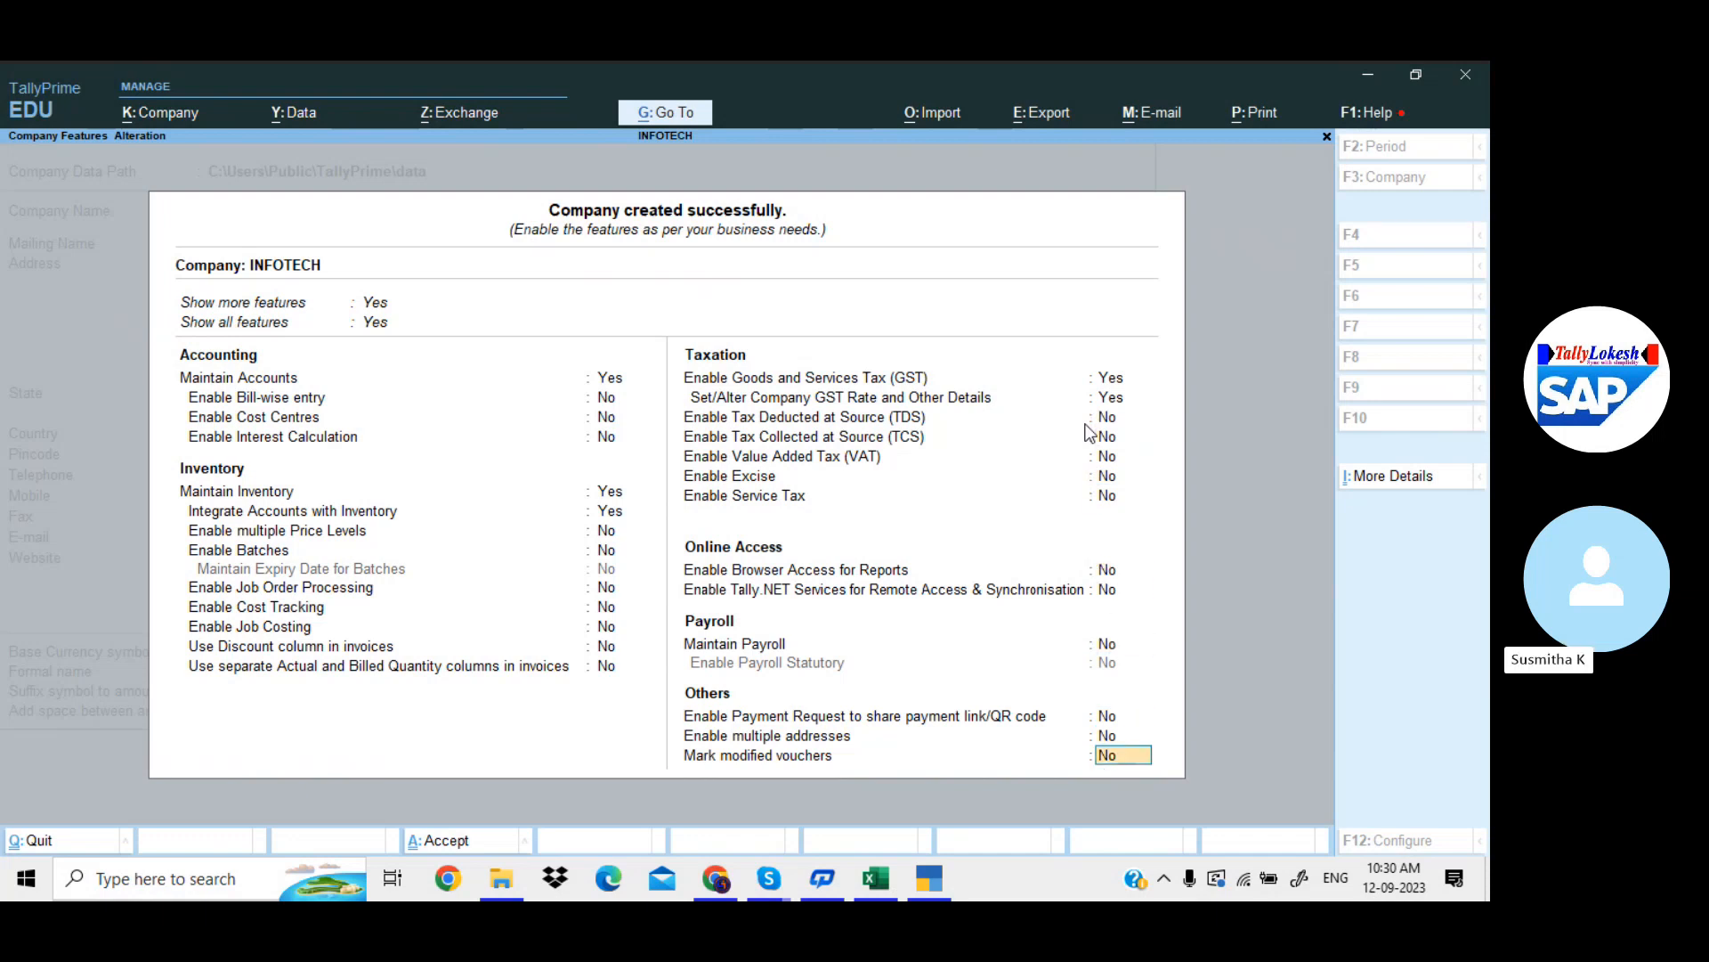
key(Return)
key(Return)
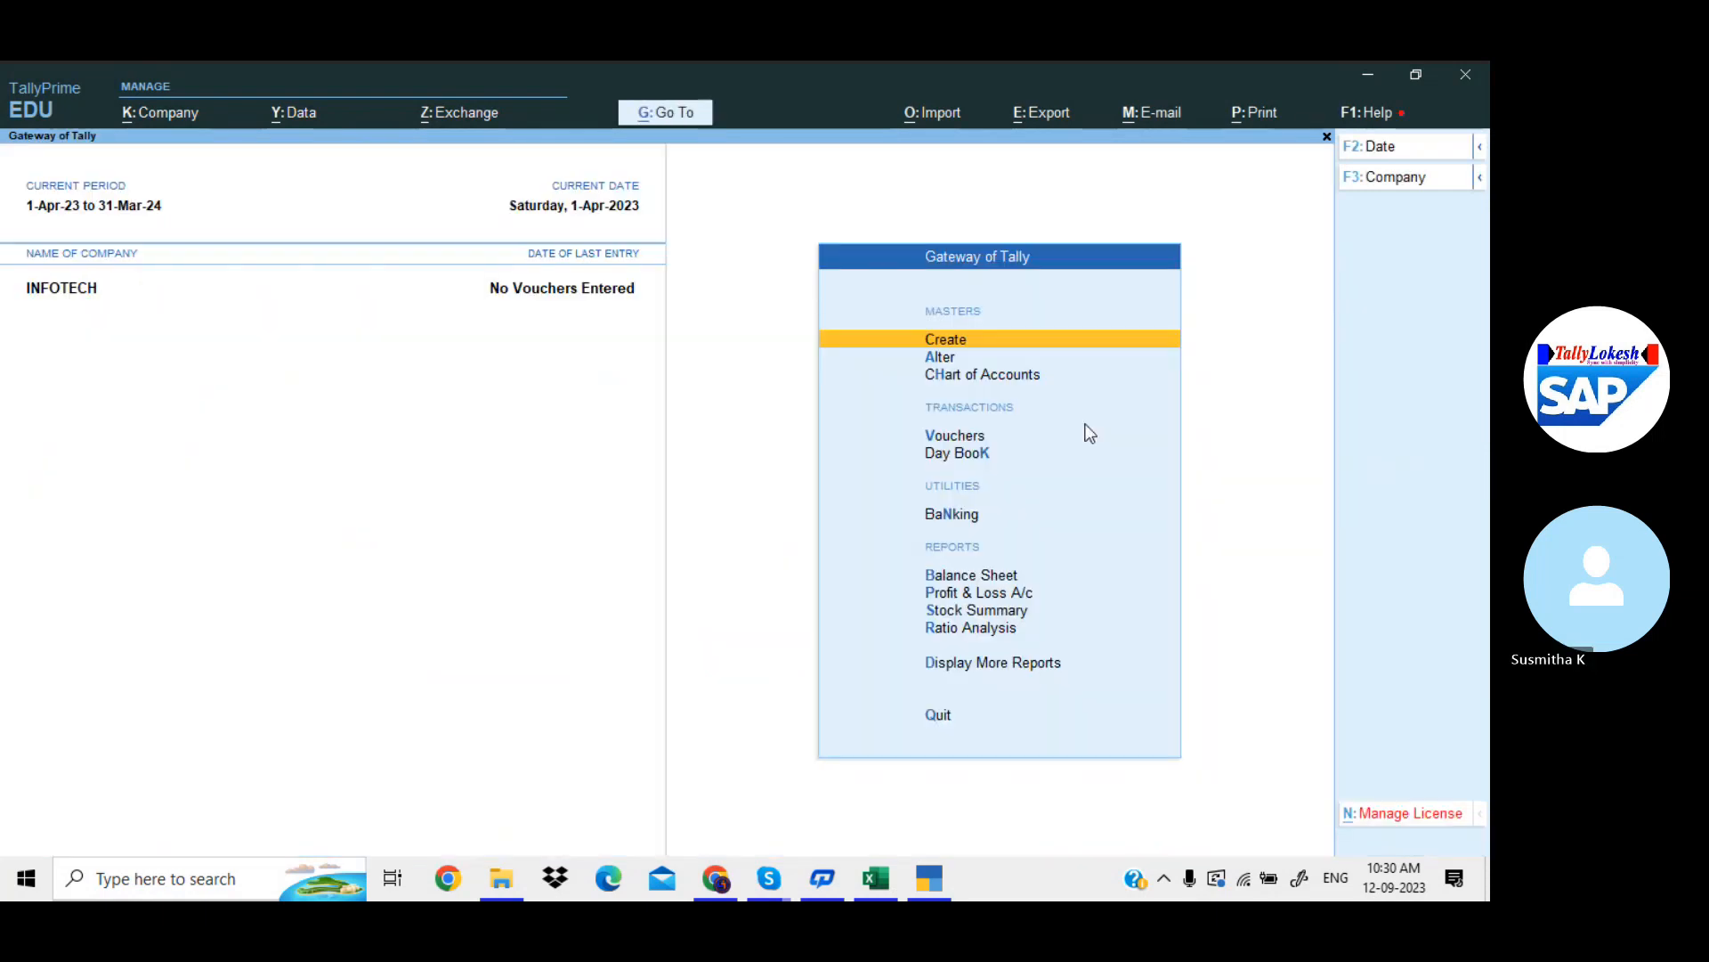
Open voucher entry for INFOTECH
key(Down)
key(Down)
key(Down)
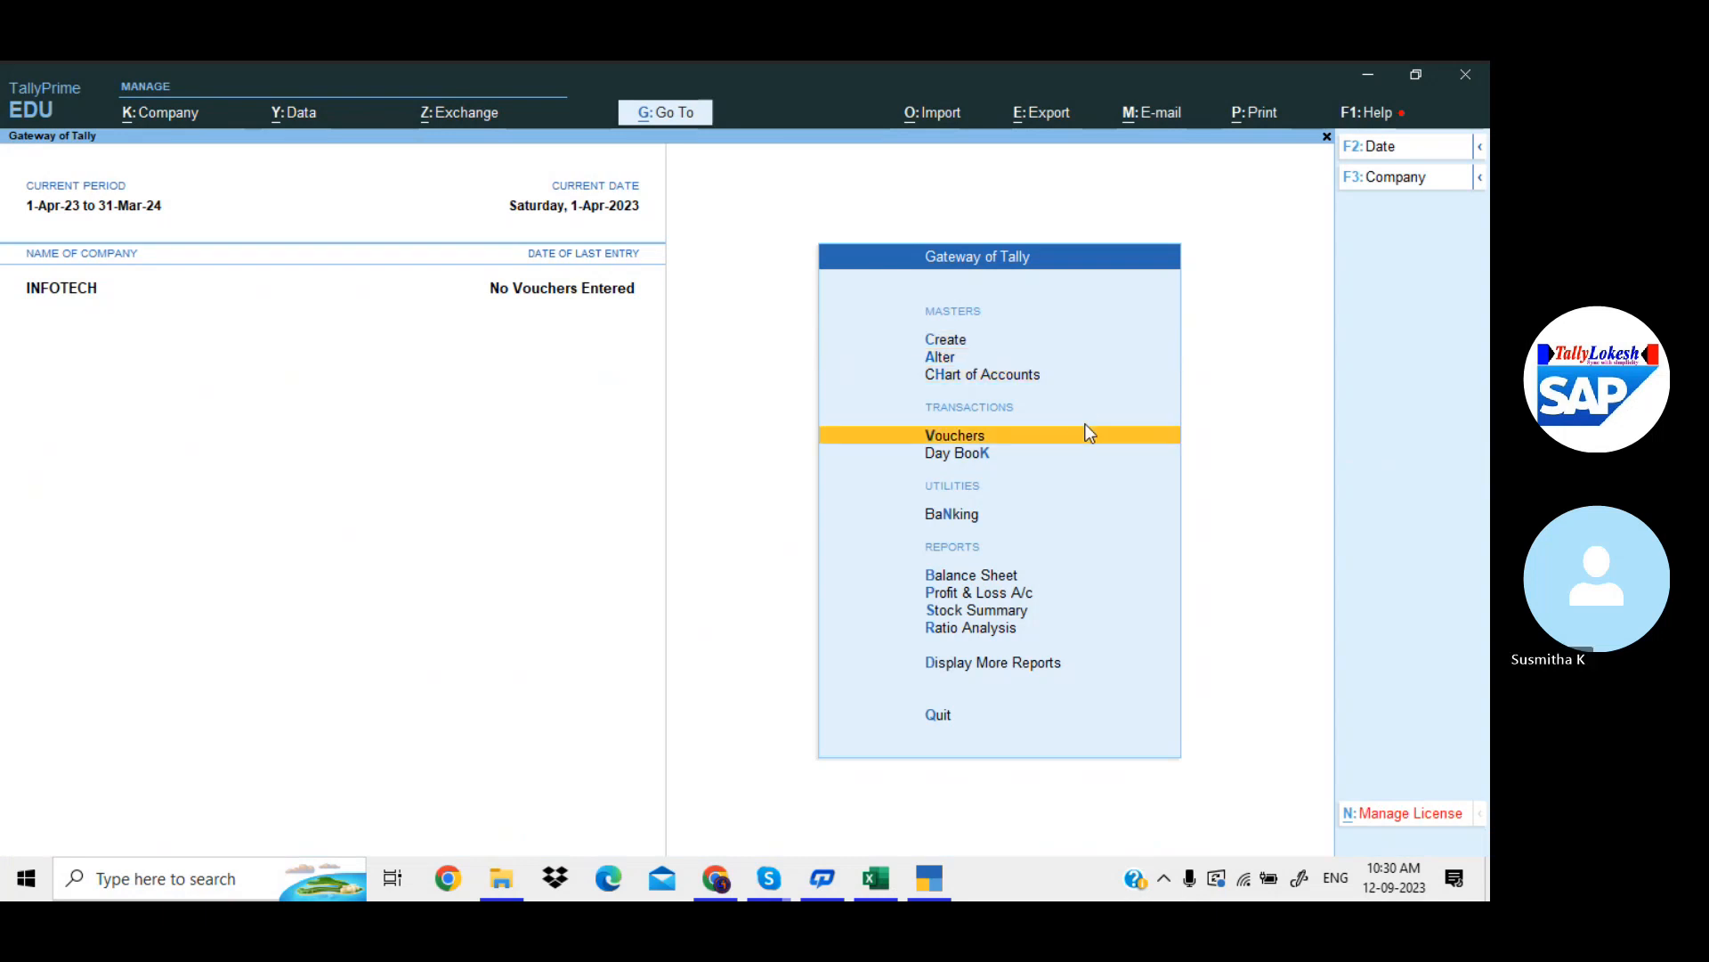
key(Return)
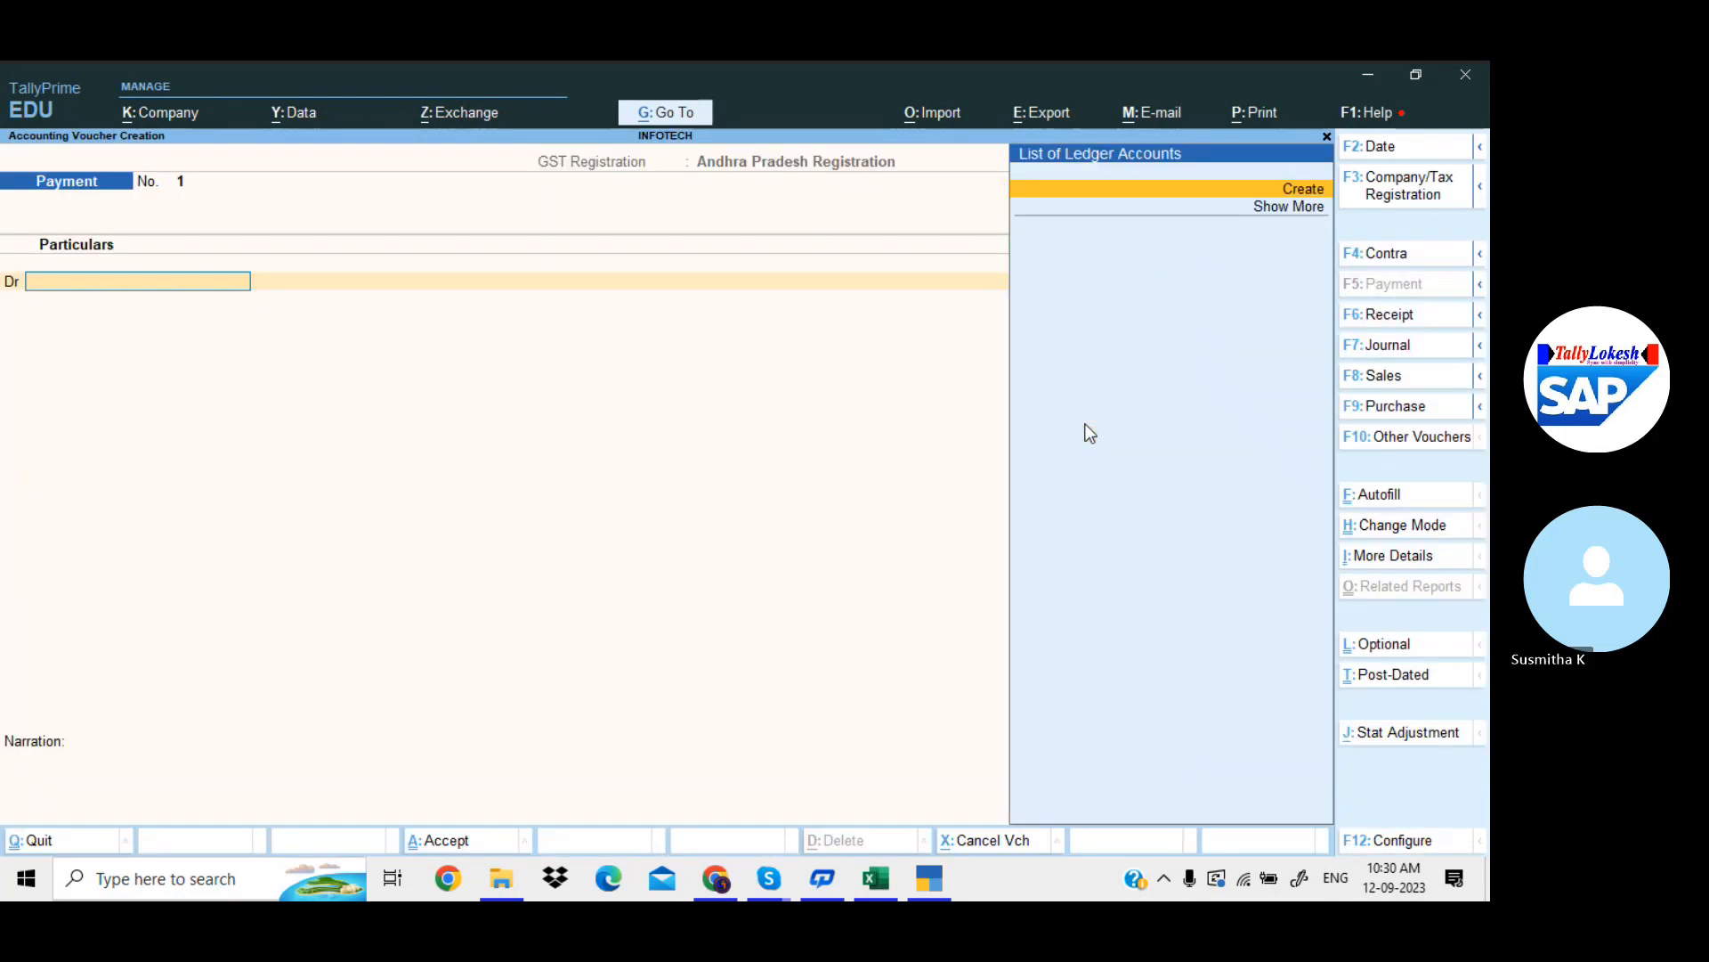
Go through the company's tax registrations and select Andhra Pradesh Registration for the voucher
click(1402, 193)
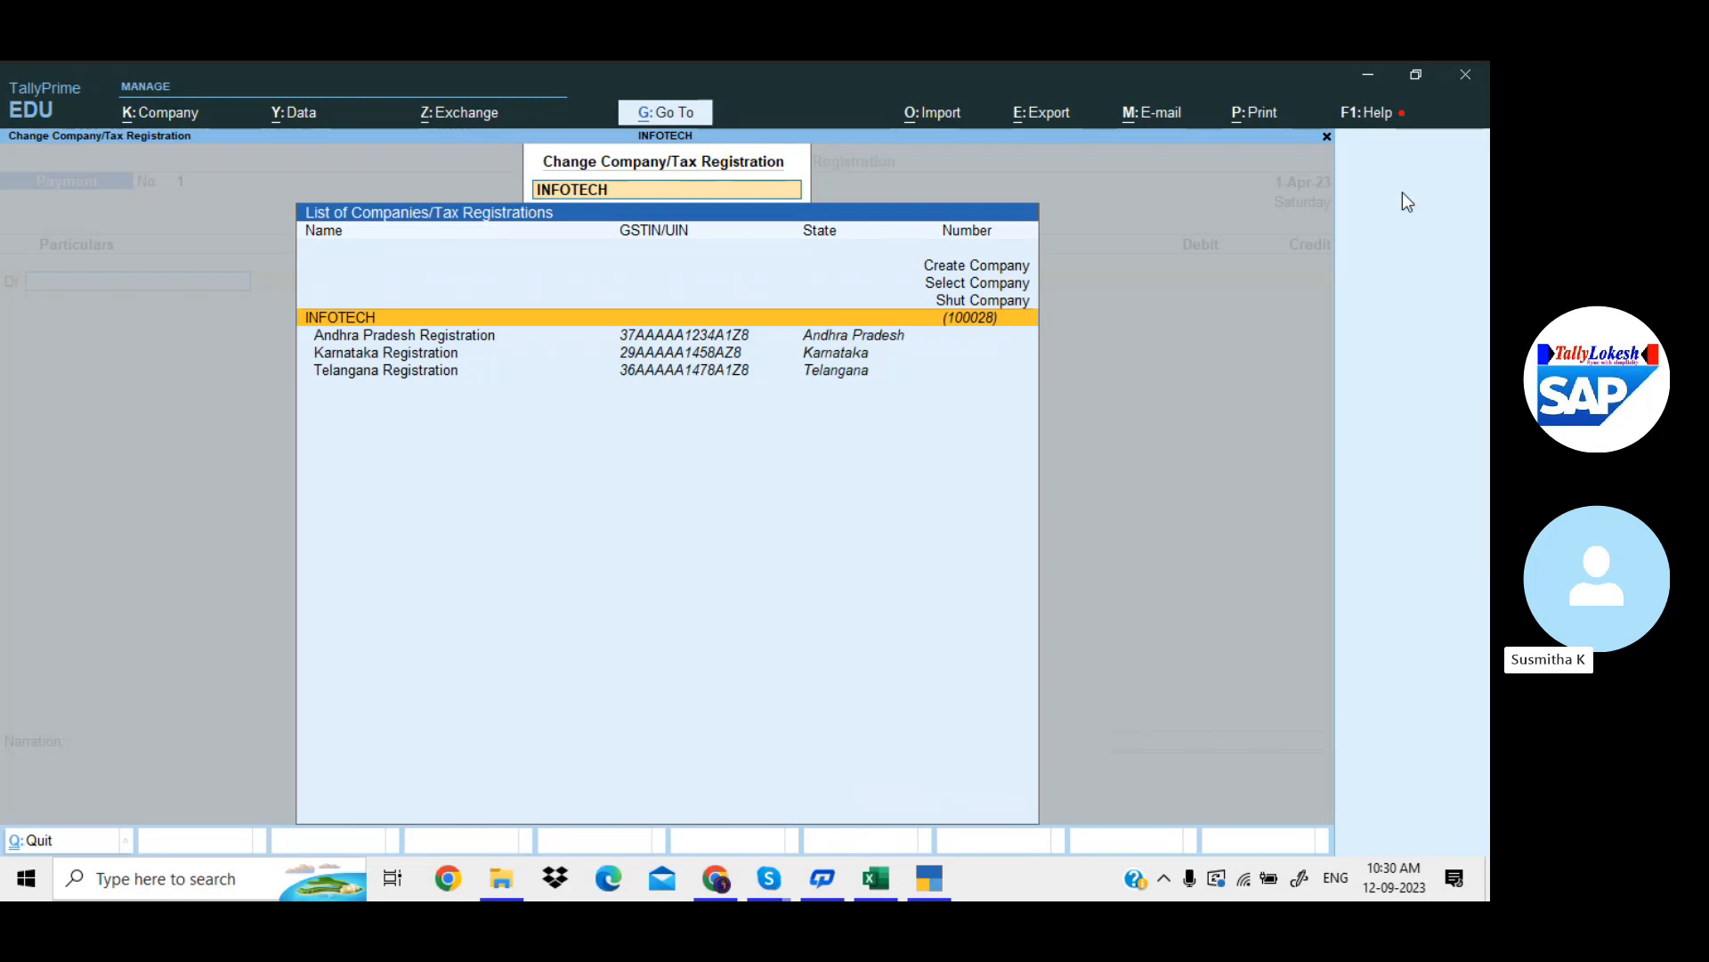
key(Down)
key(Down)
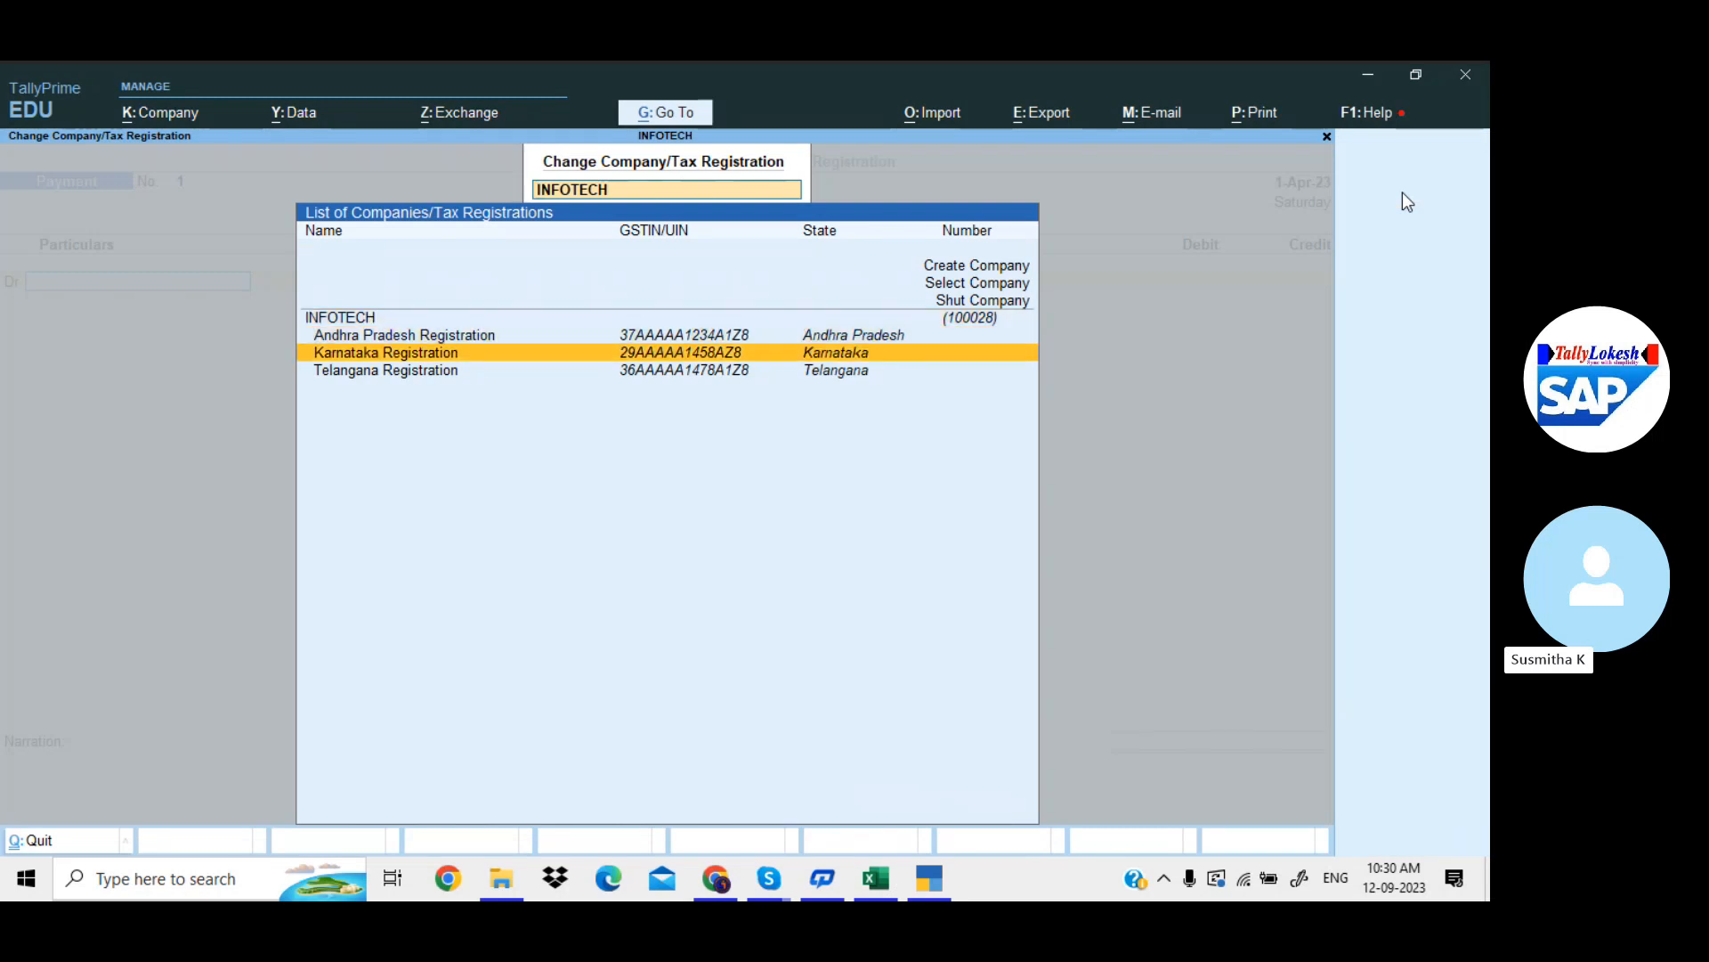
key(Up)
key(Down)
key(Down)
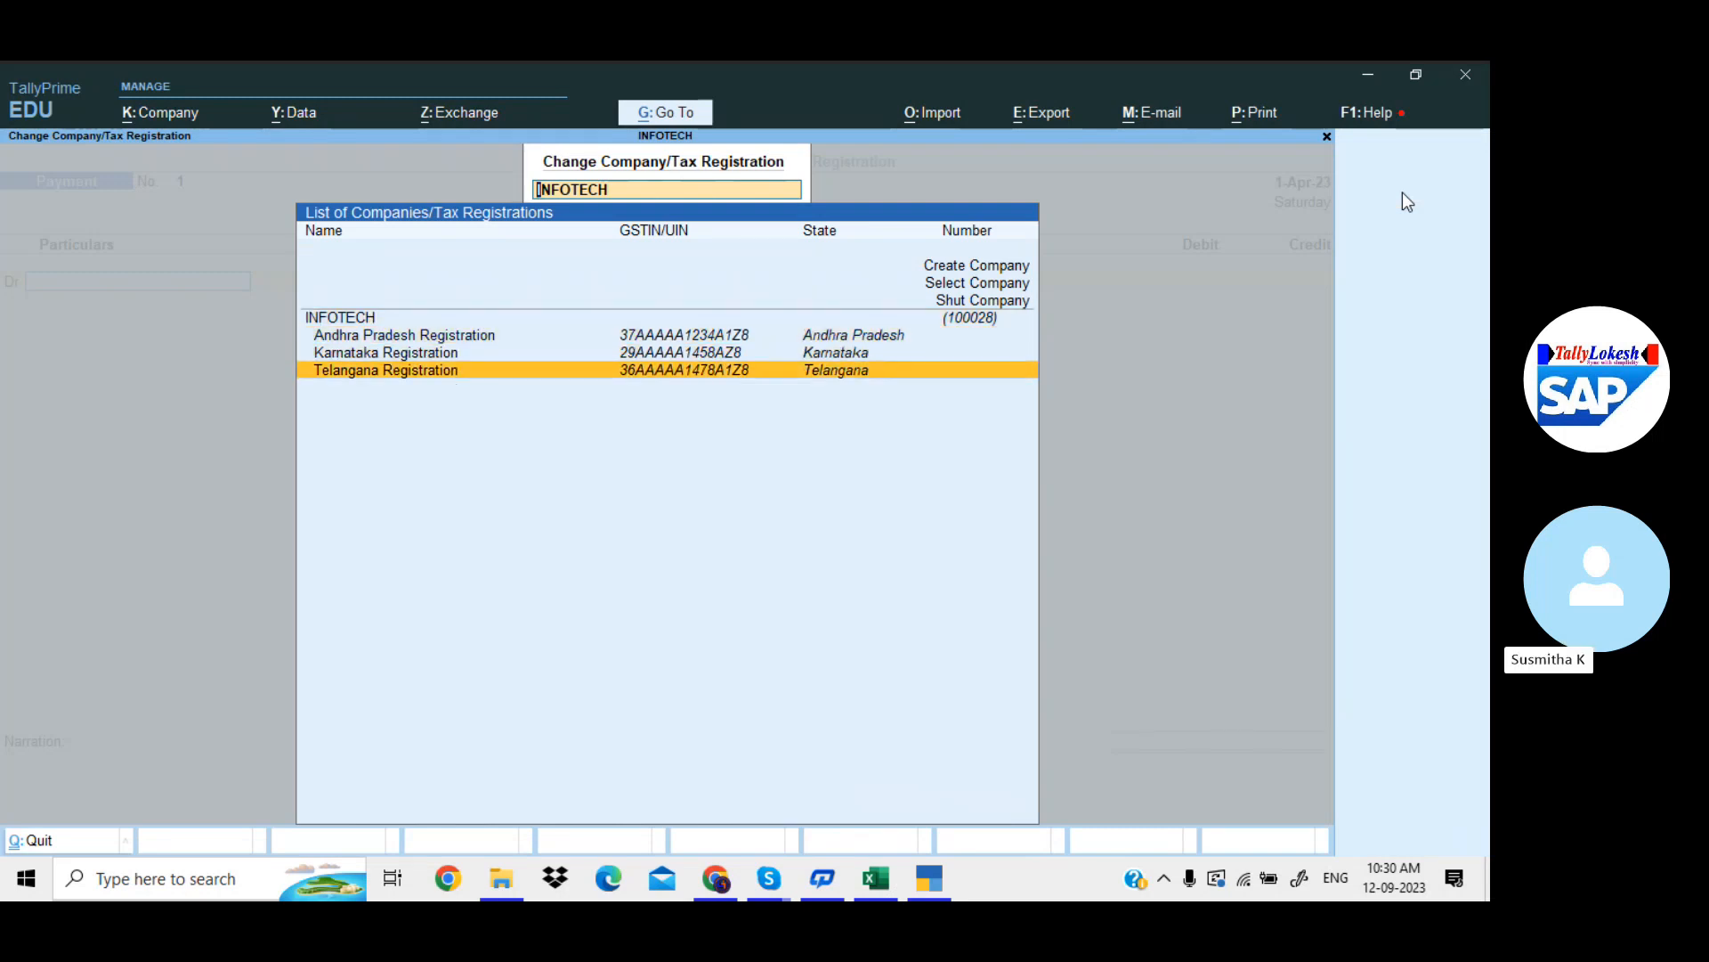
key(Up)
key(Up)
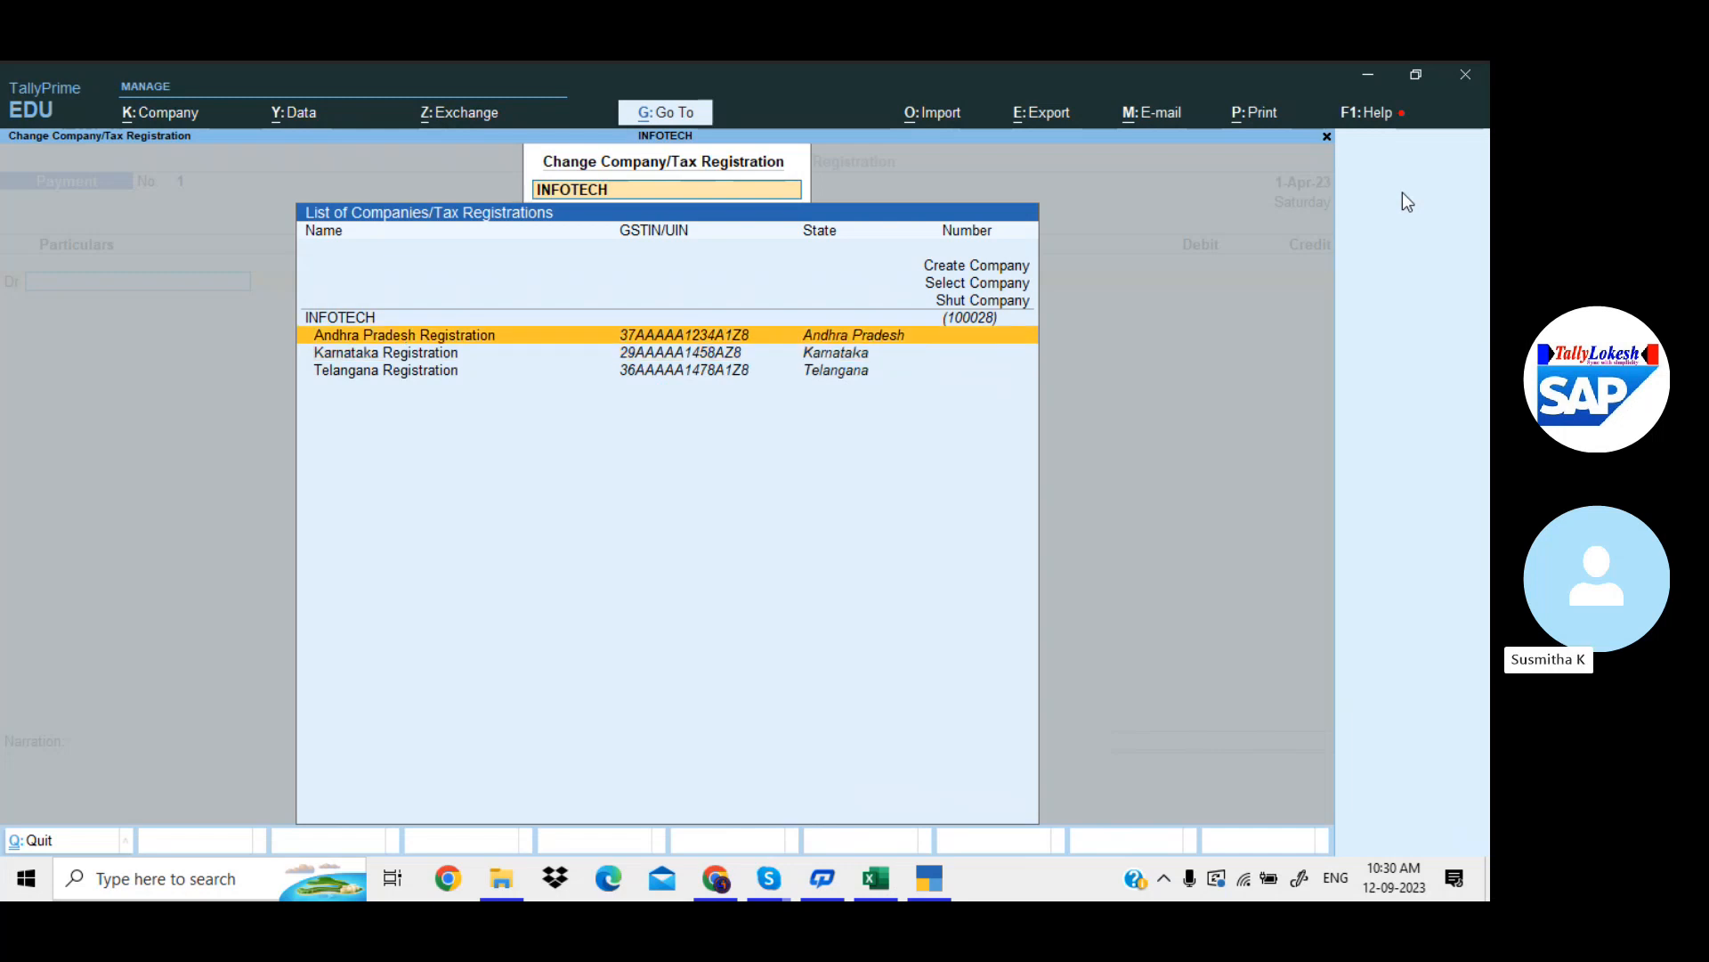
key(Return)
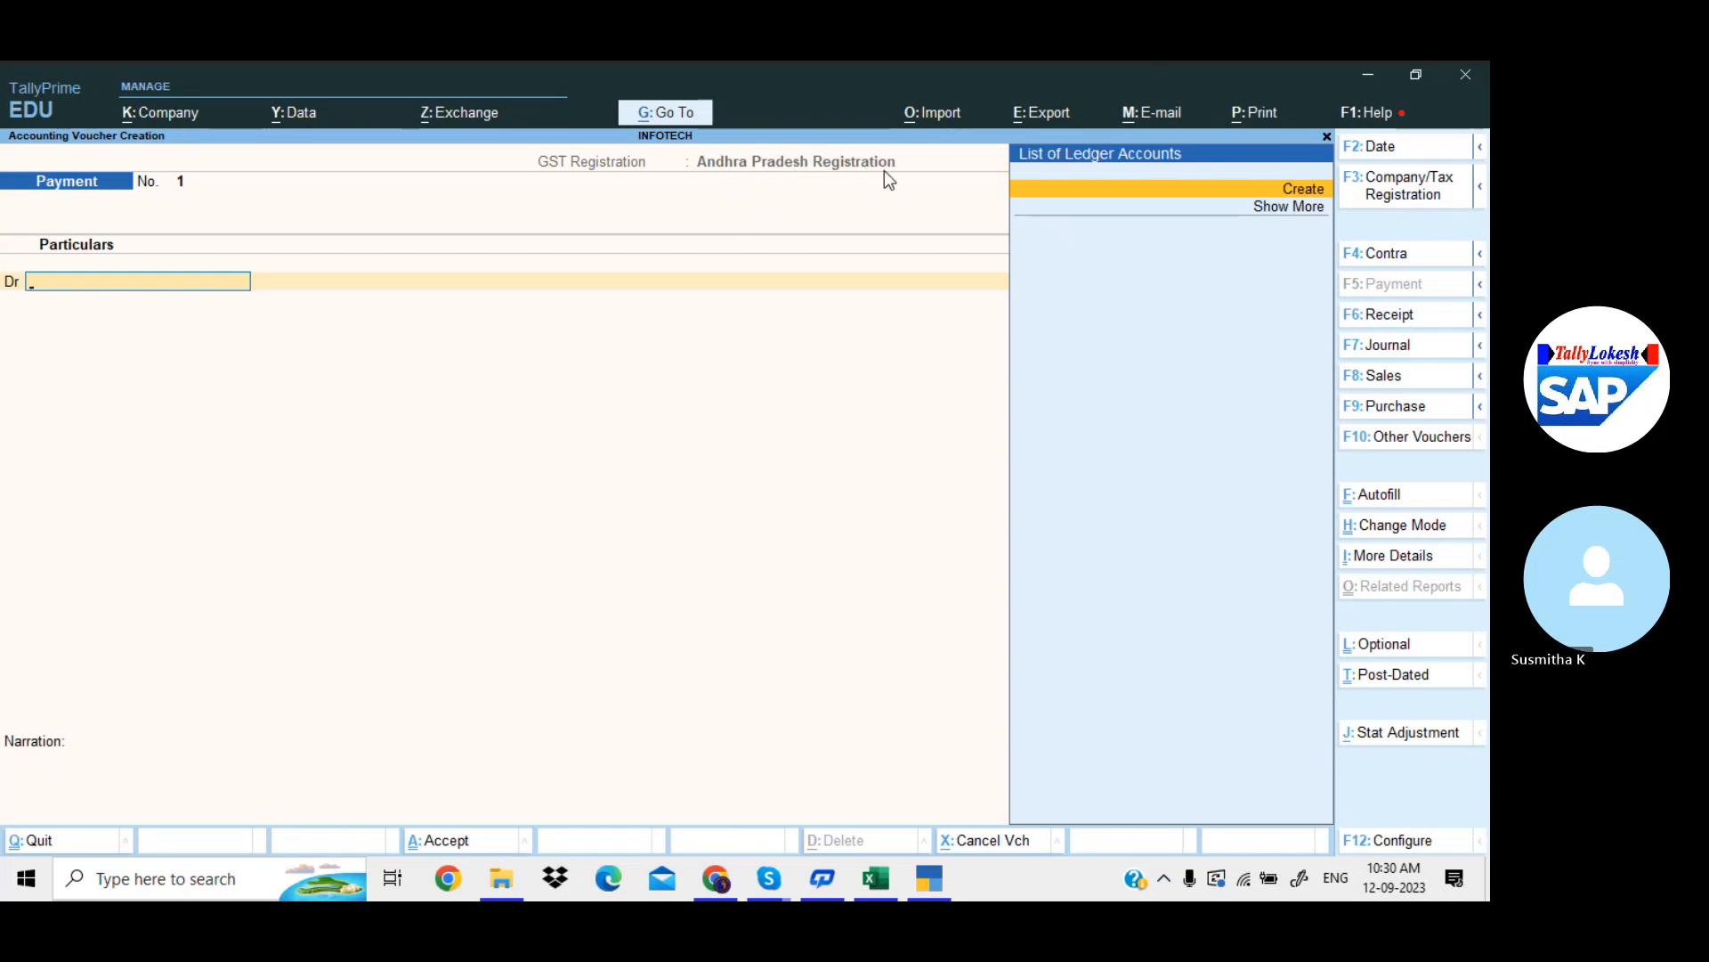
Switch to a Purchase voucher and leave the supplier invoice number and date blank
click(1423, 414)
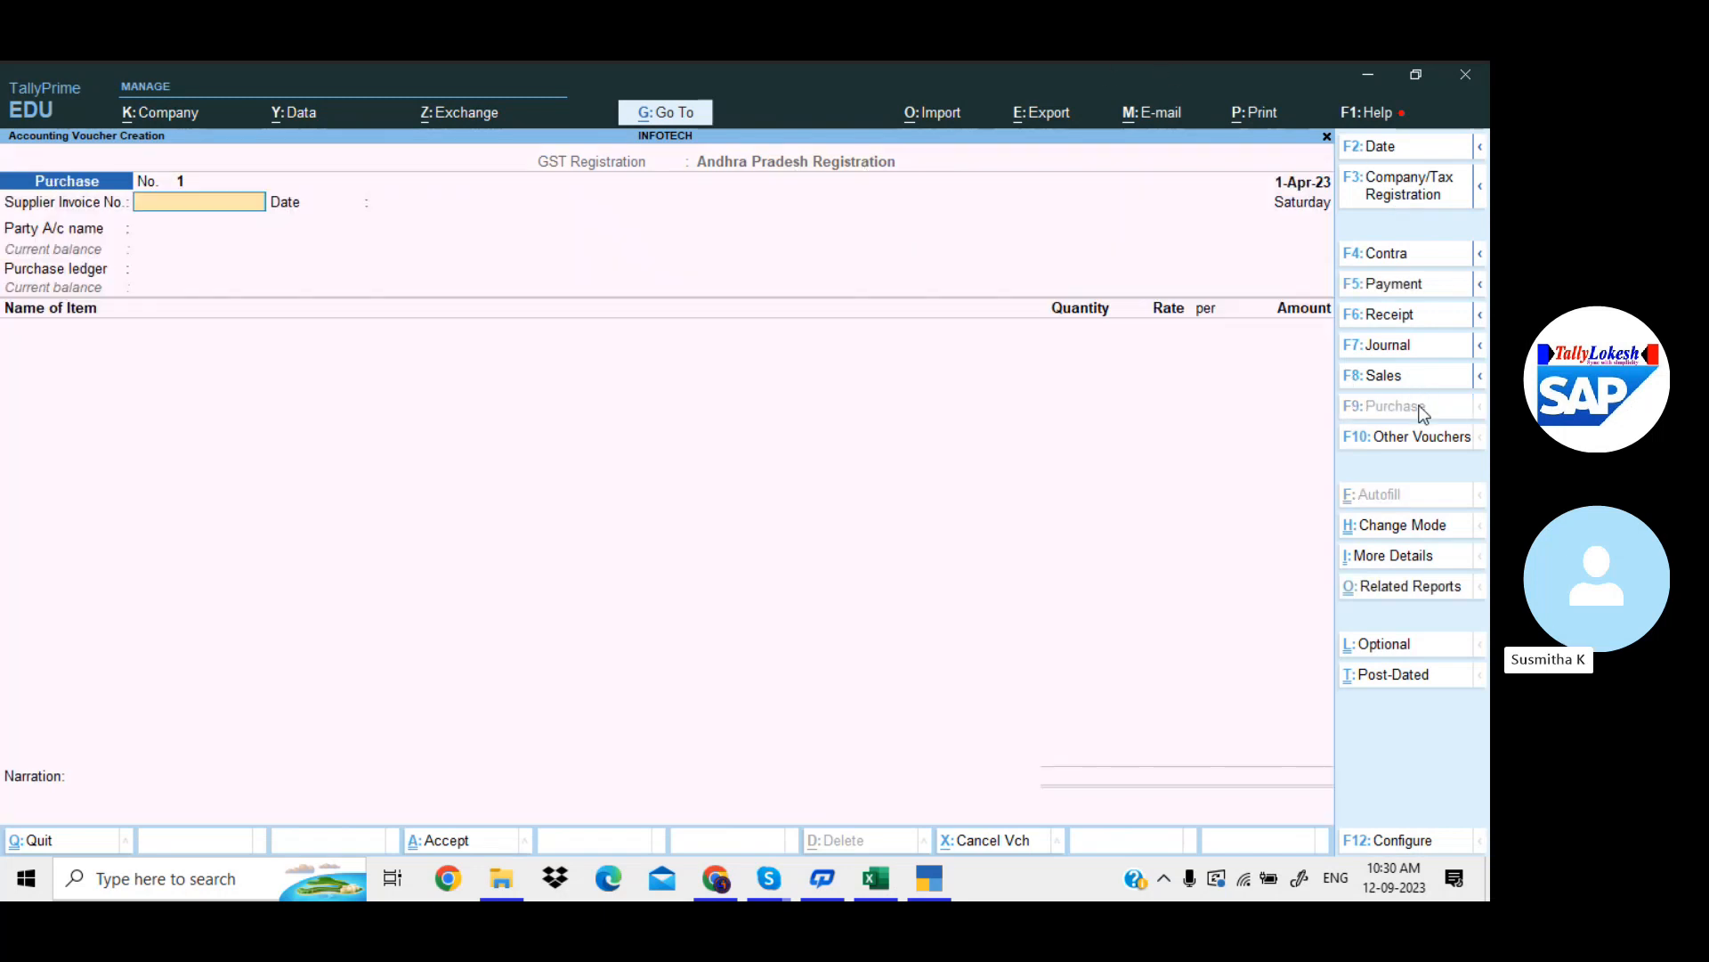
key(Return)
key(Return)
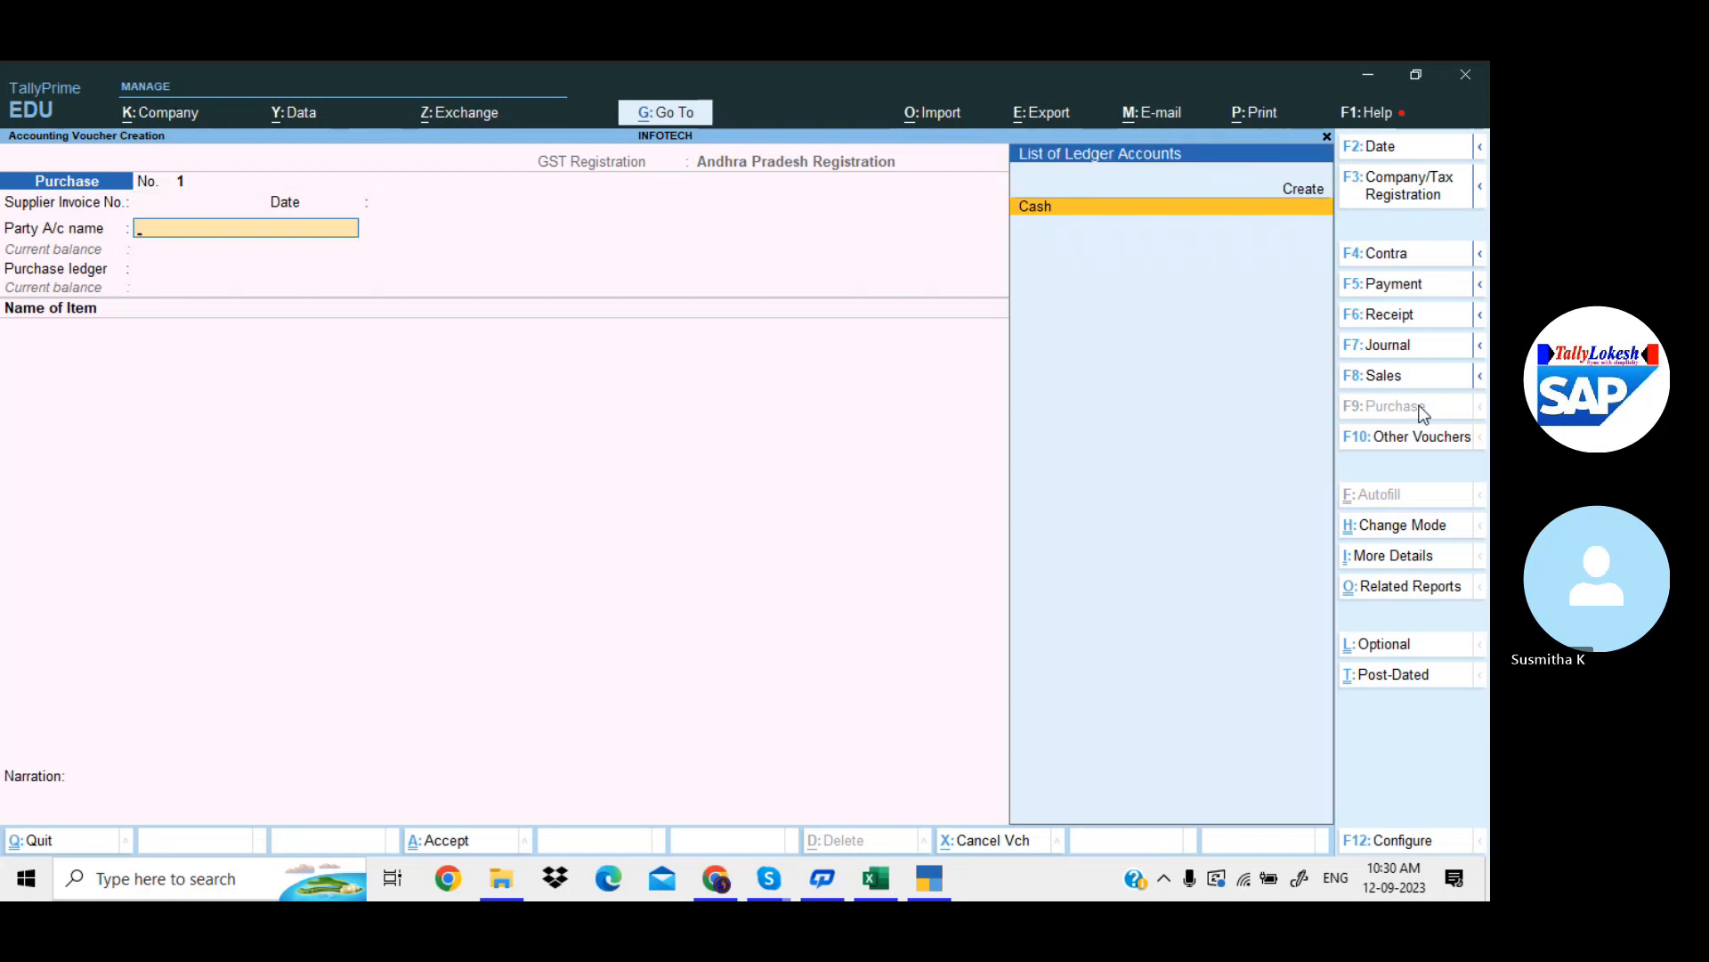
Create a party ledger named PRIYA MERCHANTS under the Sundry Creditors group from the purchase voucher
key(alt+c)
text(P)
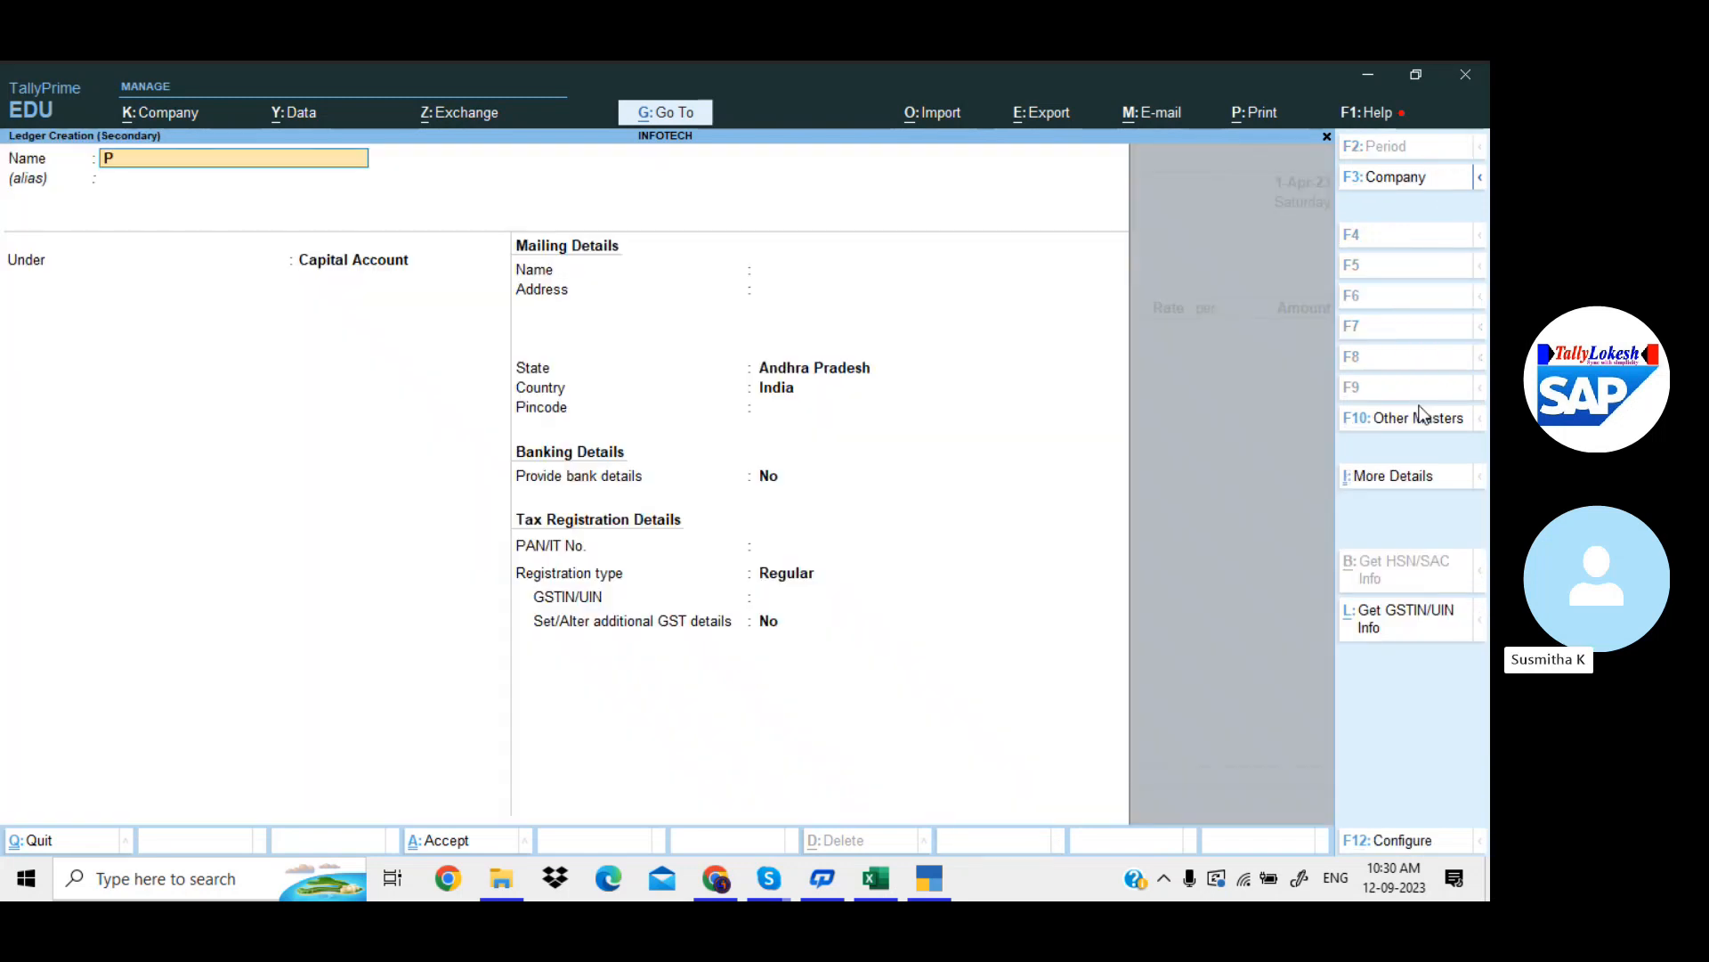
text(RIYA MERCHANTS)
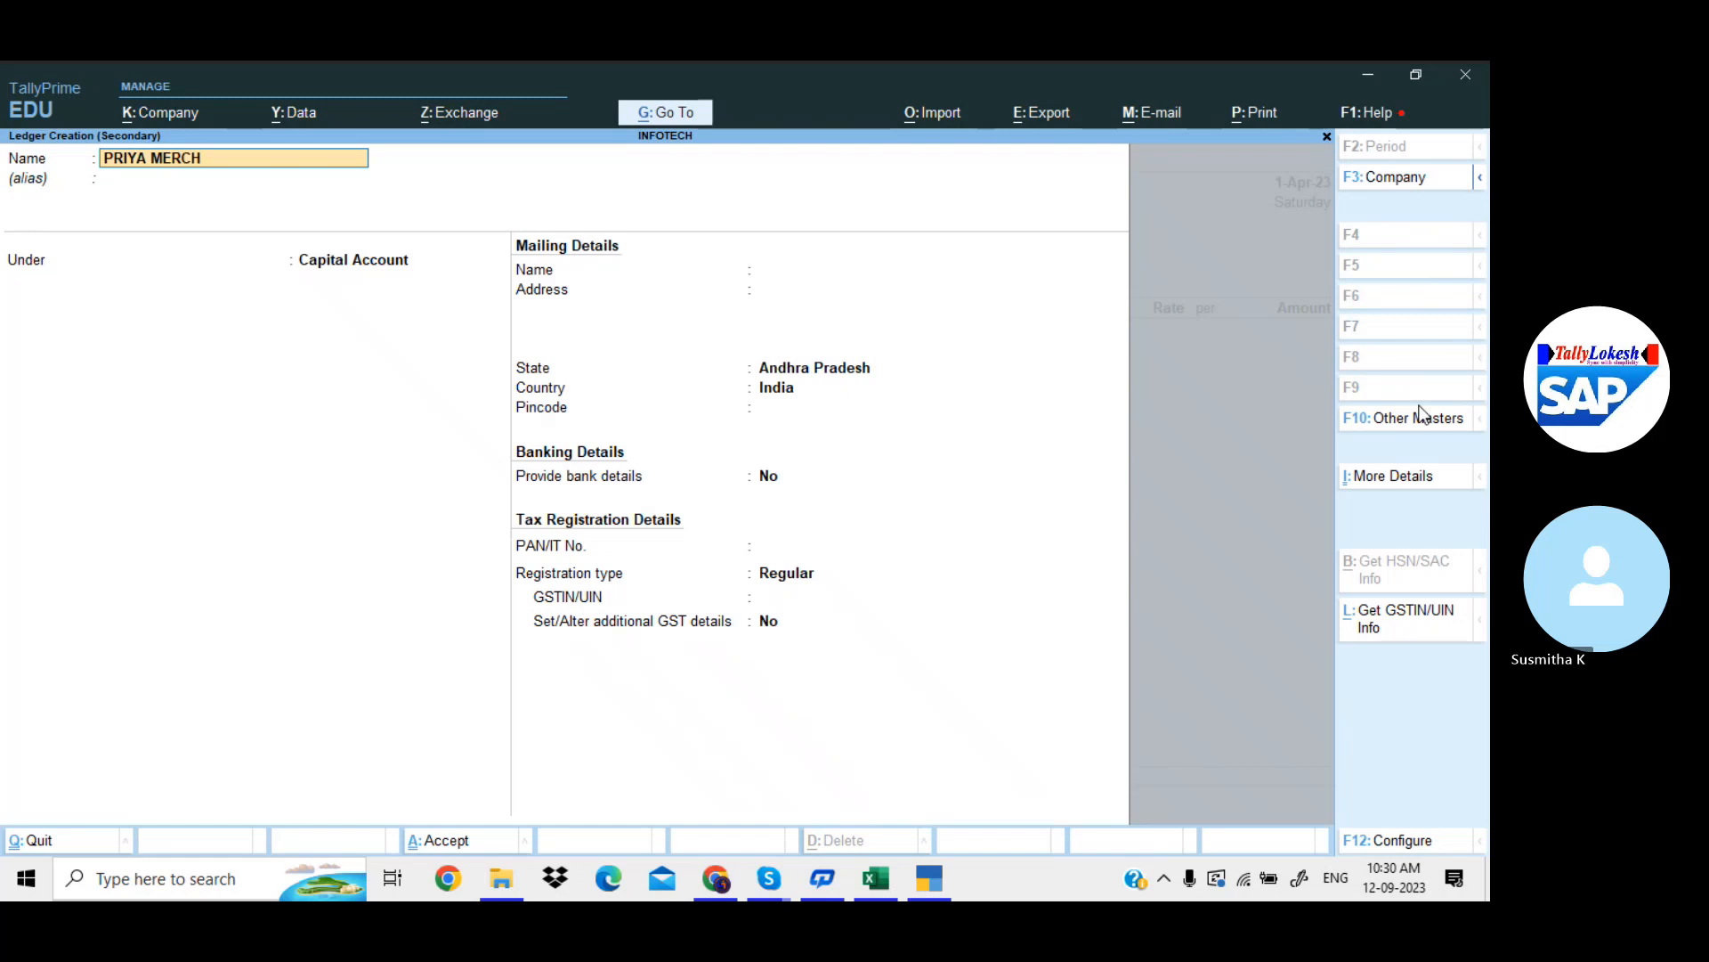
key(Return)
key(Return)
text(SUN)
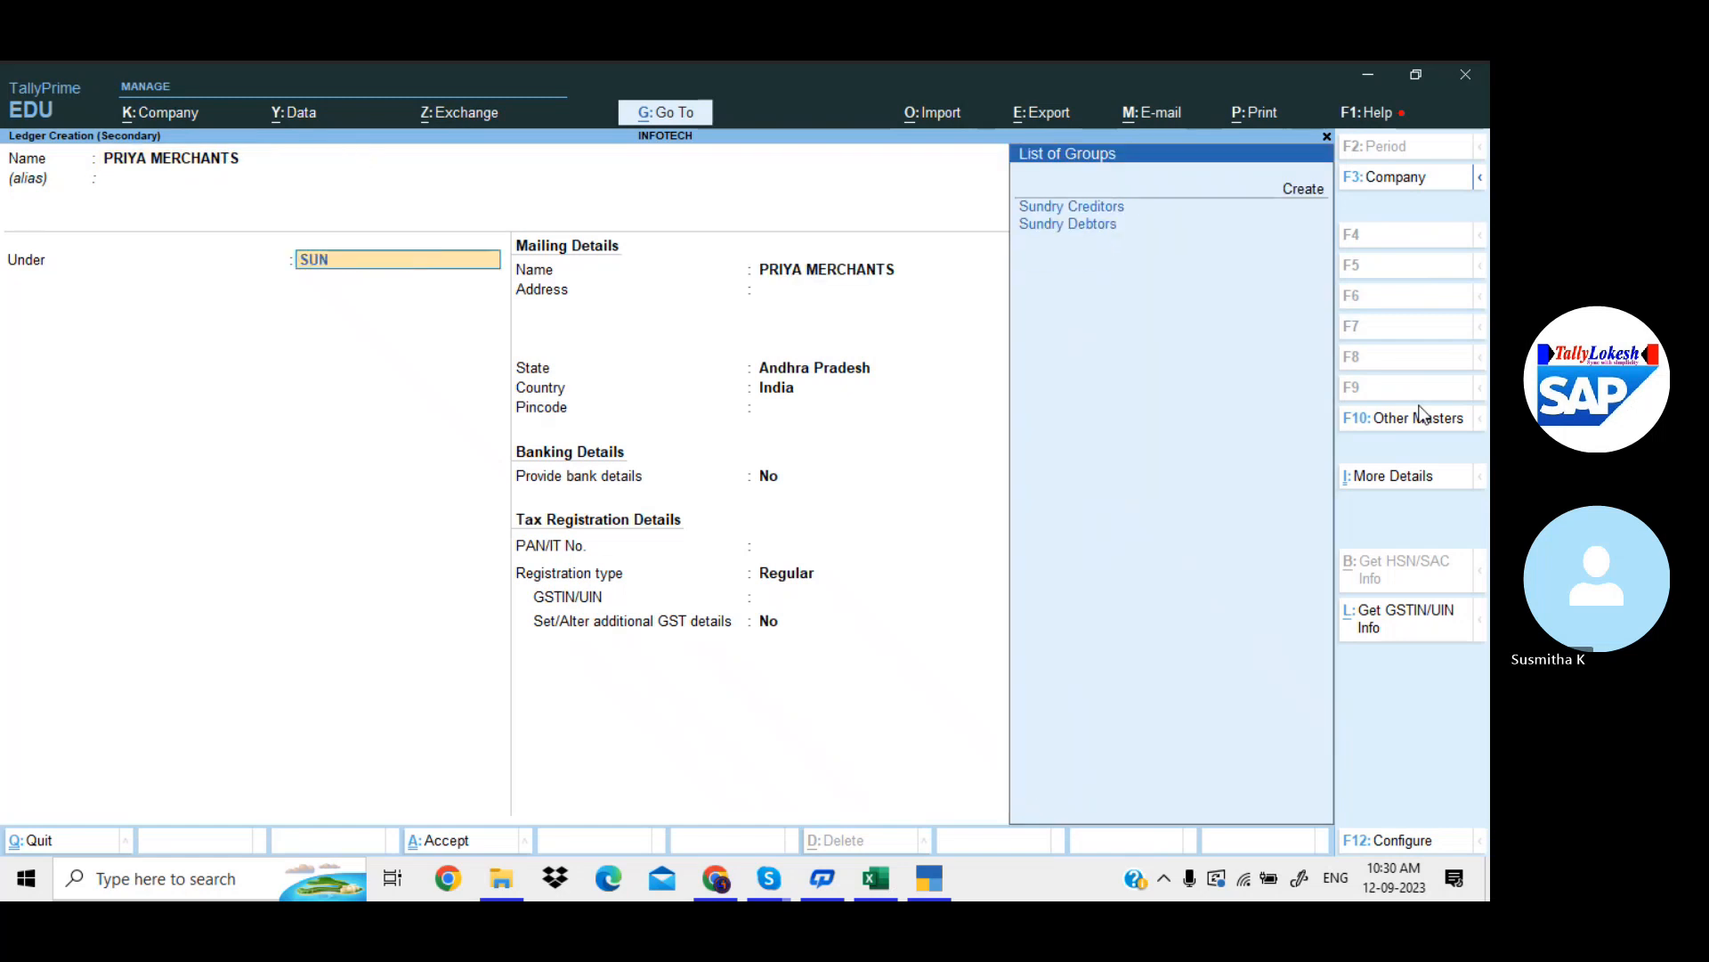
key(Up)
key(Down)
key(Return)
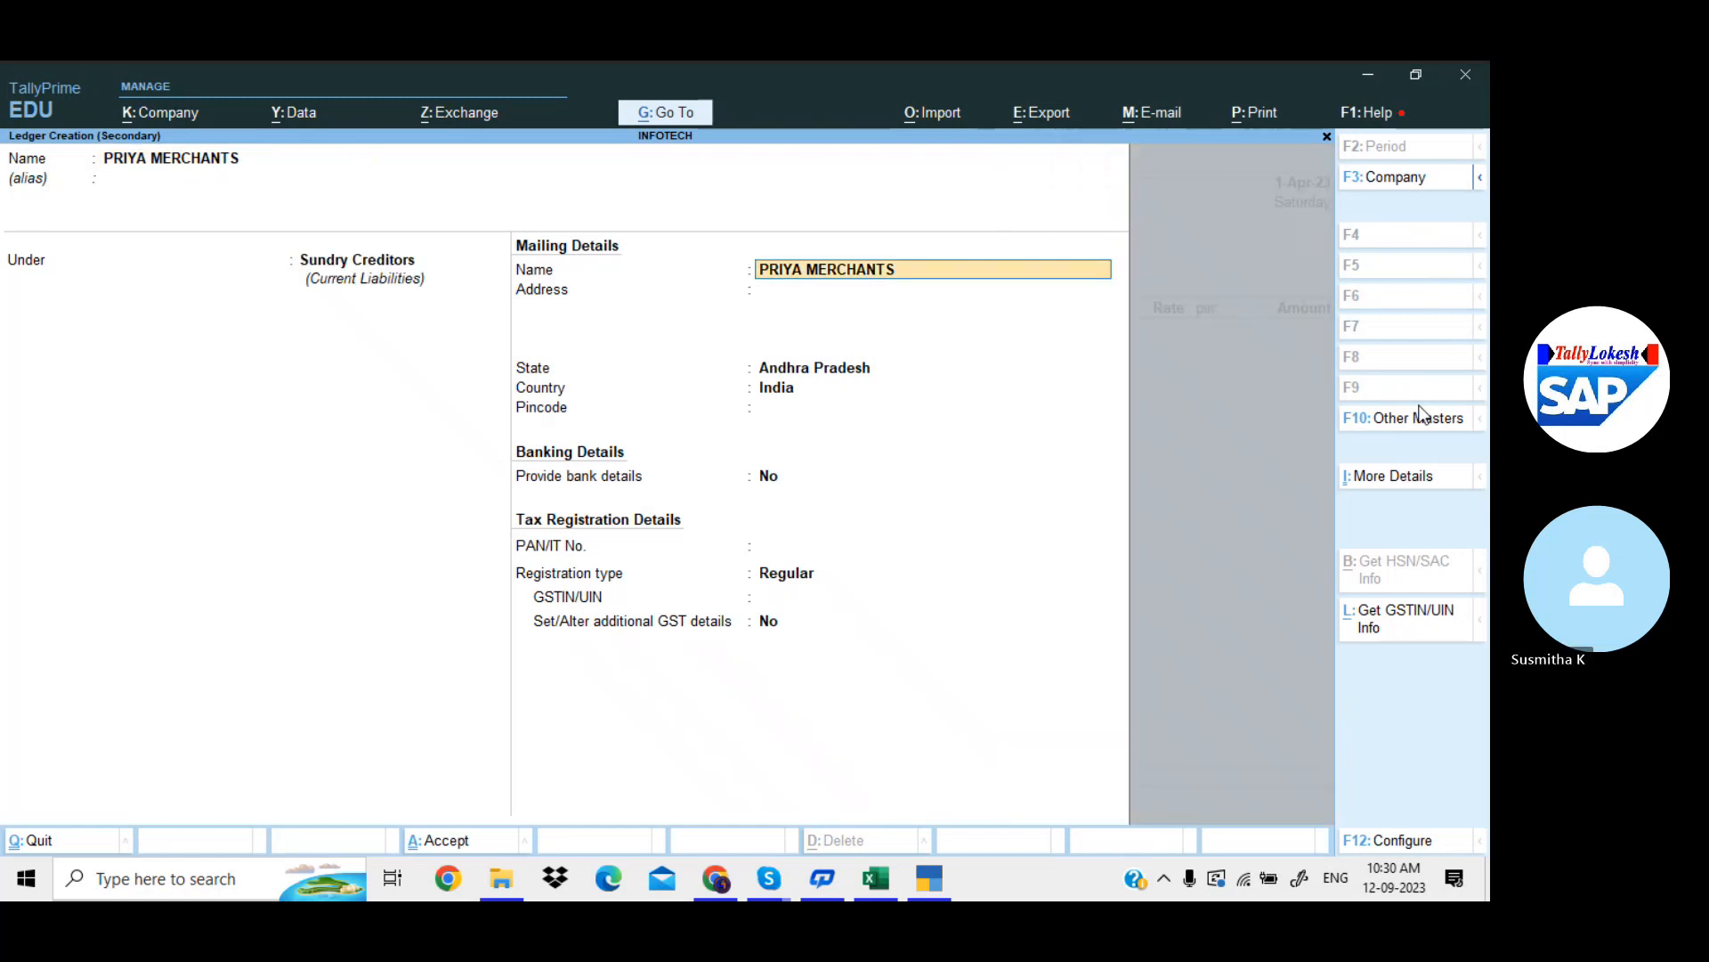
Complete PRIYA MERCHANTS with state Andhra Pradesh and Regular registration, enter the supplier's GSTIN, and save the ledger
key(Return)
key(Return)
key(Return)
key(Return)
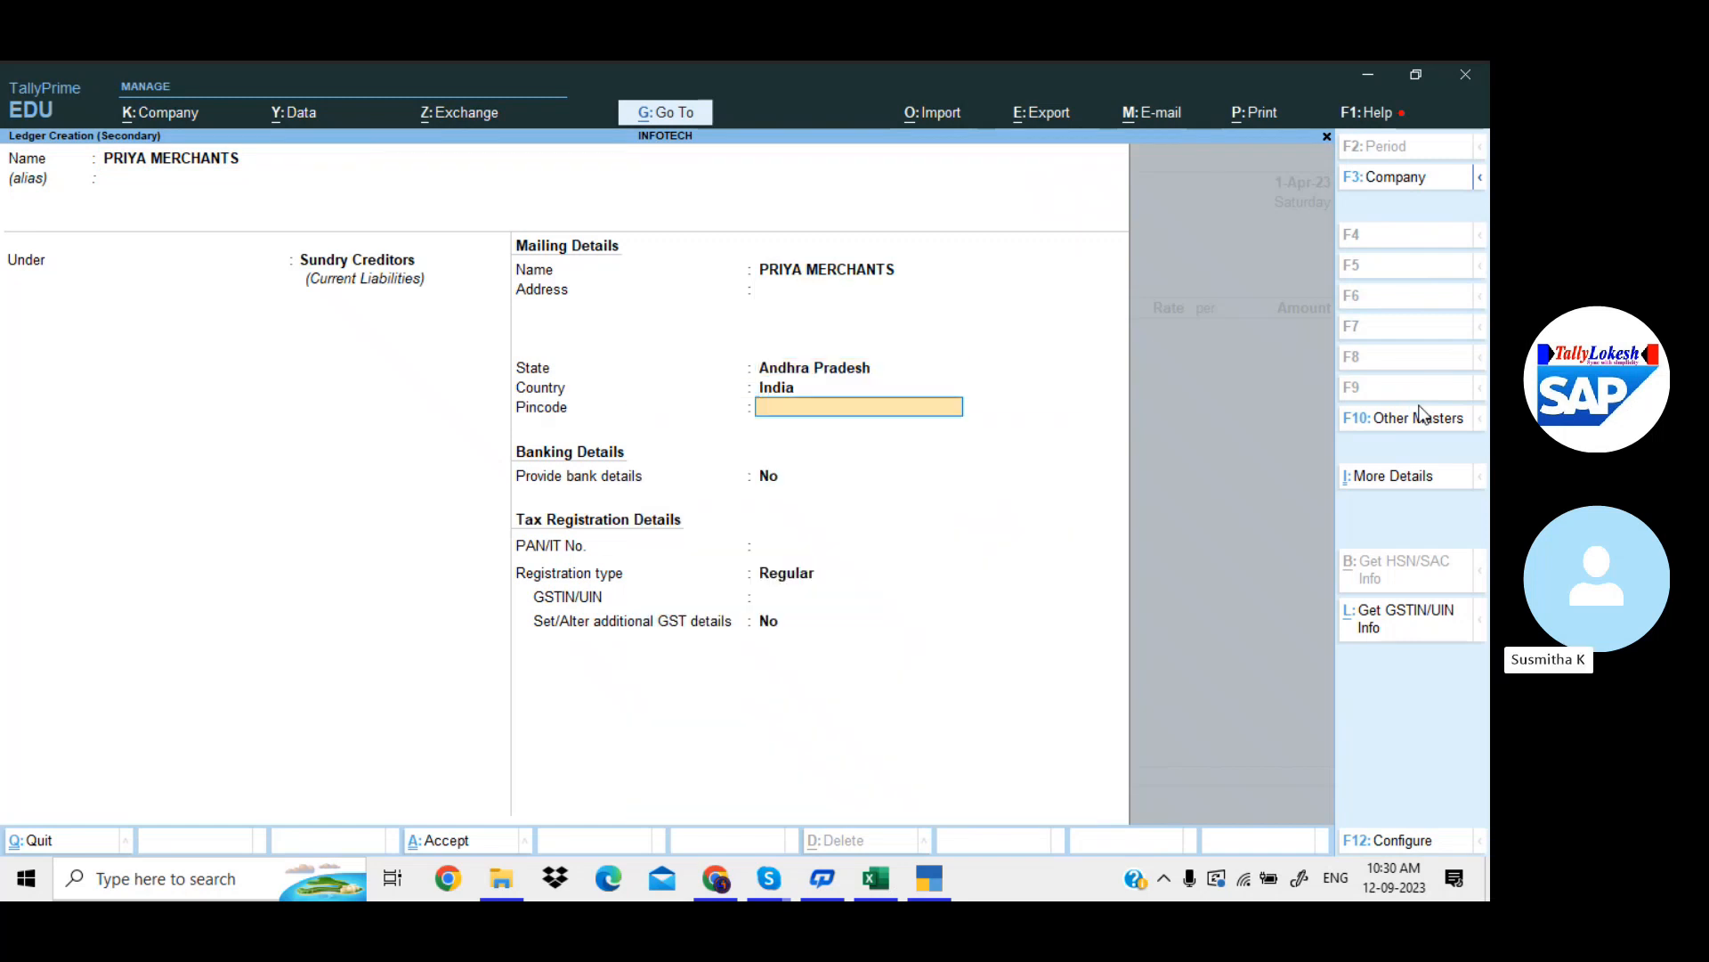
key(Return)
key(Return)
key(Return)
key(Return)
text(3)
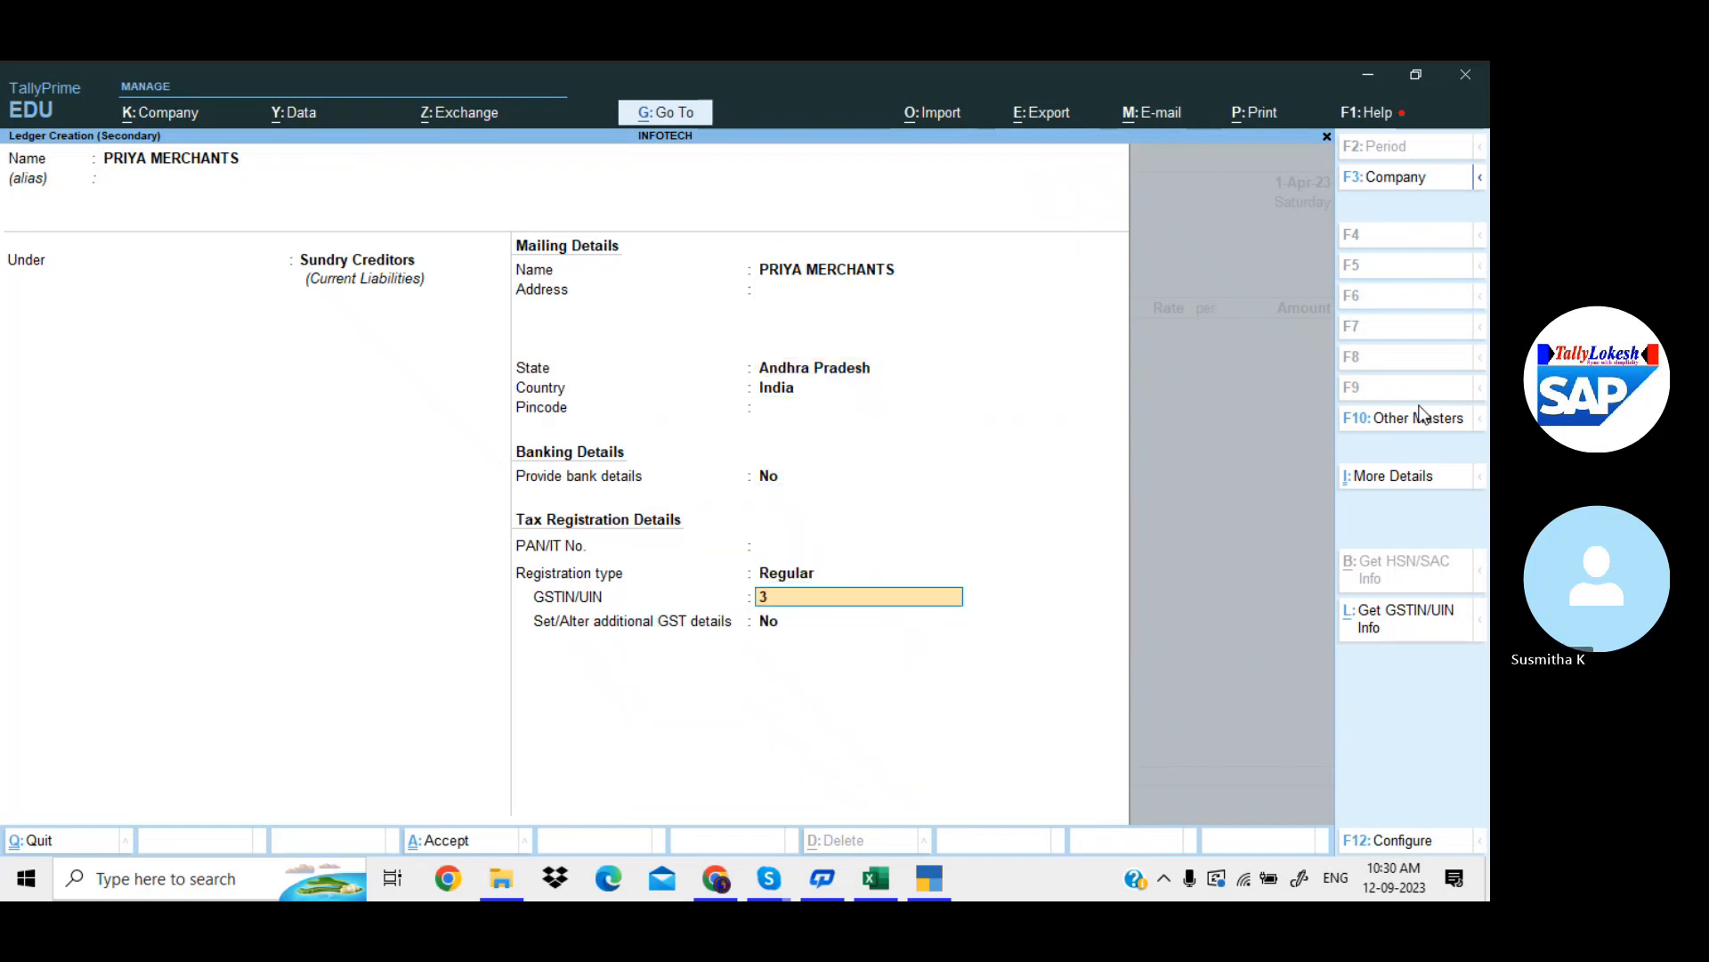
text(7AAAA)
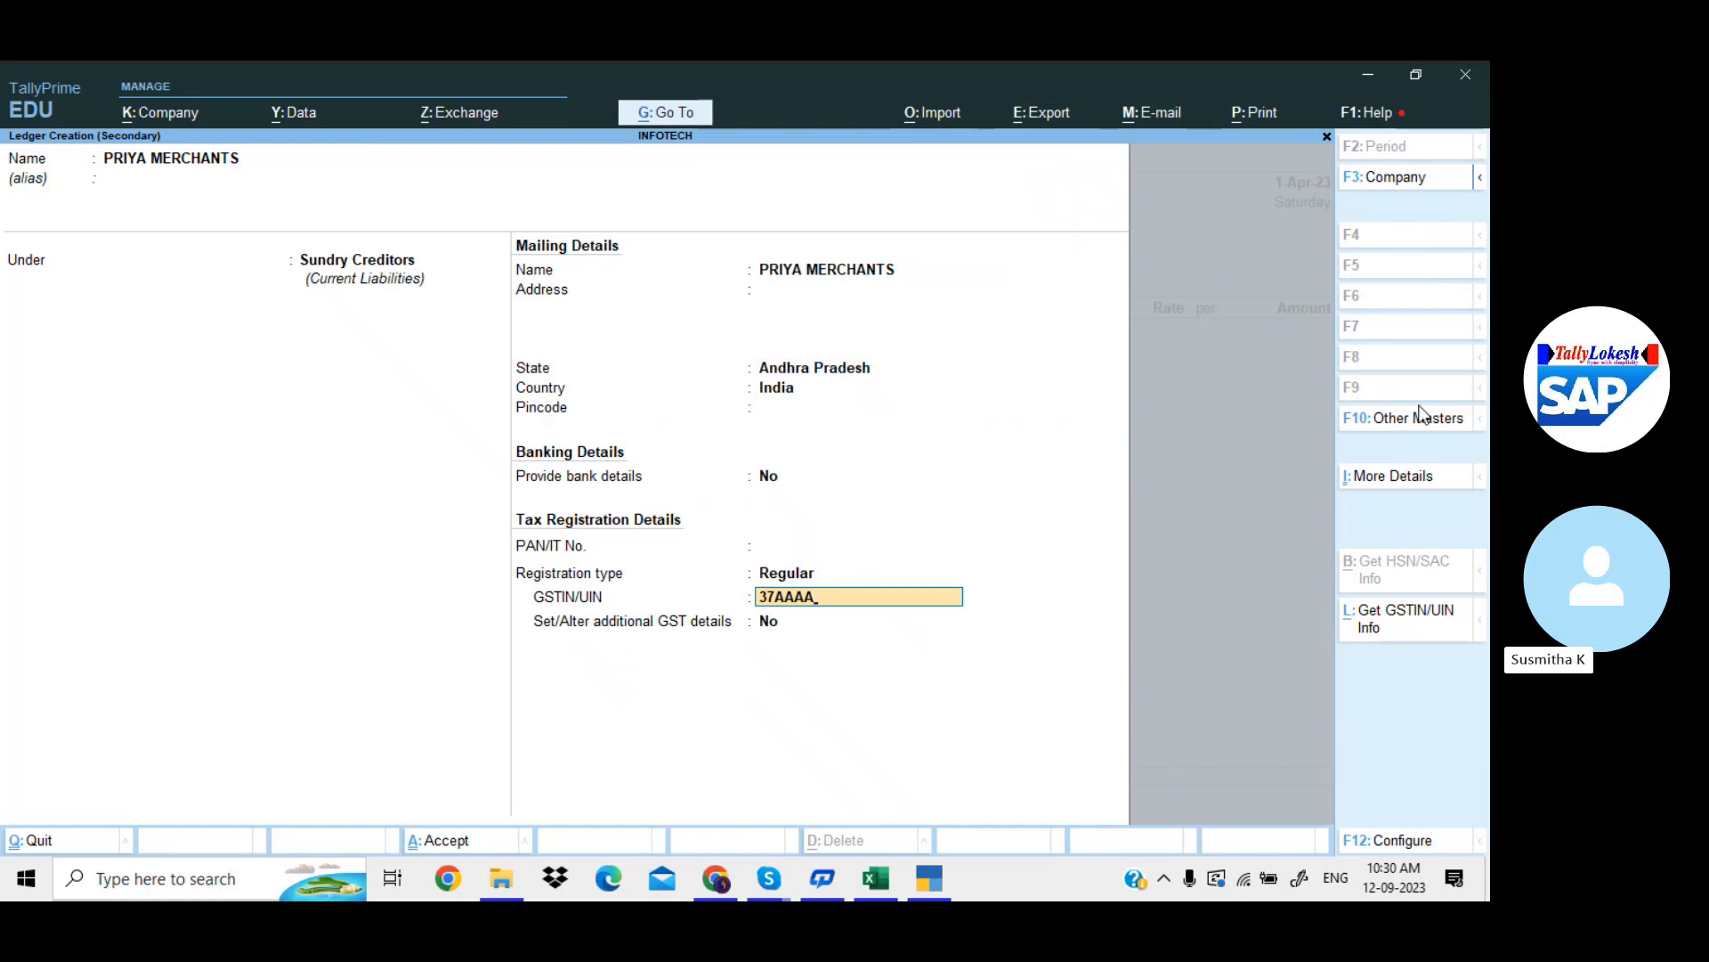
text(A12)
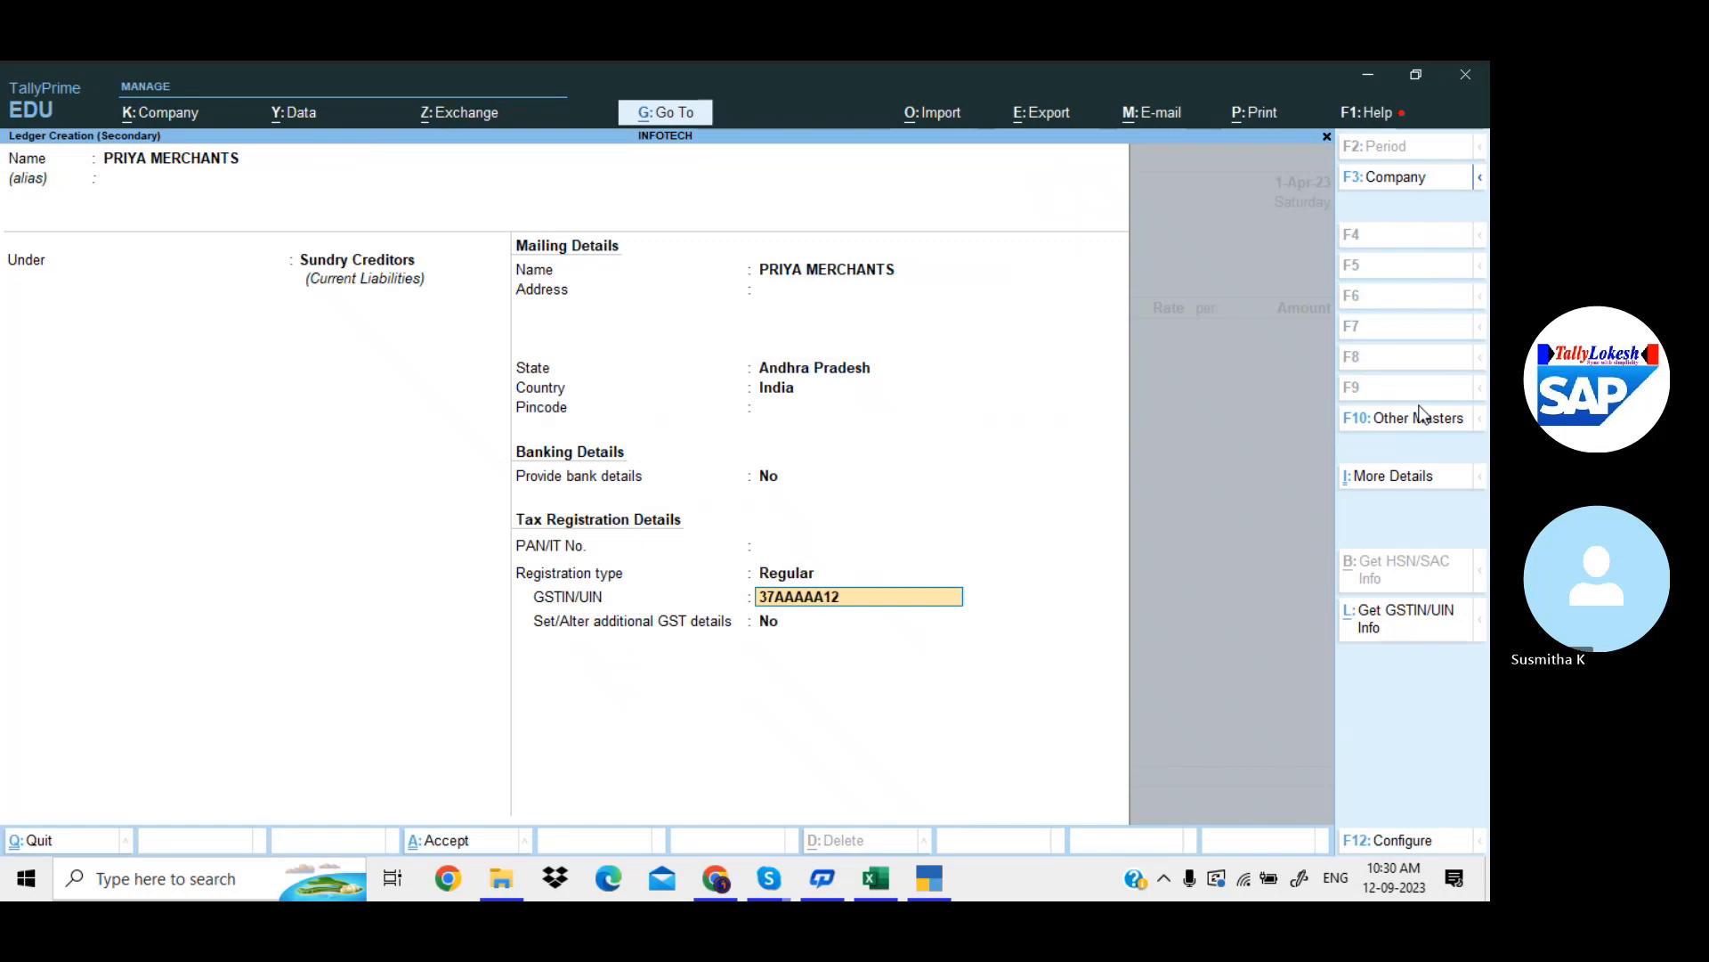
text(45A8Z9)
key(Return)
key(Return)
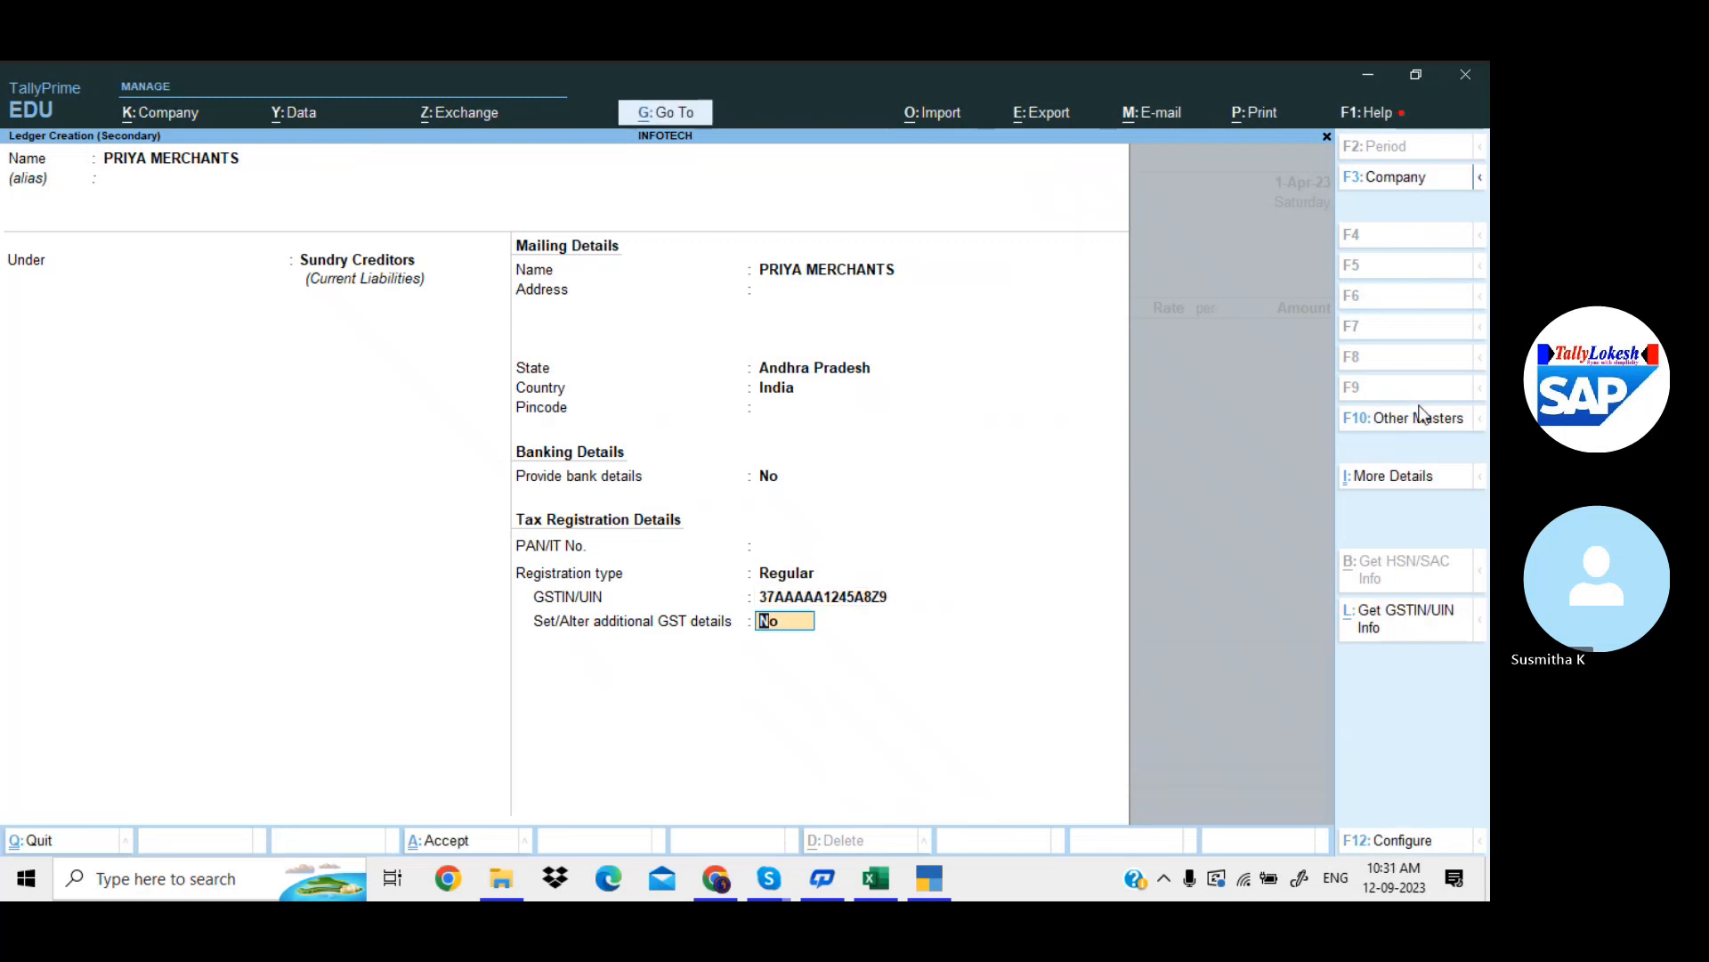
key(Return)
key(Return)
Accept the default receipt and party details for PRIYA MERCHANTS, leaving the address blank
key(Return)
key(Return)
key(Return)
key(Return)
key(Return)
key(Return)
key(Return)
key(Return)
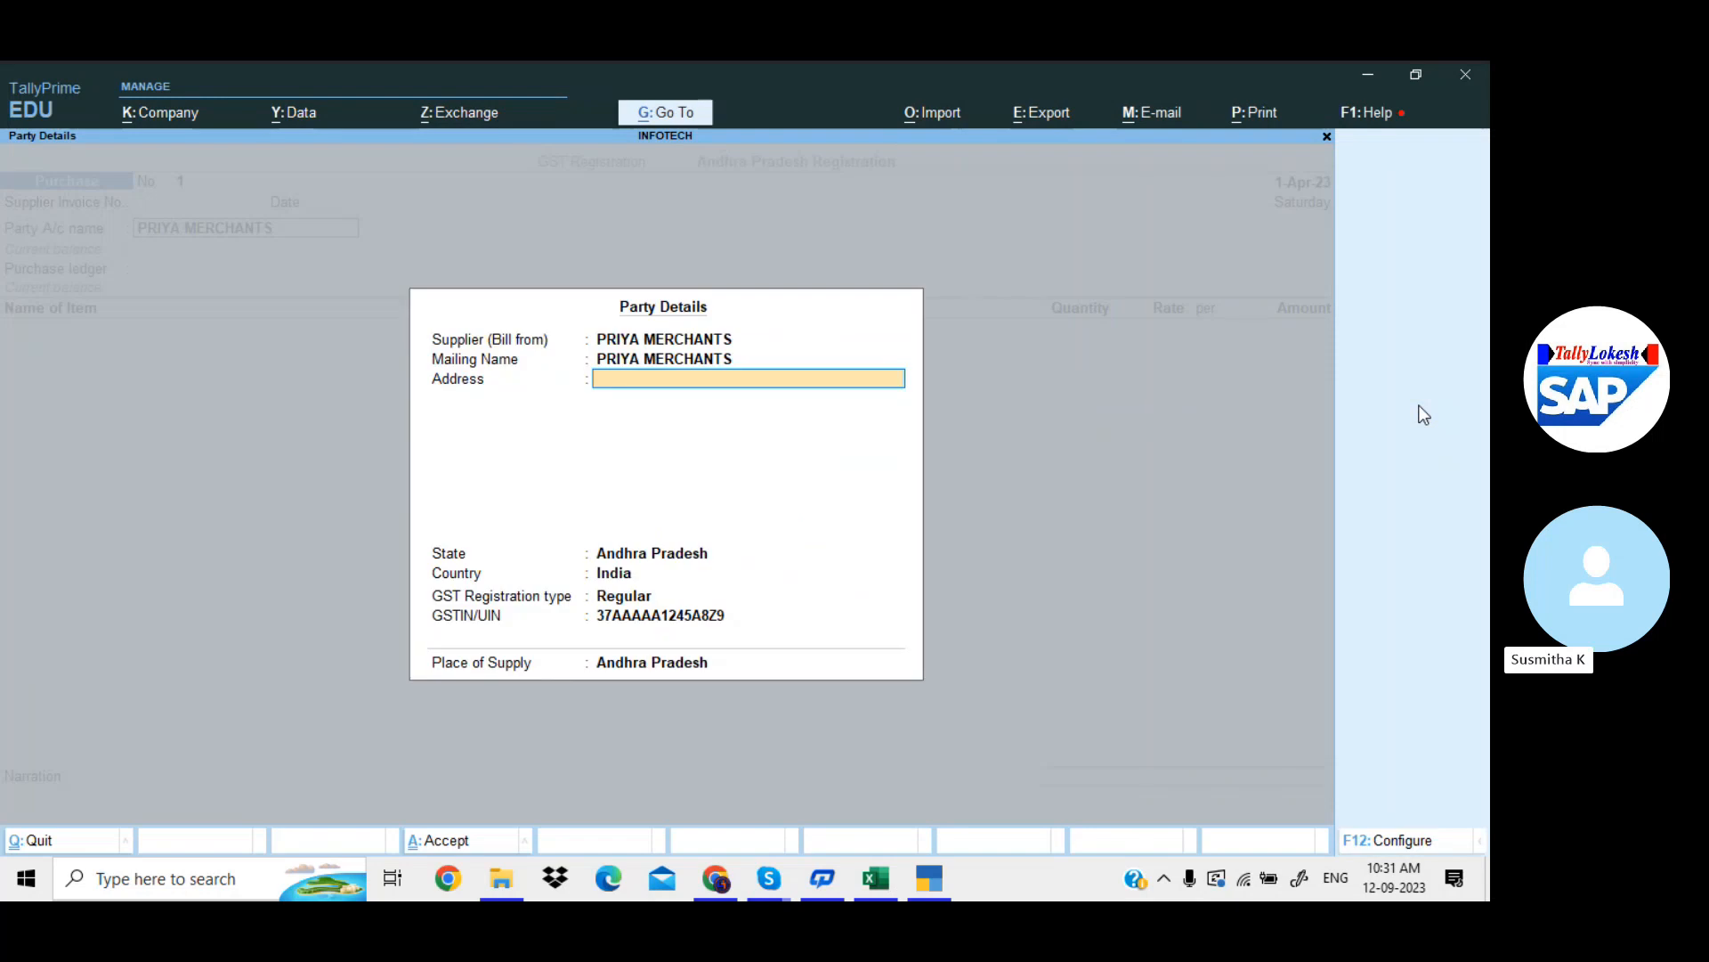
key(Return)
key(Return)
key(Return)
key(Return)
key(Return)
key(Return)
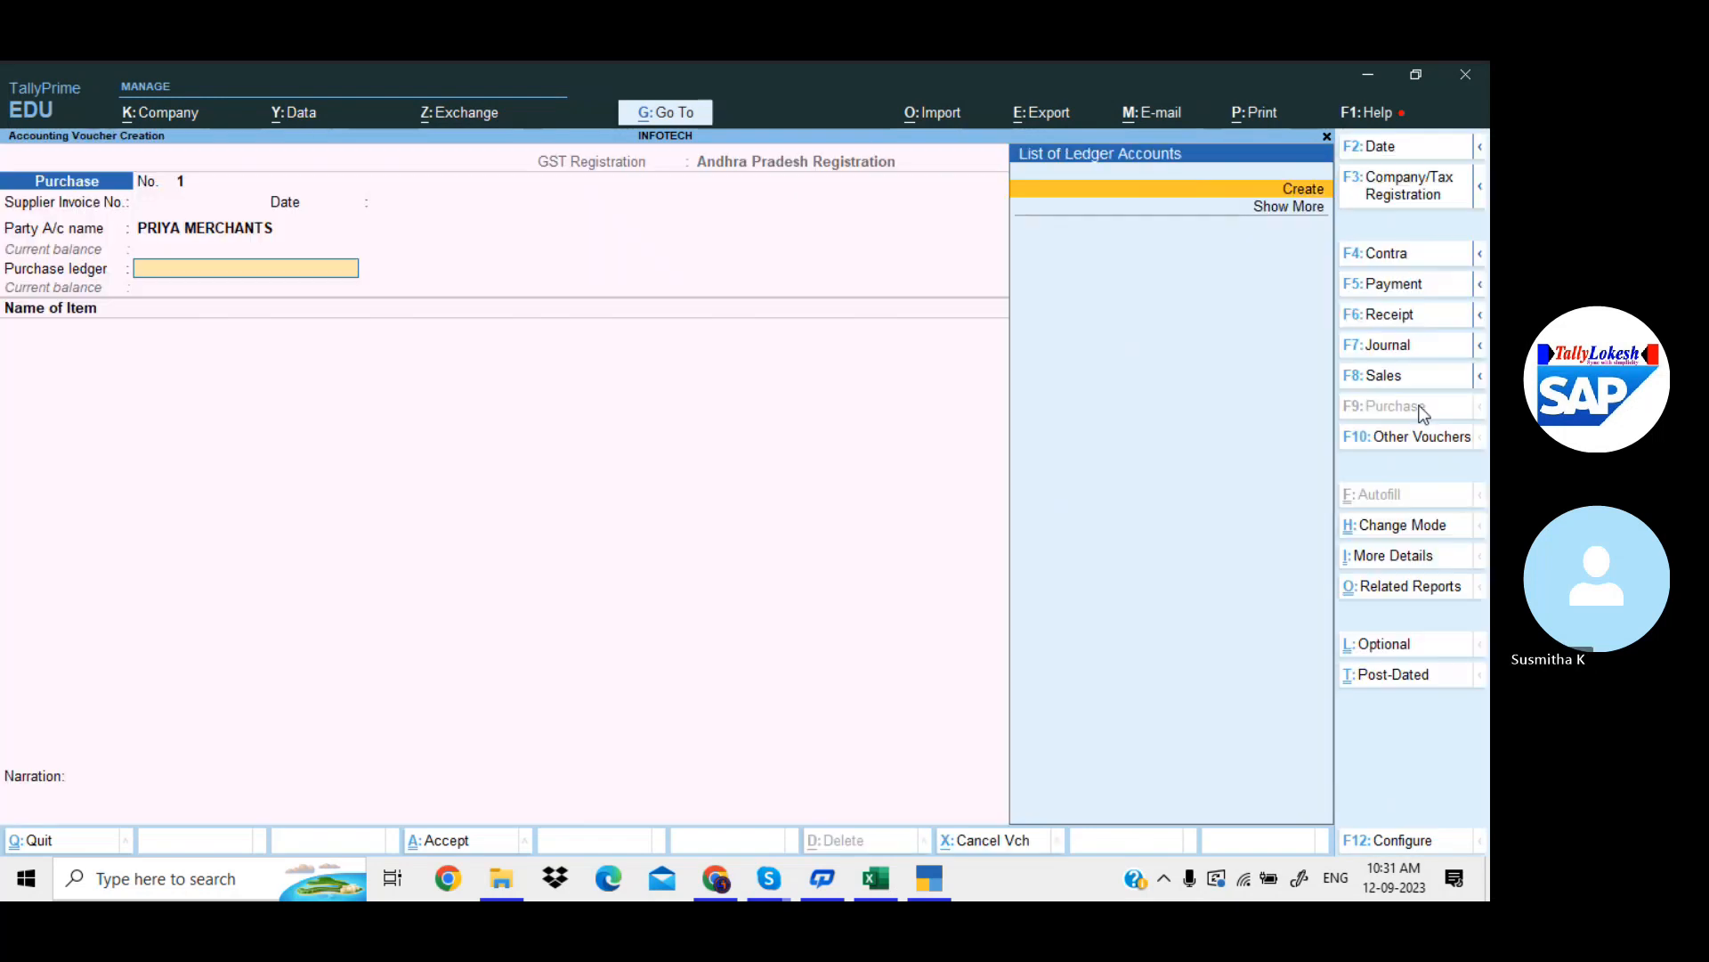
Start a new ledger for the voucher's purchase ledger, named SALES, under the Sales Accounts group
key(Return)
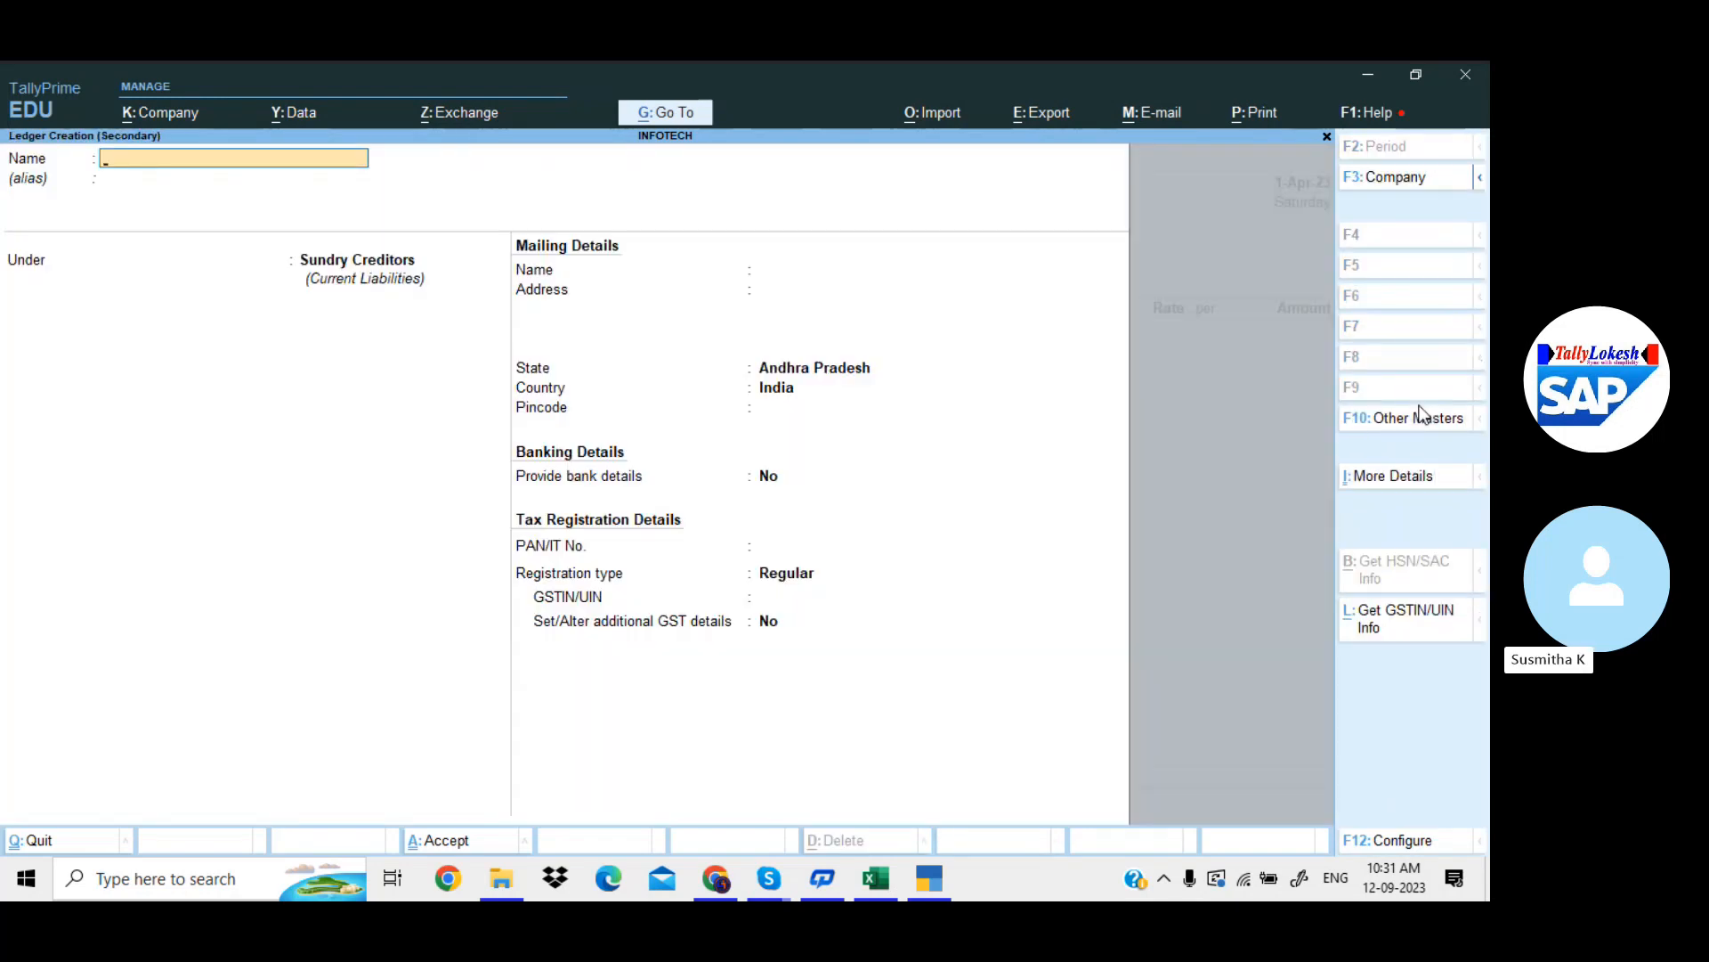
text(SALES)
key(Return)
text(SA)
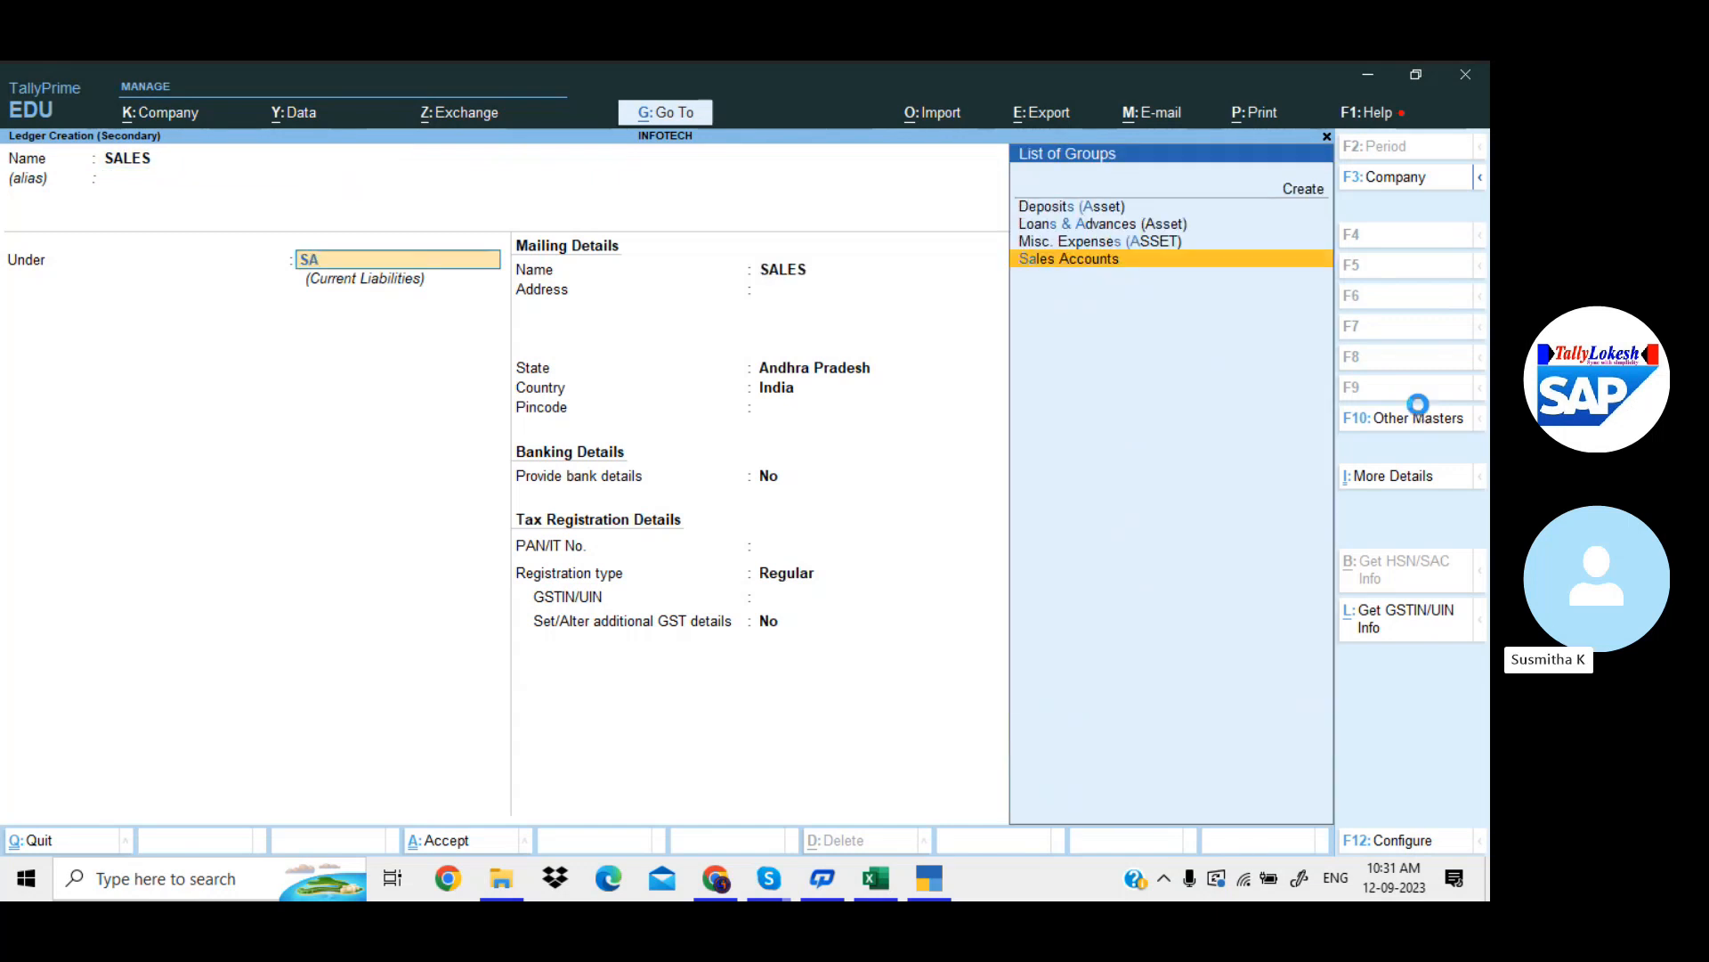
key(Return)
Keep the SALES ledger's HSN/SAC and GST rate details as per company/group, set the type of supply to Goods, and save it
key(Return)
key(Return)
key(Return)
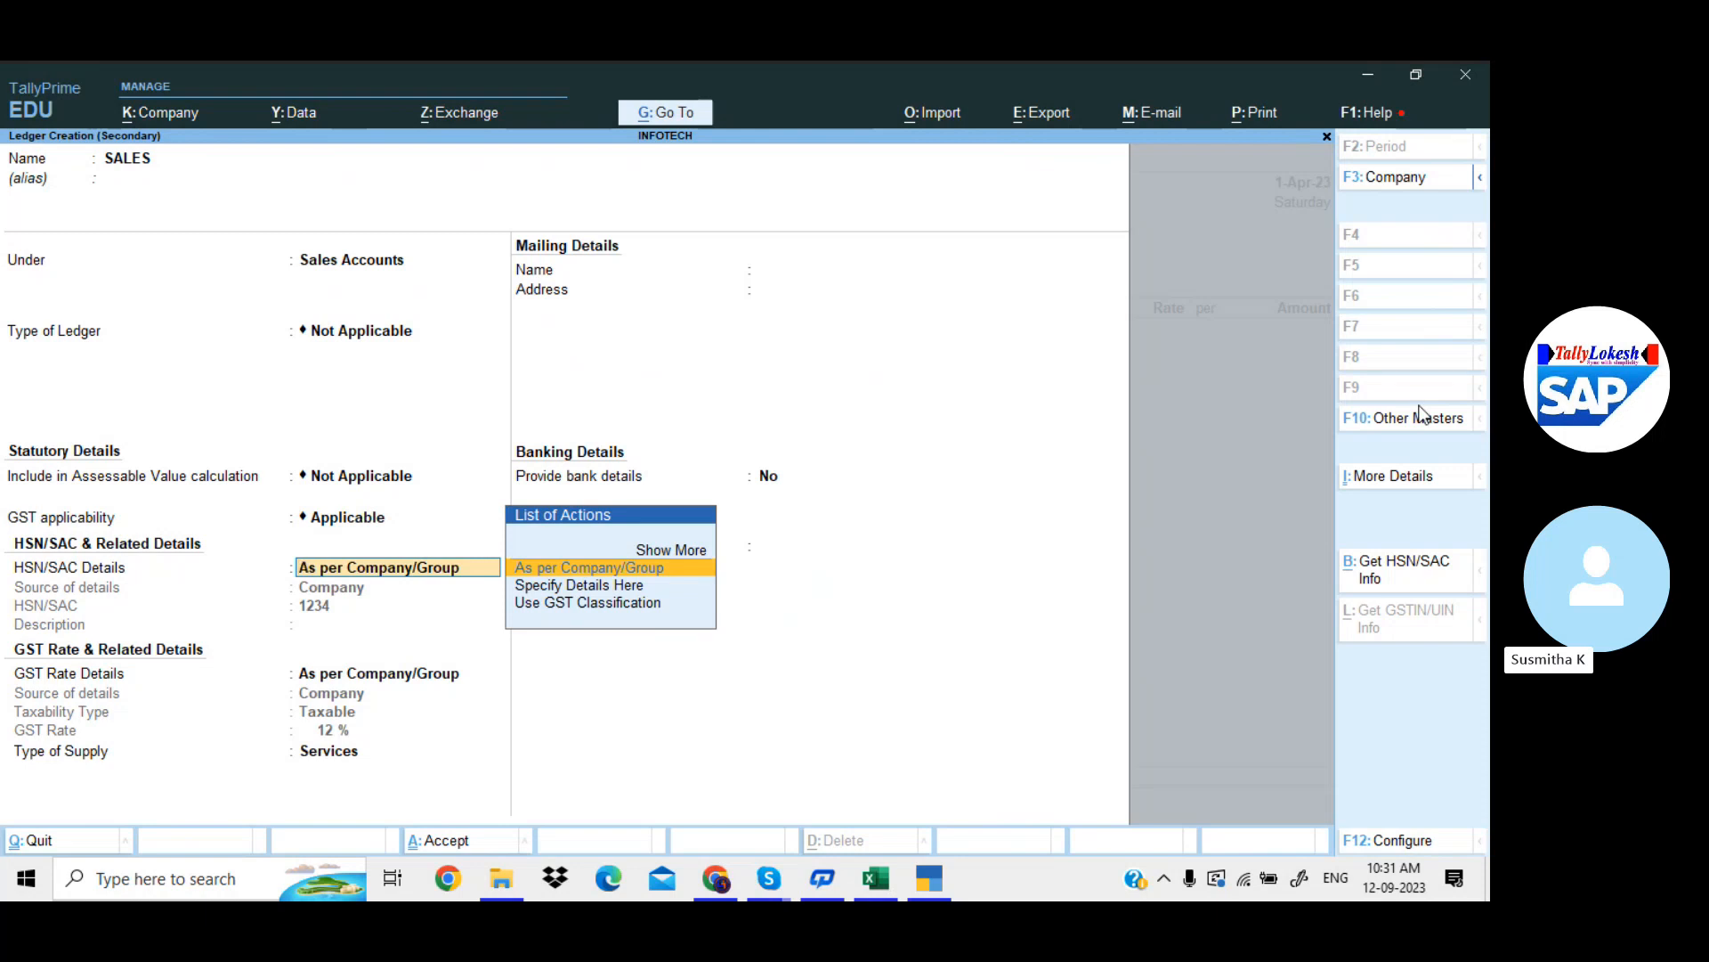
key(Return)
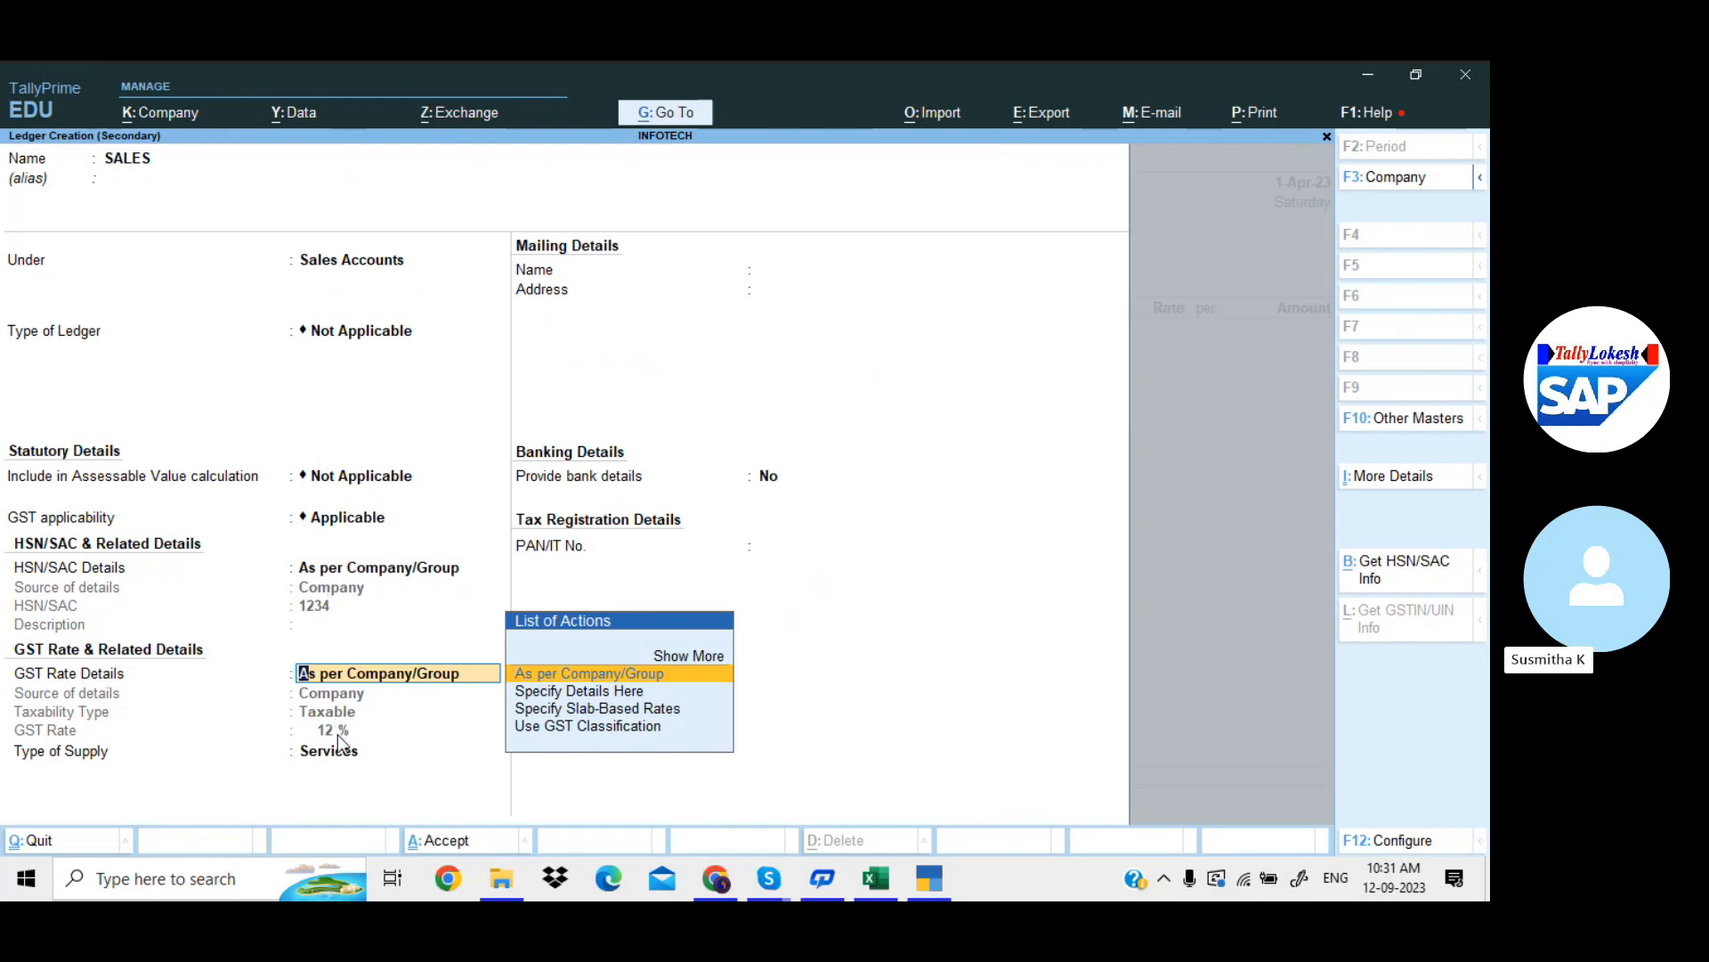
key(Return)
key(Return)
key(BackSpace)
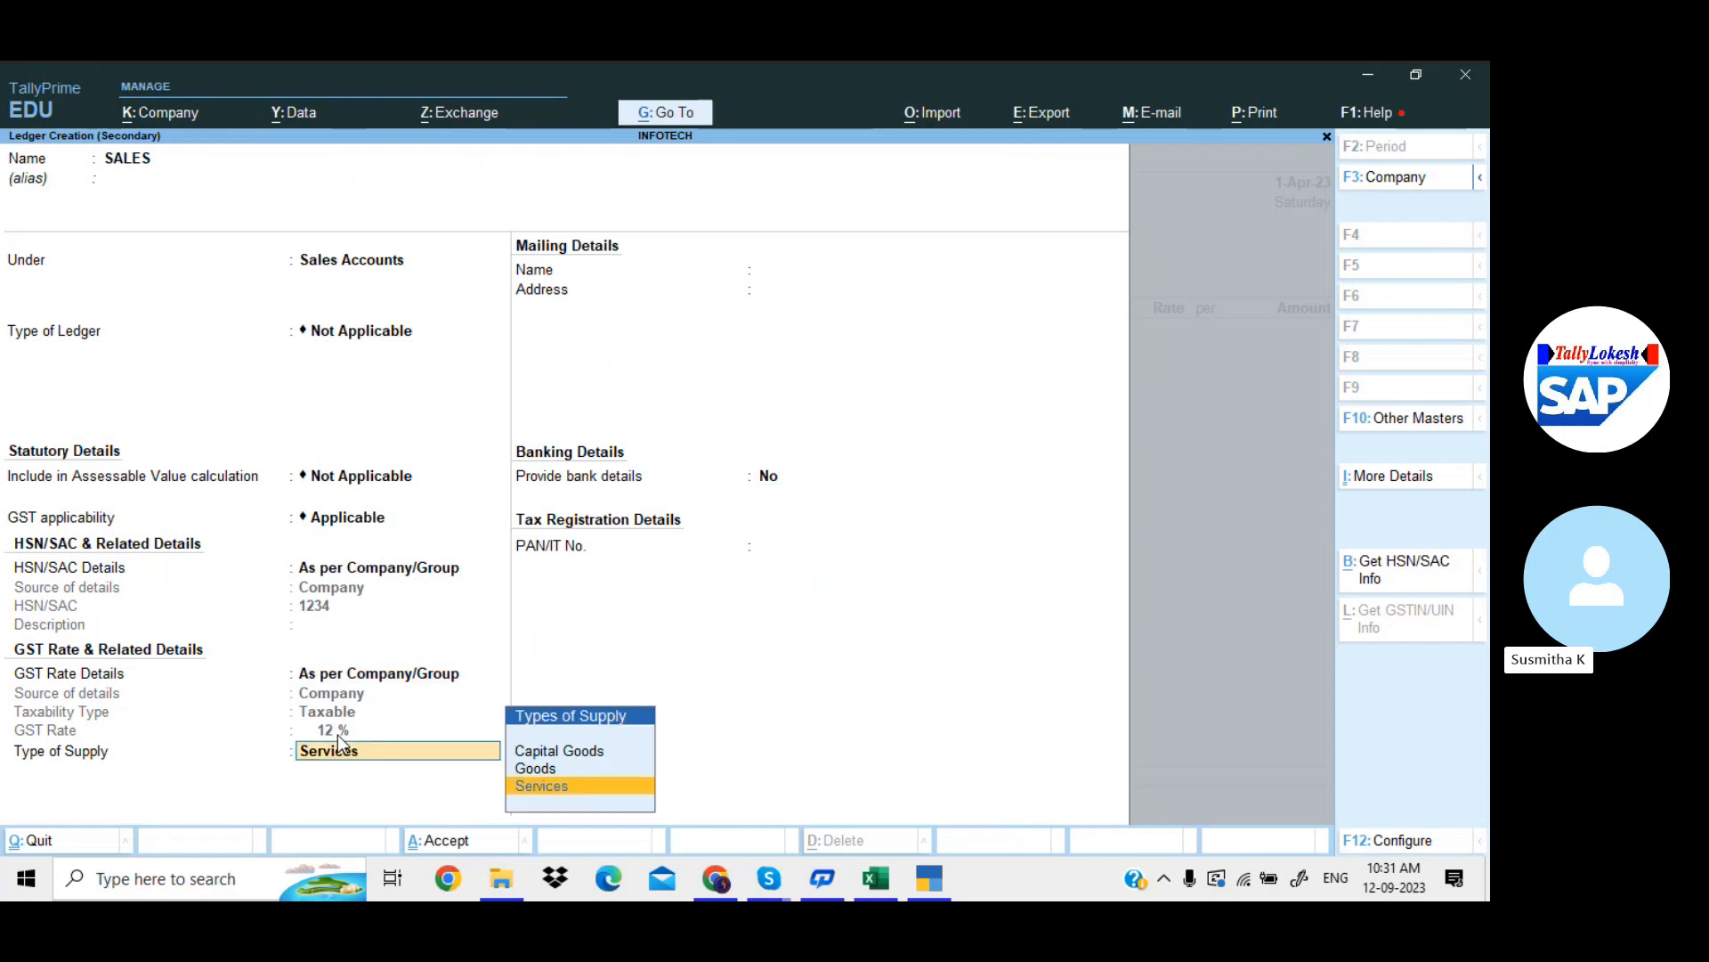
key(Up)
key(Return)
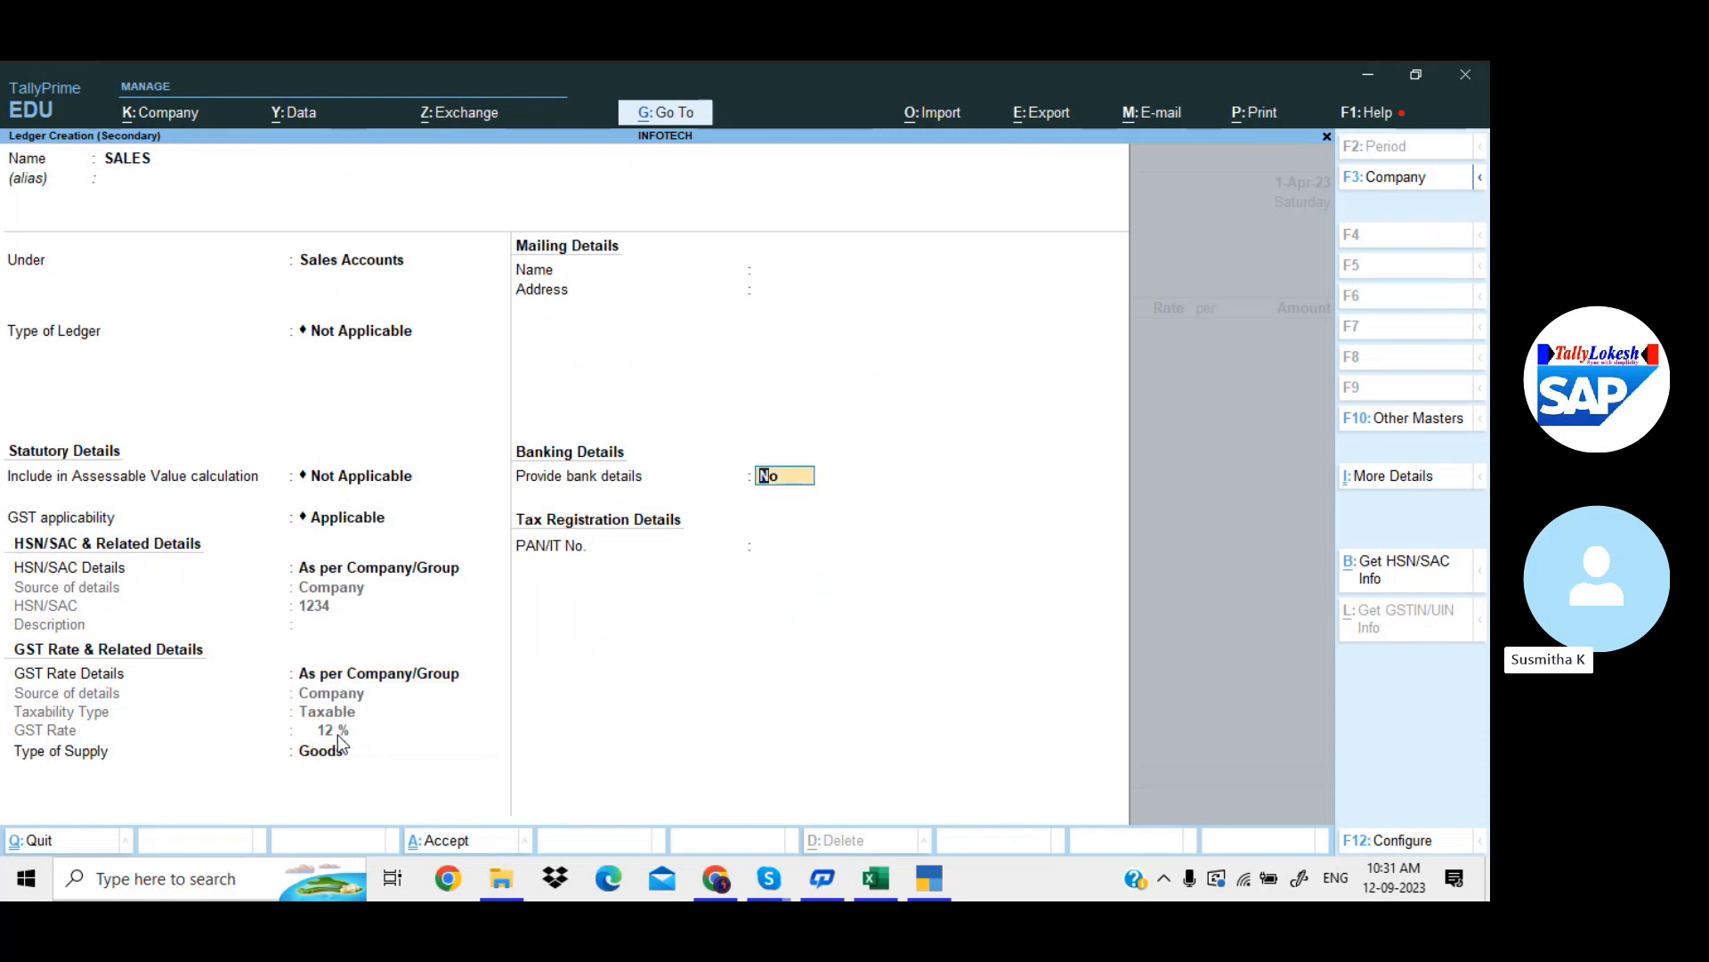
key(Return)
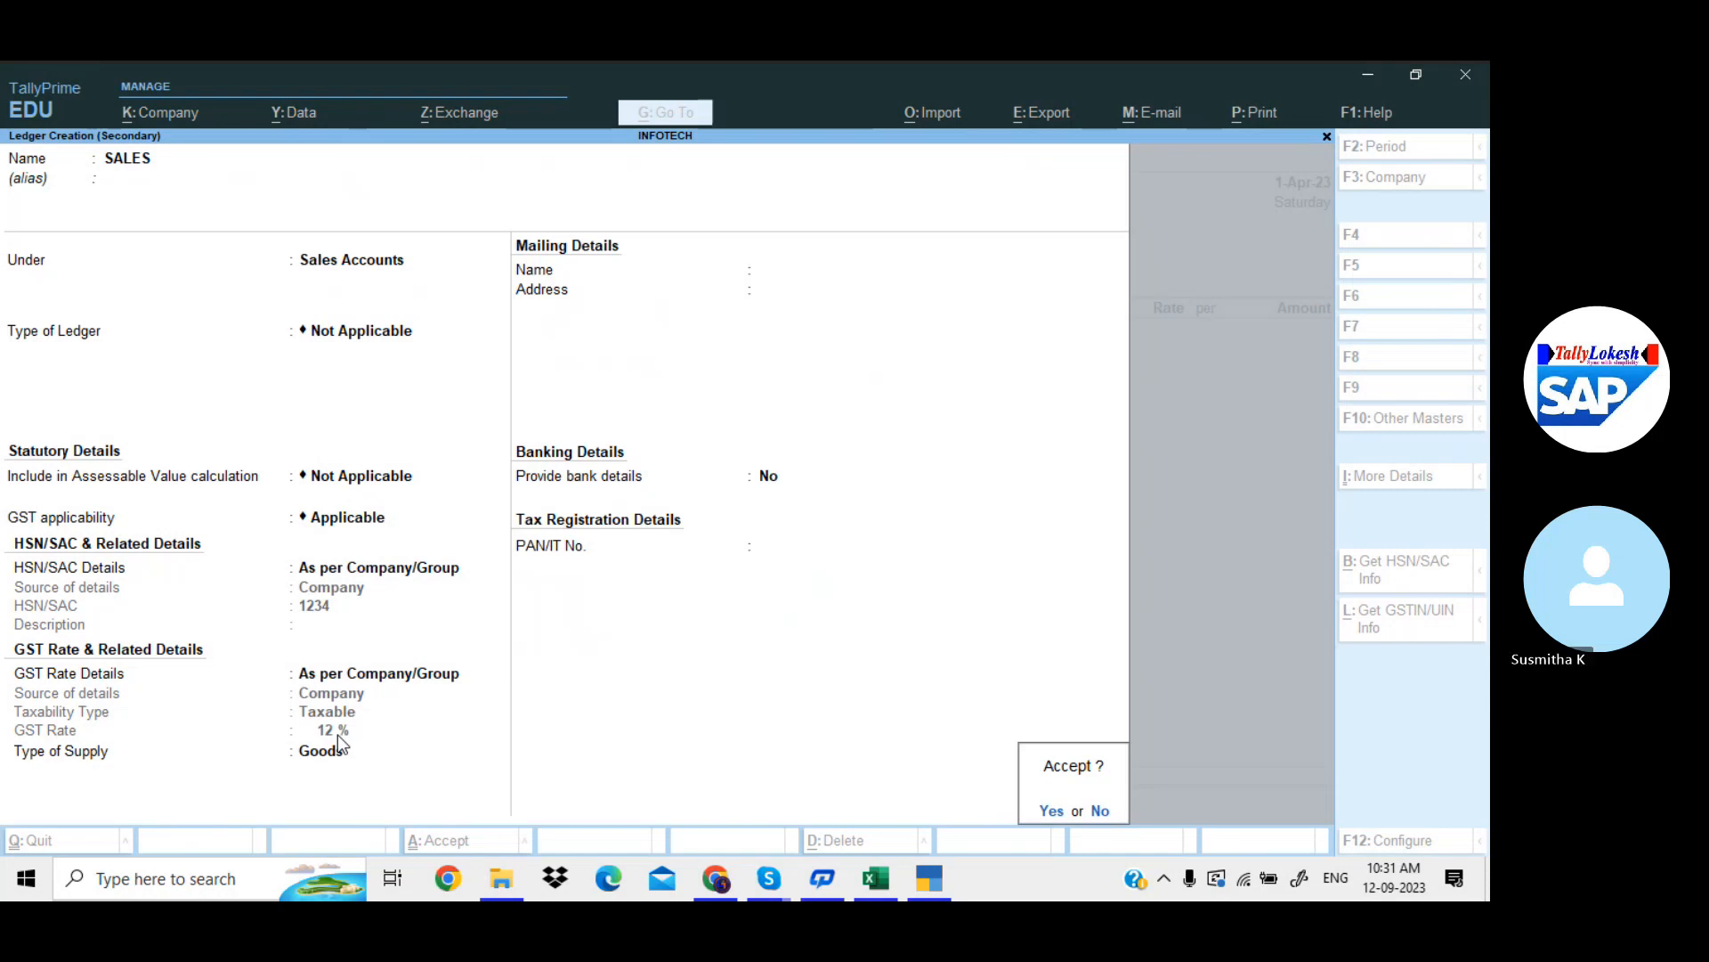
key(Return)
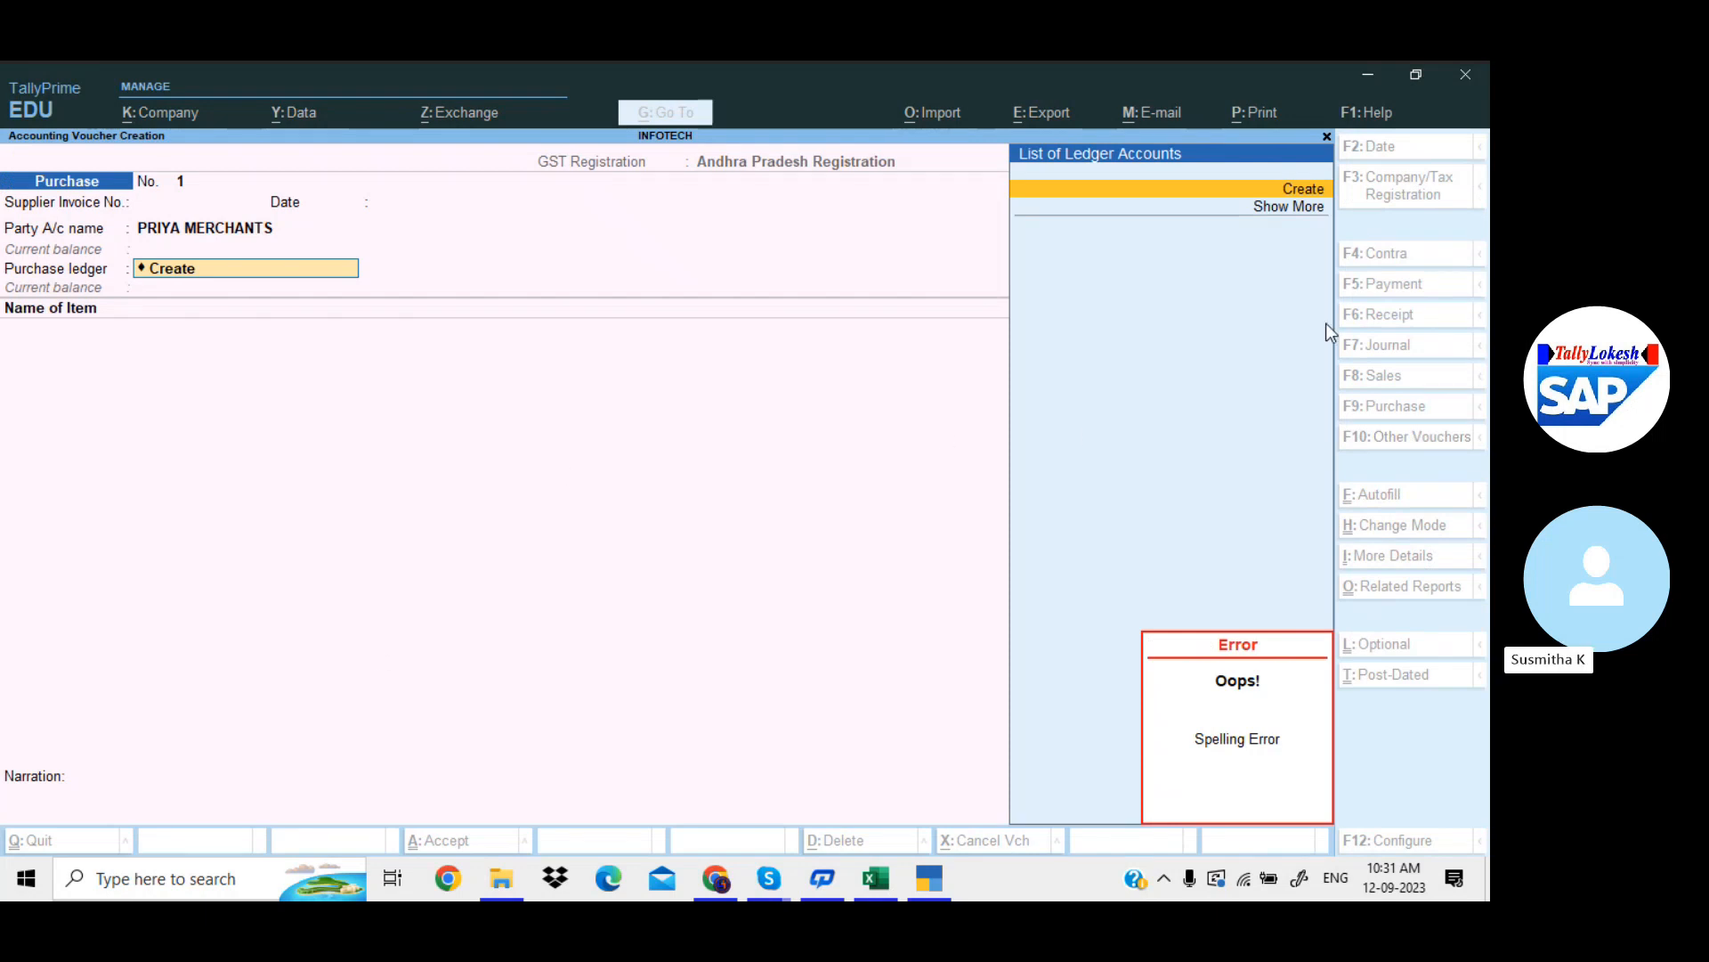
Start another ledger from the purchase ledger field, named PURCHASE, under the Purchase Accounts group
key(Return)
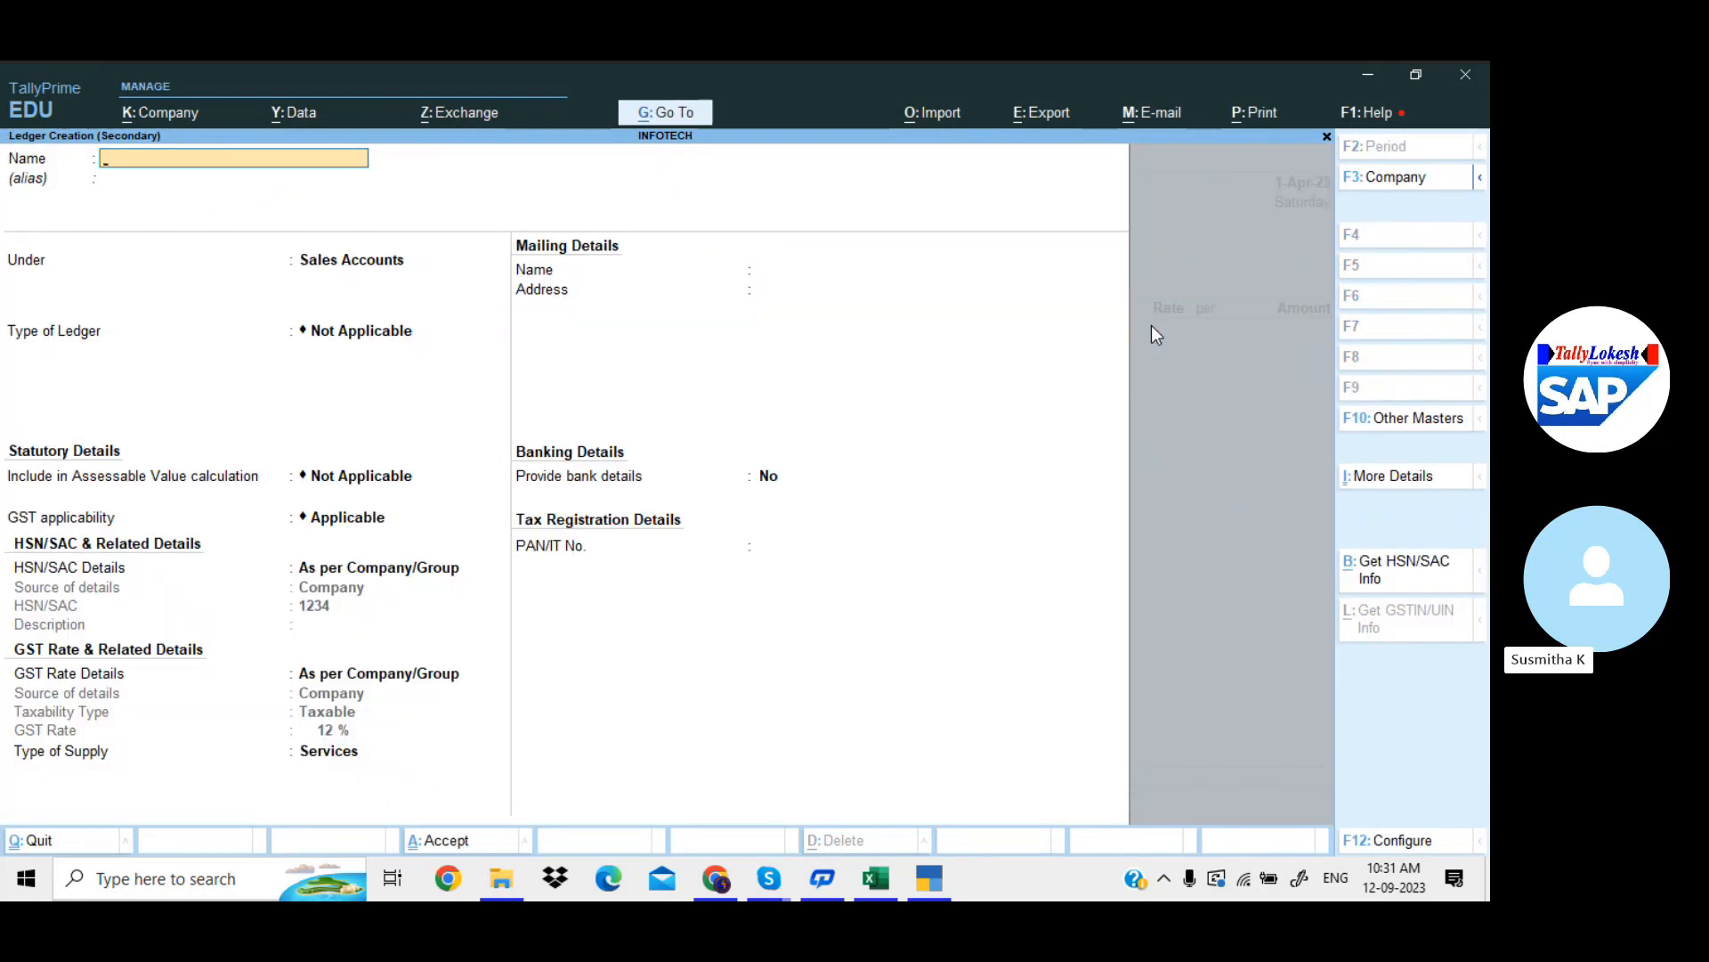
text(PURCHASE)
key(Return)
text(PU)
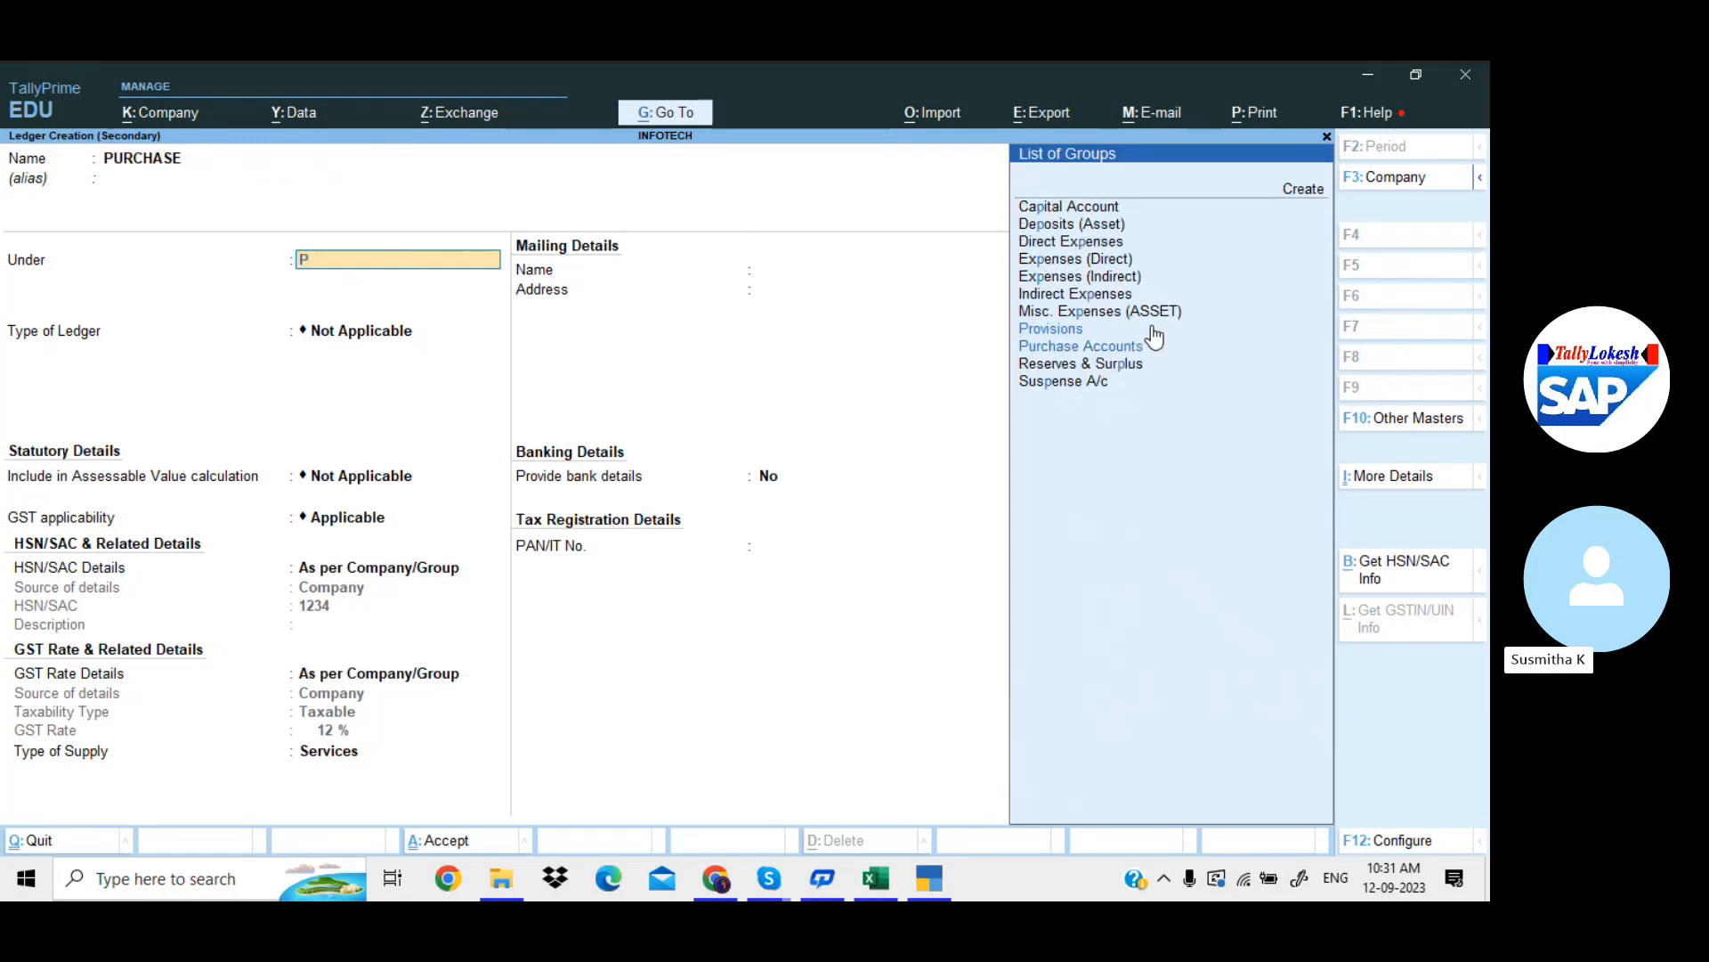
key(Return)
Keep the PURCHASE ledger's GST details as per company/group, set the type of supply to Goods, and save it
key(Return)
key(Return)
key(Return)
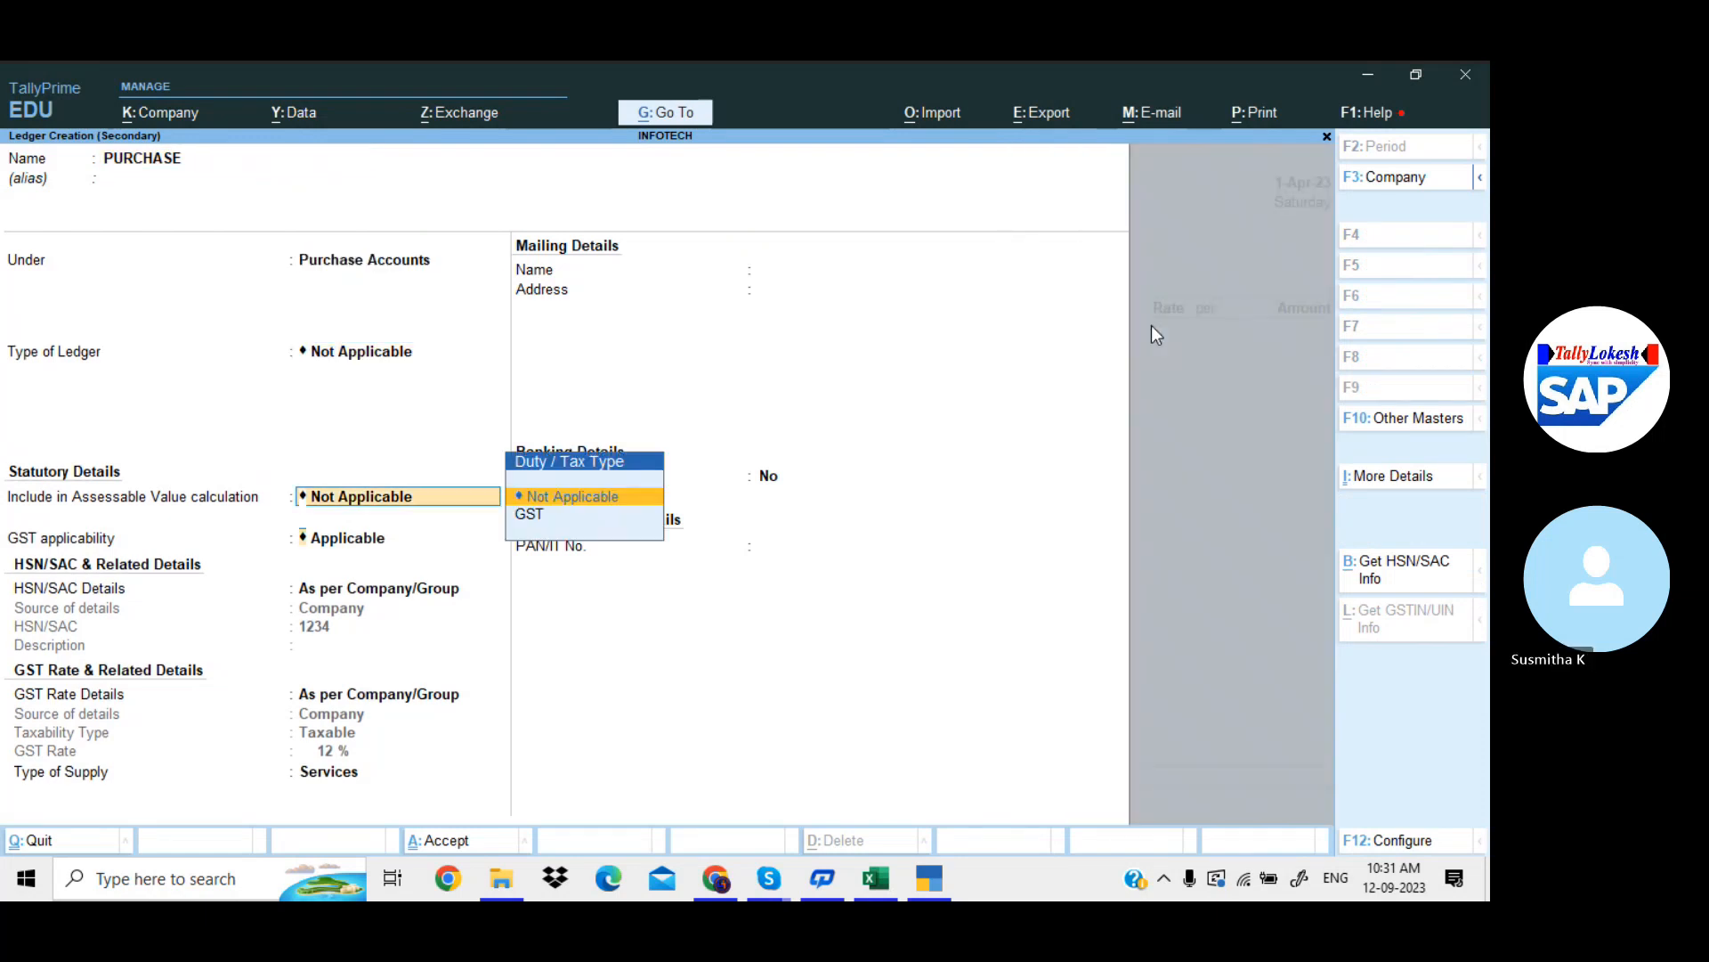
key(Return)
key(Return)
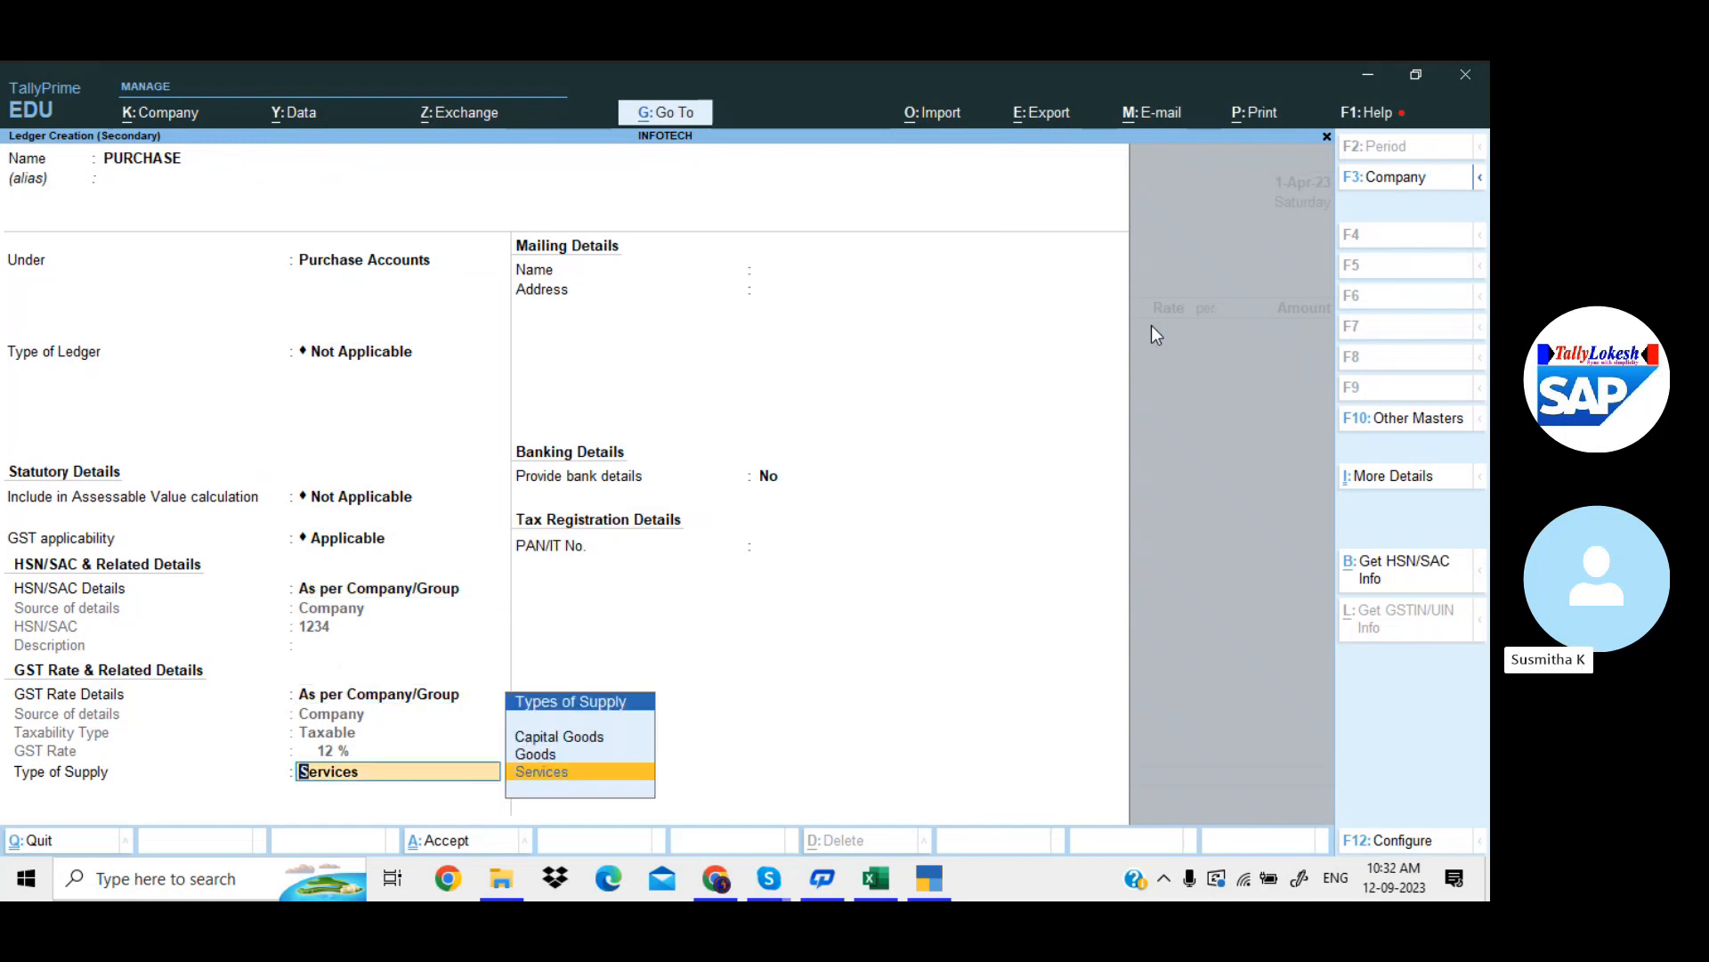
key(Up)
key(Return)
key(Return)
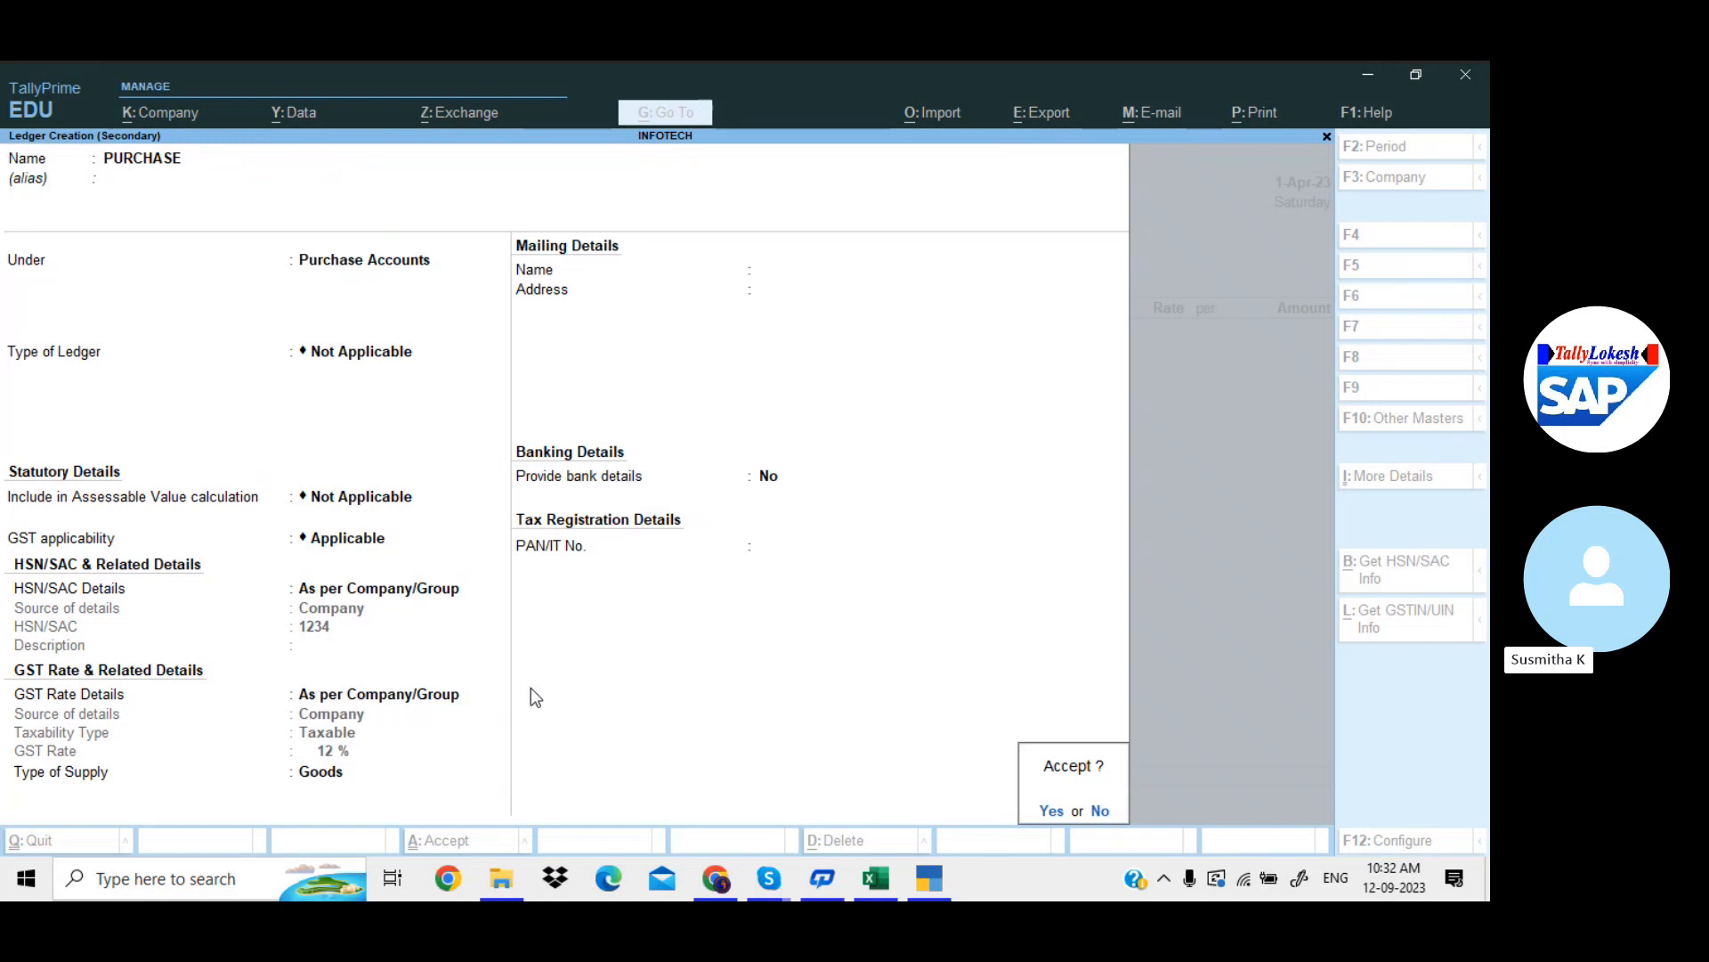
key(Return)
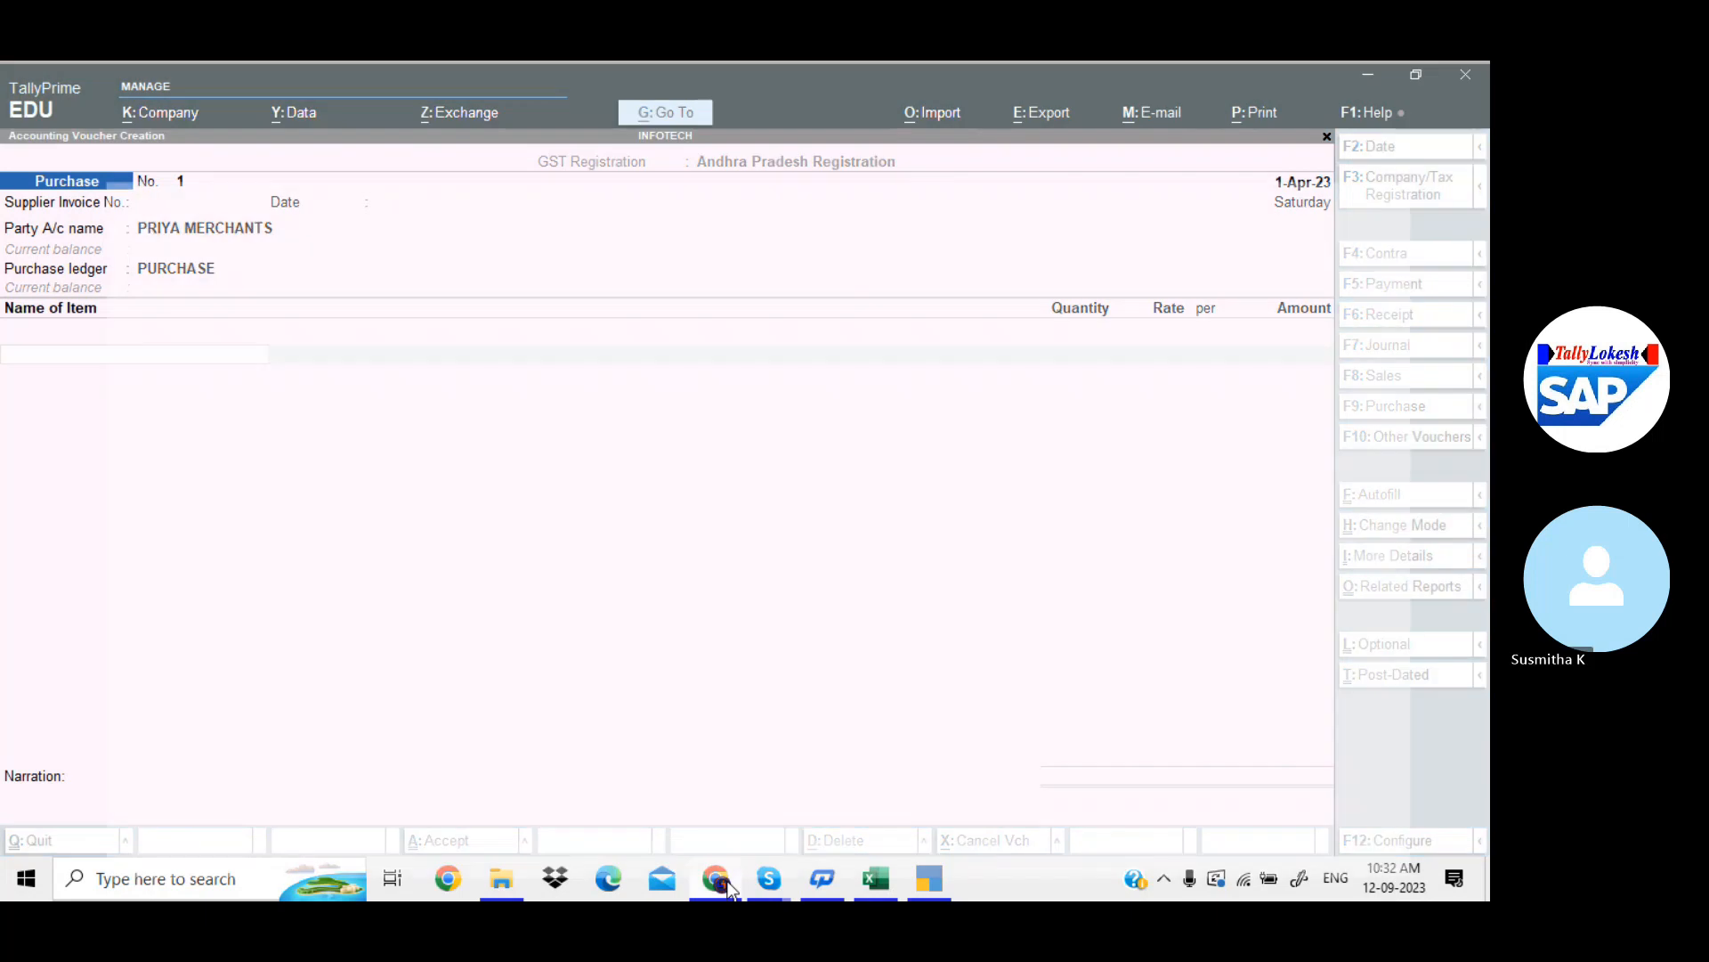
Switch to Chrome, look up the current TallyPrime release on the tallysolutions.com download page, and return to TallyPrime
click(727, 888)
click(570, 82)
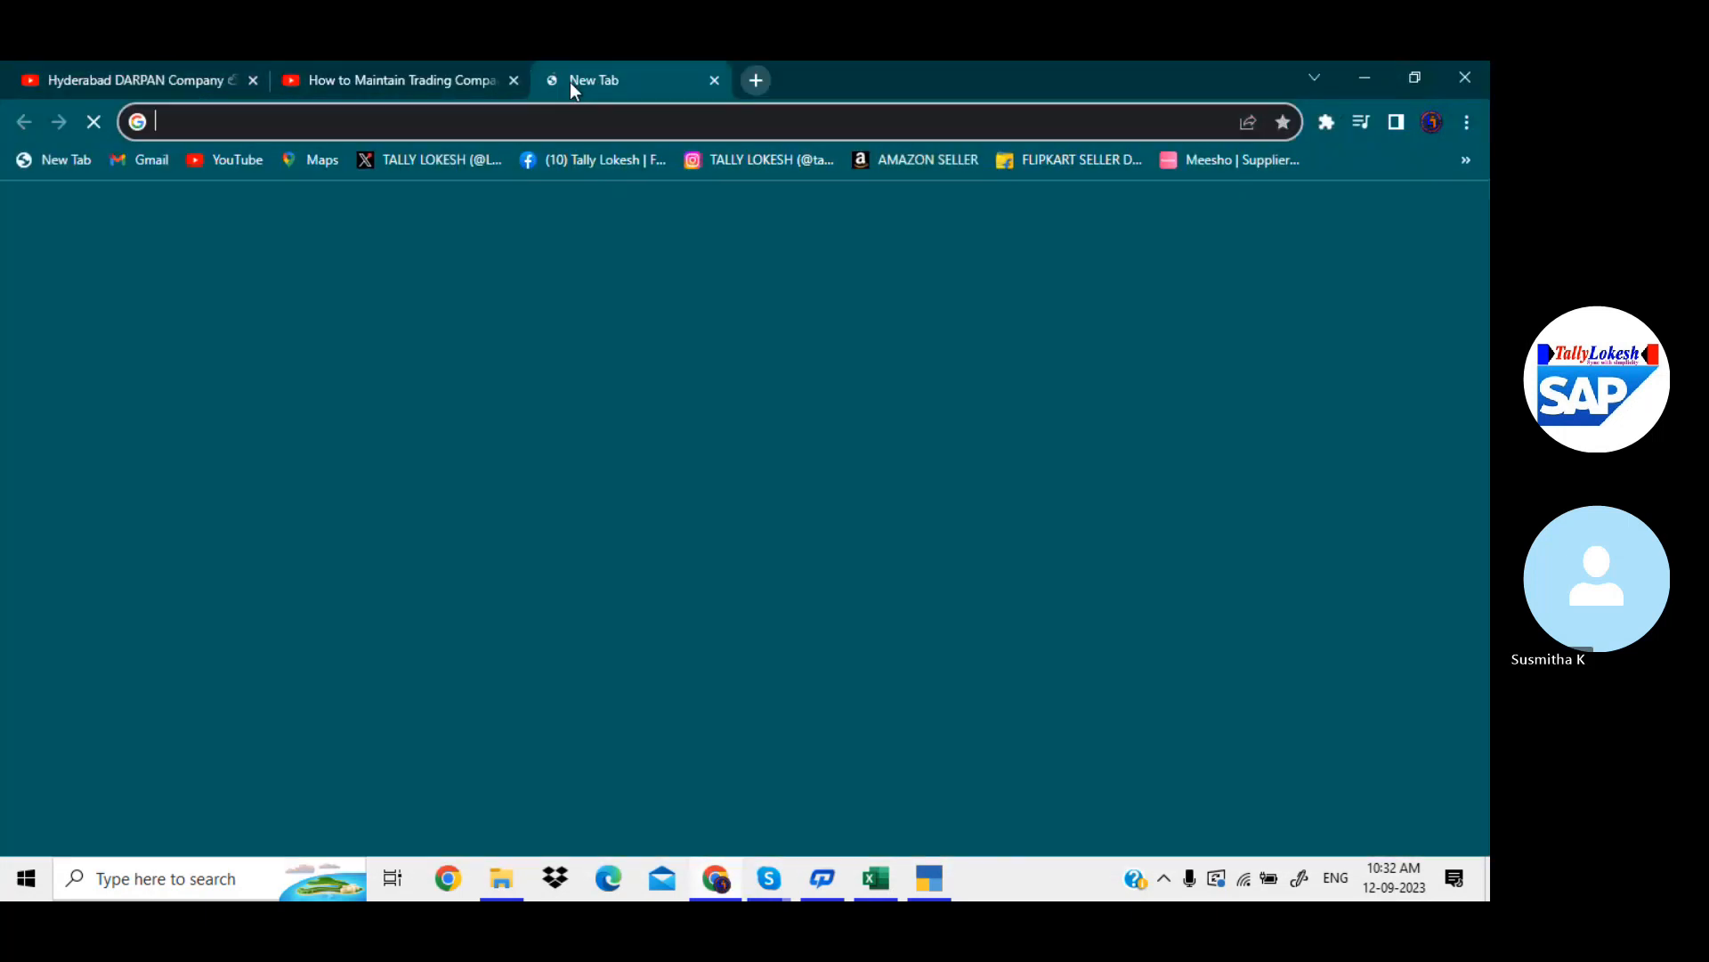
text(TALL)
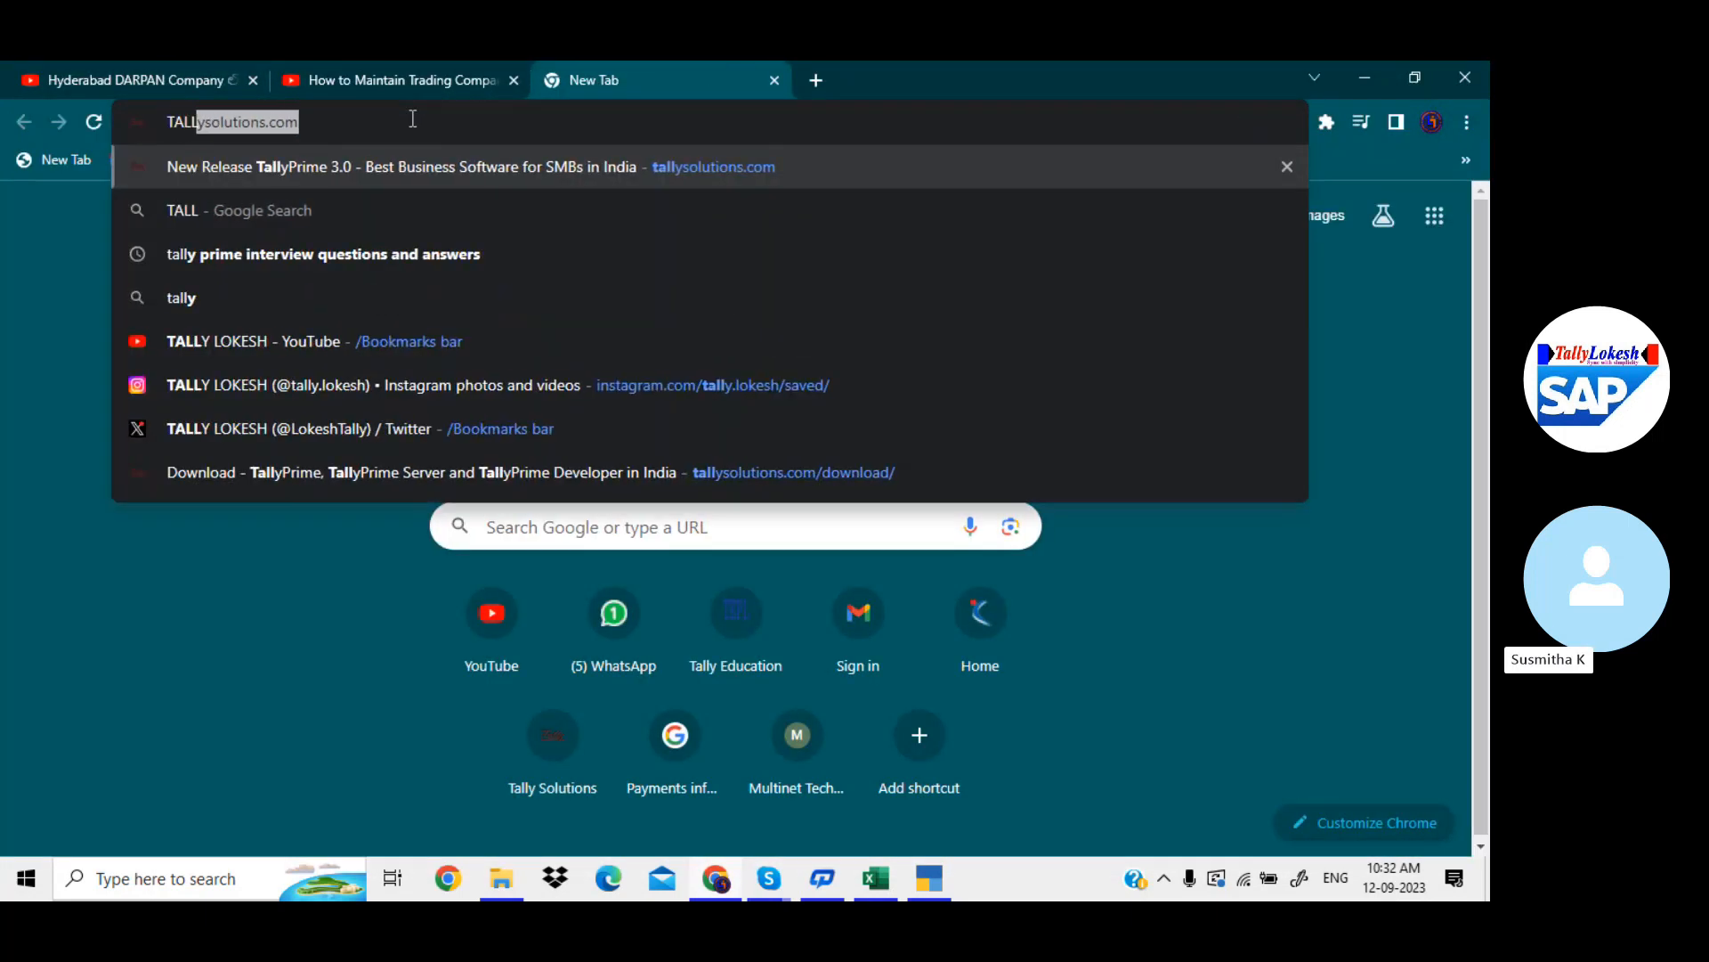
key(Right)
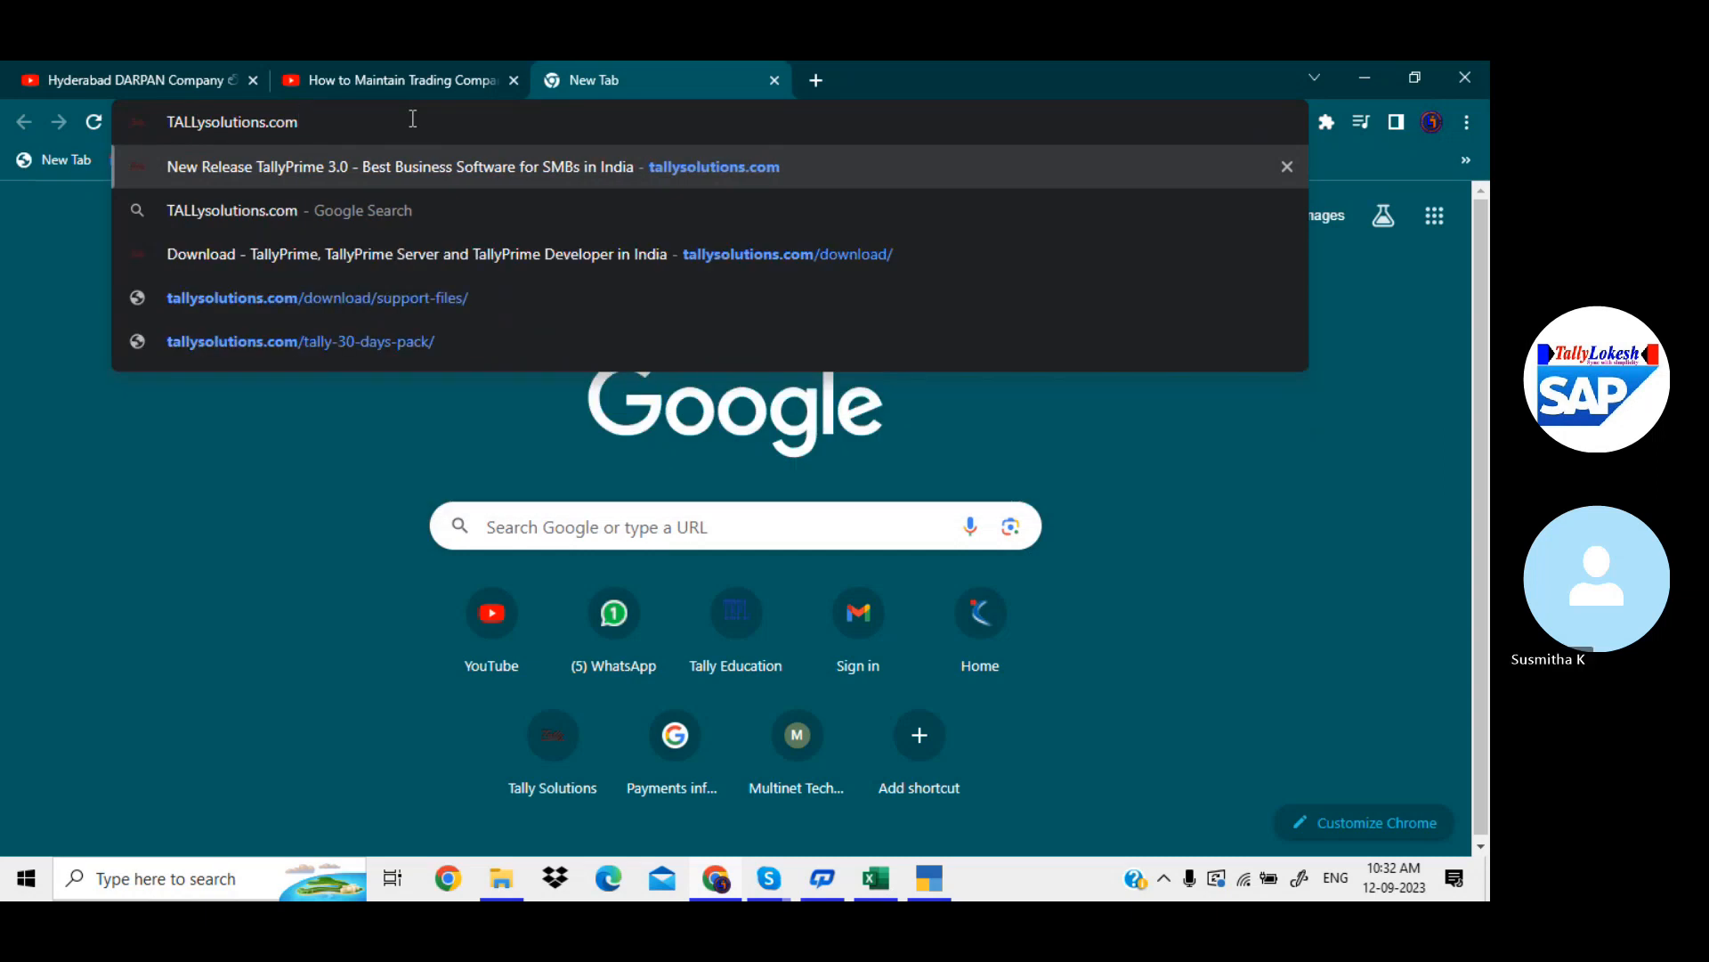
key(Return)
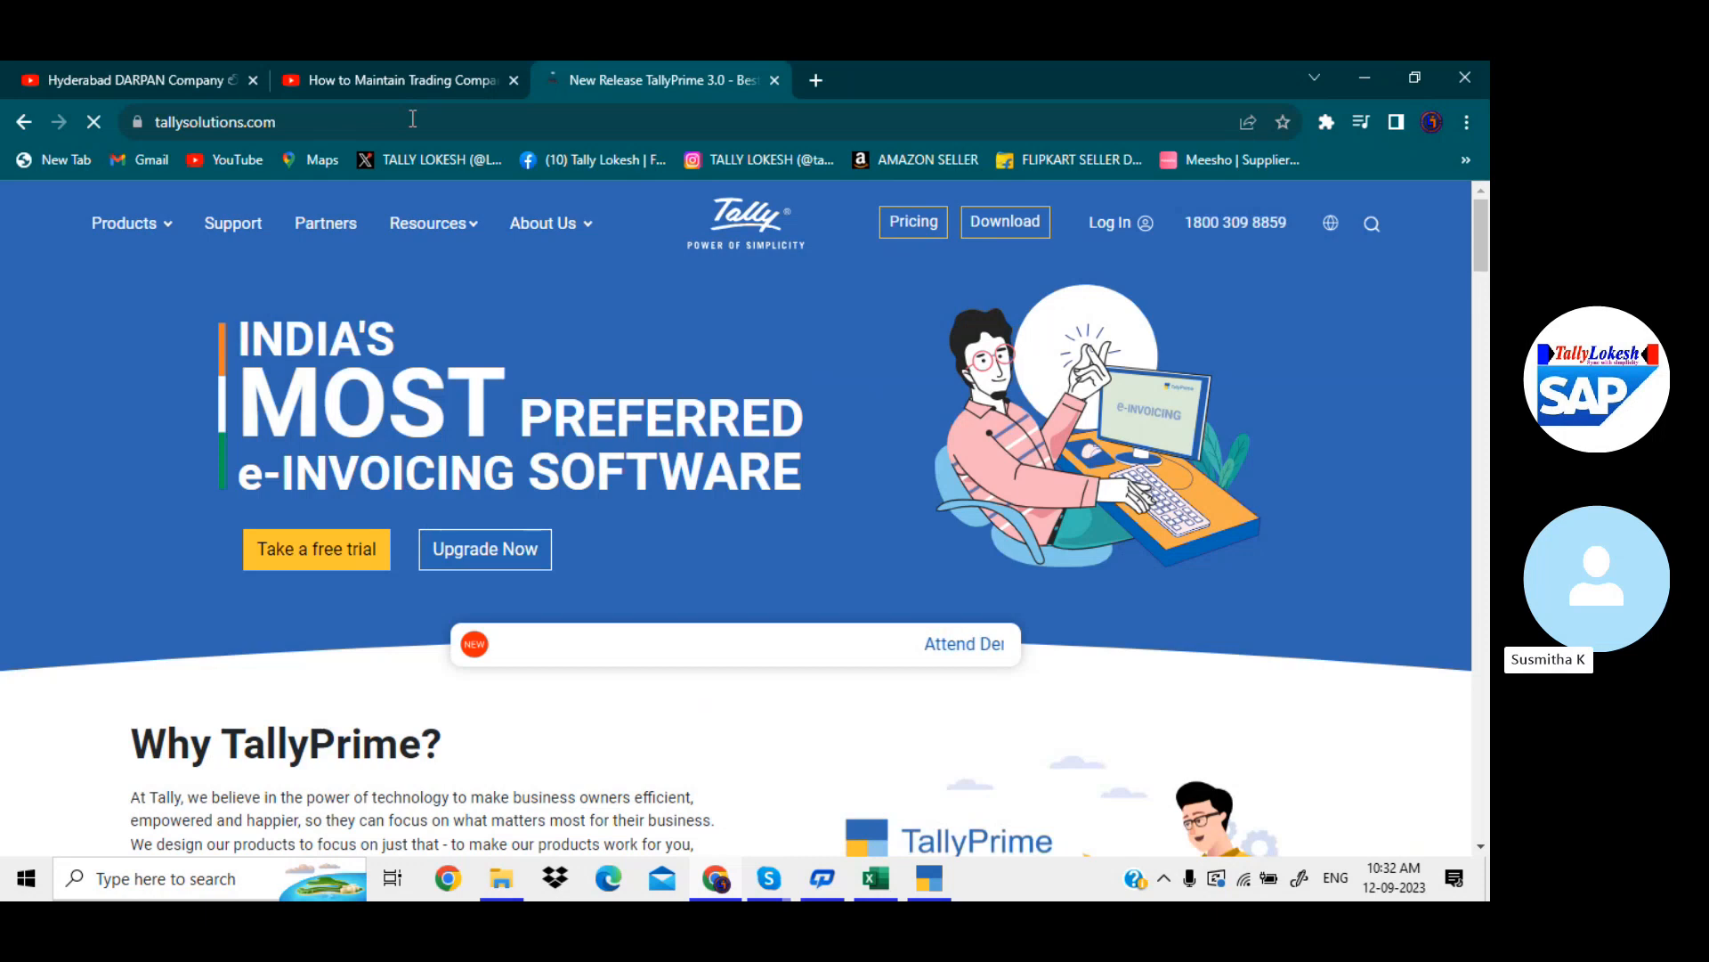
click(1020, 245)
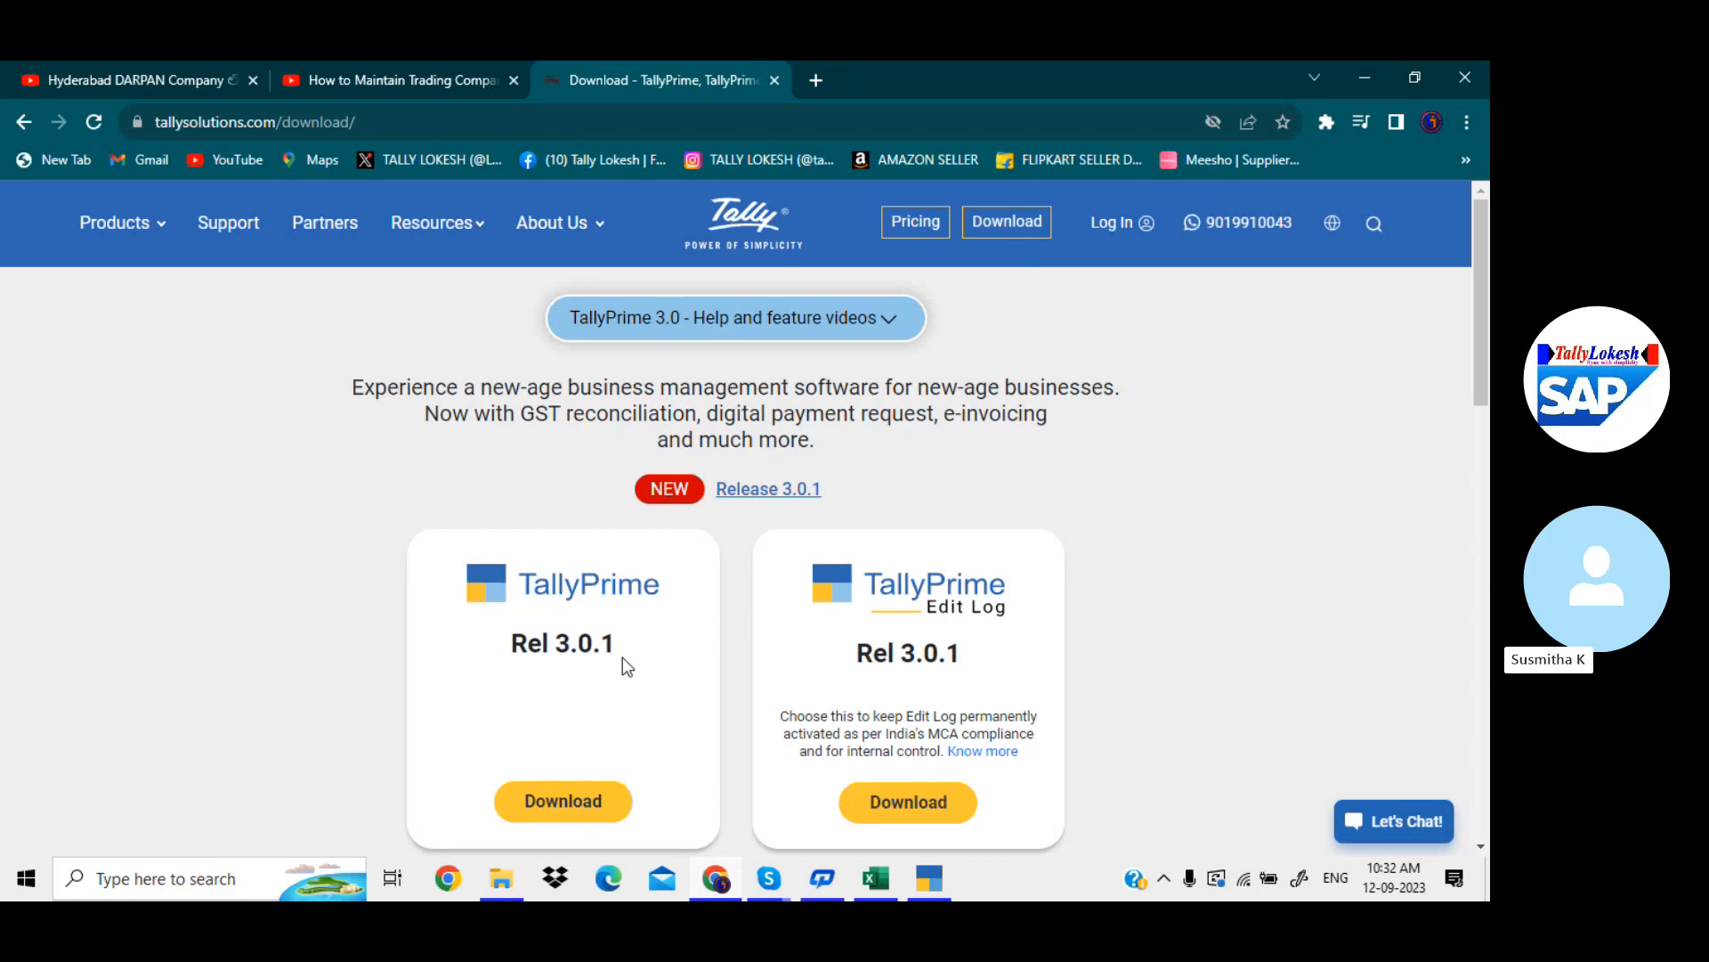
click(1365, 79)
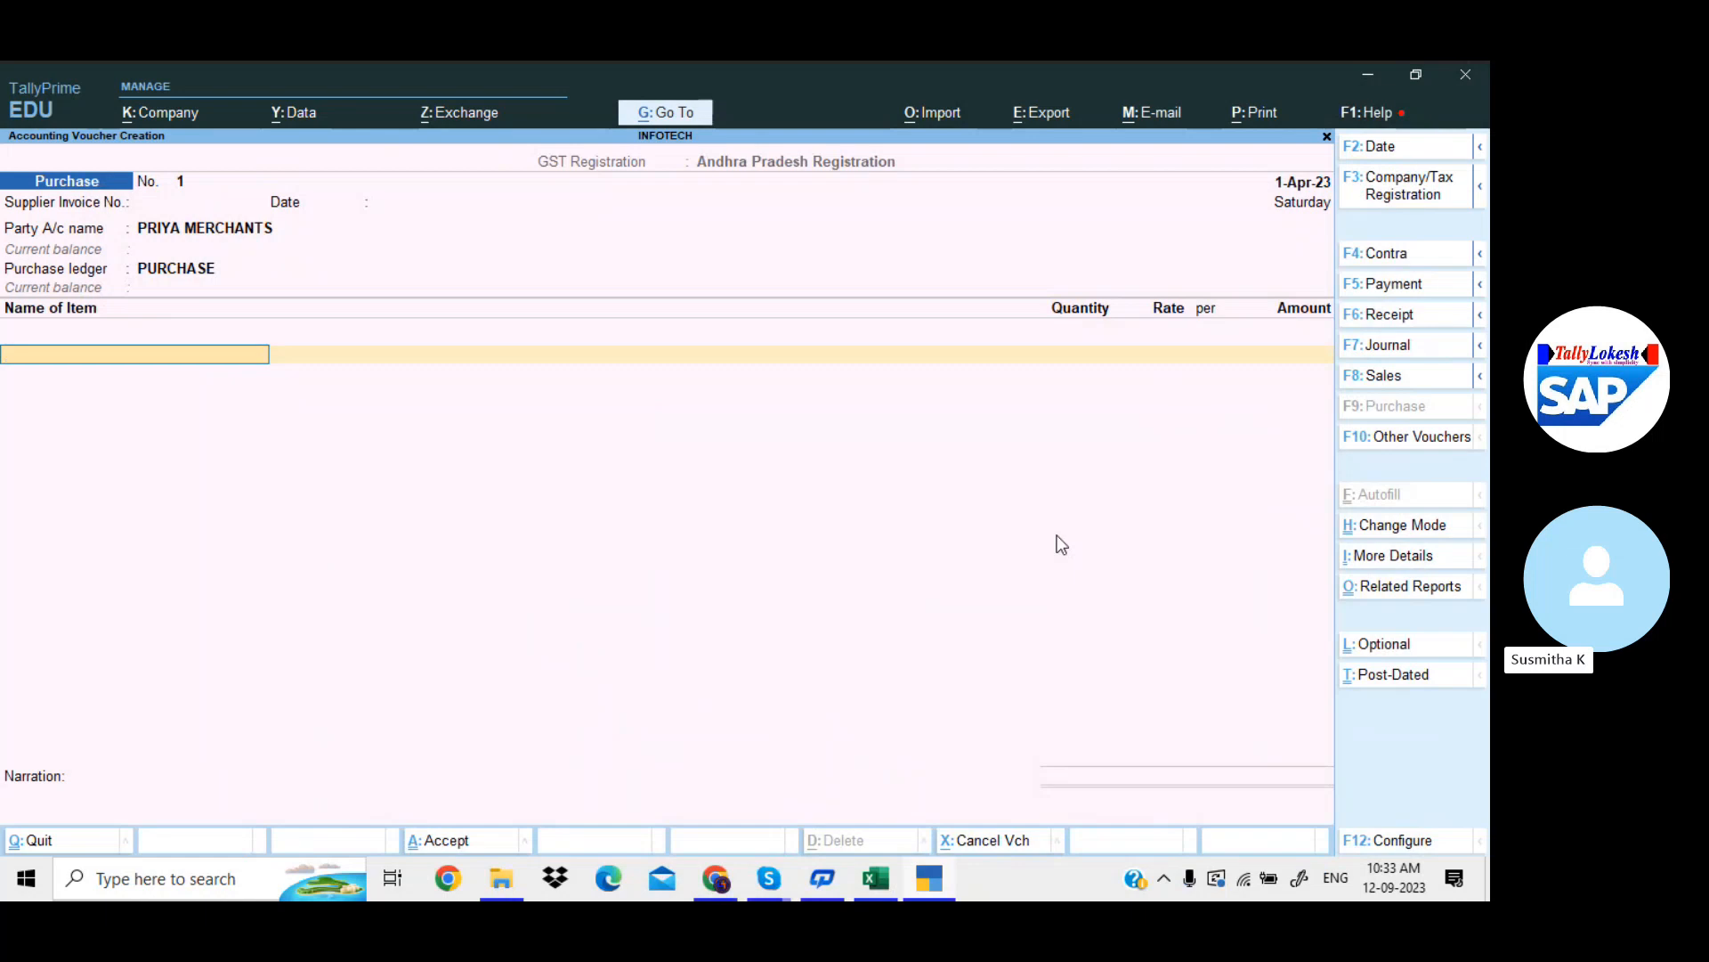
Leave the purchase voucher without saving and check the installed release in the About and Product Update information
key(Escape)
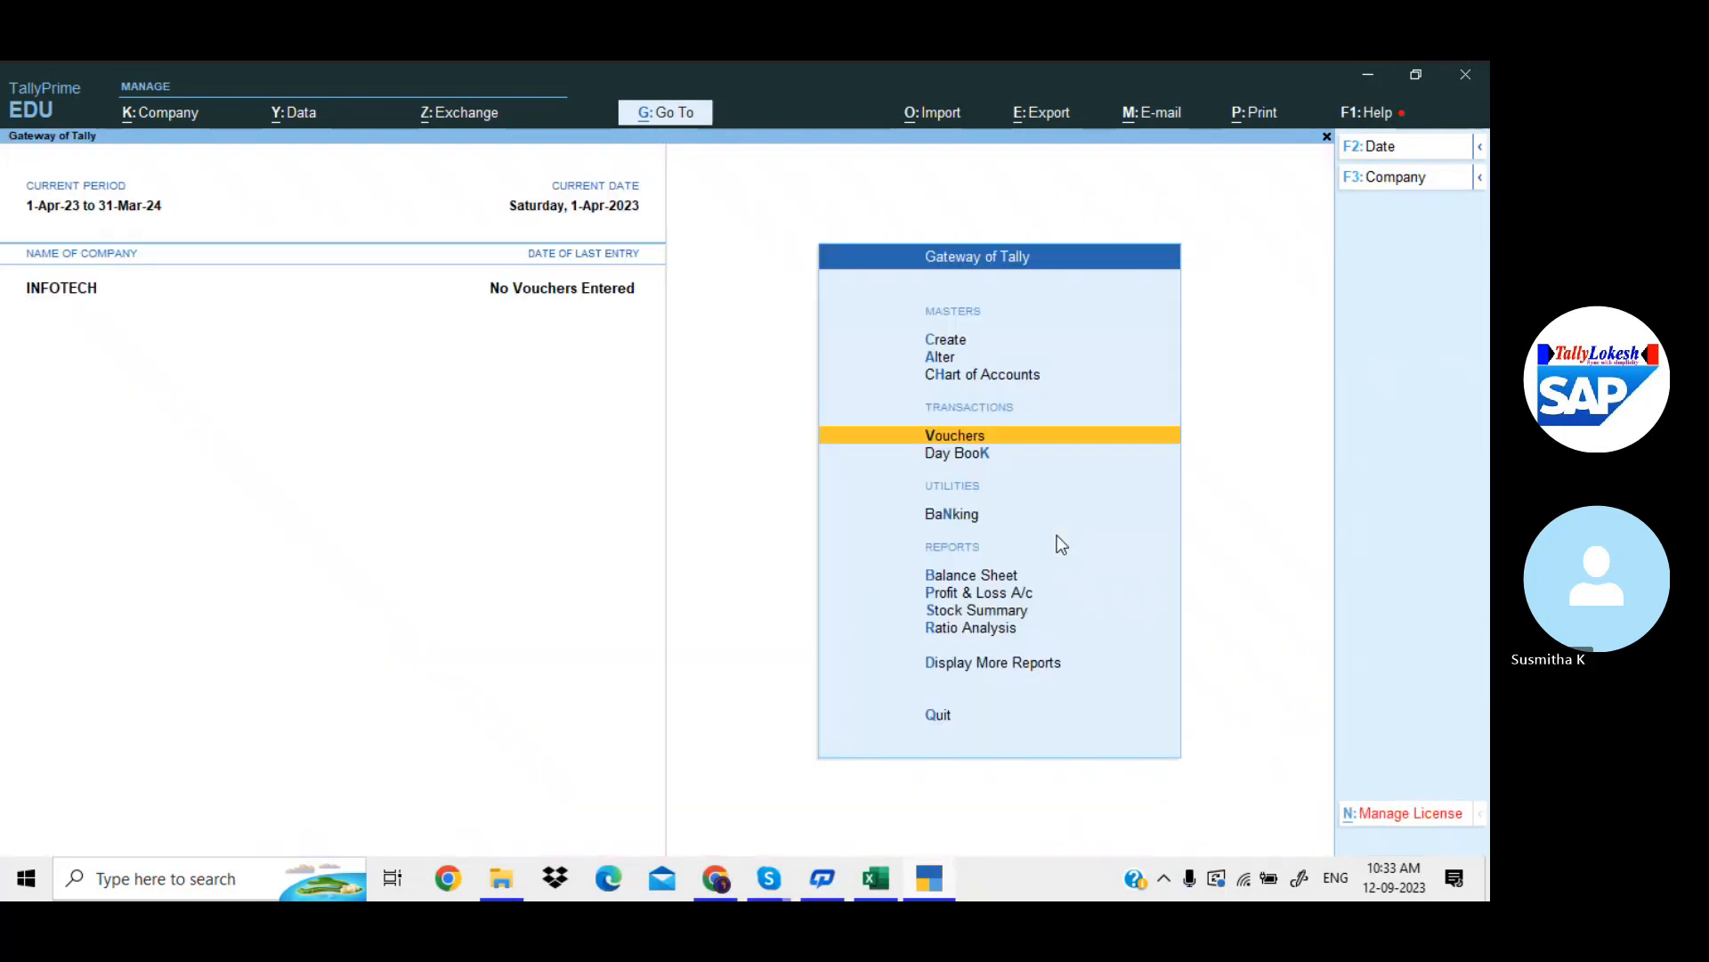
click(1397, 120)
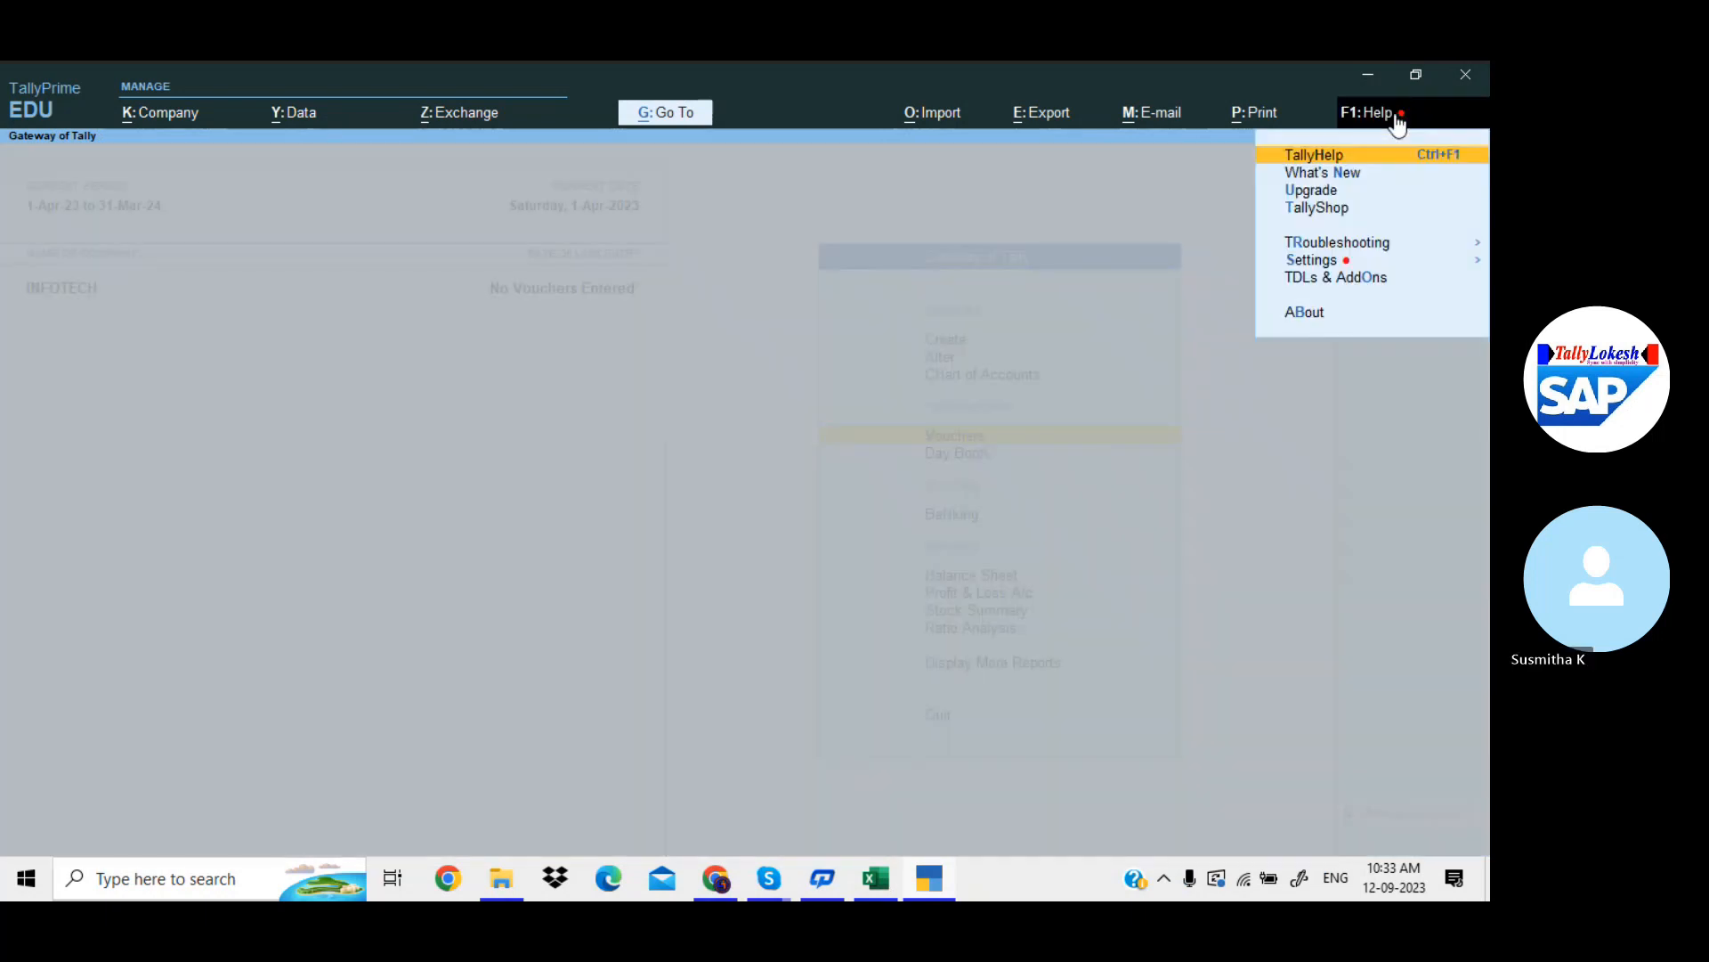
click(1319, 314)
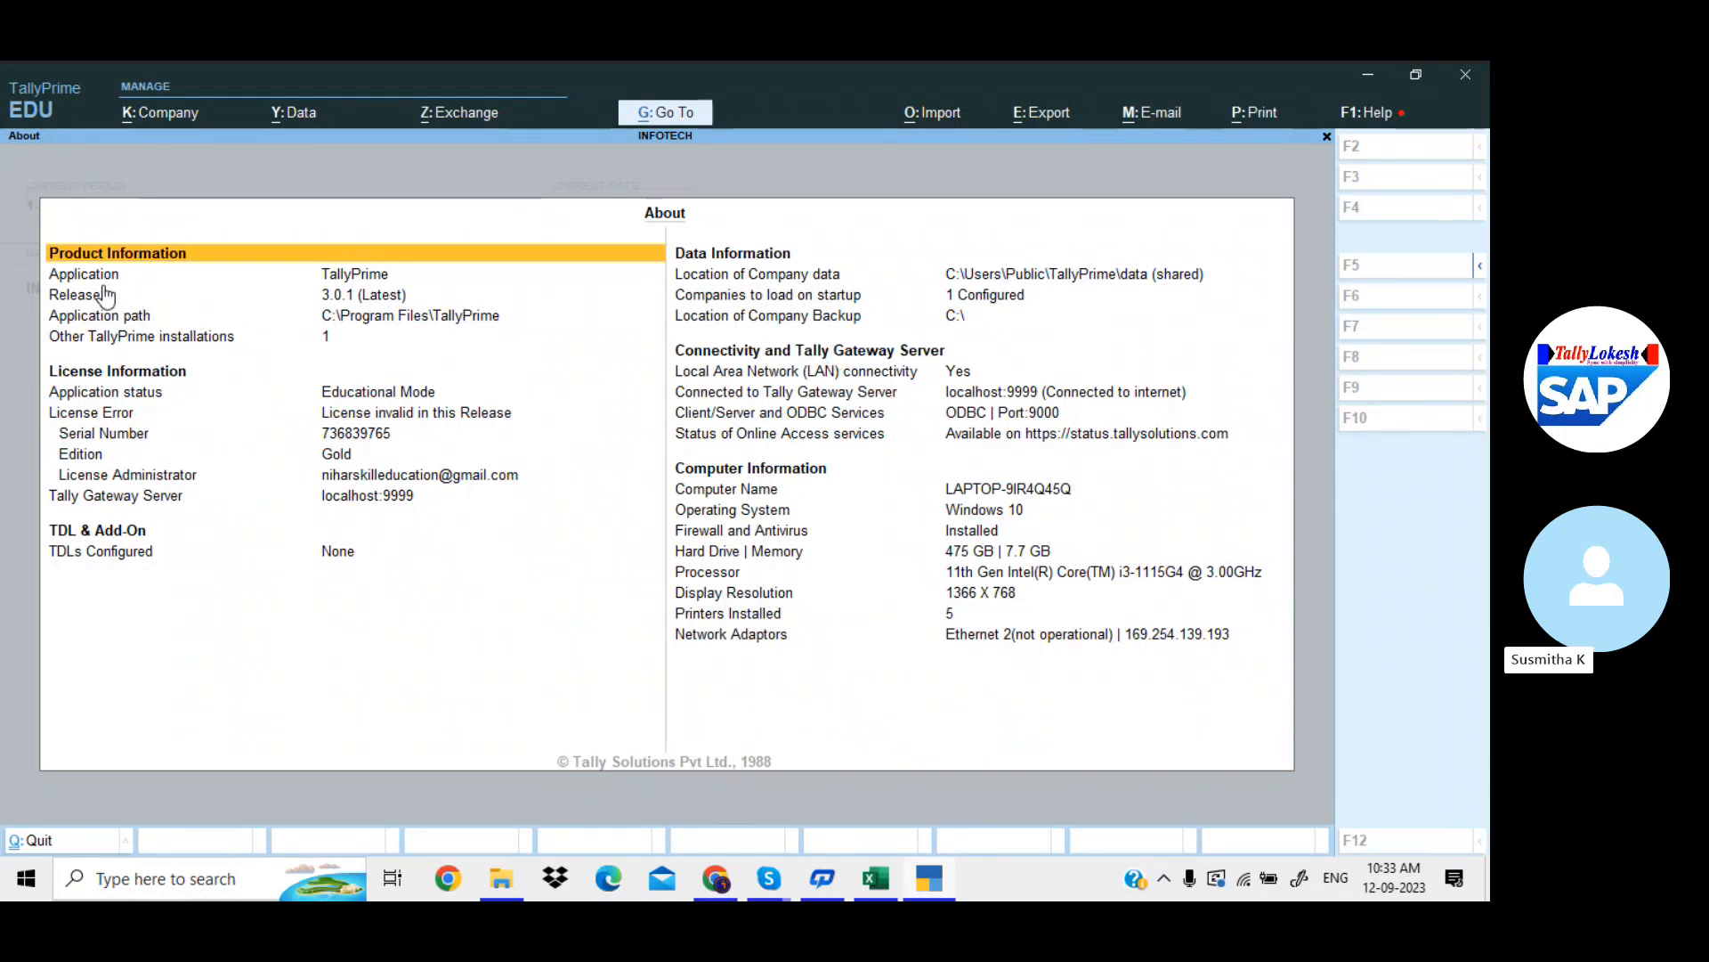
click(364, 299)
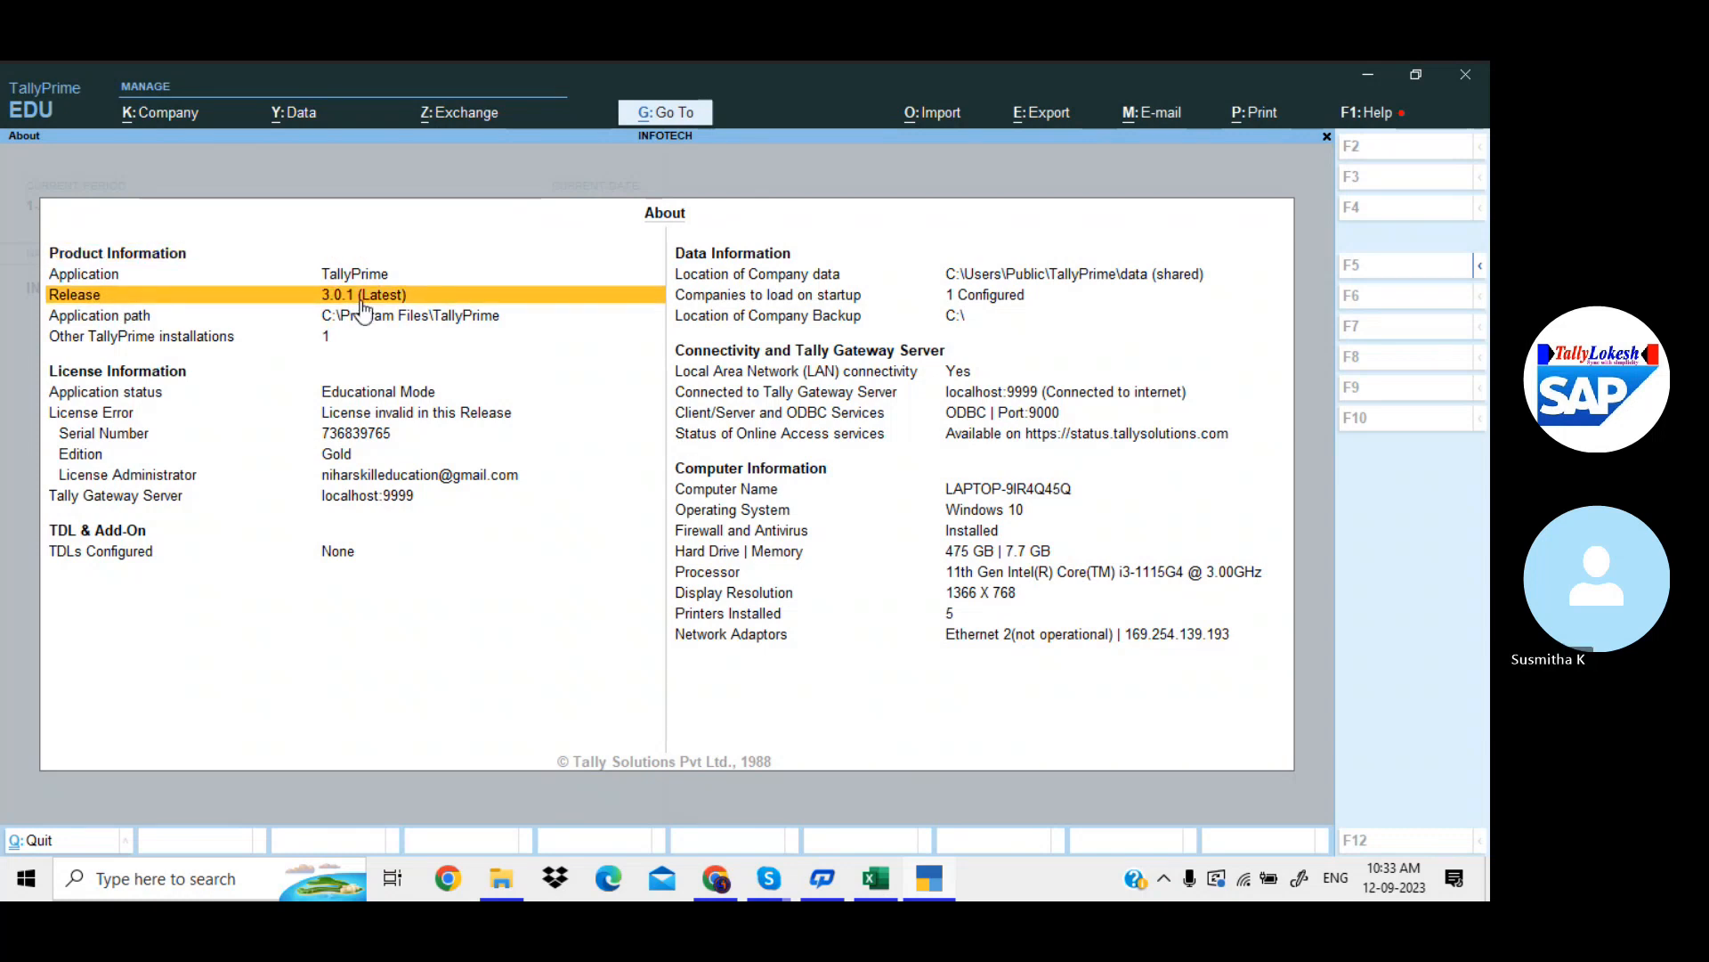
click(361, 301)
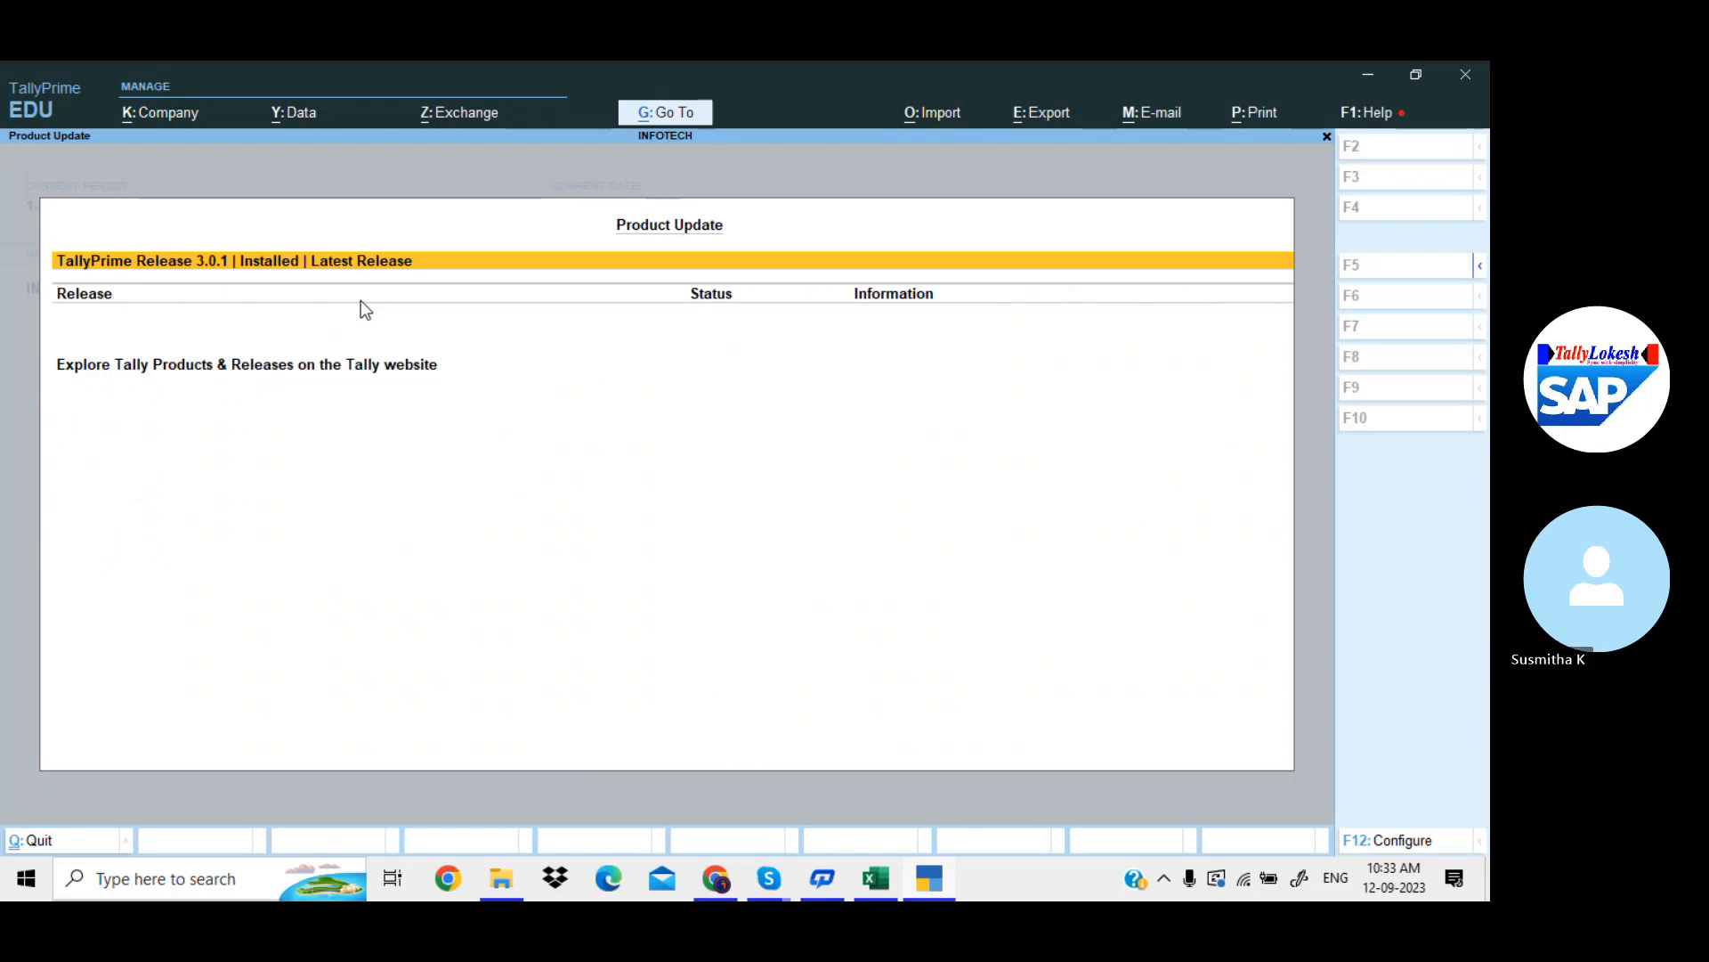
key(Return)
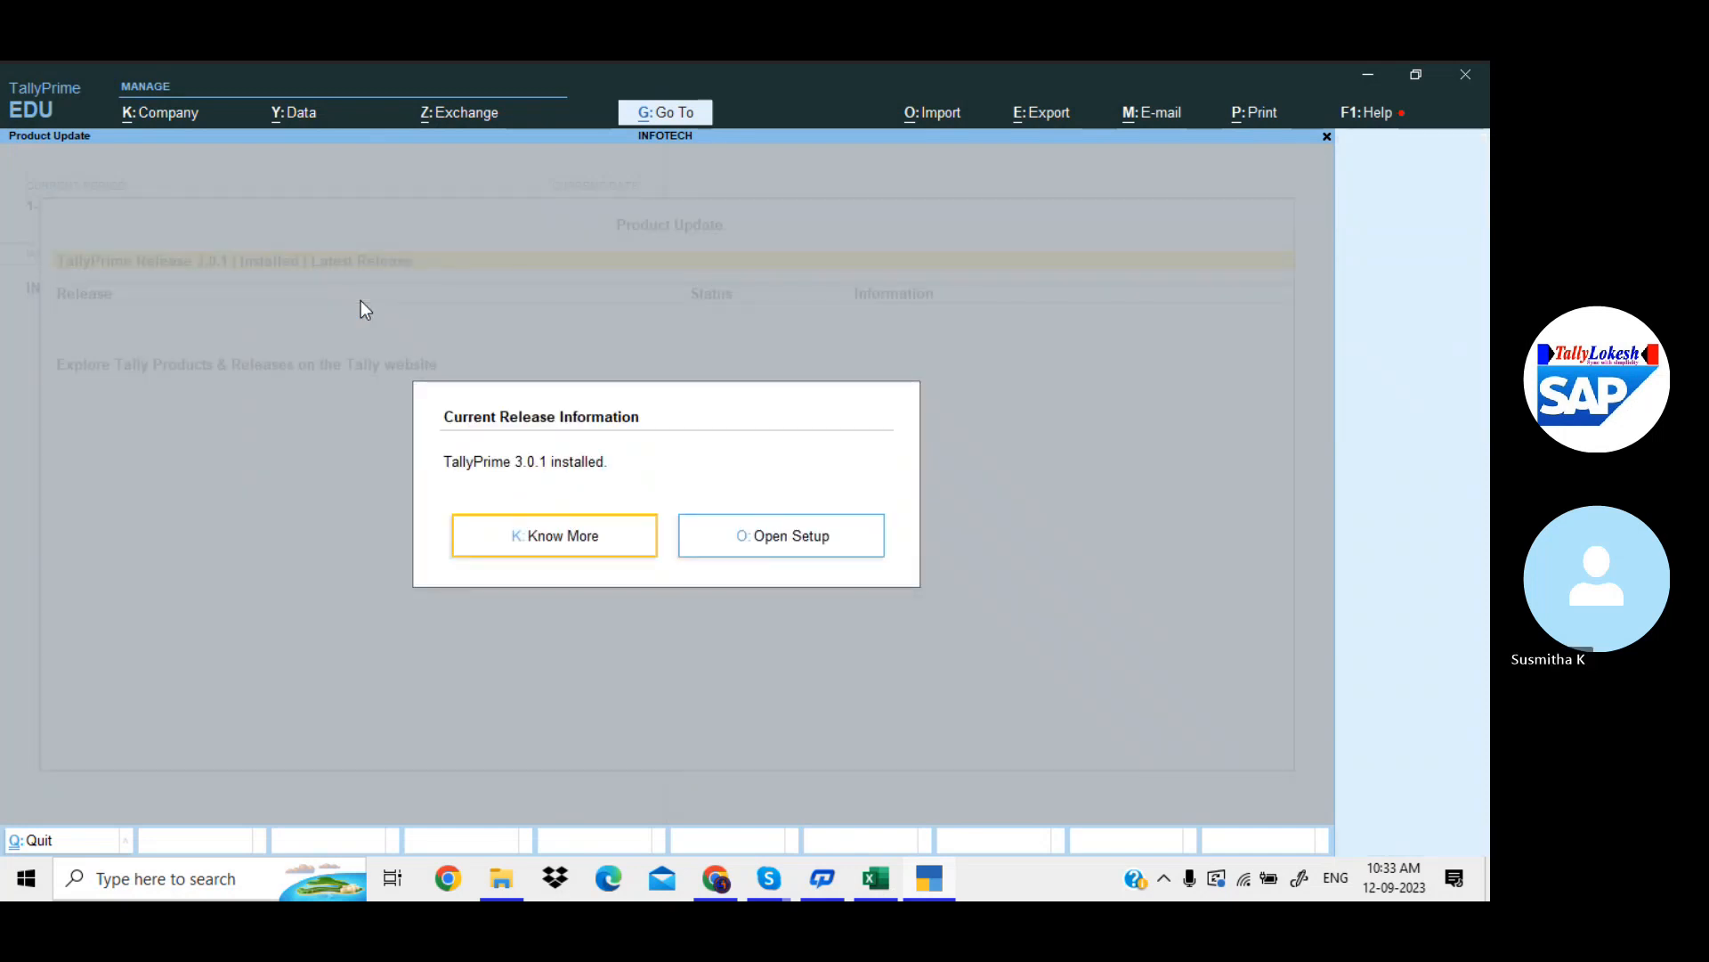
key(Escape)
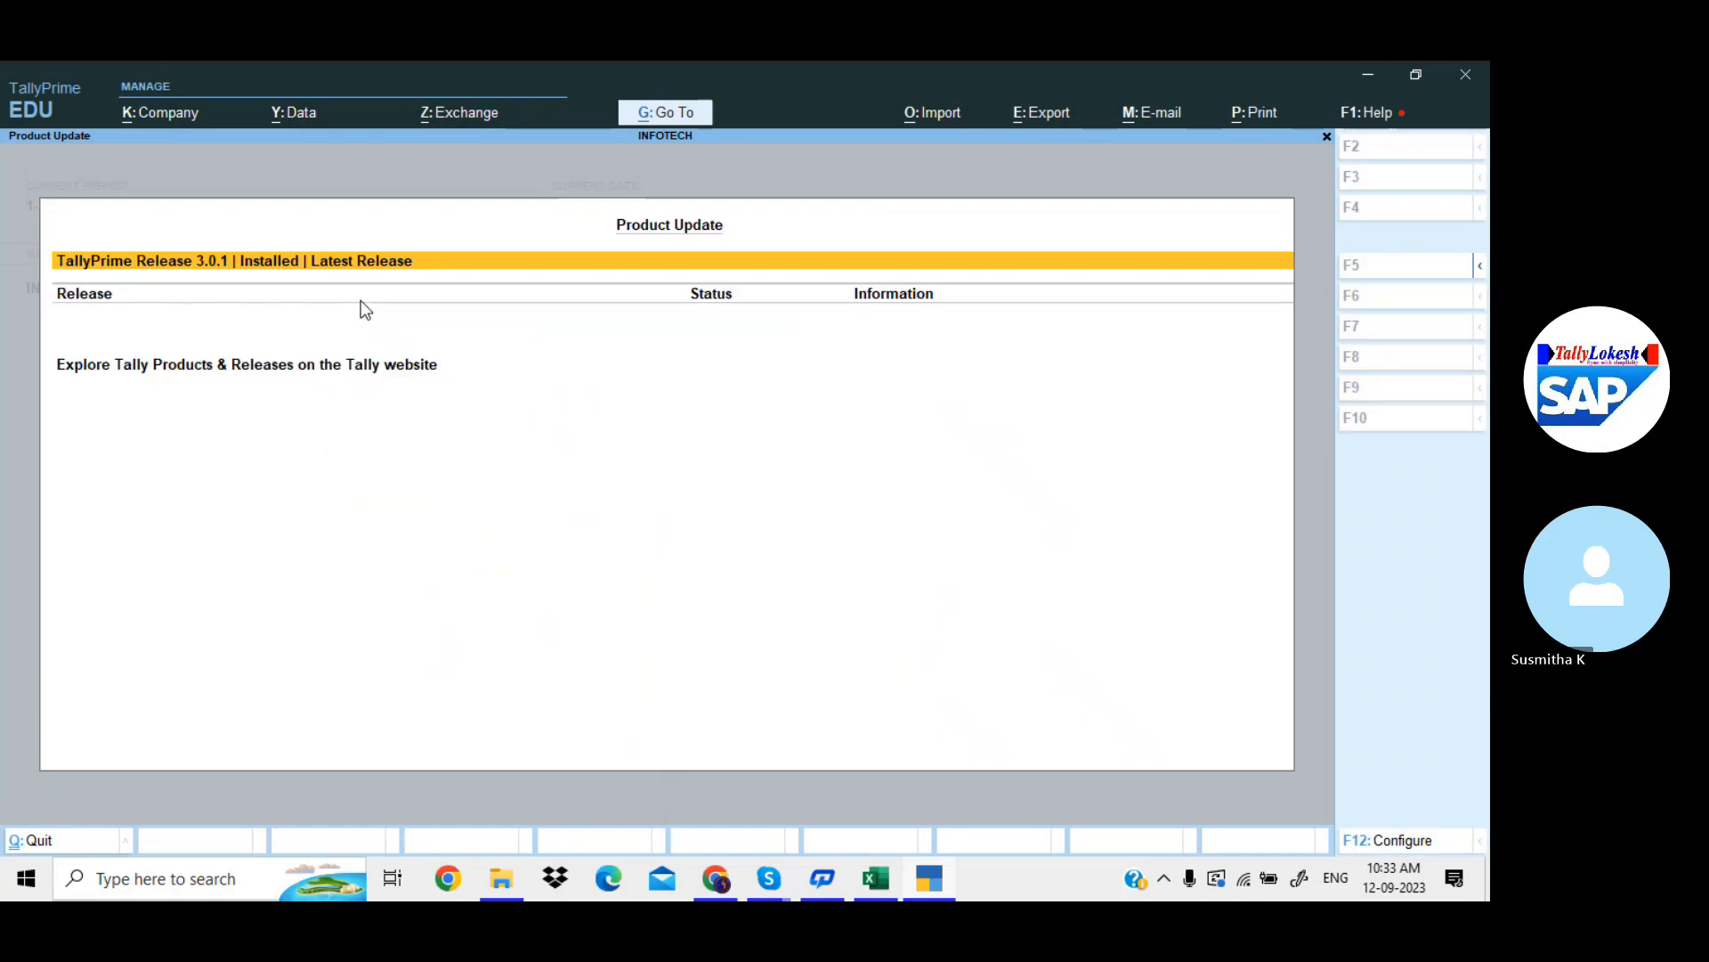
key(Escape)
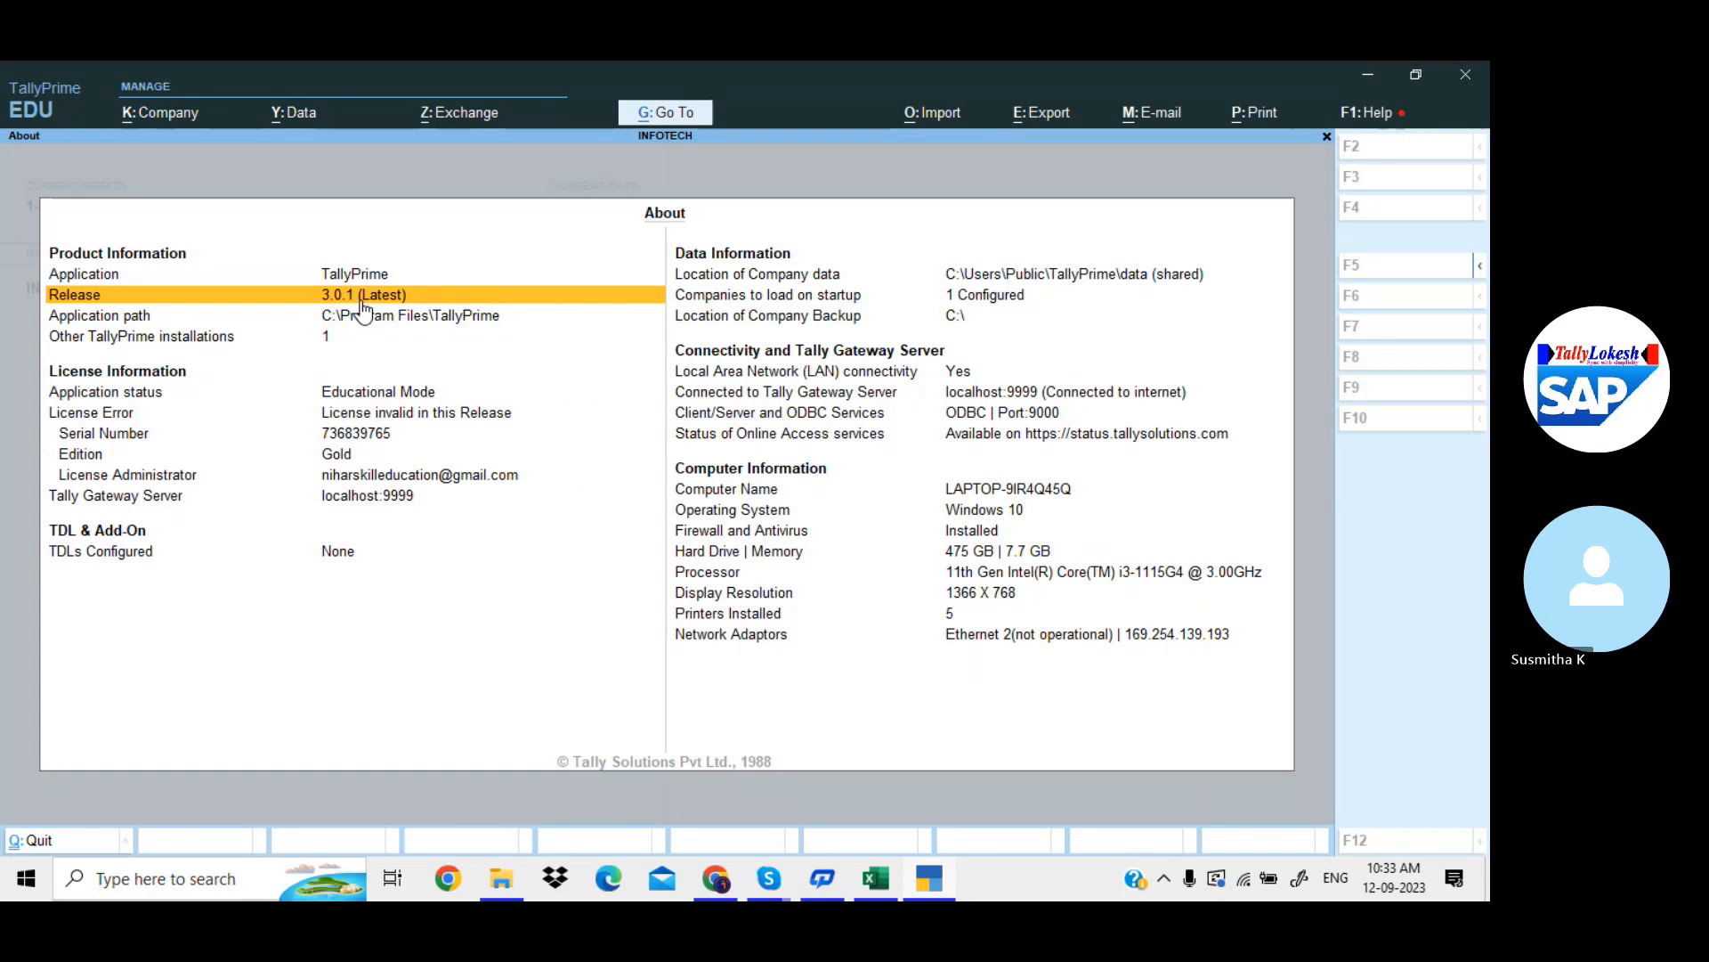
Close the release information, reopen a purchase voucher, and select PRIYA MERCHANTS as the party with PURCHASE as the purchase ledger, leaving receipt details blank
key(Escape)
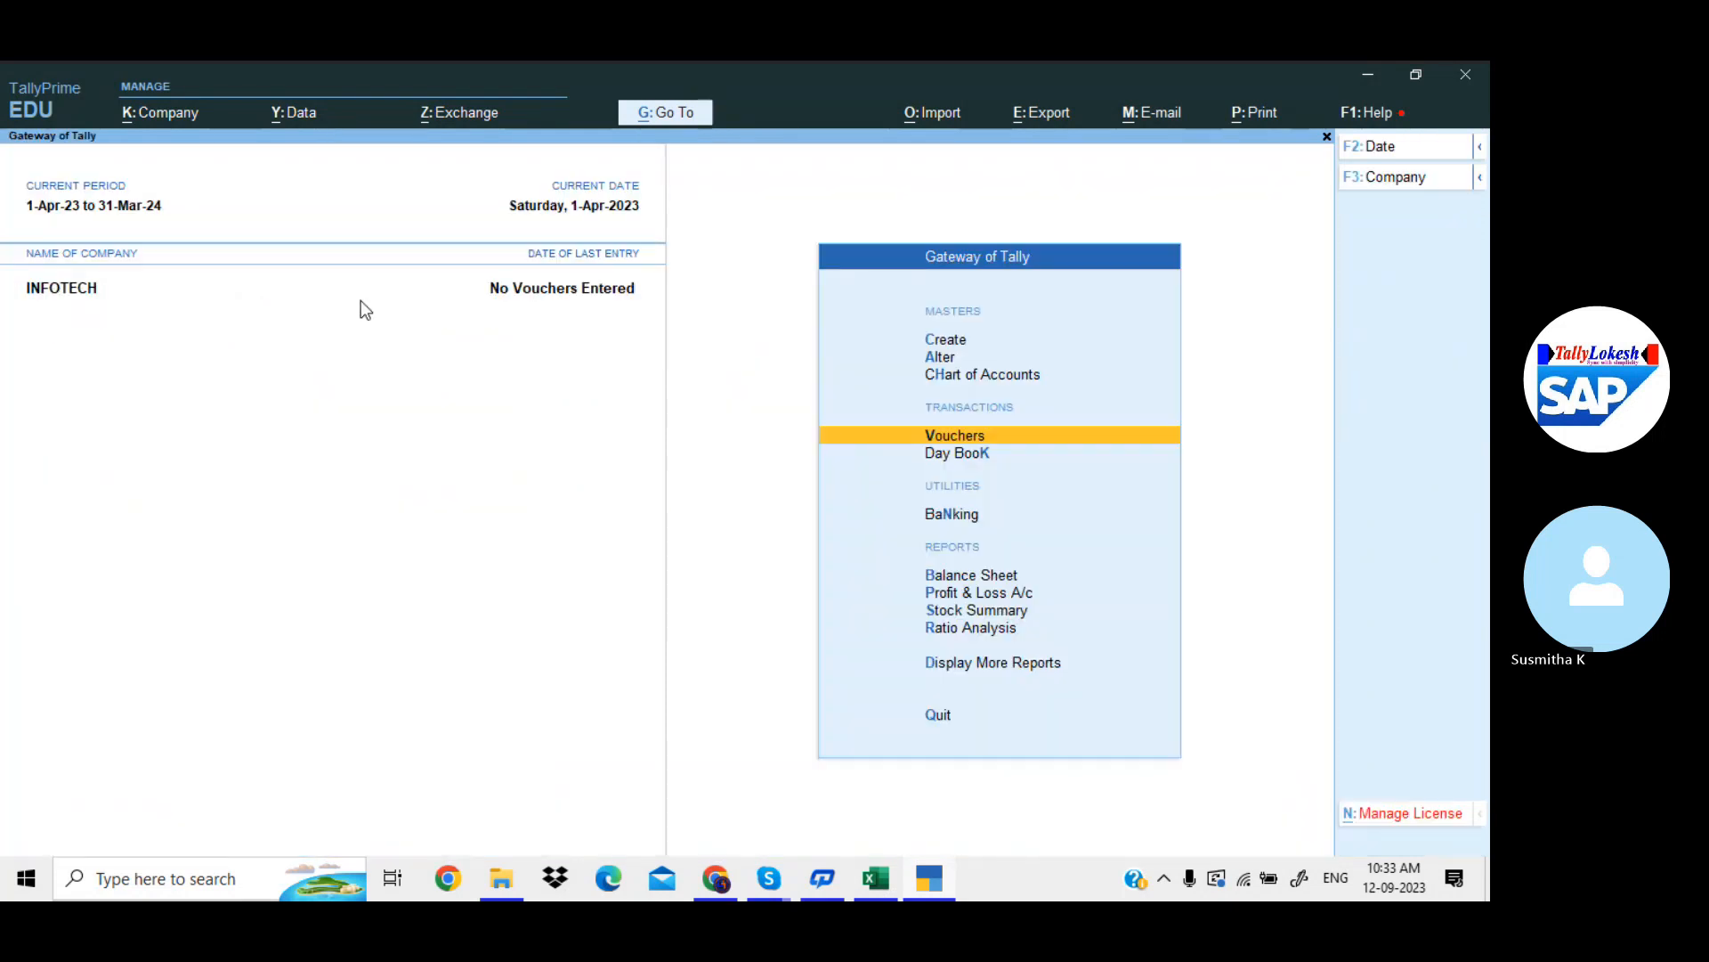
key(Return)
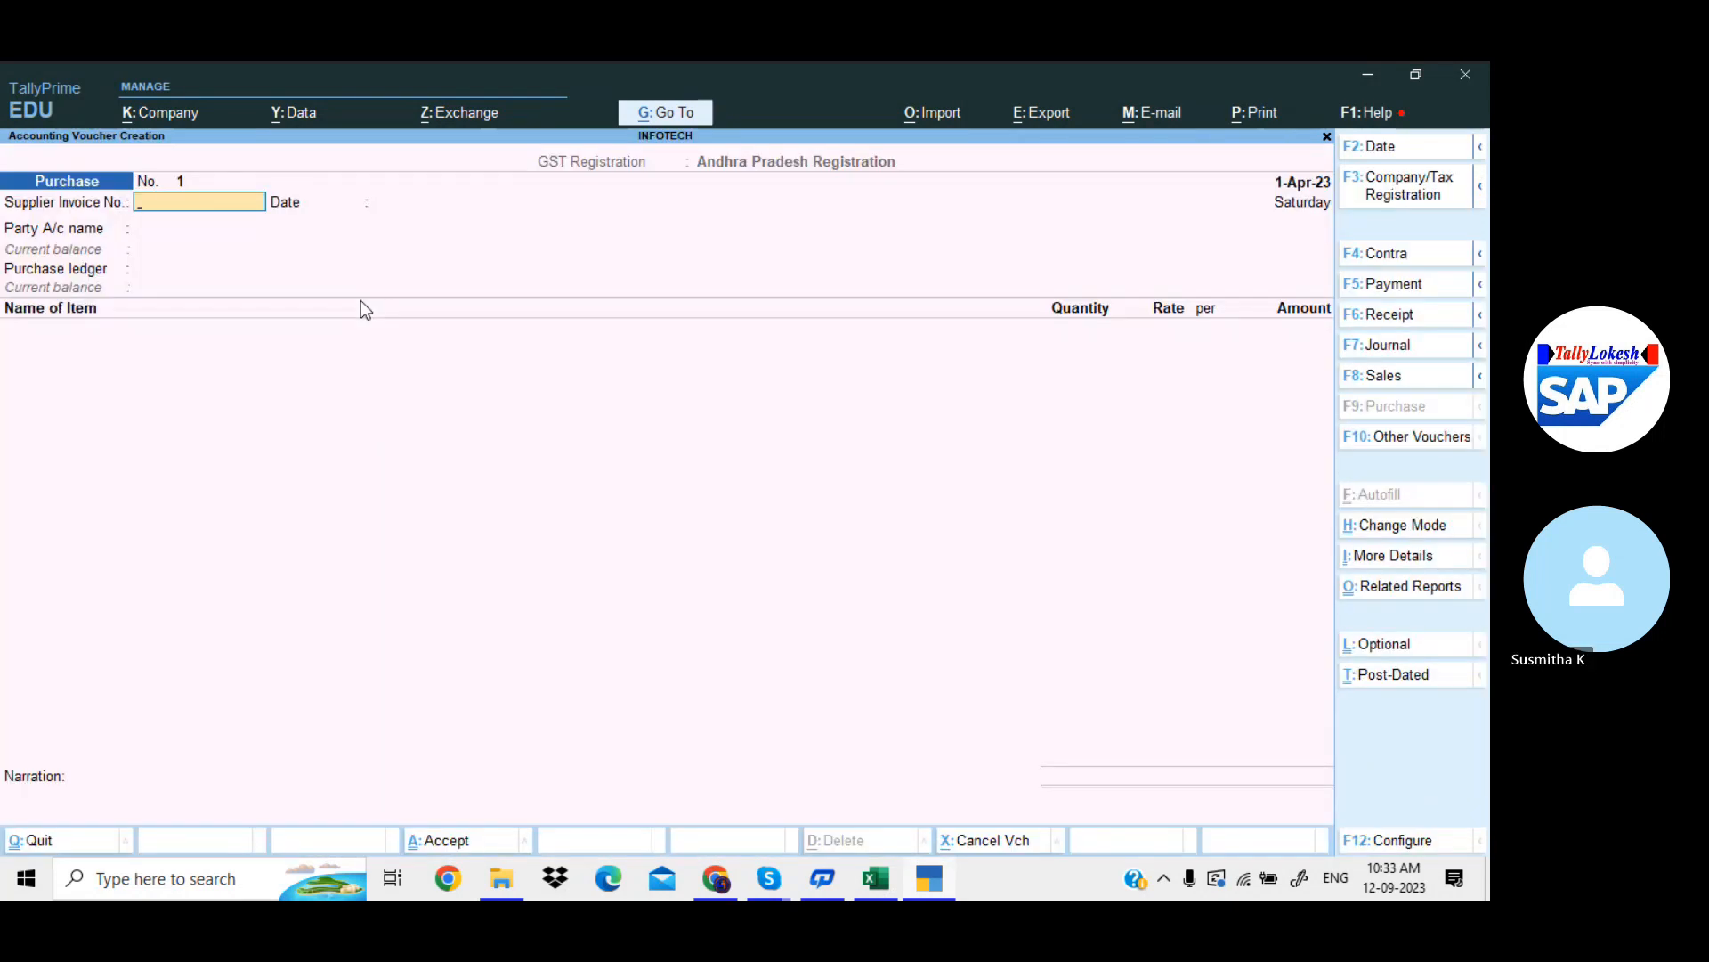
key(Return)
key(Return)
key(Down)
key(Return)
key(Return)
key(Return)
key(Return)
key(Return)
key(Return)
key(Return)
key(Return)
key(Return)
key(Return)
key(Return)
key(Return)
key(Return)
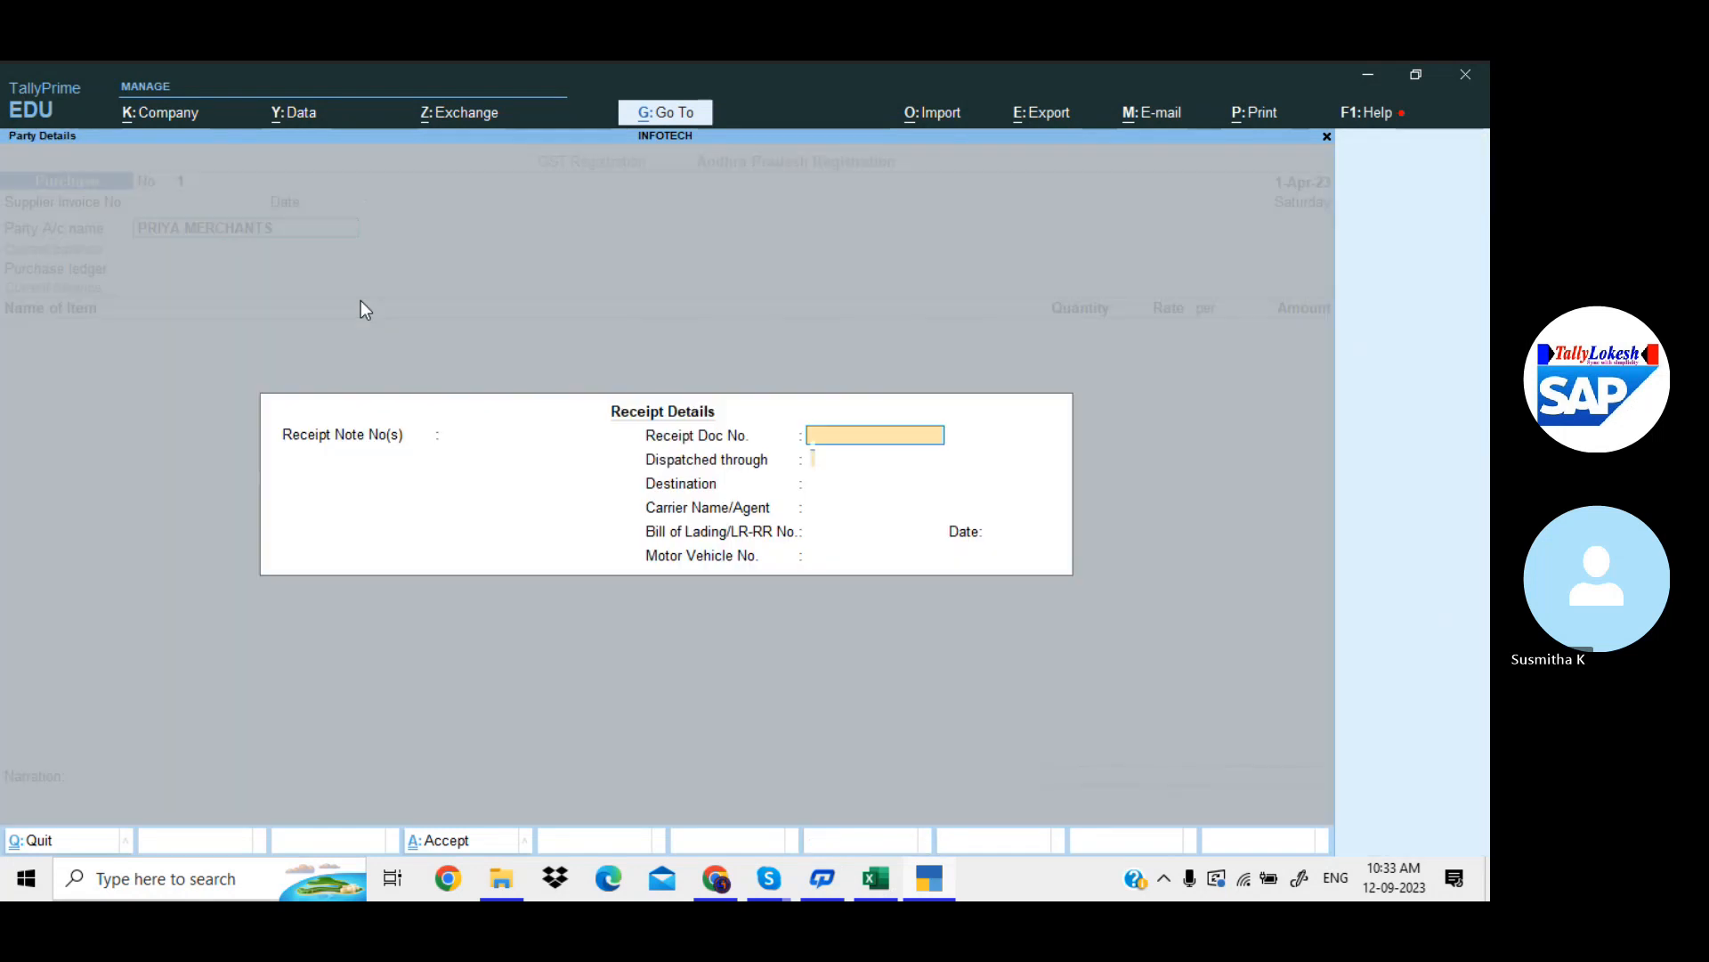
key(Return)
key(Return)
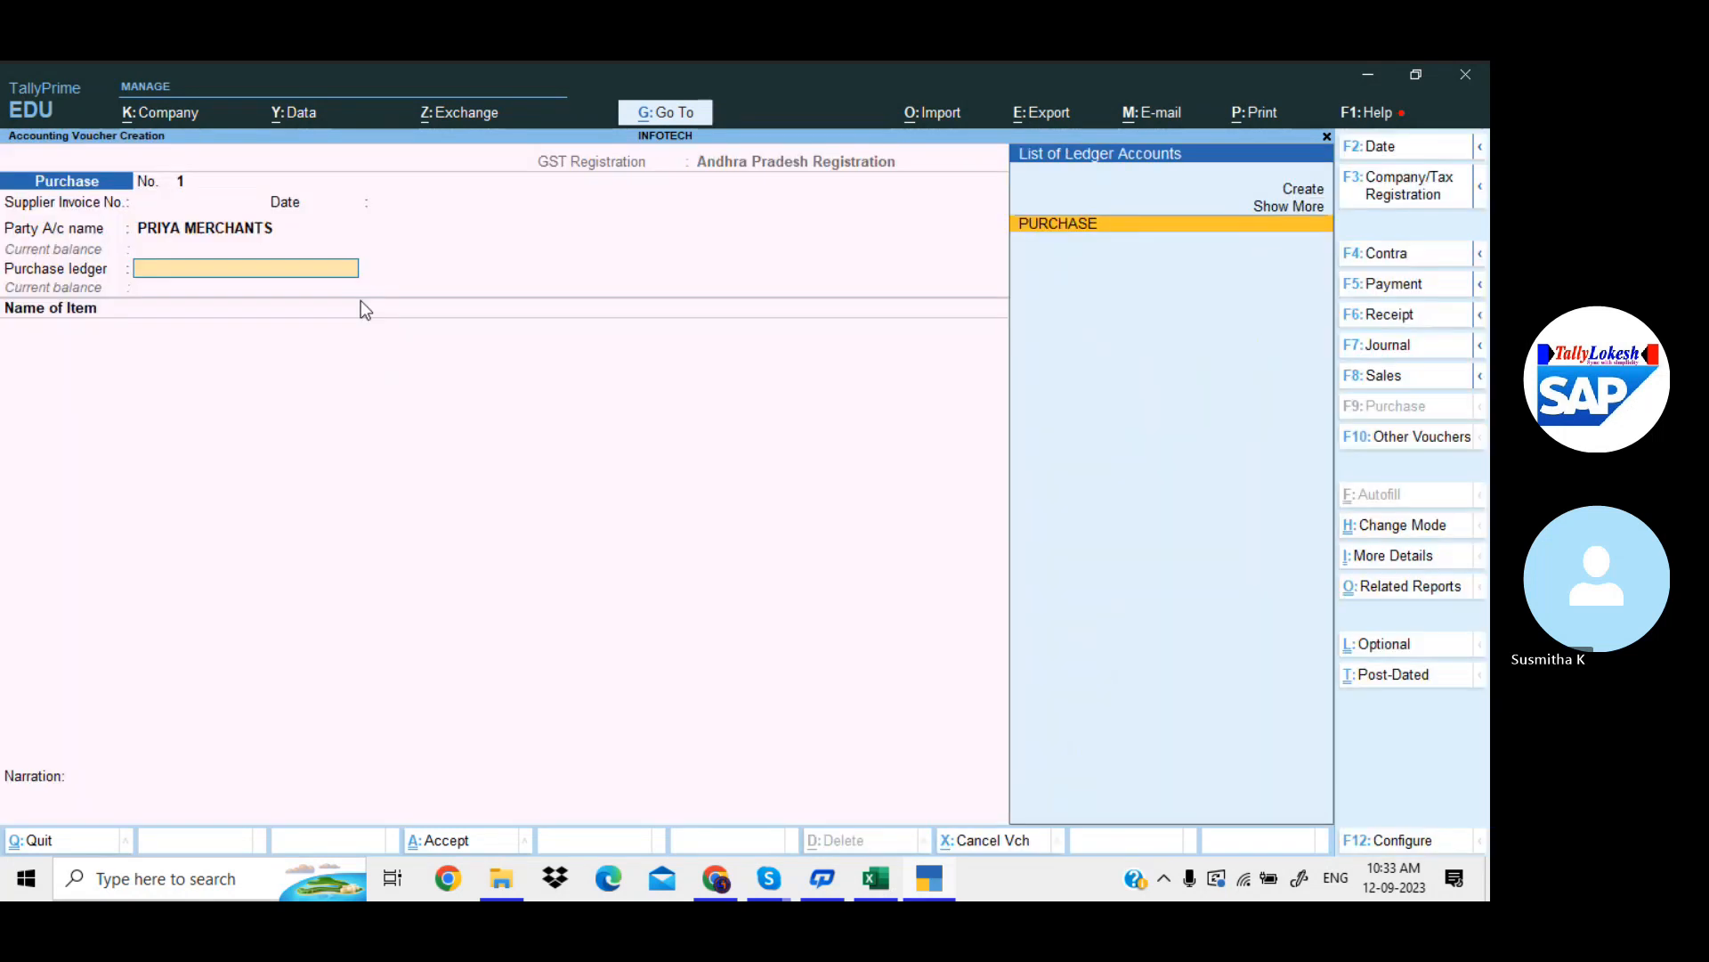
key(Return)
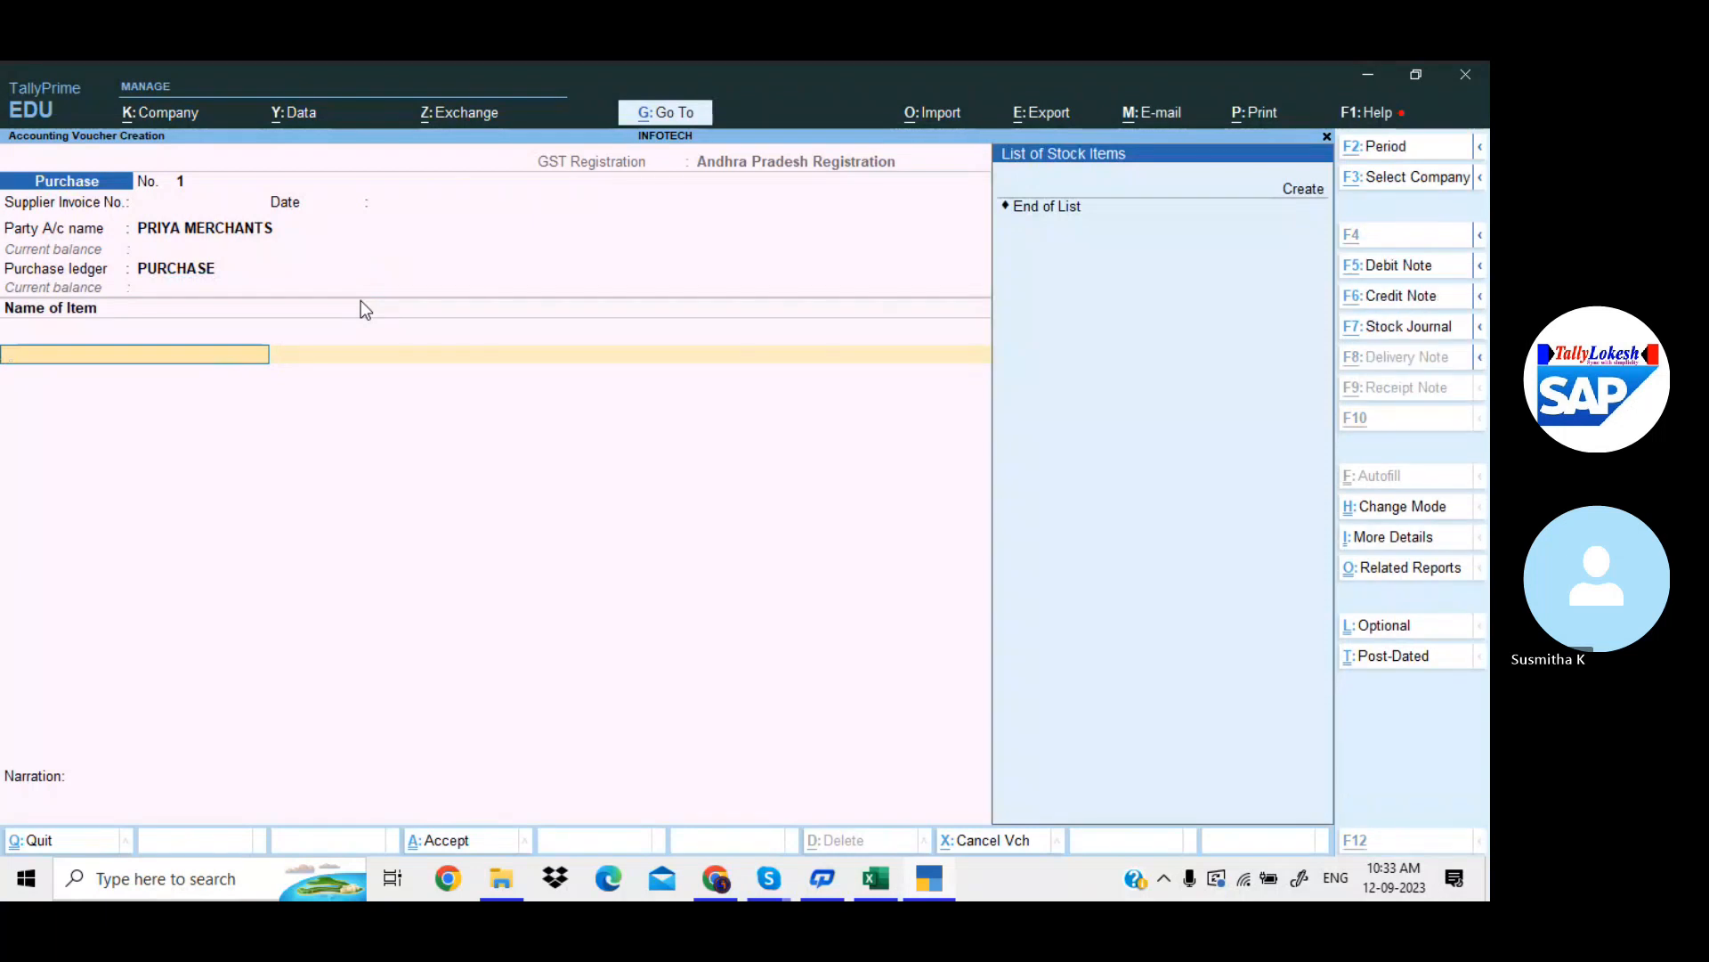
Start a stock item from the voucher's item line, named Hp Laptop, under Primary with no category
key(alt+c)
text(Hp Lap)
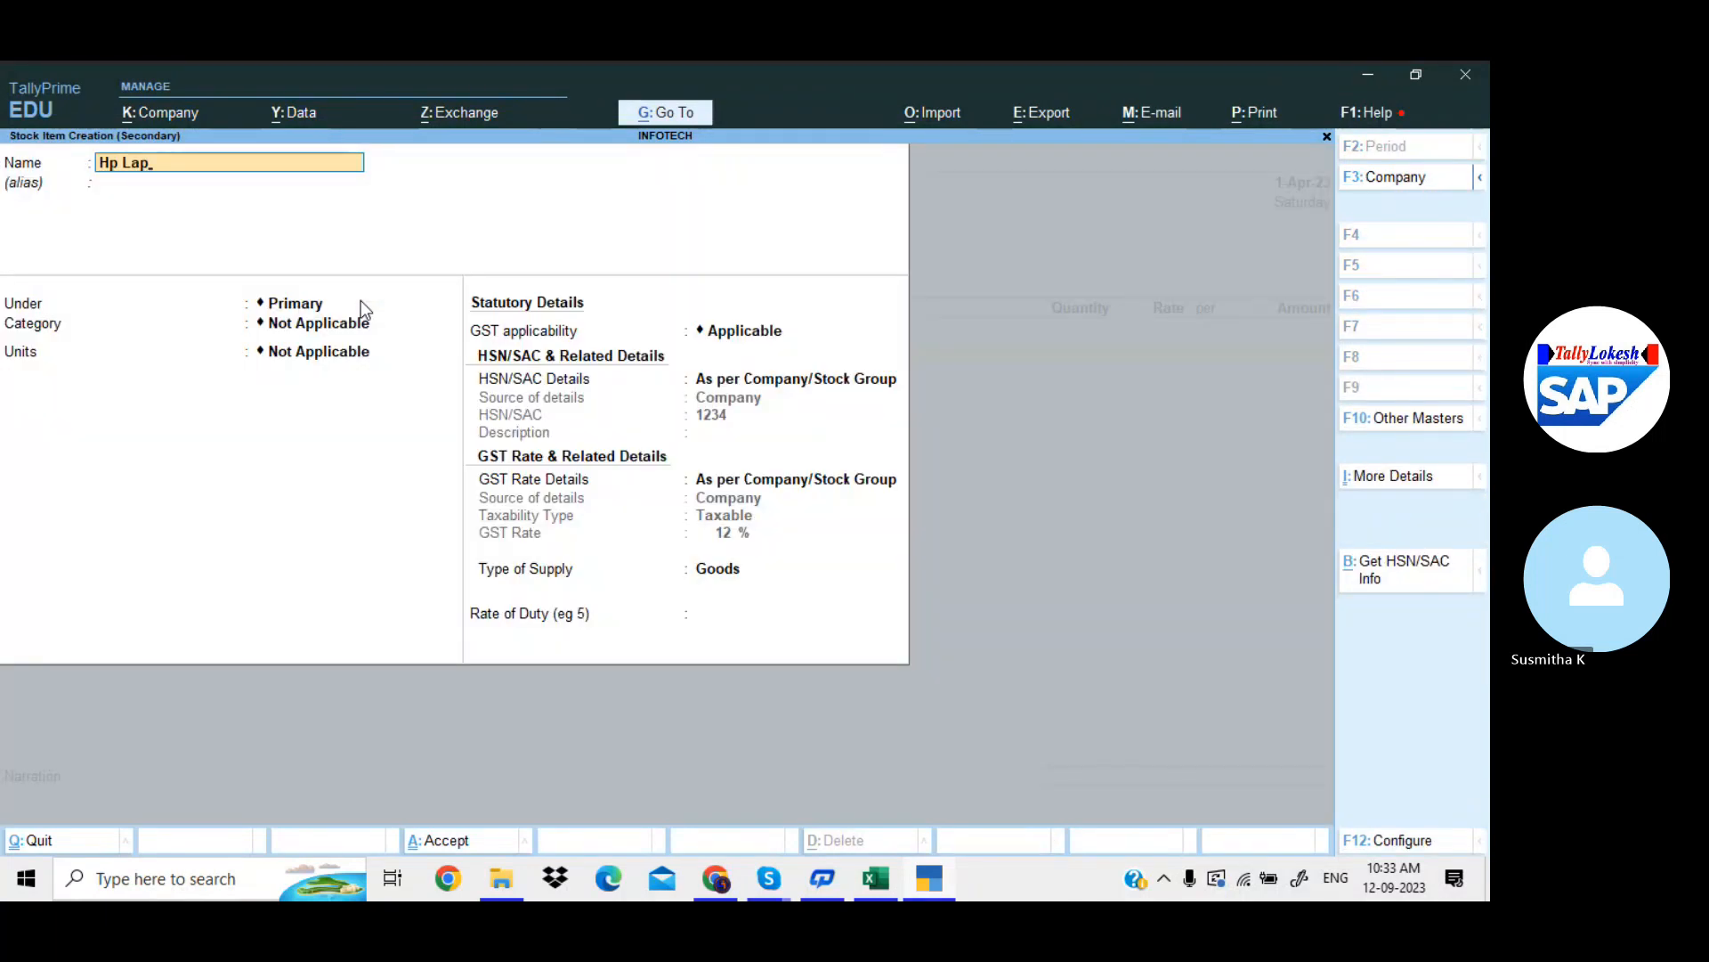
text(top)
key(Return)
key(Return)
key(Return)
key(Return)
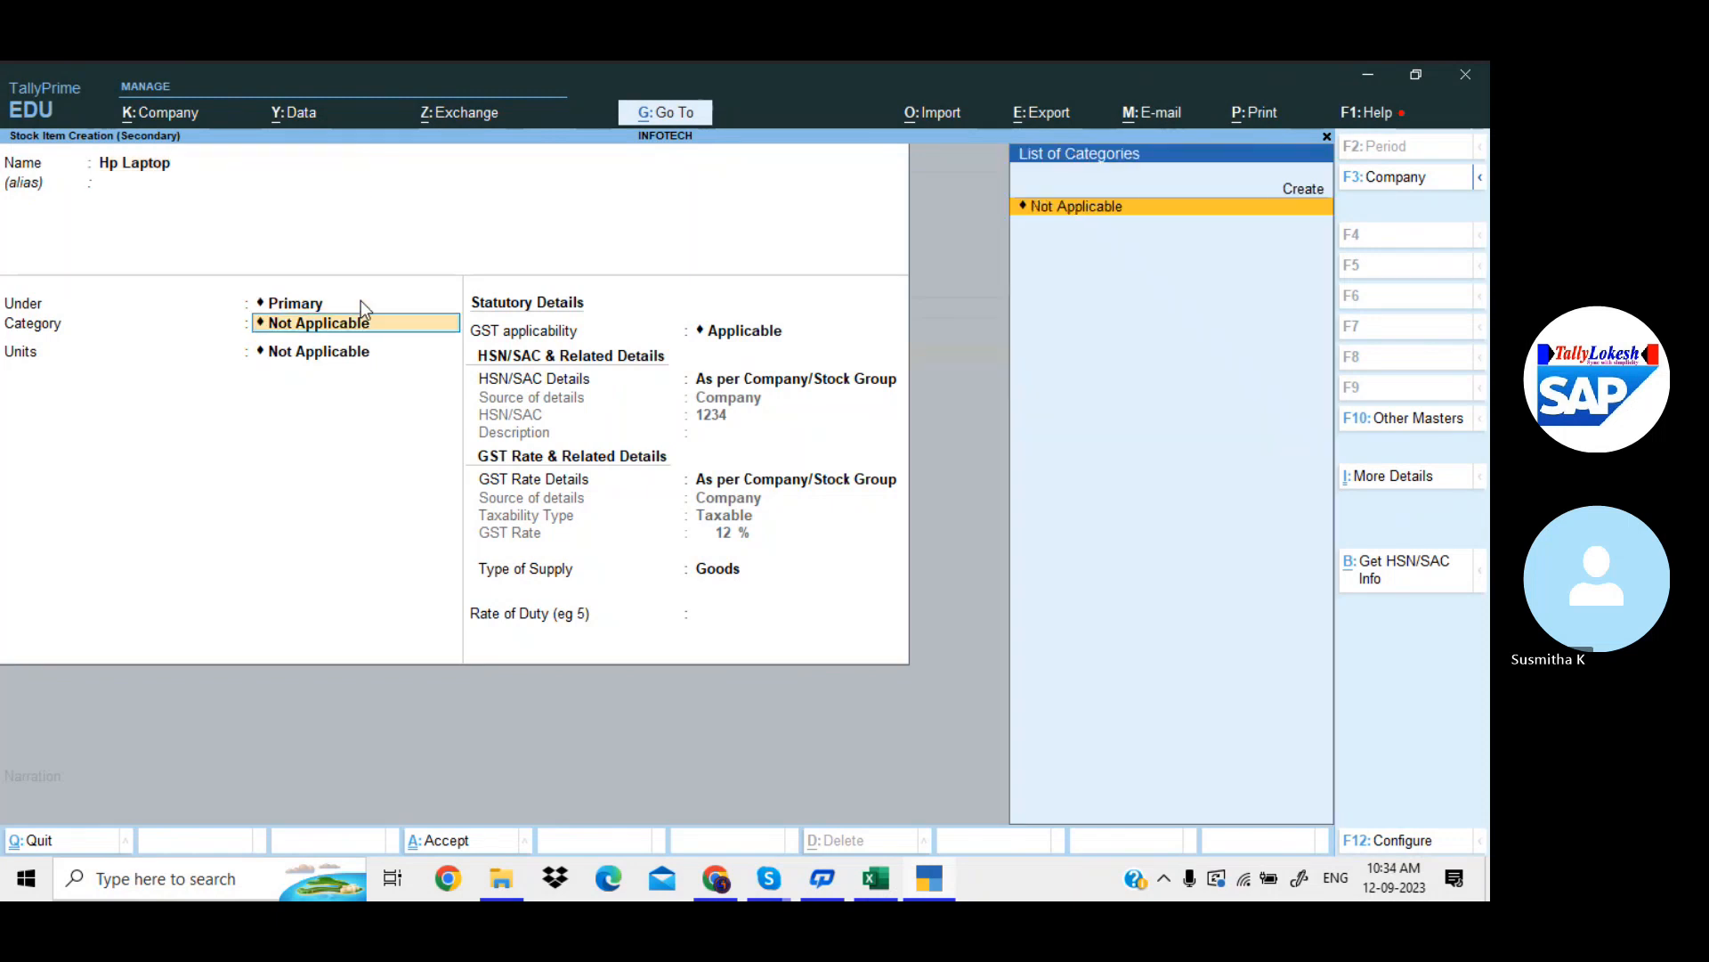
Create a simple unit with symbol nos, unit quantity code NOS-NUMBERS and 0 decimal places for the Hp Laptop item
key(alt+c)
text(nos)
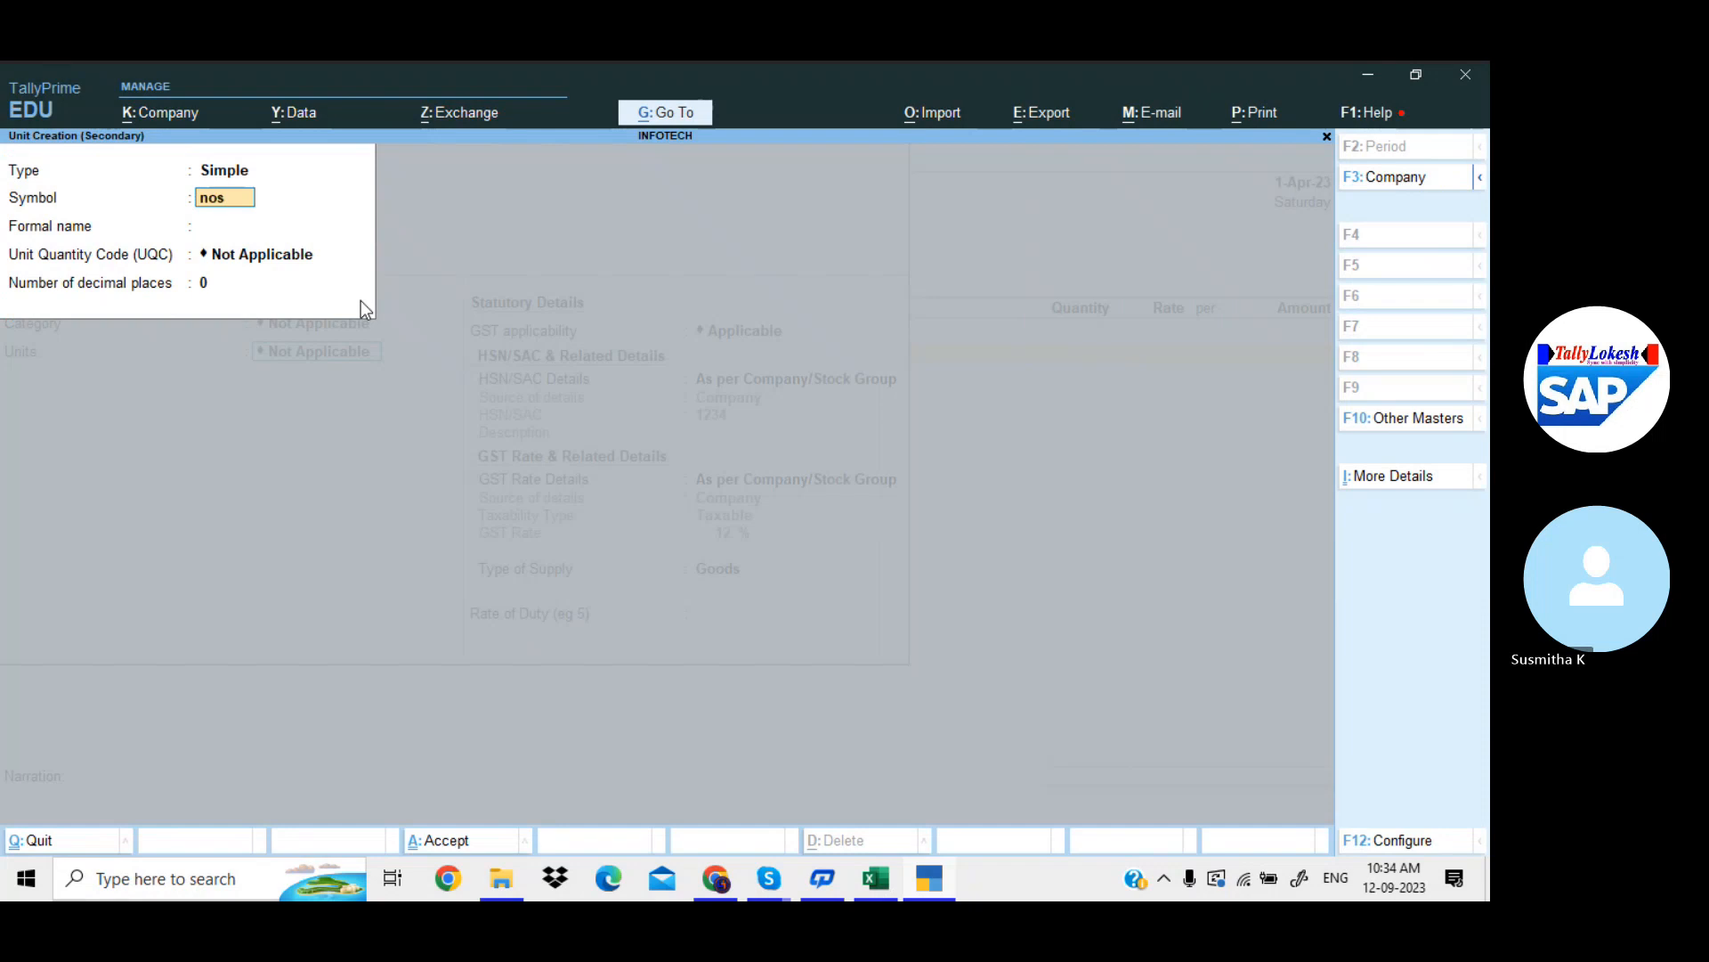
key(Return)
key(Return)
text(no)
key(Return)
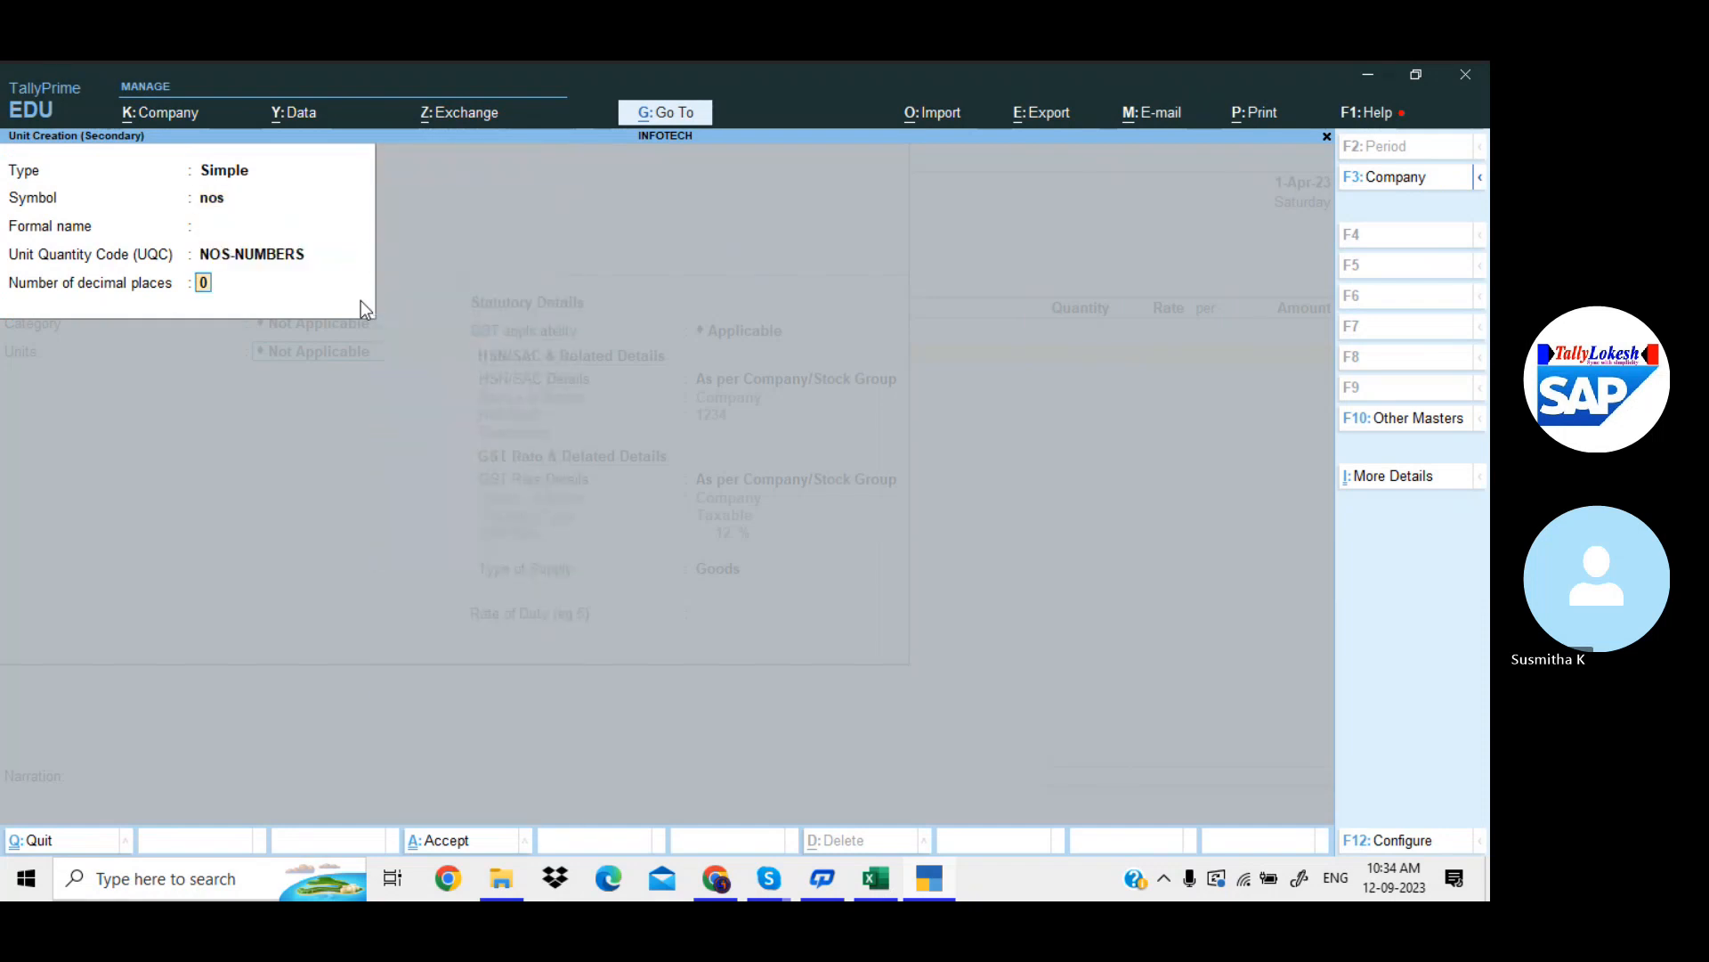
key(Return)
key(Return)
Keep the Hp Laptop's HSN and GST rate details as per company/stock group, with Goods as type of supply, and save it
key(Return)
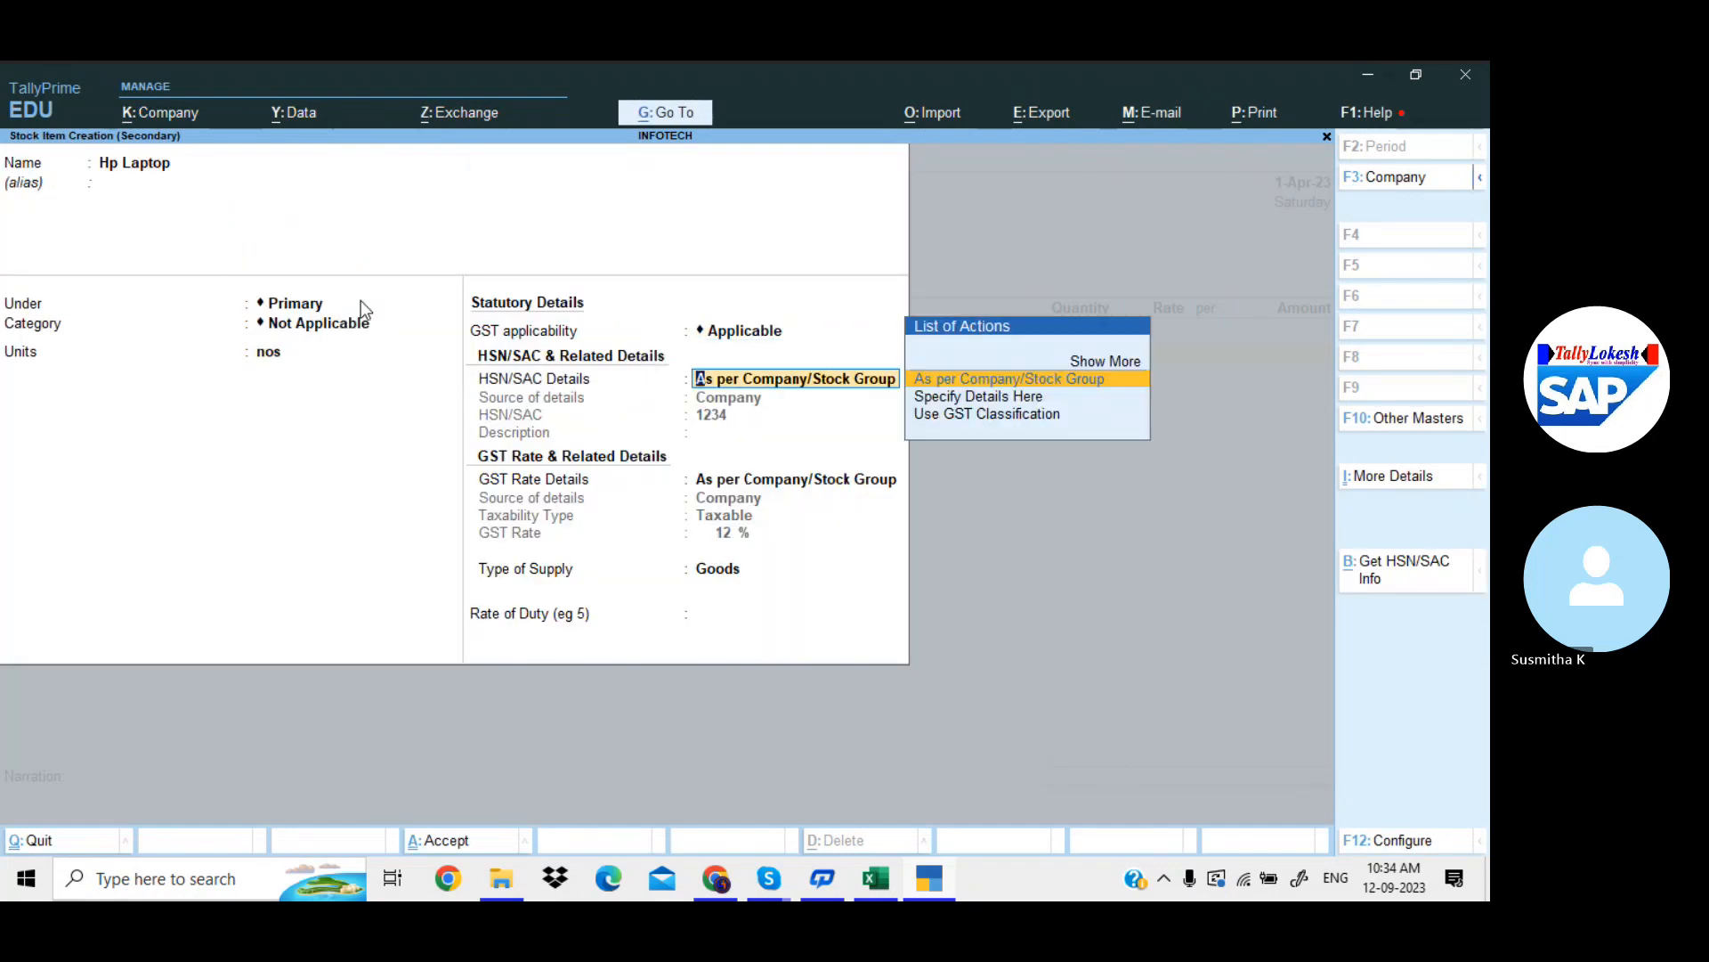
key(Return)
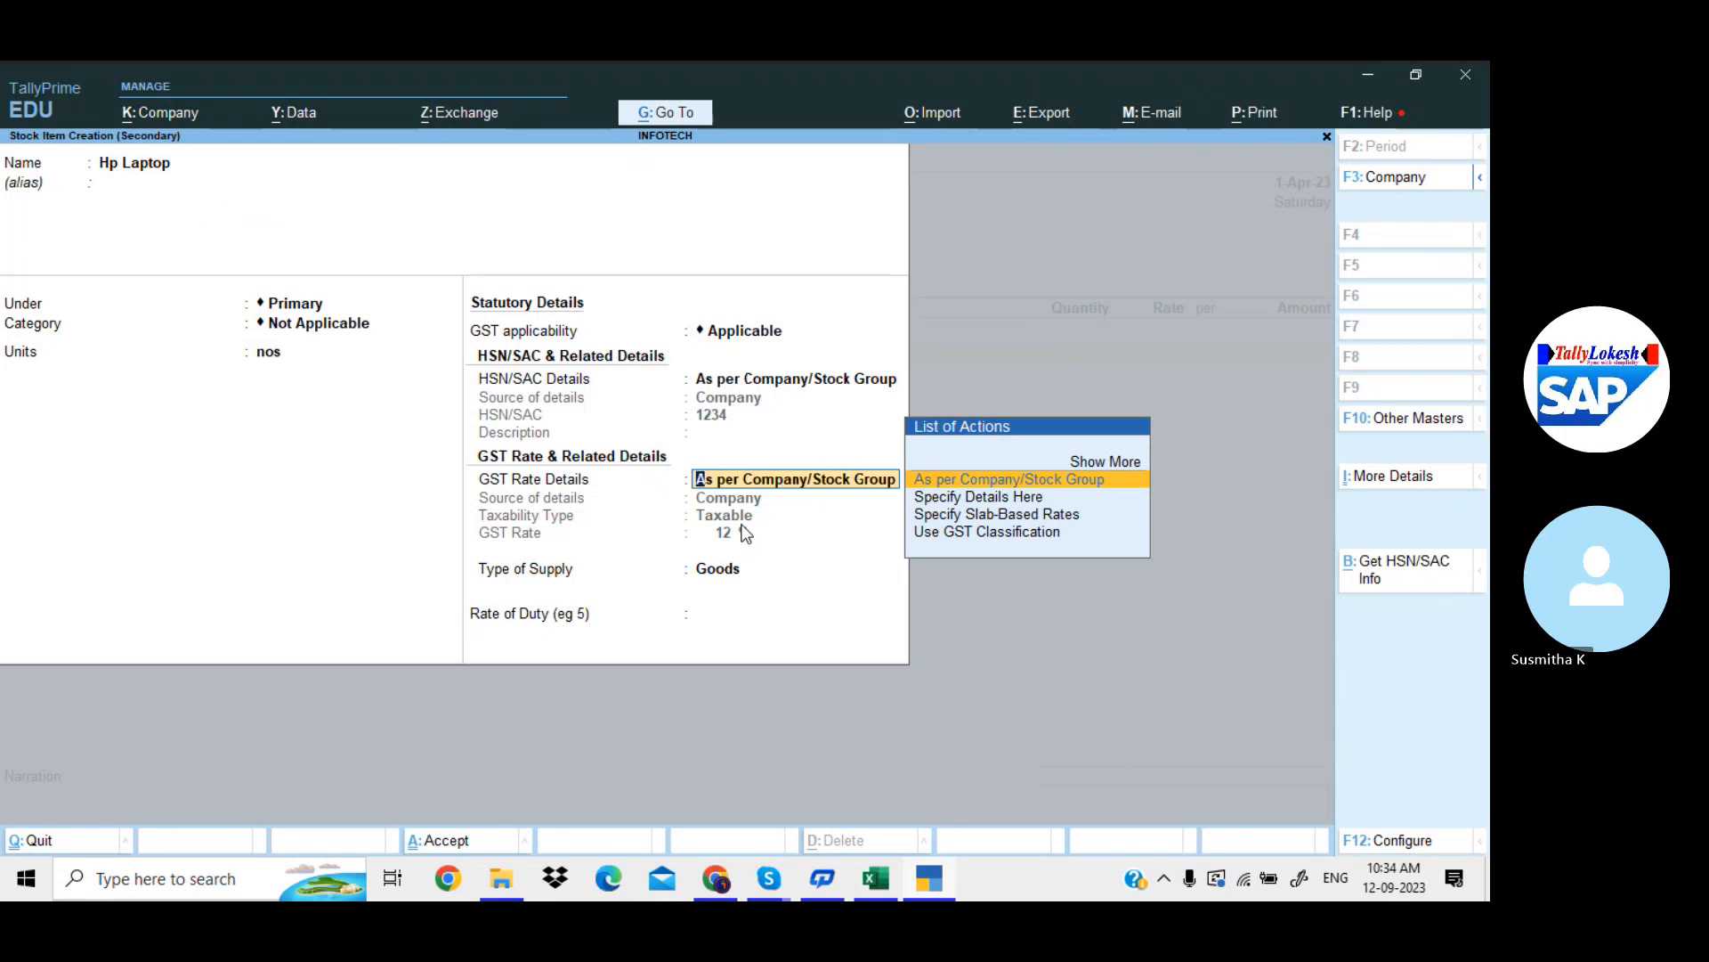
key(Return)
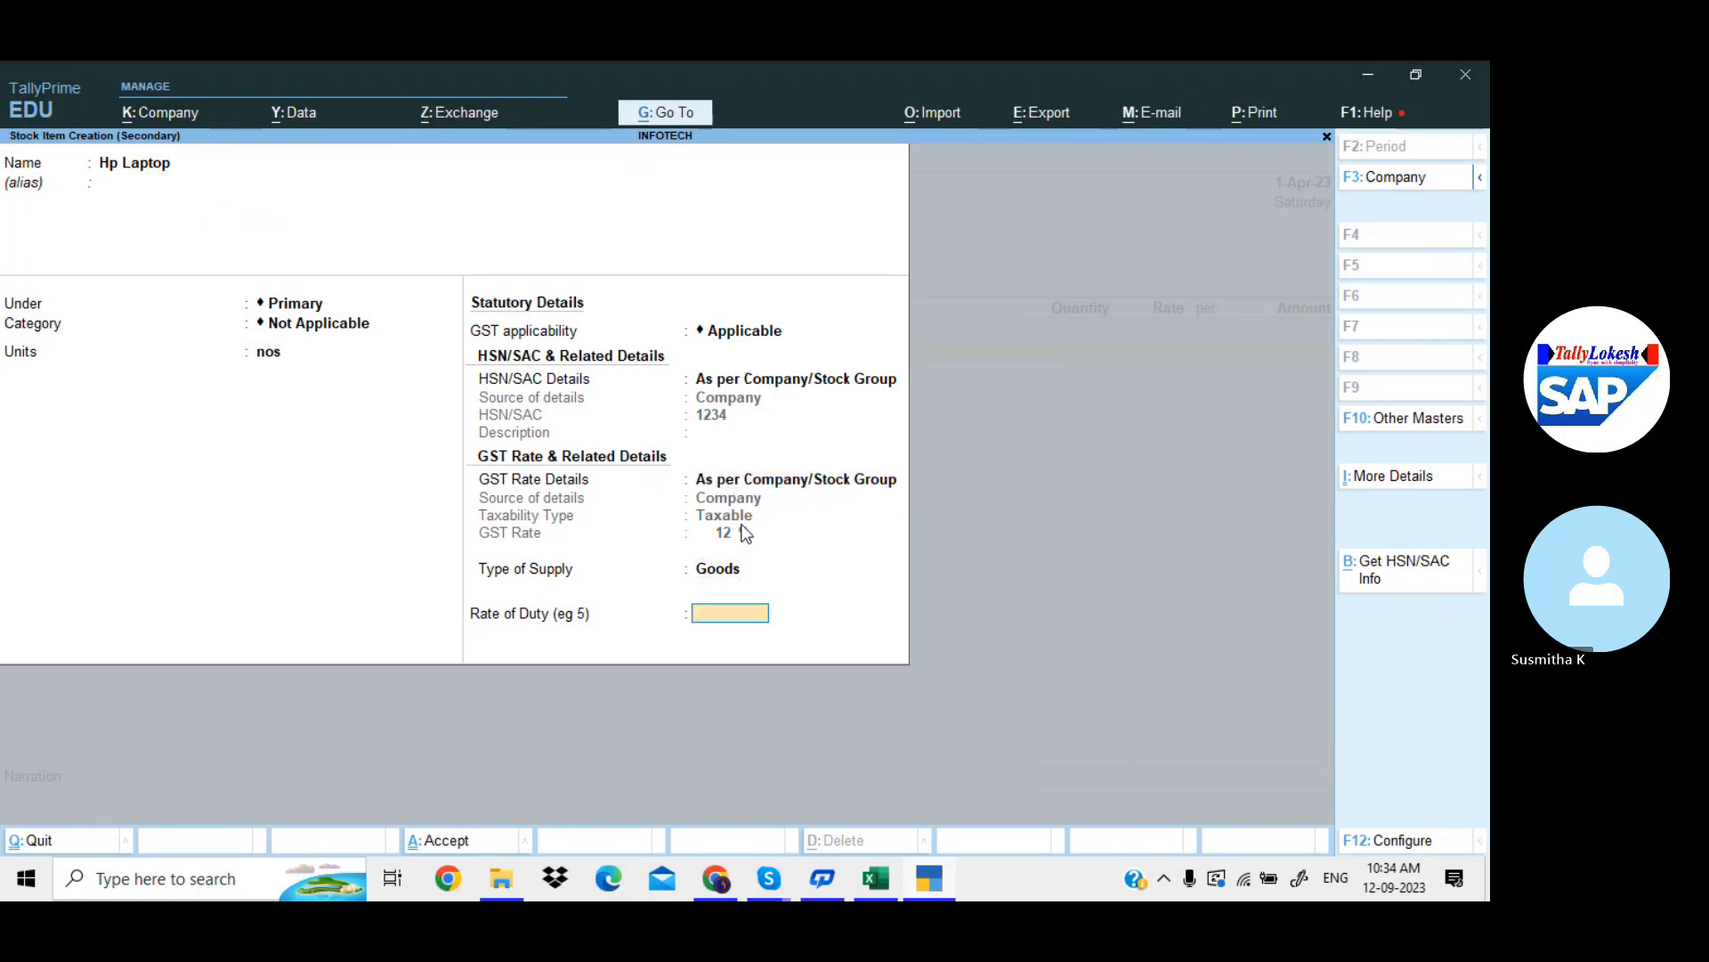
key(Return)
key(Return)
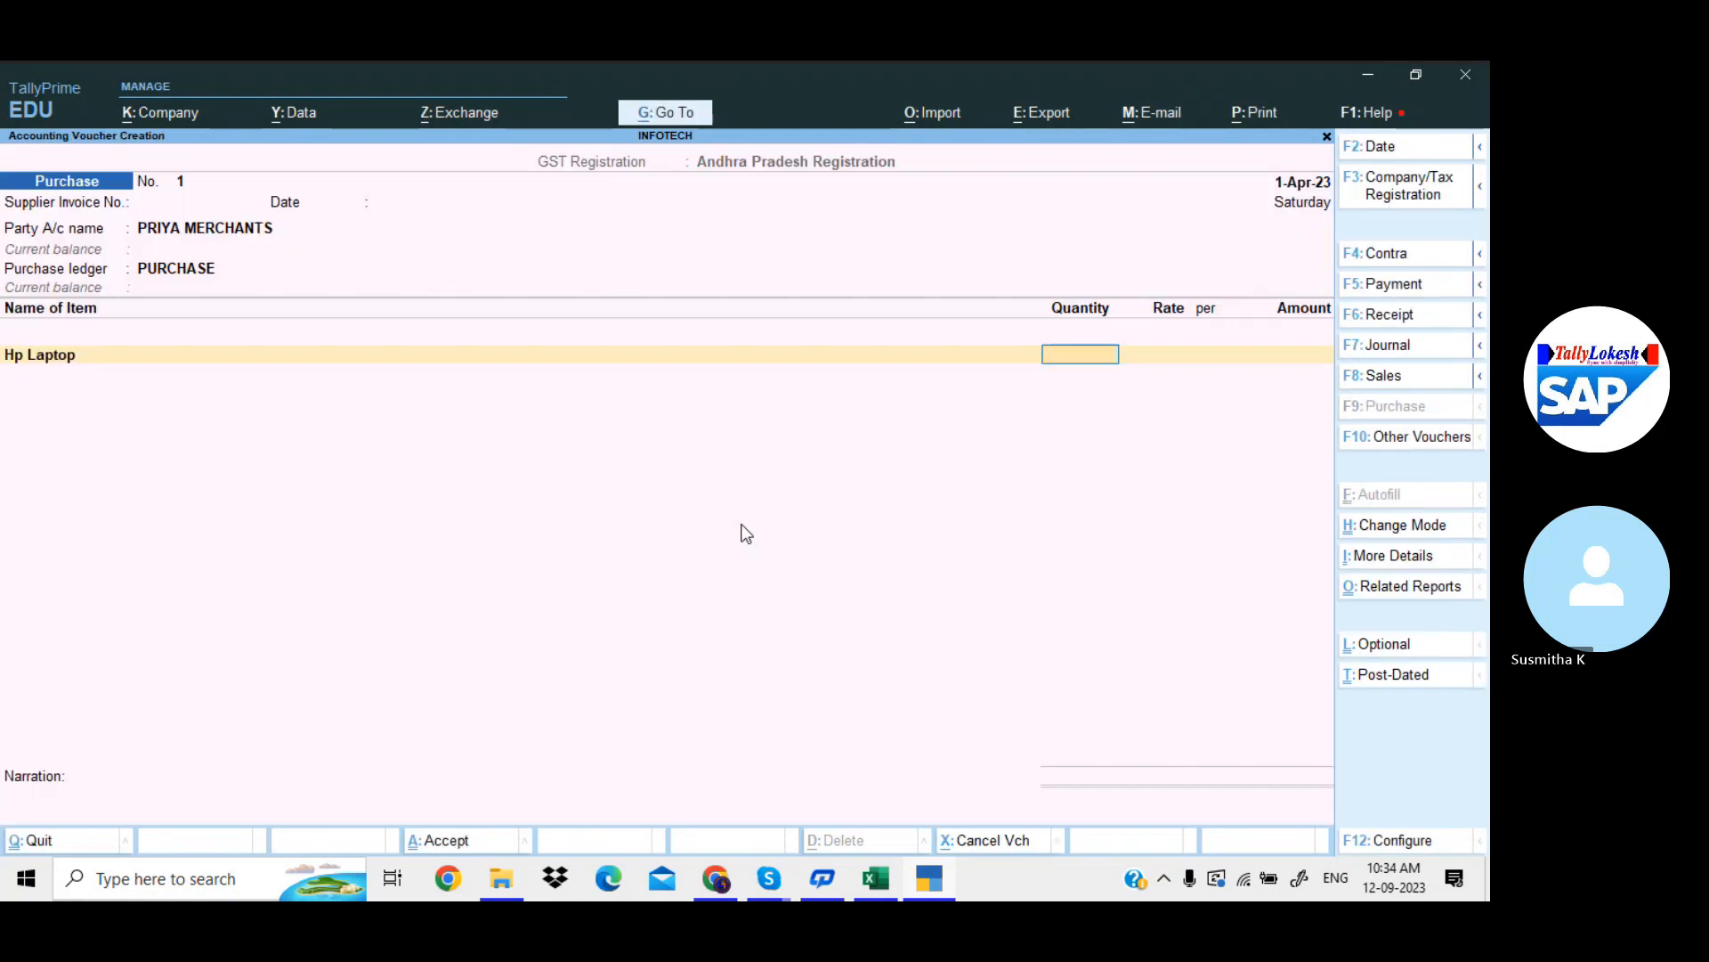
Enter a quantity of 1 nos at a rate of 200 for Hp Laptop in the voucher
text(1)
key(Return)
text(200)
key(Return)
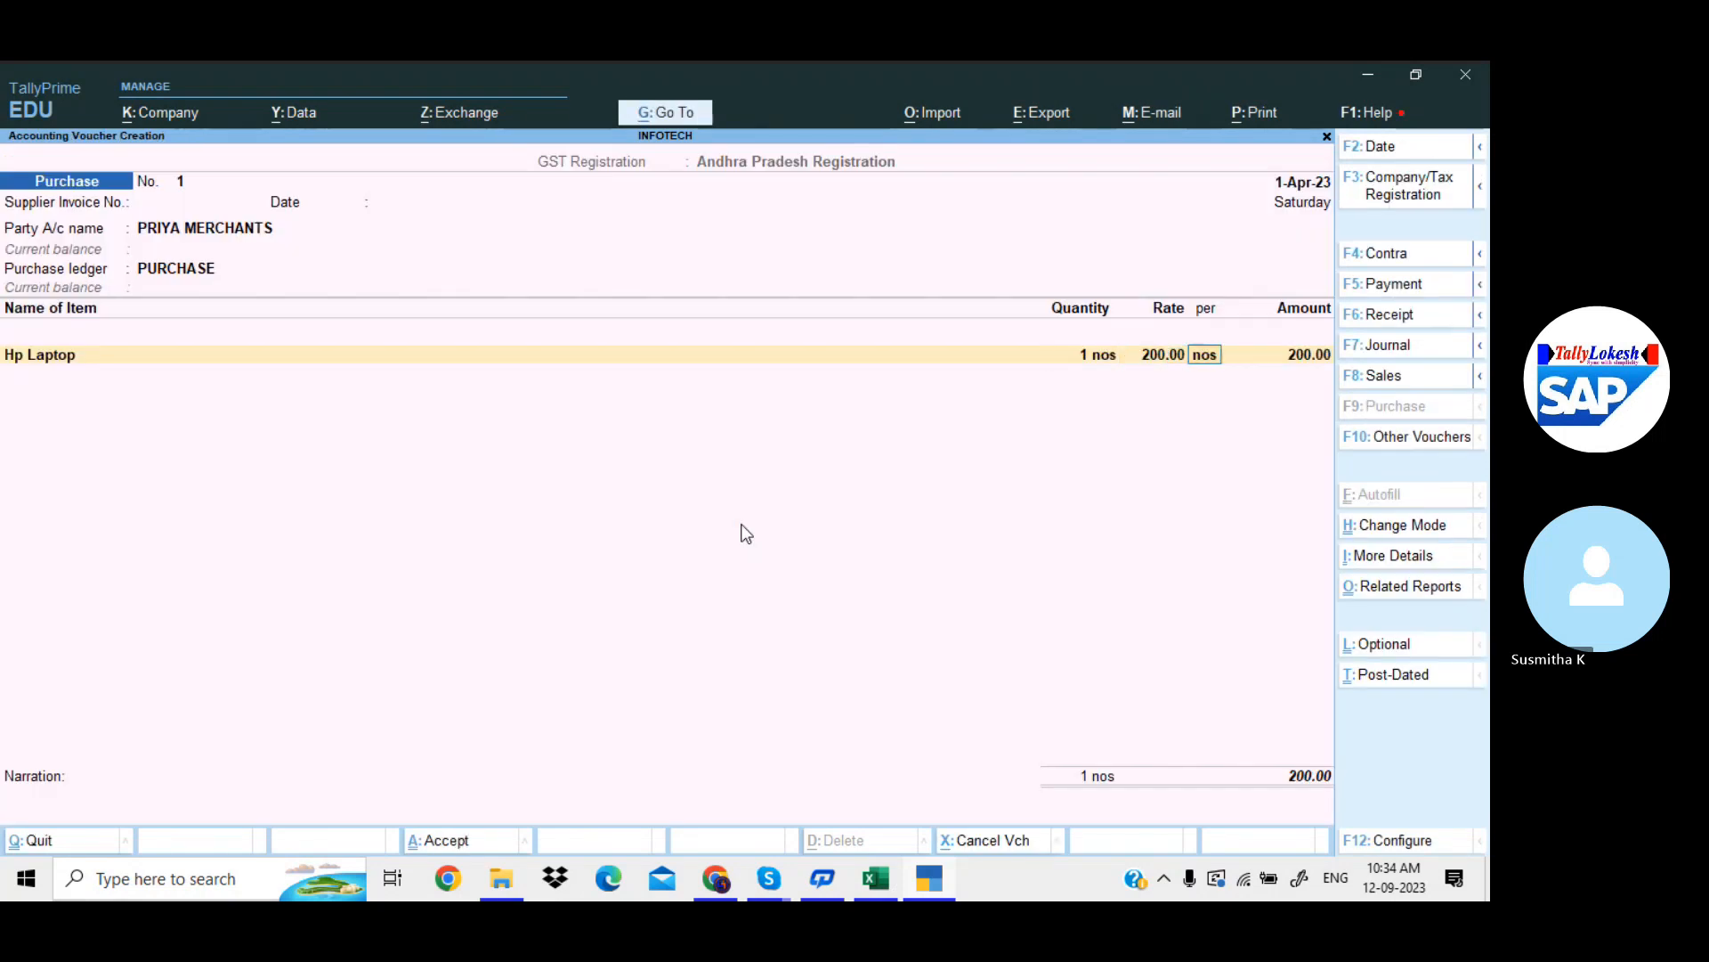
key(Return)
key(Return)
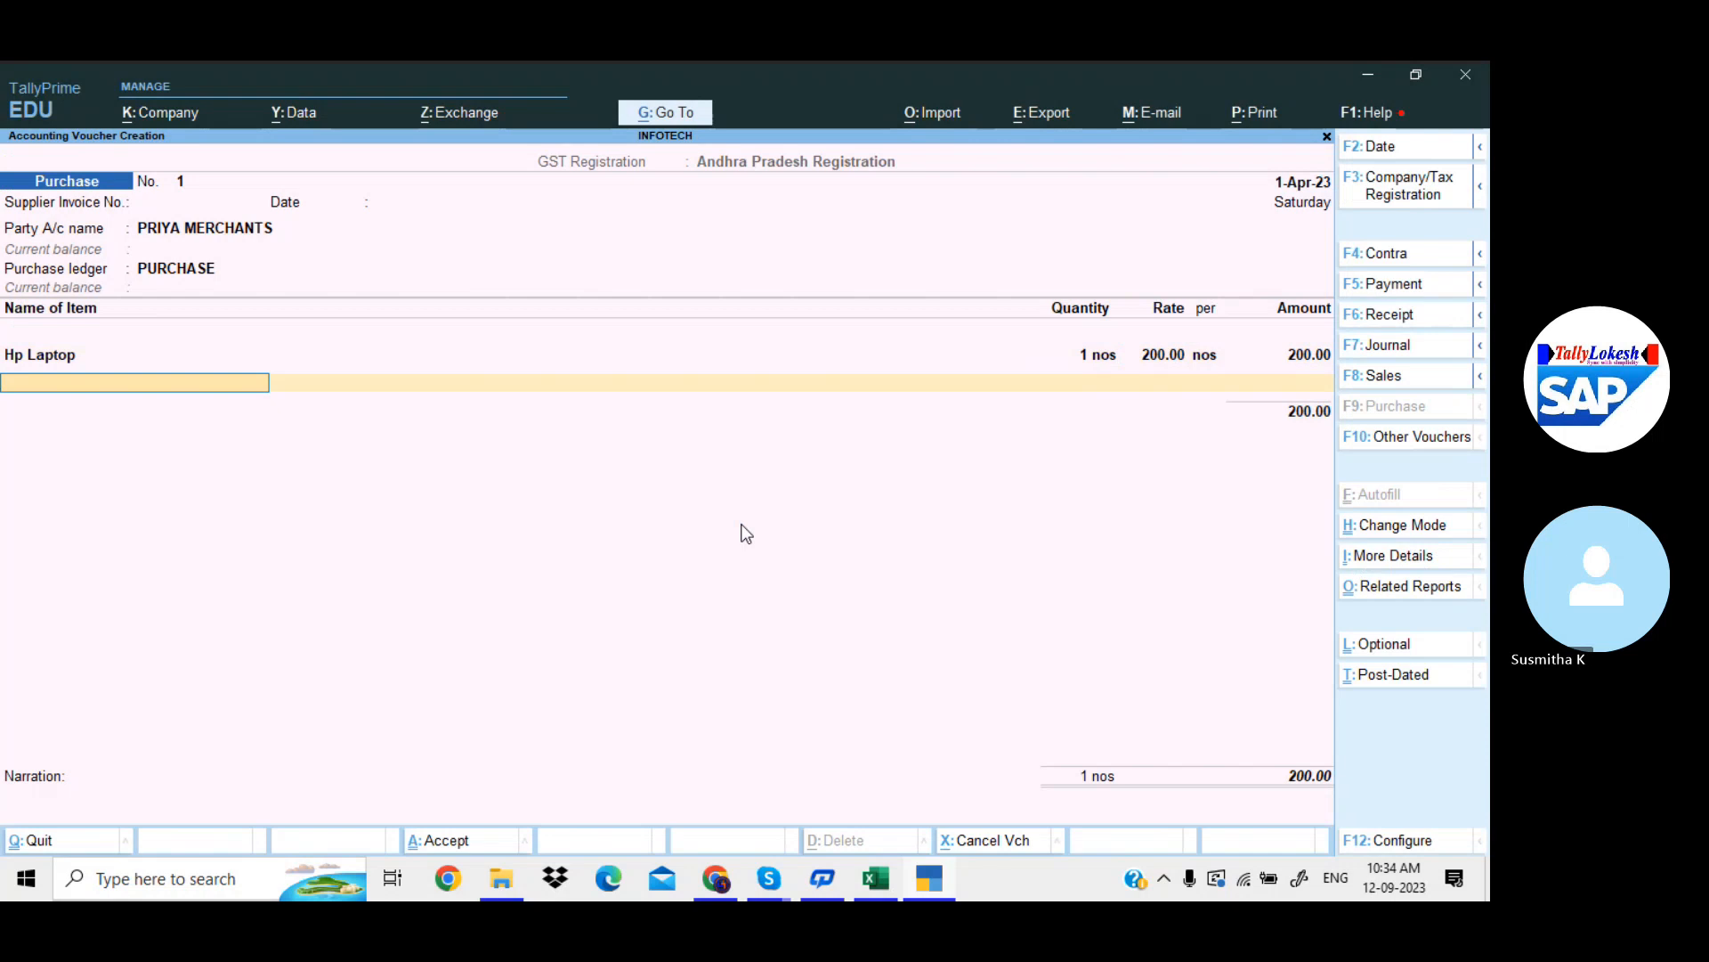
Start a second stock item from the voucher, named Lenovo Laptop, under Primary with nos as its unit
key(alt+c)
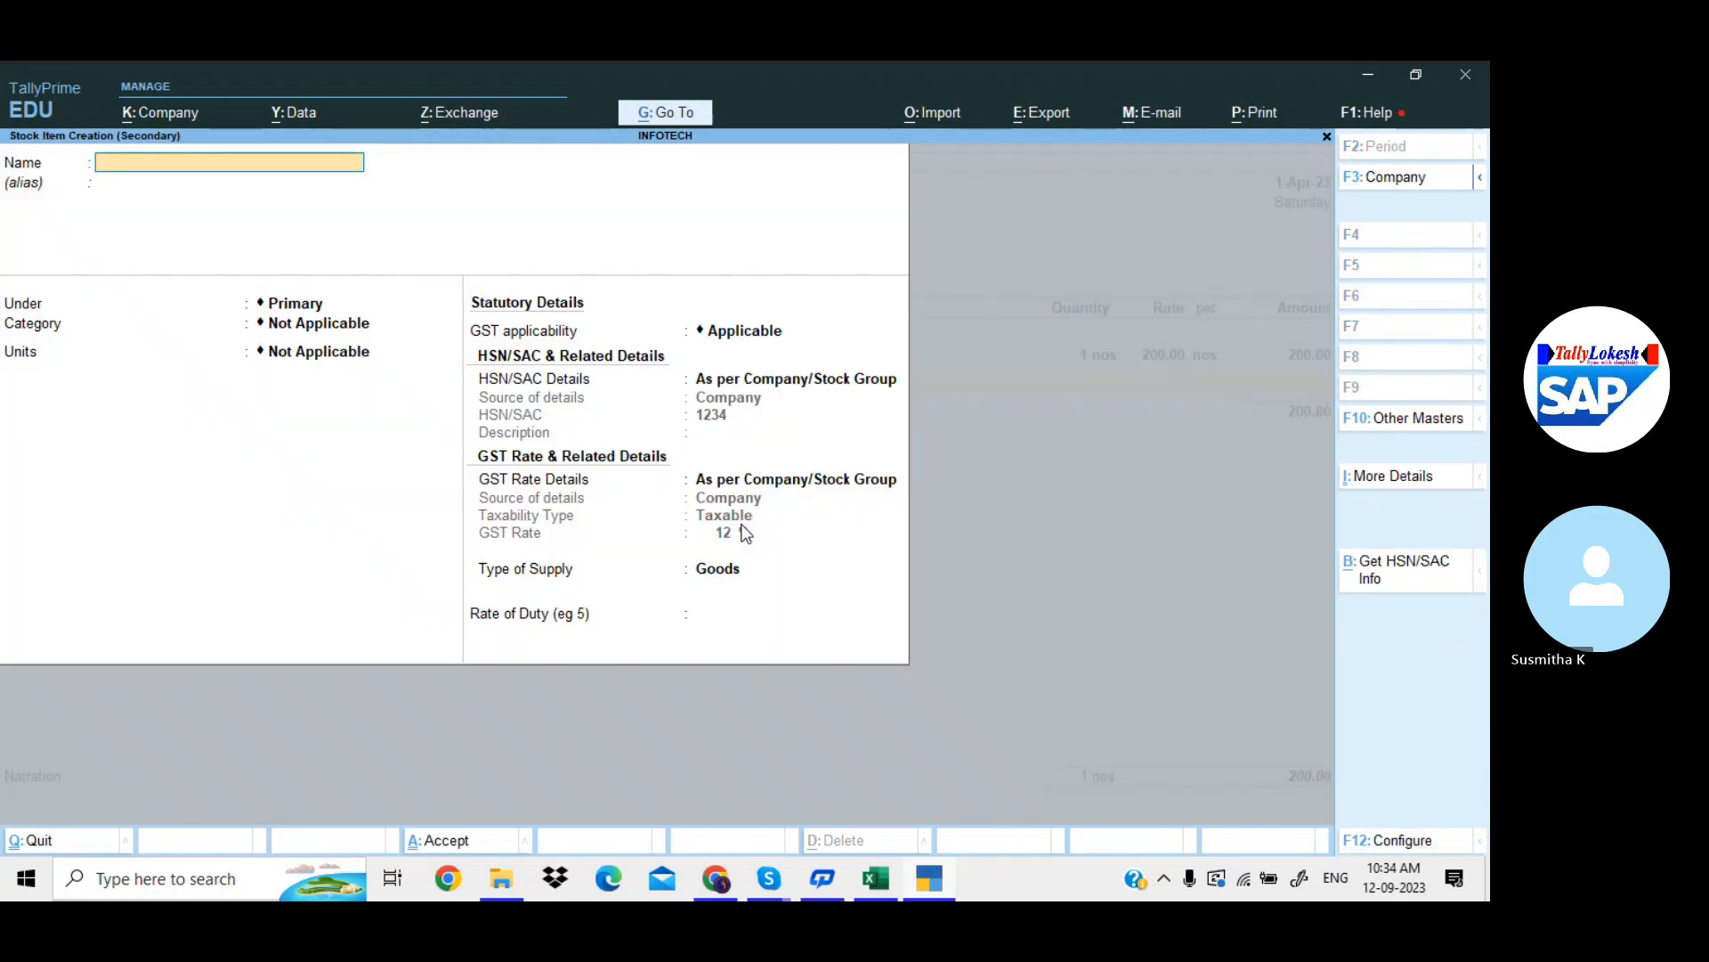
text(Samsung)
key(BackSpace)
key(BackSpace)
key(BackSpace)
key(BackSpace)
text(Lenovo Laptop)
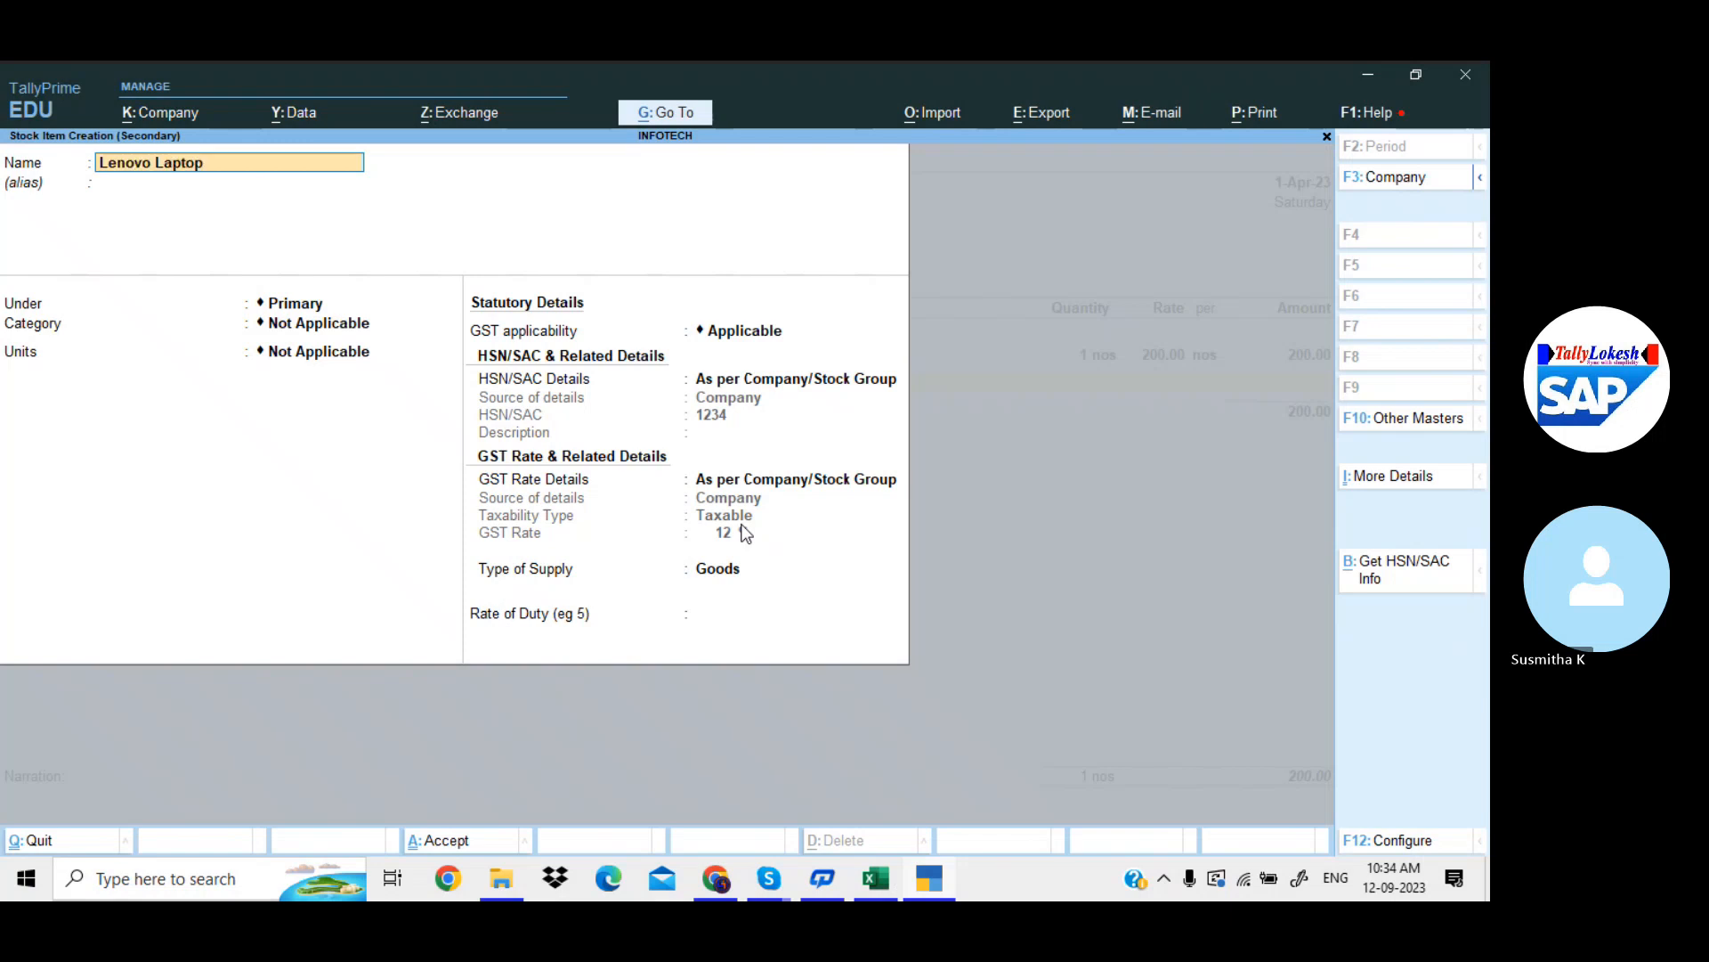
key(Return)
key(Return)
key(Return)
key(Down)
key(Return)
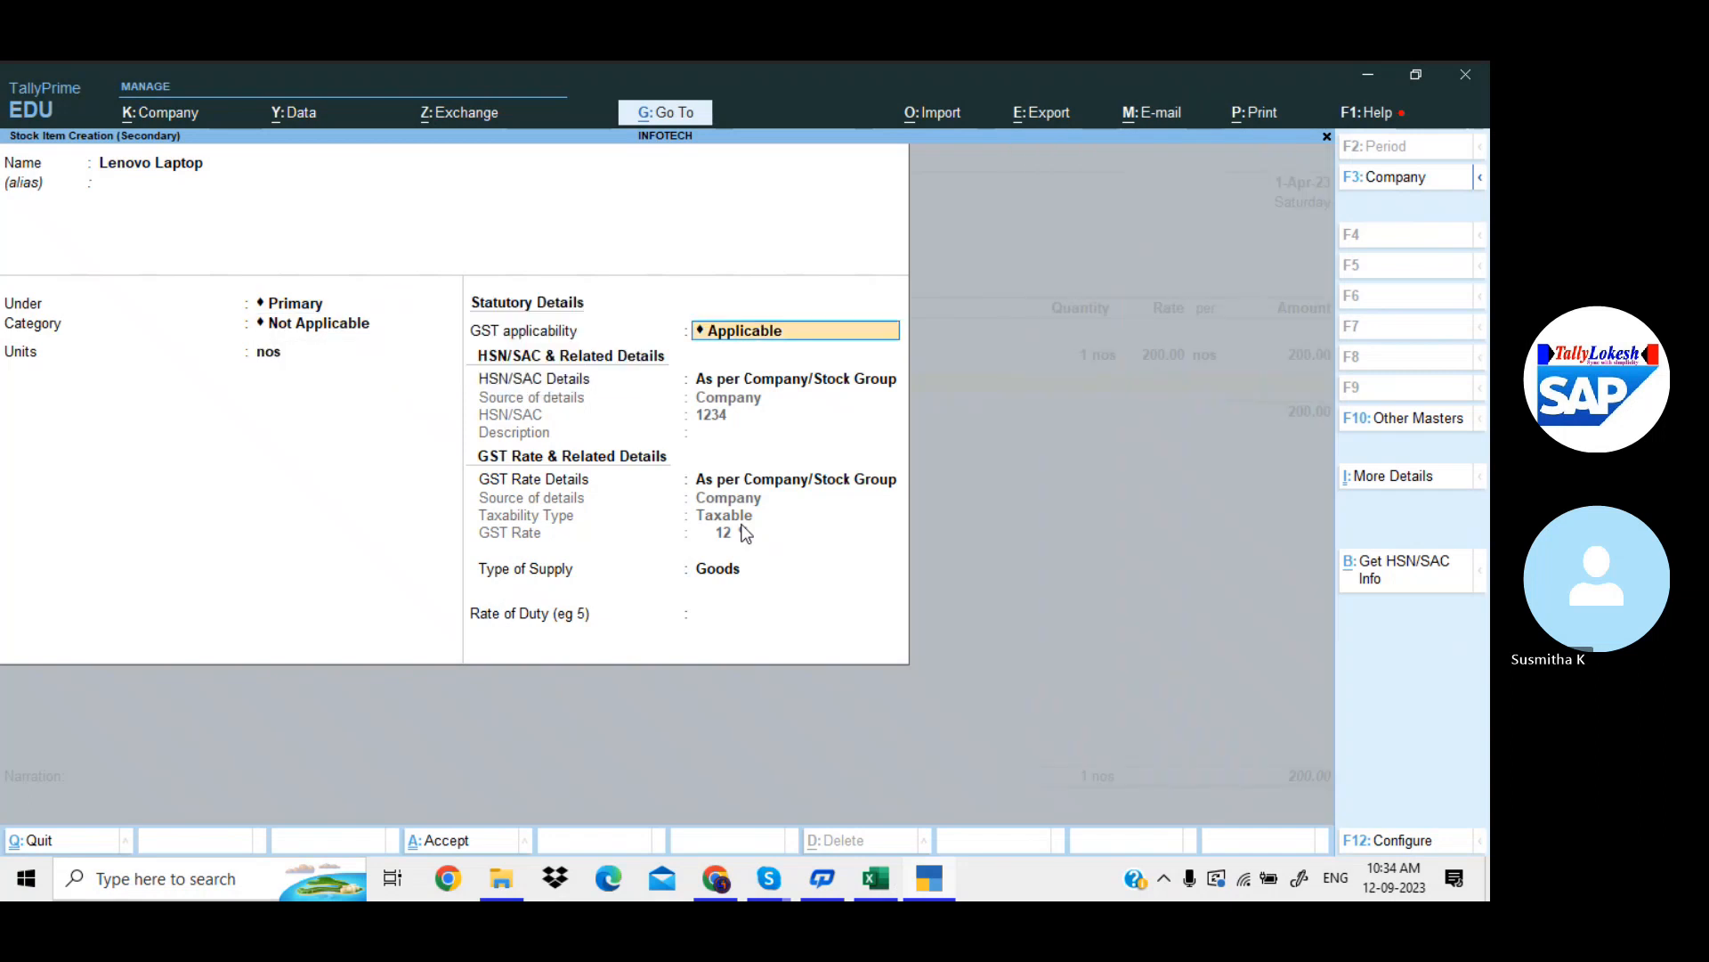
Keep the Lenovo Laptop's HSN and GST rate details as per company/stock group and save the item
key(Return)
key(Return)
key(Return)
key(Return)
key(Return)
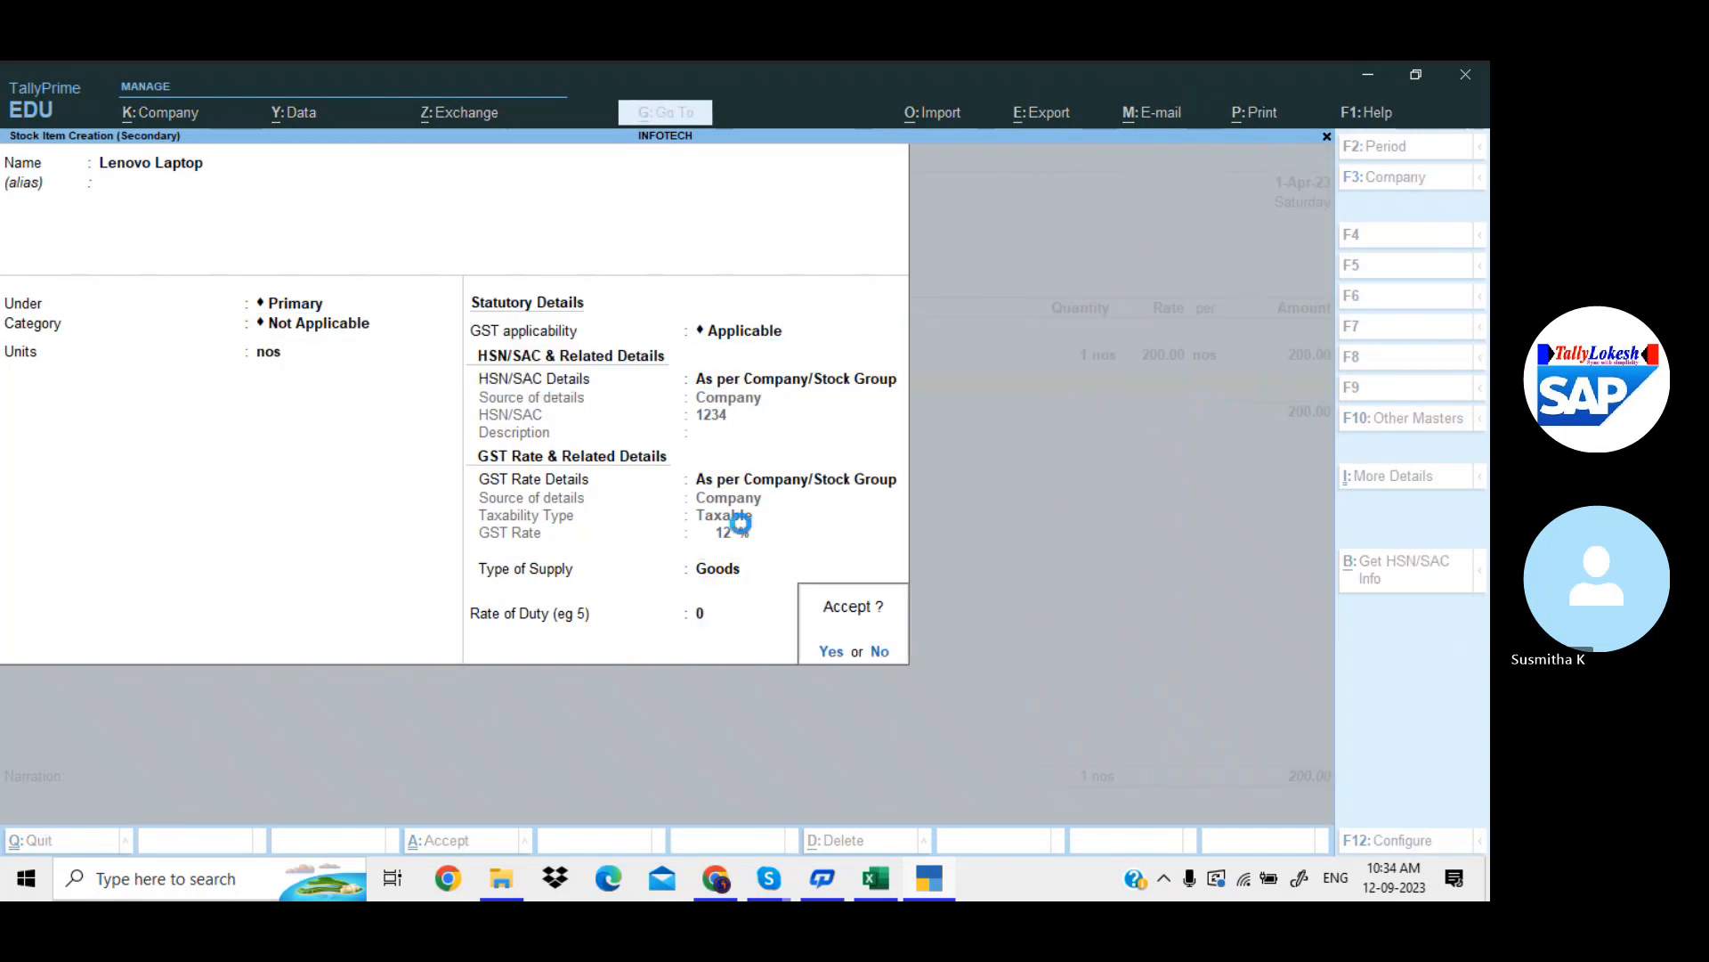
key(Return)
Enter a quantity of 10 nos at a rate of 300 for Lenovo Laptop in the voucher
text(10)
key(Return)
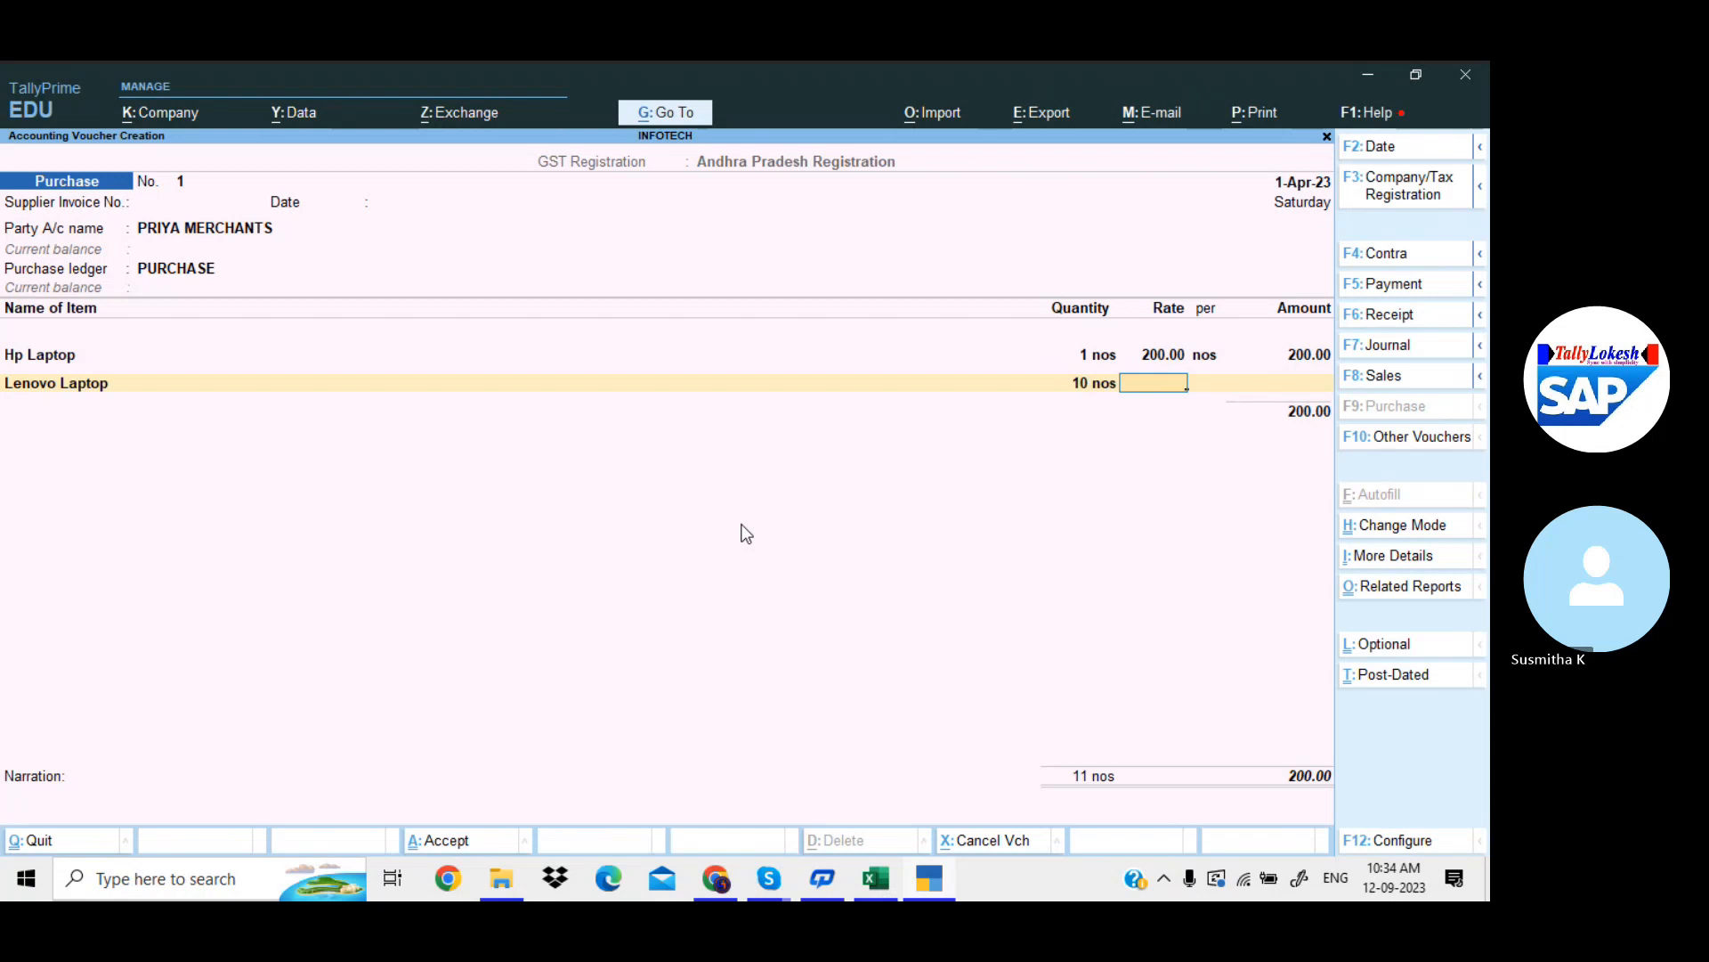
text(300)
key(Return)
key(Return)
key(Return)
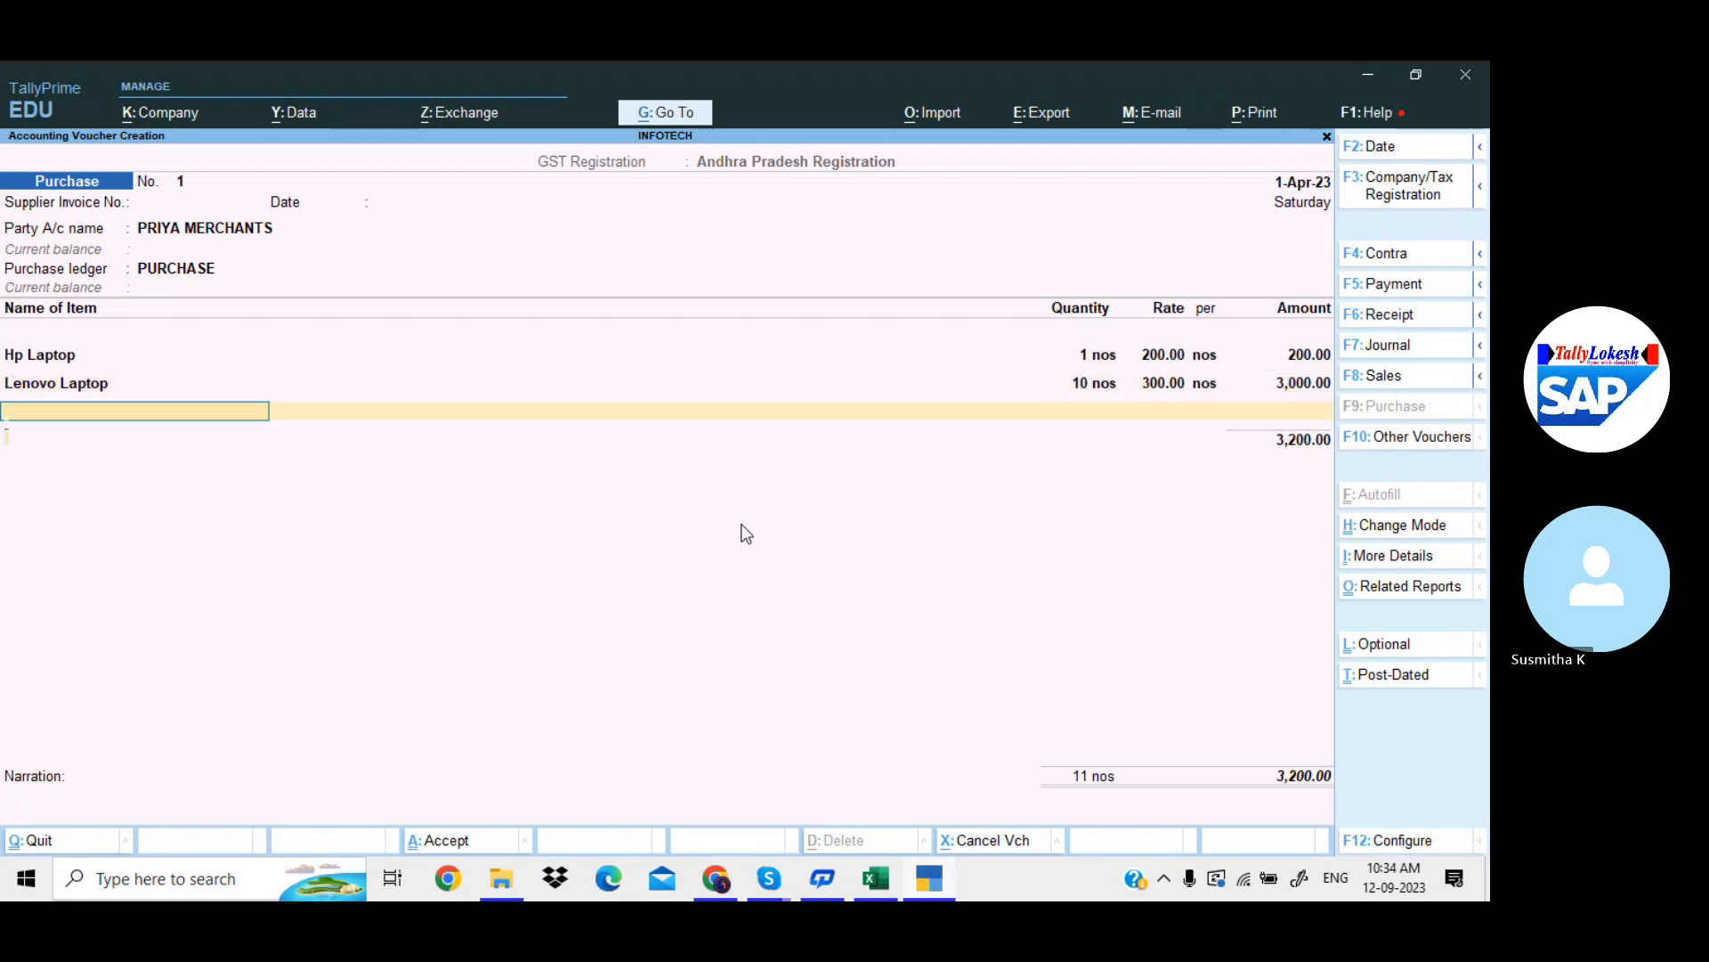
End the item list and start a tax ledger named CGST under Duties & Taxes, with GST as the type of duty
key(Return)
key(alt+c)
text(C)
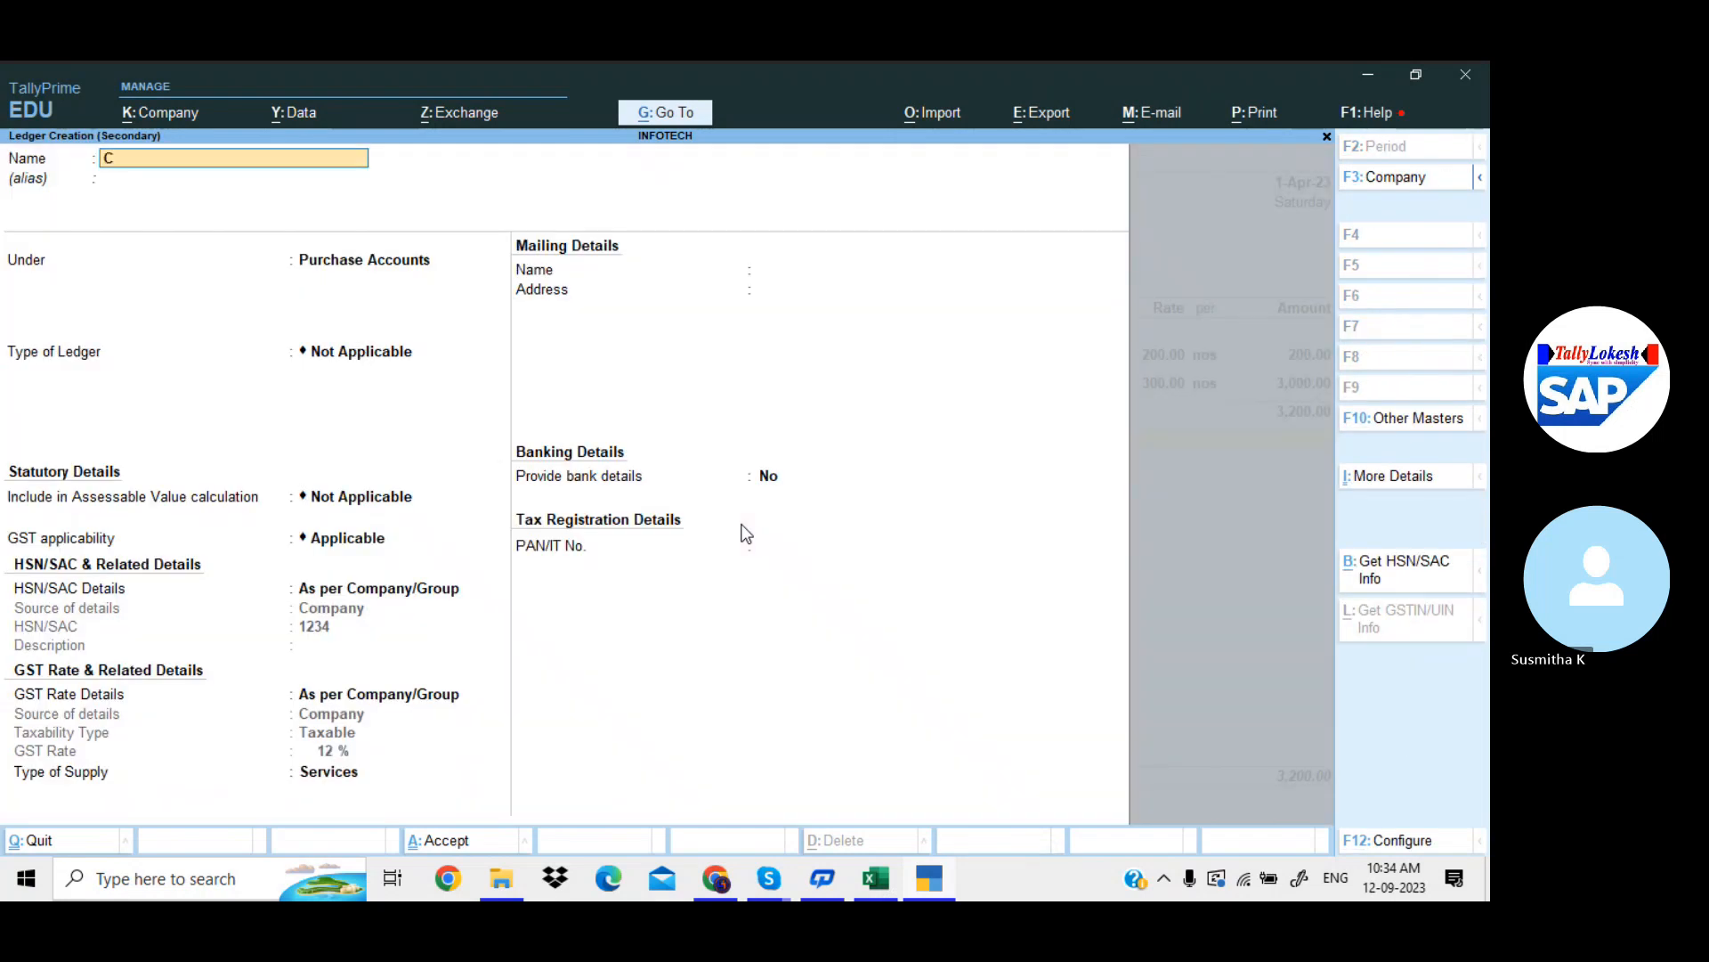
text(GST)
key(Return)
text(DU)
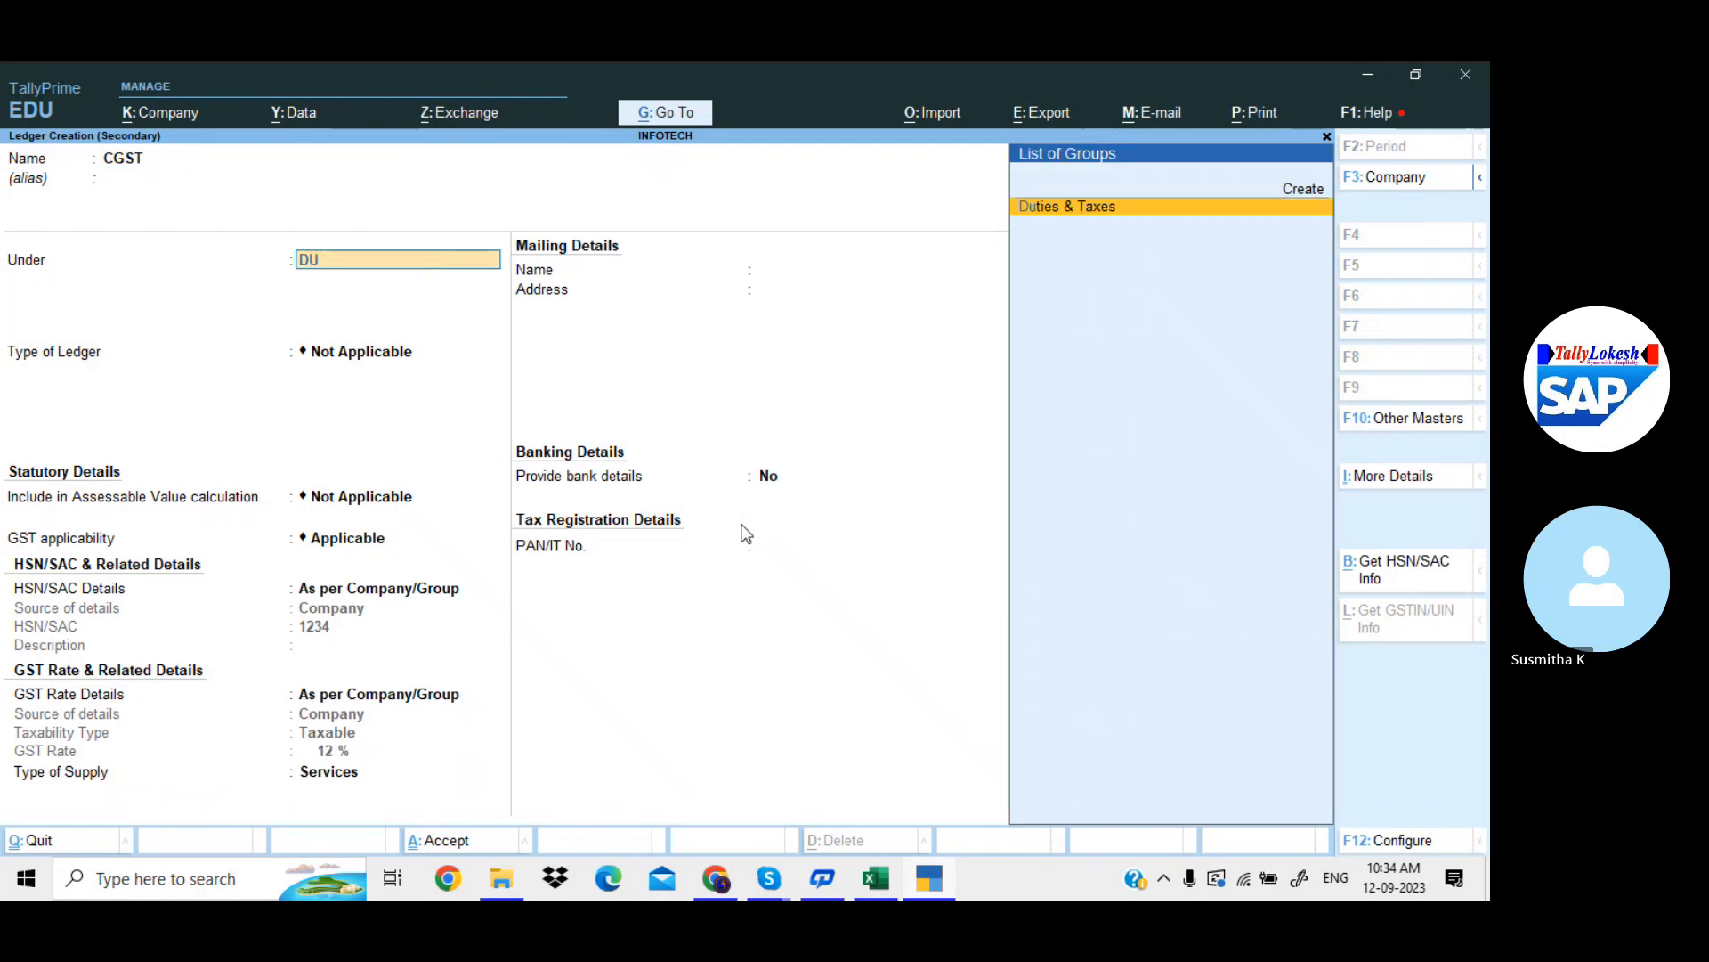
key(Return)
key(Up)
key(Return)
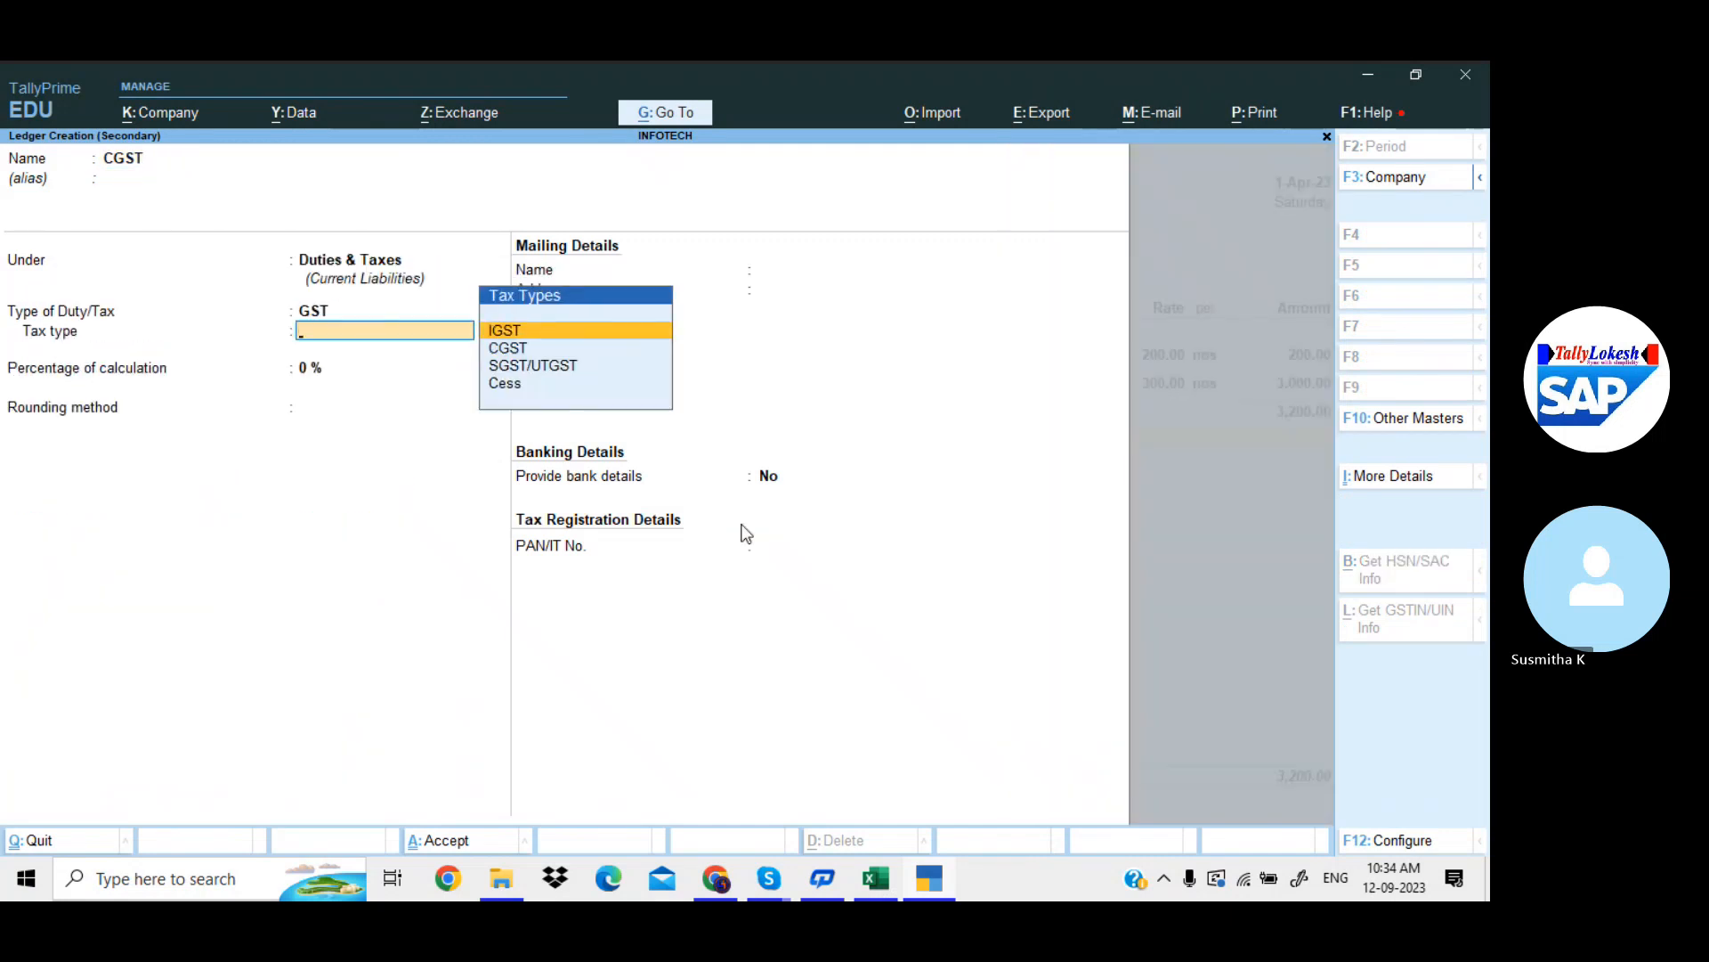
Set the CGST ledger's tax type to CGST, keep rounding not applicable, and save it into the voucher
key(Down)
key(Return)
key(Return)
key(Return)
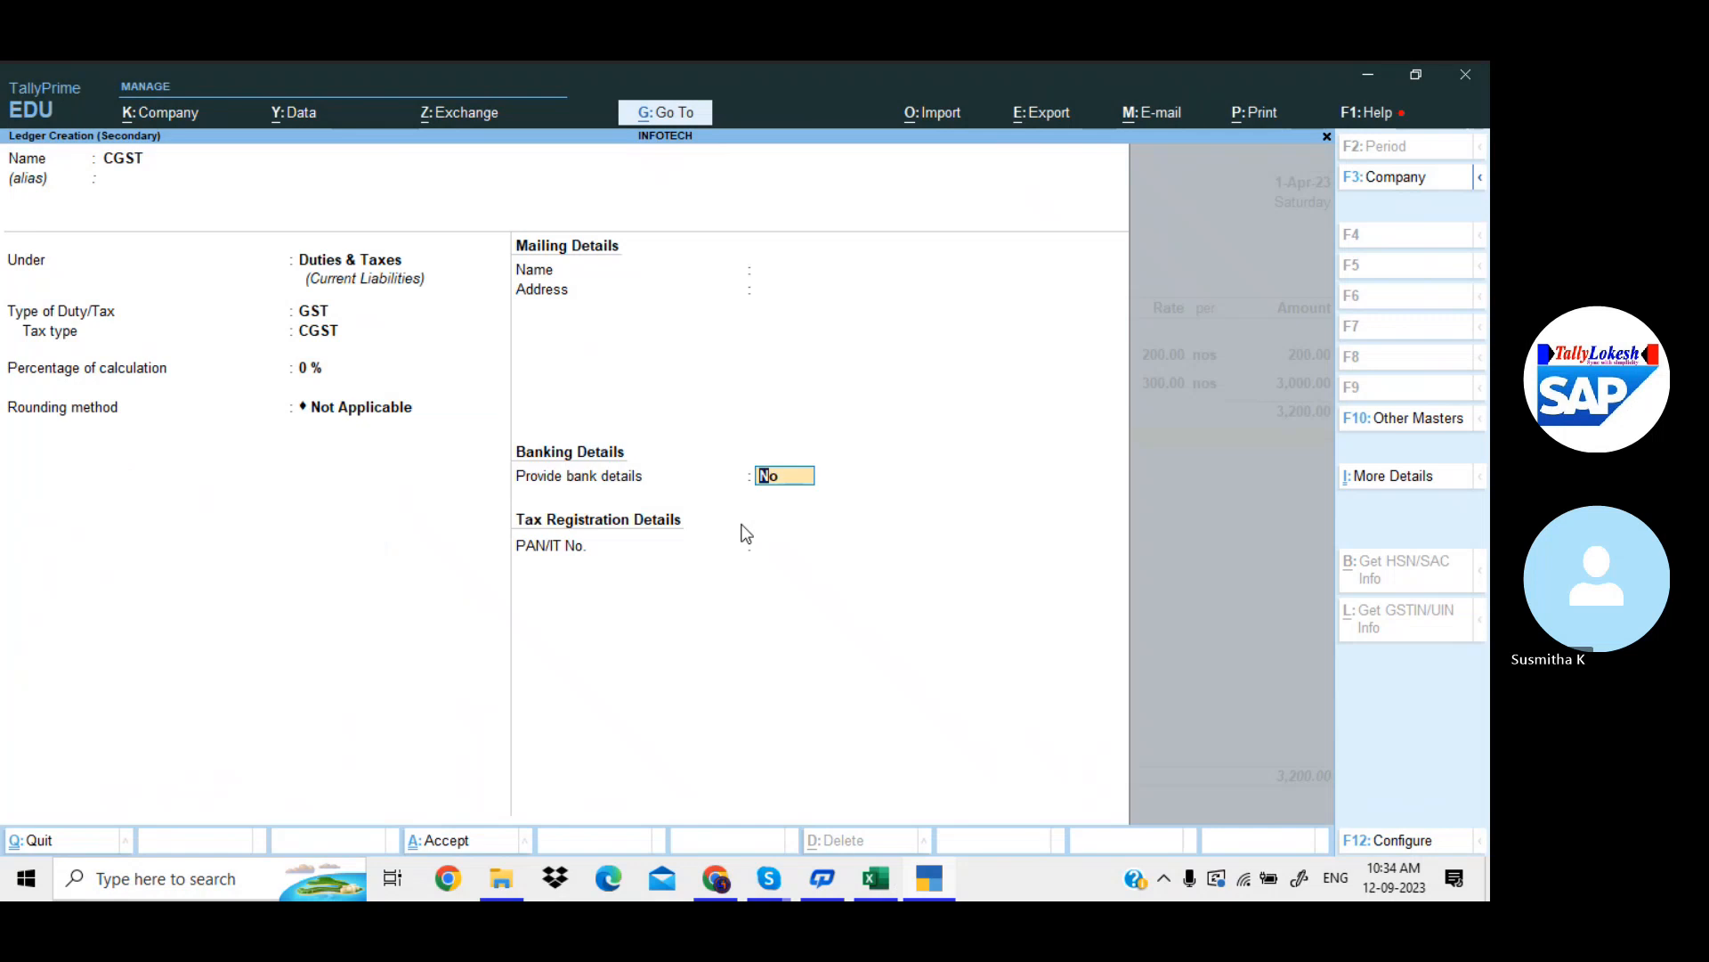
key(Return)
key(Return)
key(Return)
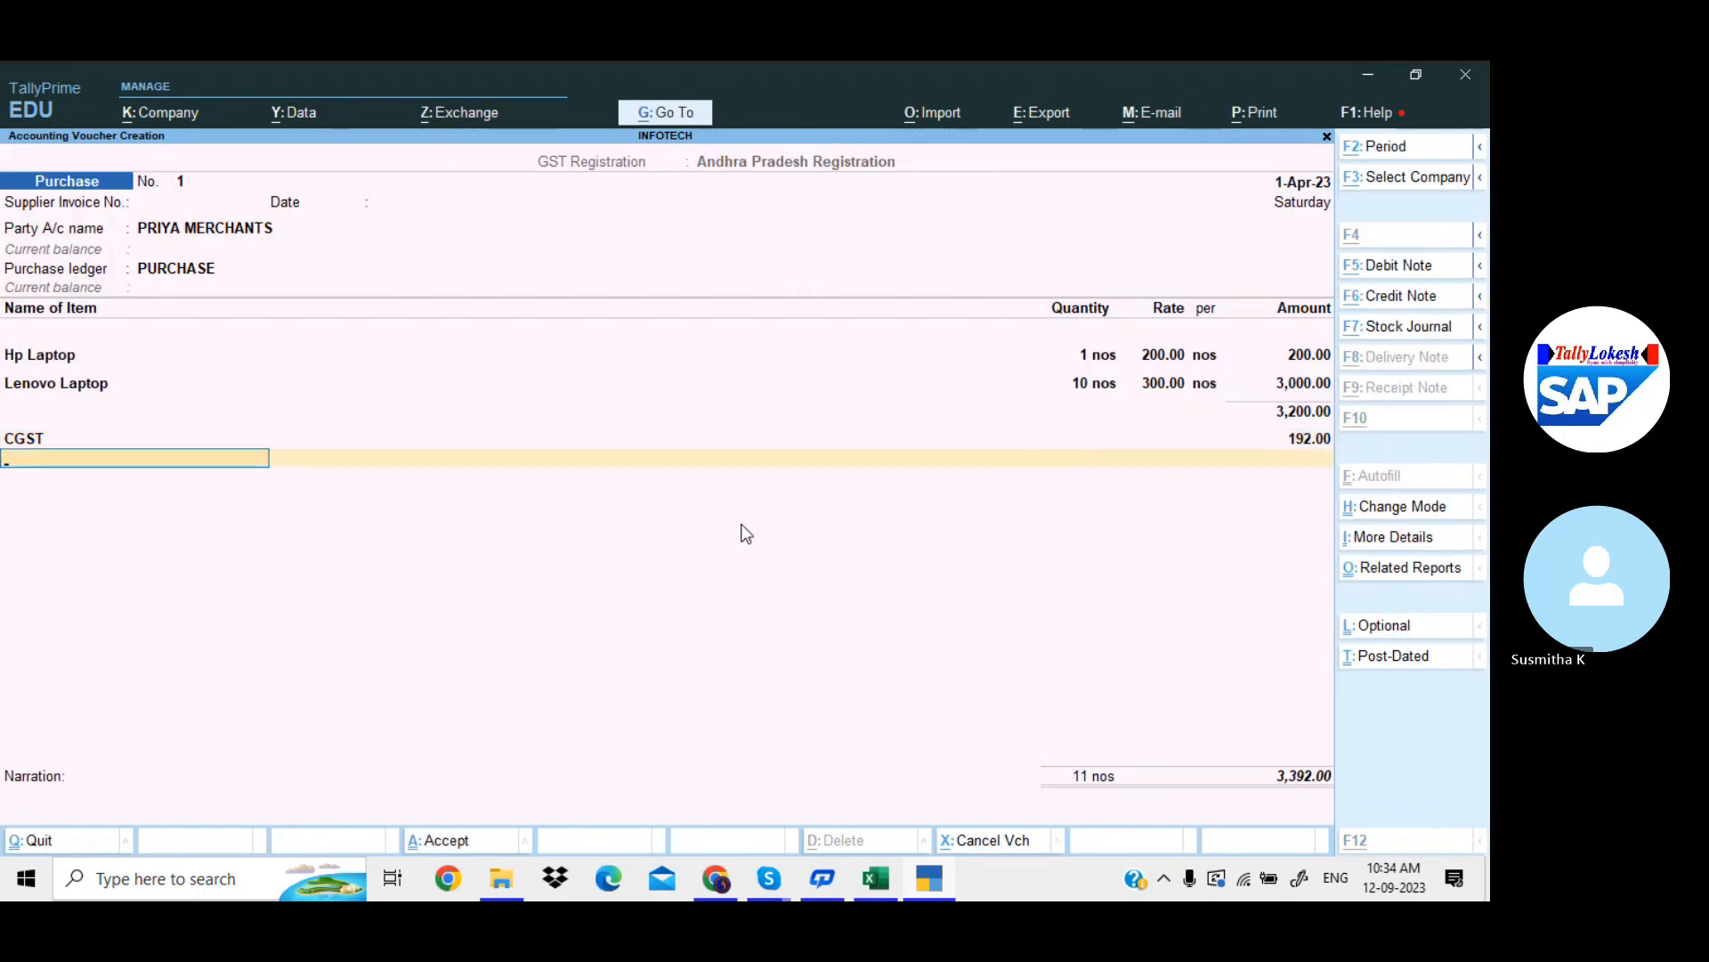
Start another tax ledger from the voucher, named SGST, under Duties & Taxes with GST as the type of duty
key(alt+c)
text(SGST)
key(Return)
key(Return)
key(Return)
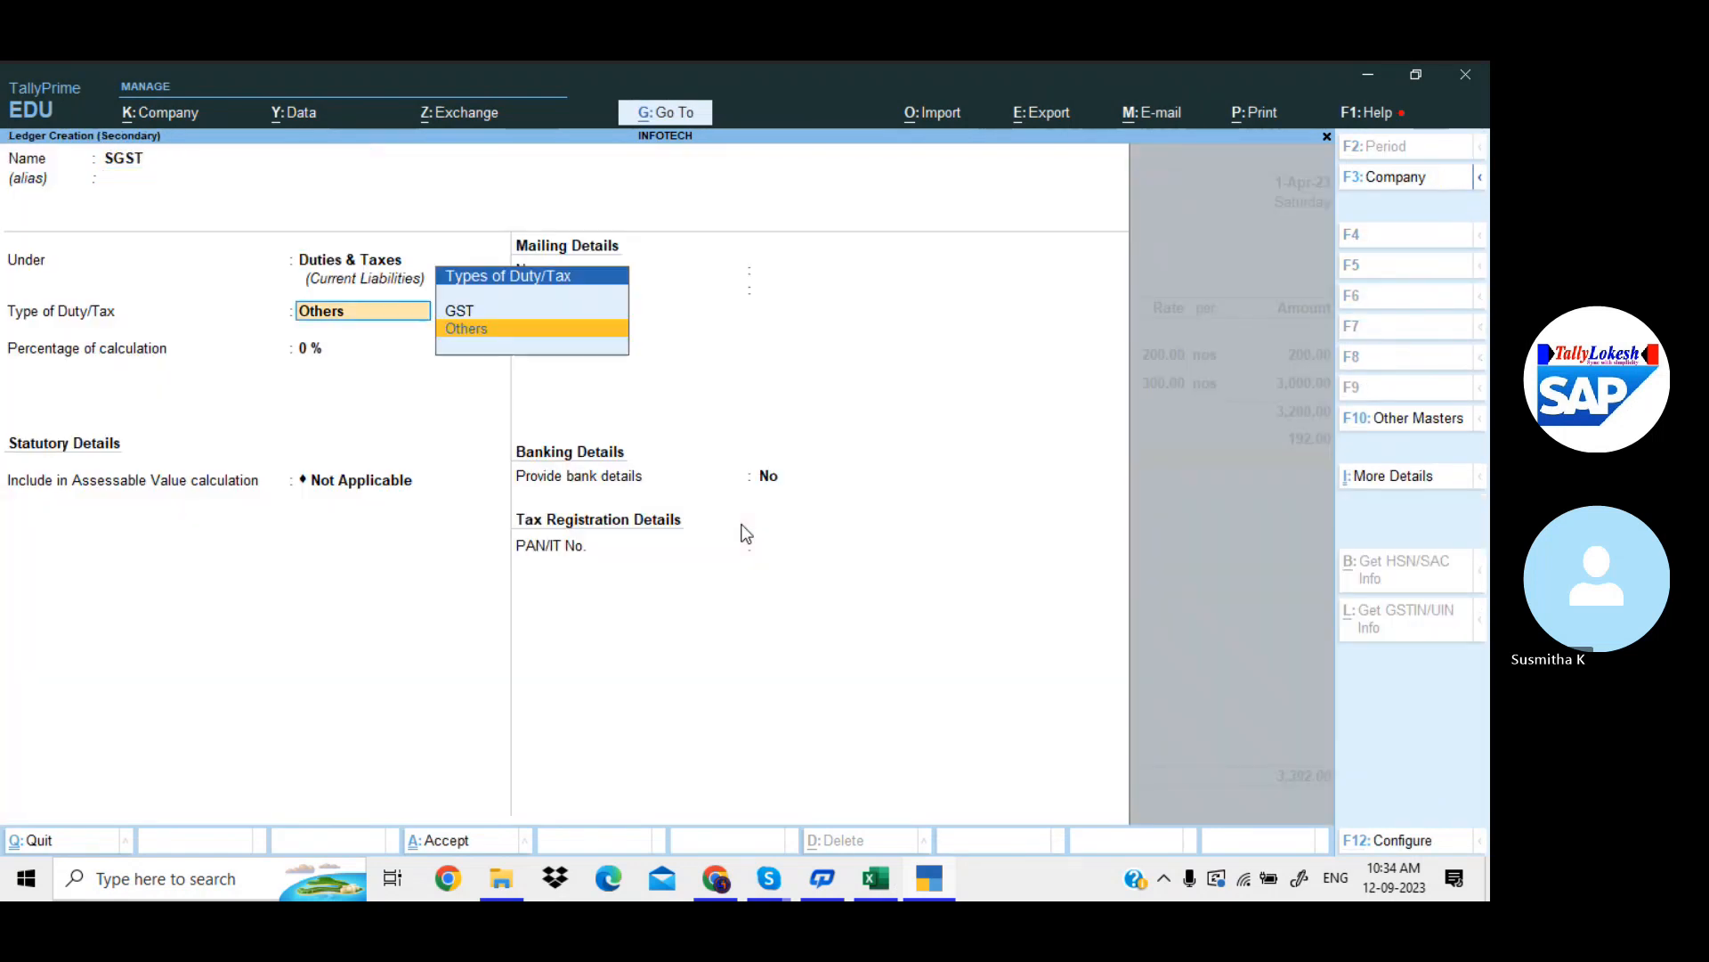
key(Up)
key(Return)
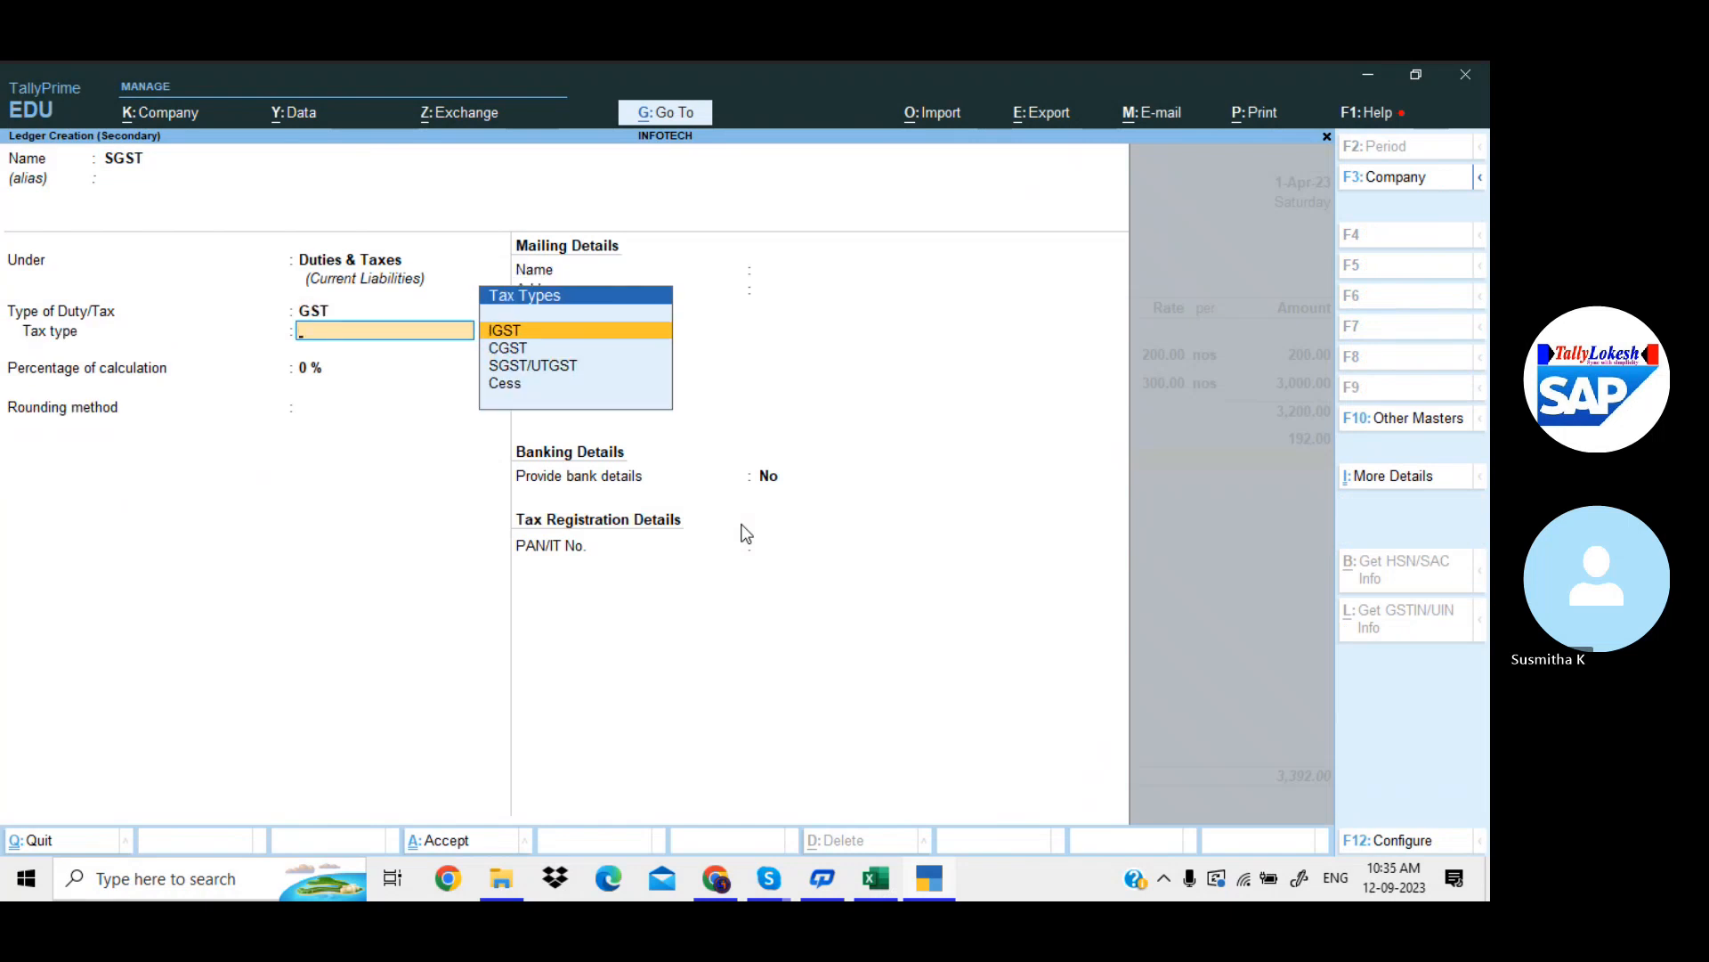
Set the SGST ledger's tax type to SGST/UTGST, keep rounding not applicable, and save it into the voucher
key(Down)
key(Down)
key(Return)
key(Return)
key(Return)
key(Return)
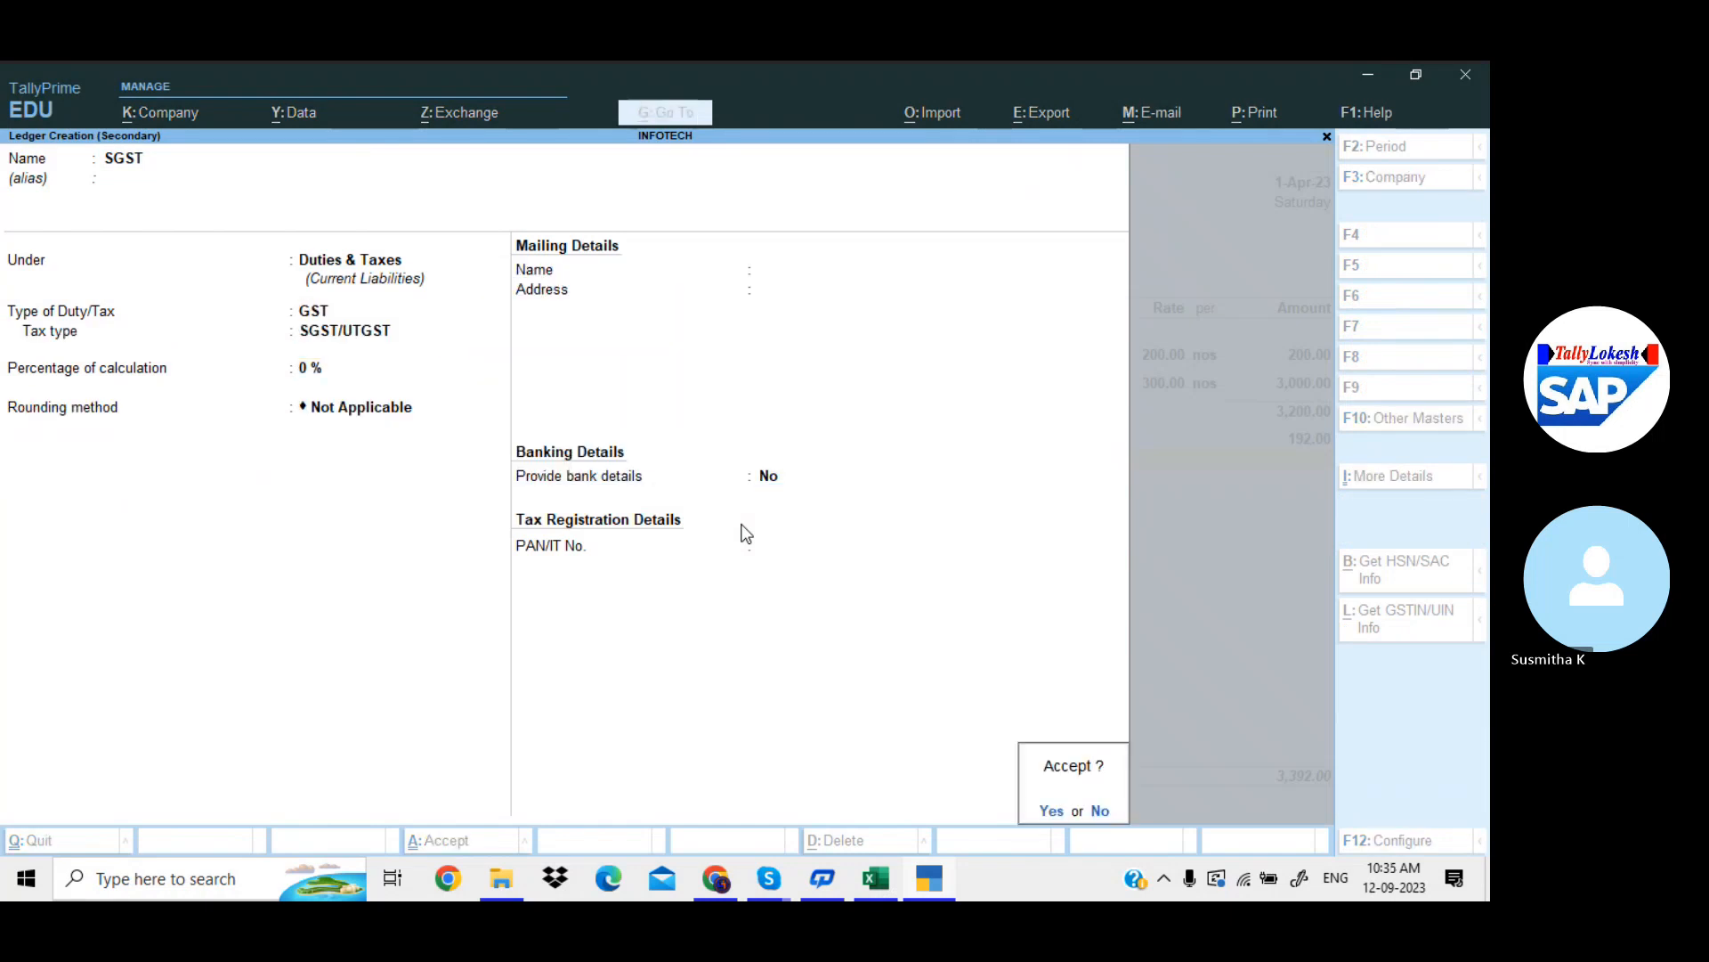
key(Return)
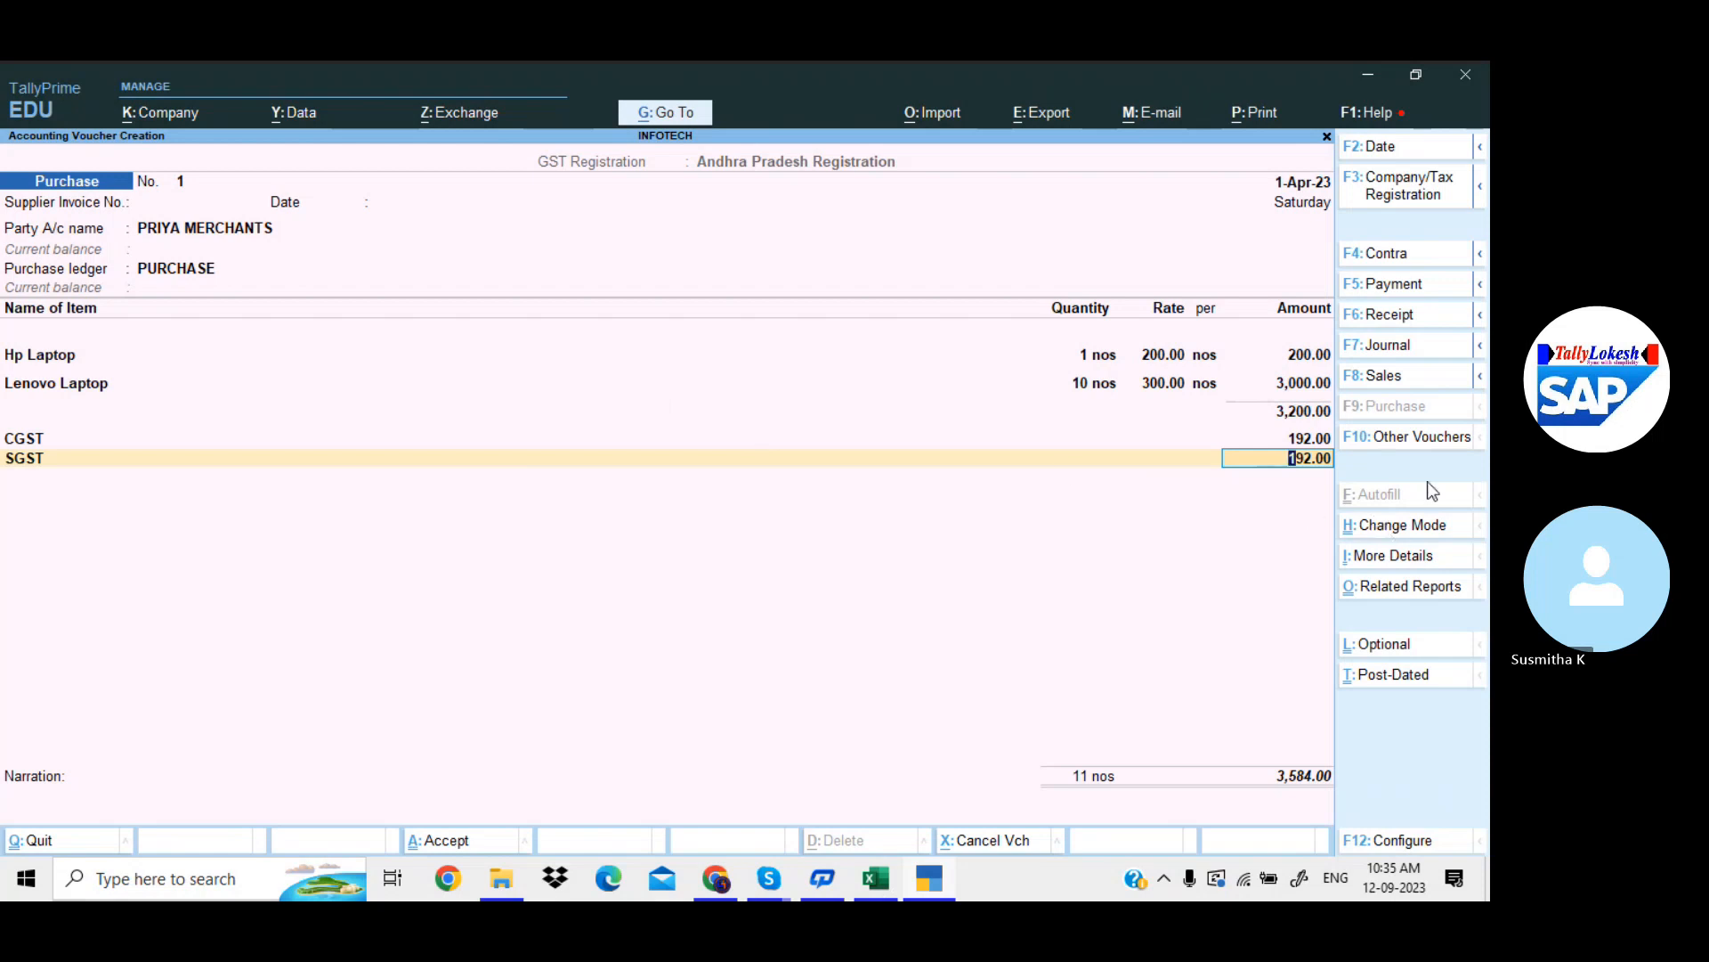
Review the voucher's GST - Tax Analysis report in detailed view, checking each laptop's CGST and SGST breakup, and close it
click(1417, 592)
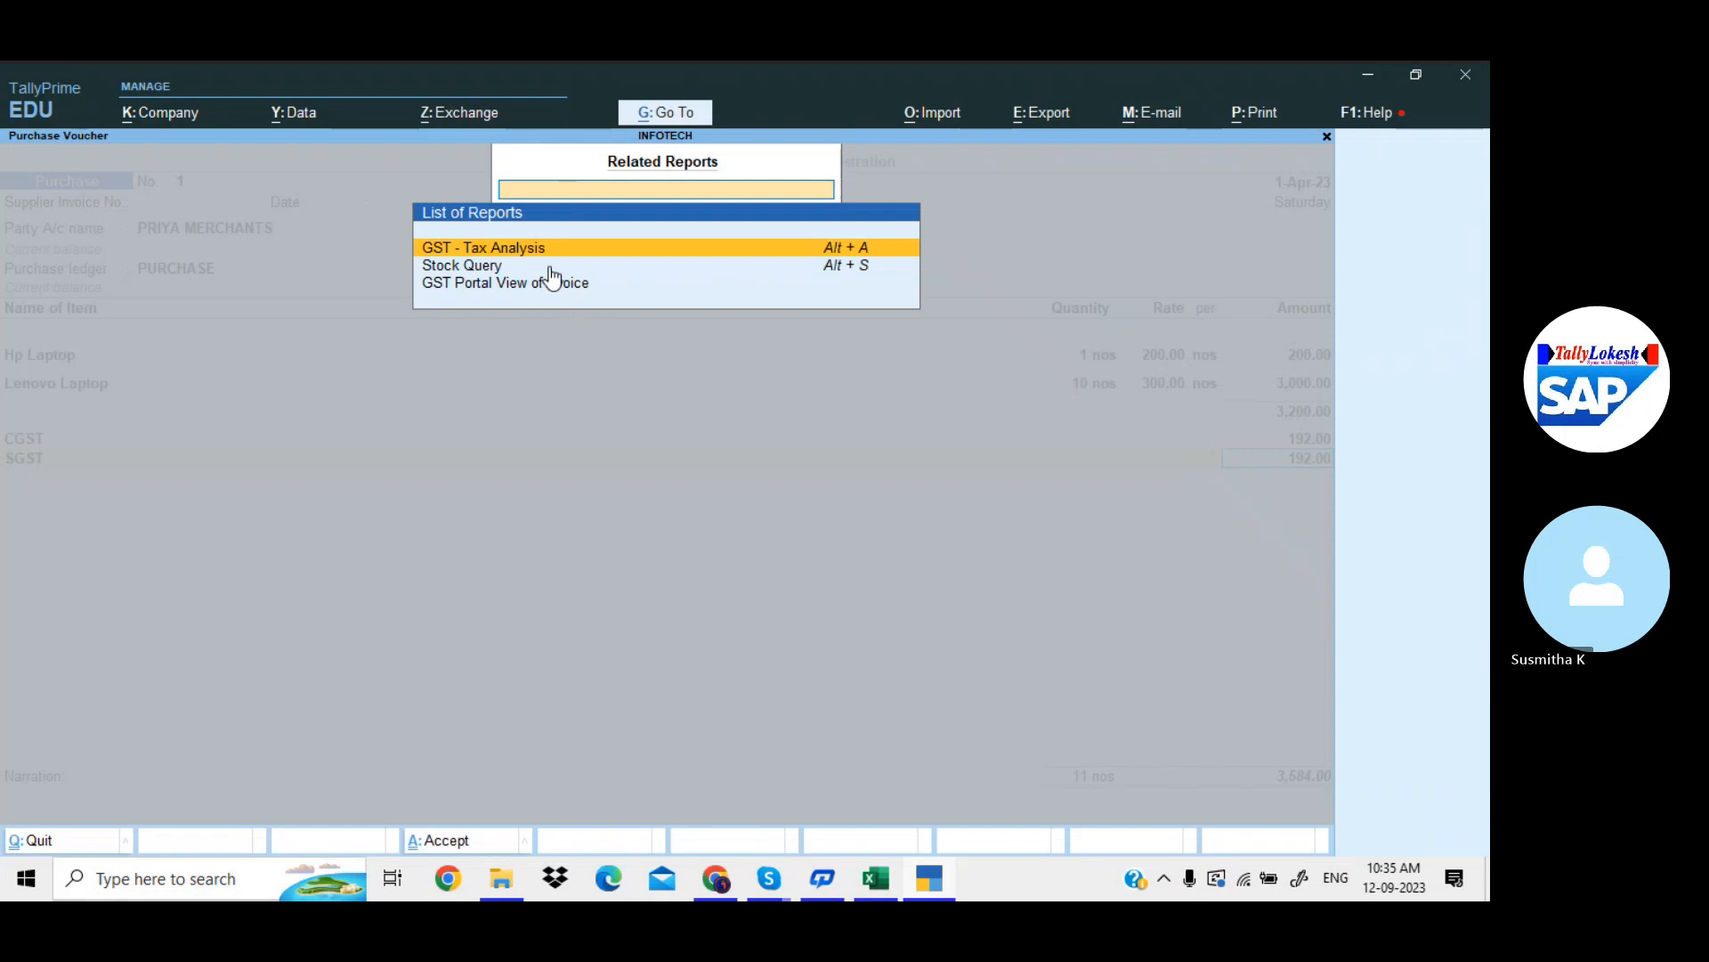
click(782, 256)
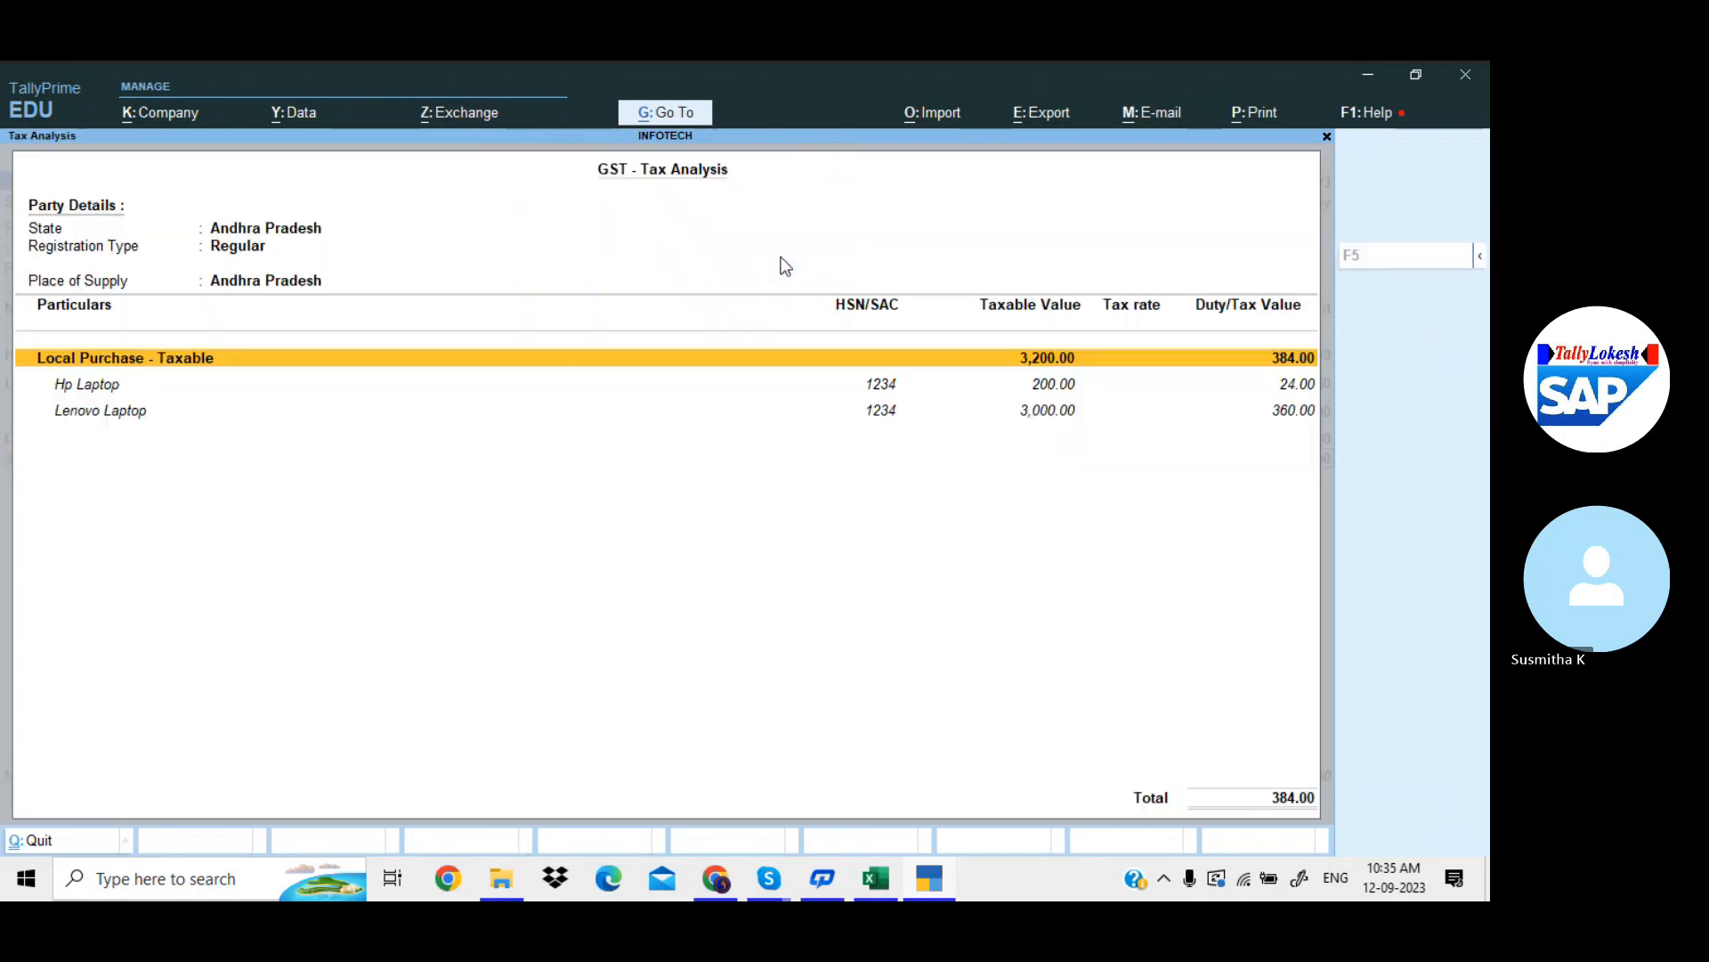
key(alt+F5)
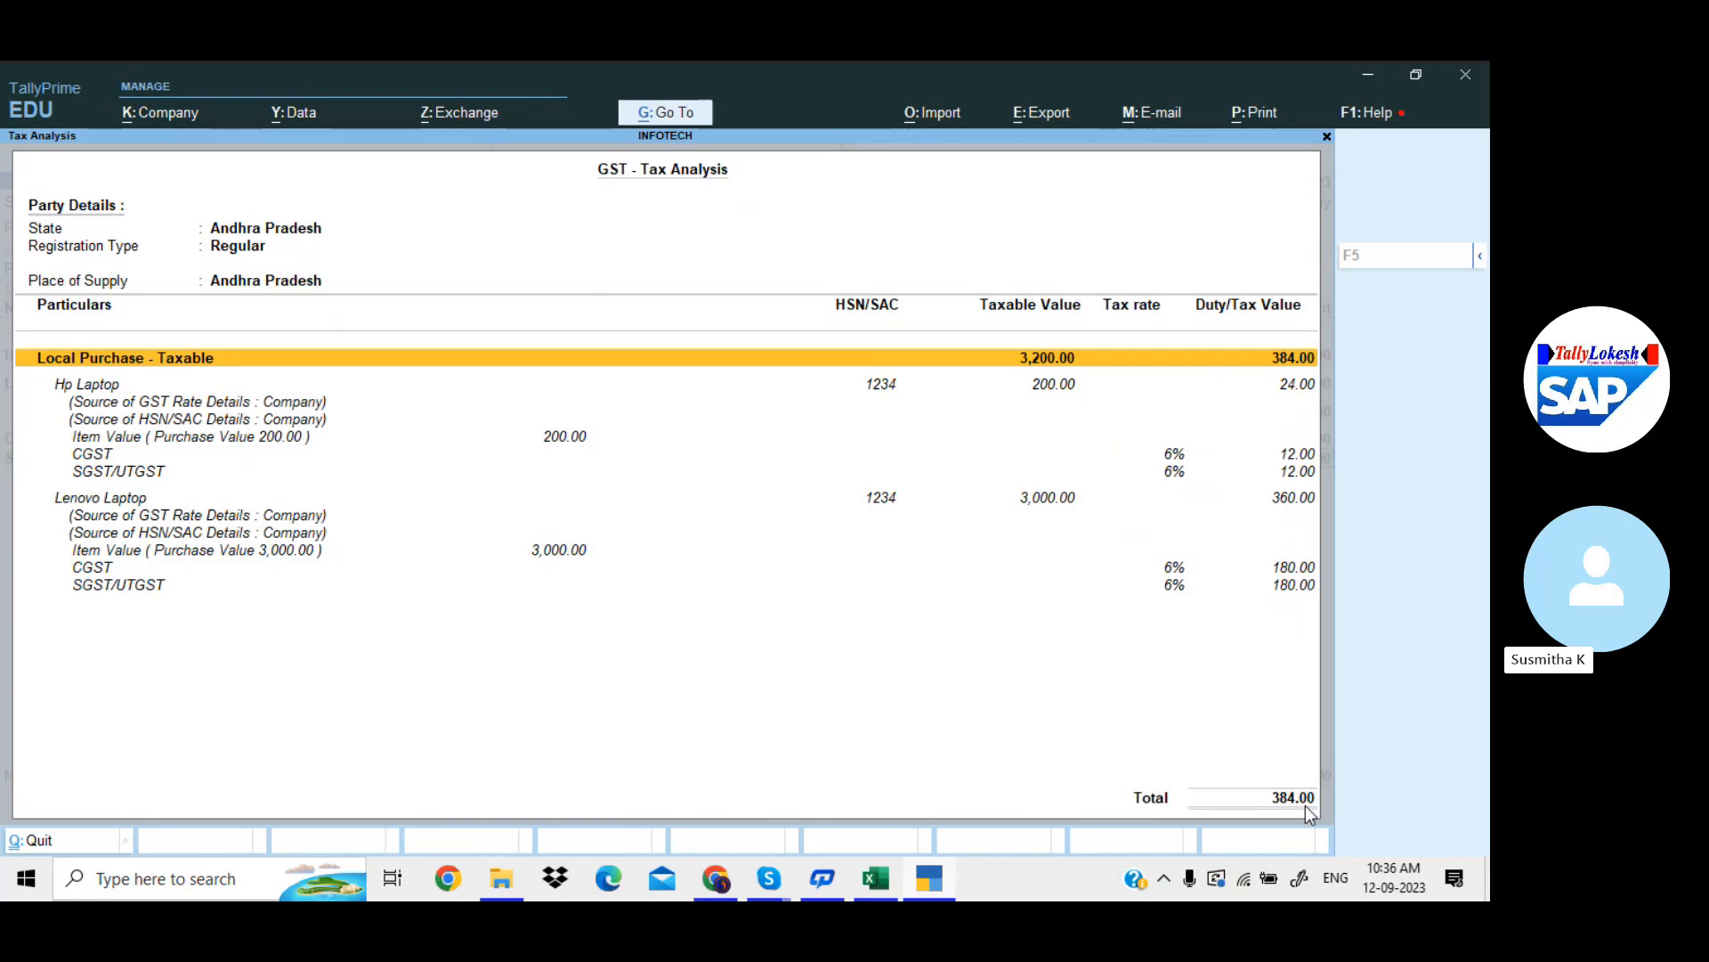
key(Escape)
Accept the SGST amount, leave the narration blank, and save the Andhra Pradesh purchase voucher
key(Return)
key(Return)
key(Return)
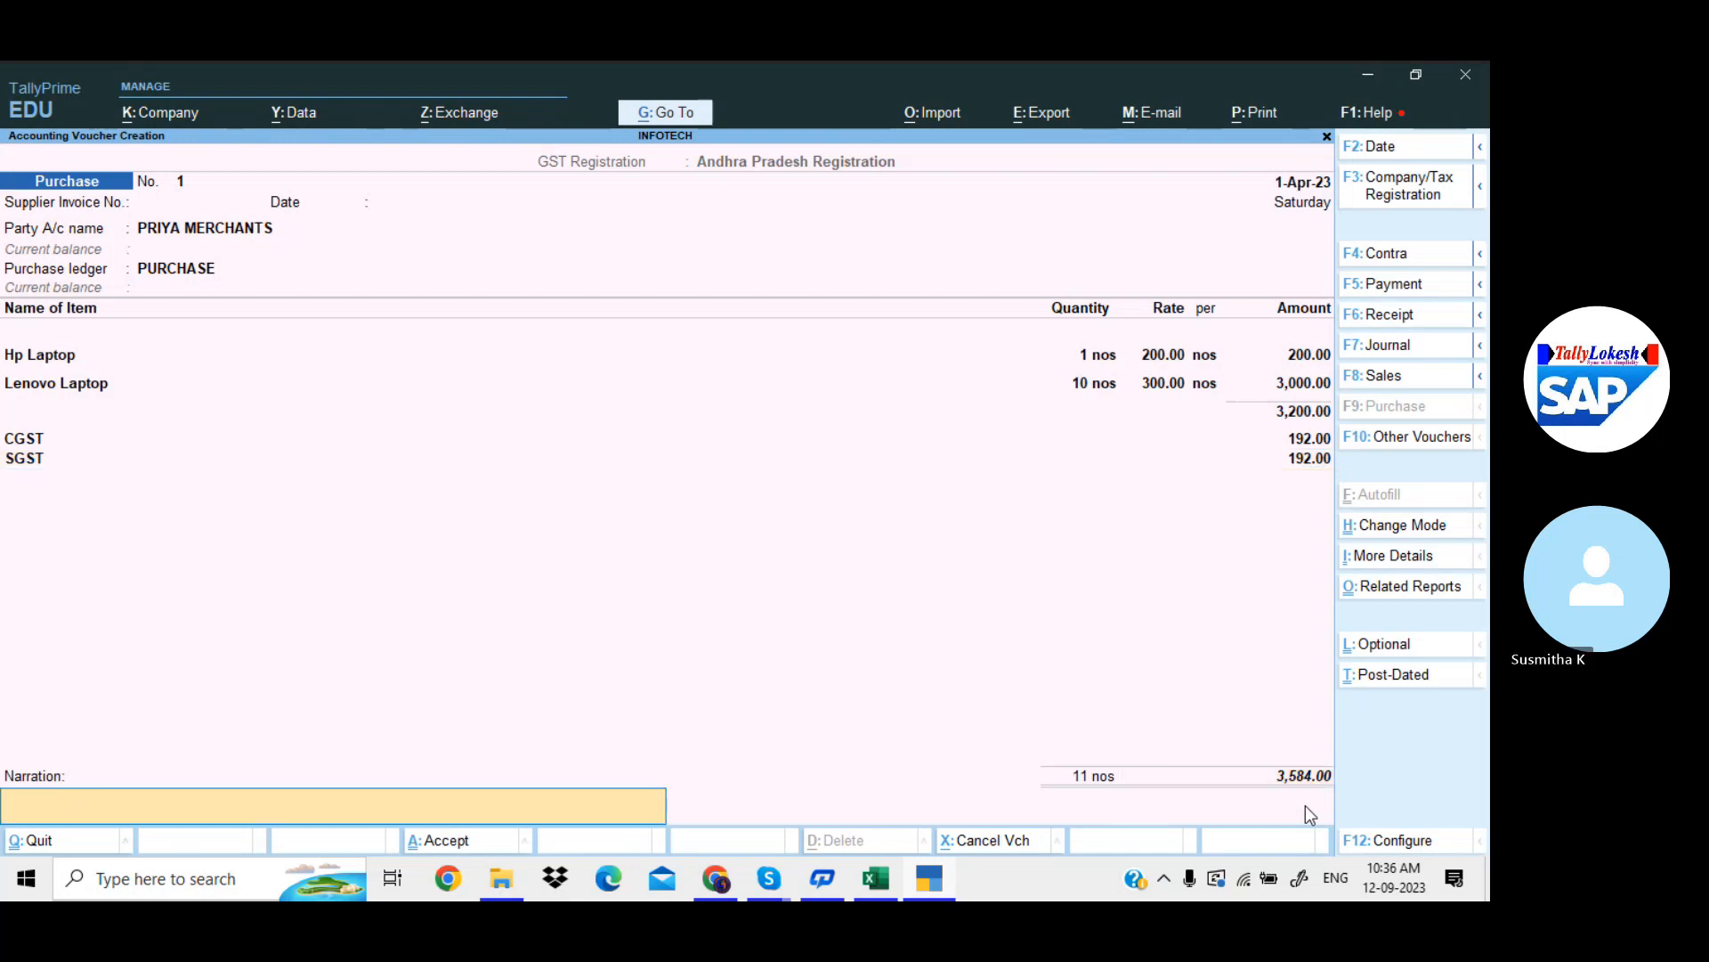
key(Return)
key(Return)
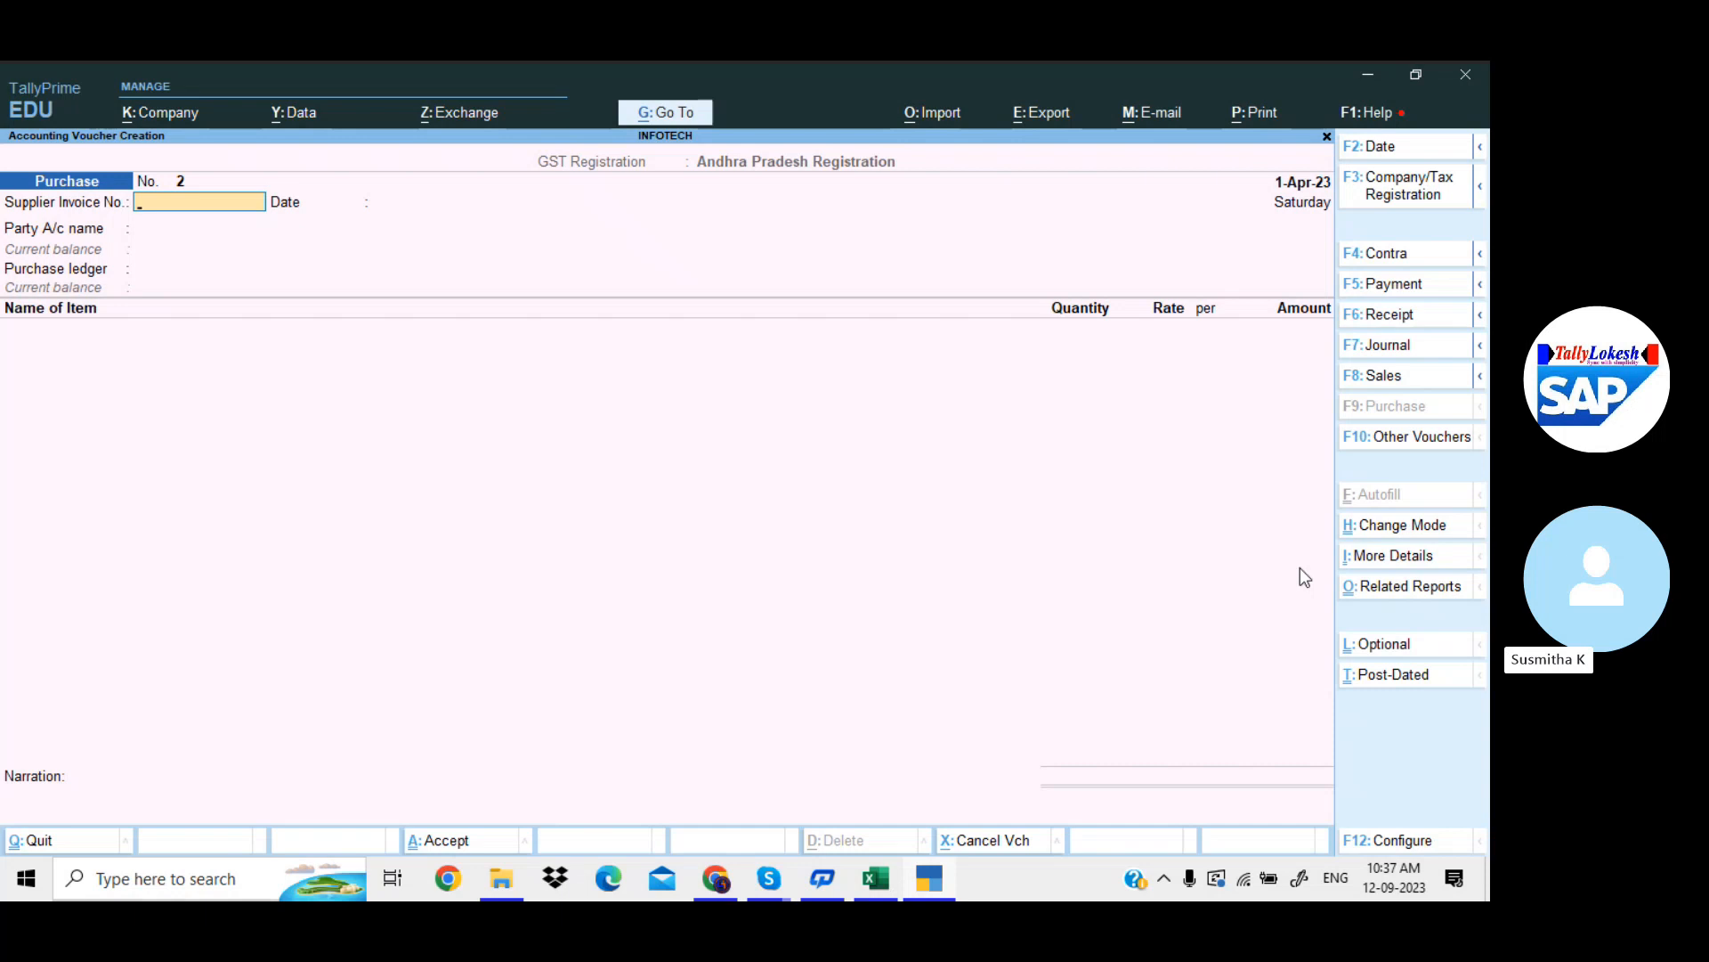
Set PRIYA MERCHANTS as the party of purchase voucher 2, leaving the invoice number and receipt details blank and accepting the party details
key(Return)
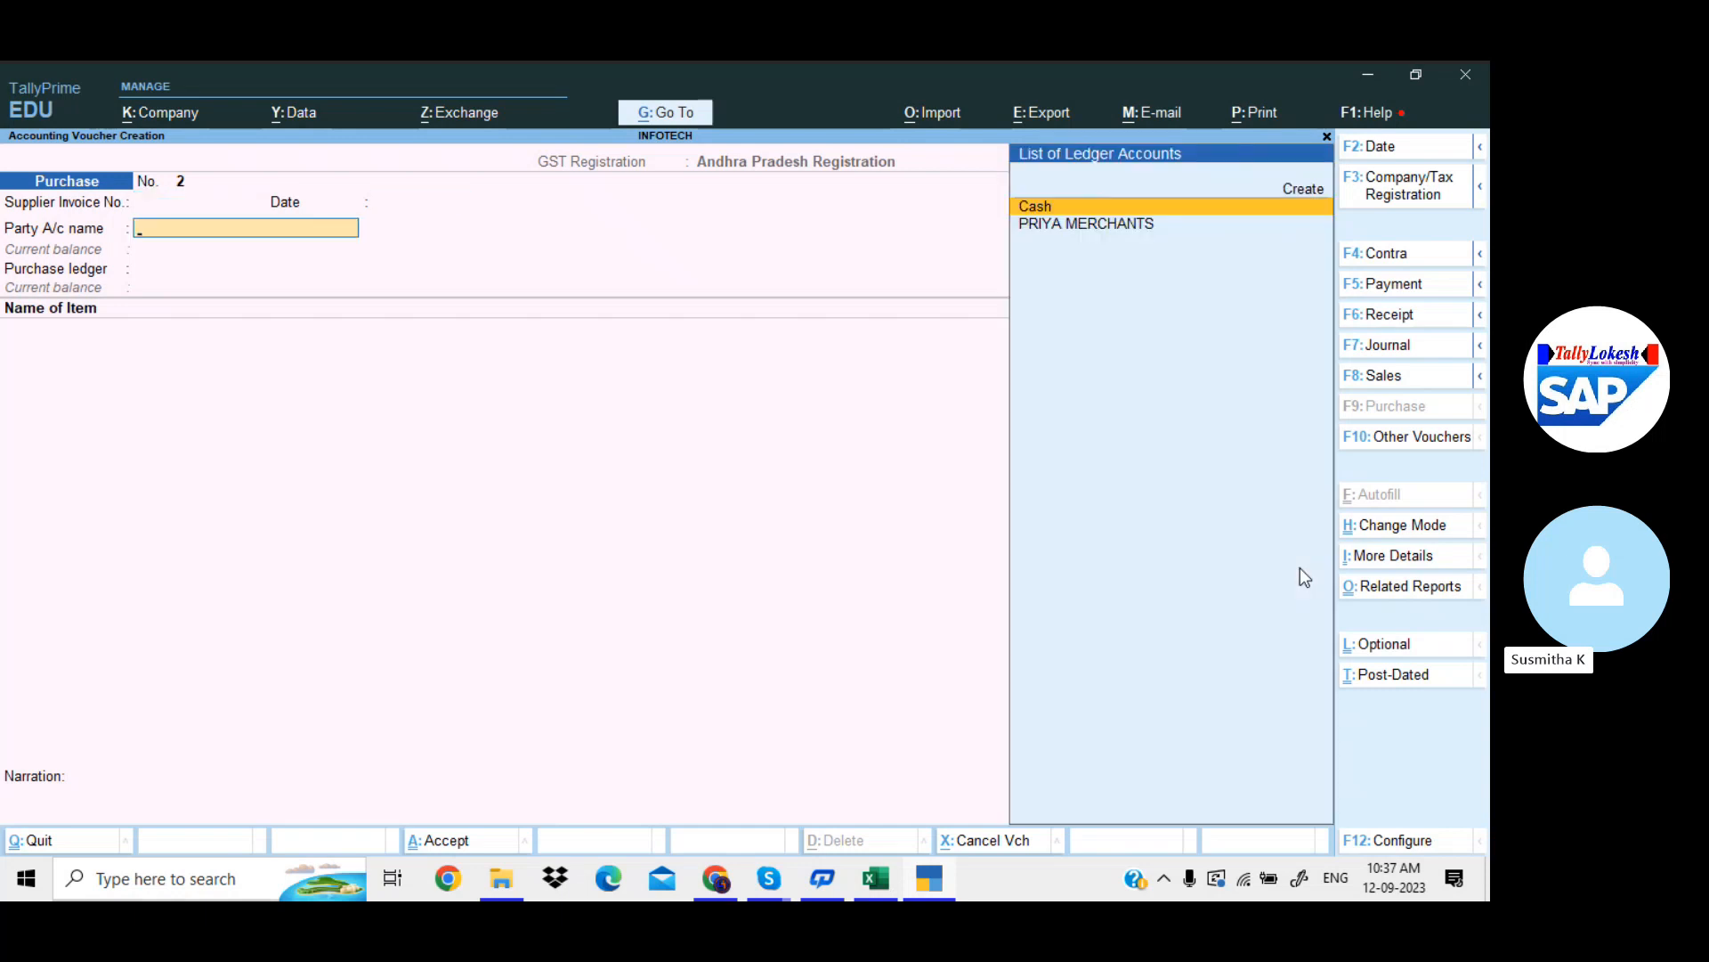
key(Down)
key(Return)
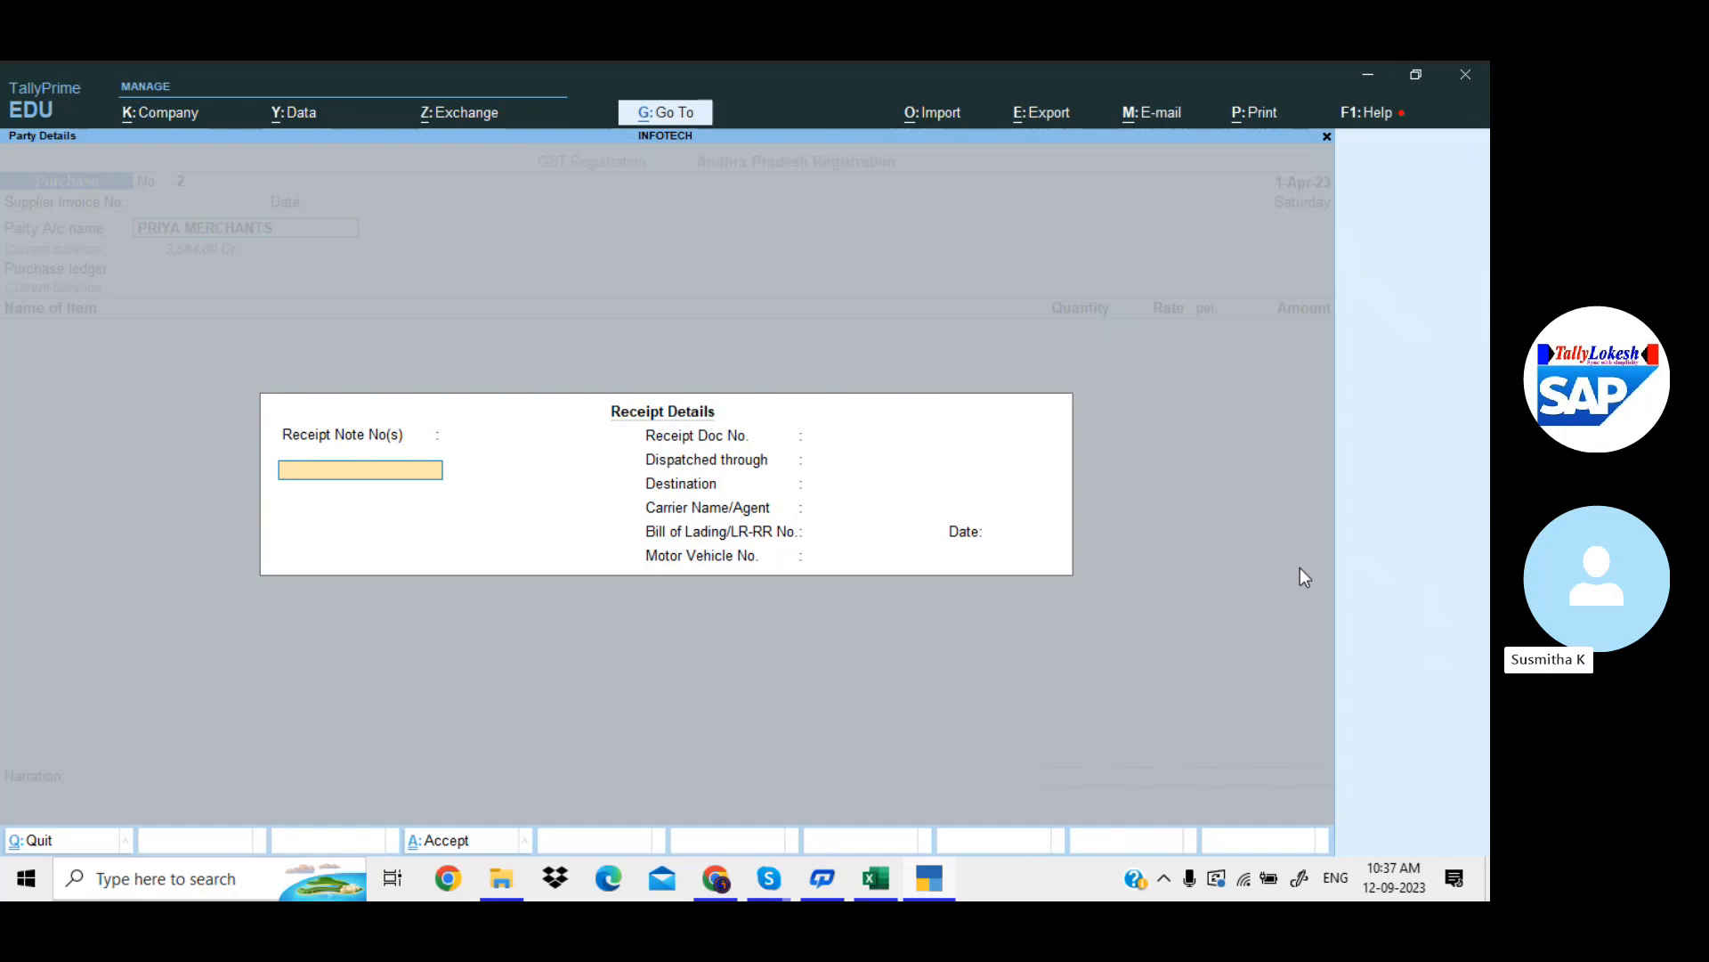
key(Return)
key(Return)
key(Return)
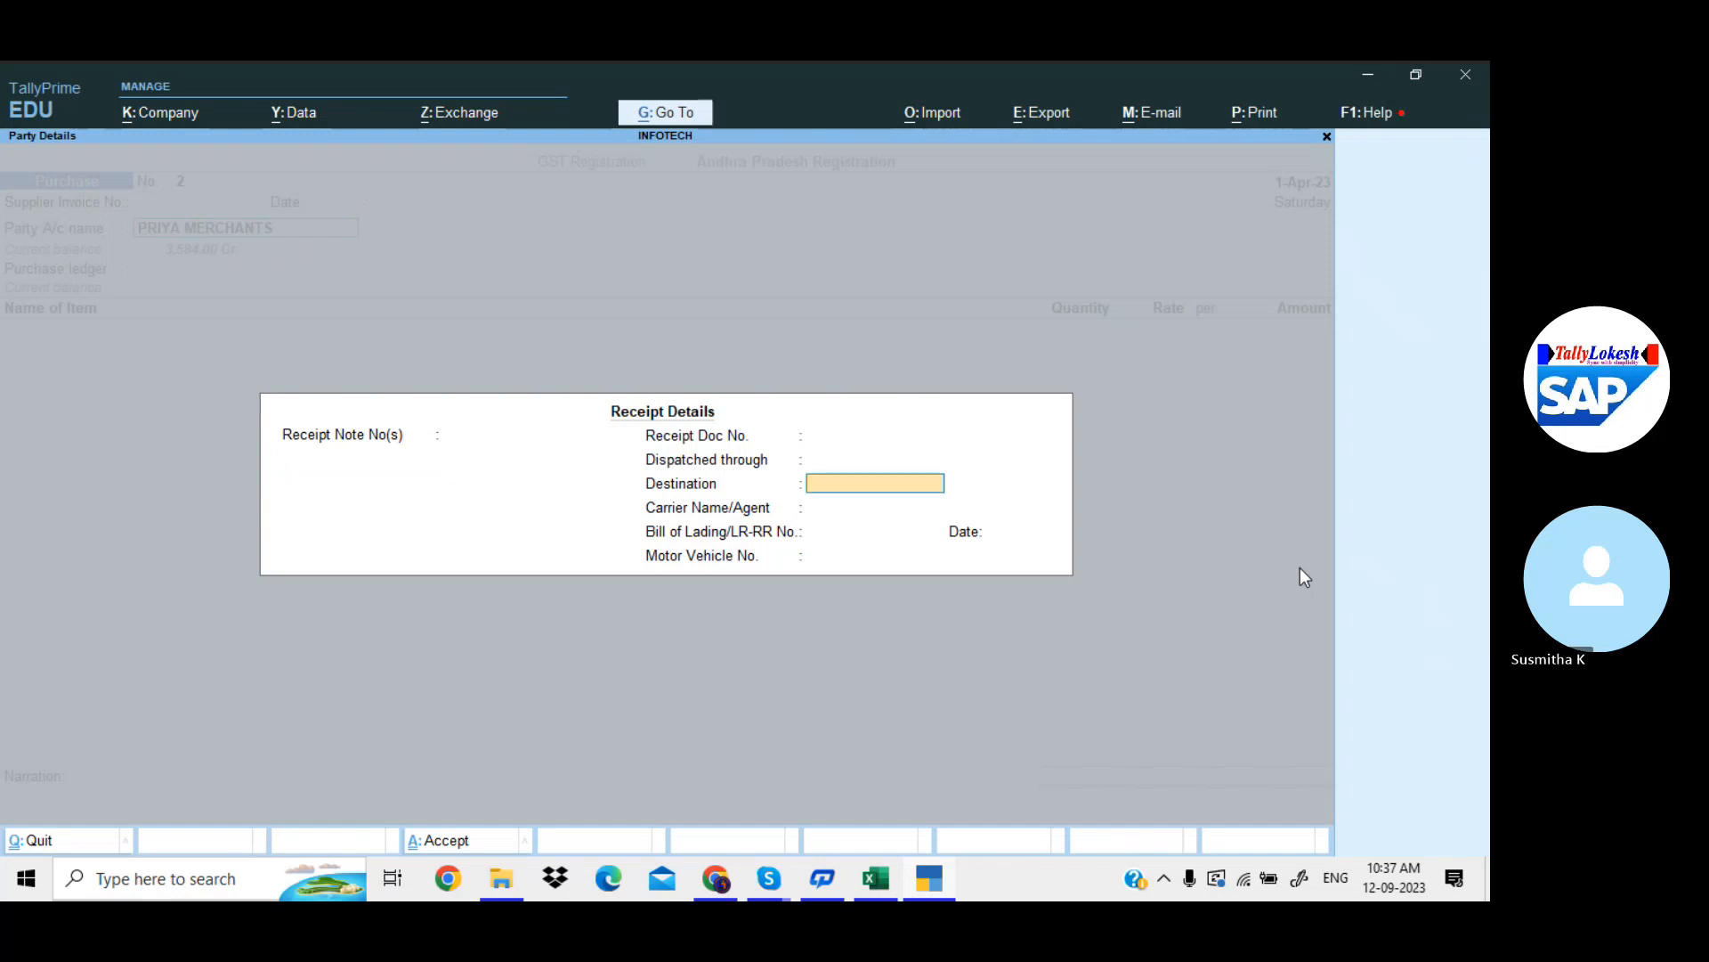
key(Return)
key(Return)
key(Return)
key(Return)
key(Return)
key(Return)
key(Return)
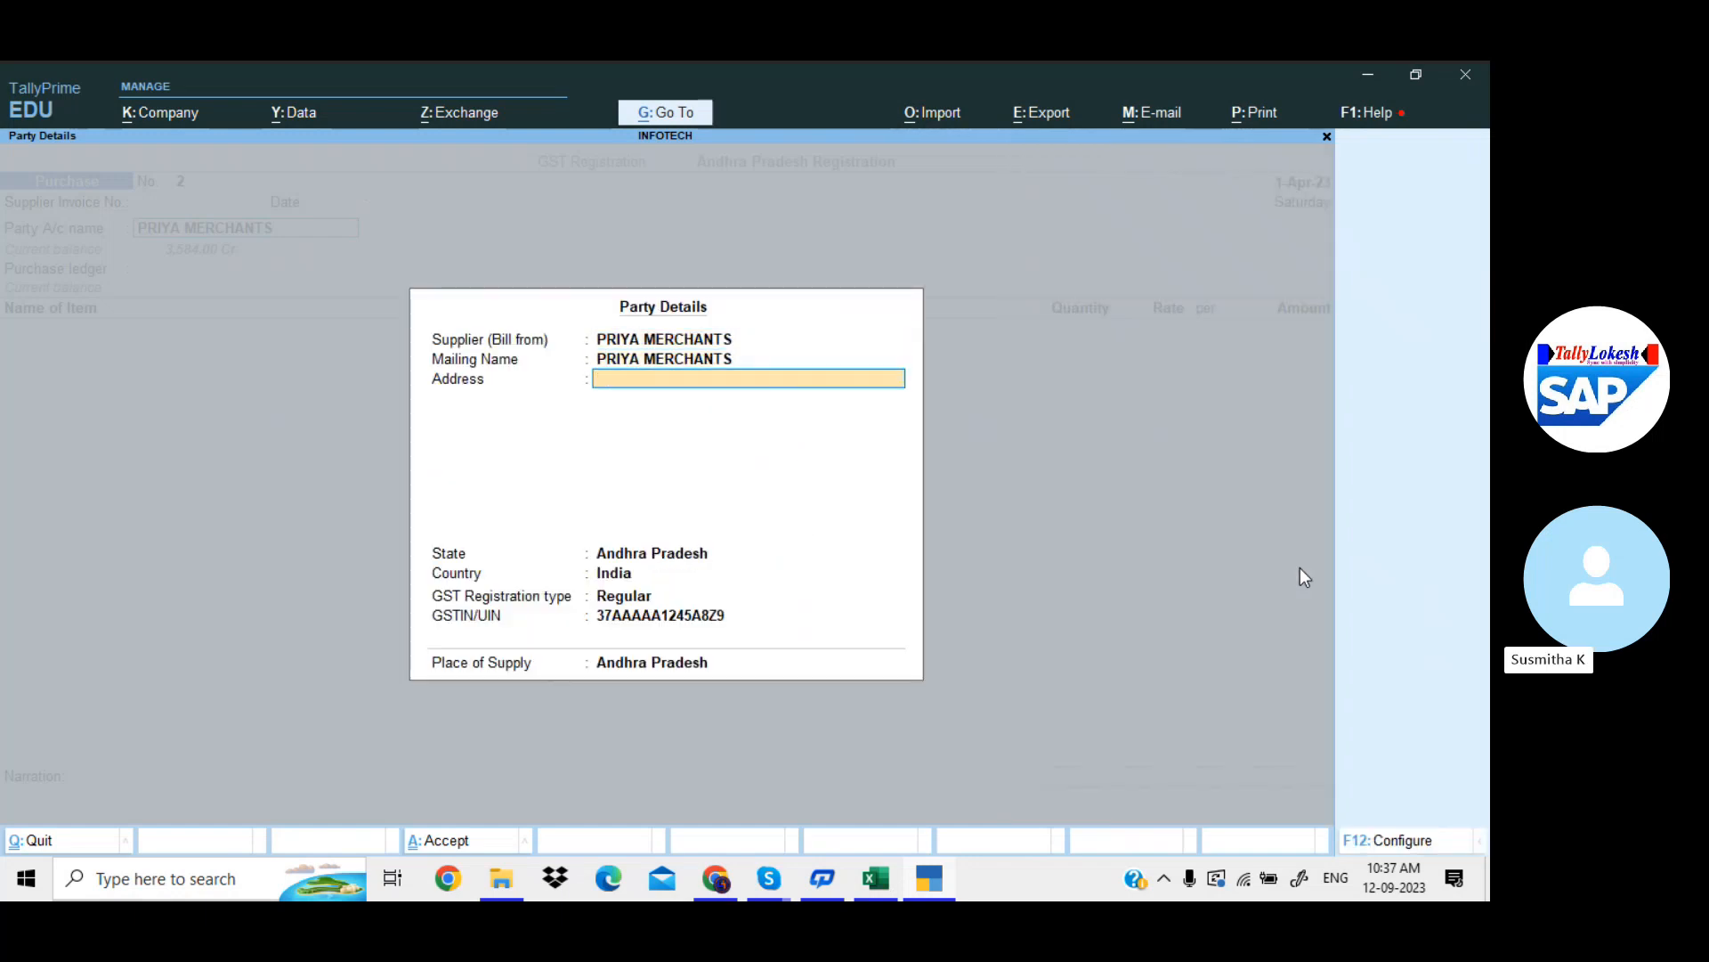
key(Return)
key(Return)
key(Return)
key(Return)
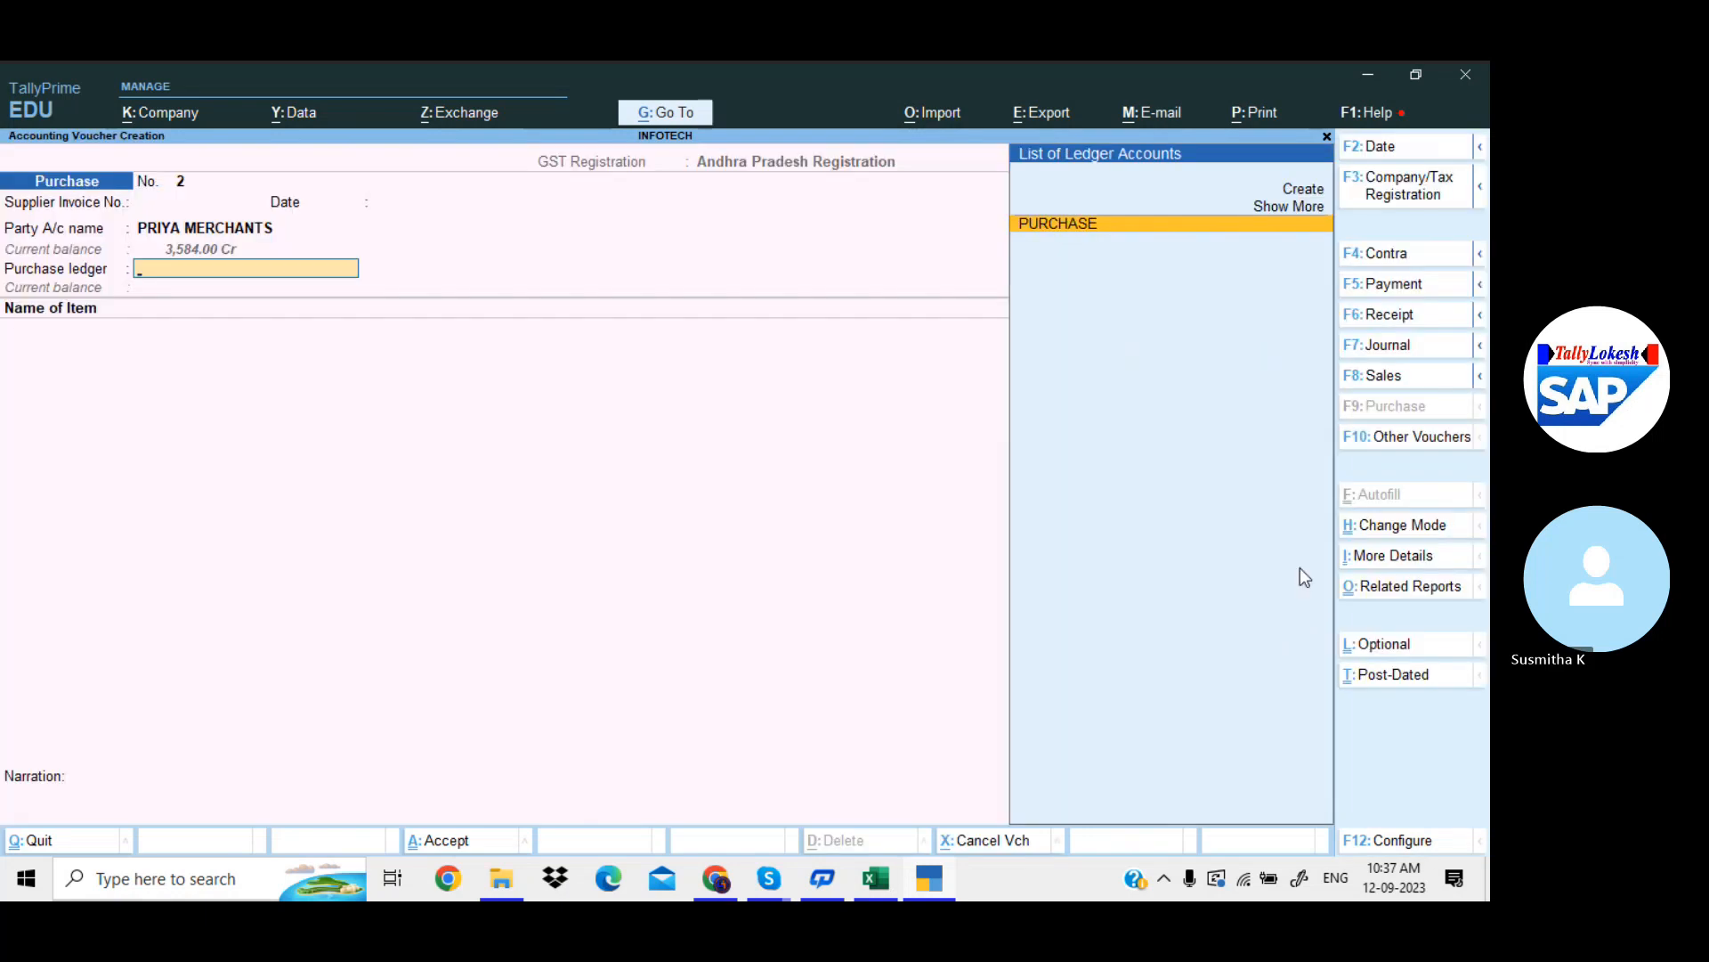
Choose the PURCHASE ledger in the voucher and open it for alteration, keeping its general settings and GST applicability as they are
key(Return)
key(BackSpace)
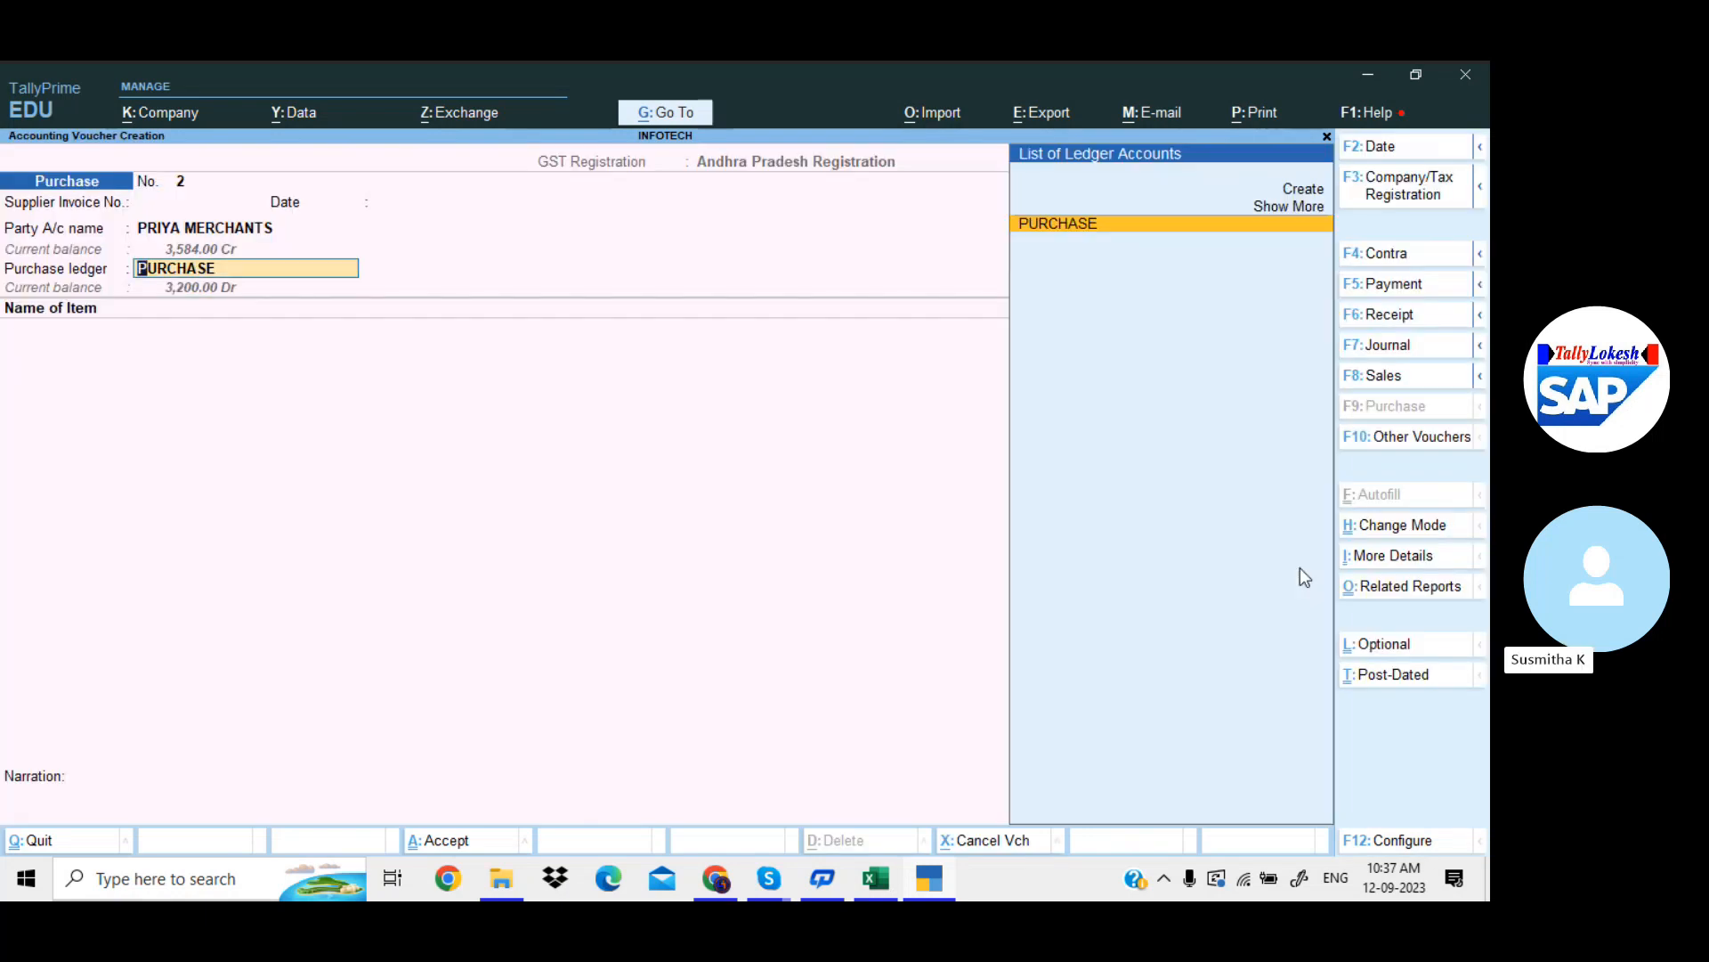
key(ctrl+Return)
key(Return)
key(Return)
key(Return)
key(Return)
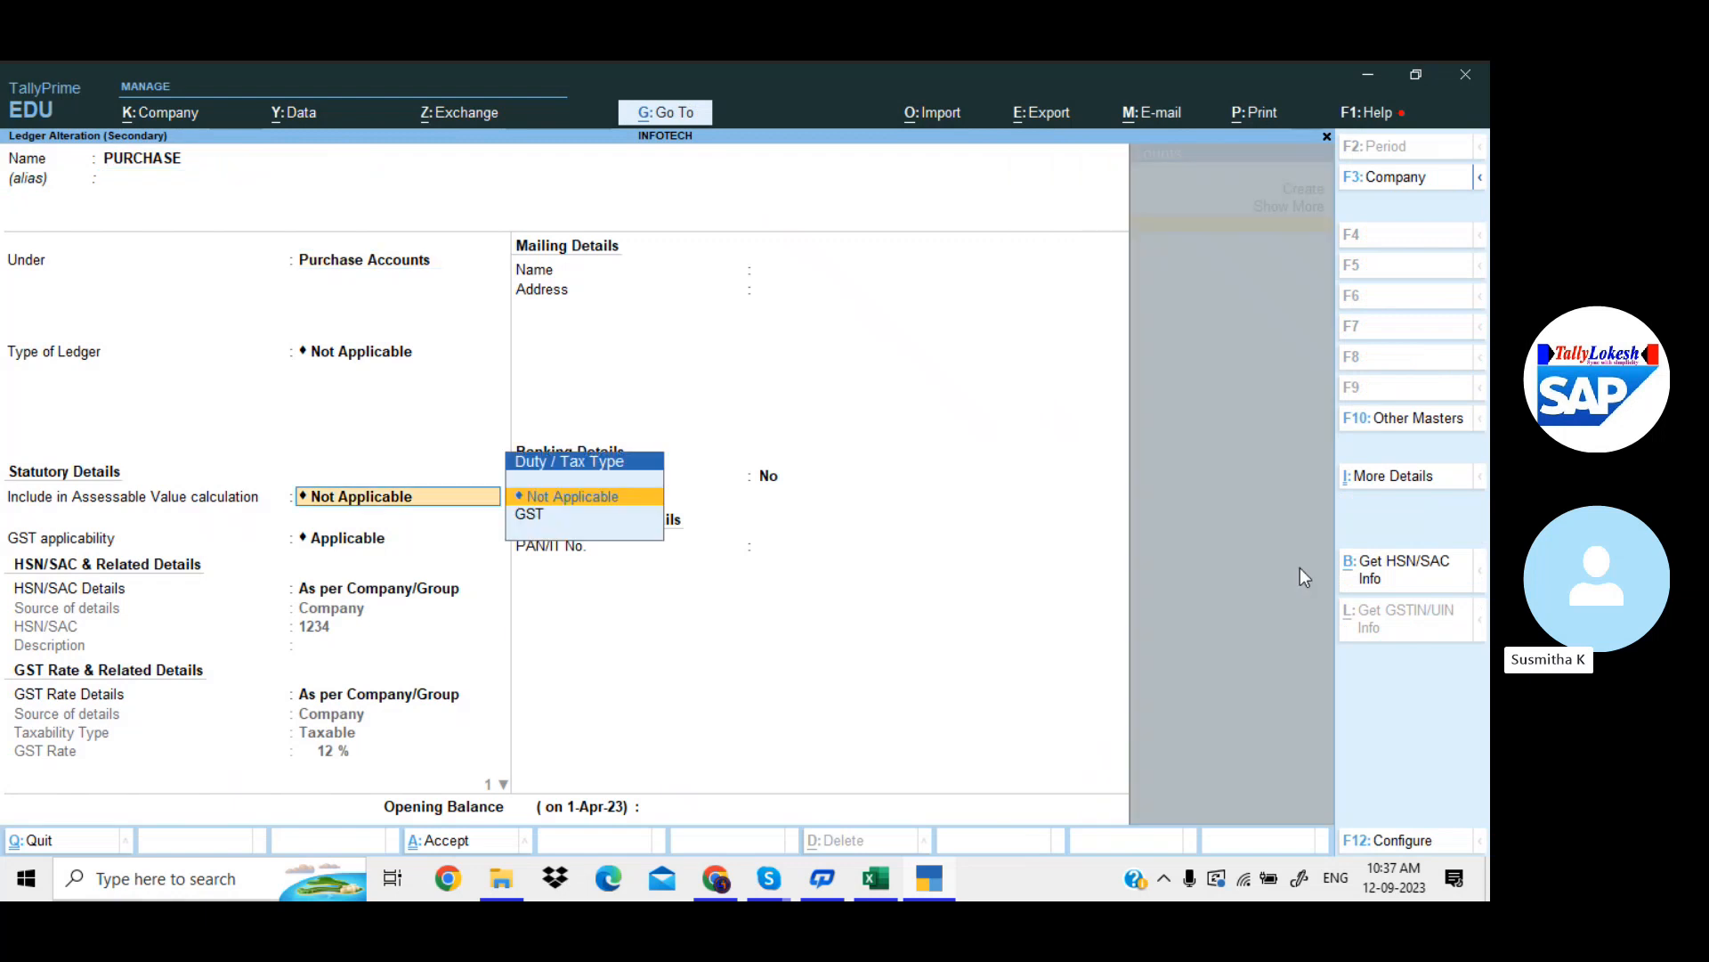
key(Return)
key(Return)
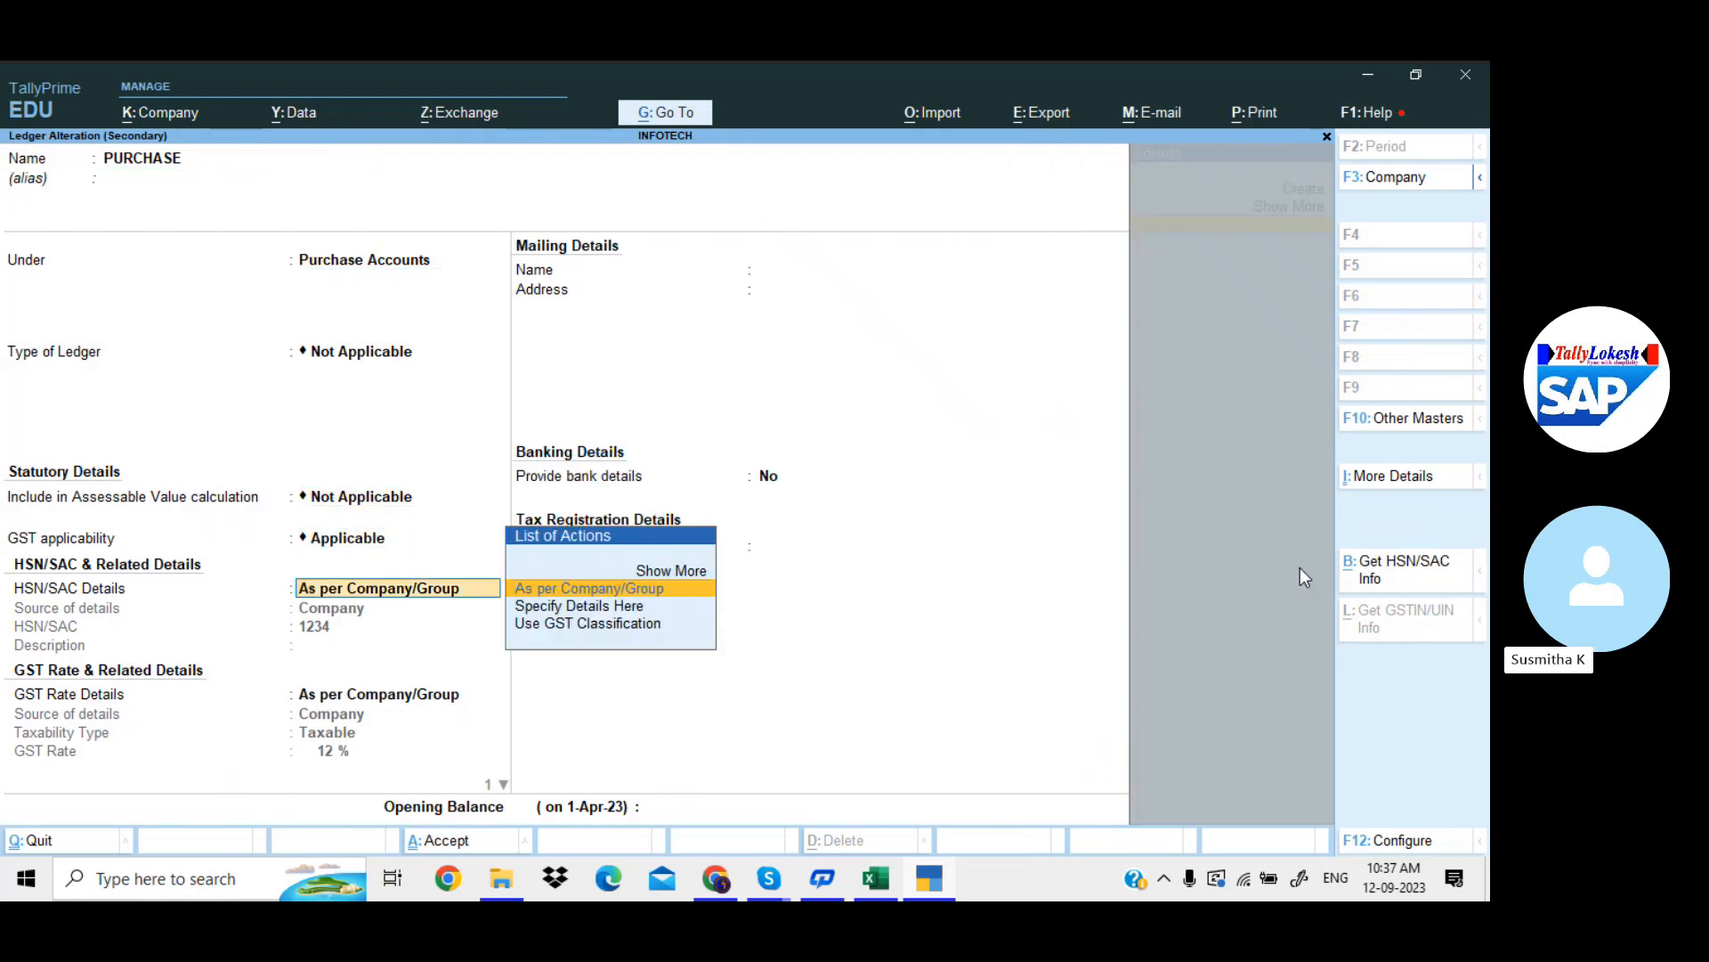
Specify HSN/SAC 7412 directly in the PURCHASE ledger, with 1-Apr-23 as the effective date for the revised GST details
key(Down)
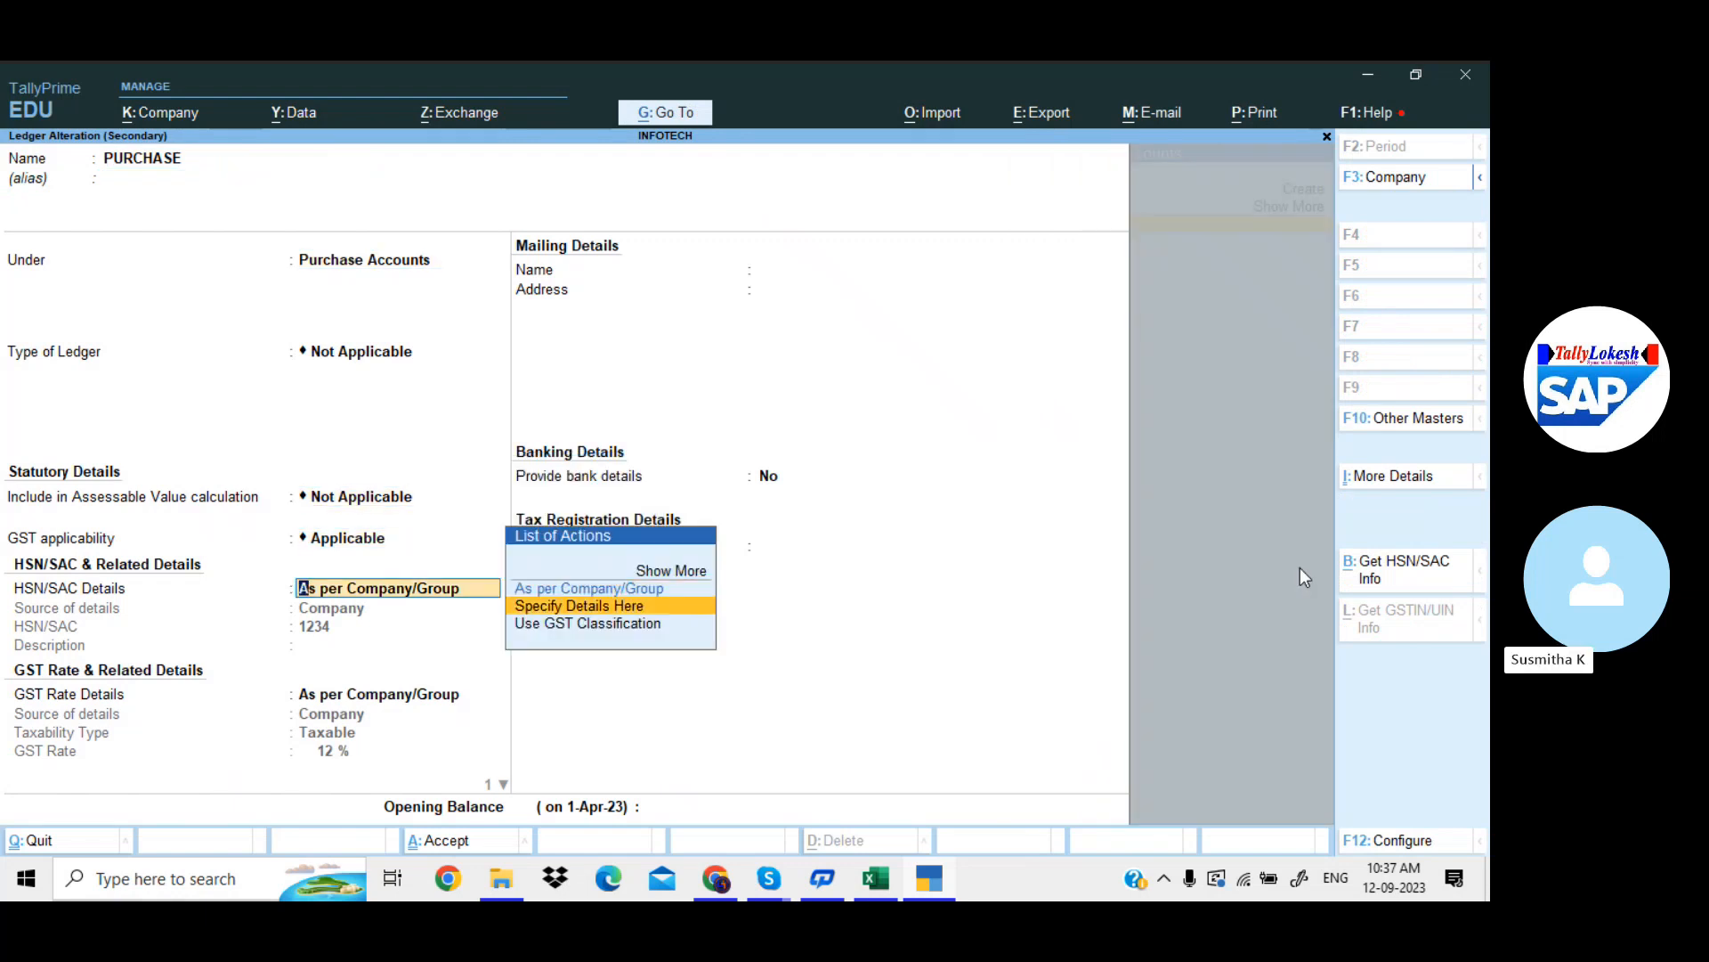
key(Return)
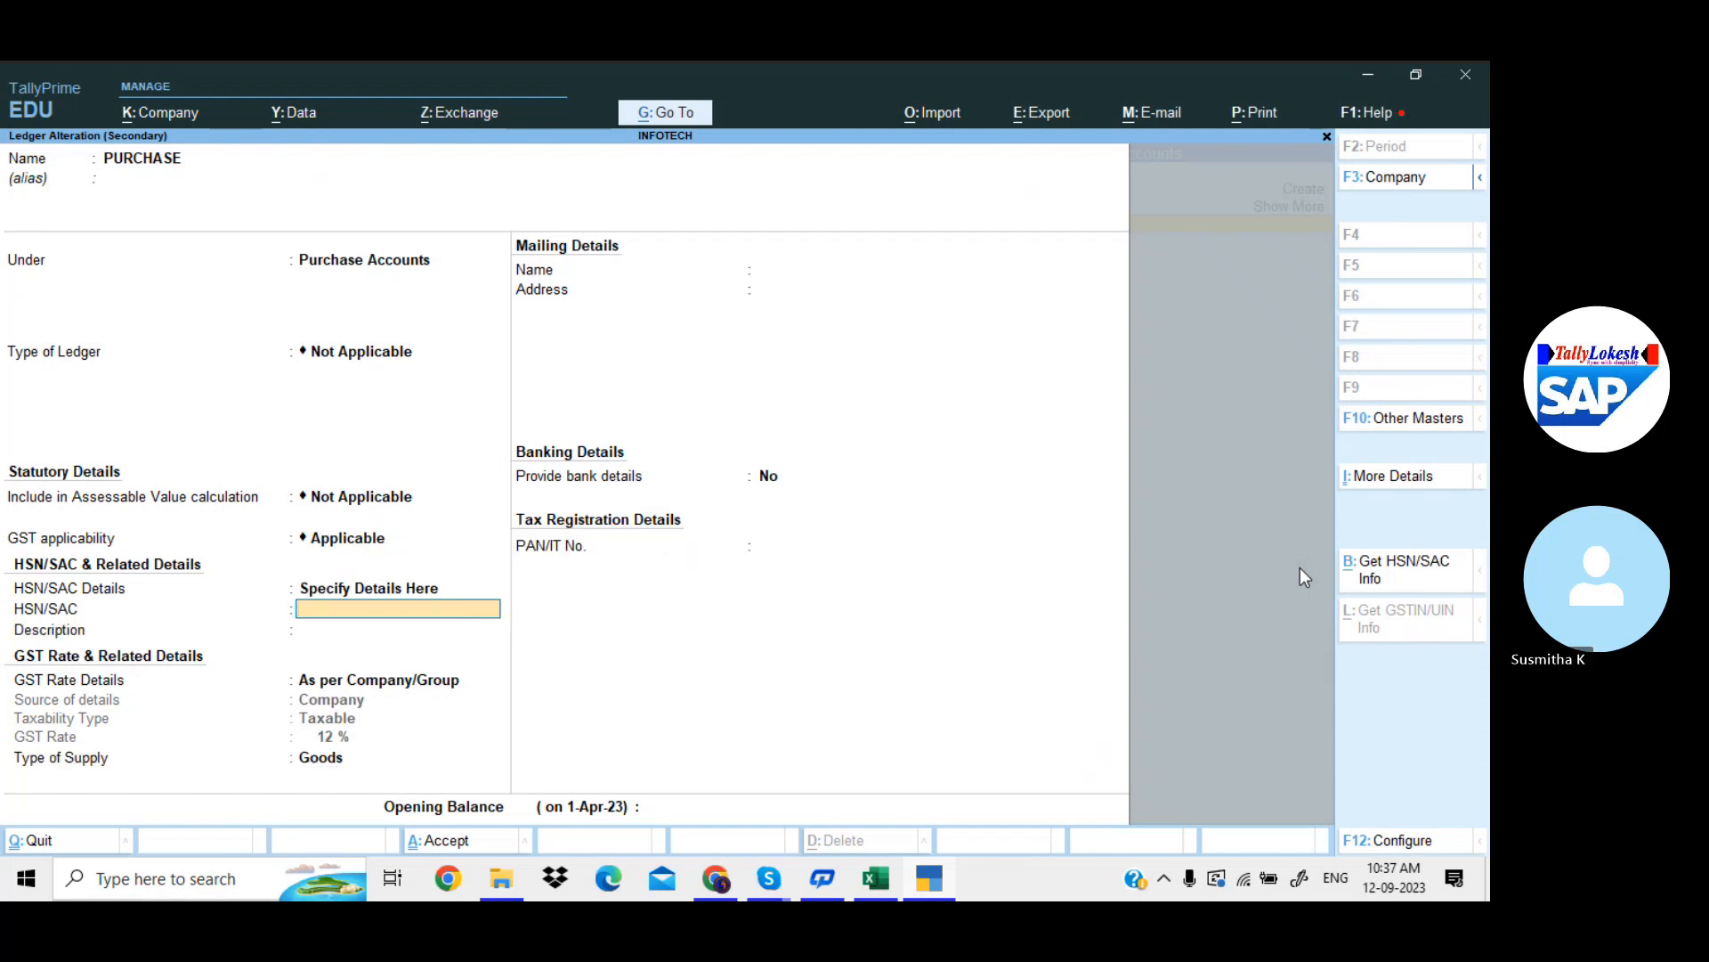
text(7412)
key(Return)
key(Return)
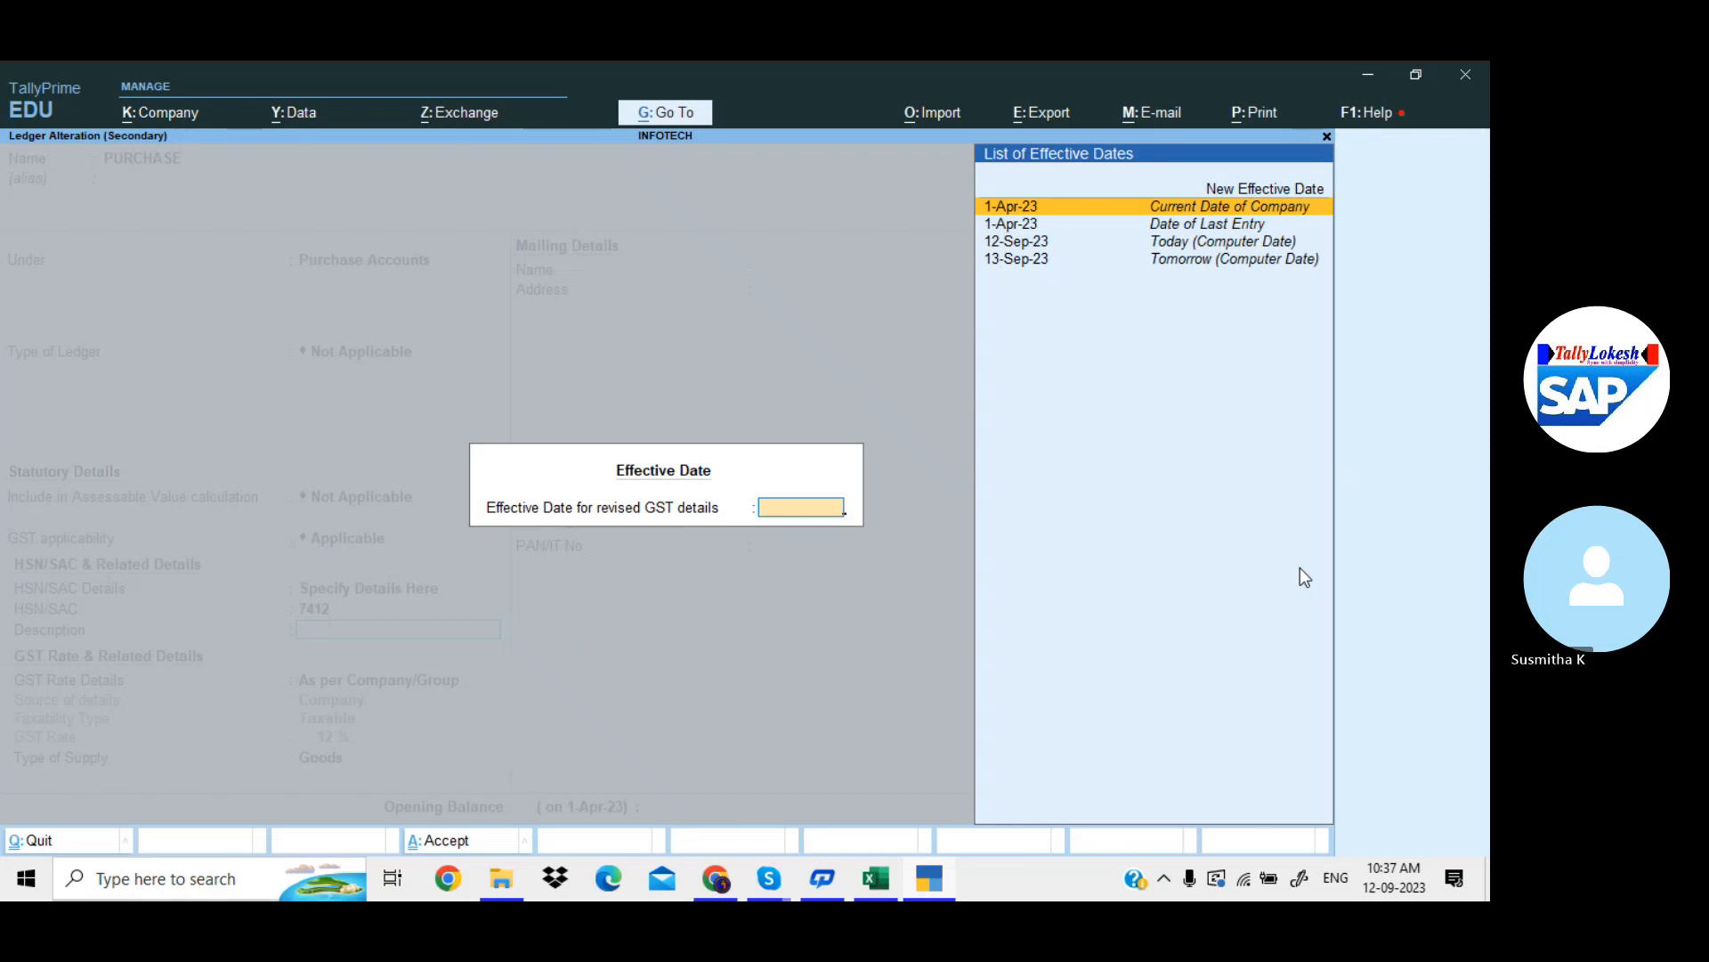
key(Down)
key(Down)
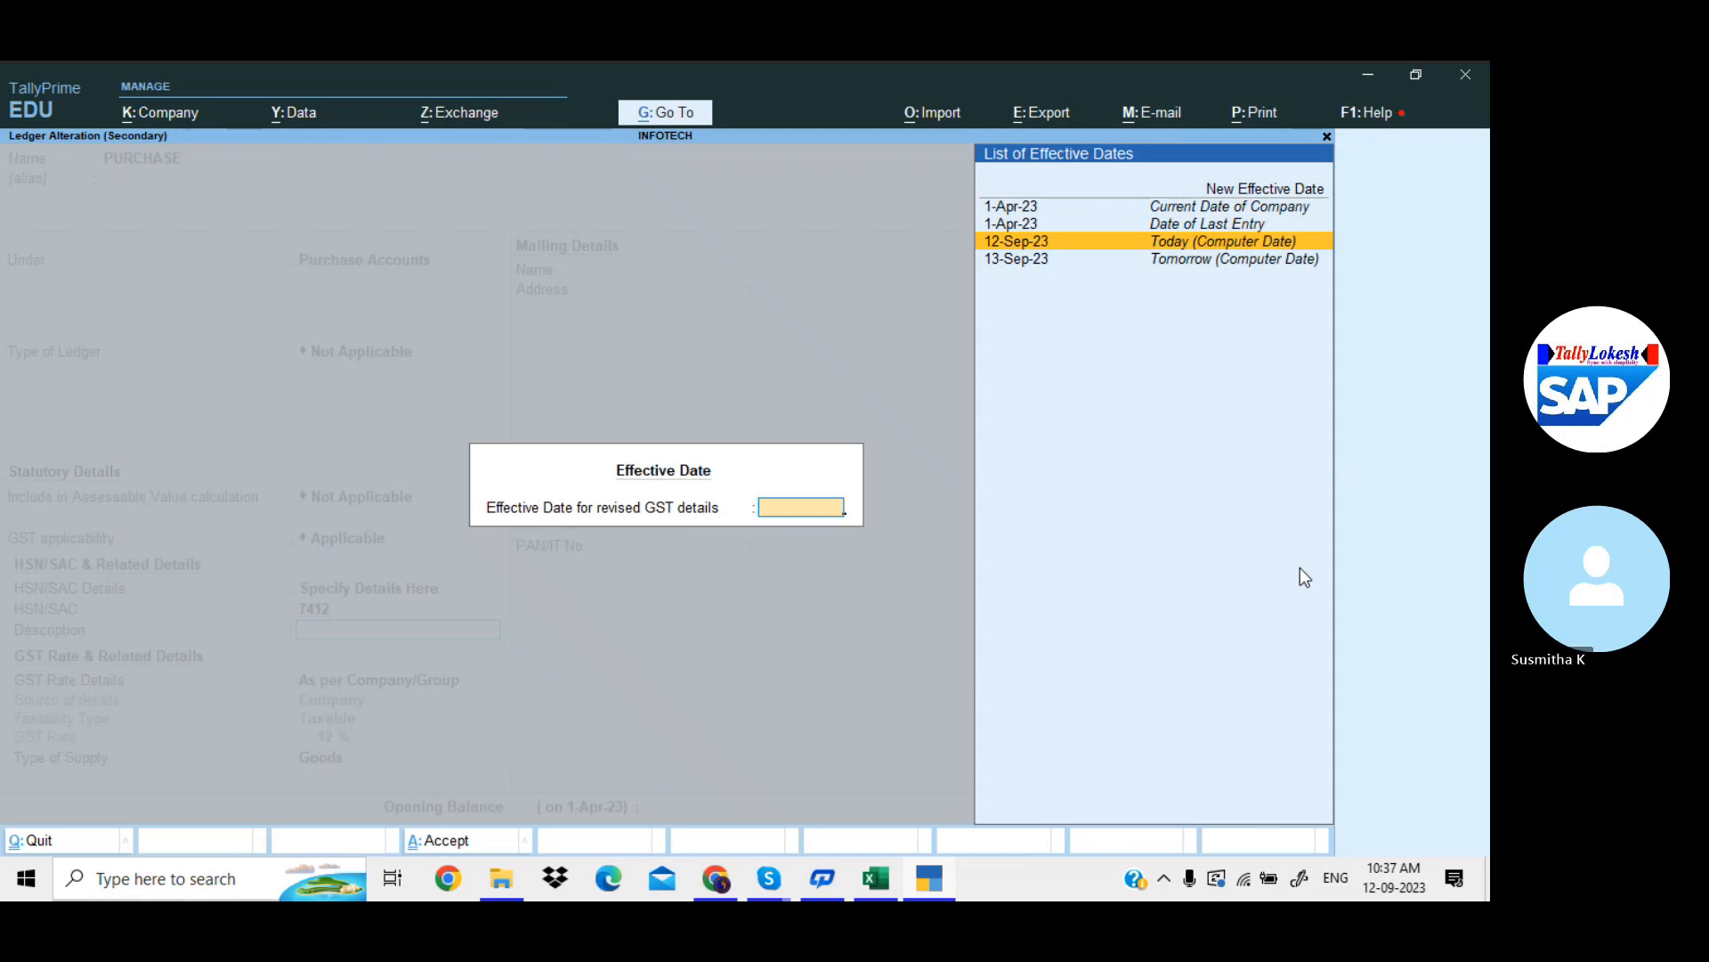
key(Down)
key(Up)
key(Return)
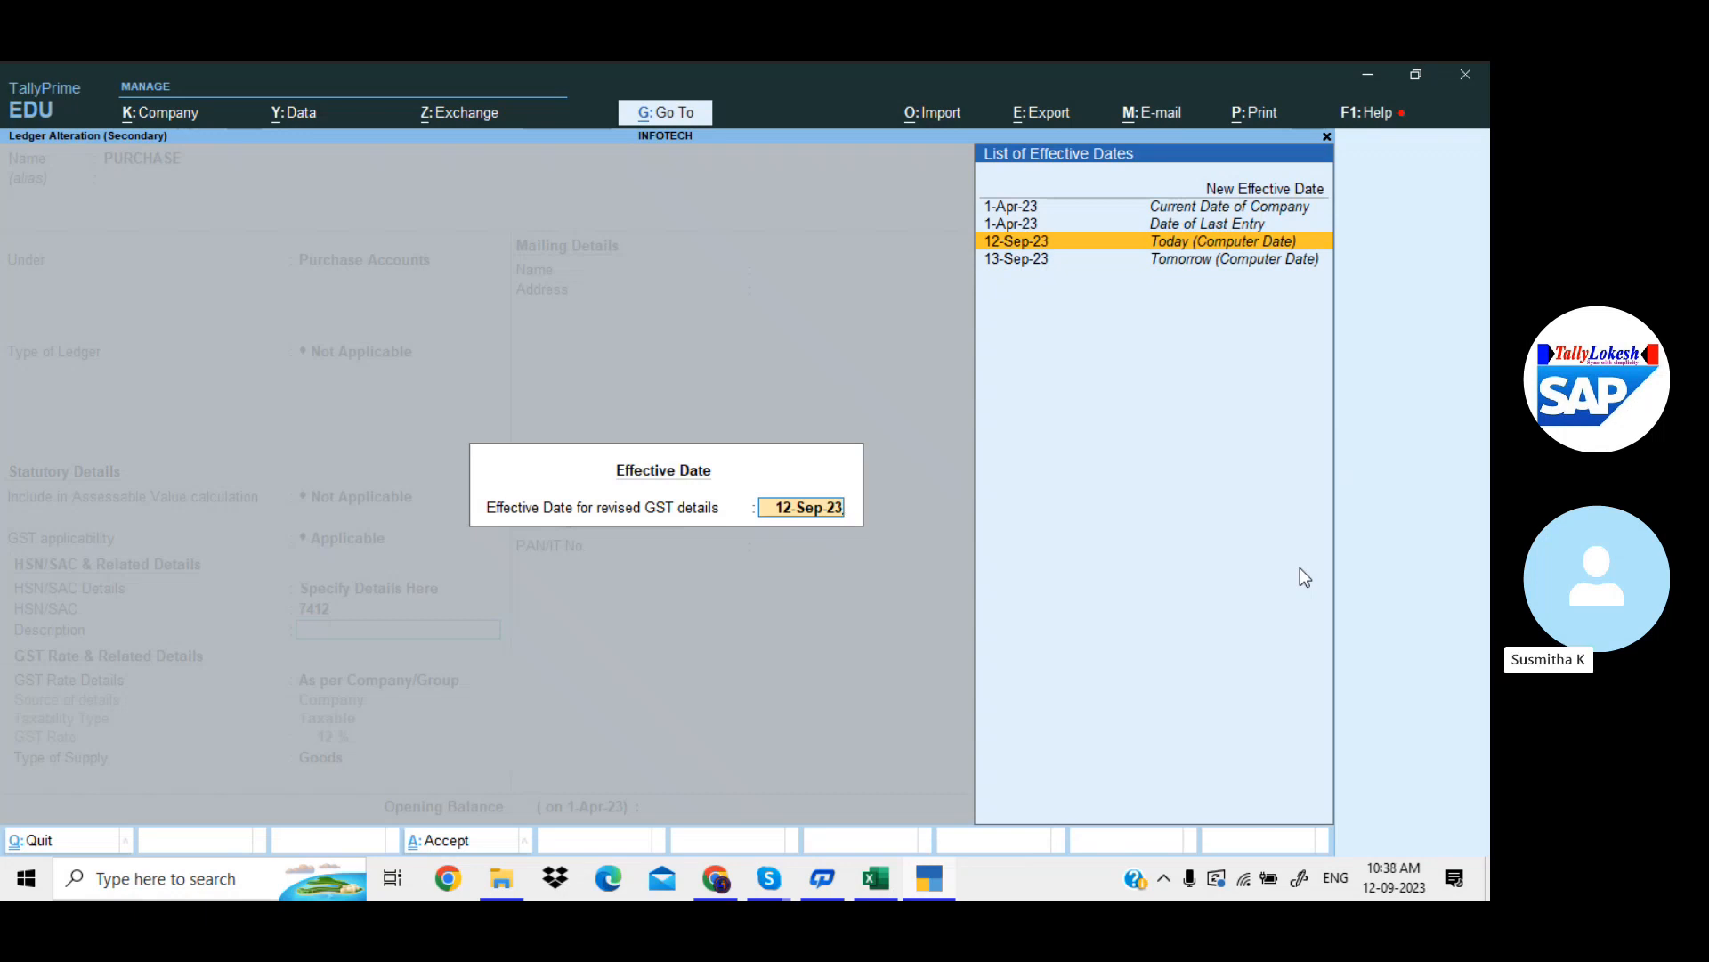
key(Up)
key(Up)
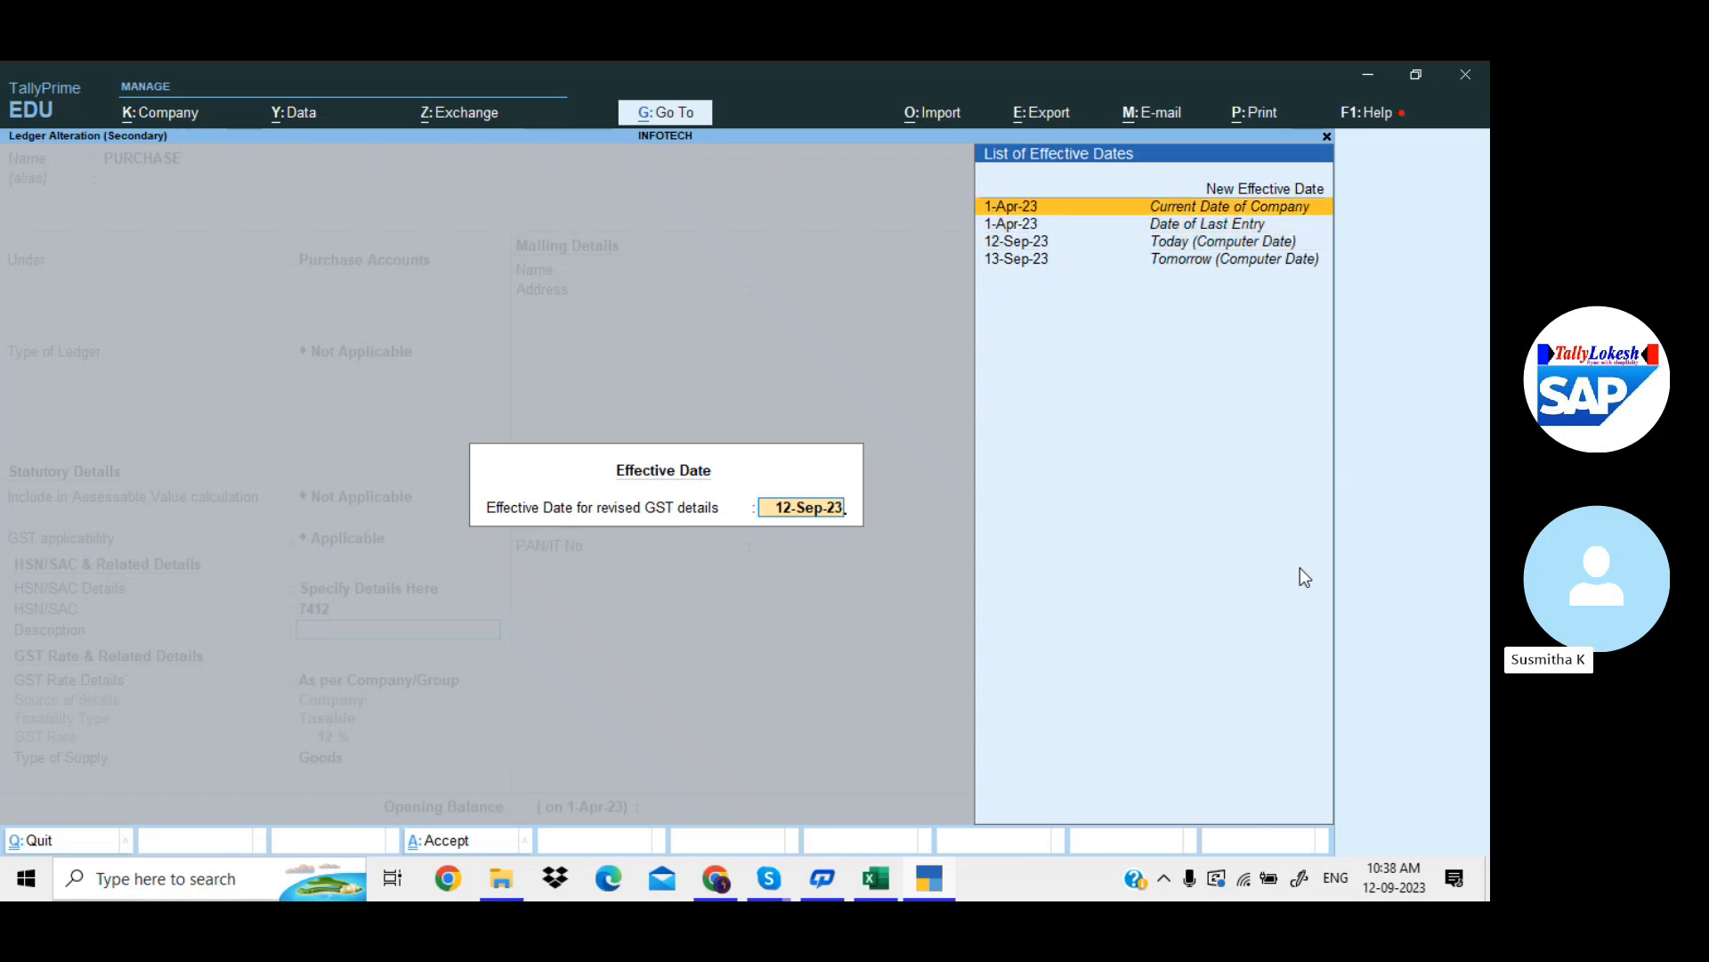
key(Return)
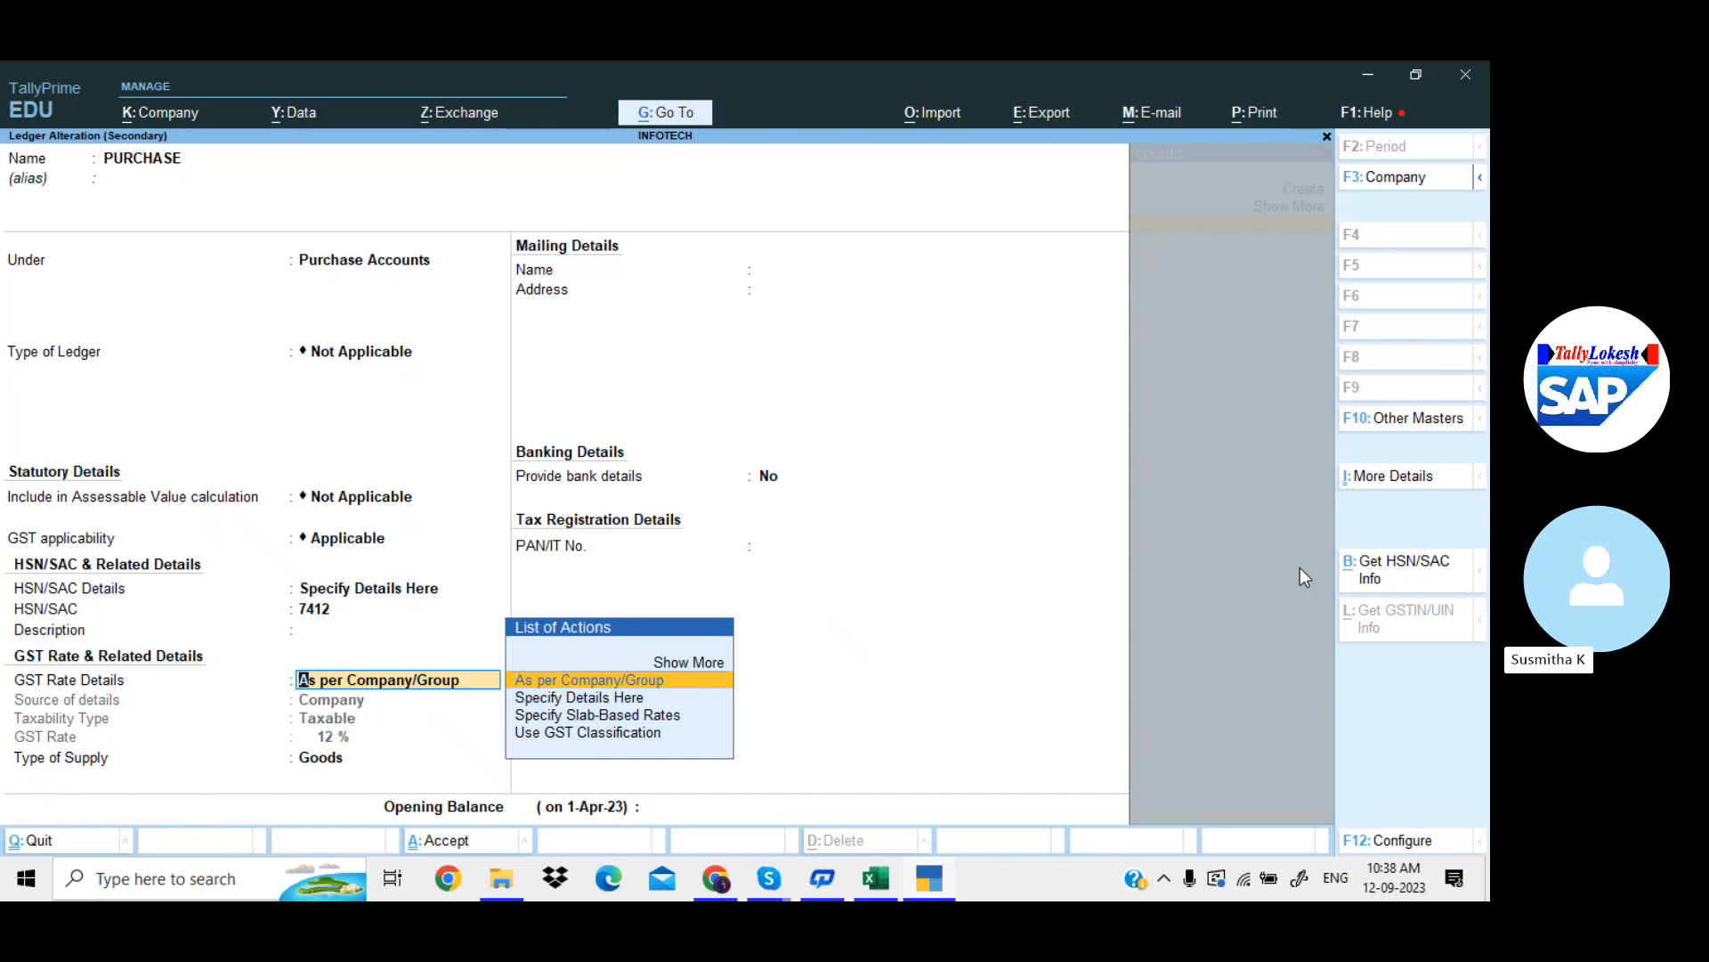
Specify a taxable GST rate of 18% in the PURCHASE ledger, effective 1-Apr-23, keep Goods as the supply type, and save the ledger
key(Down)
key(Return)
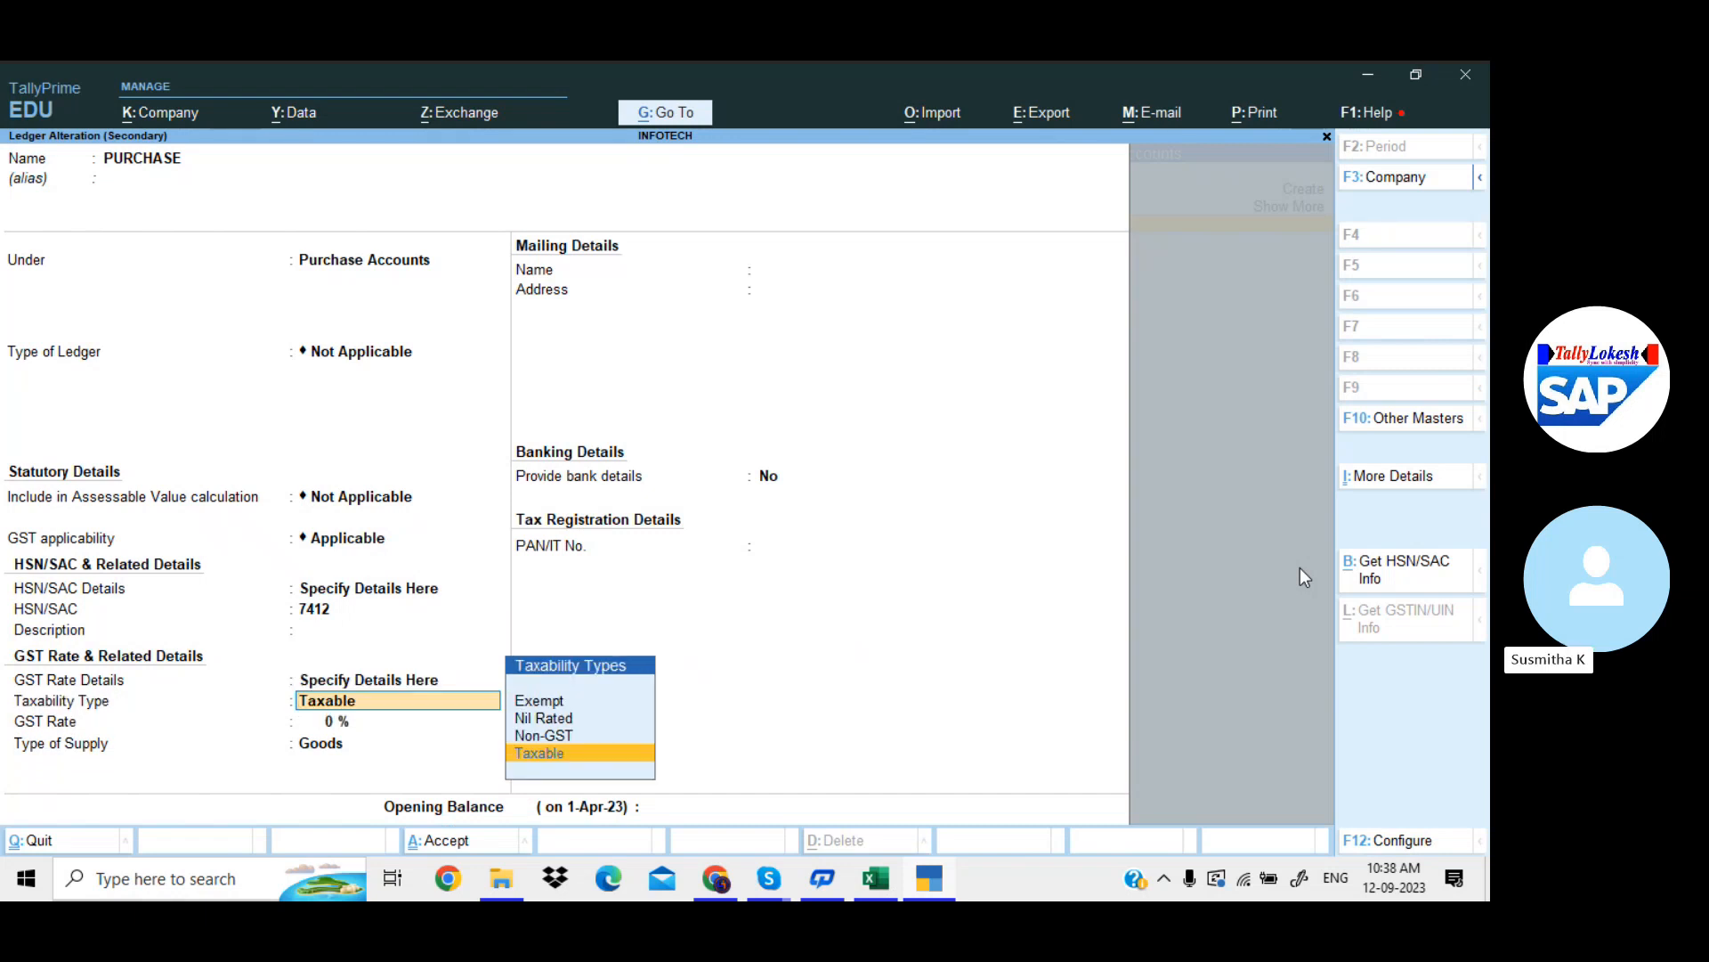
key(Return)
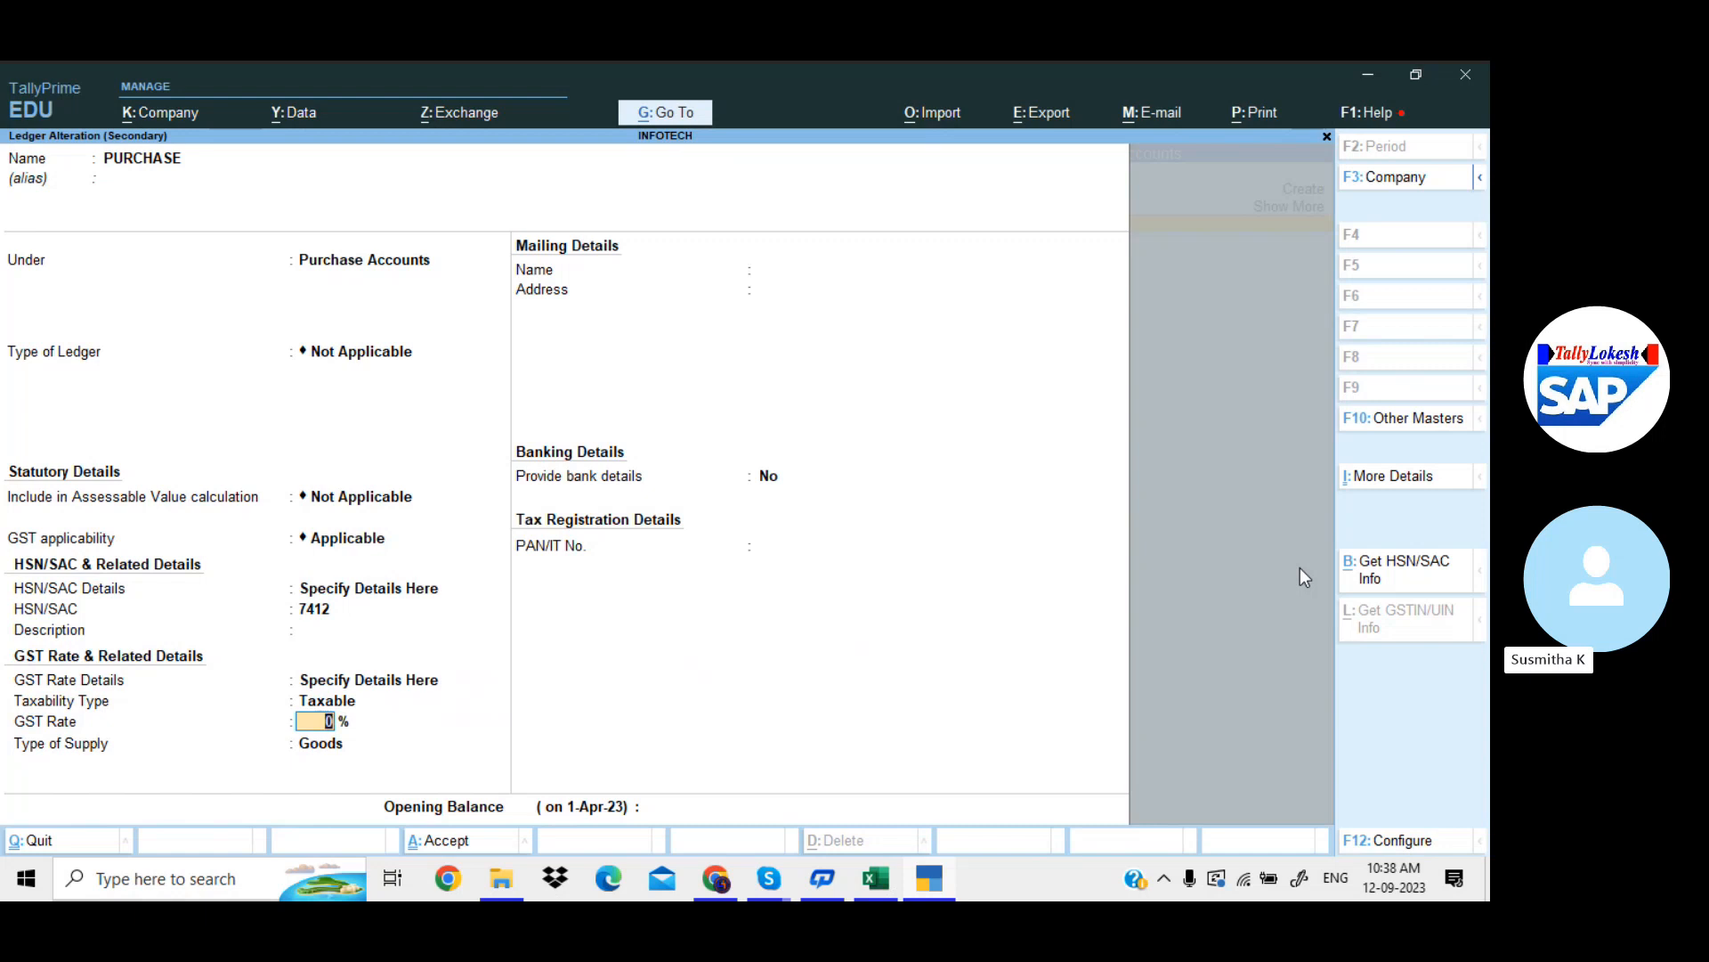
text(18)
key(Return)
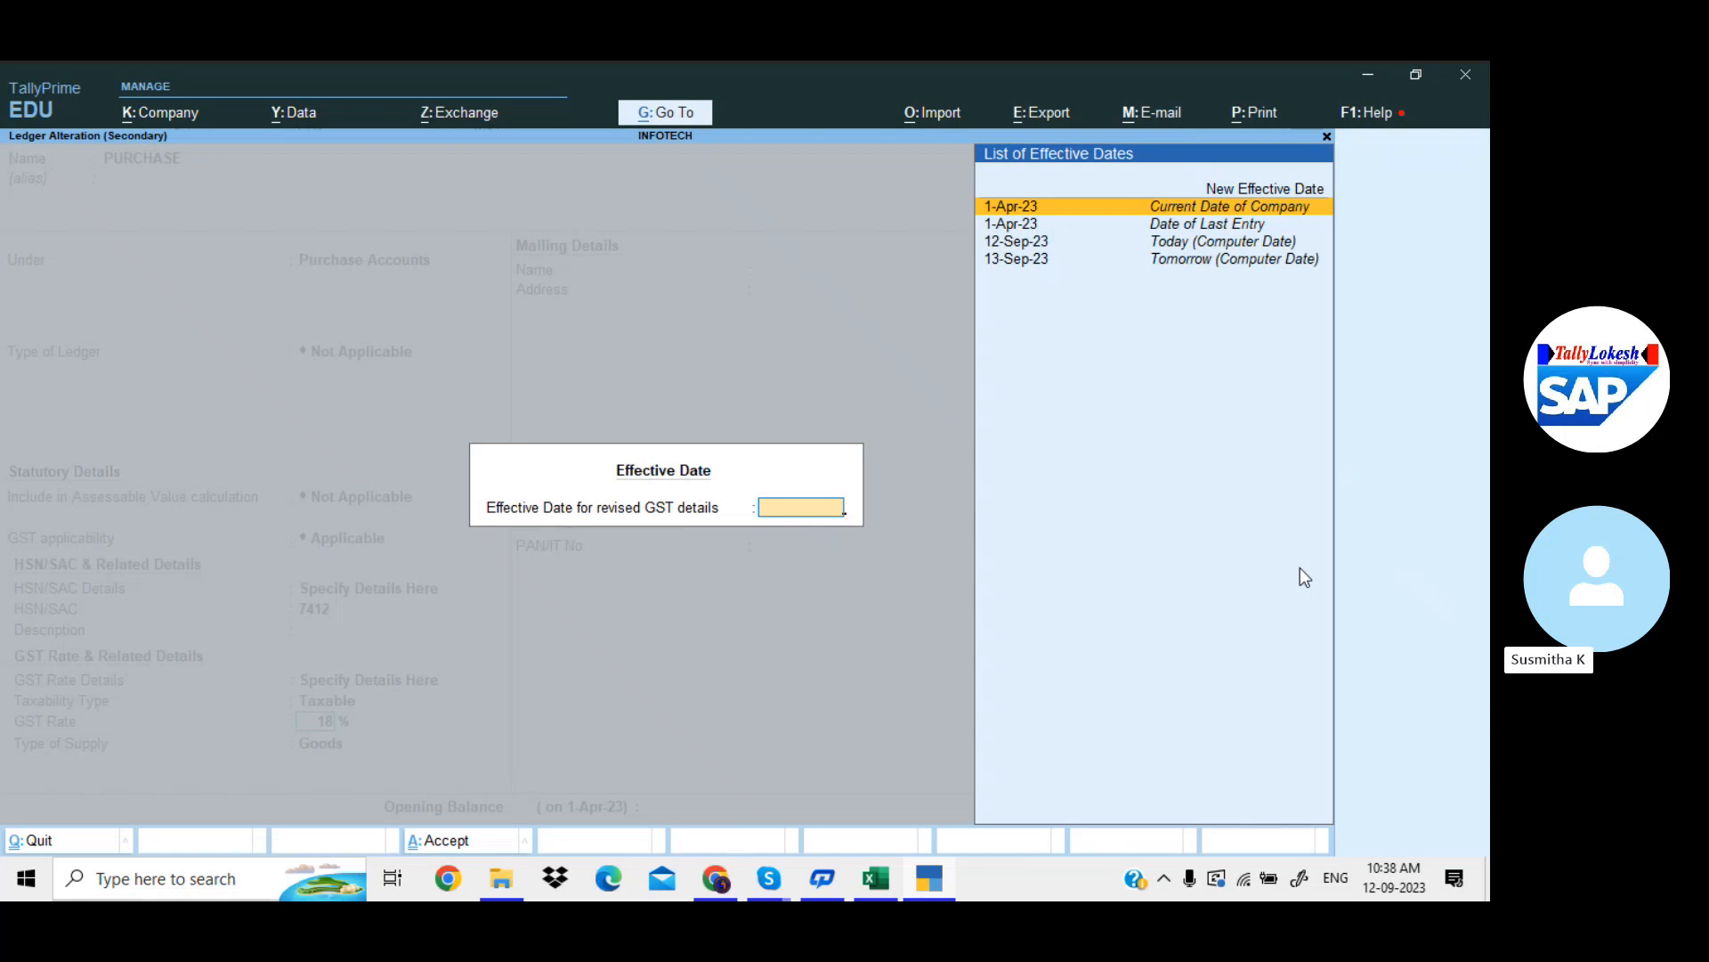
key(Return)
key(Return)
key(Return)
key(Return)
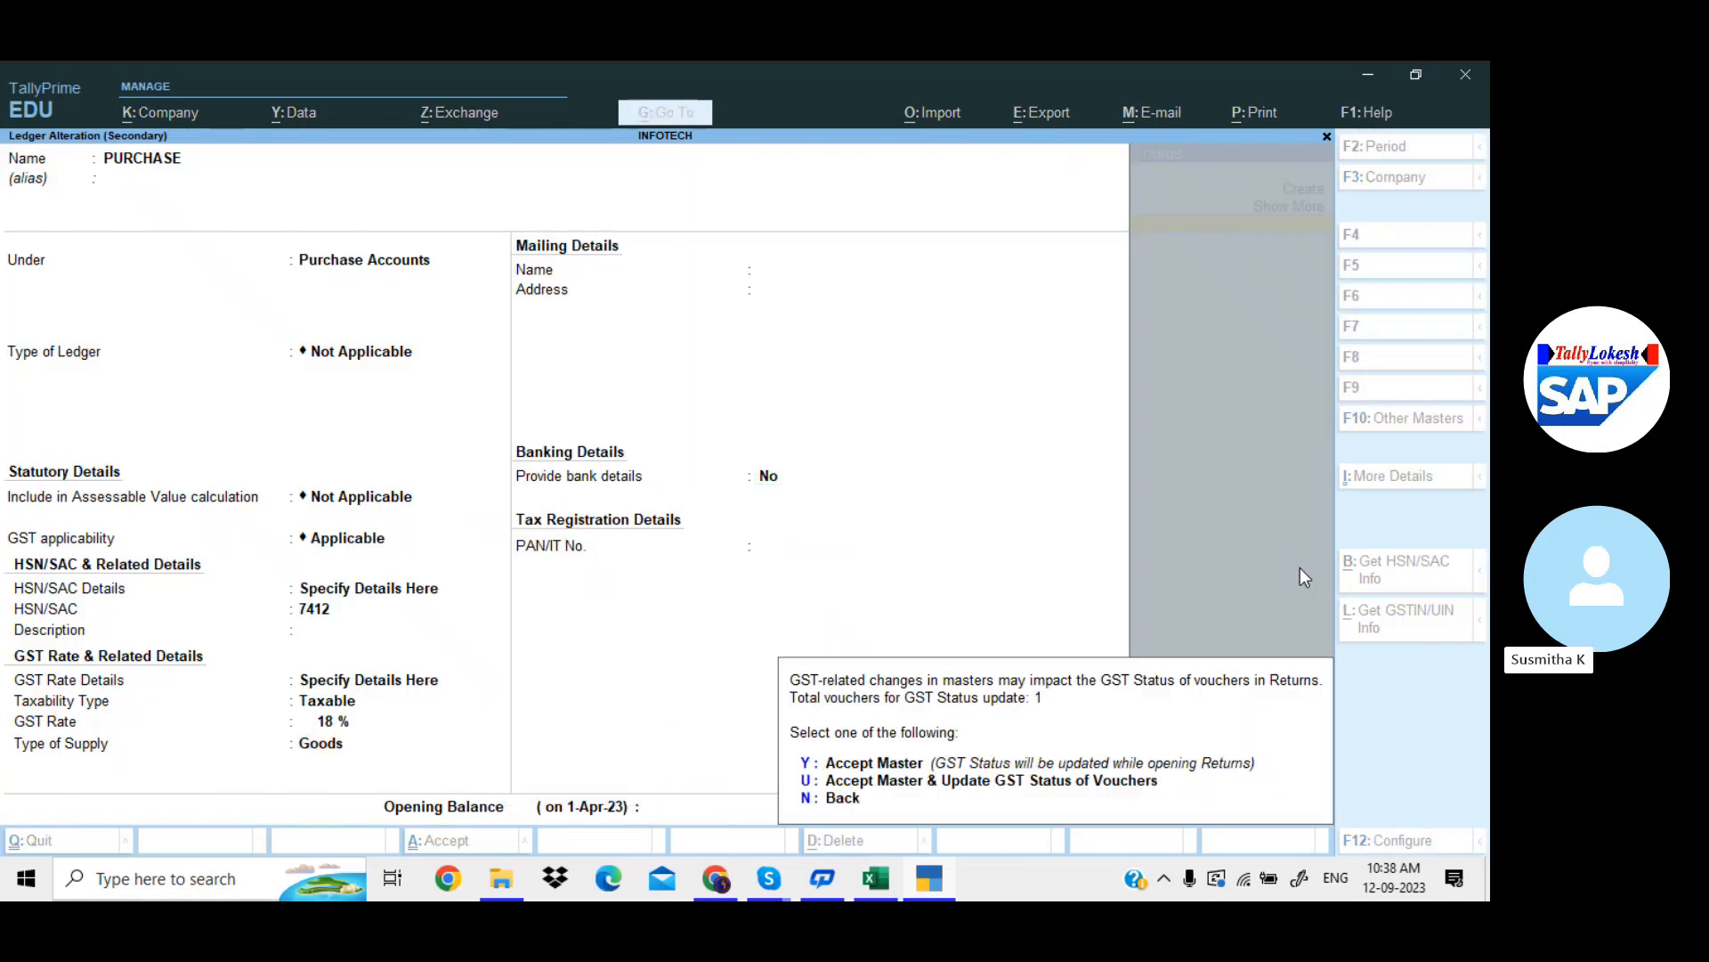
key(Return)
Add Hp Laptop to the purchase voucher with a quantity of 10 nos at a rate of 500
key(Down)
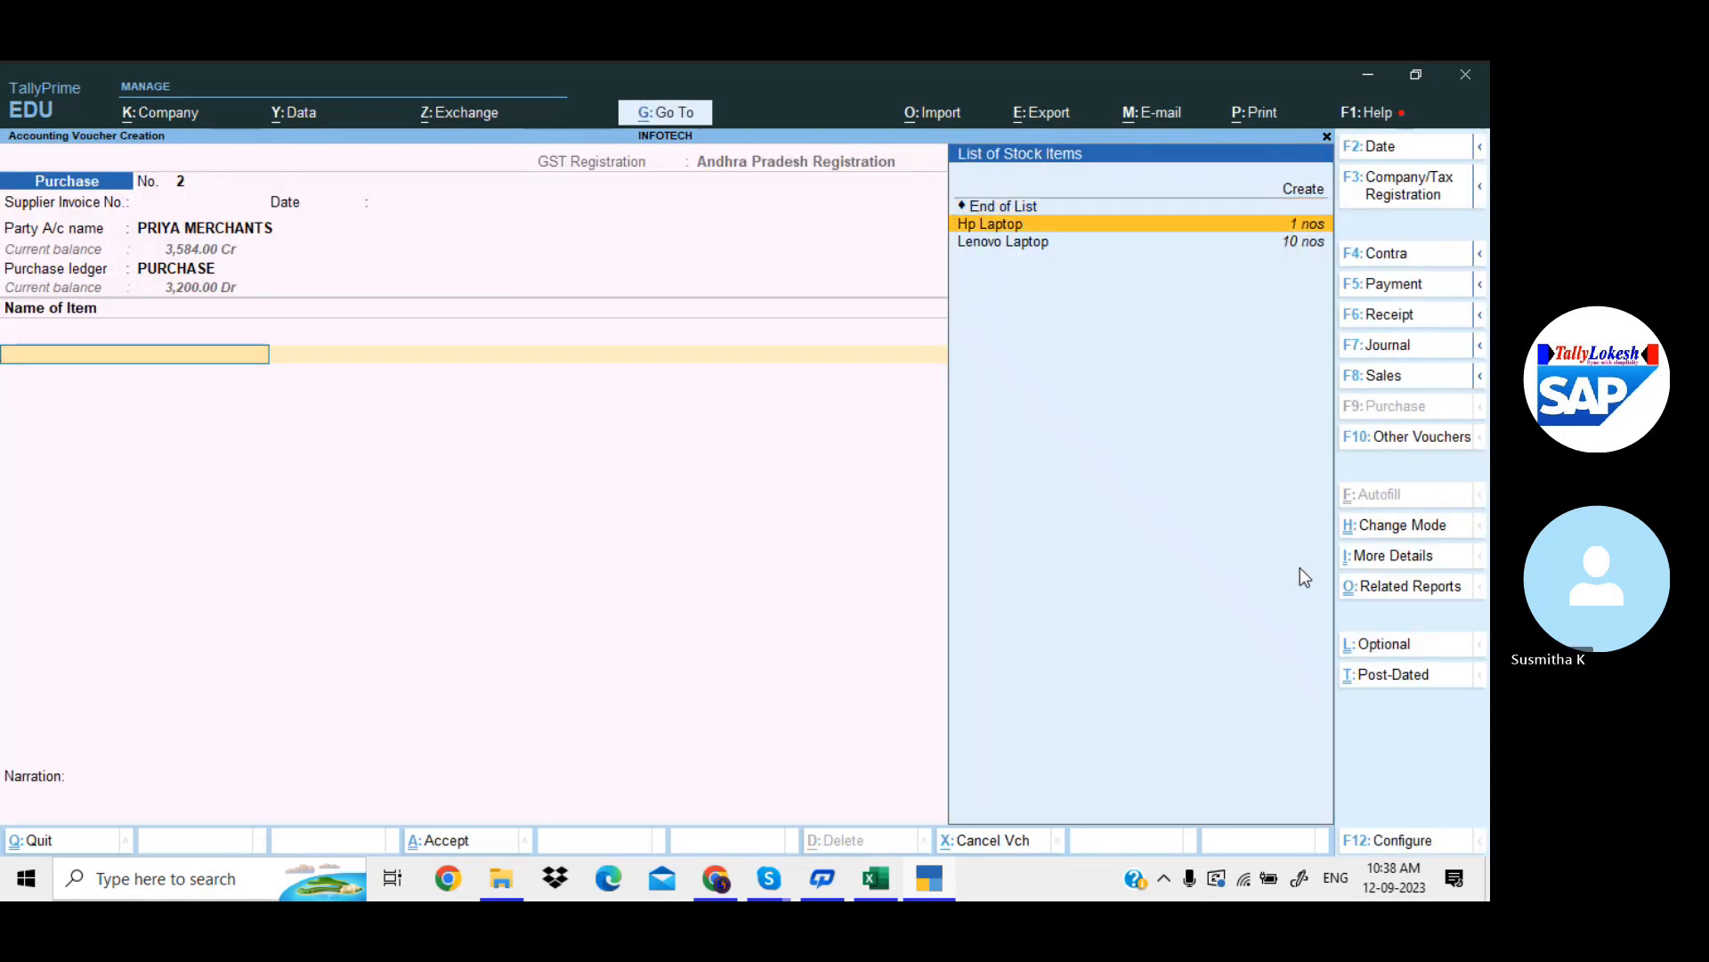
key(Return)
text(10)
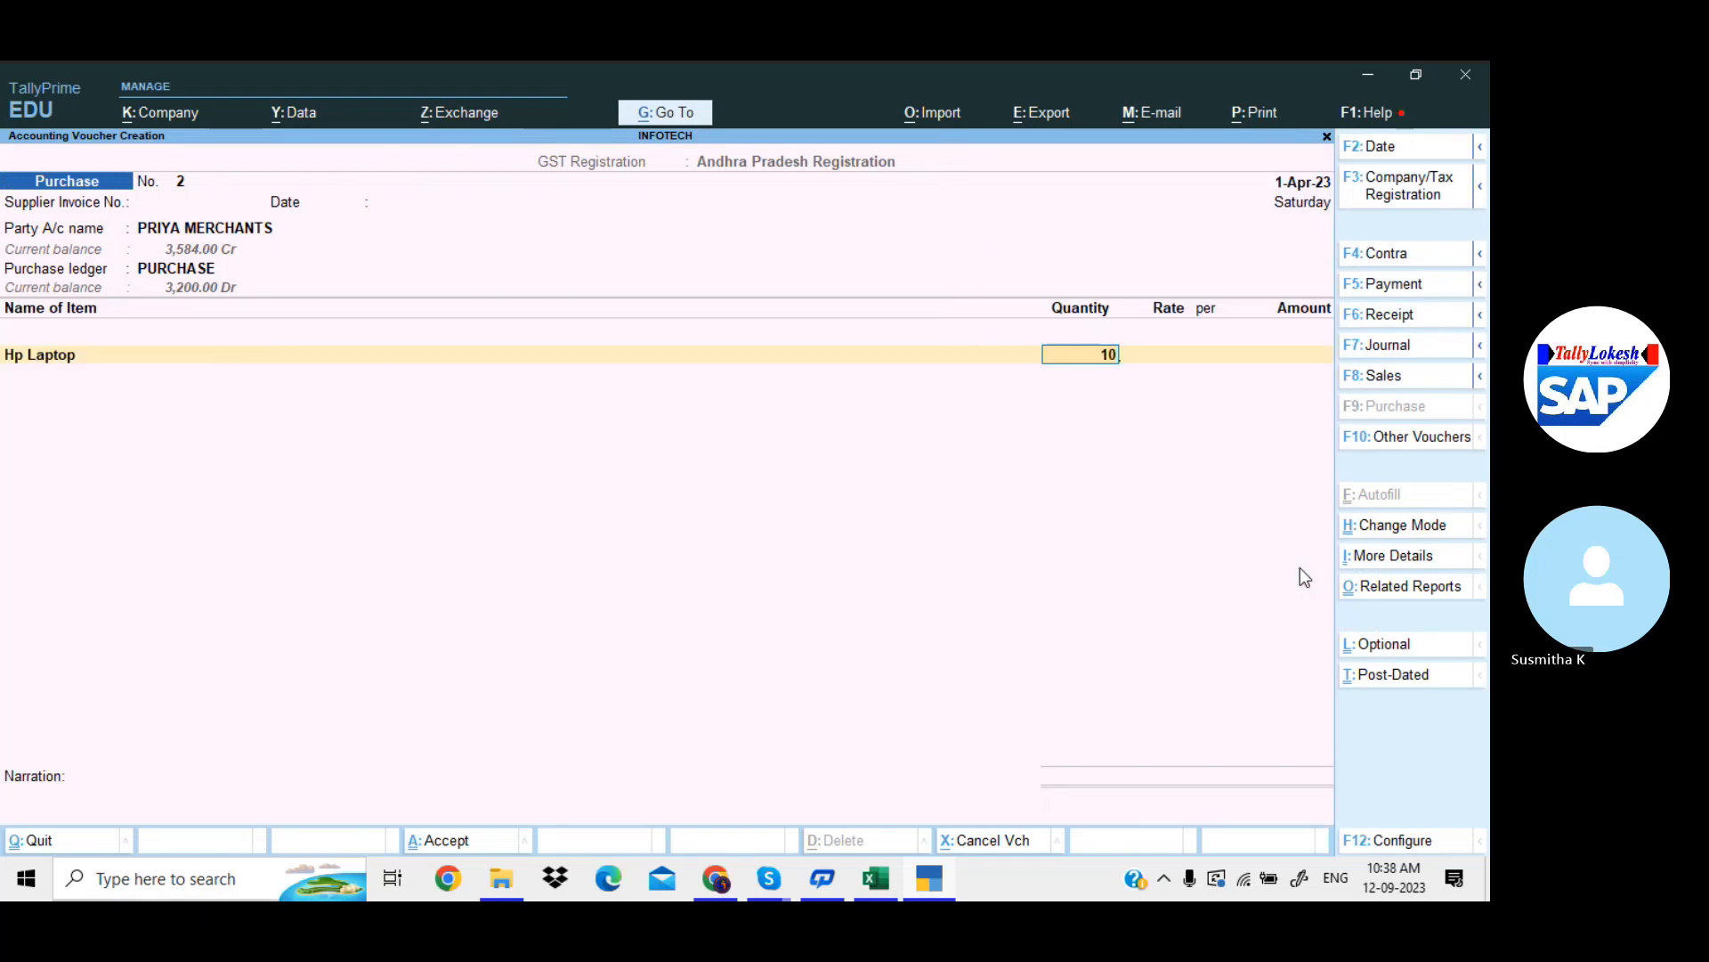
key(Return)
text(500)
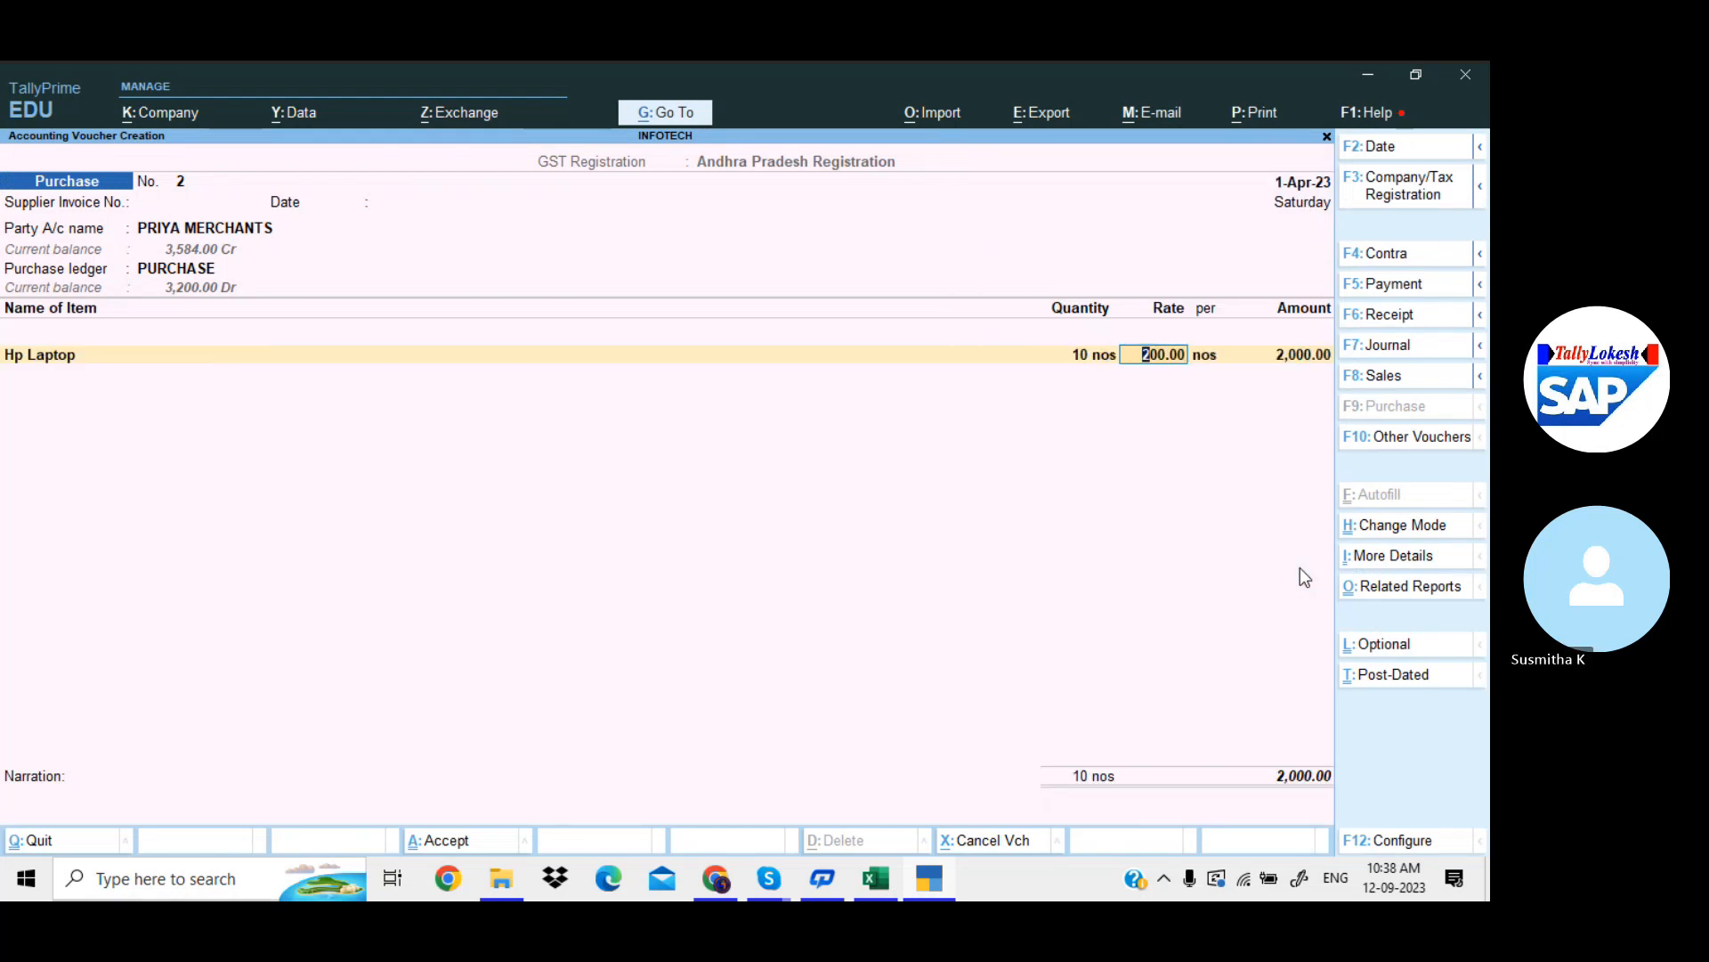
key(Return)
key(Return)
key(Return)
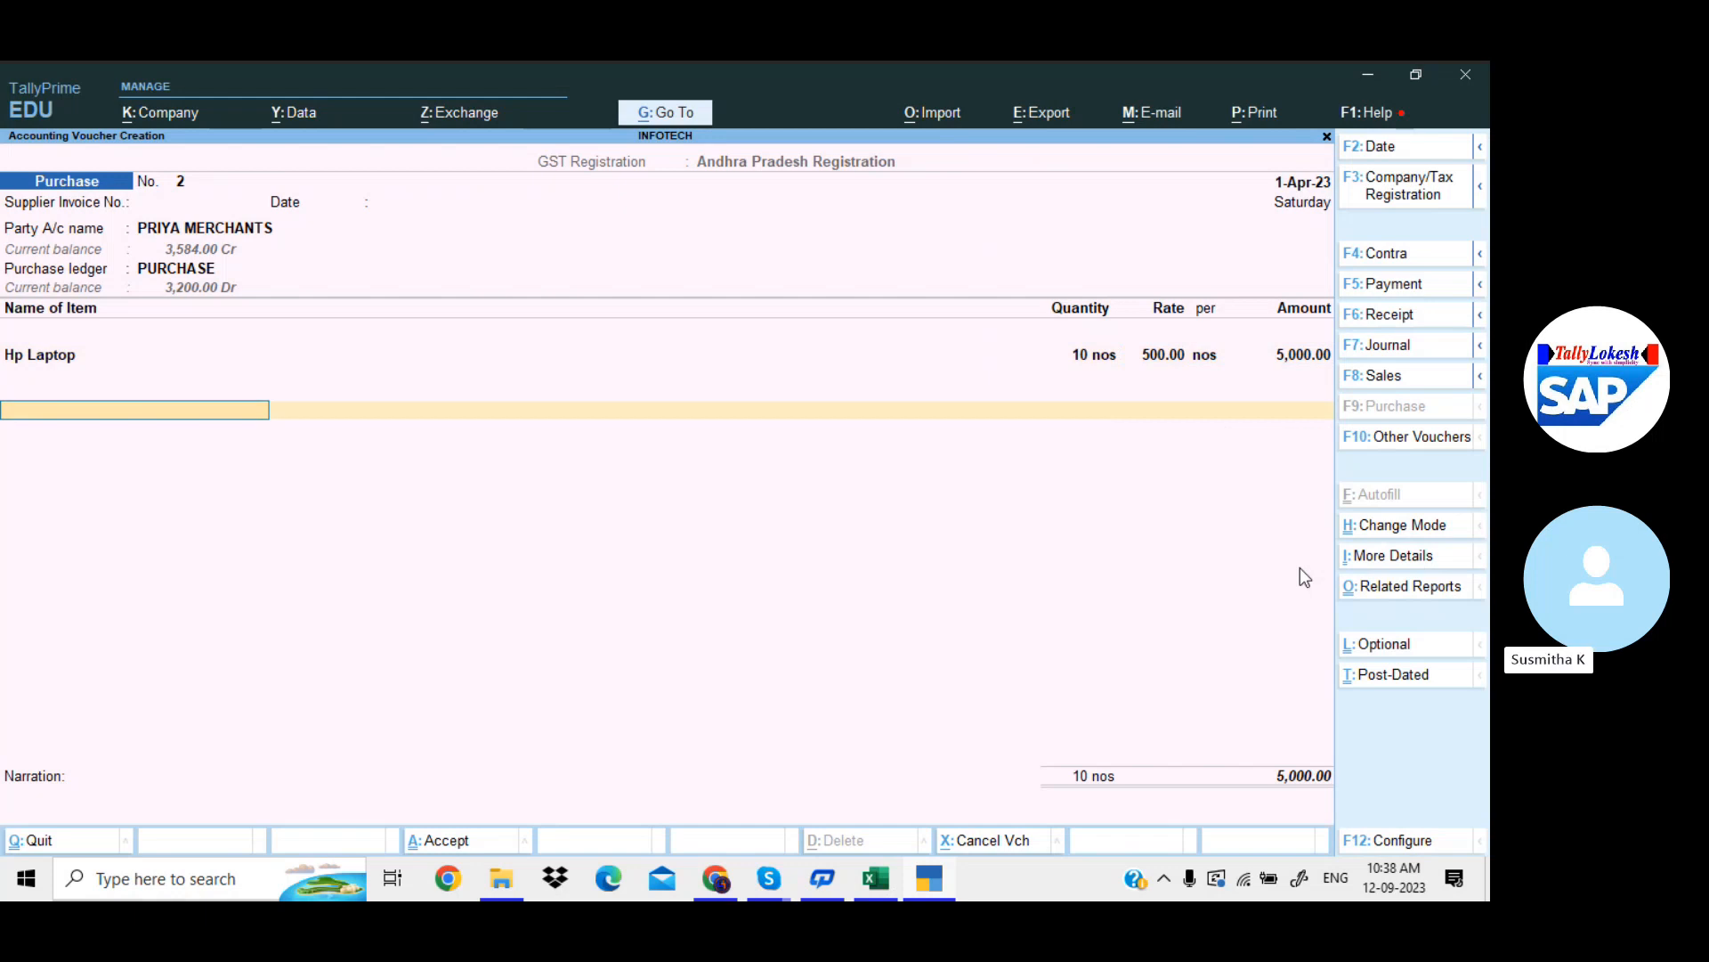
Add the CGST and SGST ledgers below the Hp Laptop line with their automatically calculated amounts
key(space)
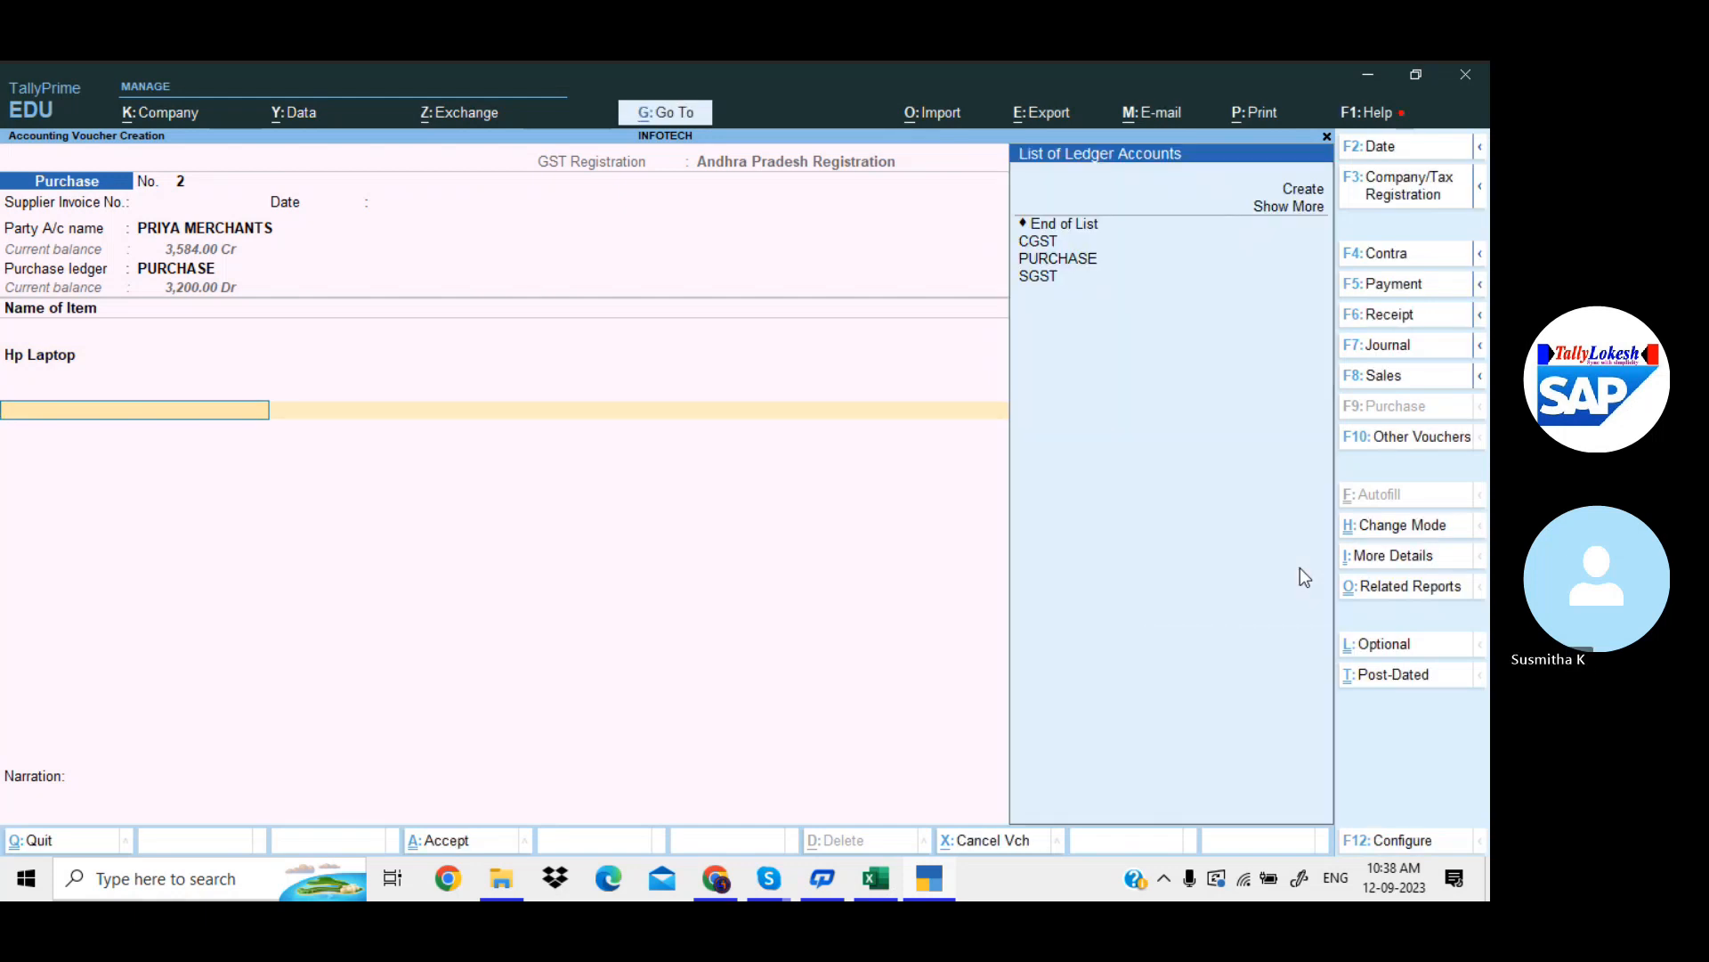
key(Return)
text(C)
key(Return)
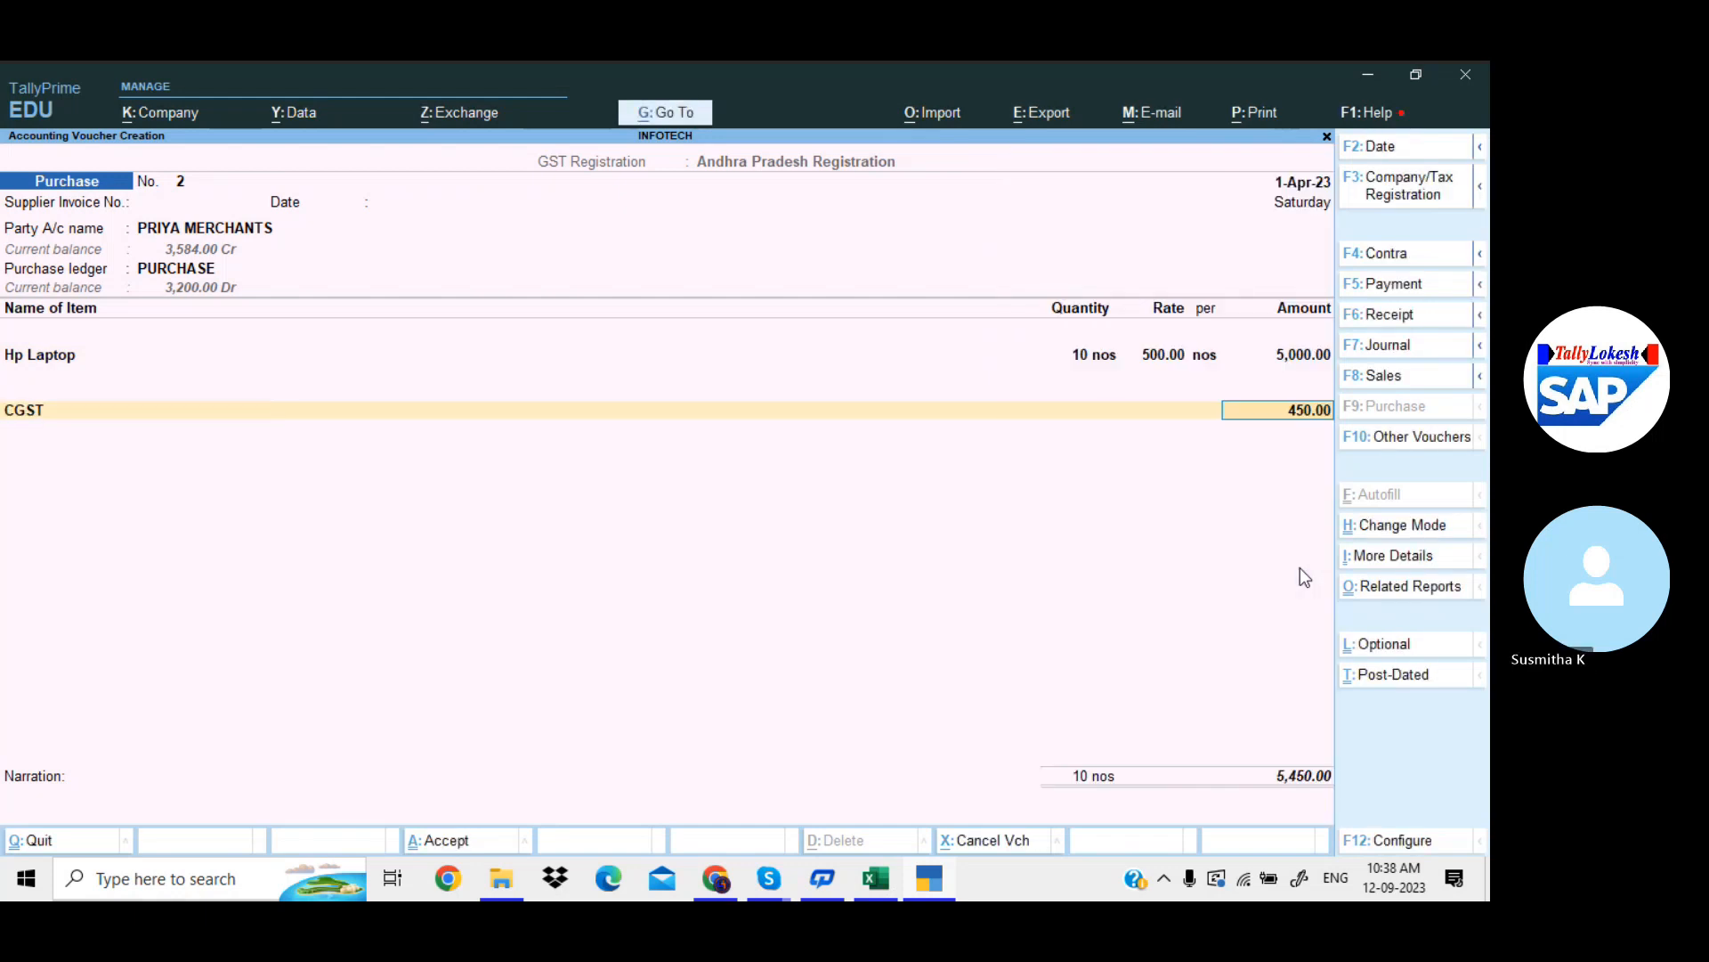
text(SG)
key(Return)
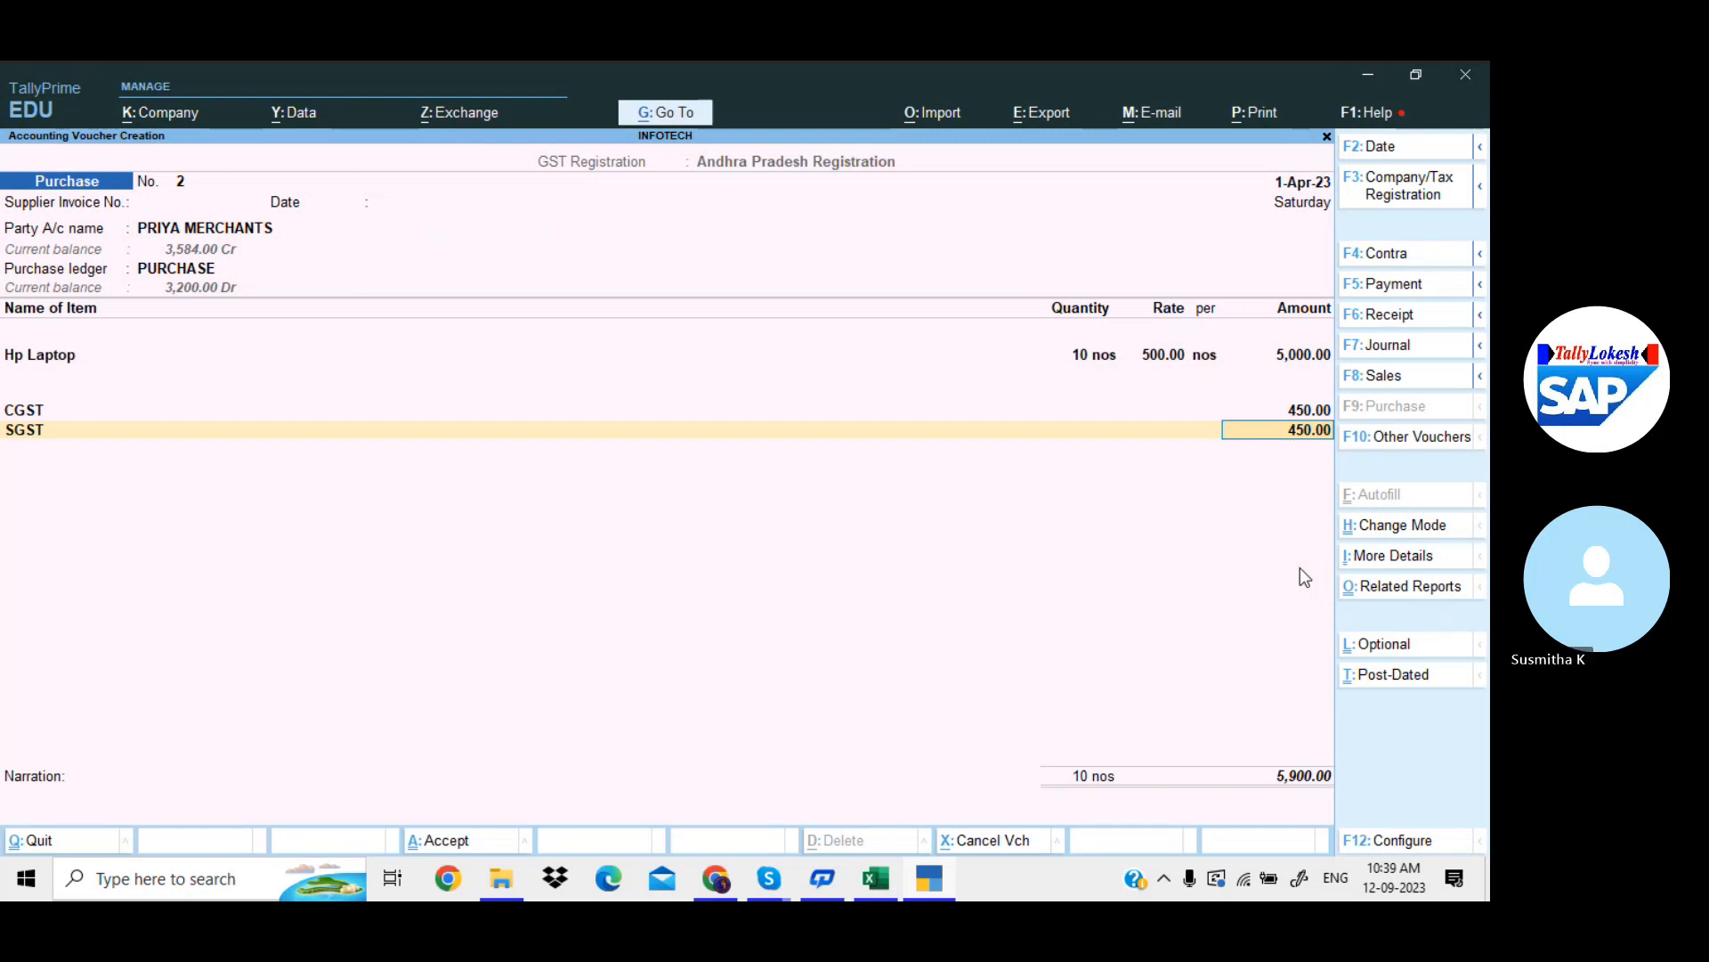
Review the voucher's GST - Tax Analysis in detailed view, checking the HSN and rate sources and the CGST and SGST breakup, and close it
click(1436, 592)
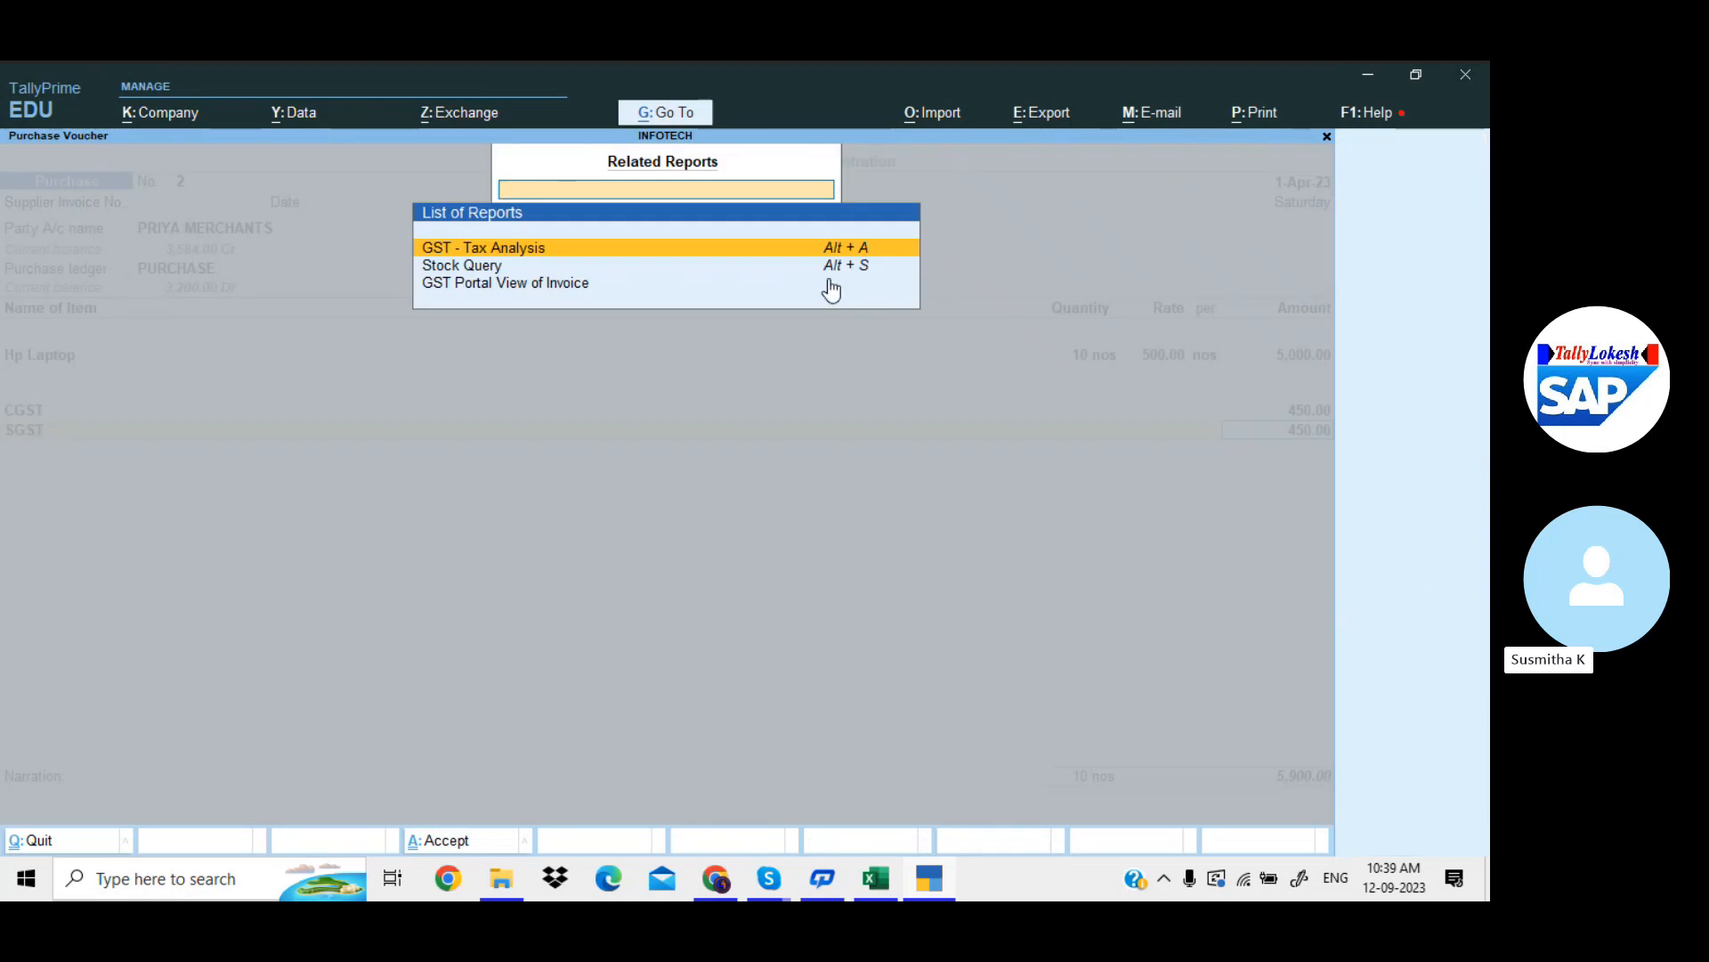
click(796, 253)
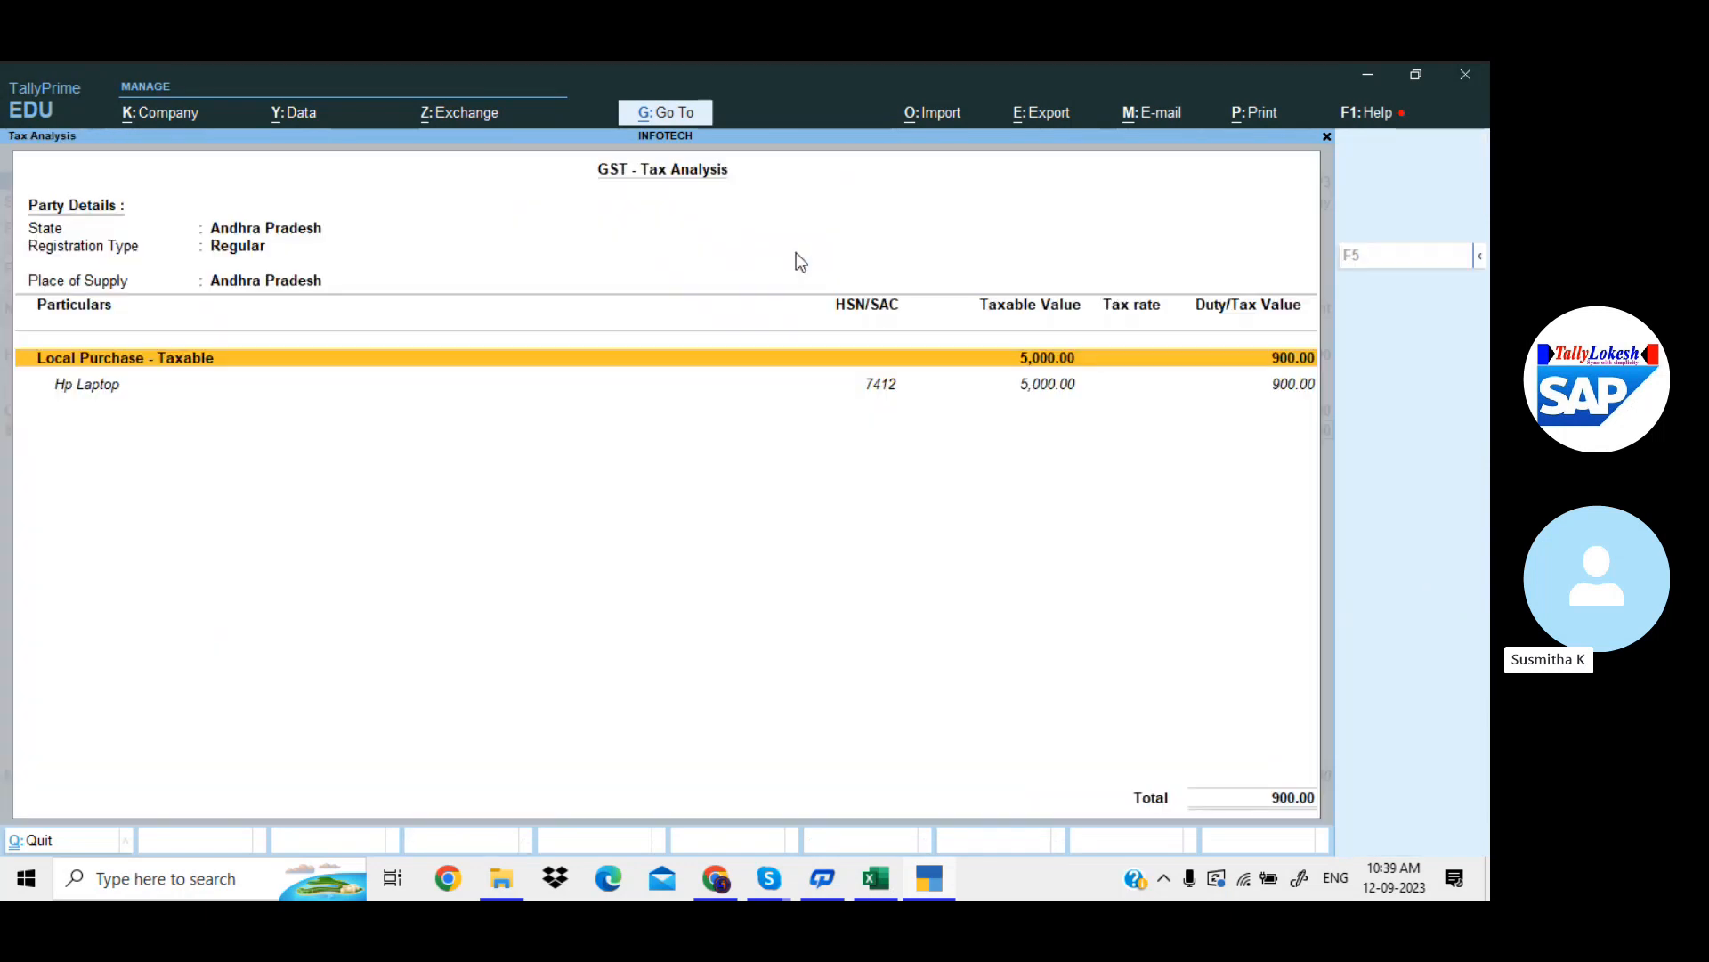
key(F5)
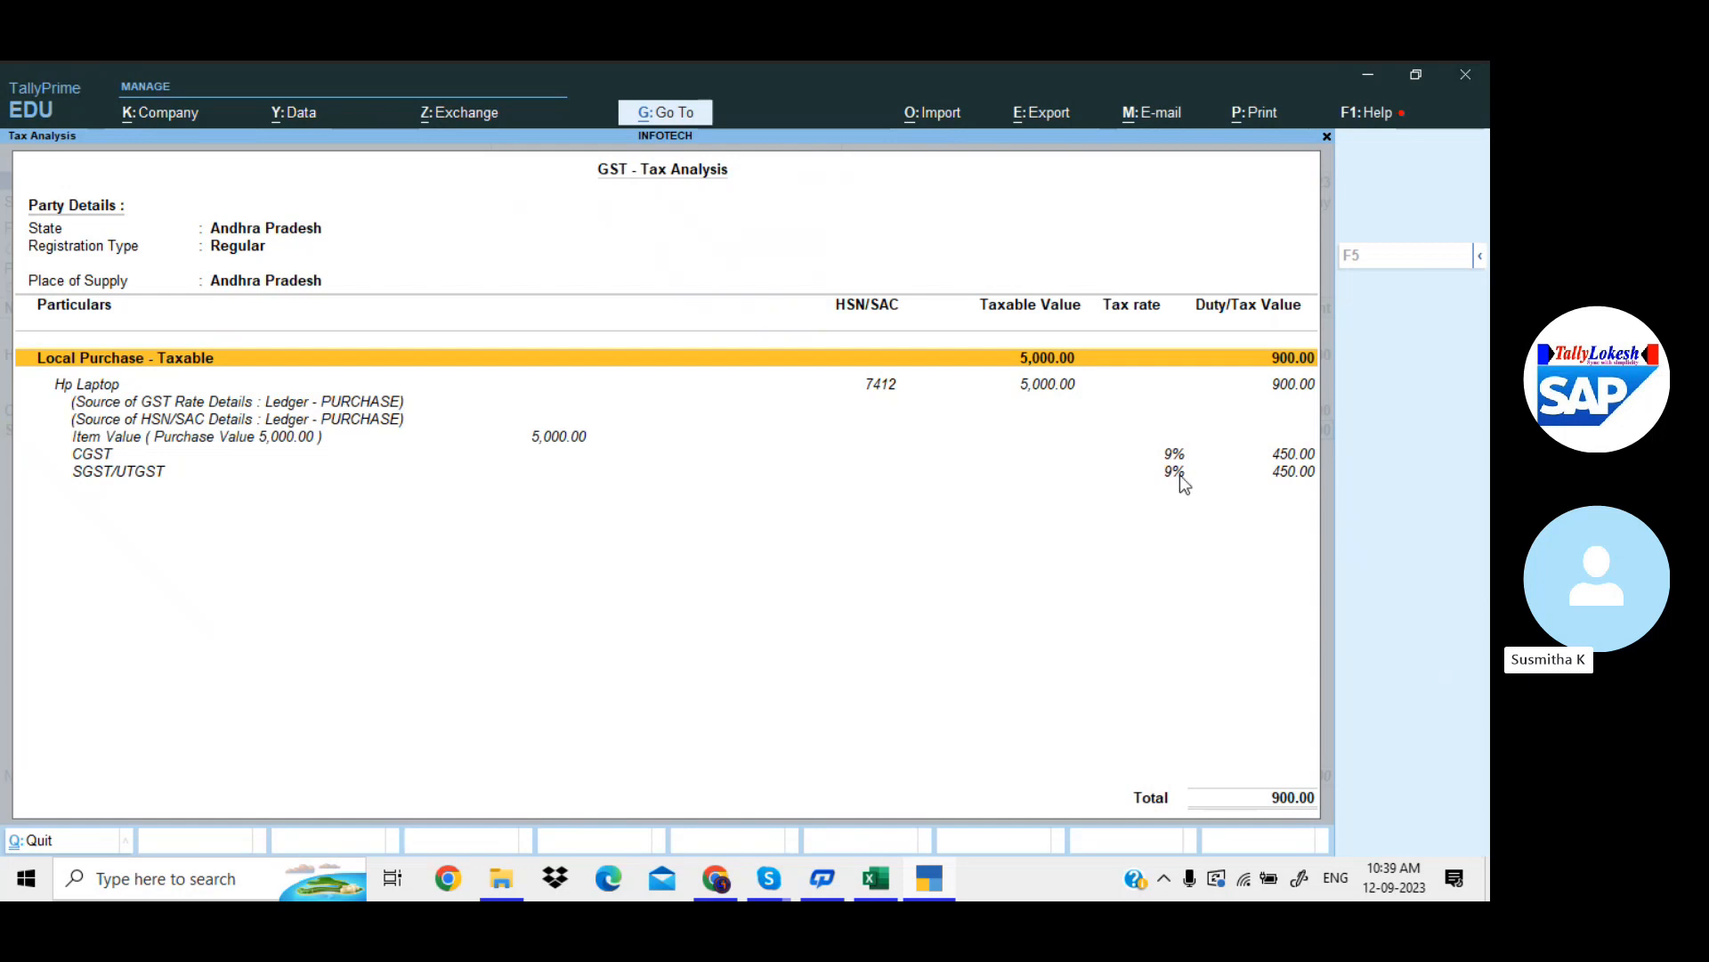
key(Escape)
Accept the SGST amount, leave the narration blank, and save purchase voucher 2
key(Return)
key(Return)
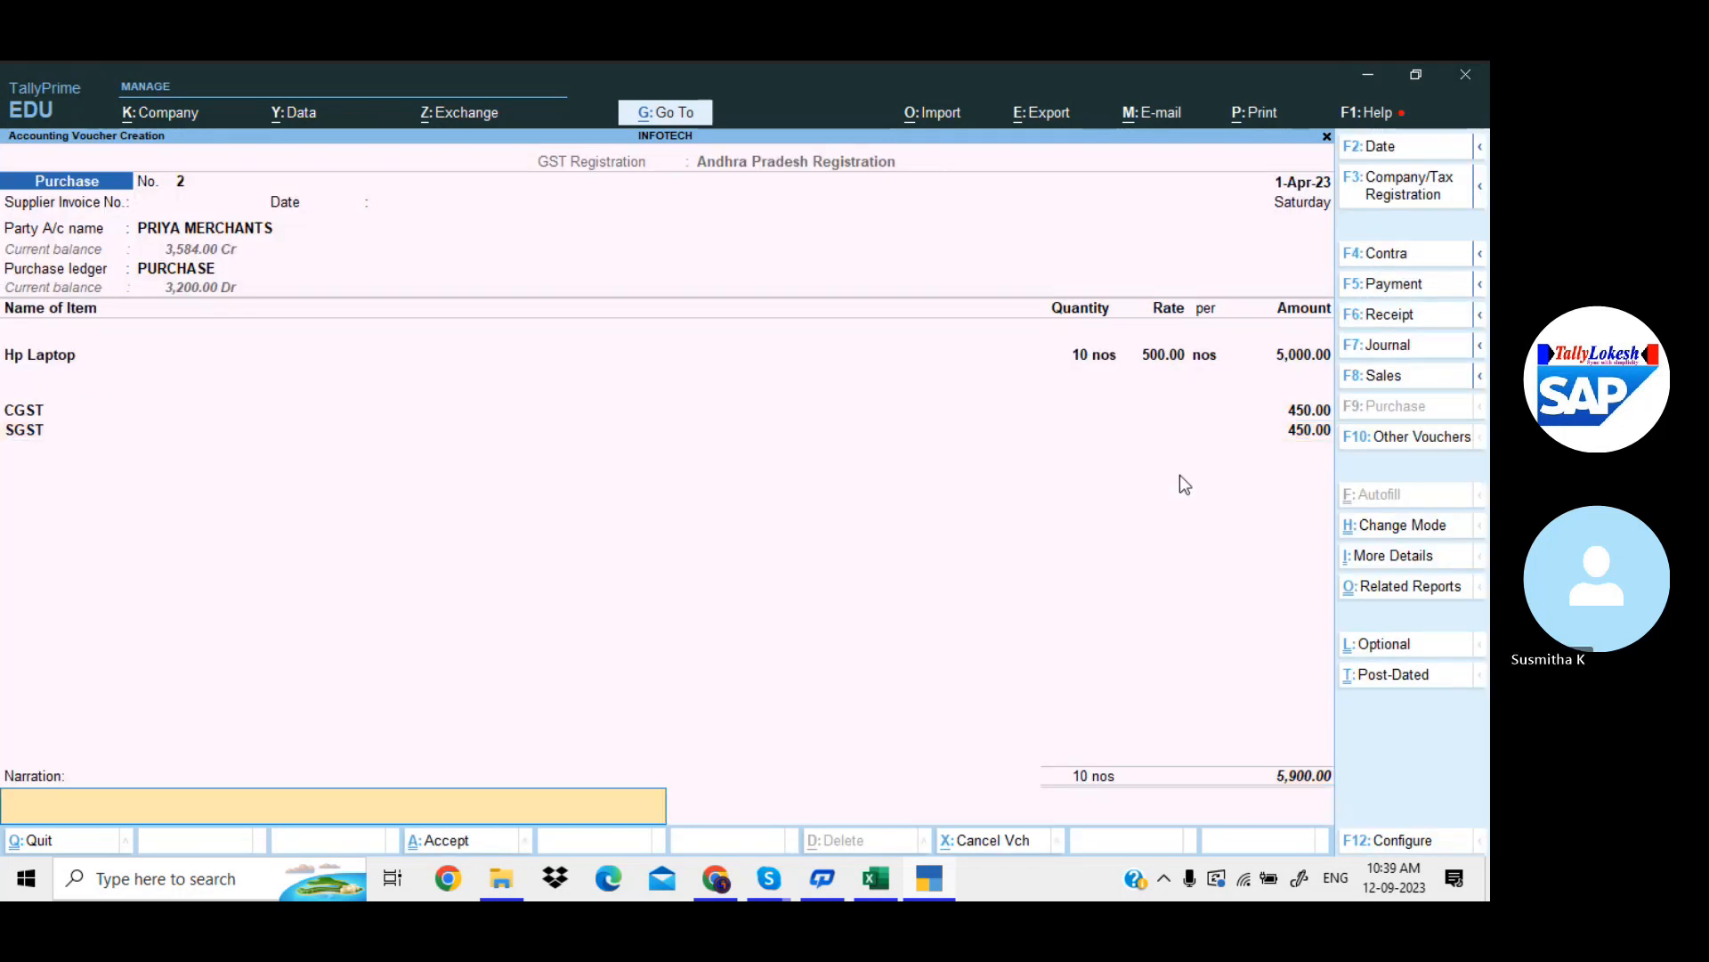
key(Return)
key(Return)
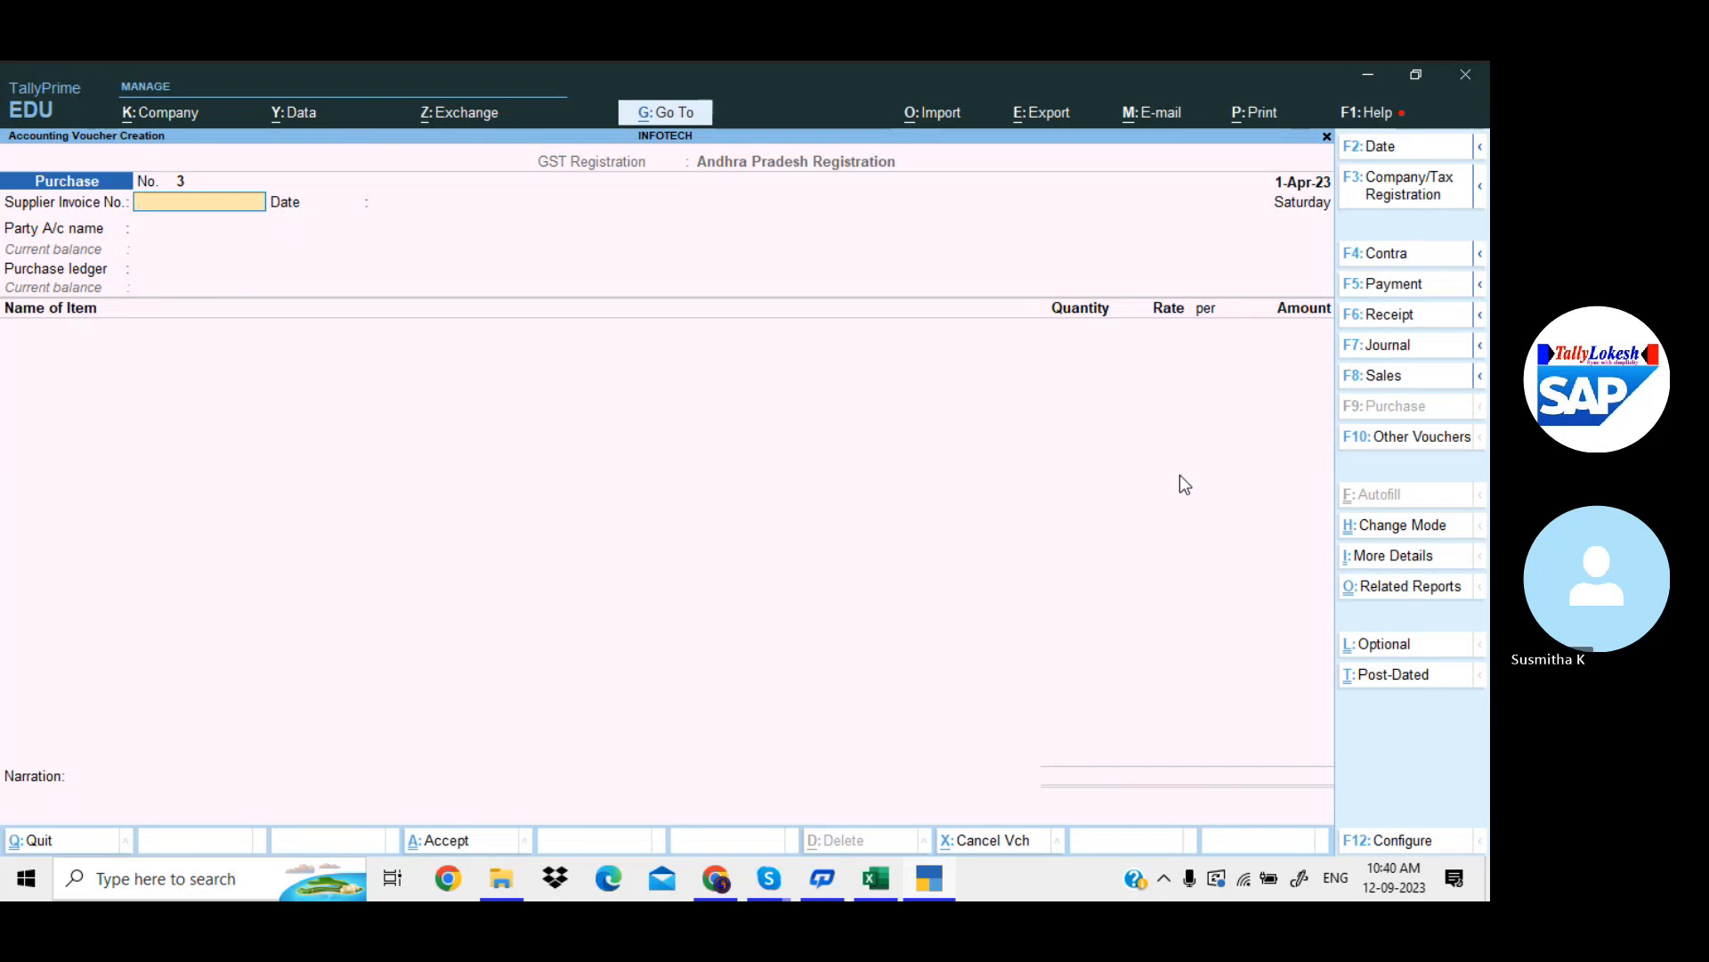
Set PRIYA MERCHANTS as the party of purchase voucher 3, leaving the invoice and receipt details blank and accepting the party details
key(Return)
key(Return)
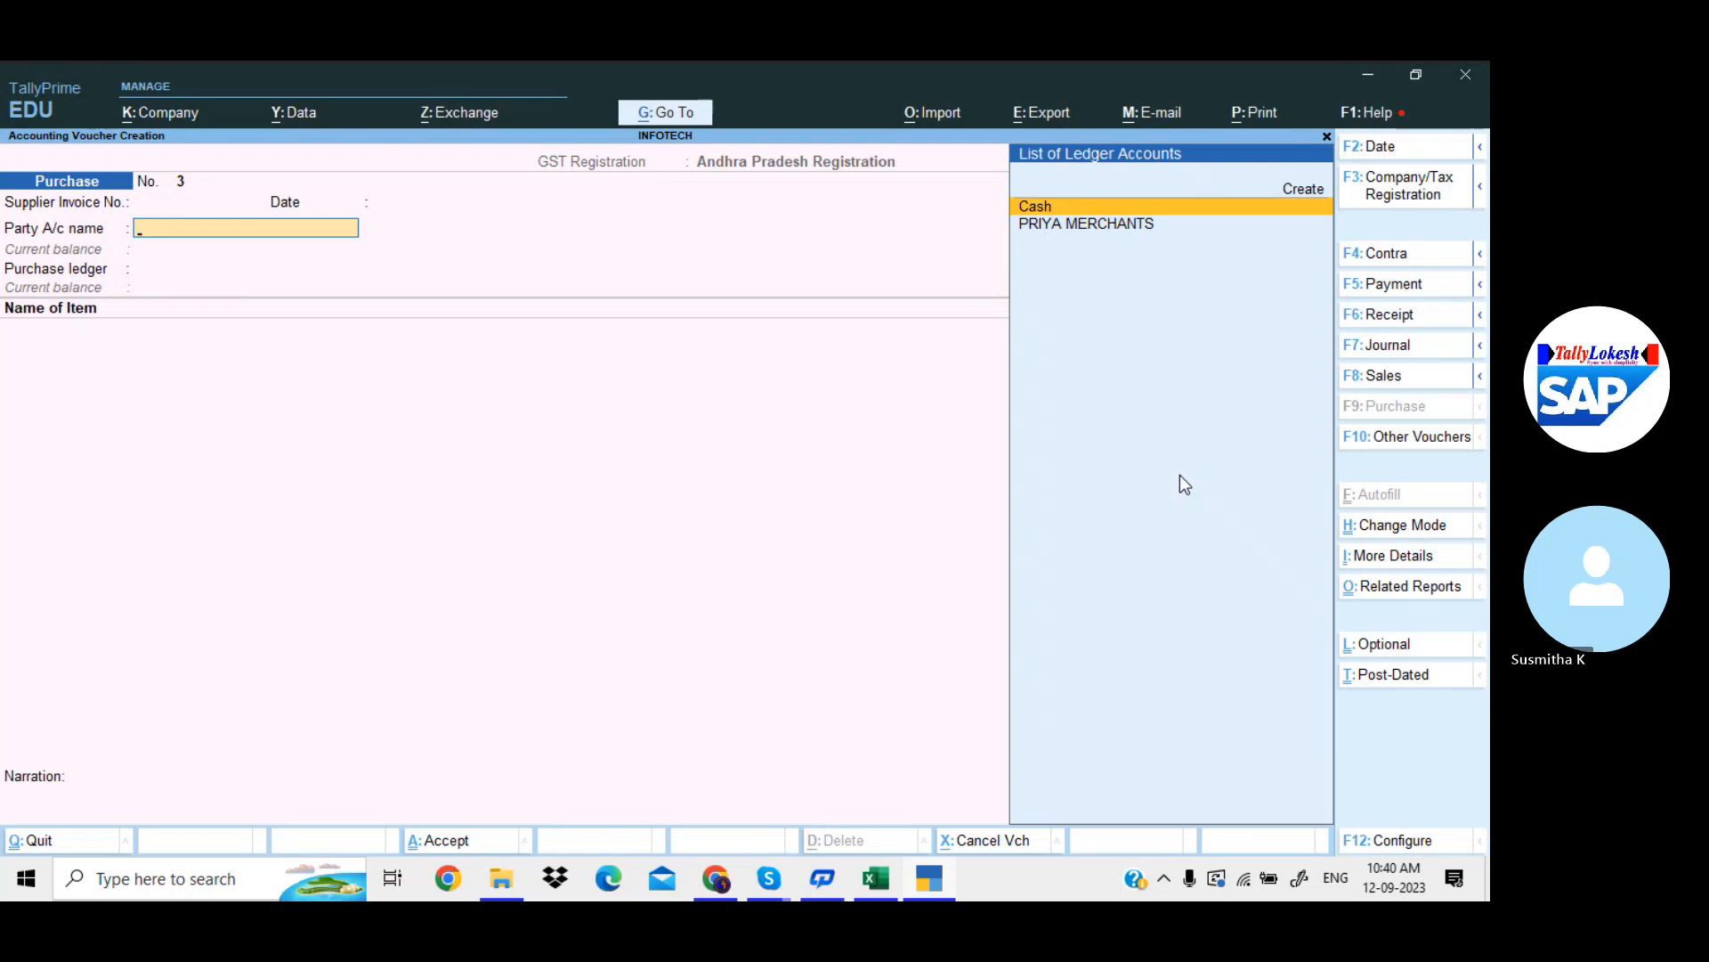
key(Down)
key(Return)
key(Return)
key(Return)
key(Return)
key(Return)
key(Return)
key(Return)
key(Return)
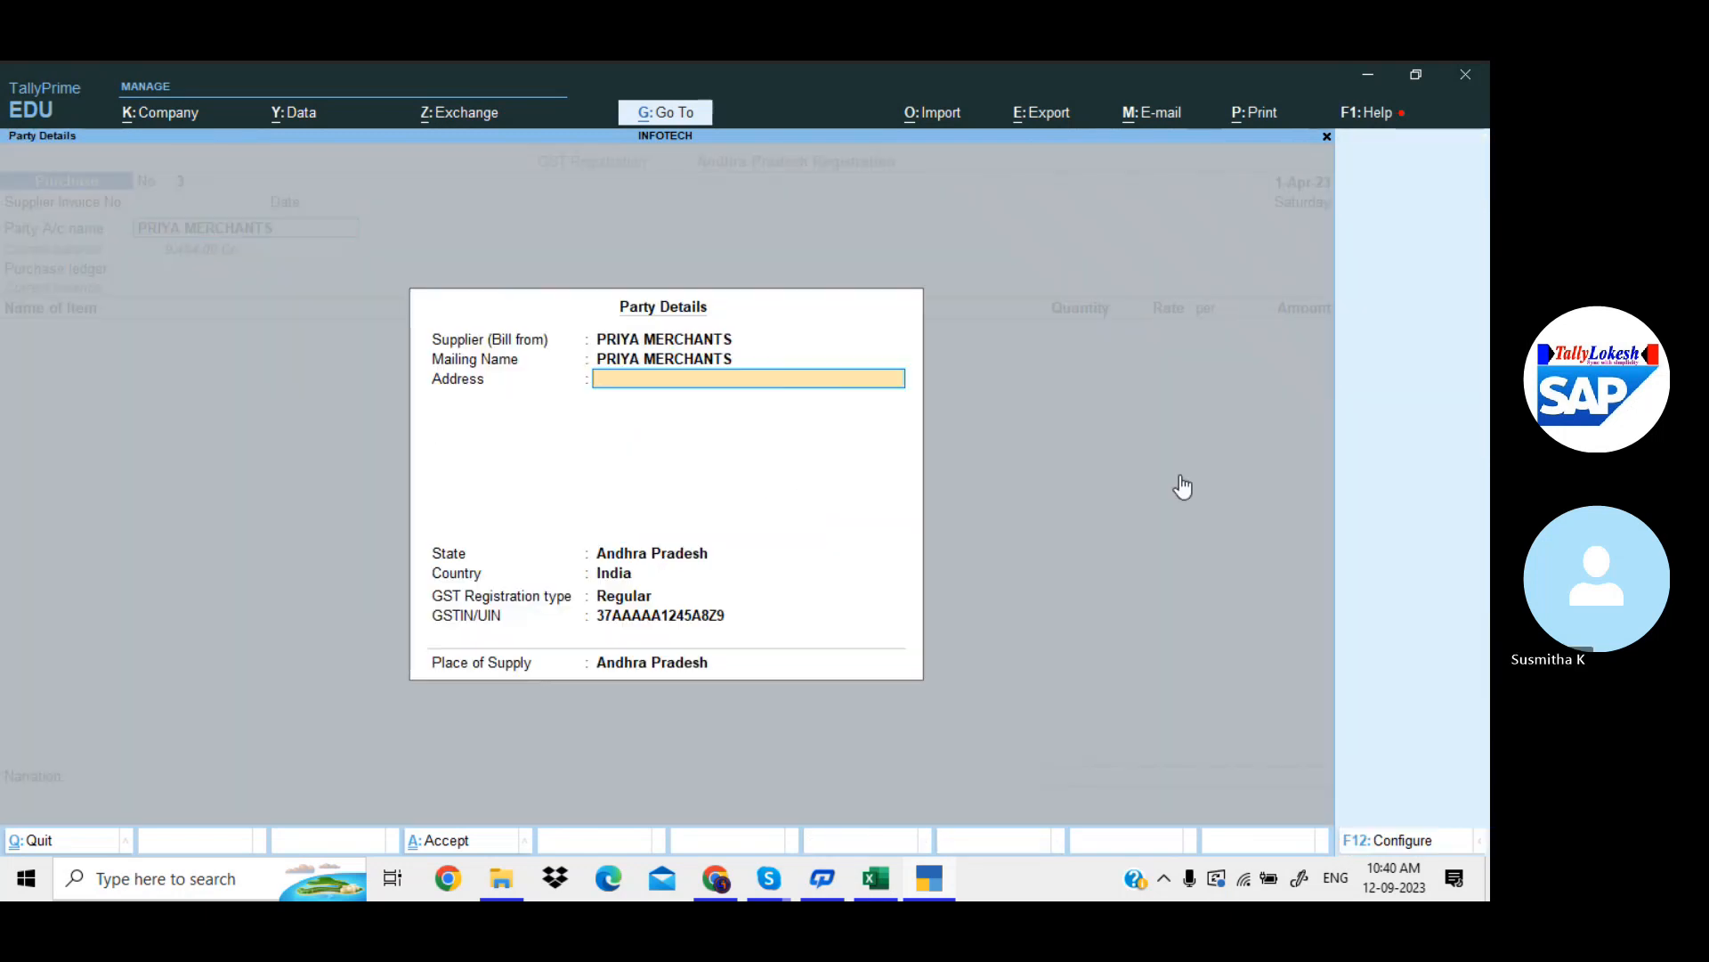
key(Return)
key(Return)
key(Return)
key(Return)
Accept the party and ledger, pick Hp Laptop as the item, and alter its stock master to specify HSN/SAC 8963
key(Return)
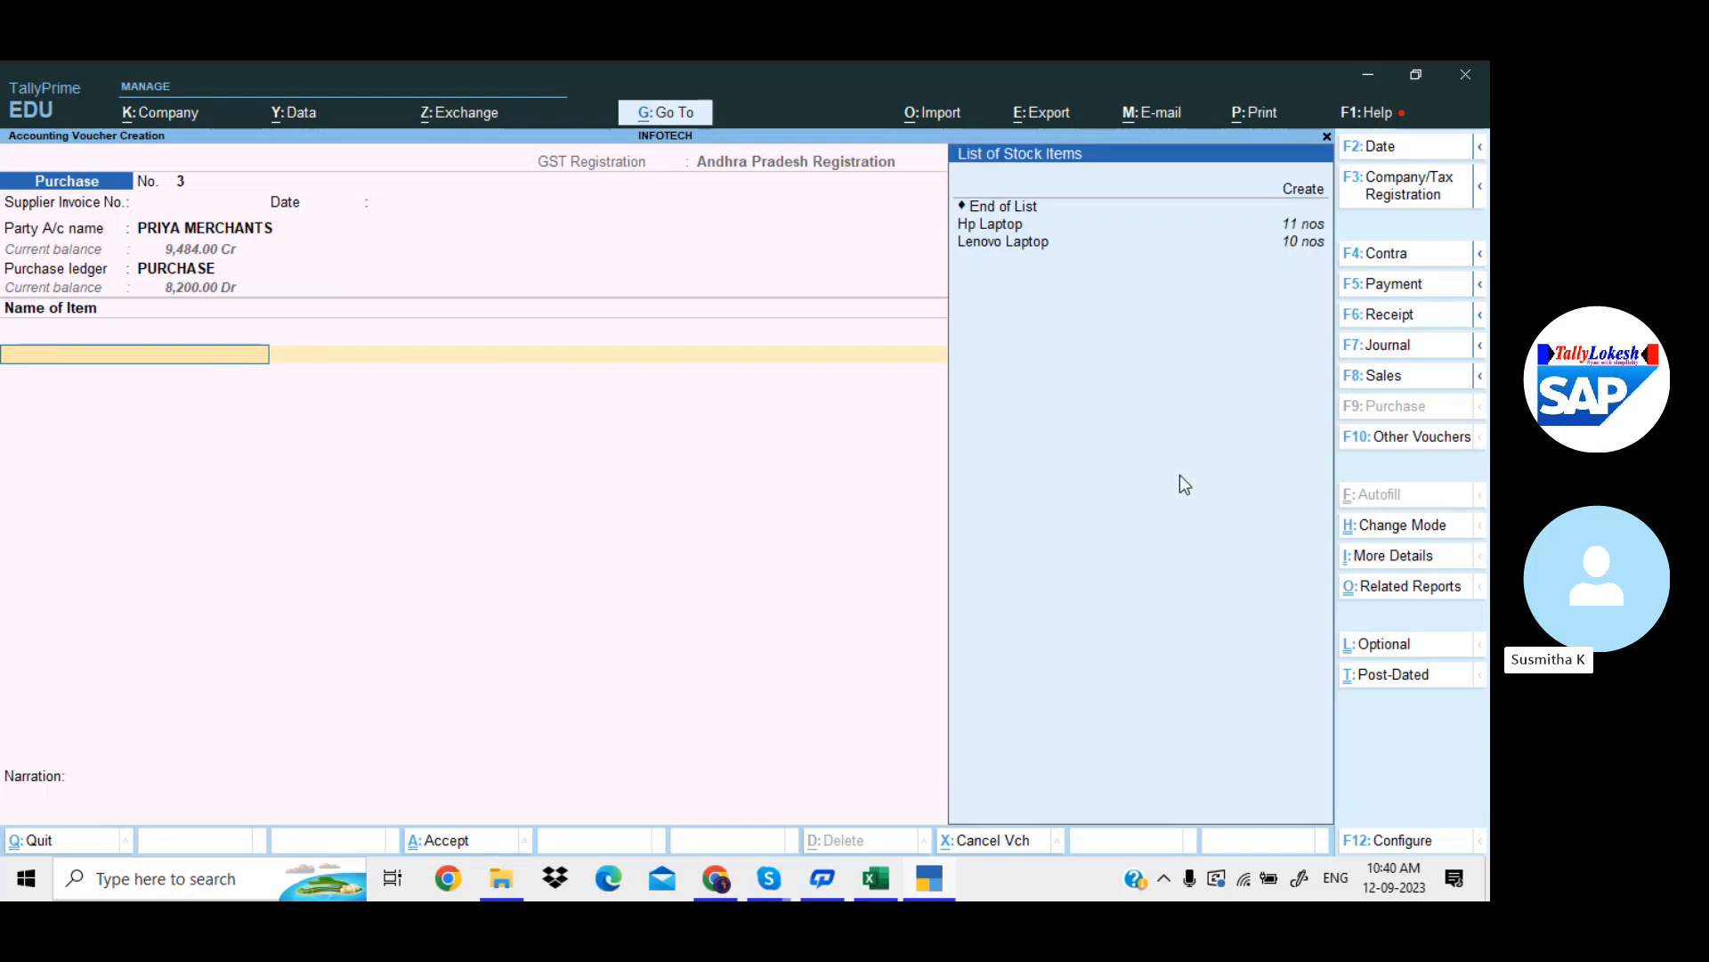
key(Down)
key(Return)
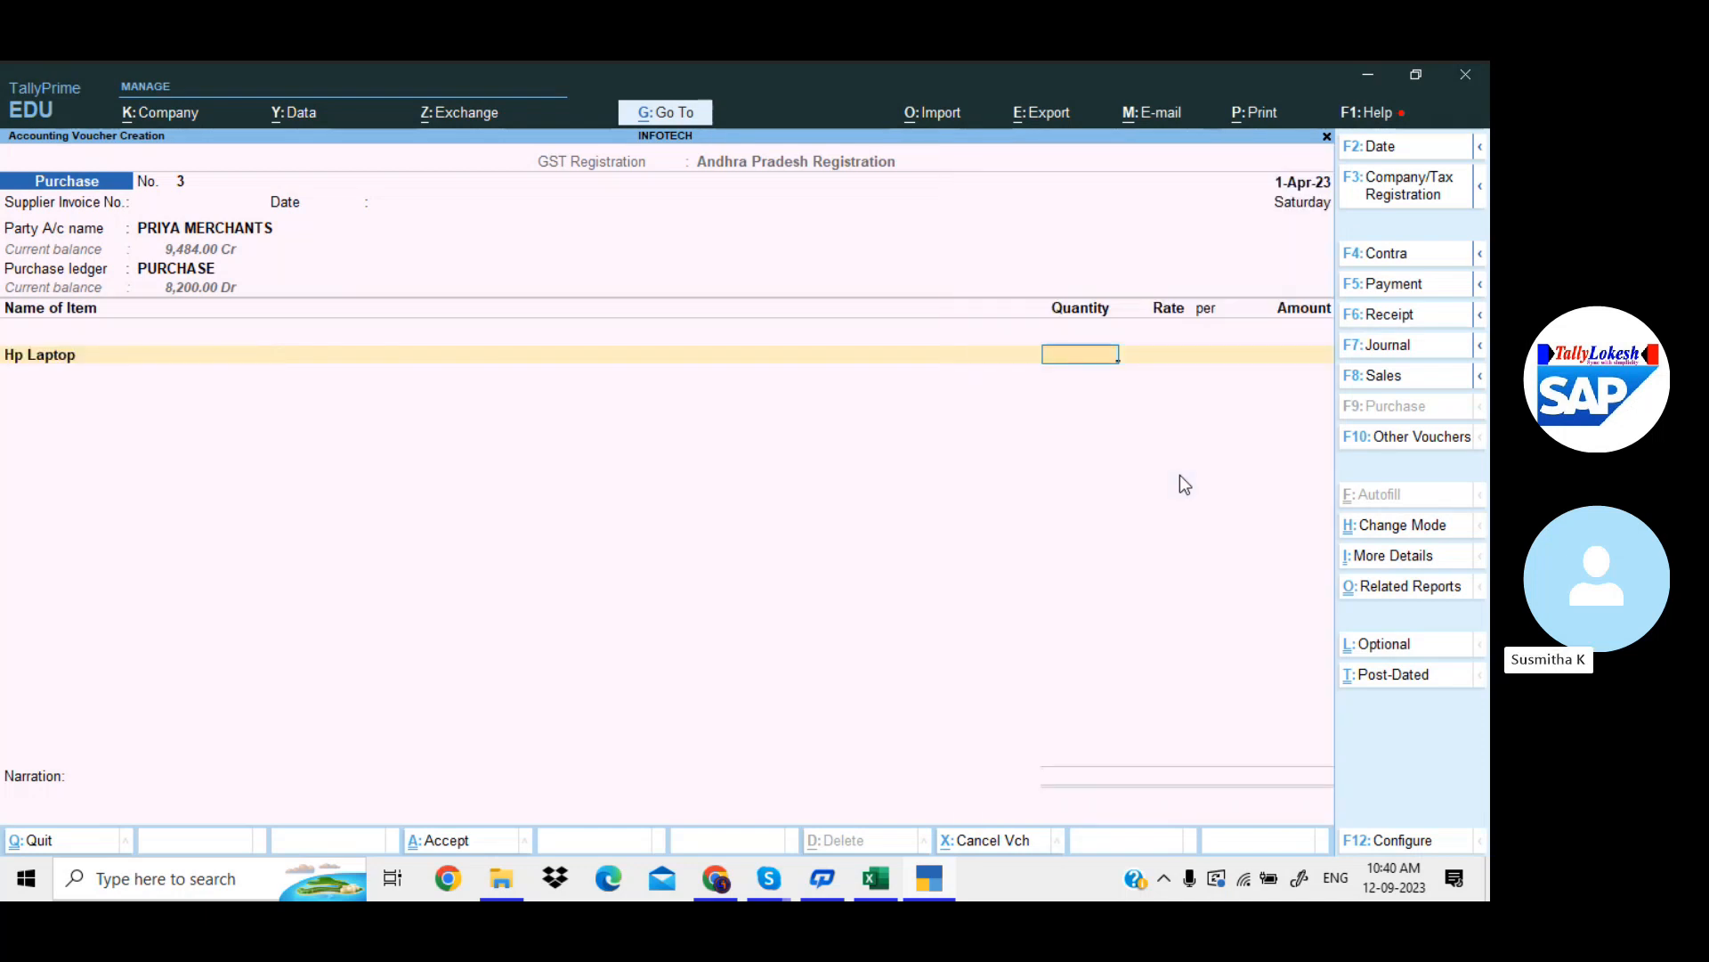
key(BackSpace)
key(ctrl+Return)
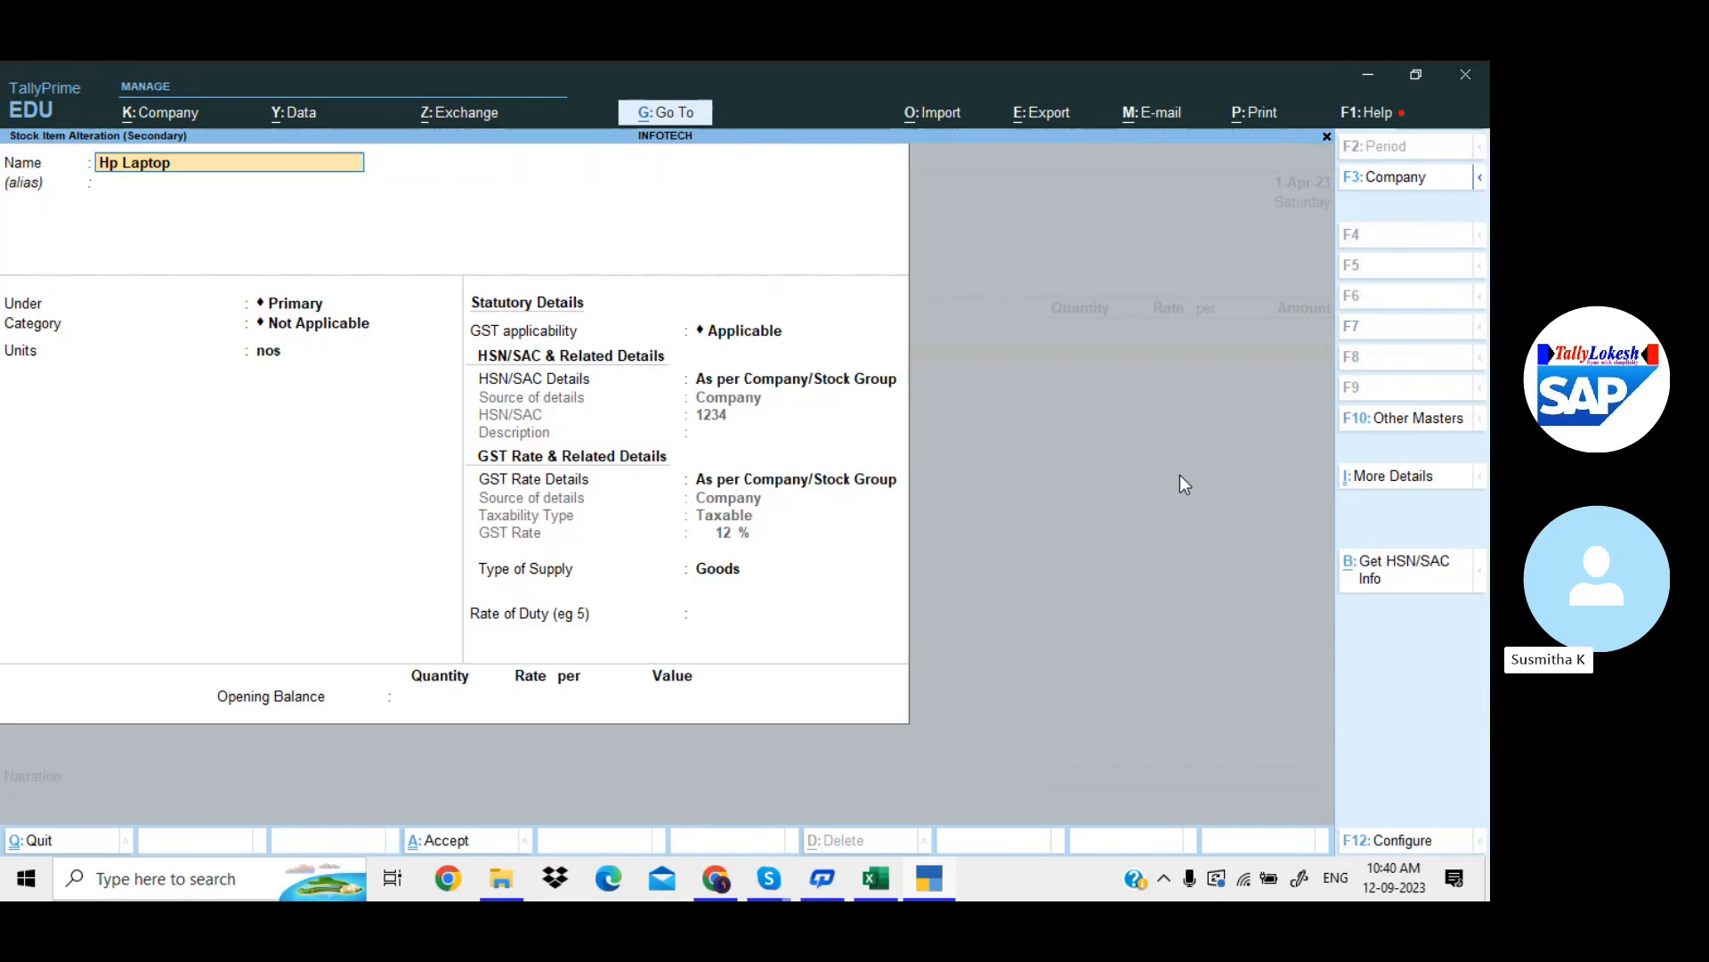
key(Return)
key(Return)
key(Return)
key(Return)
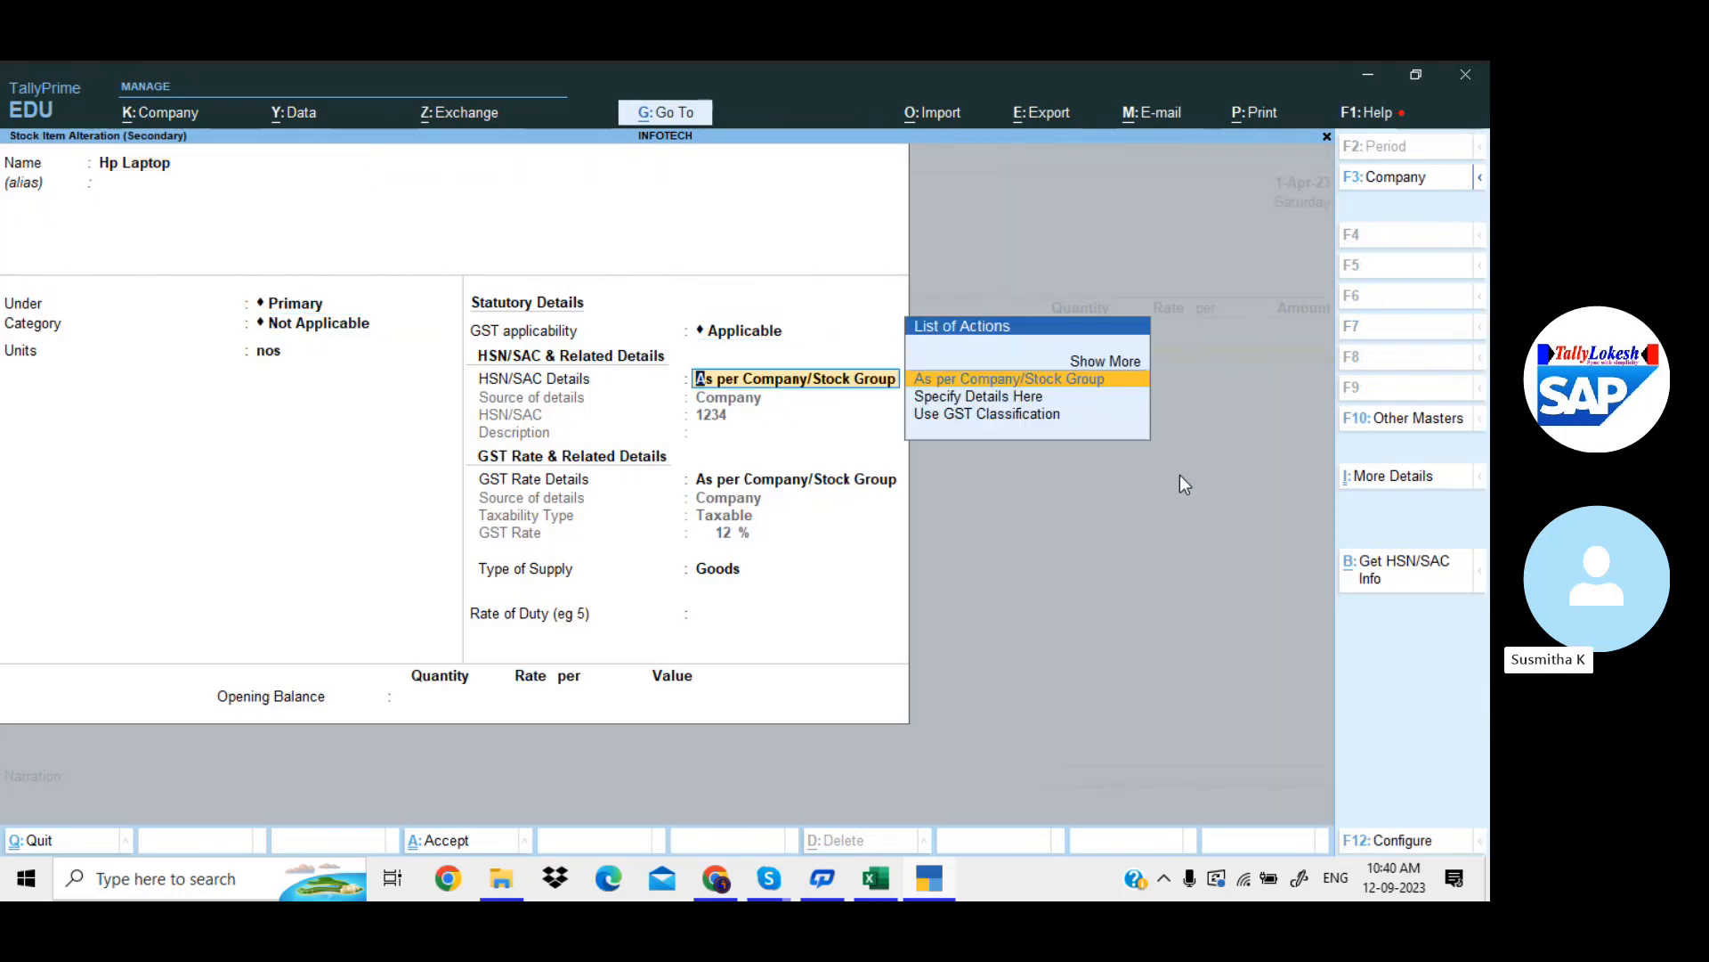
key(Down)
key(Return)
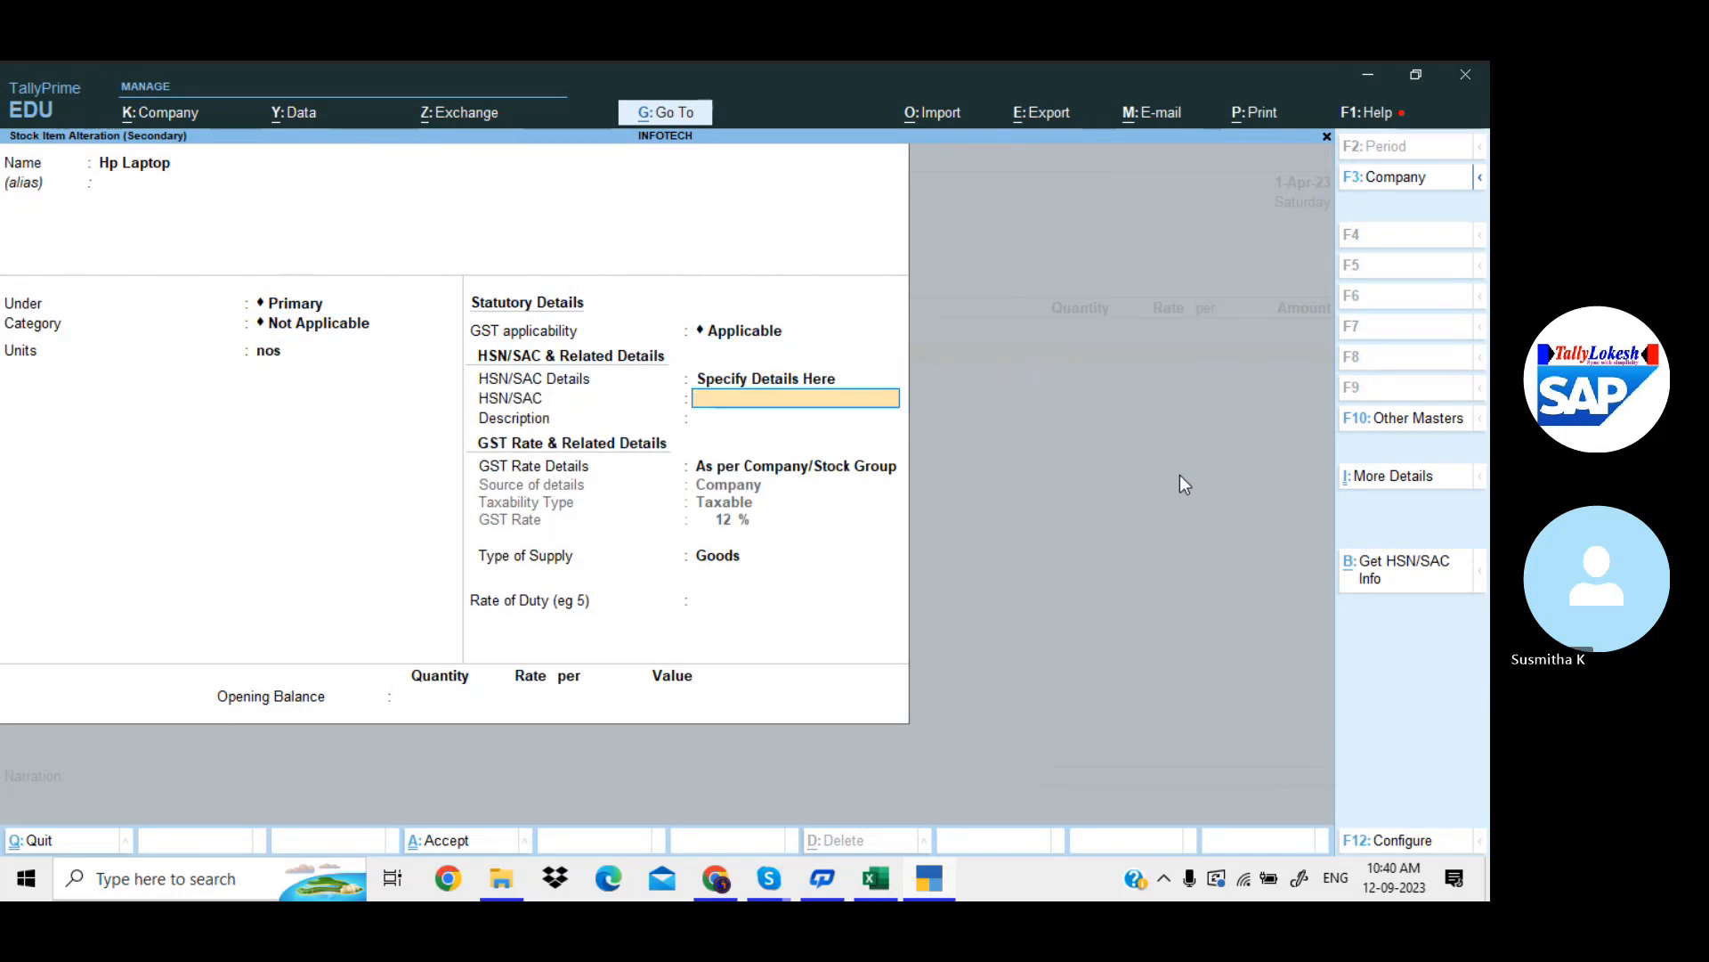
text(8963)
key(Return)
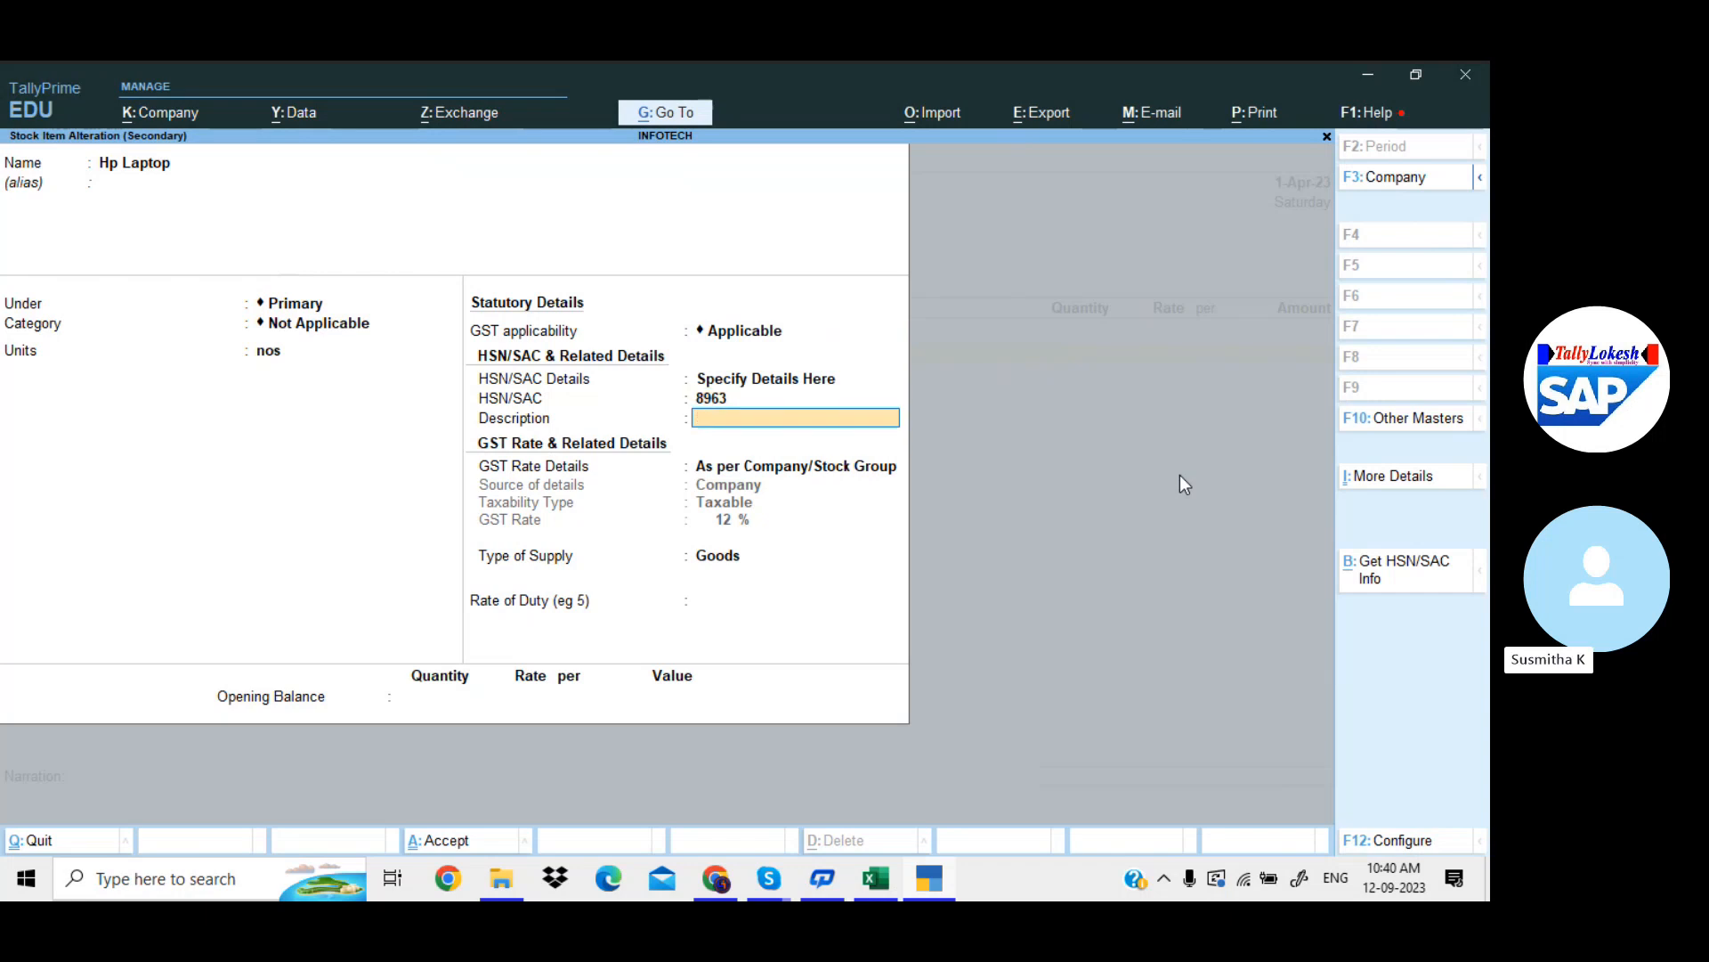
Specify Hp Laptop's GST rate details in the stock item as taxable at 28%, leaving the rate of duty blank
key(Return)
key(Return)
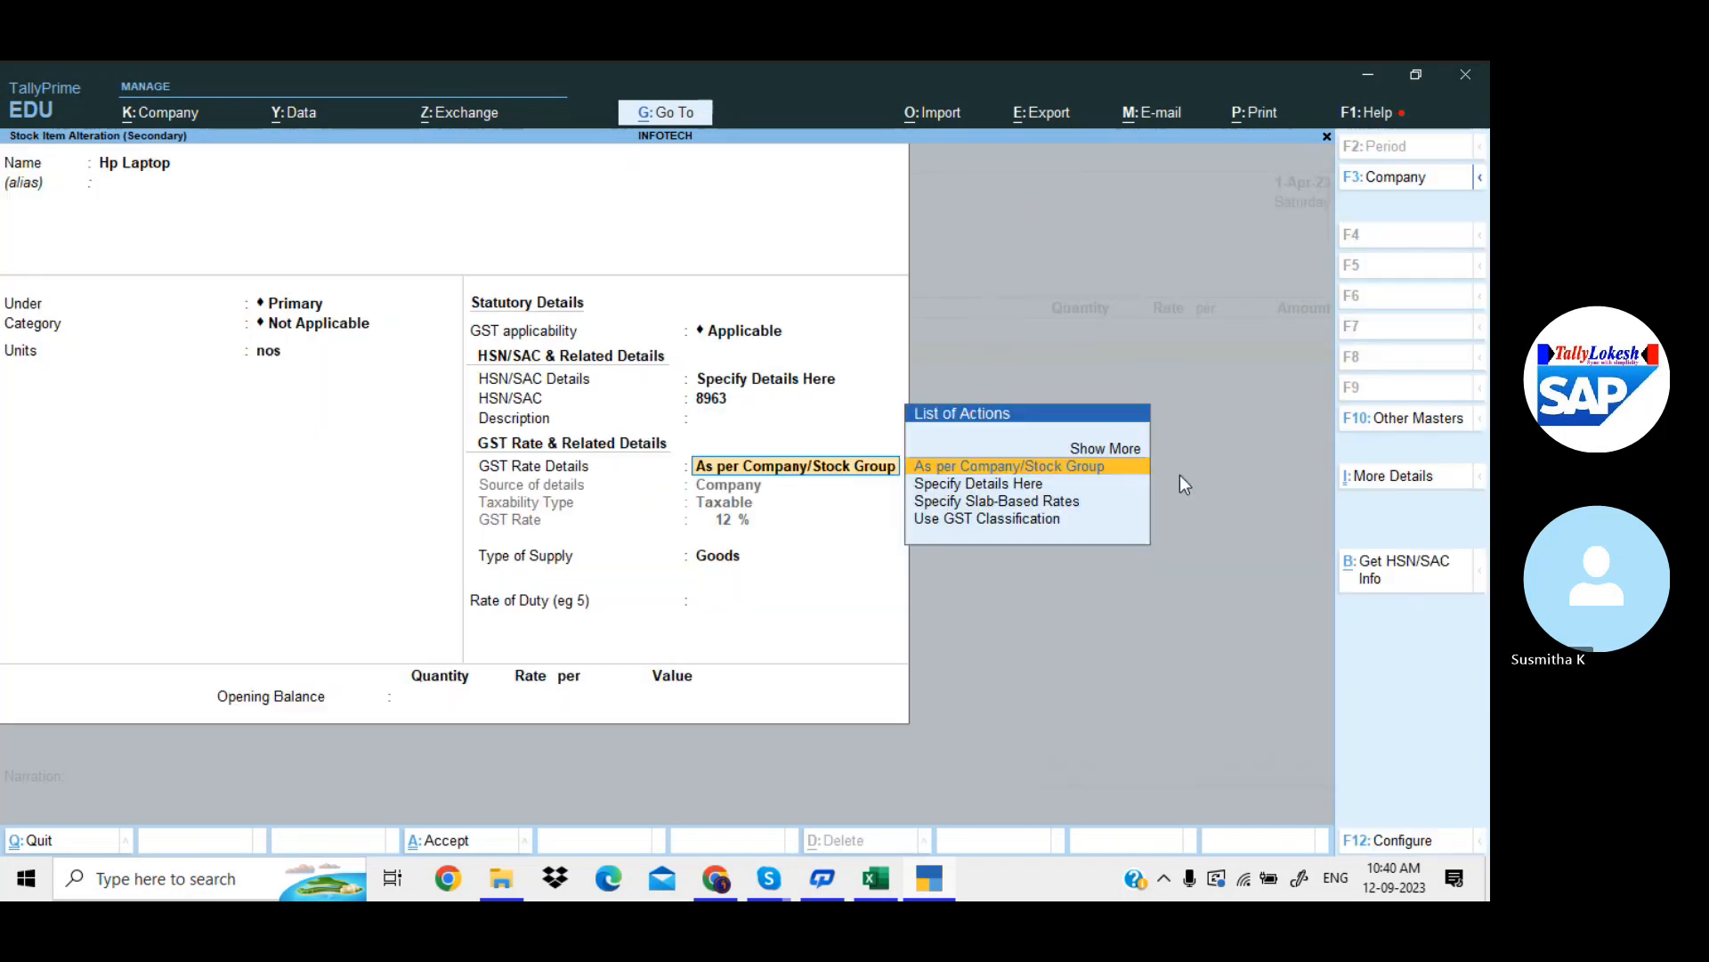
key(Down)
key(Return)
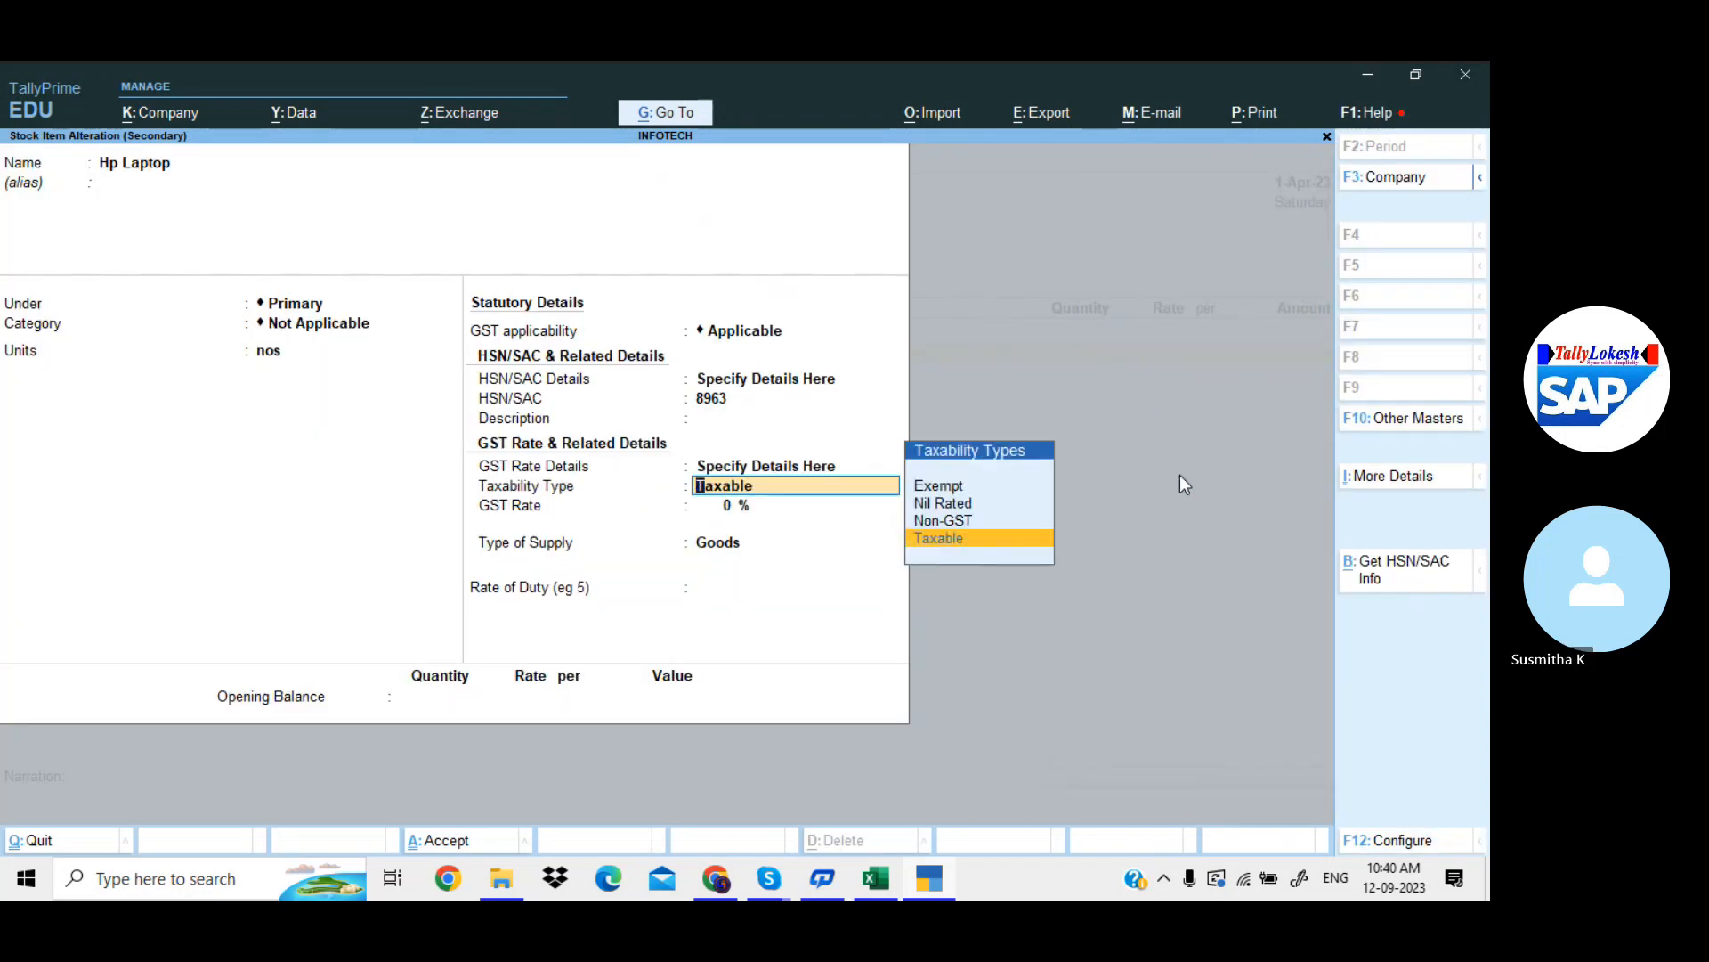
key(Return)
text(28)
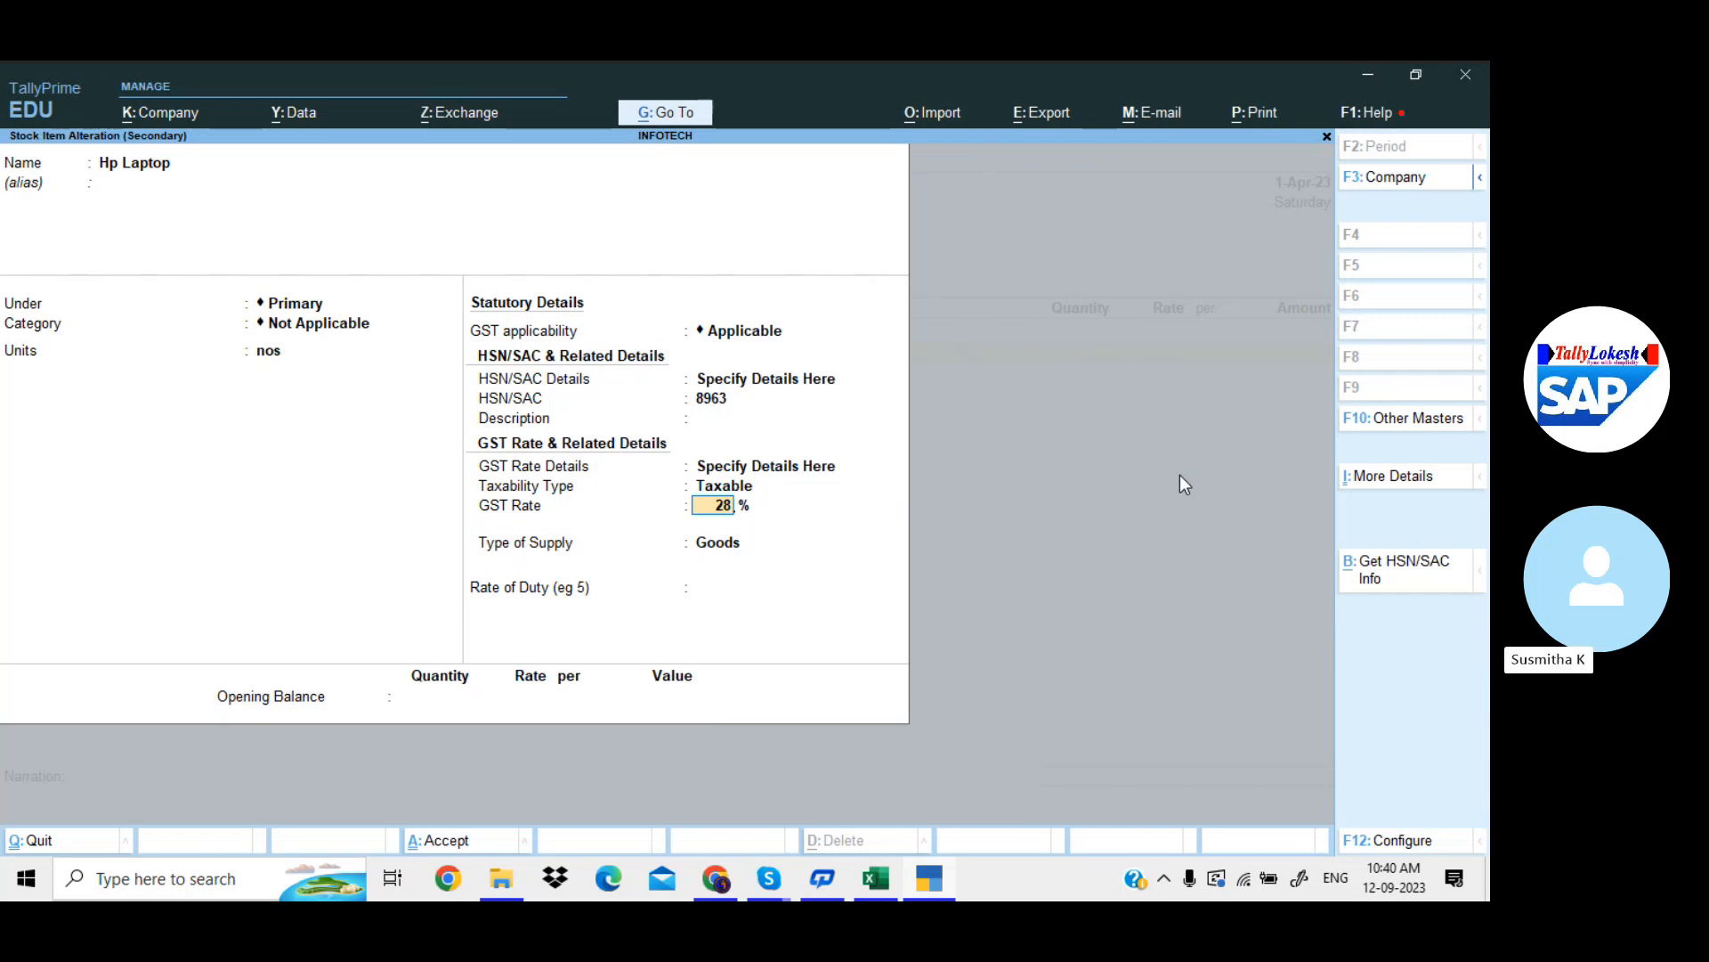
key(Return)
key(Return)
key(Return)
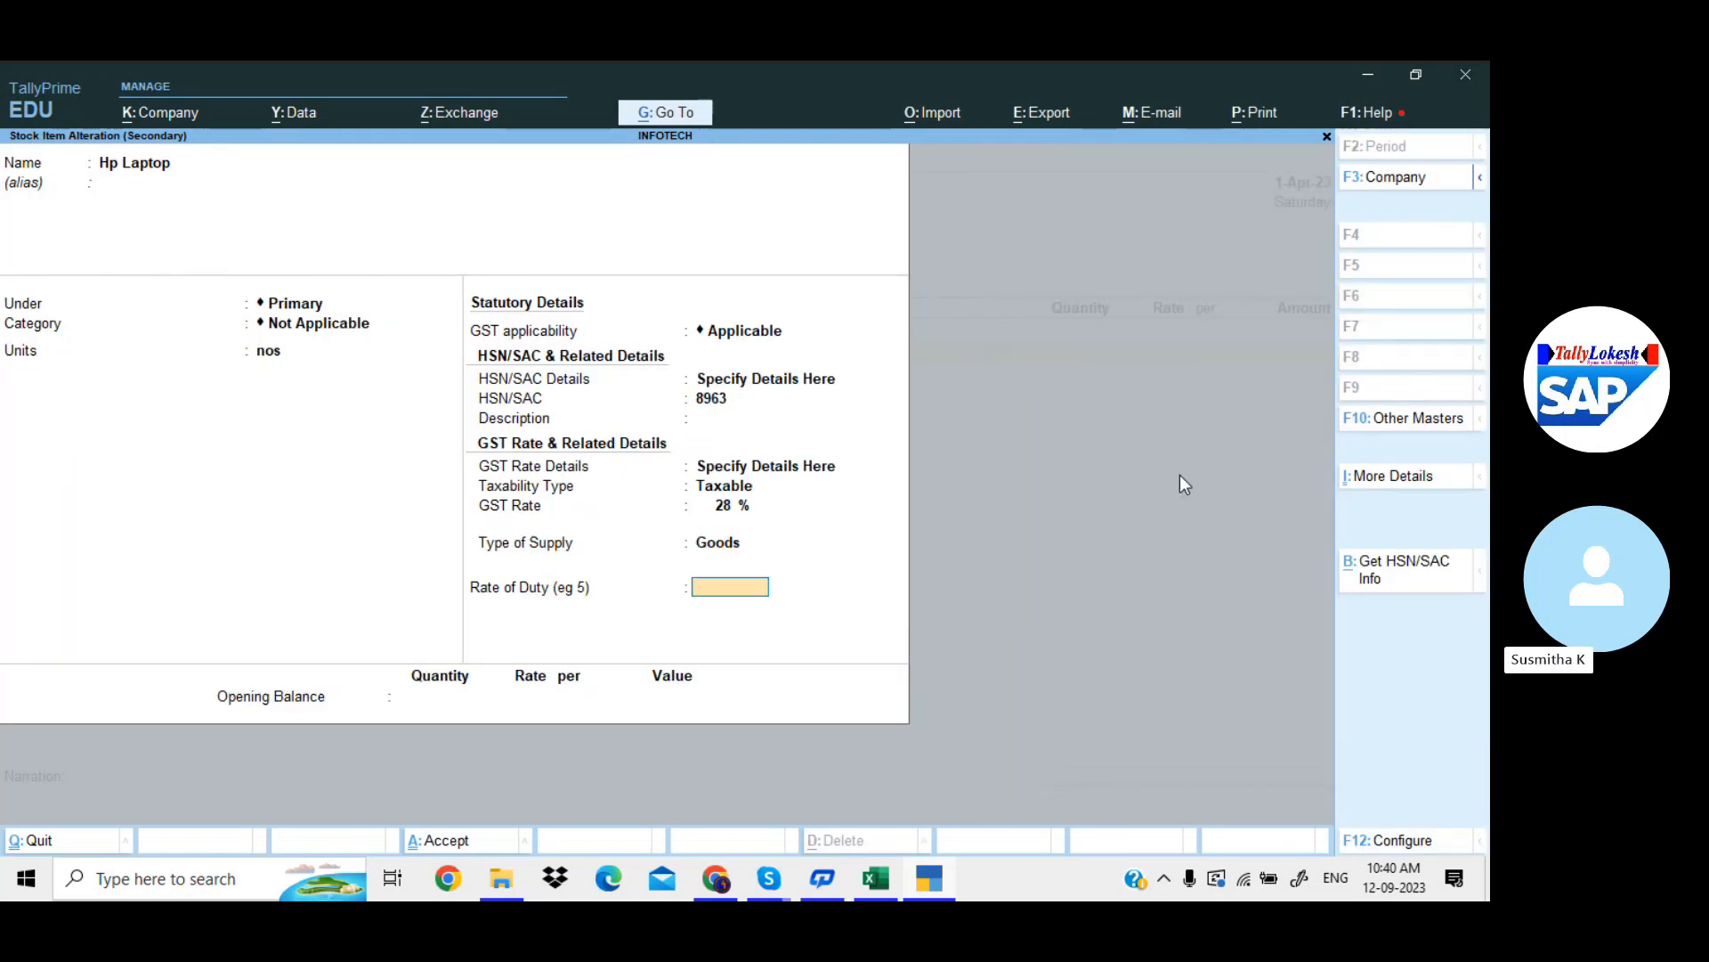
key(Return)
key(Return)
Save the Hp Laptop stock item changes and enter 1 nos at a rate of 1,000 on its voucher line
text(y1)
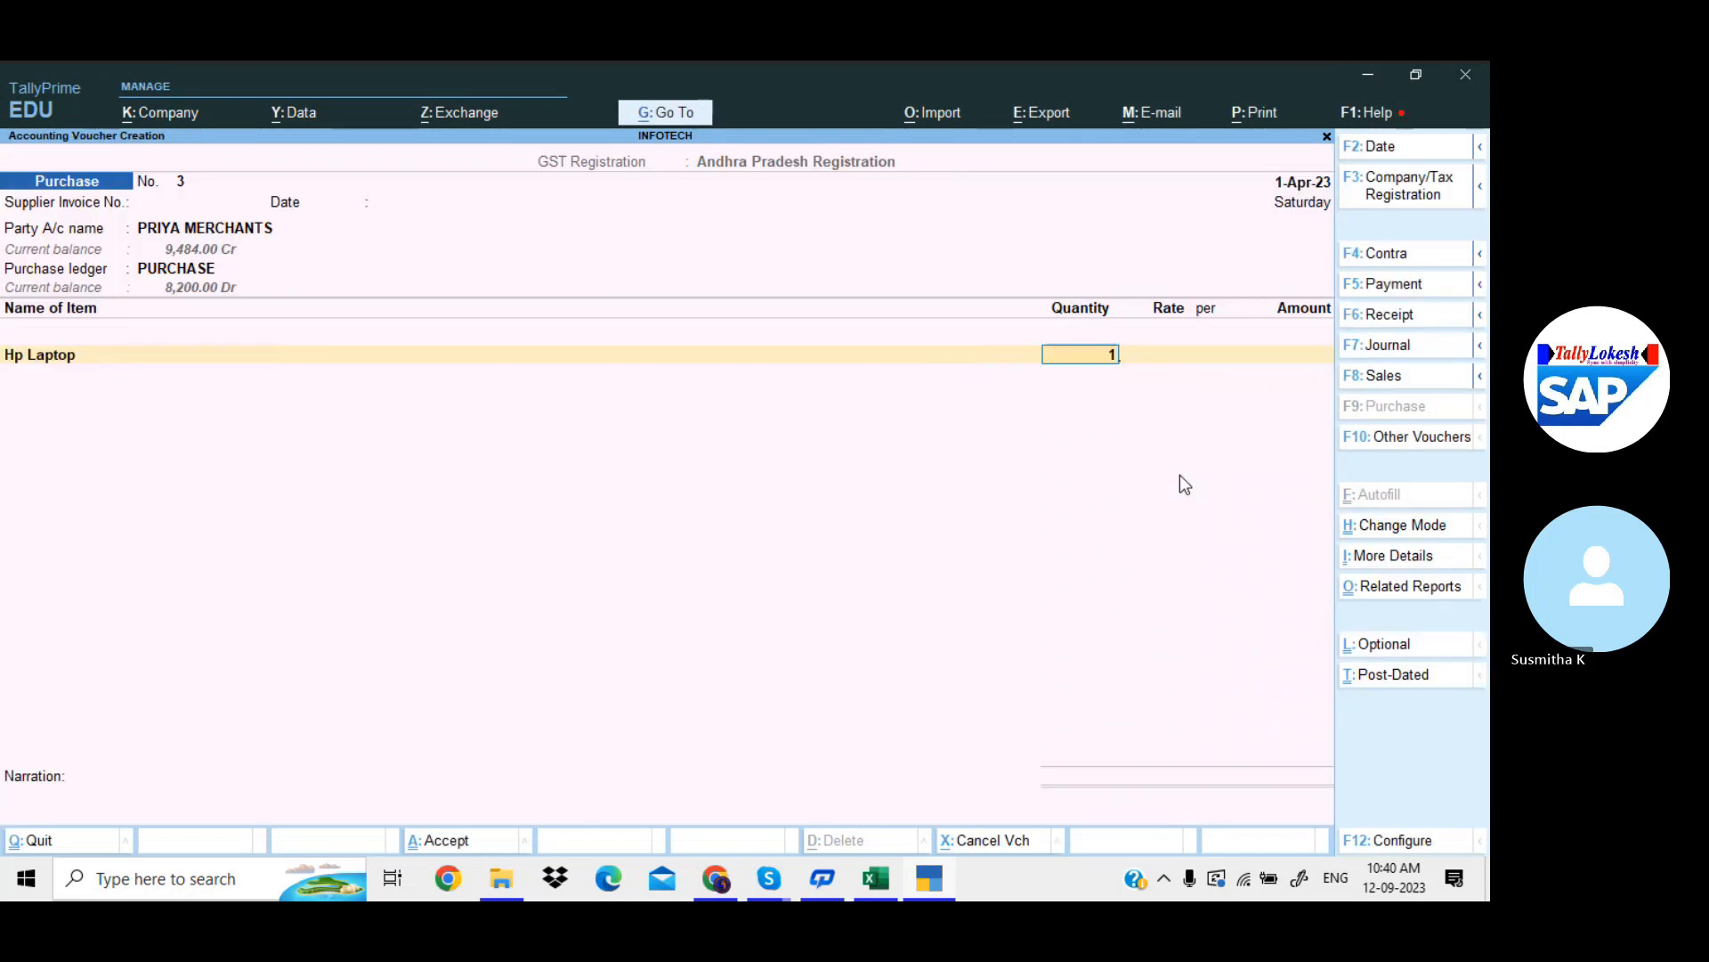
key(Return)
text(1,00)
text(00)
key(Return)
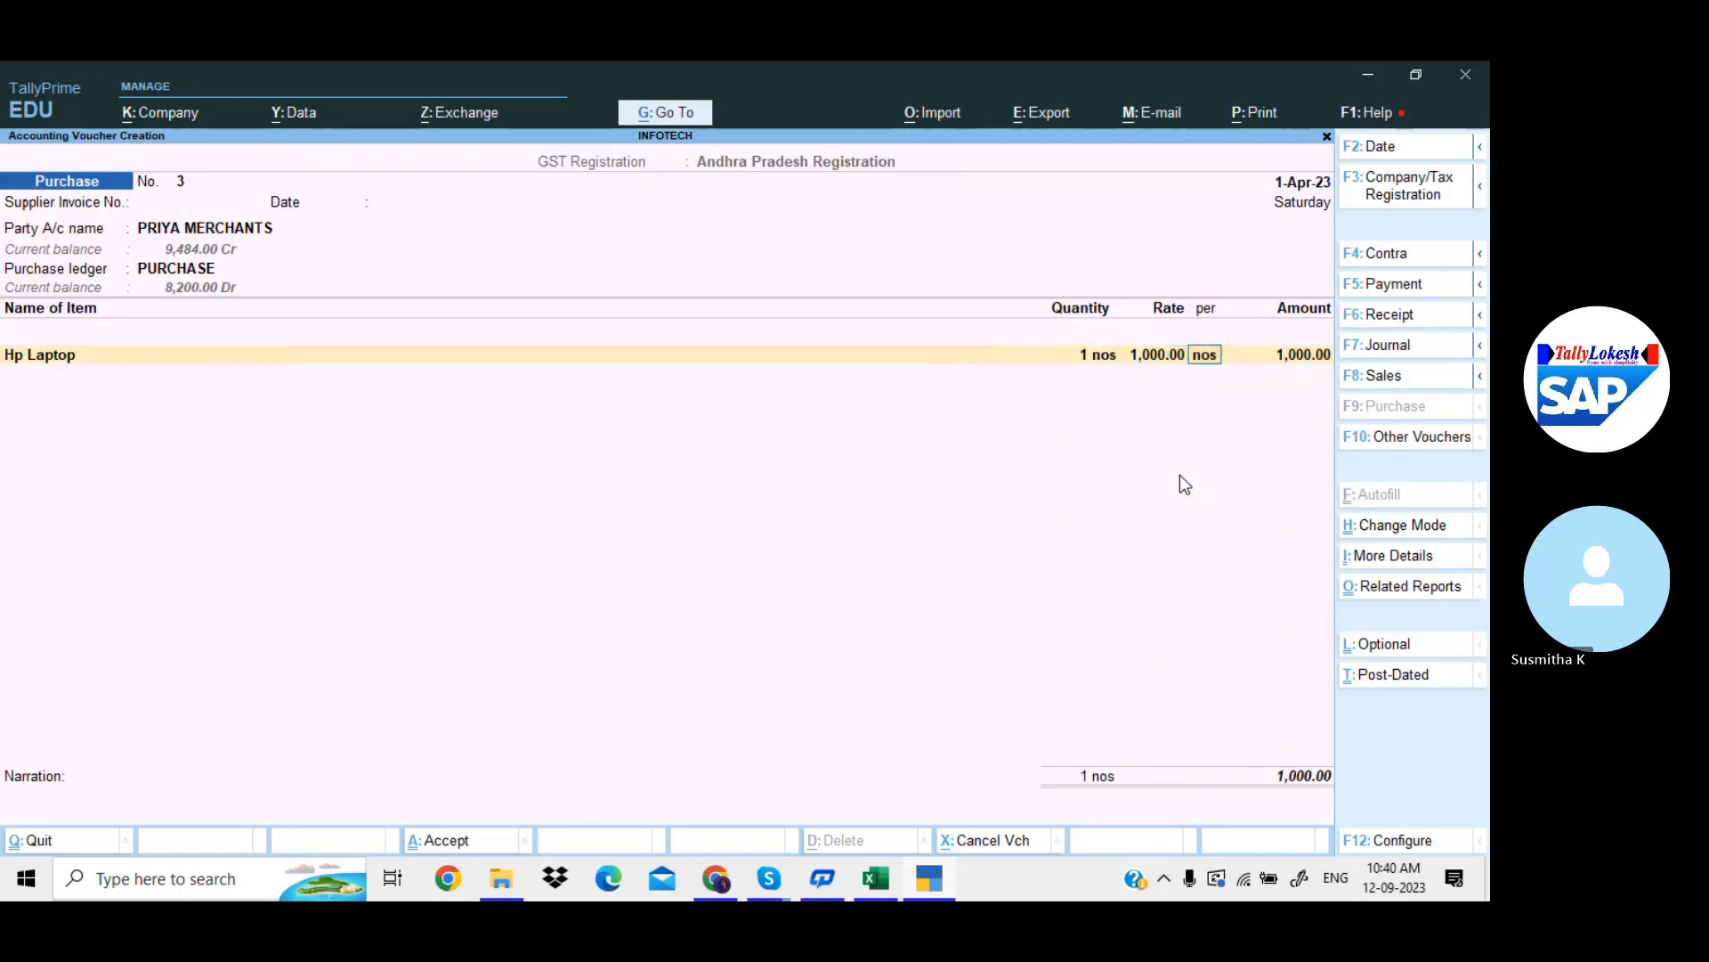
key(Return)
key(Return)
Add the CGST and SGST ledgers below the Hp Laptop line of purchase voucher 3
text(cg)
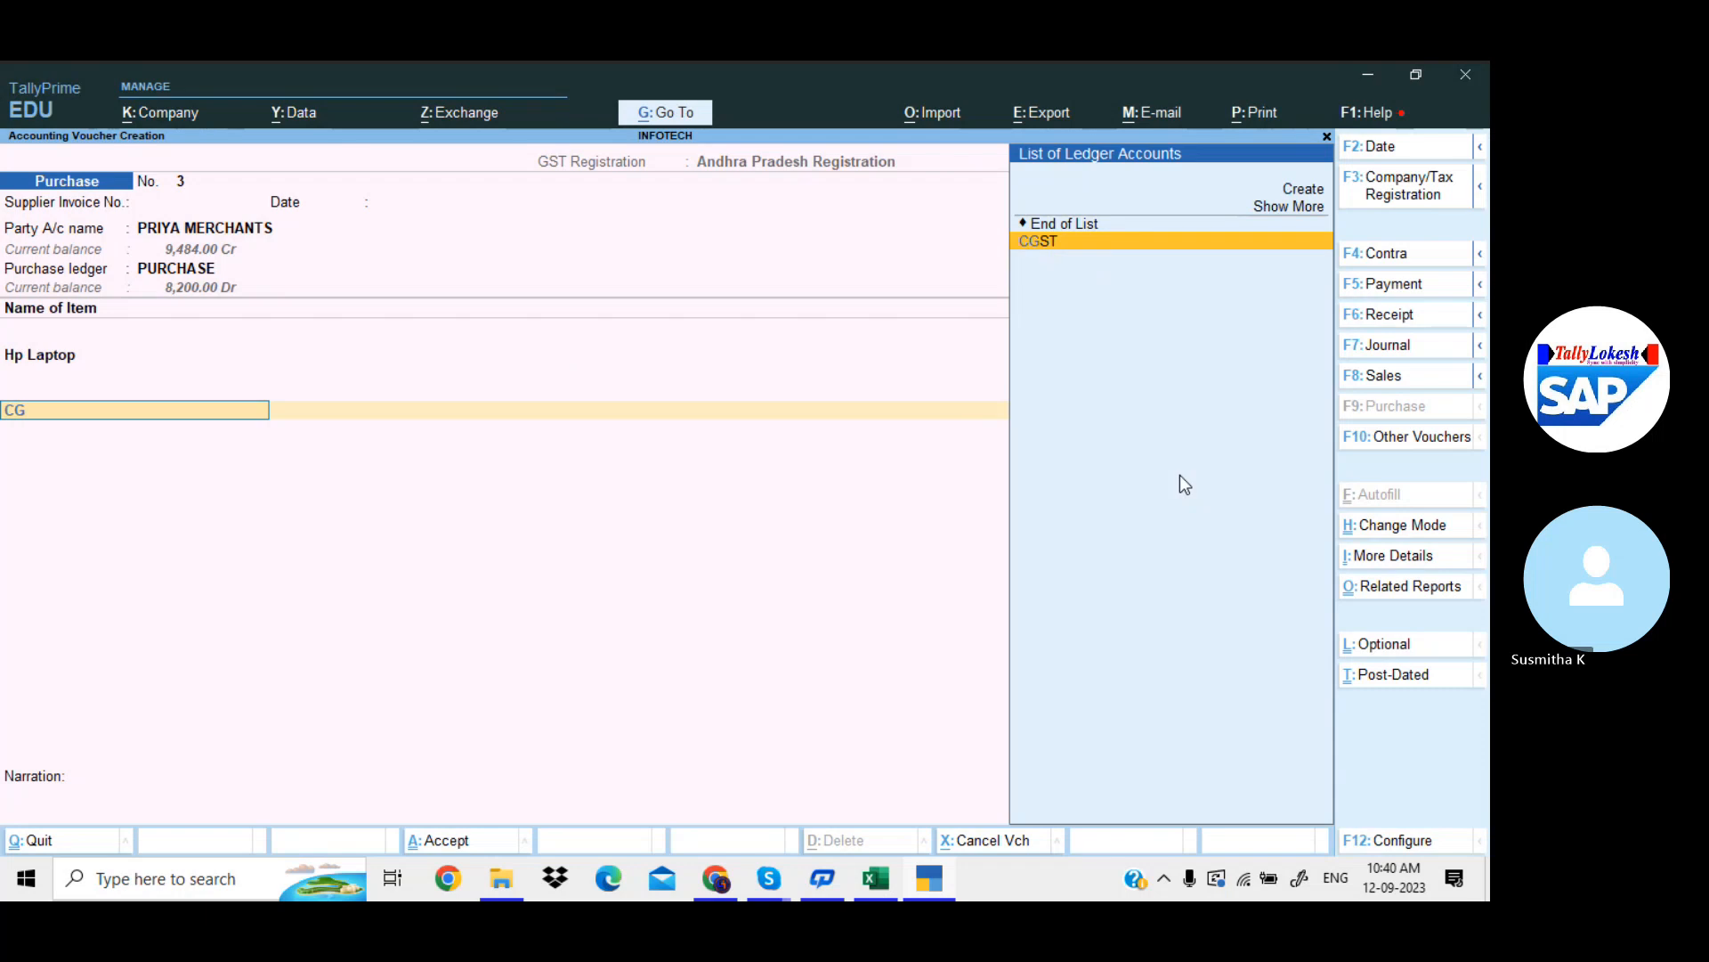
key(Return)
key(Return)
text(sg)
key(Return)
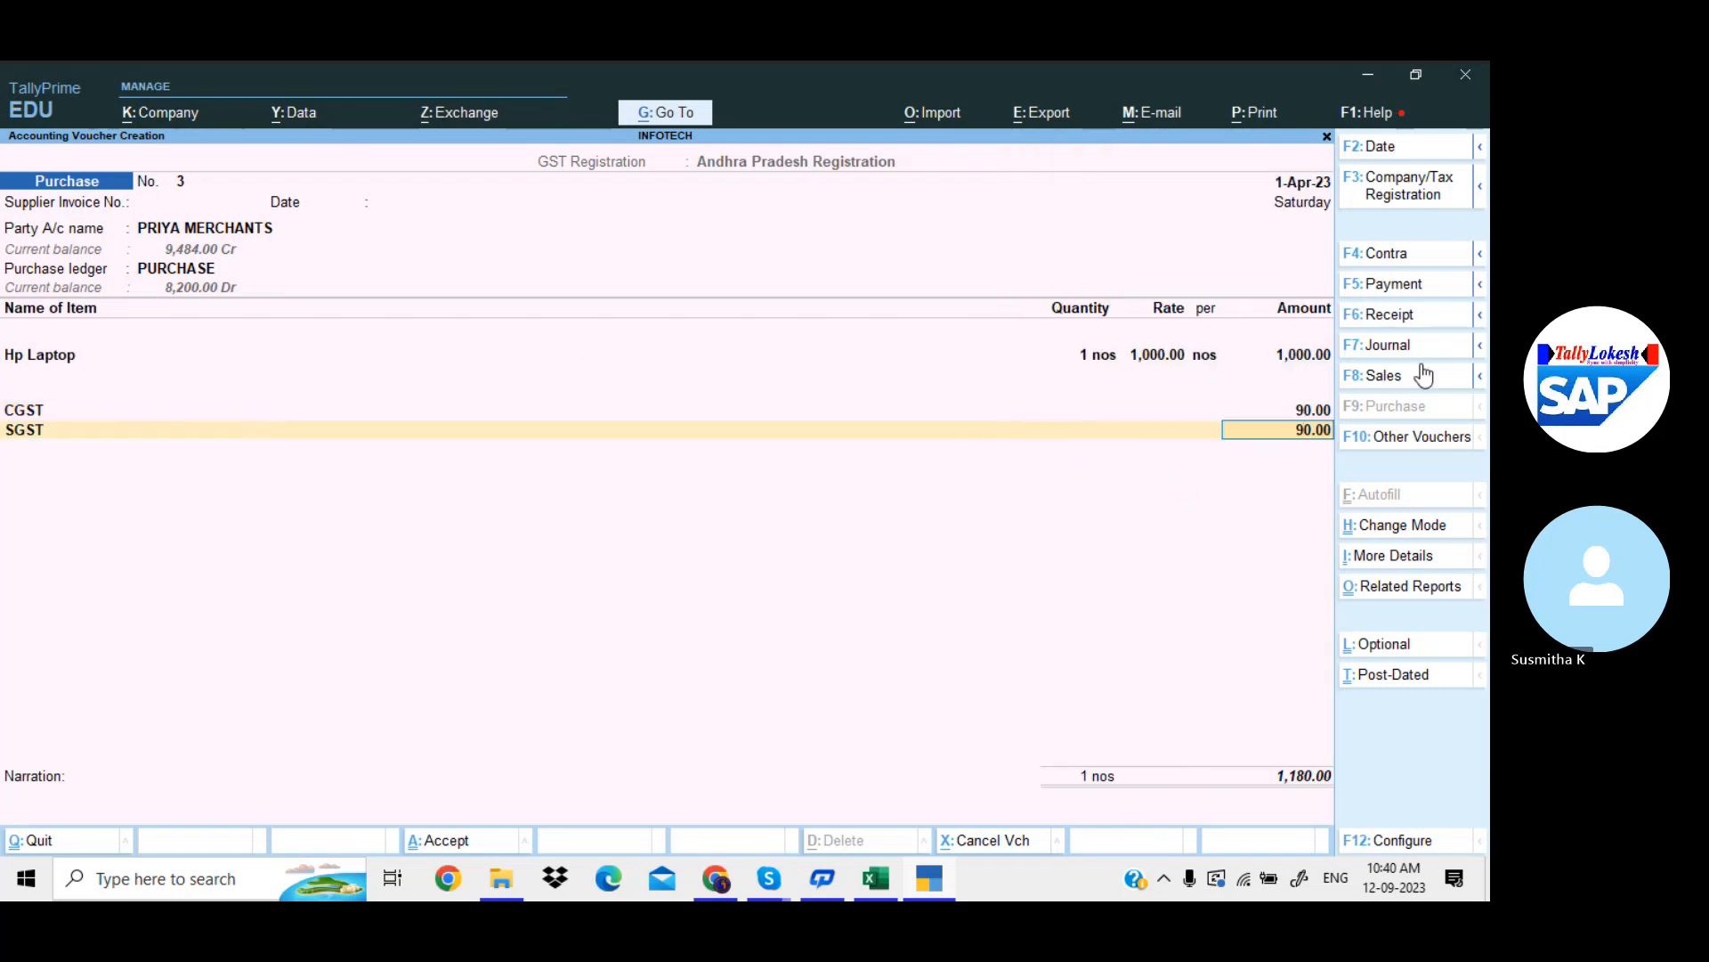
Check the source of the GST rate and HSN/SAC details in the voucher's detailed GST - Tax Analysis, and close it
click(1429, 585)
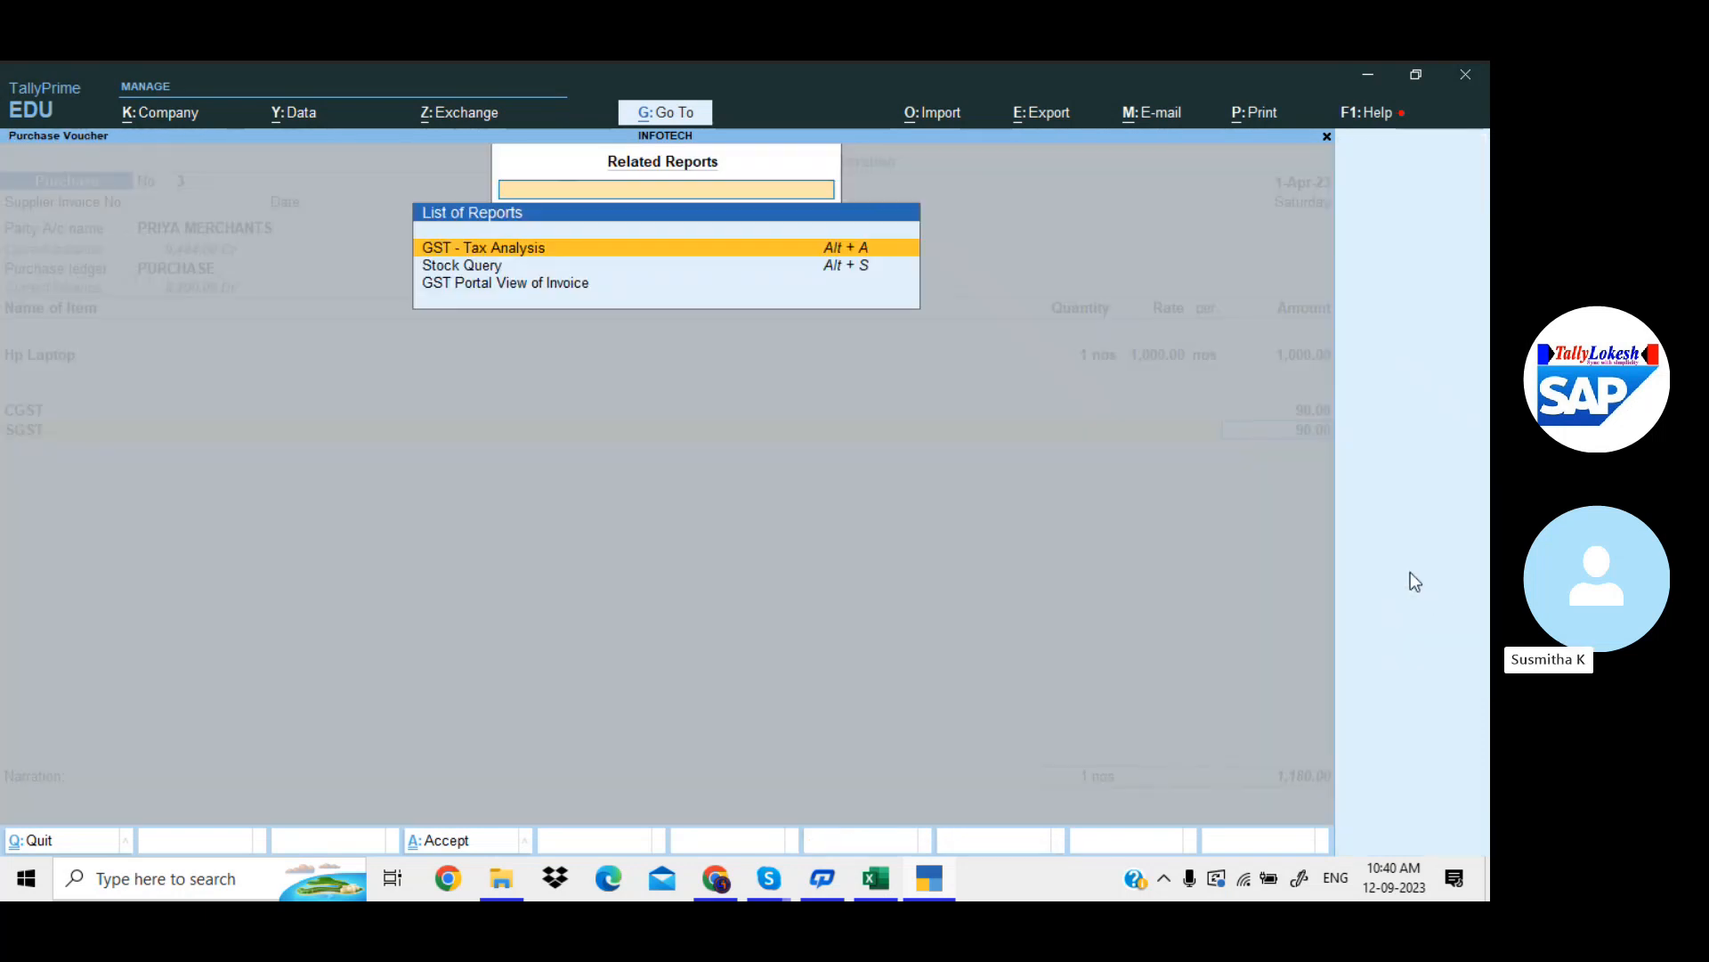
key(Return)
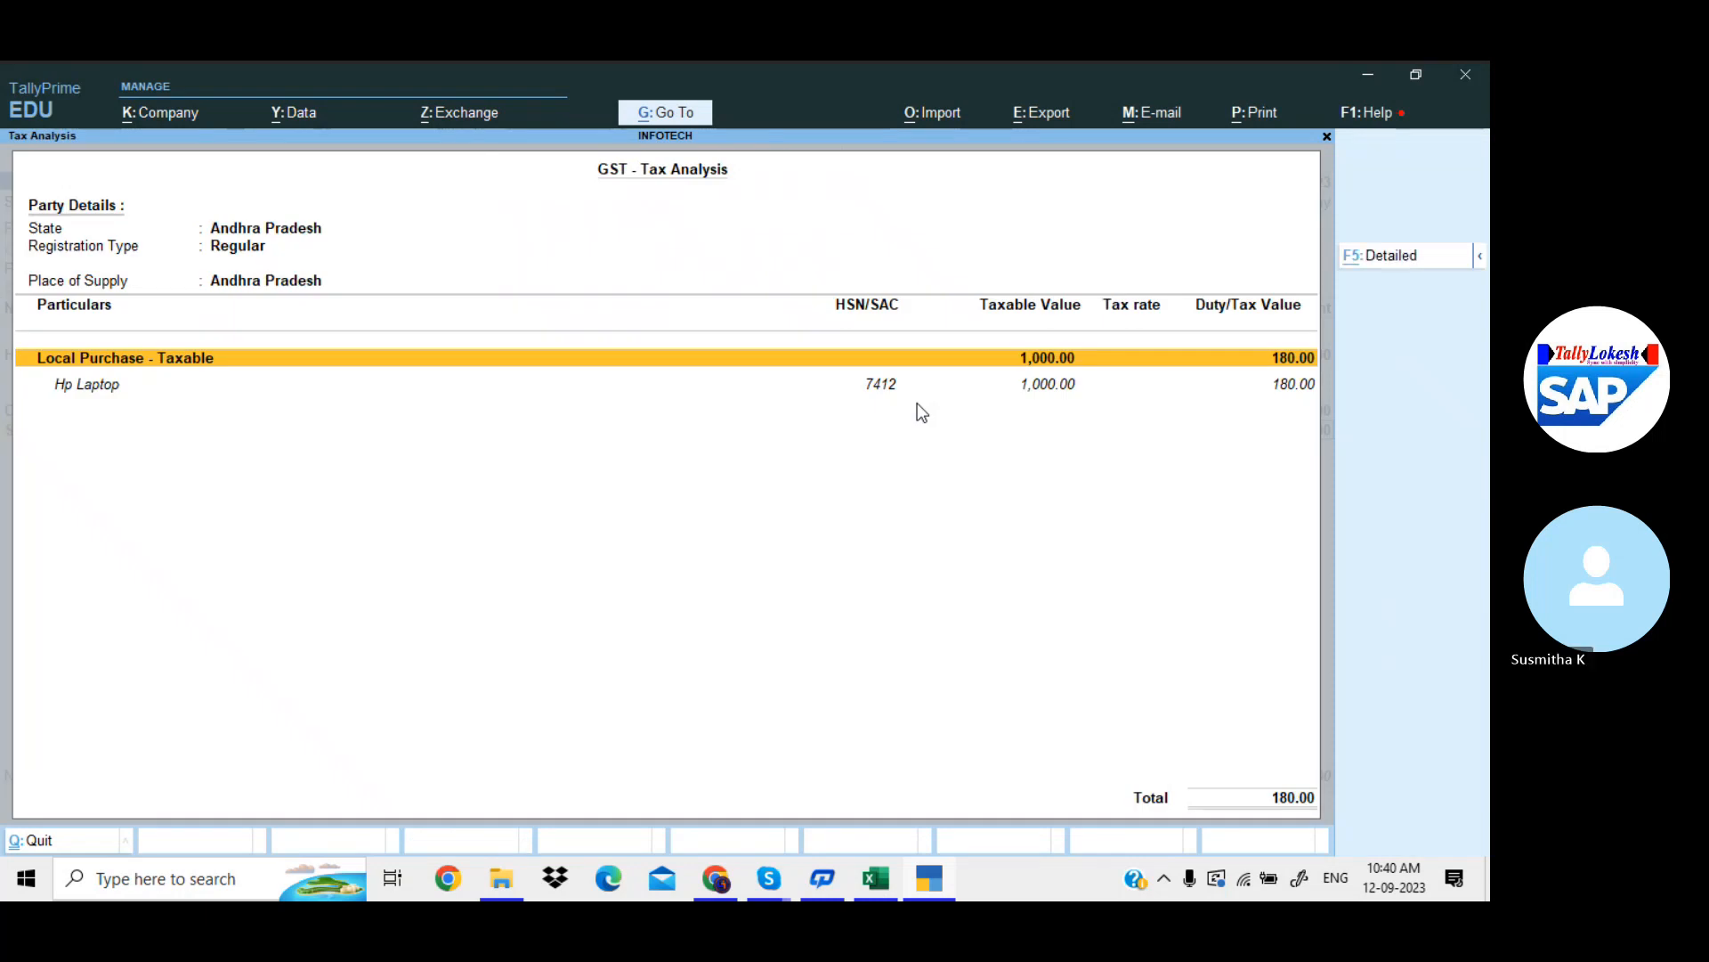
key(alt+F5)
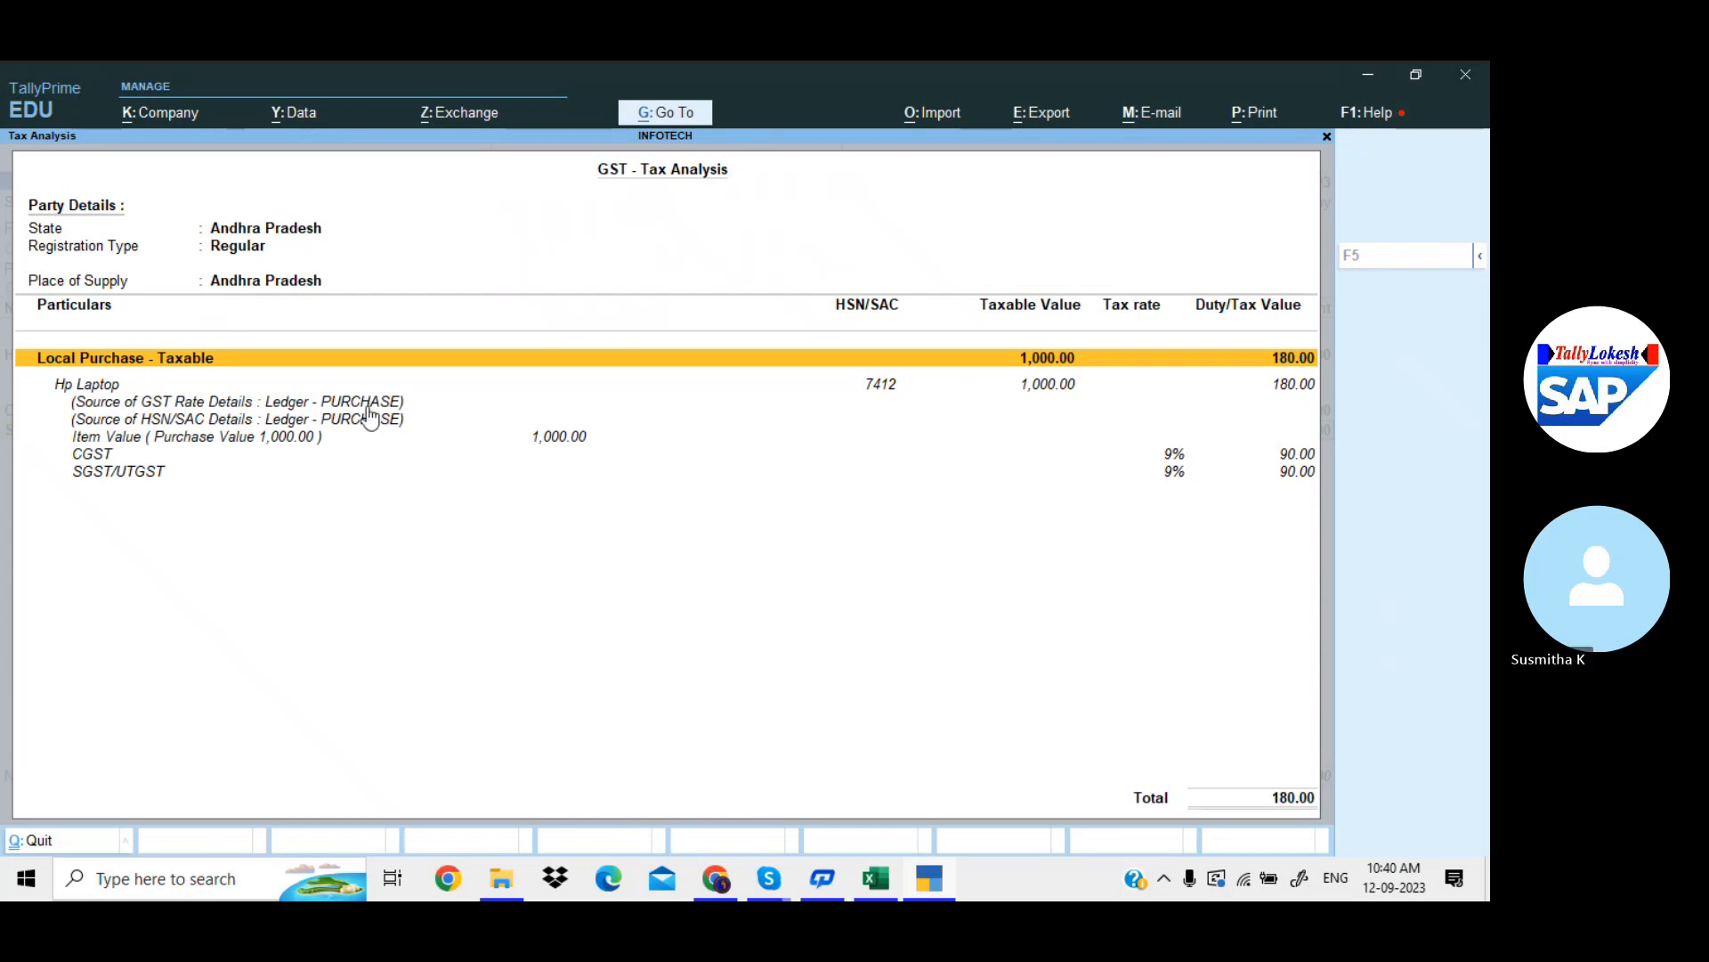
key(Escape)
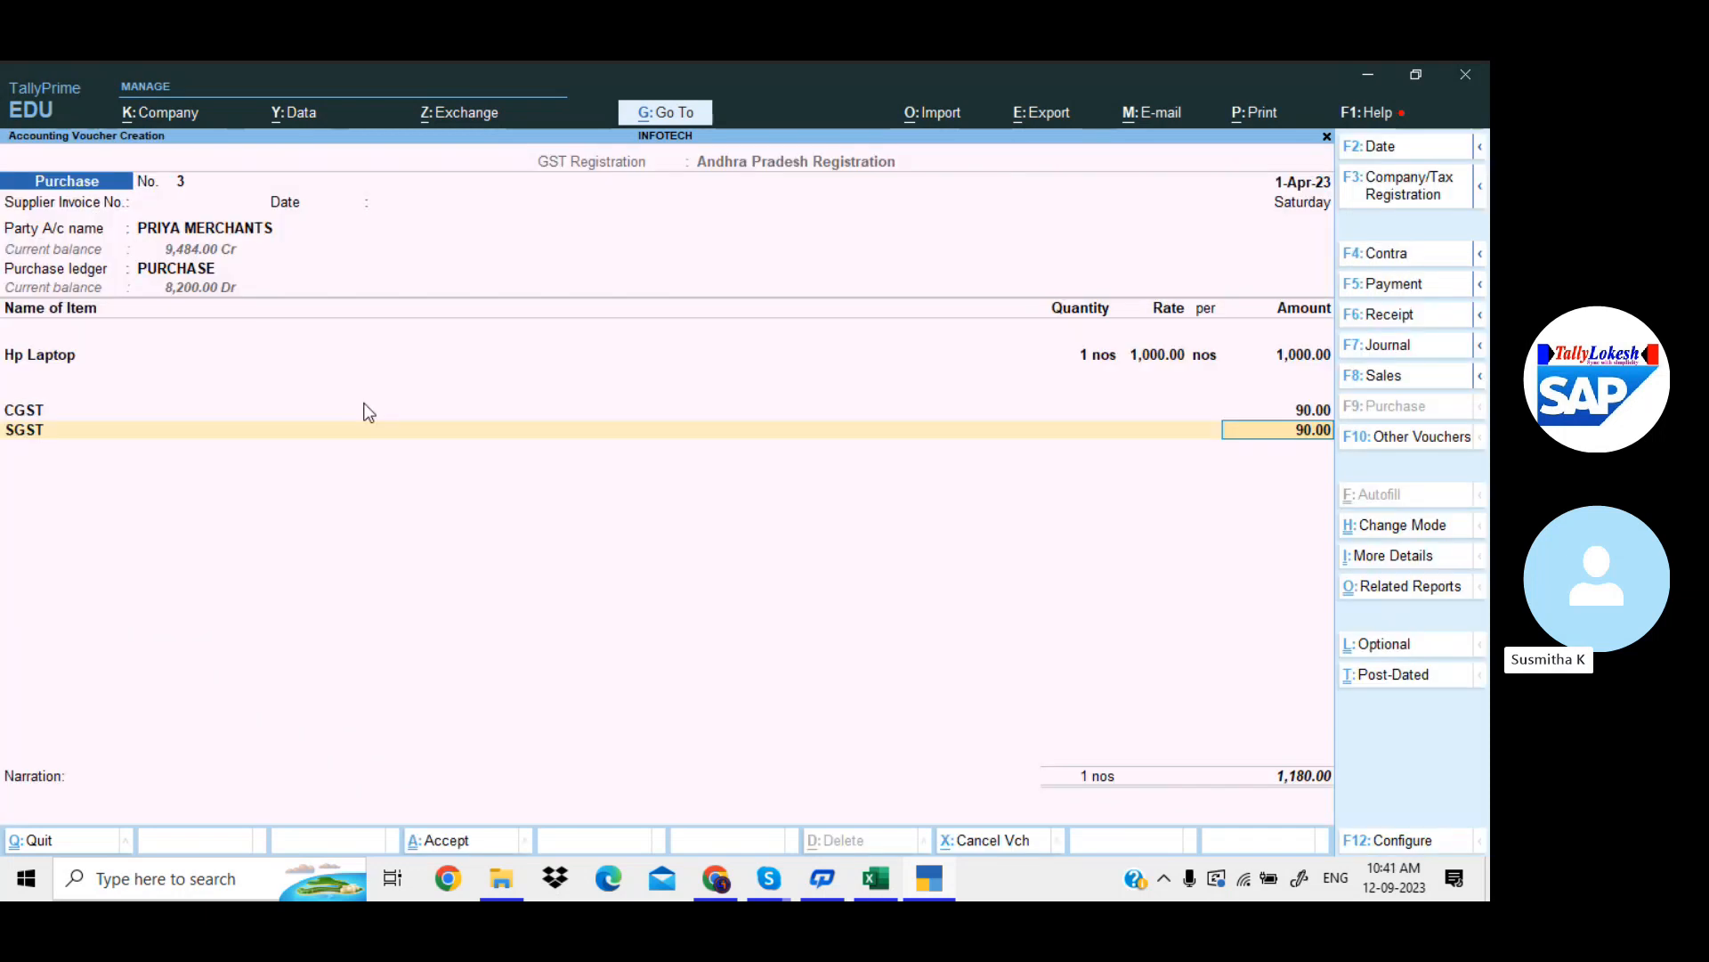
Open the PURCHASE ledger for alteration from the voucher and set its HSN/SAC Details to As per Company/Group
click(177, 270)
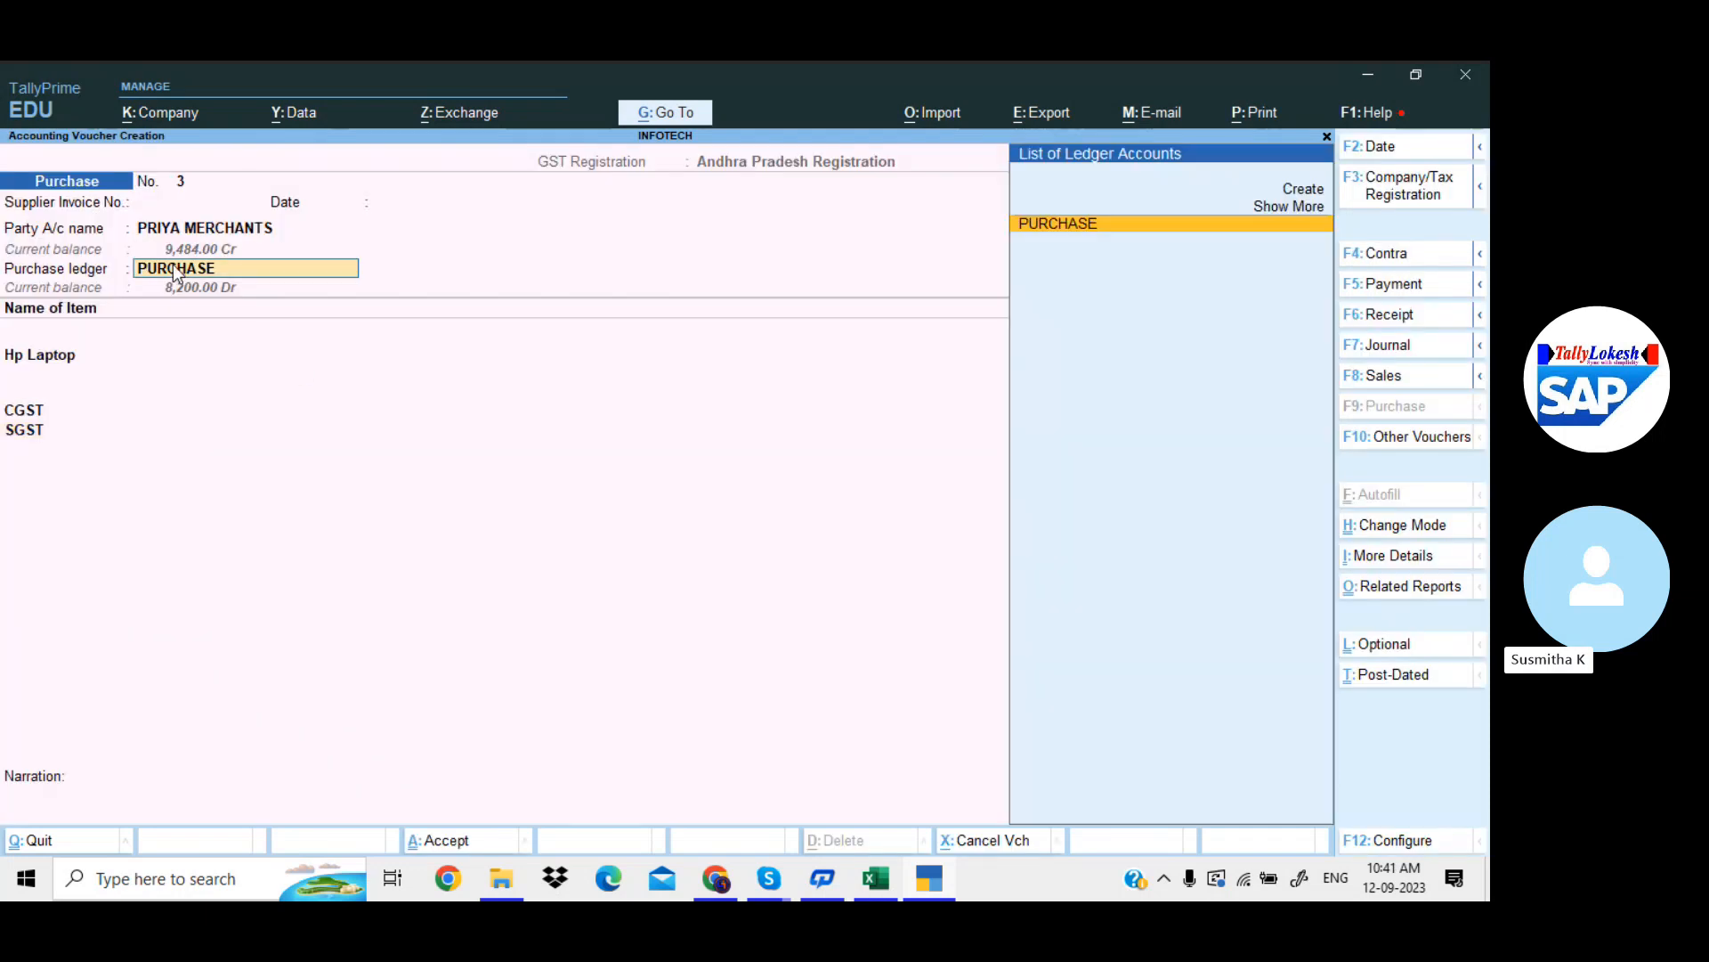
key(ctrl+Return)
key(Return)
key(Return)
key(Return)
key(Return)
key(Return)
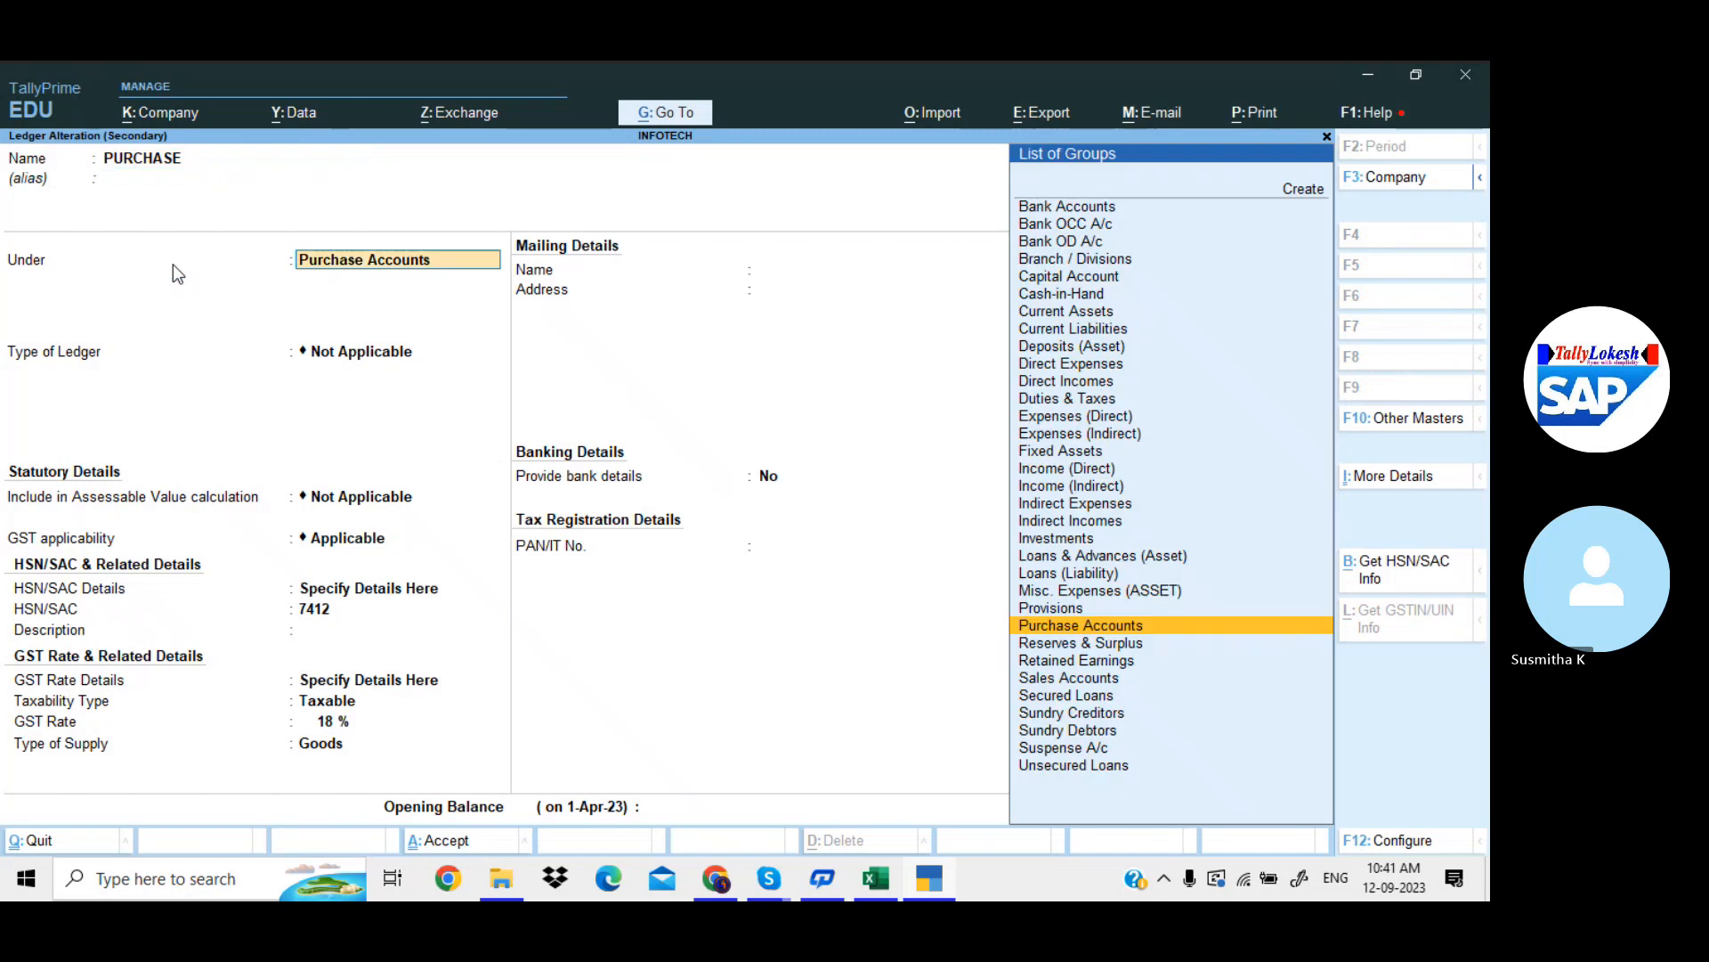
key(Up)
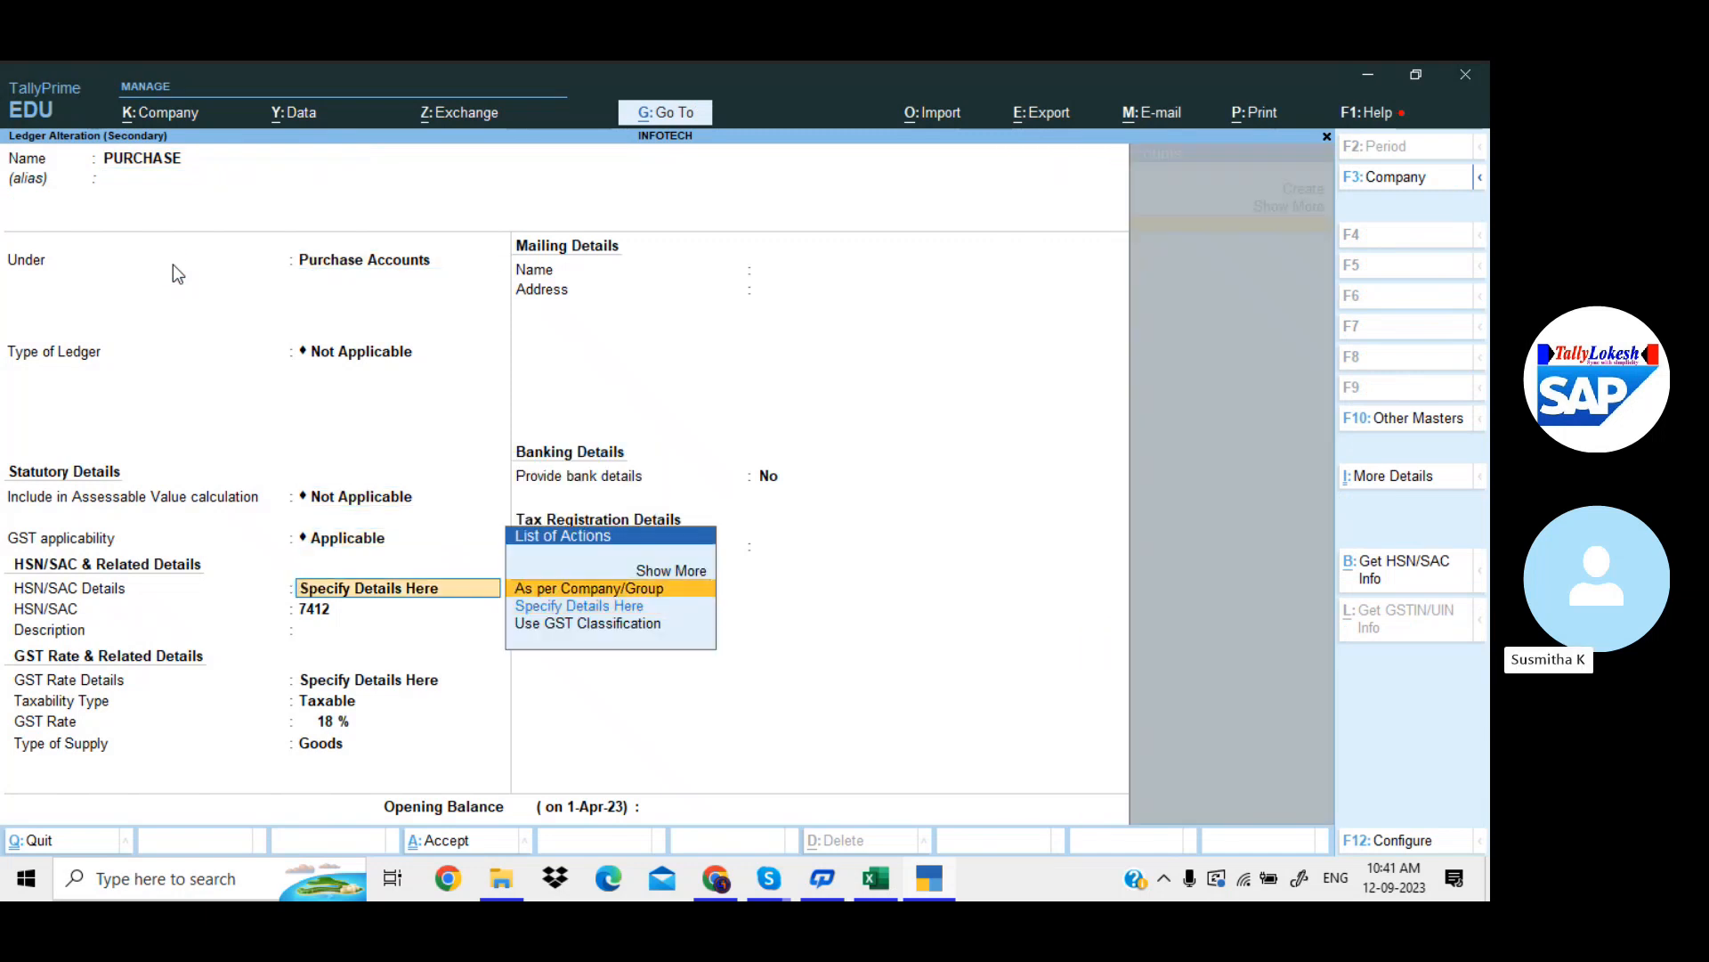
key(Return)
key(Return)
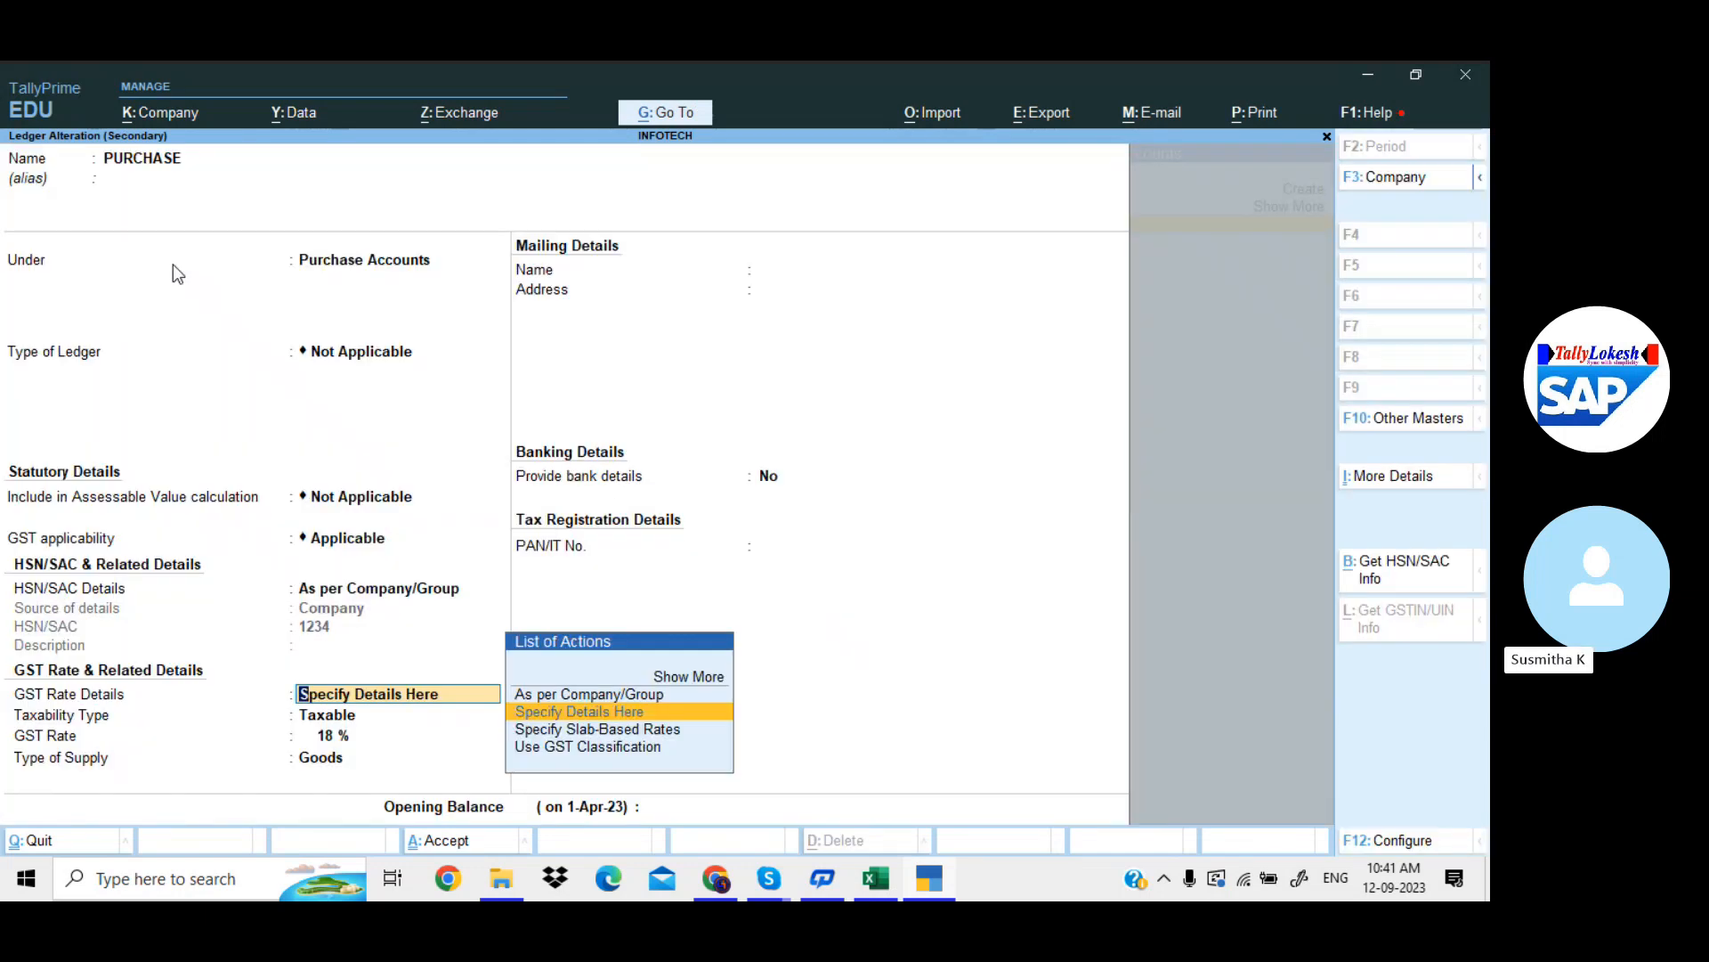
Set the PURCHASE ledger's GST Rate Details to As per Company/Group and save the ledger
key(Up)
key(Return)
key(Return)
key(Return)
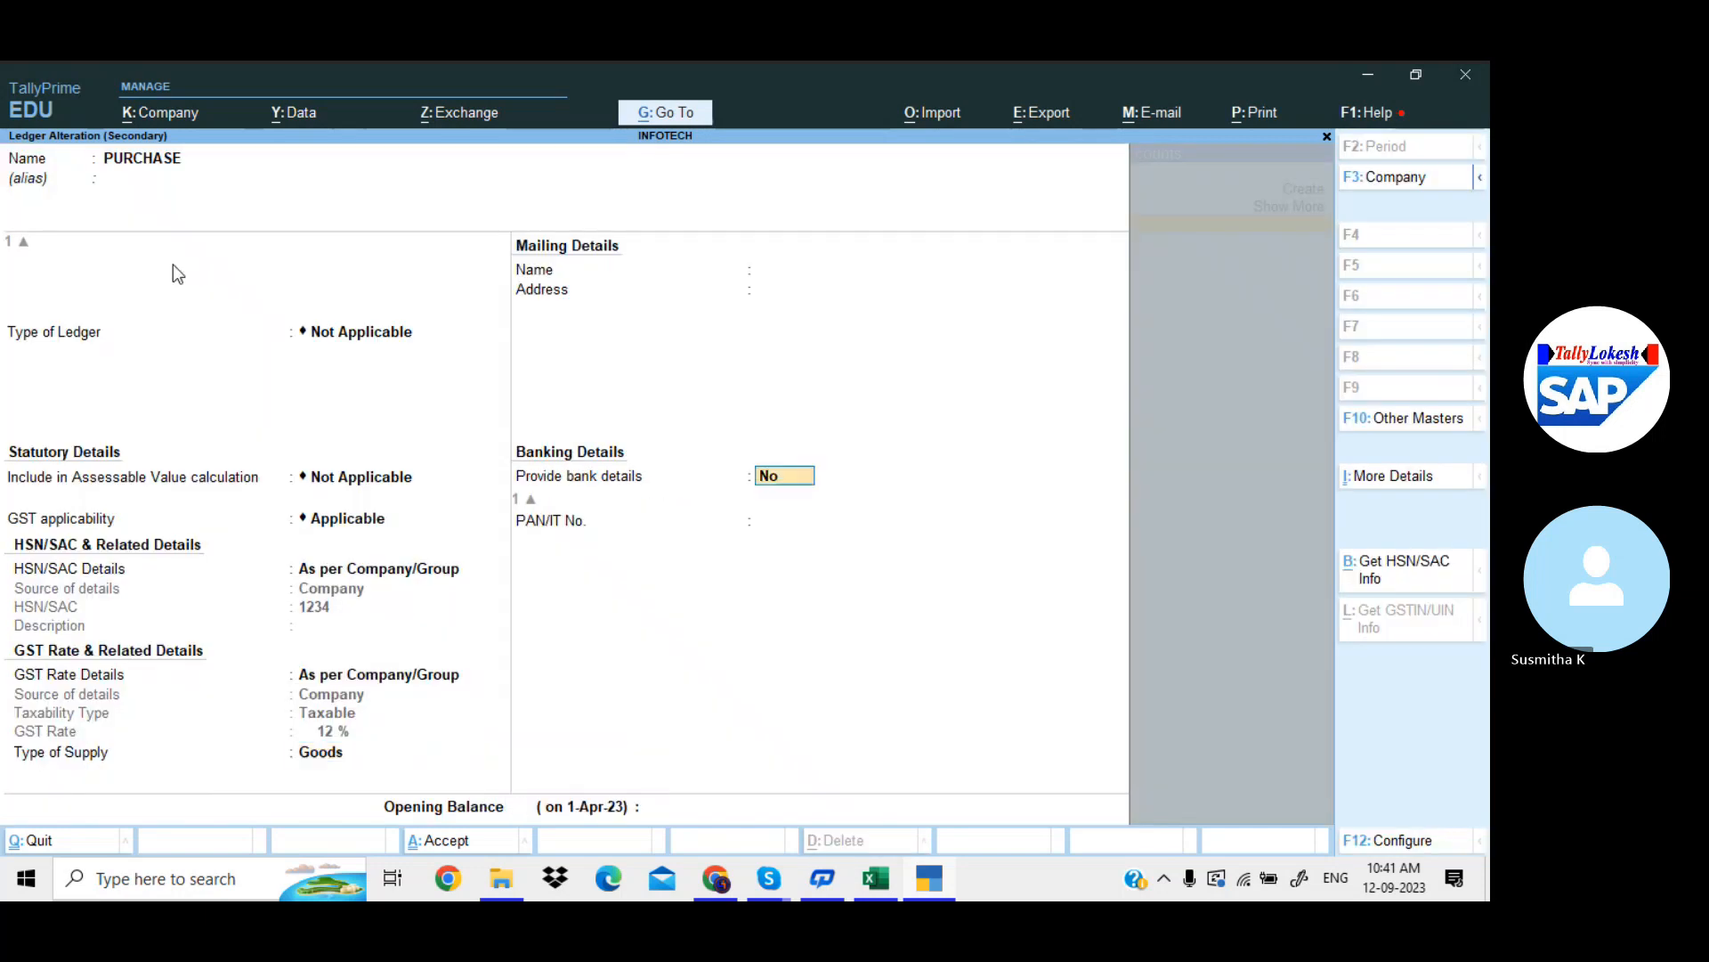
key(Return)
key(y)
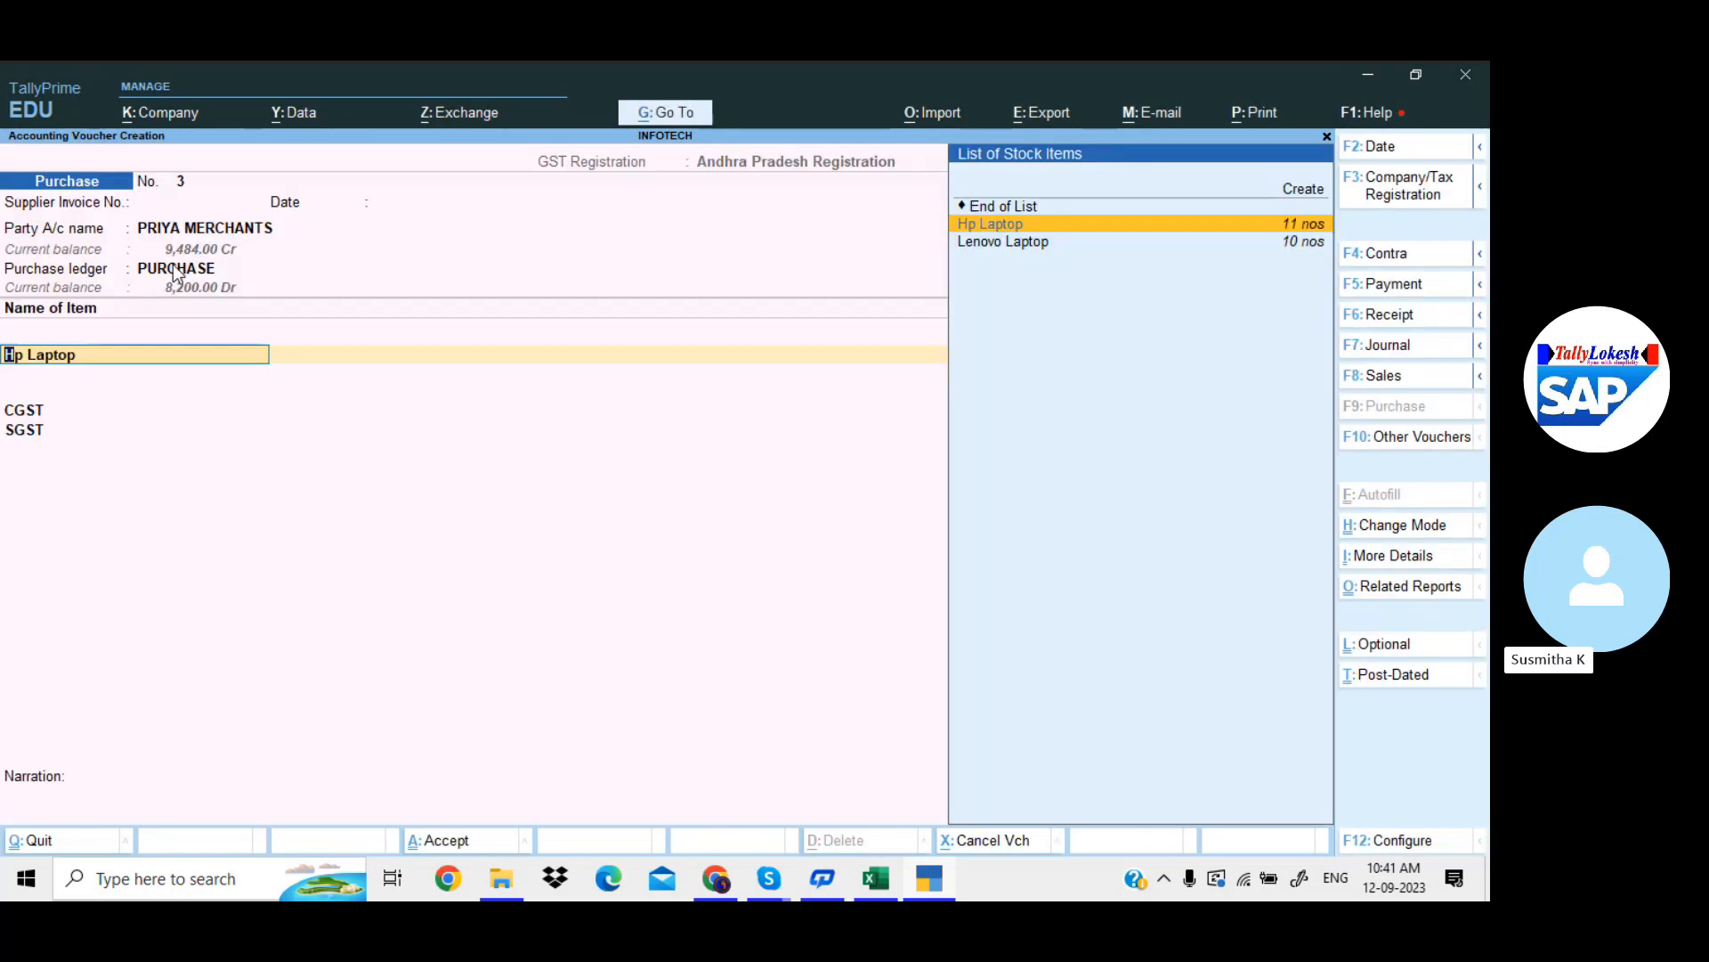
Step through the Hp Laptop line and recheck the rate and HSN sources in the detailed GST - Tax Analysis
key(Return)
key(Return)
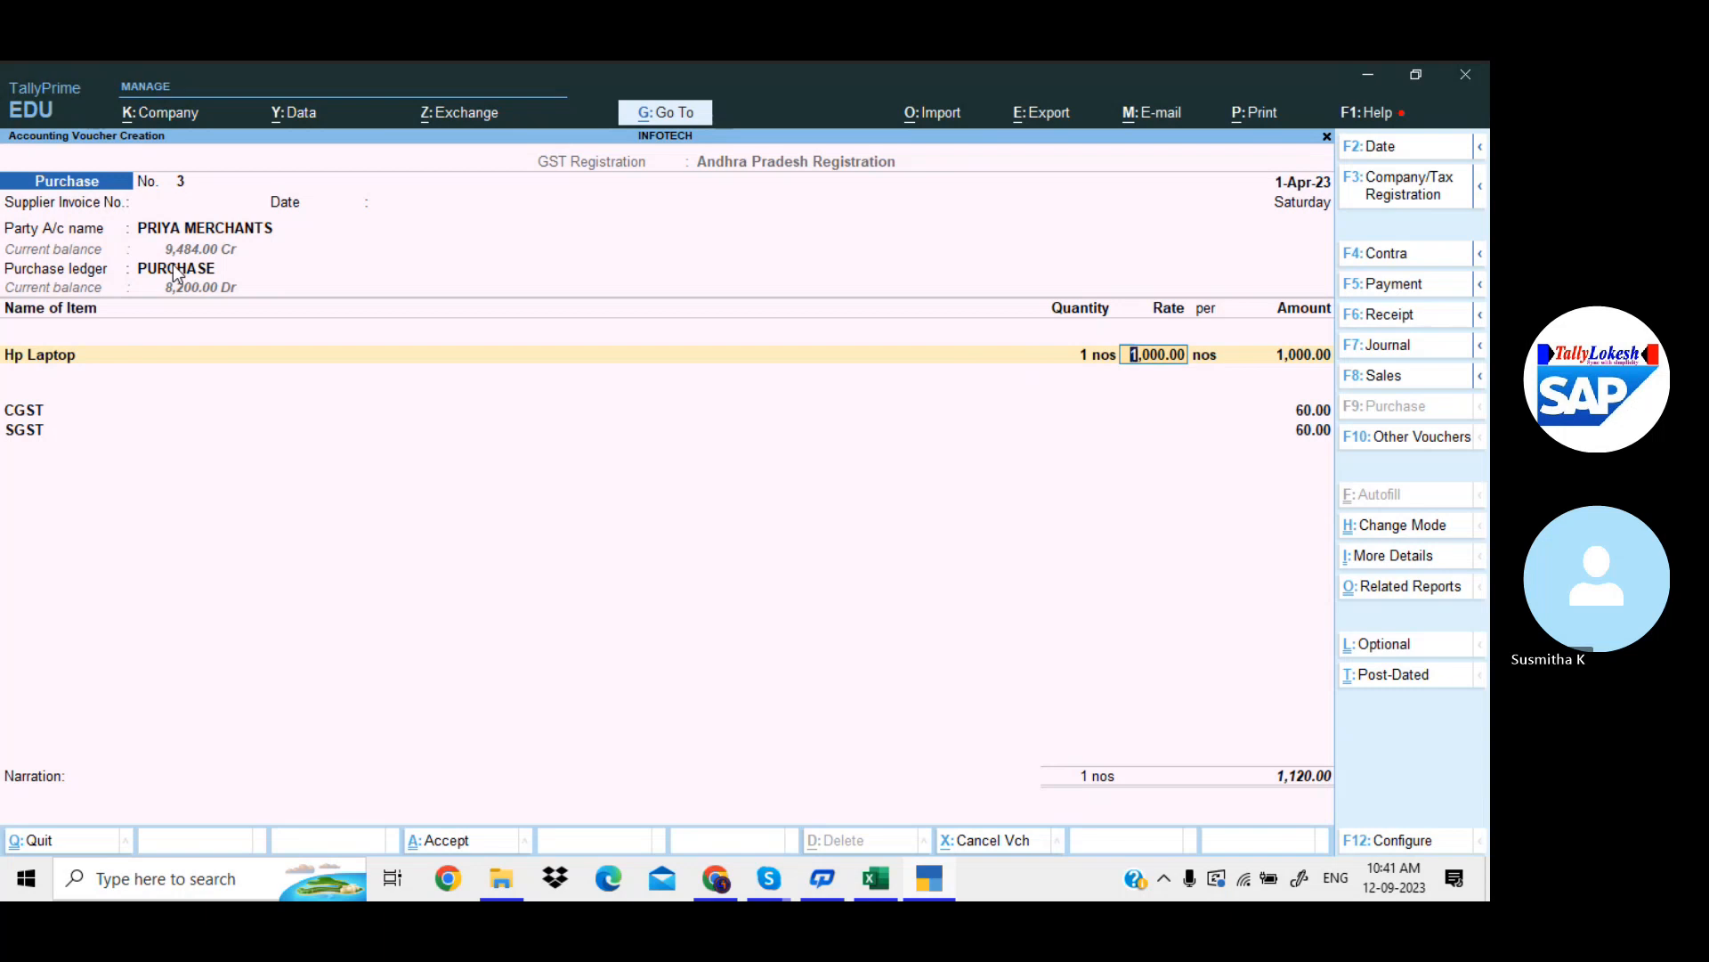
click(1407, 589)
key(Return)
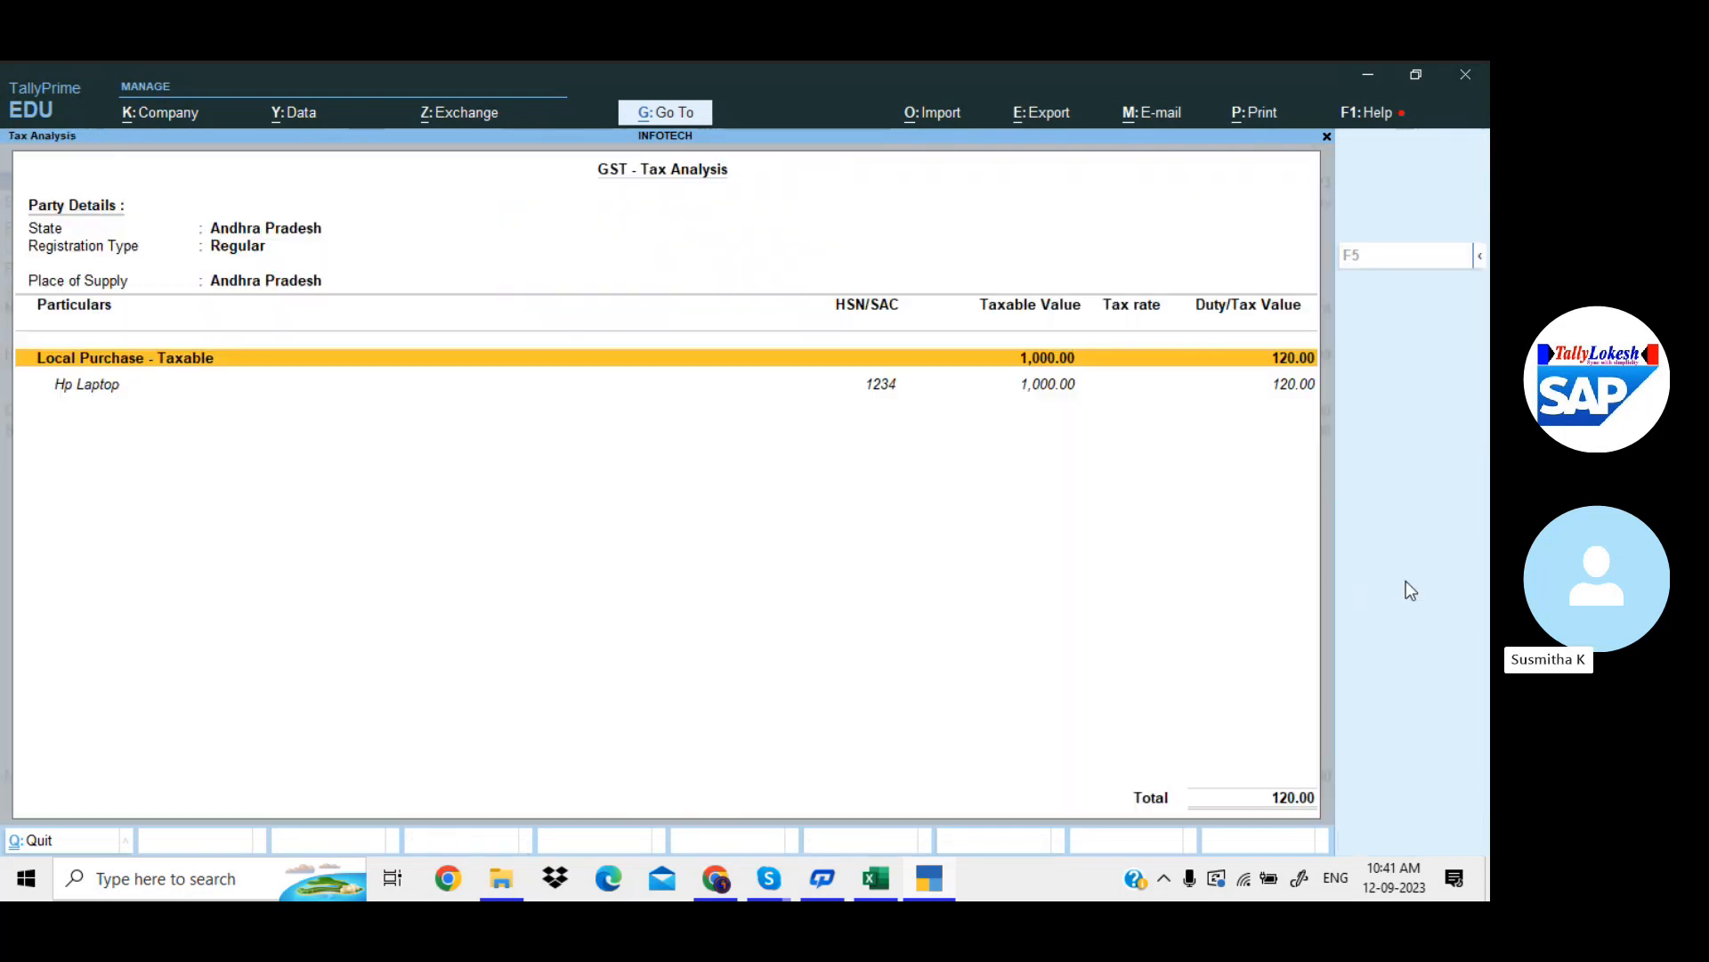
key(alt+F5)
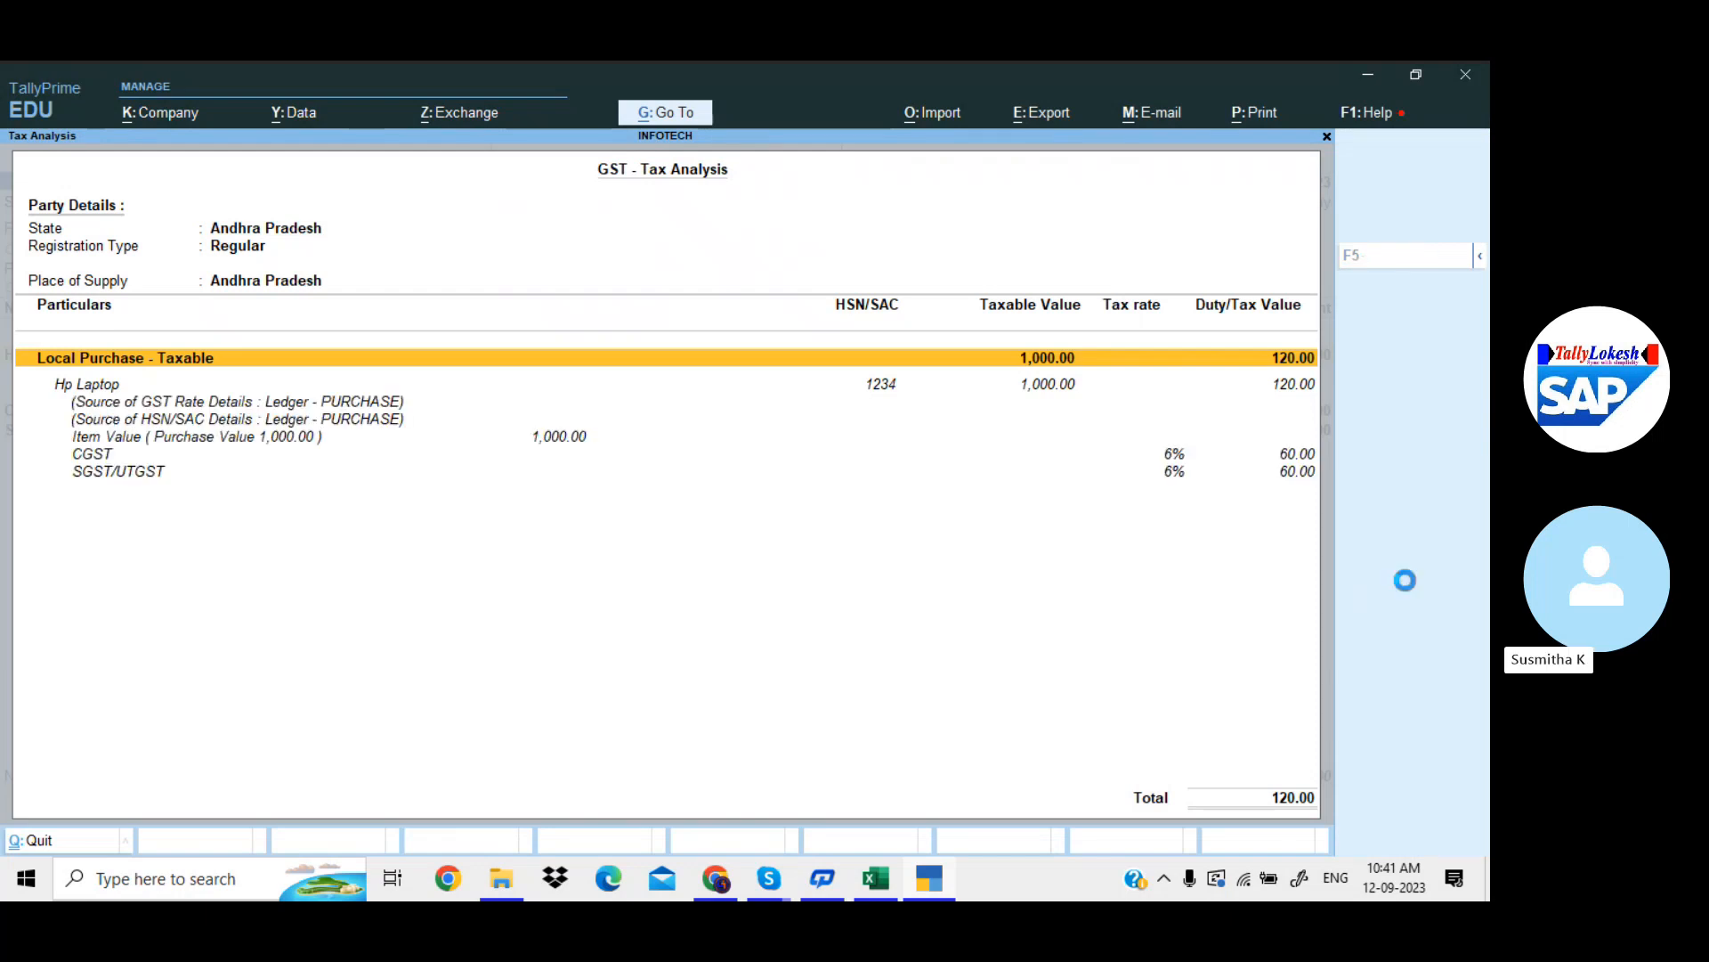
key(Escape)
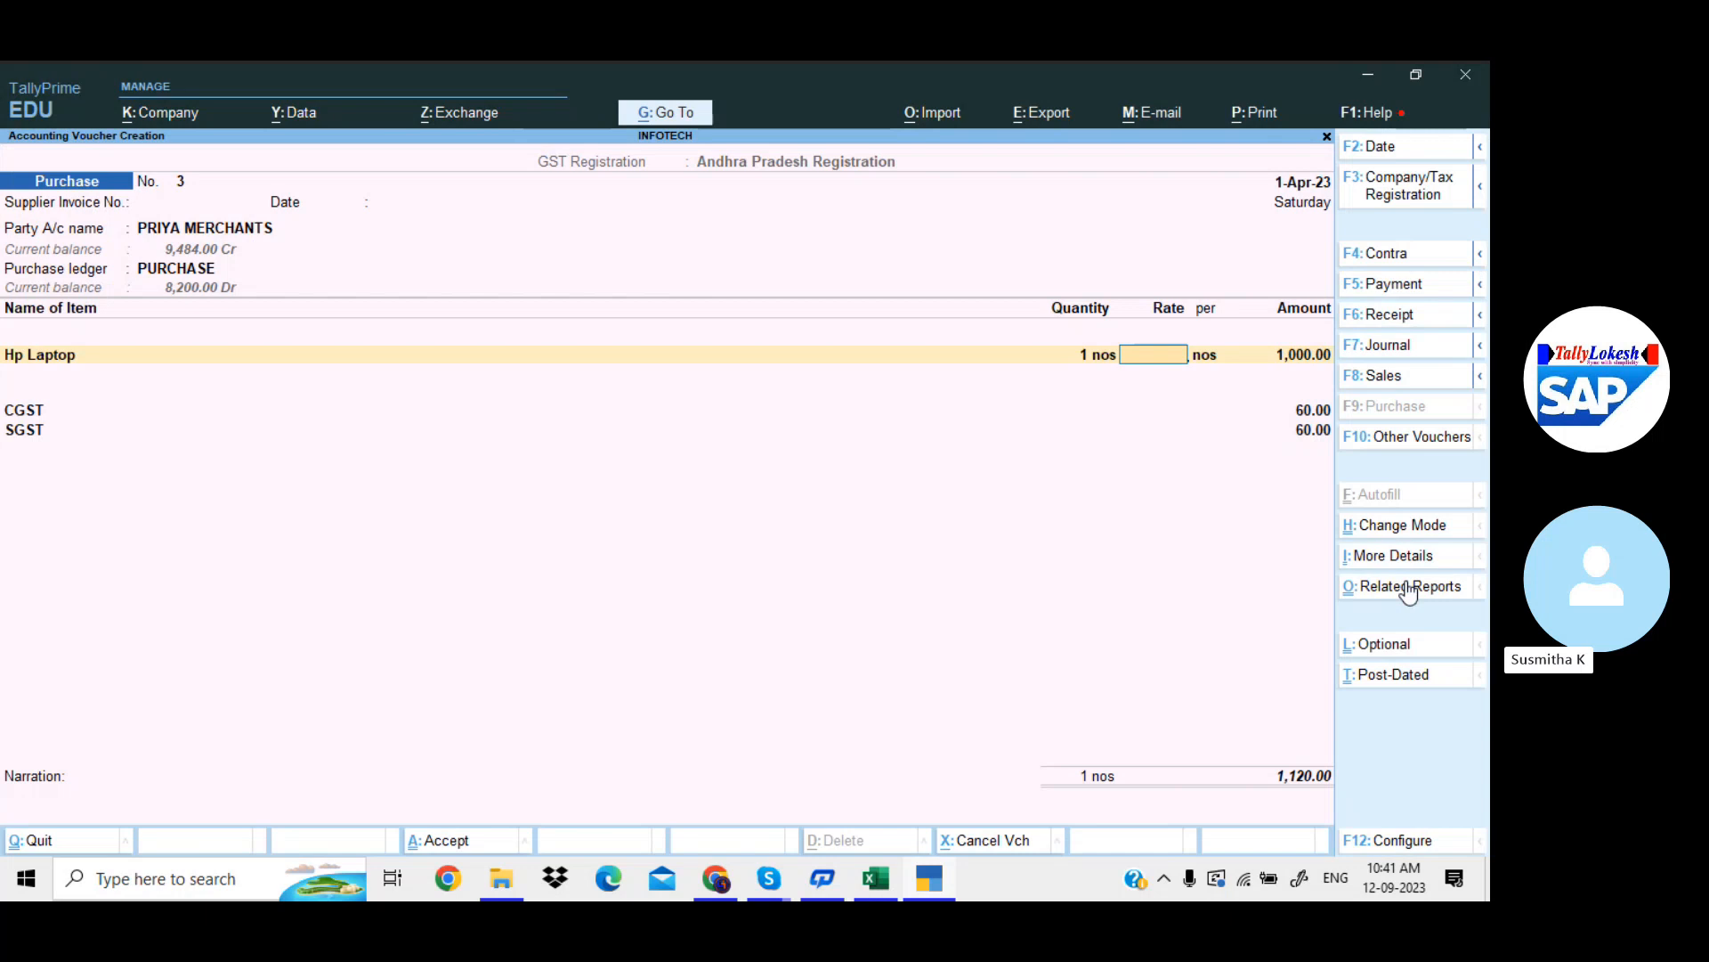
Quit purchase voucher 3 without saving and start a fresh purchase voucher
key(Escape)
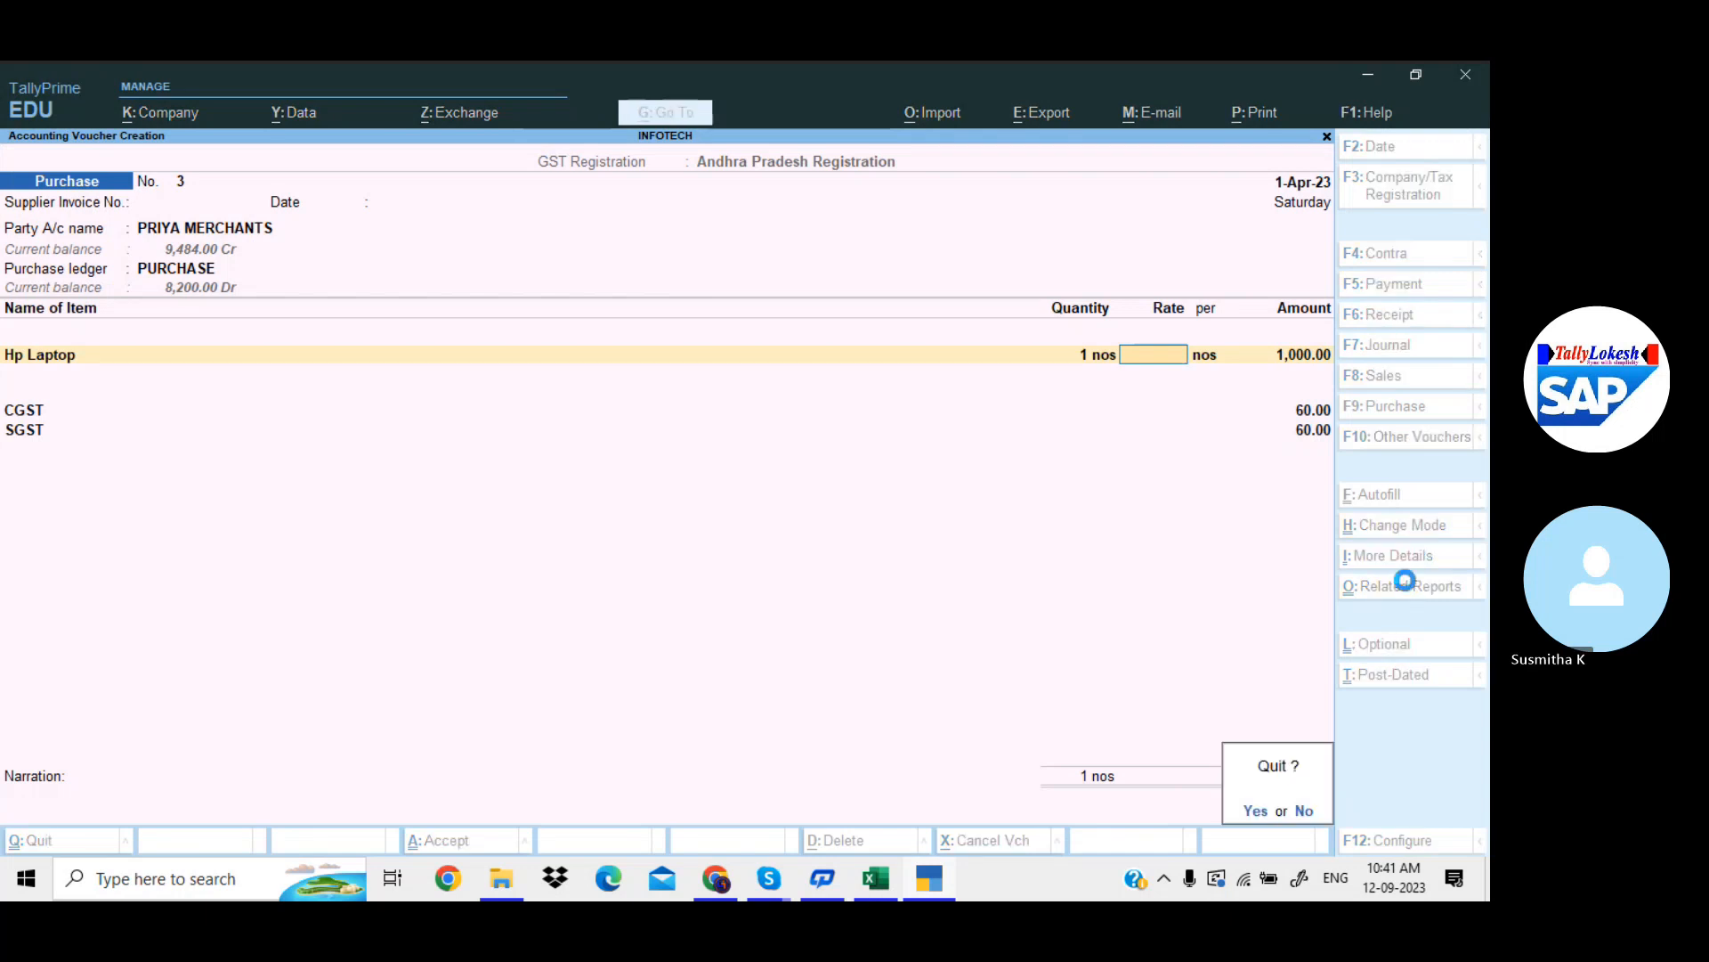
key(Return)
key(Return)
key(Return)
key(Return)
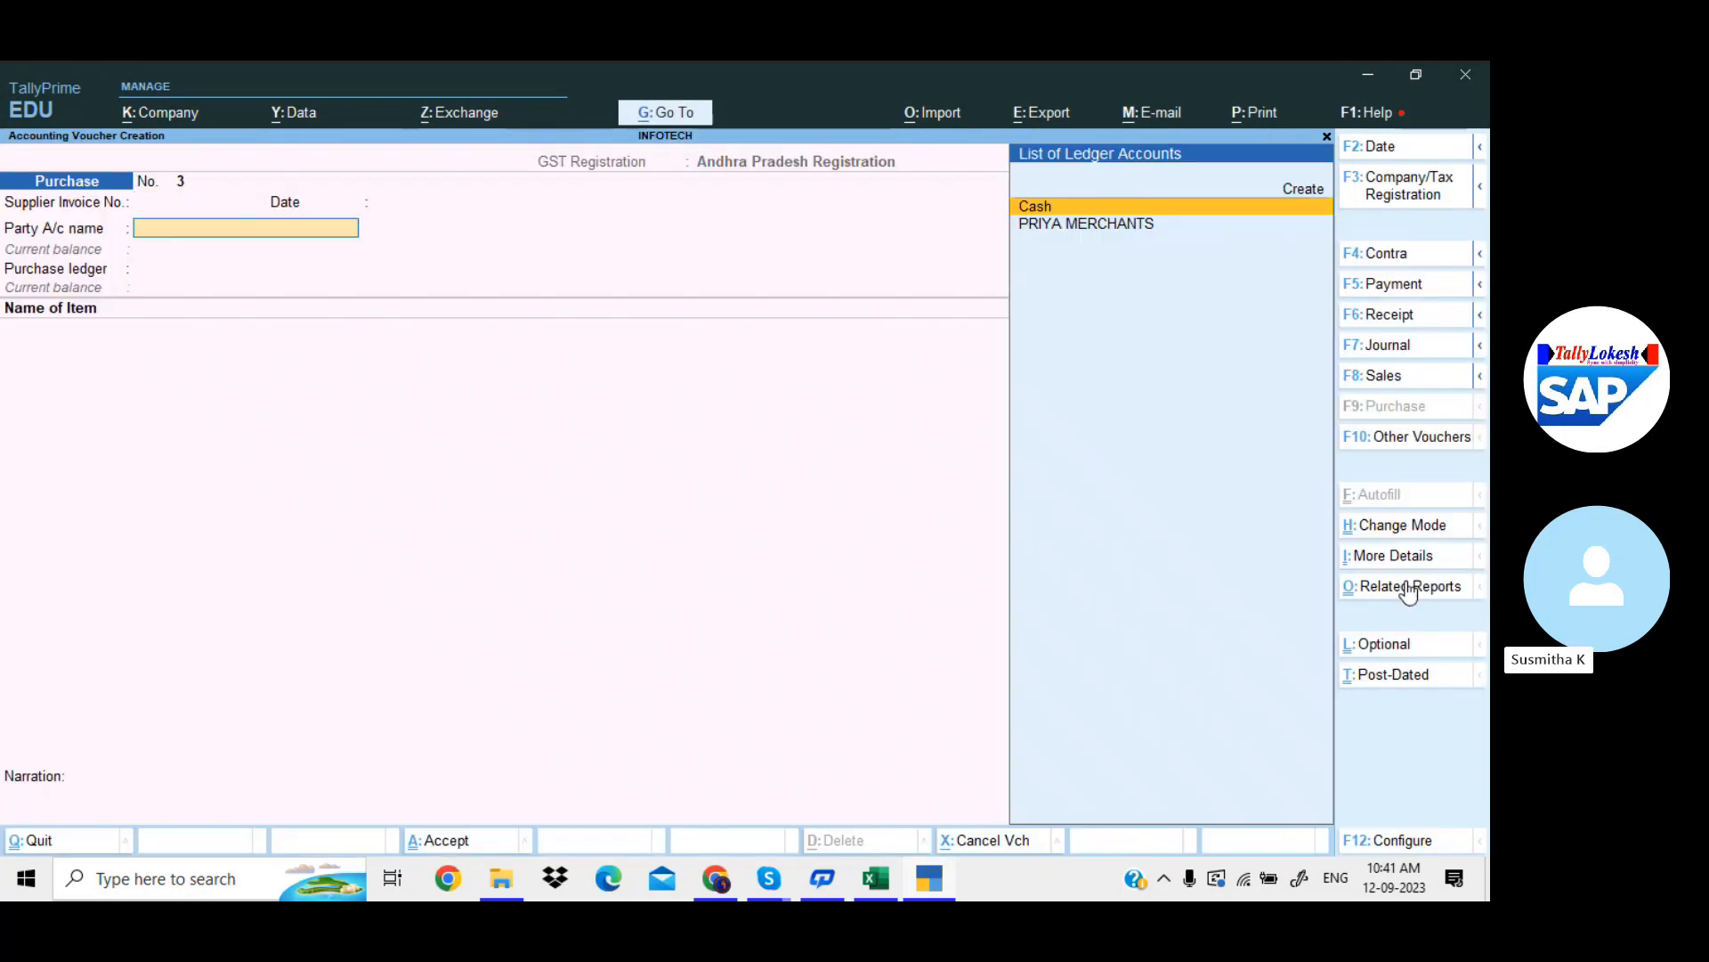
Set PRIYA MERCHANTS as the party of the new purchase voucher, accepting the blank receipt details and the party details
key(Down)
key(Return)
key(Return)
key(Return)
key(Return)
key(Return)
key(Return)
key(Return)
key(Return)
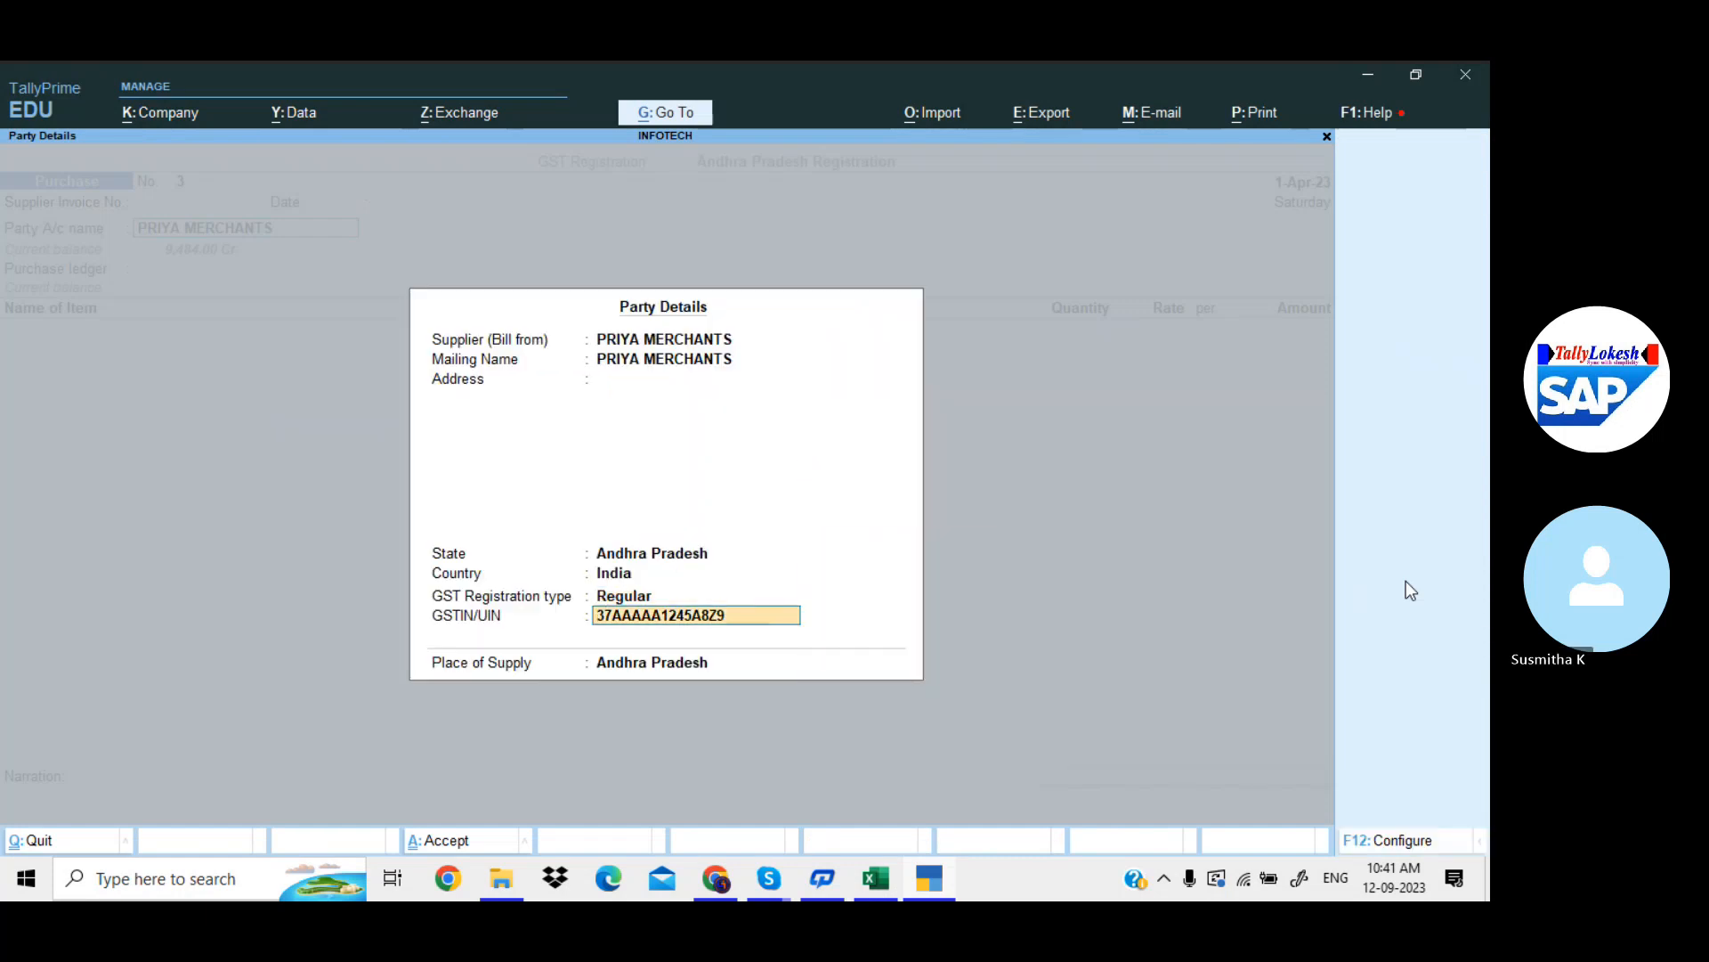
key(Return)
key(Return)
Keep PURCHASE as the purchase ledger and pick Hp Laptop as the voucher's first item
key(Return)
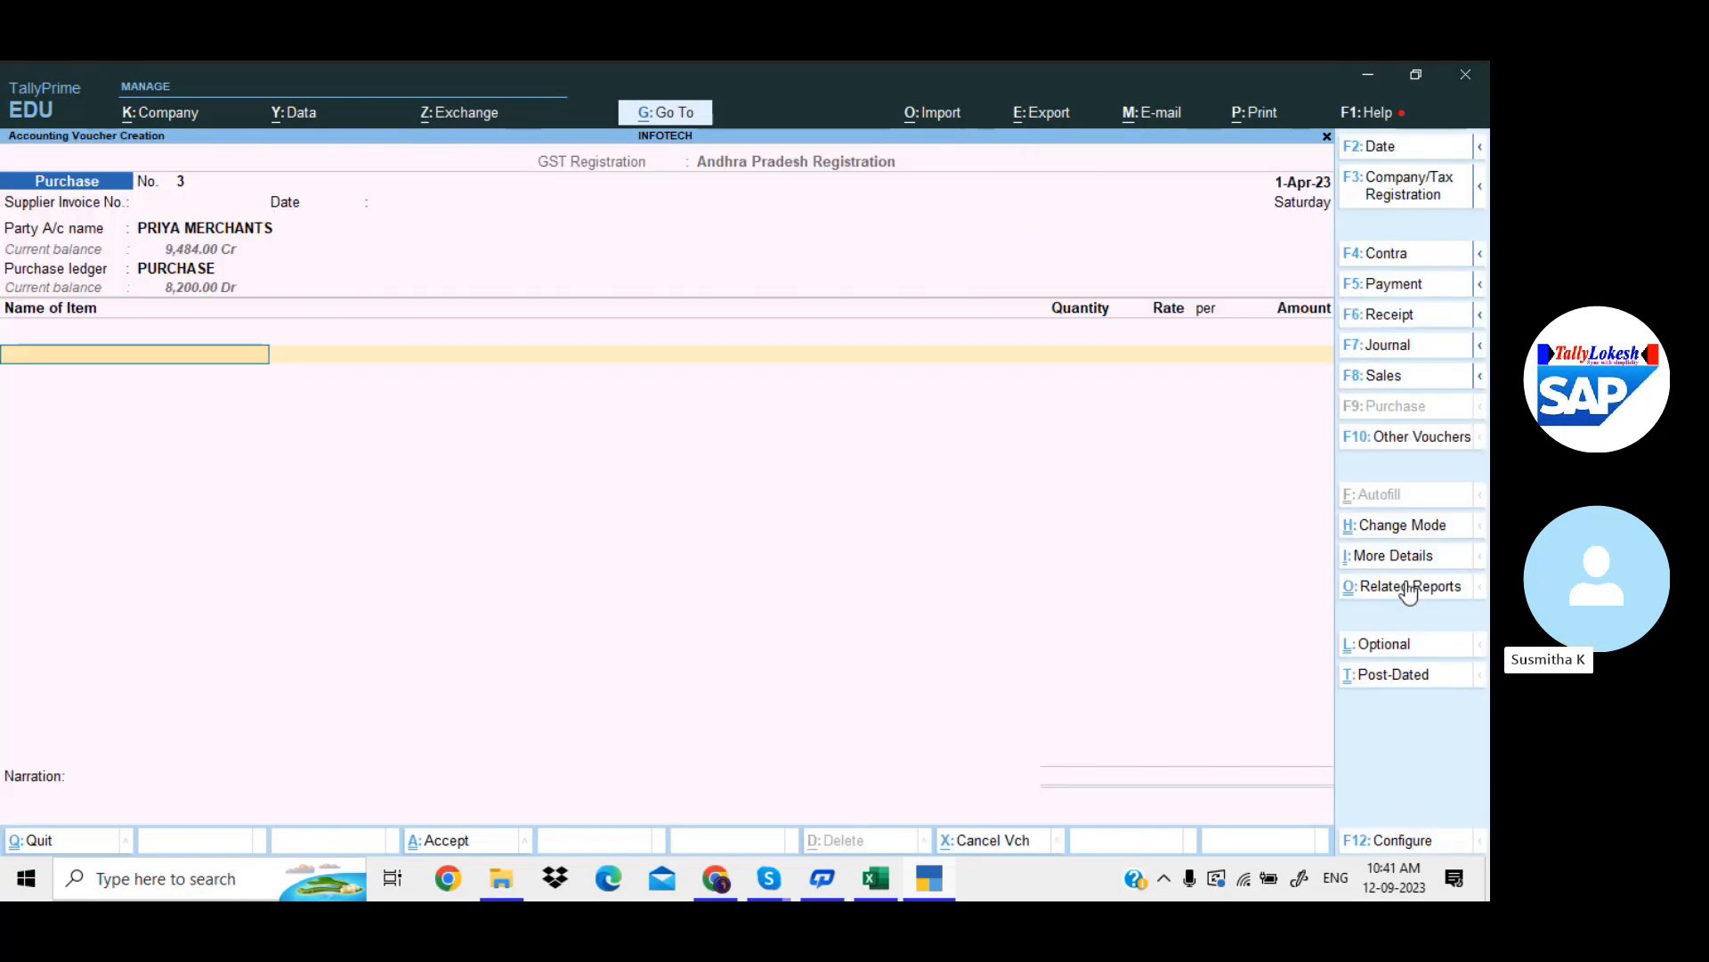
key(Down)
key(Return)
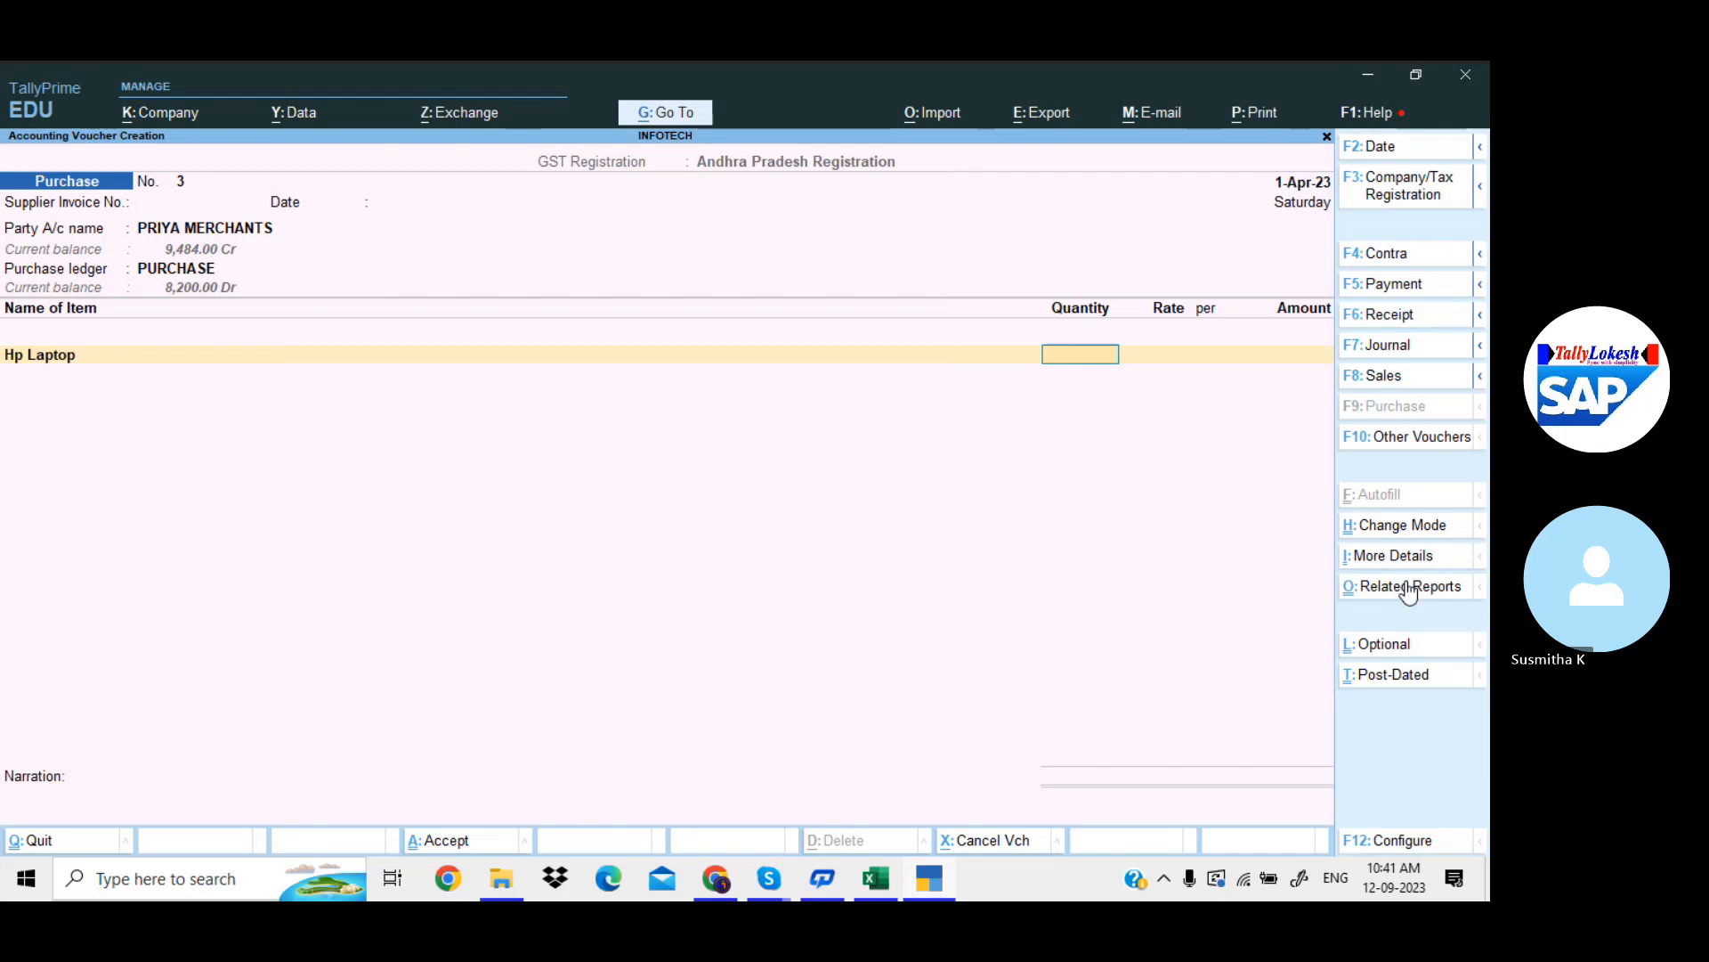
Open the Hp Laptop stock item master to check its HSN/SAC and GST rate details, and quit without saving
key(BackSpace)
key(ctrl+Return)
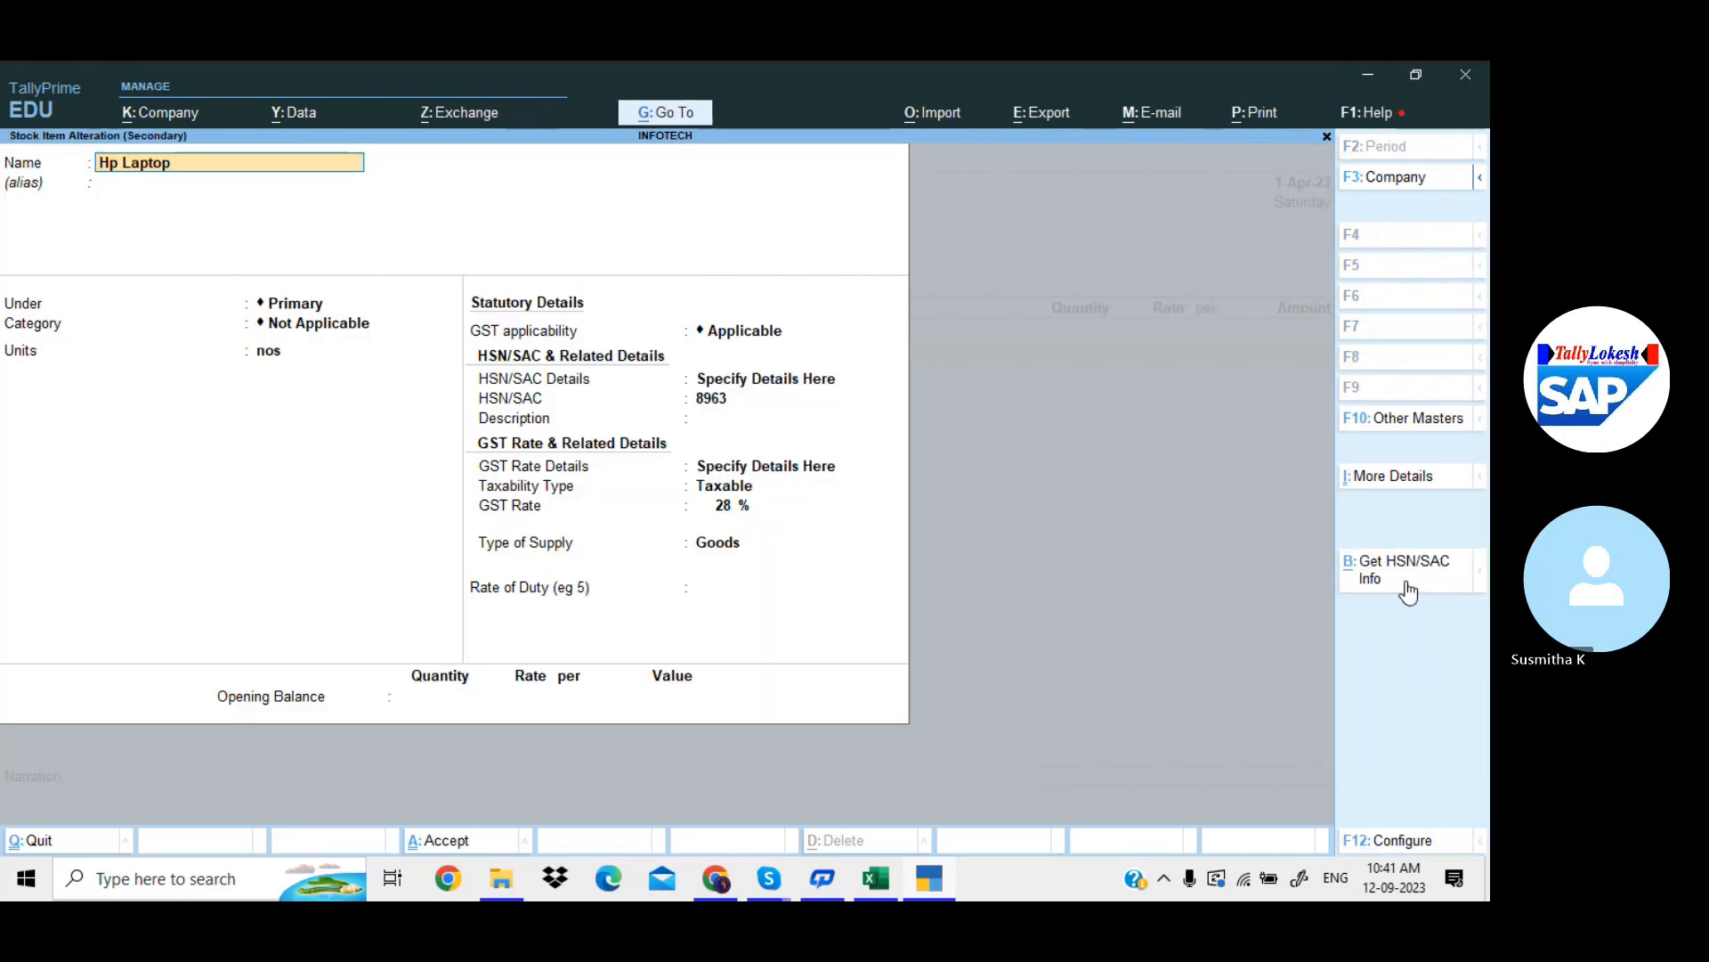
key(Delete)
key(Delete)
key(Delete)
key(Delete)
key(Delete)
key(Delete)
key(Delete)
key(Delete)
key(Delete)
key(Escape)
key(y)
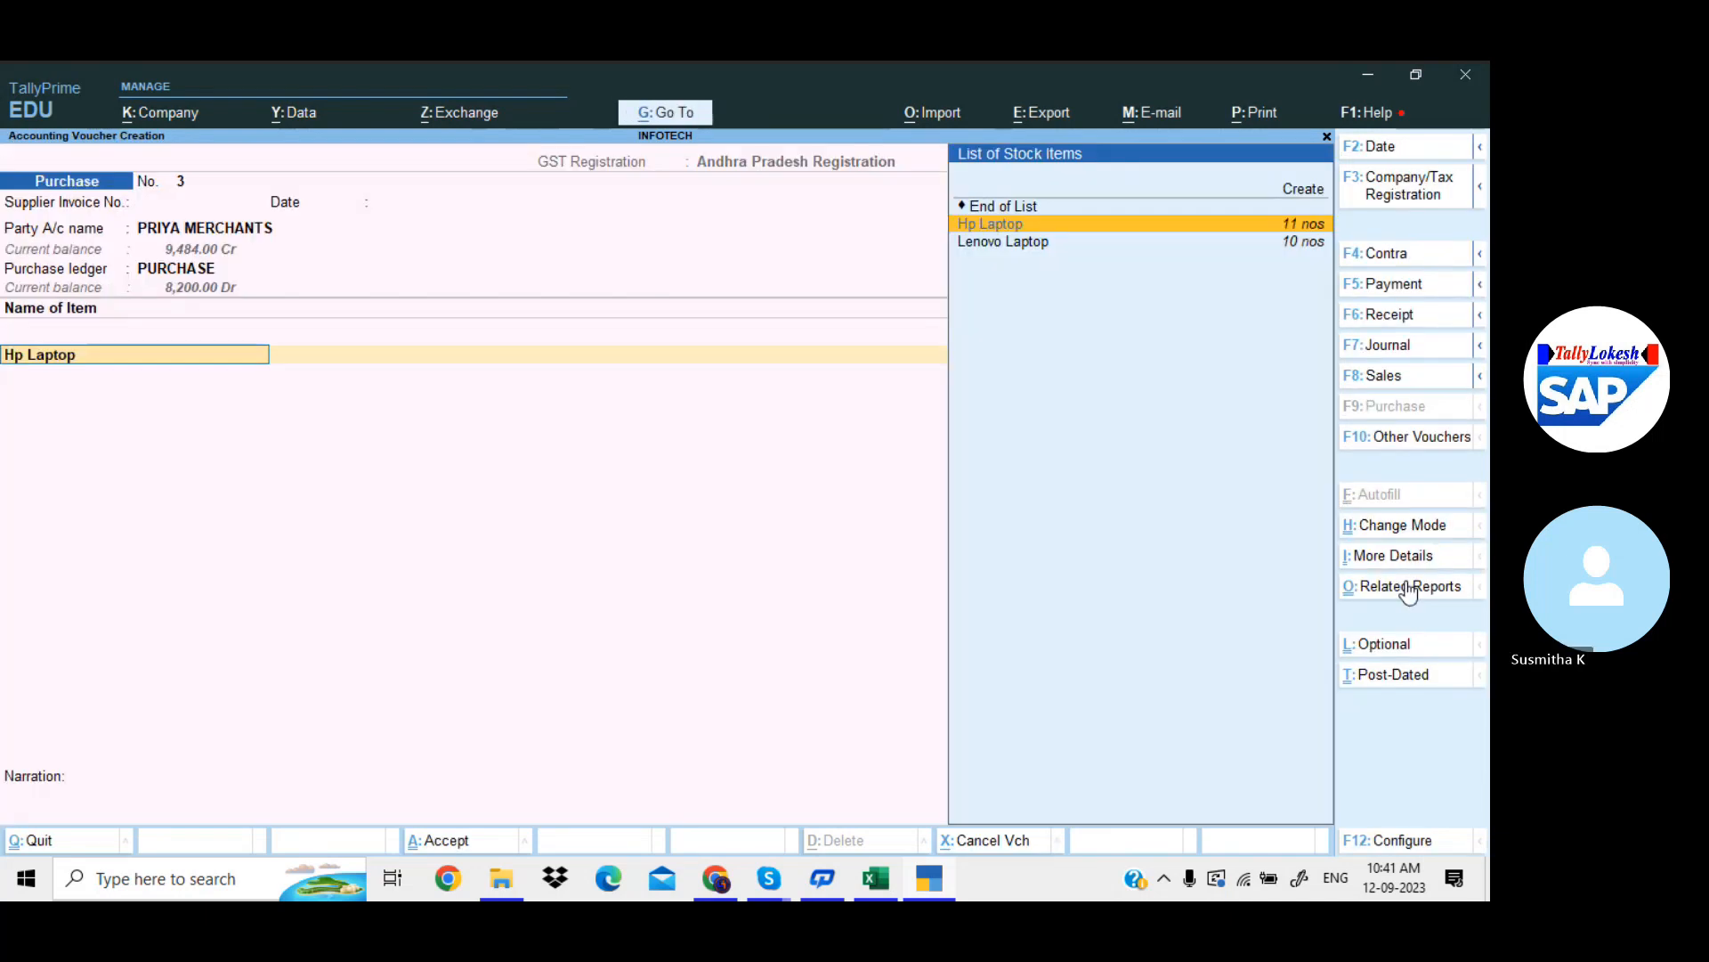
Enter a quantity of 10 nos for Hp Laptop at a rate of 500.00 per nos
key(Return)
text(10)
key(Return)
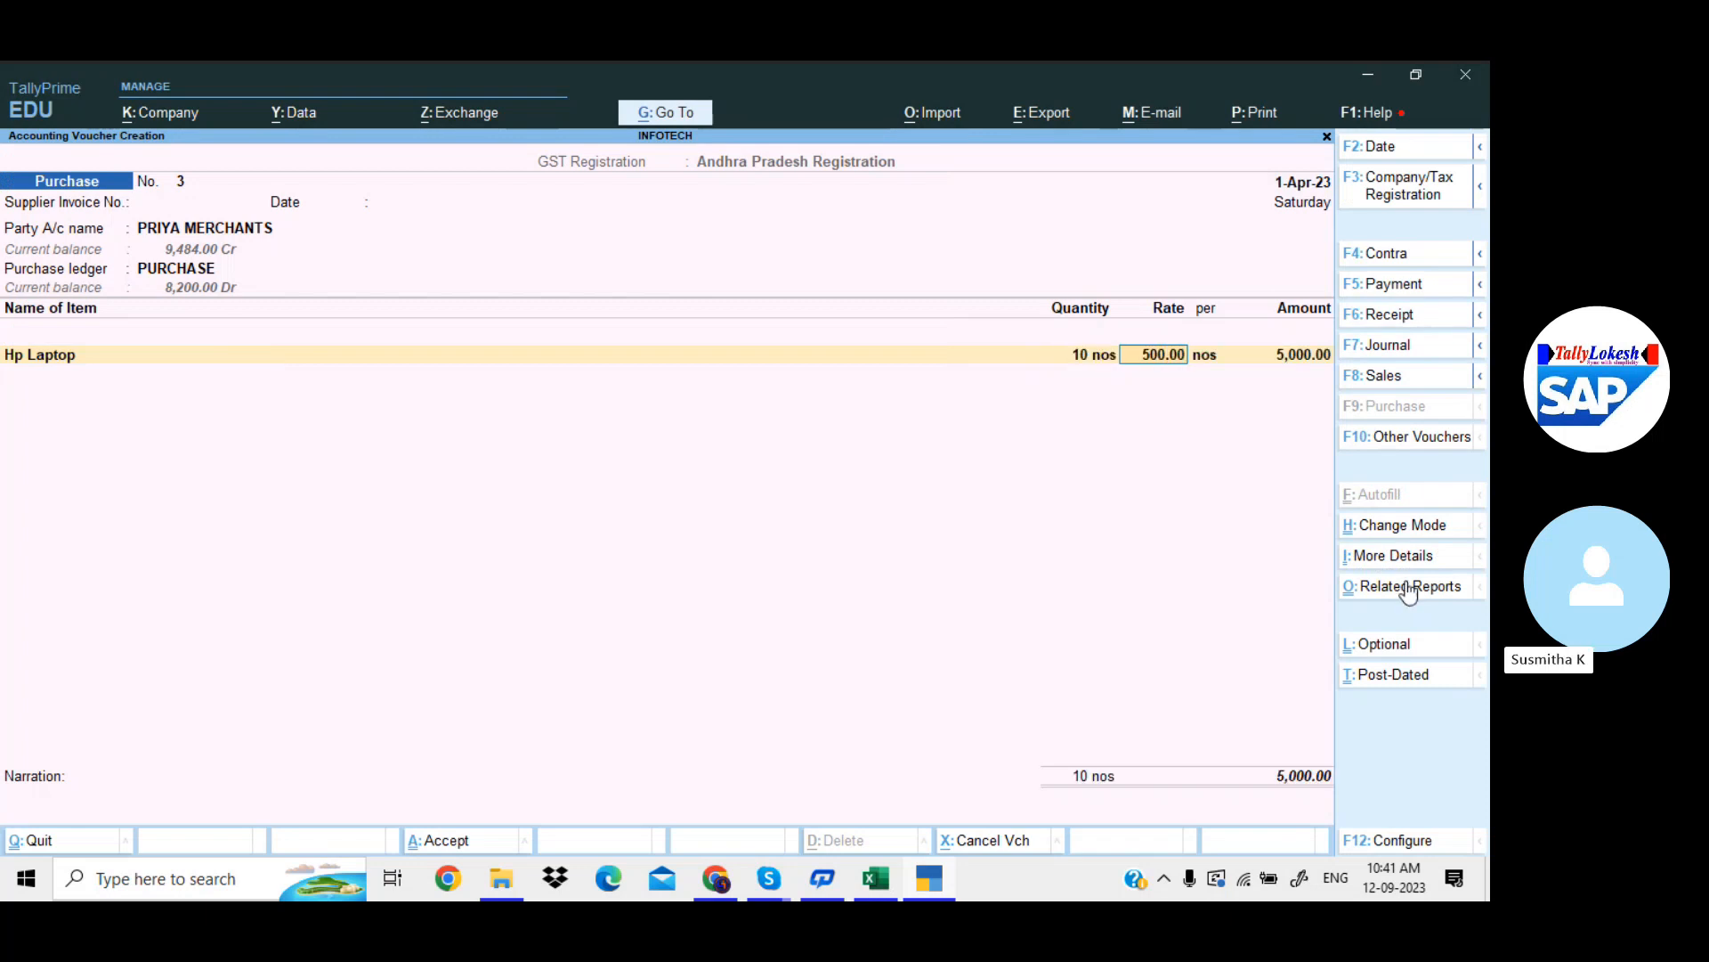
key(Return)
key(Return)
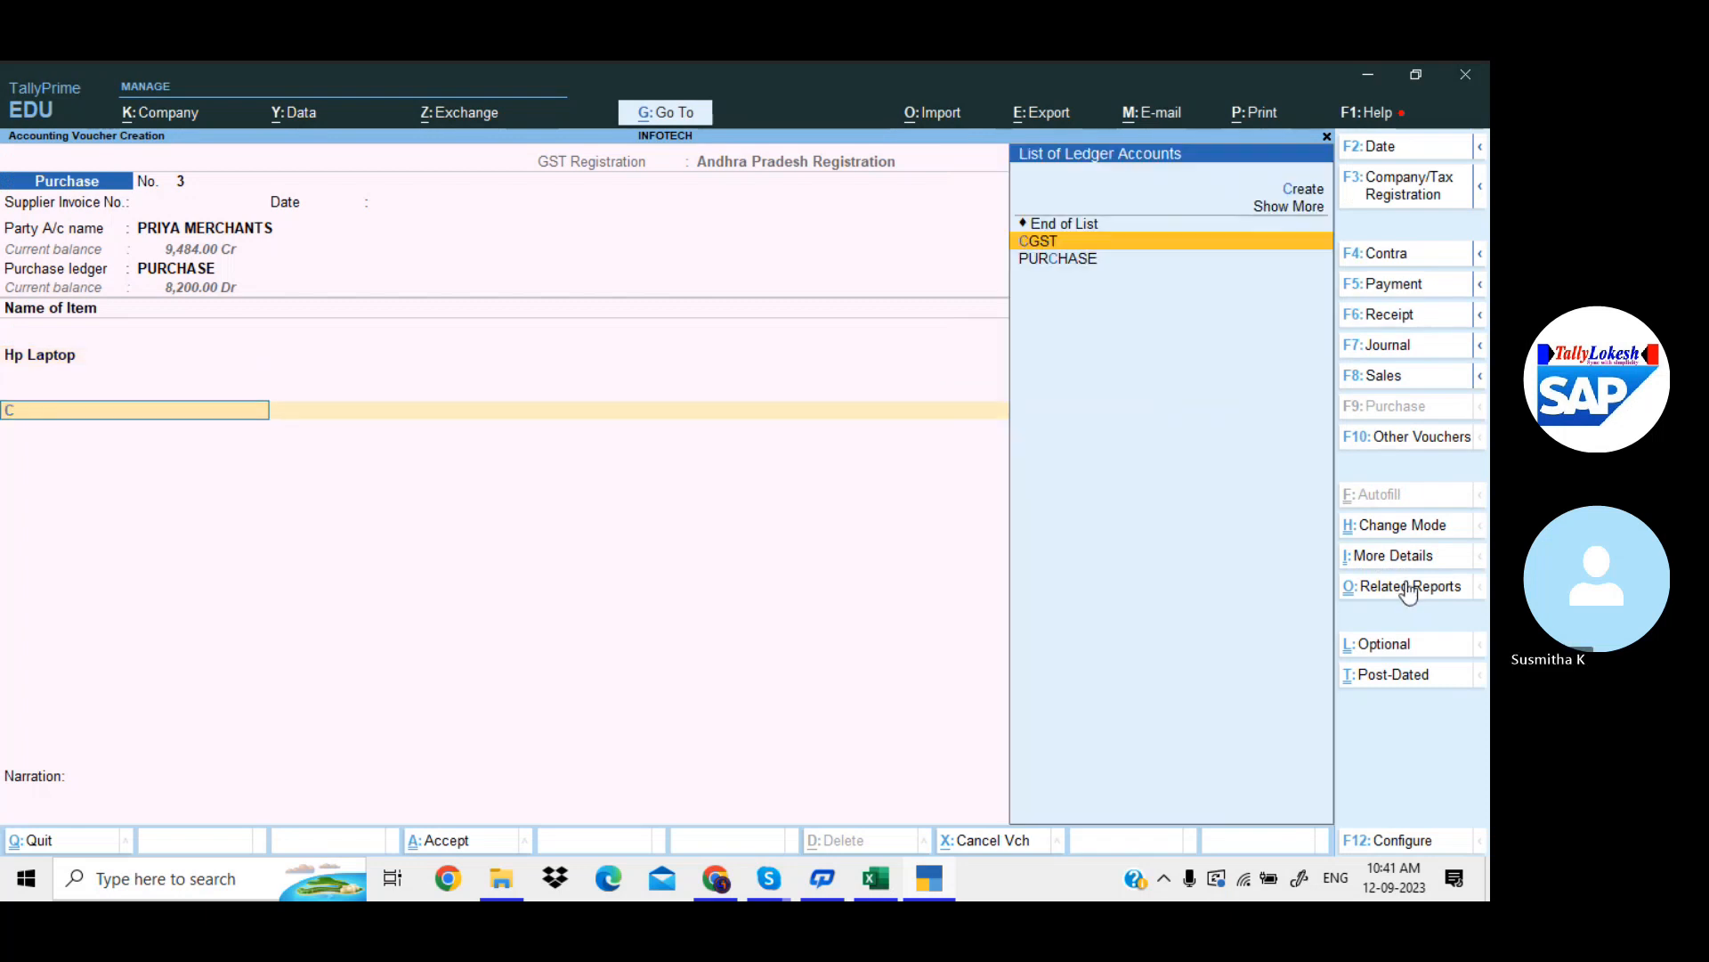
Add the CGST and SGST ledgers to the purchase voucher below the Hp Laptop item
text(CG)
key(Return)
text(SG)
key(Return)
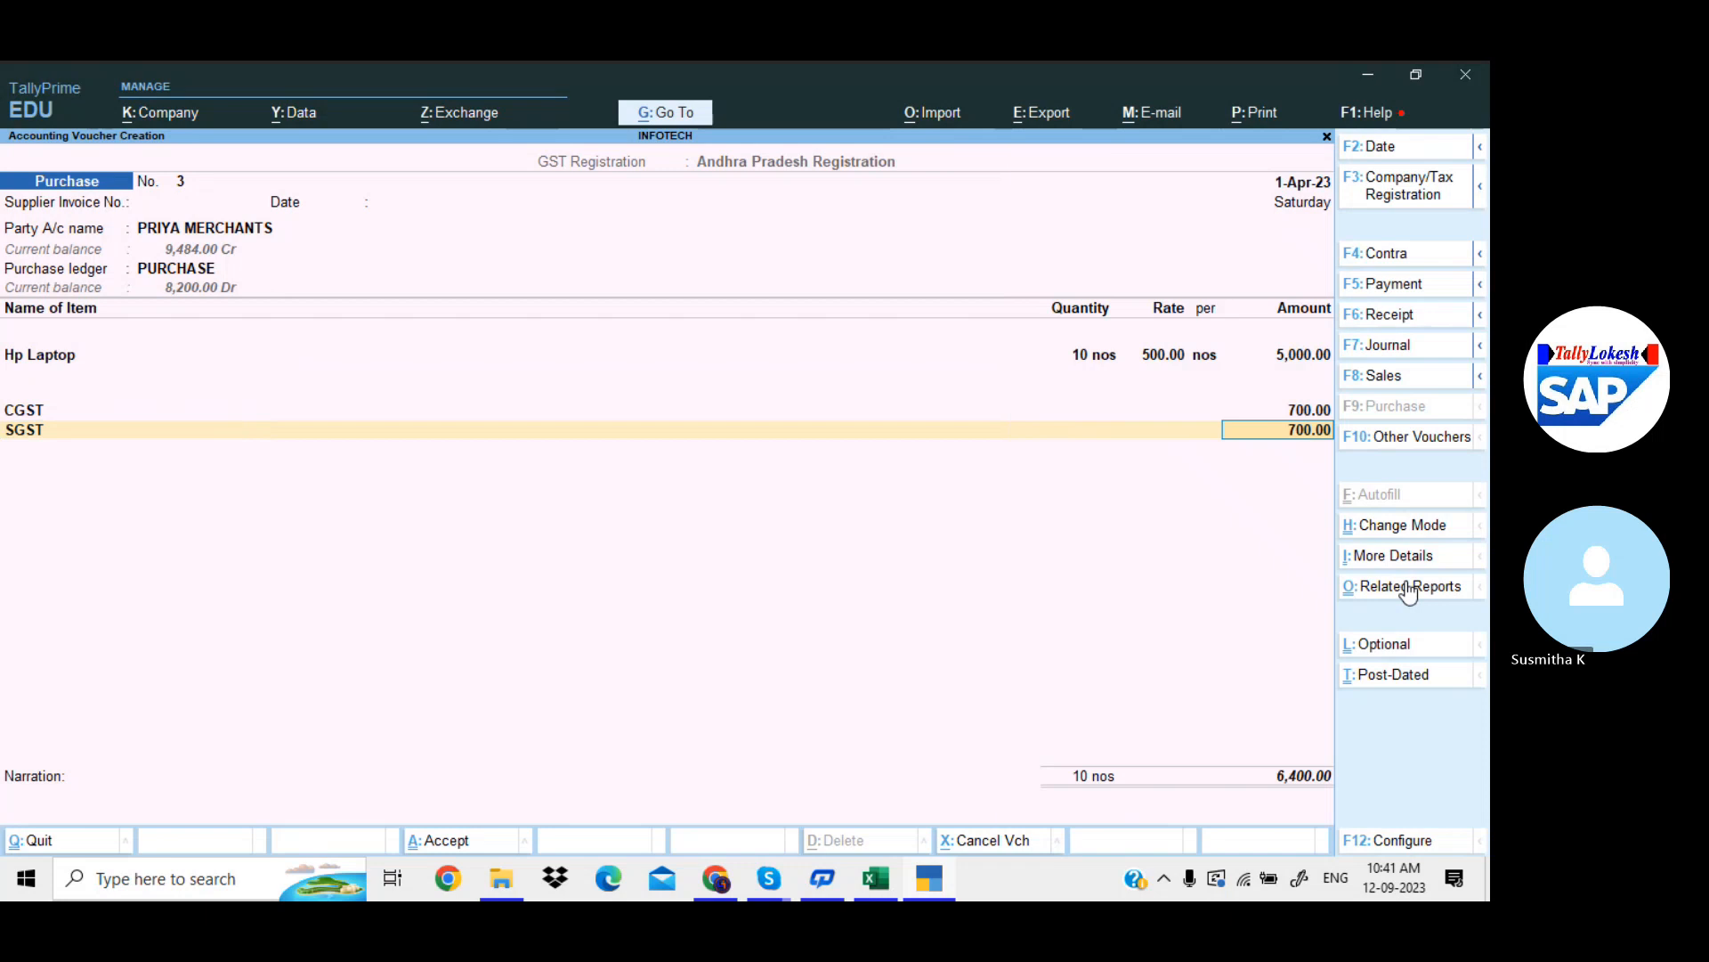
Check the voucher's GST tax analysis in detail for the source and tax rates applied to Hp Laptop
click(1406, 581)
key(Return)
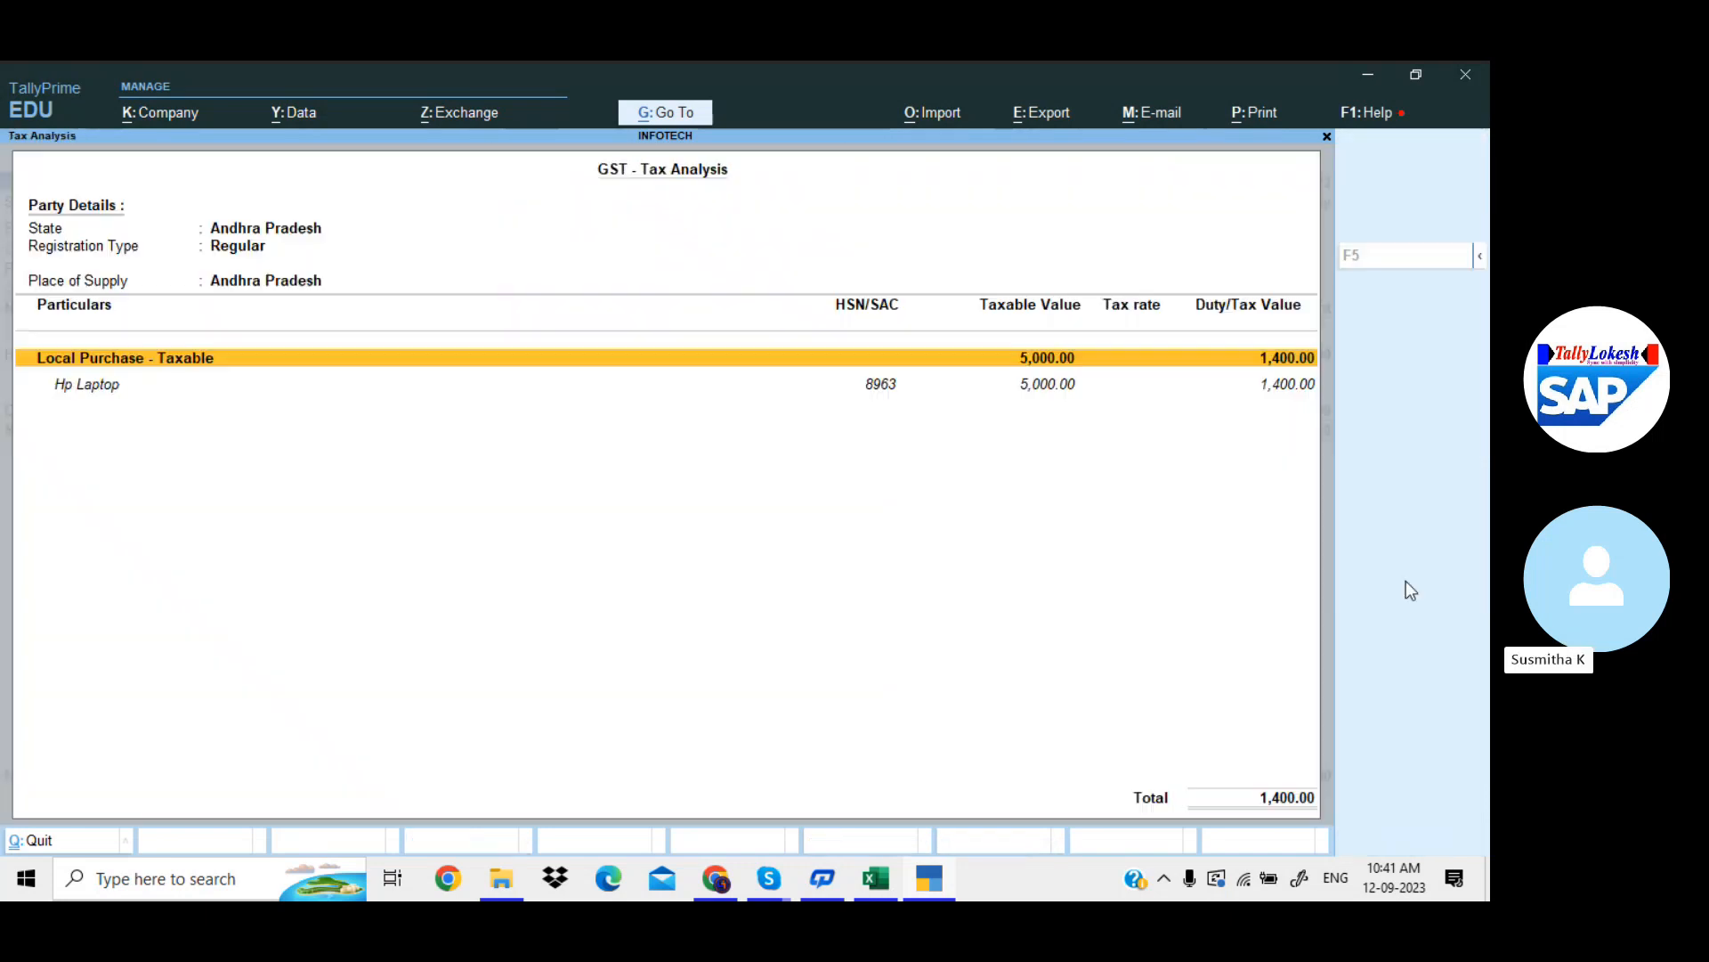
key(F5)
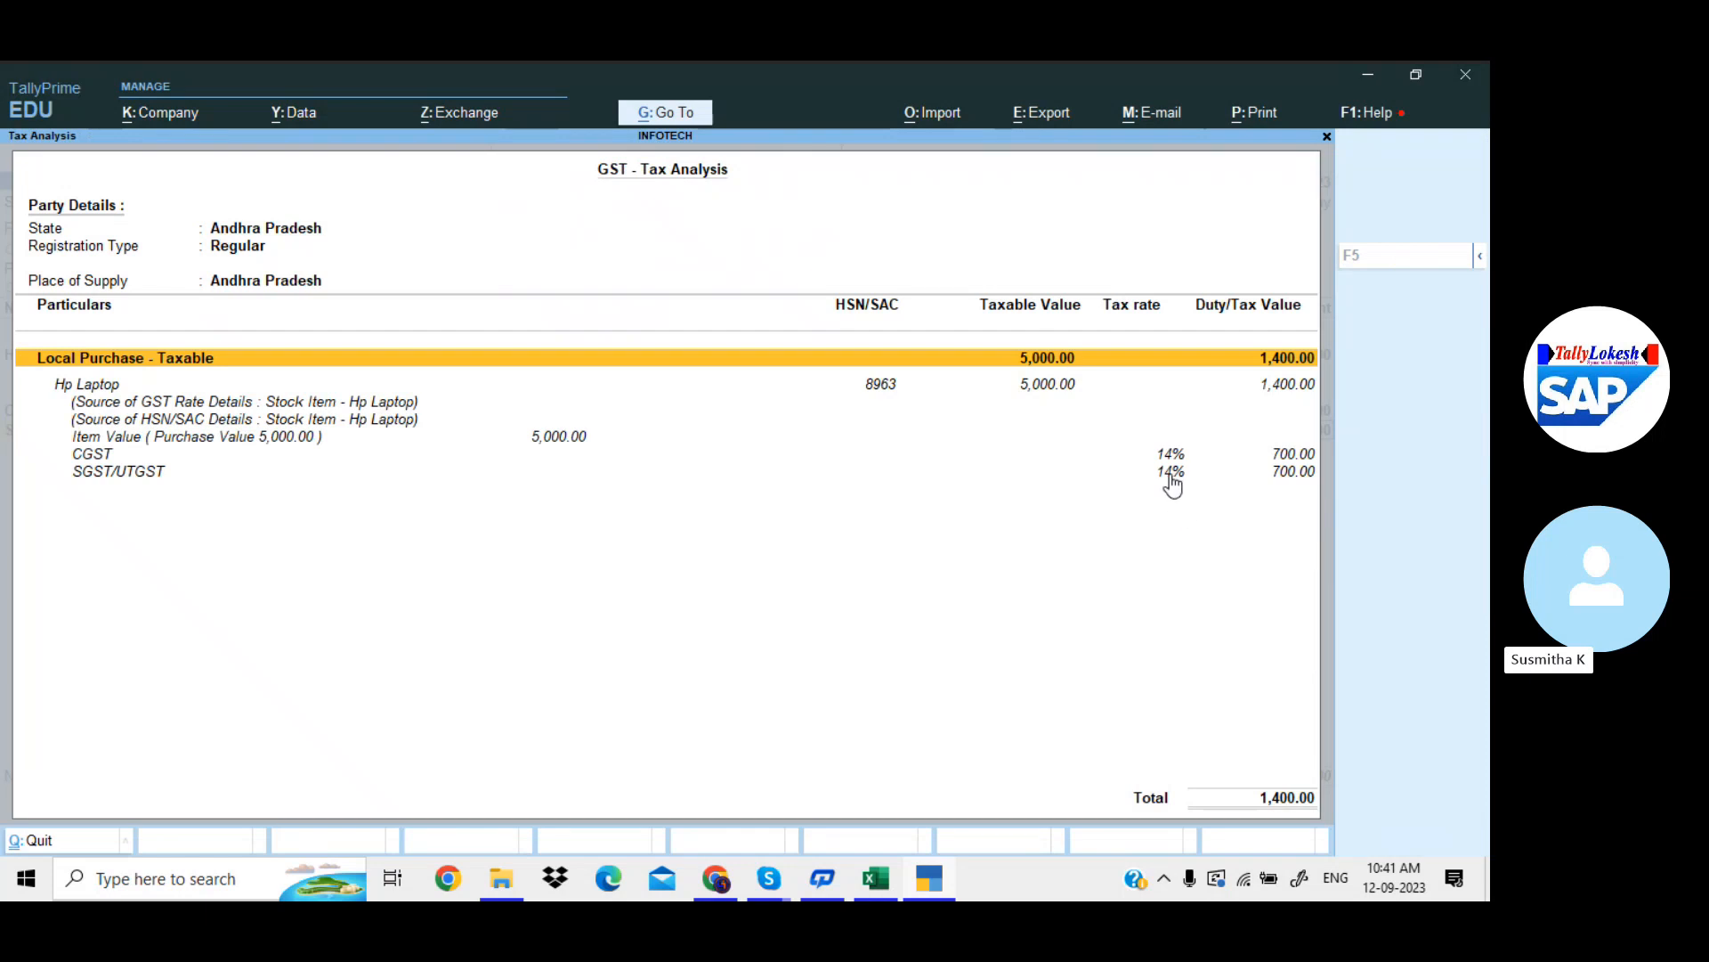
key(Escape)
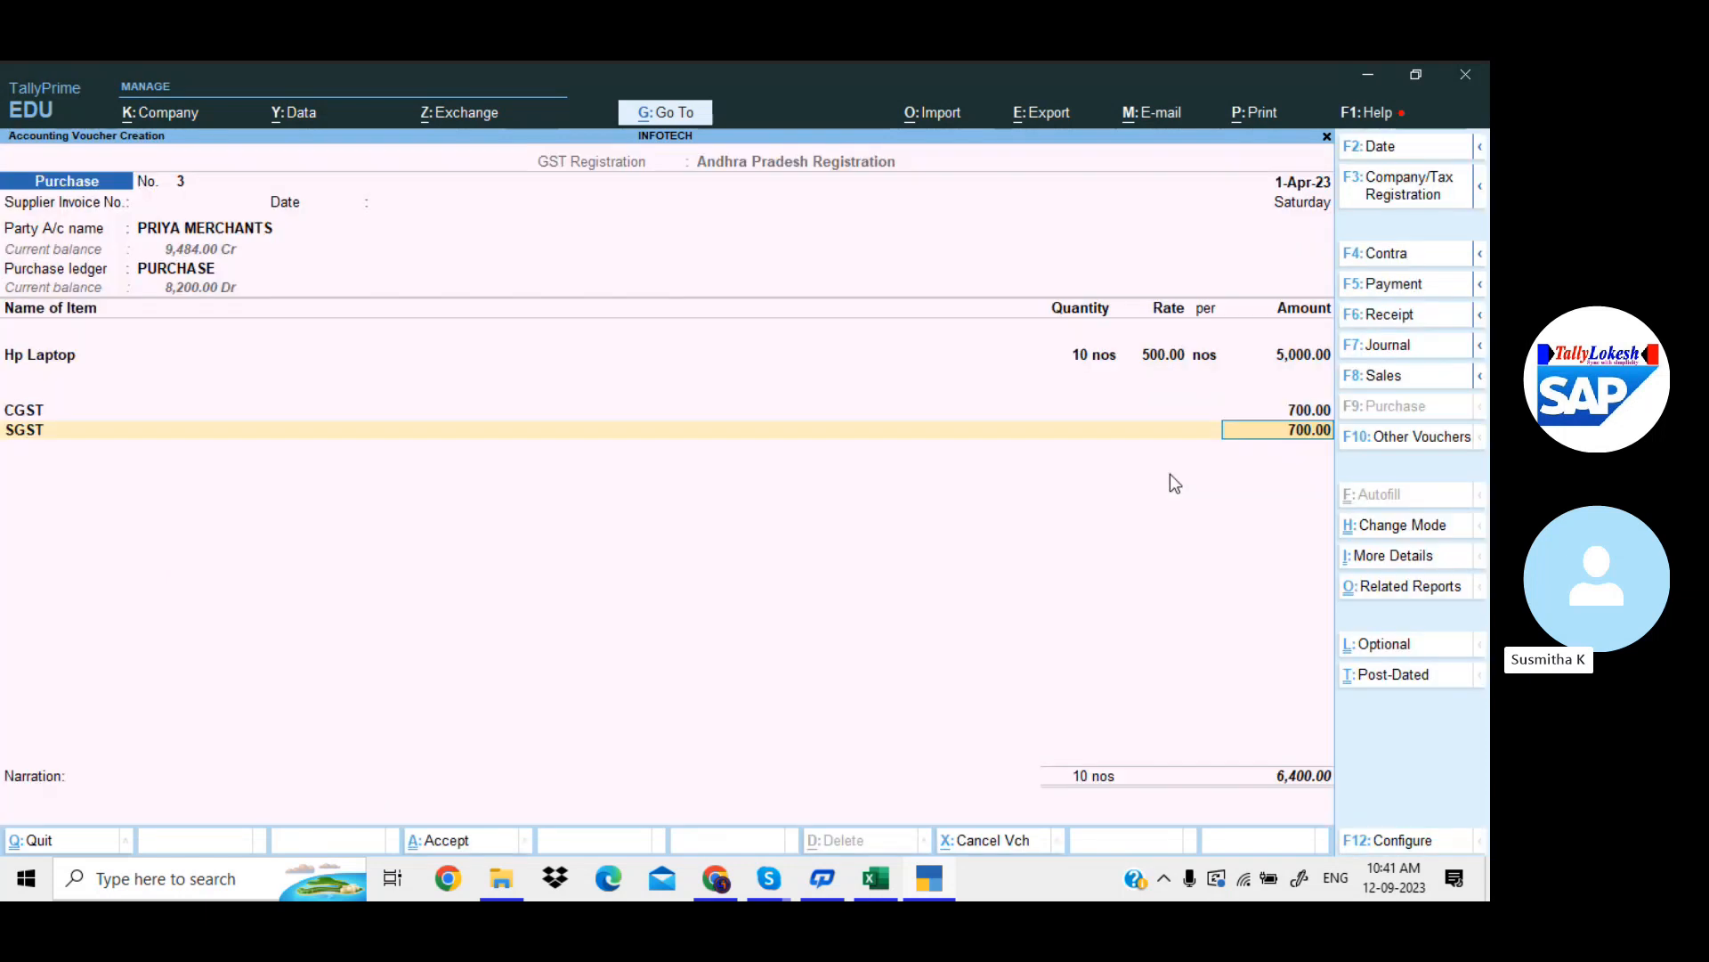
Save purchase voucher 3 with a blank narration and leave voucher creation for the Gateway of Tally
key(Return)
key(Return)
key(Return)
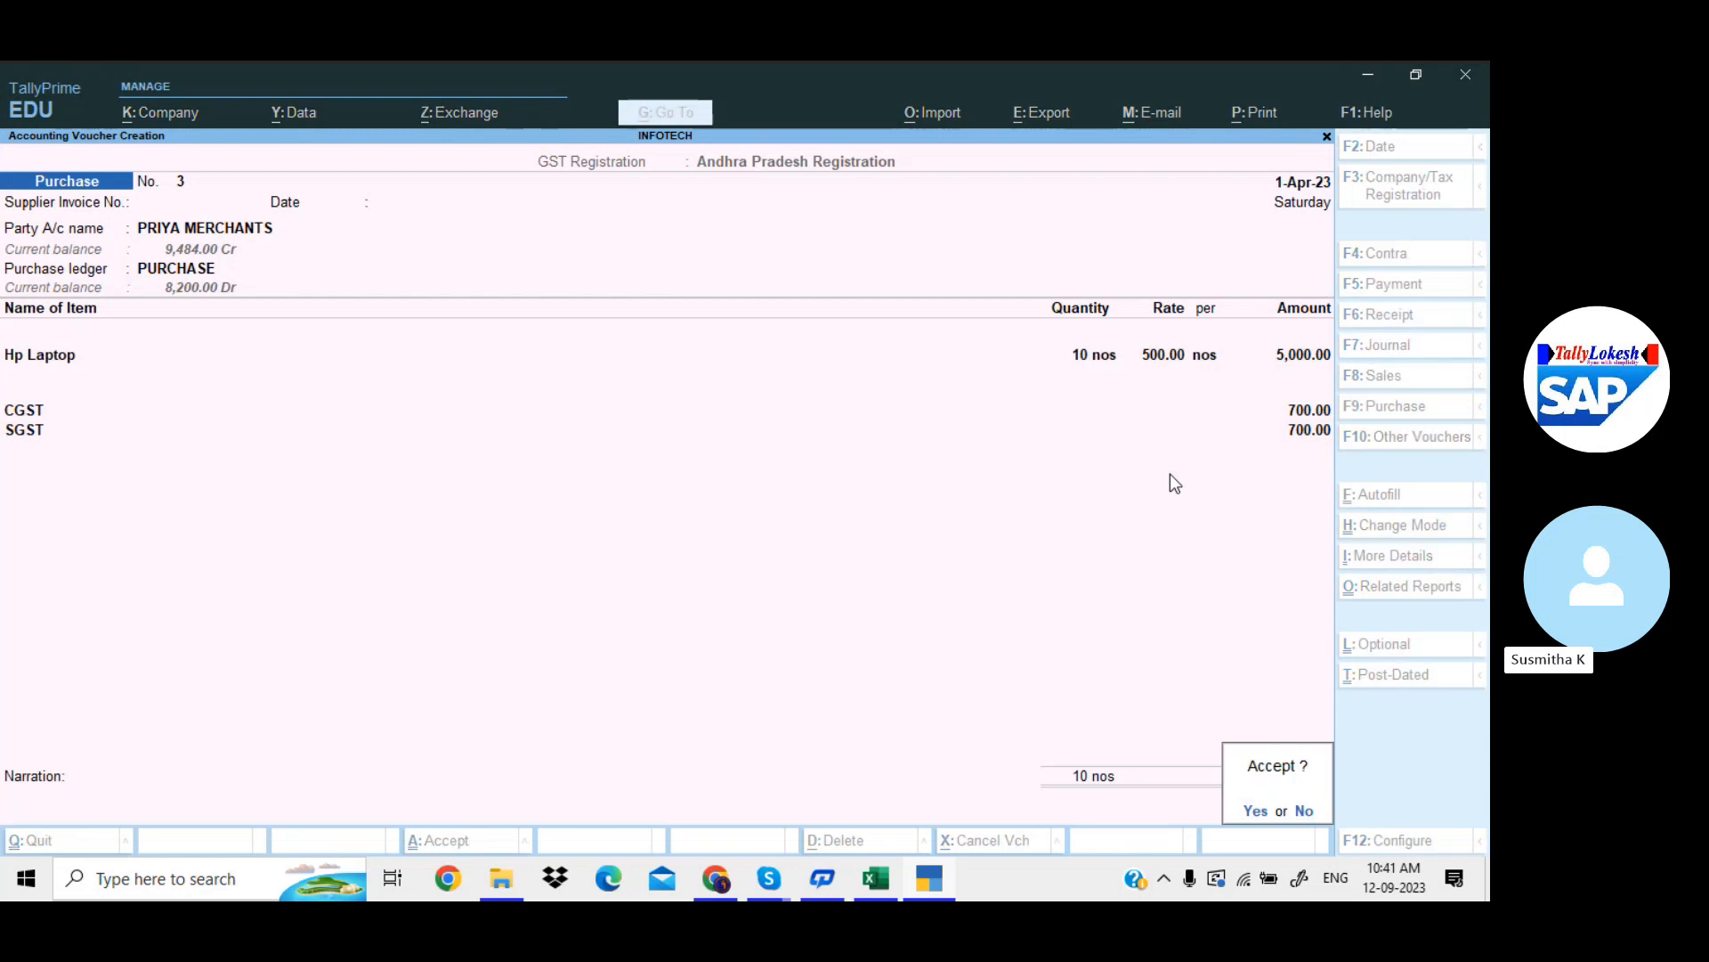
key(Return)
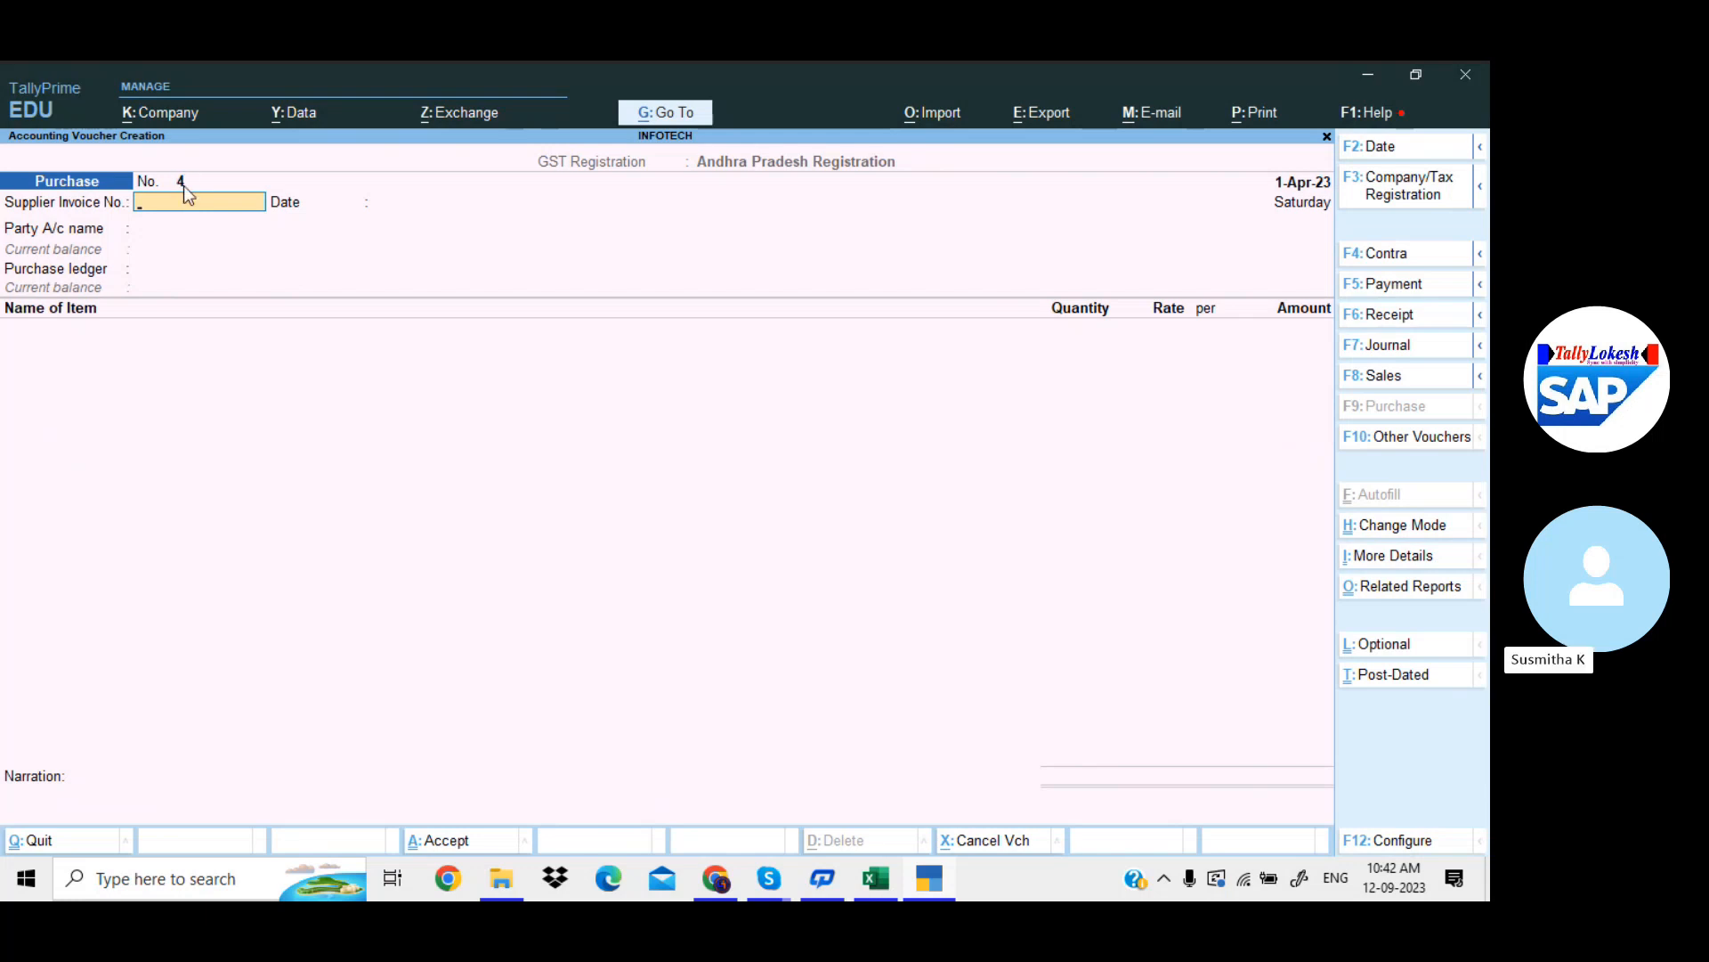
key(Escape)
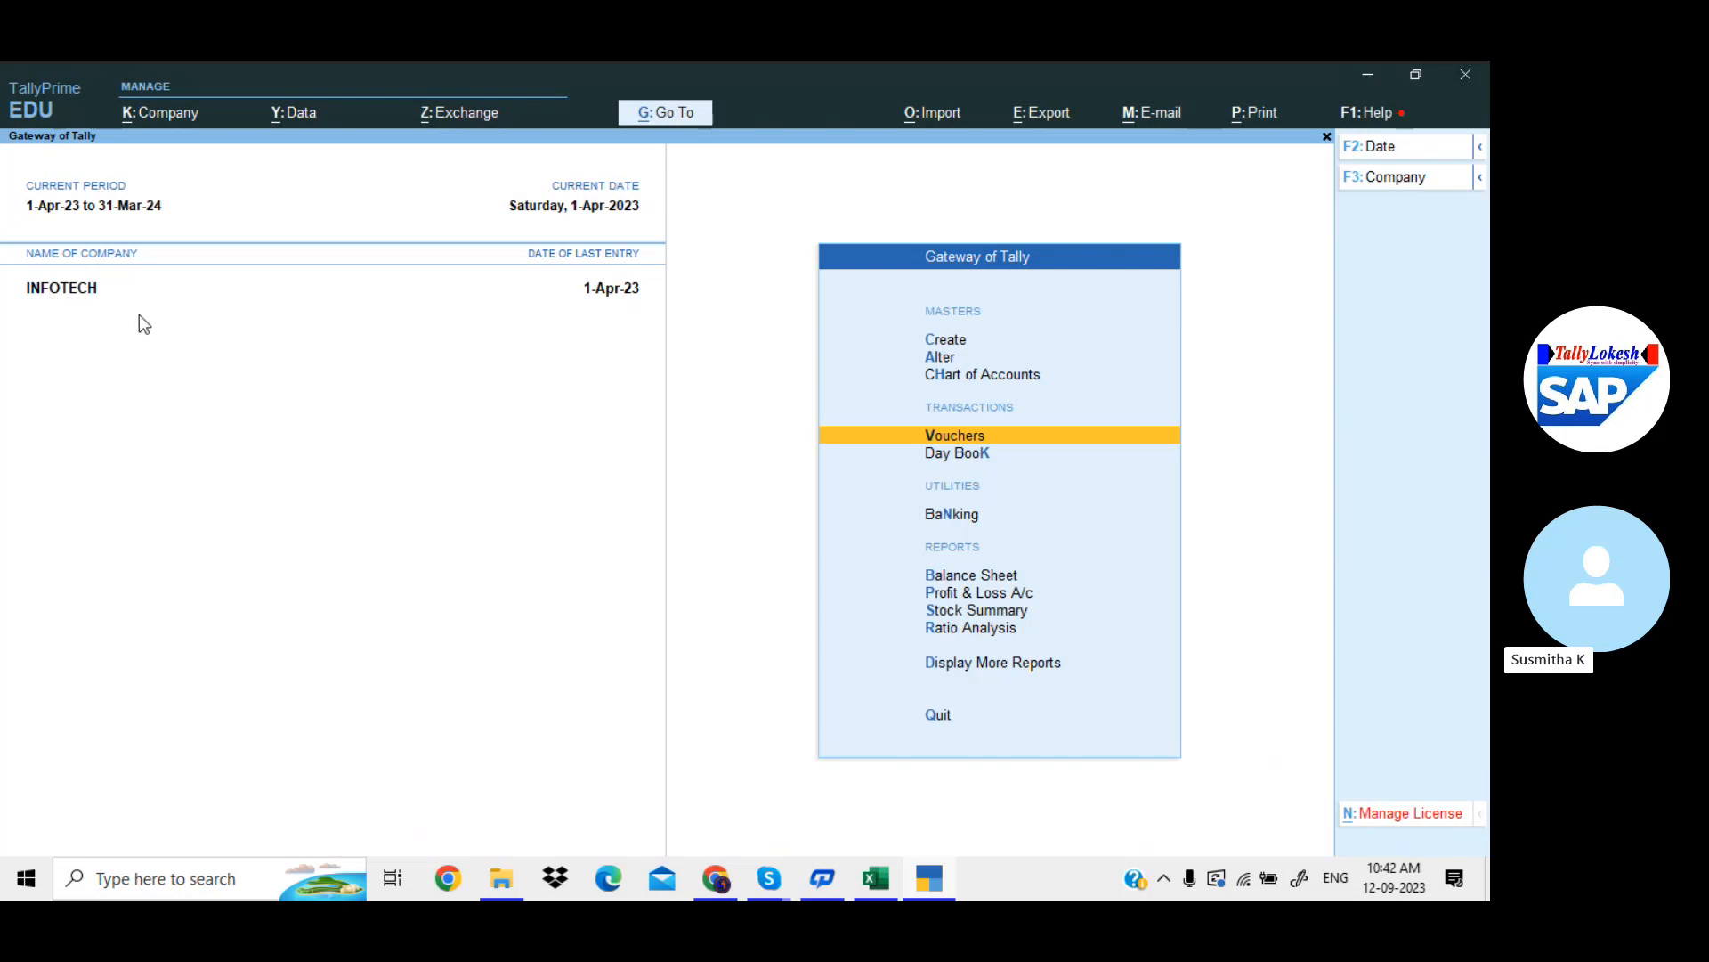
key(Escape)
key(n)
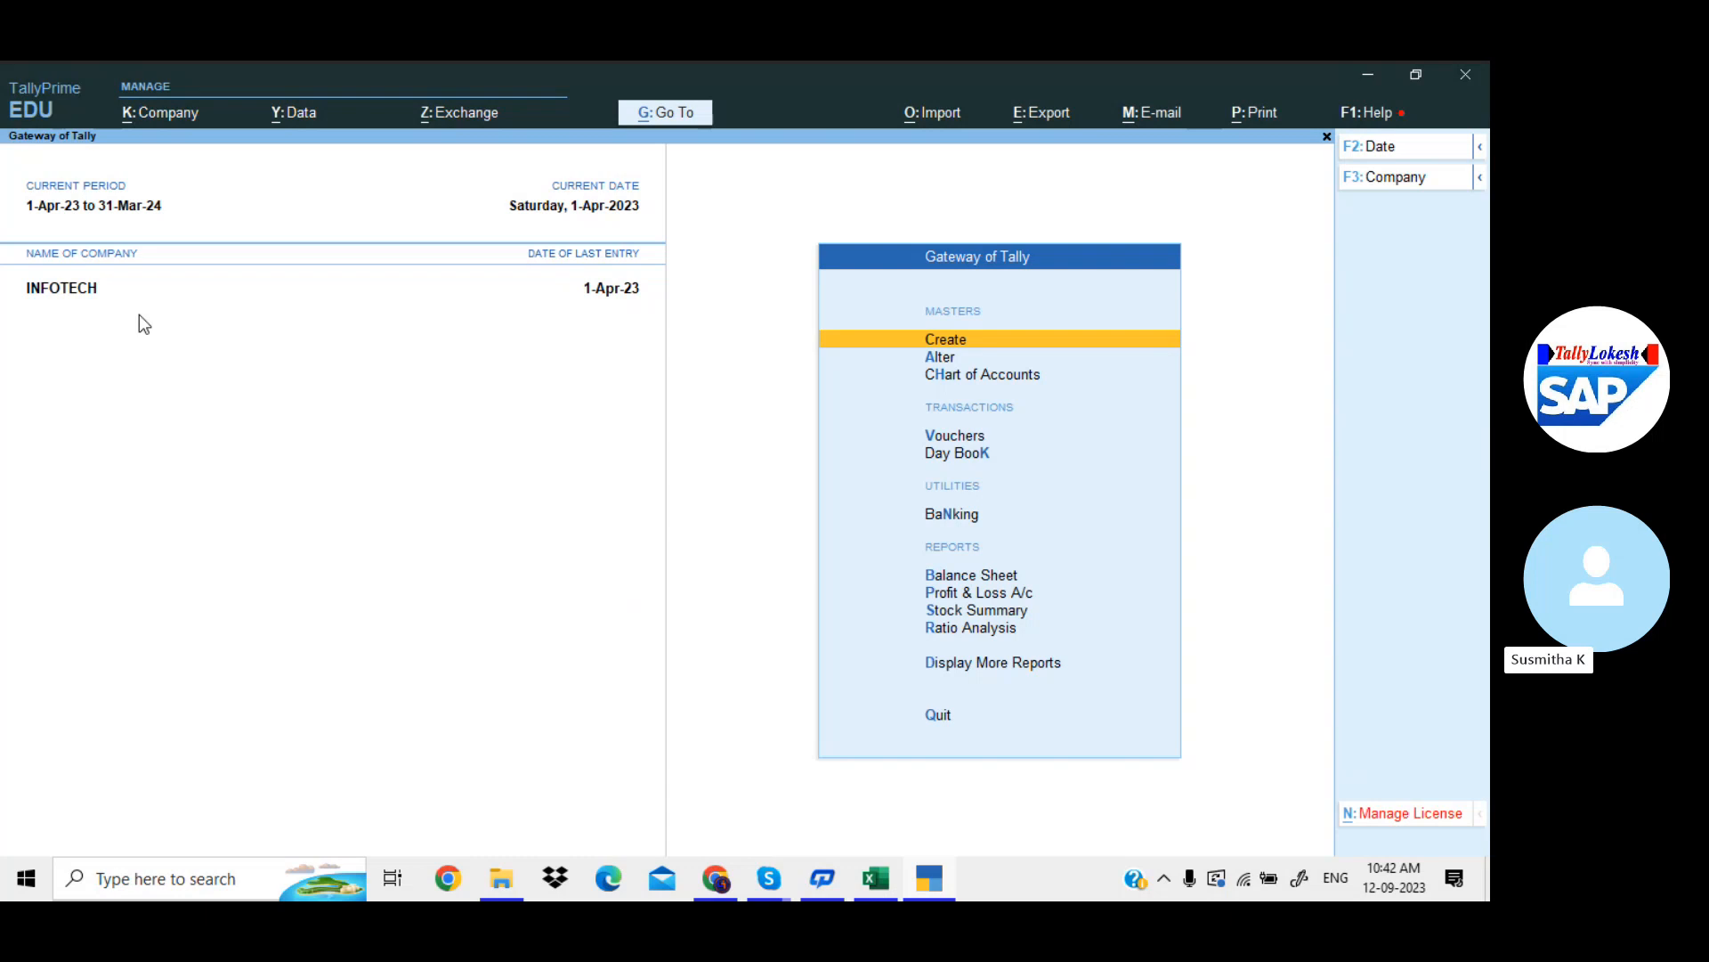
Start a new ledger master and name it RAM TRADERS
key(Return)
key(Down)
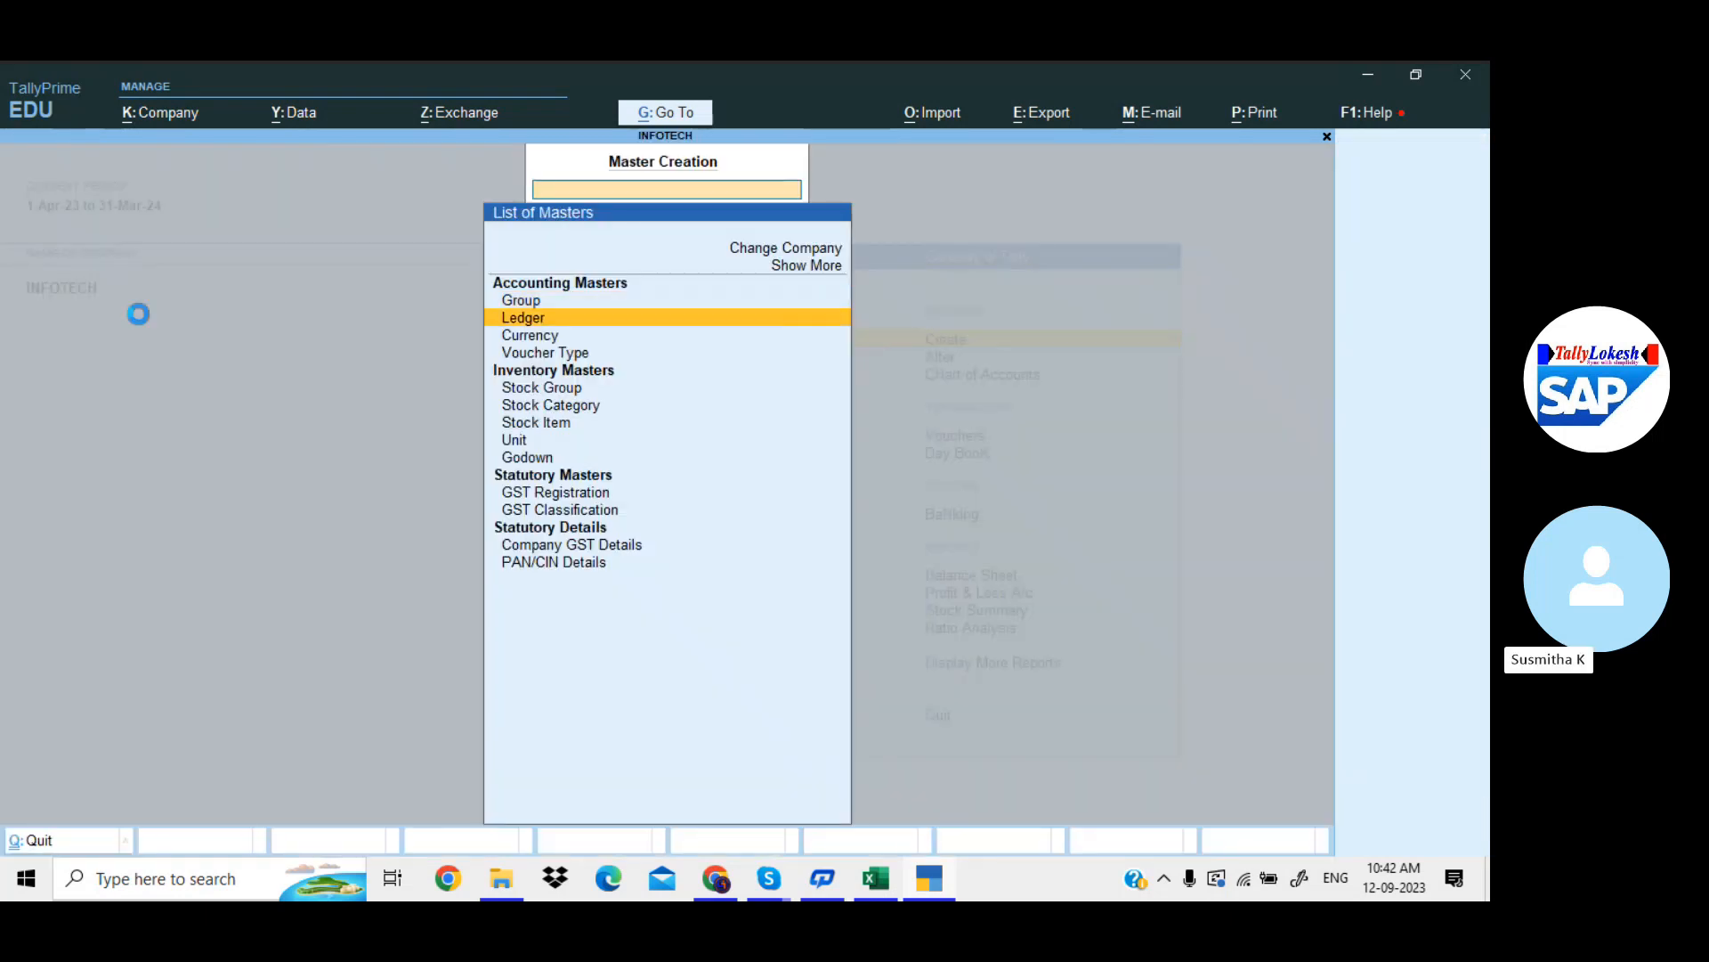
key(Return)
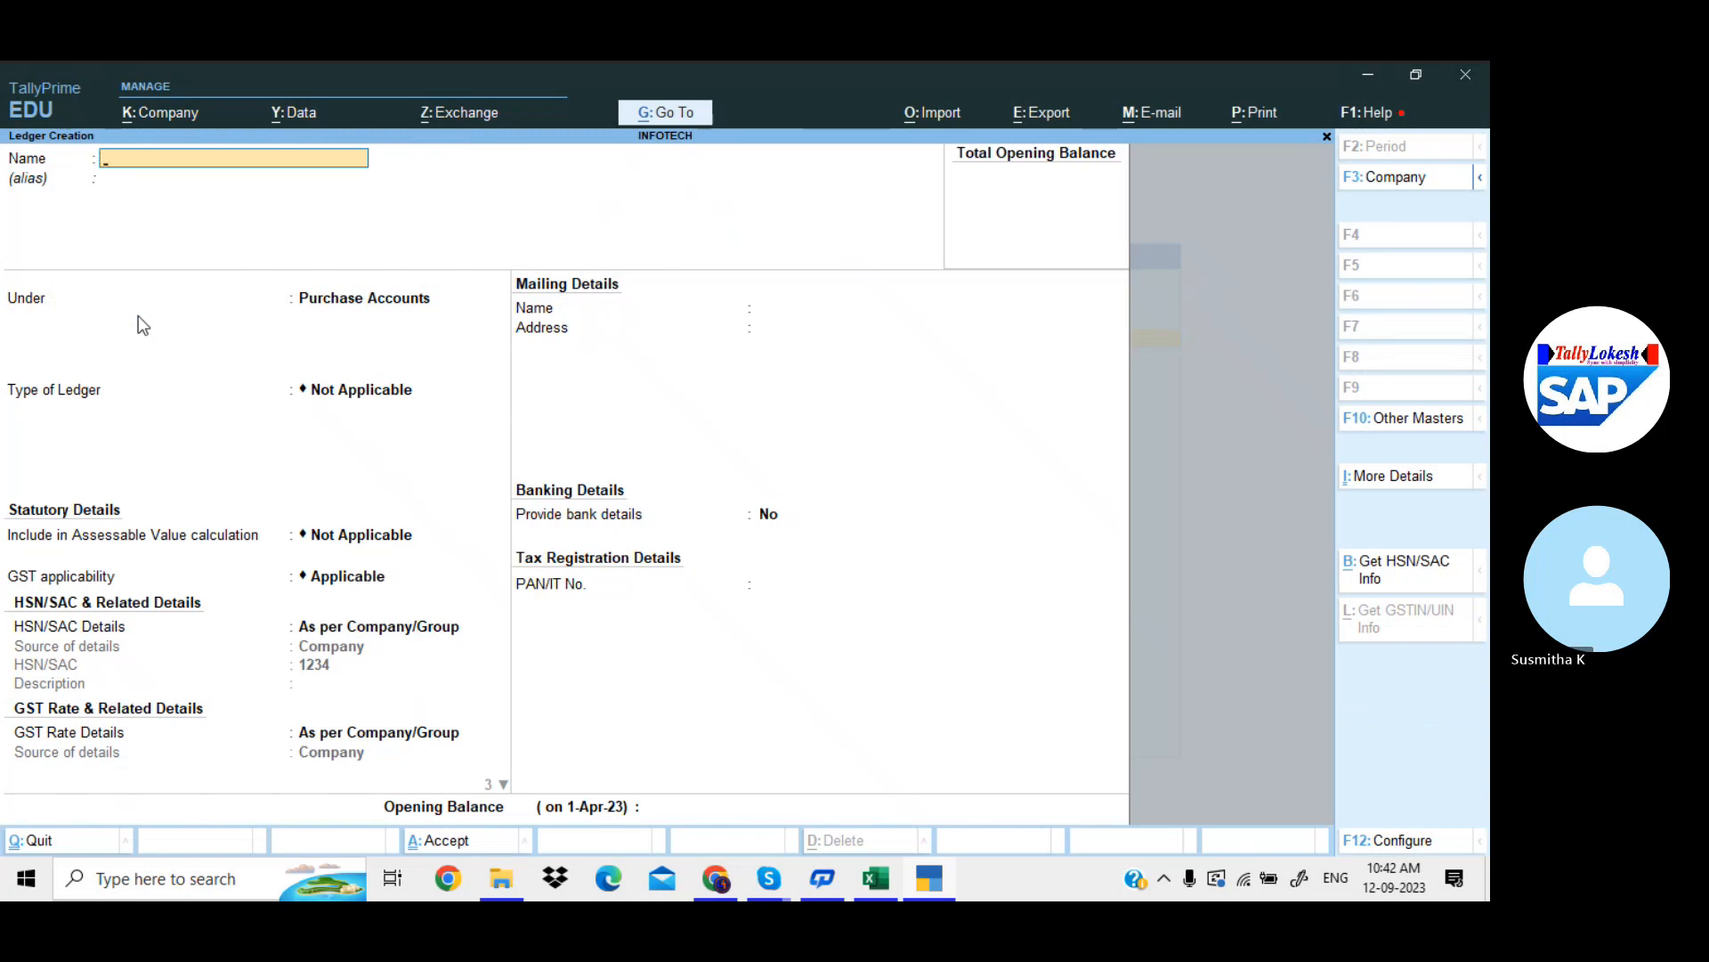
text(INT)
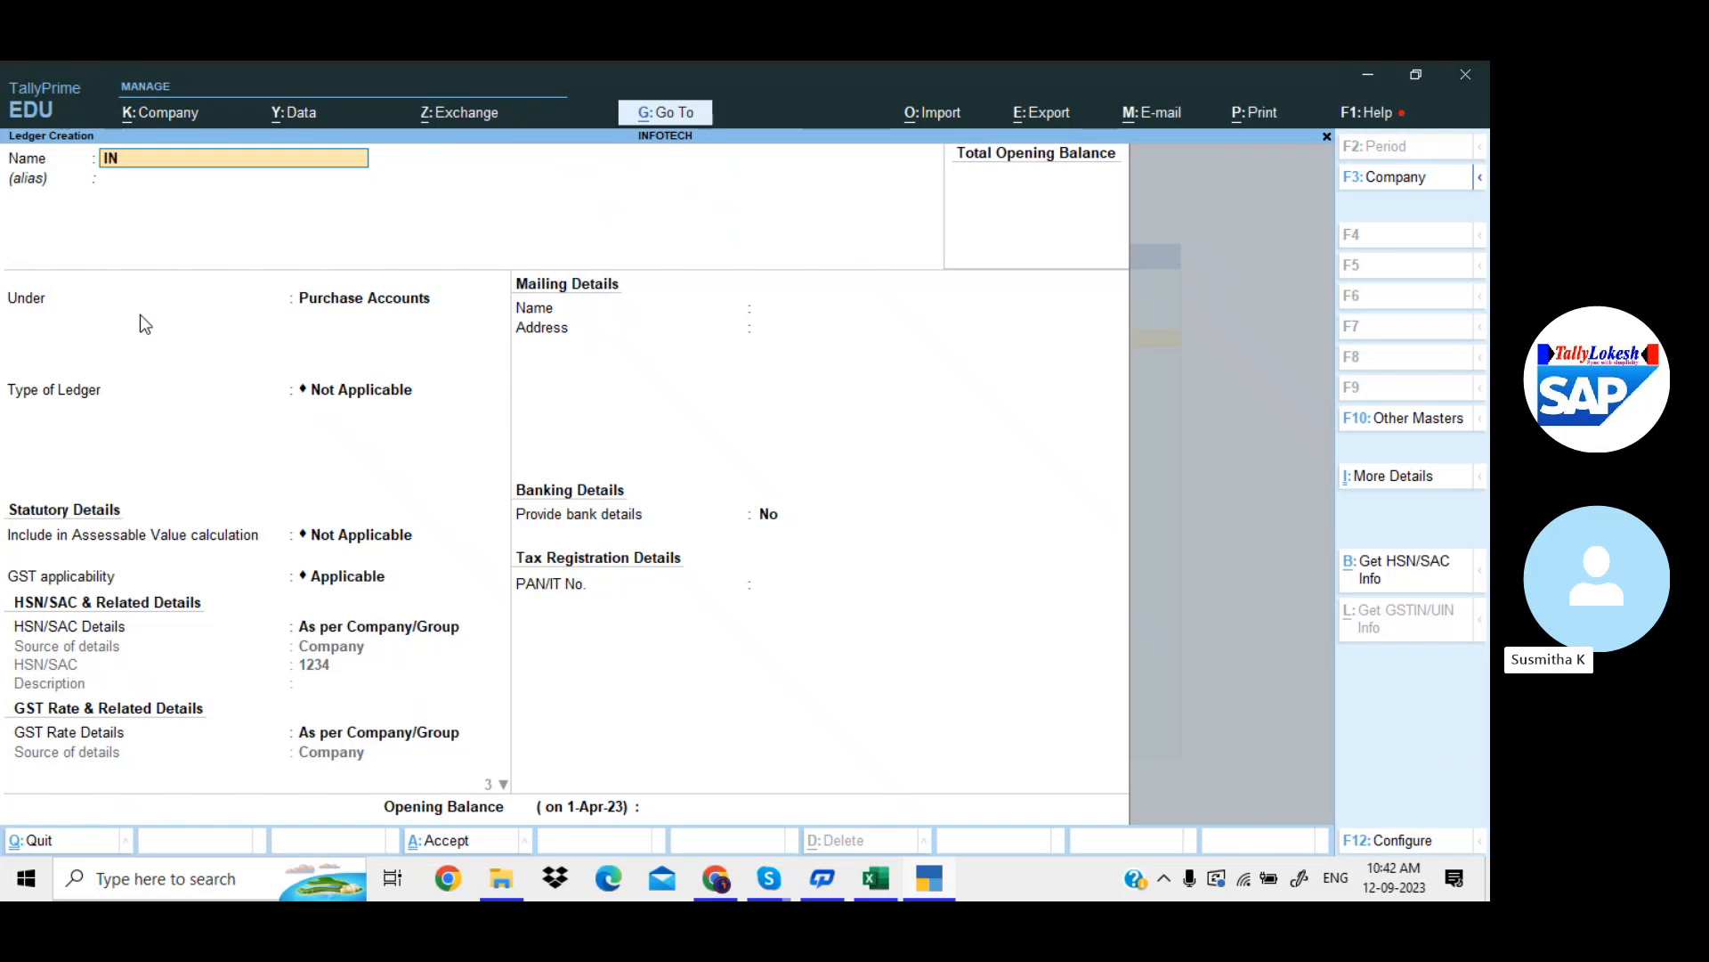
key(BackSpace)
key(BackSpace)
key(BackSpace)
text(RAM TRA)
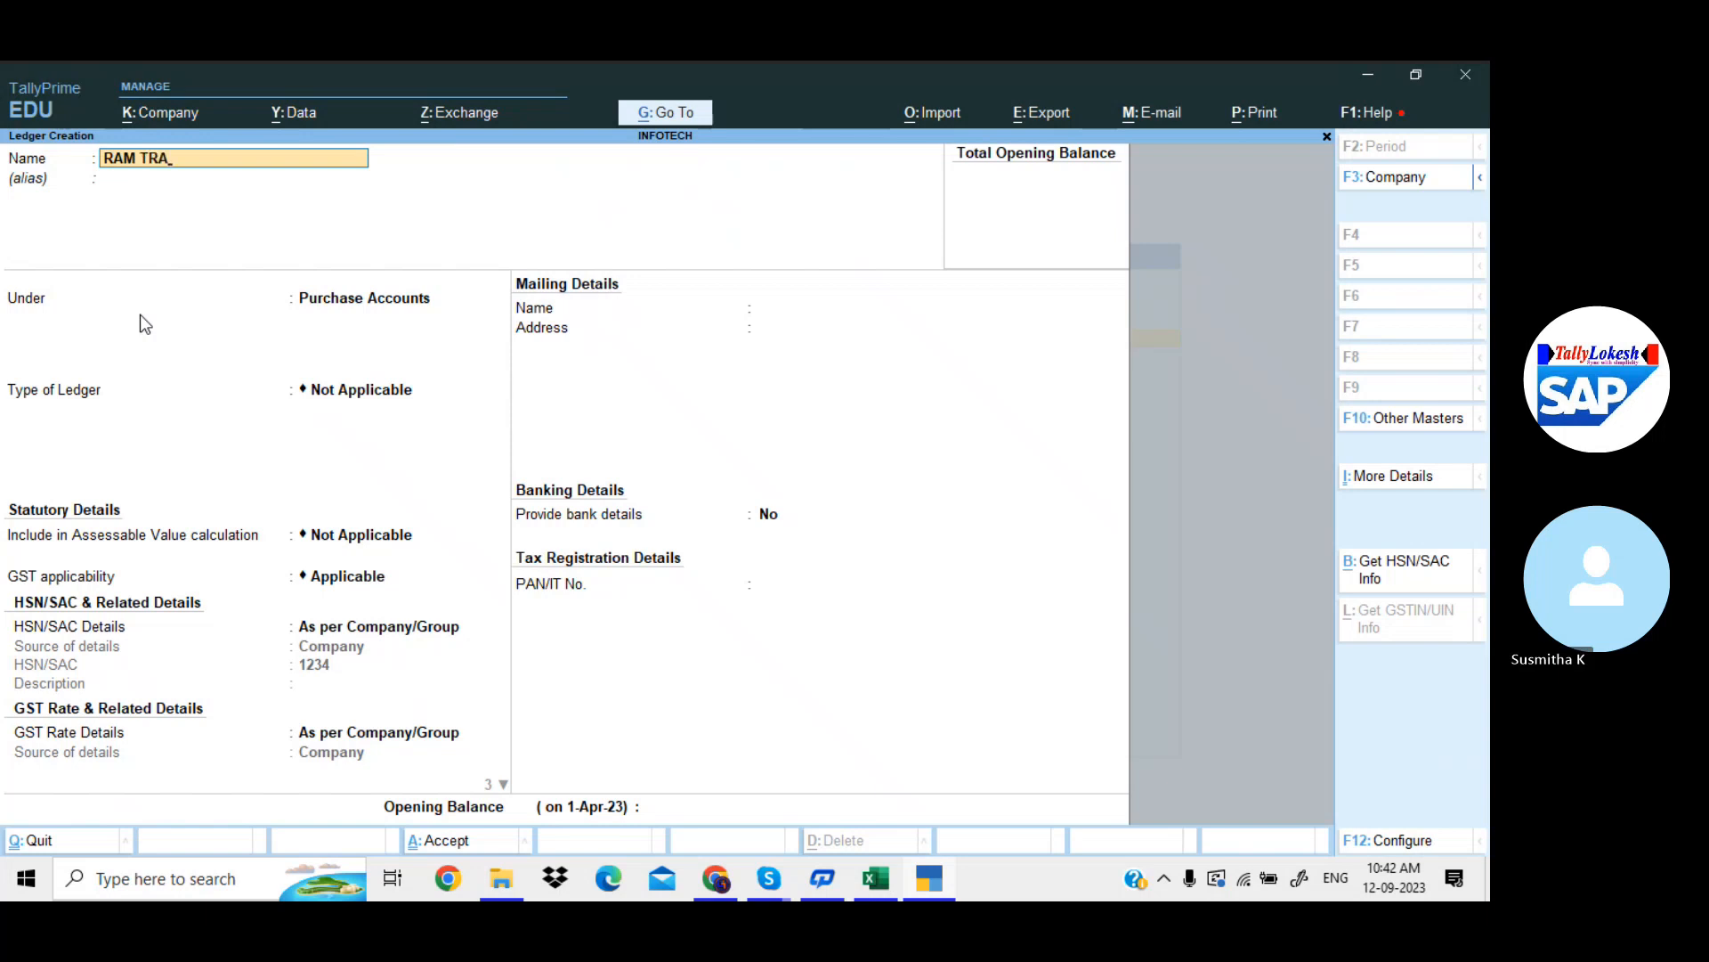
text(DERS)
key(Return)
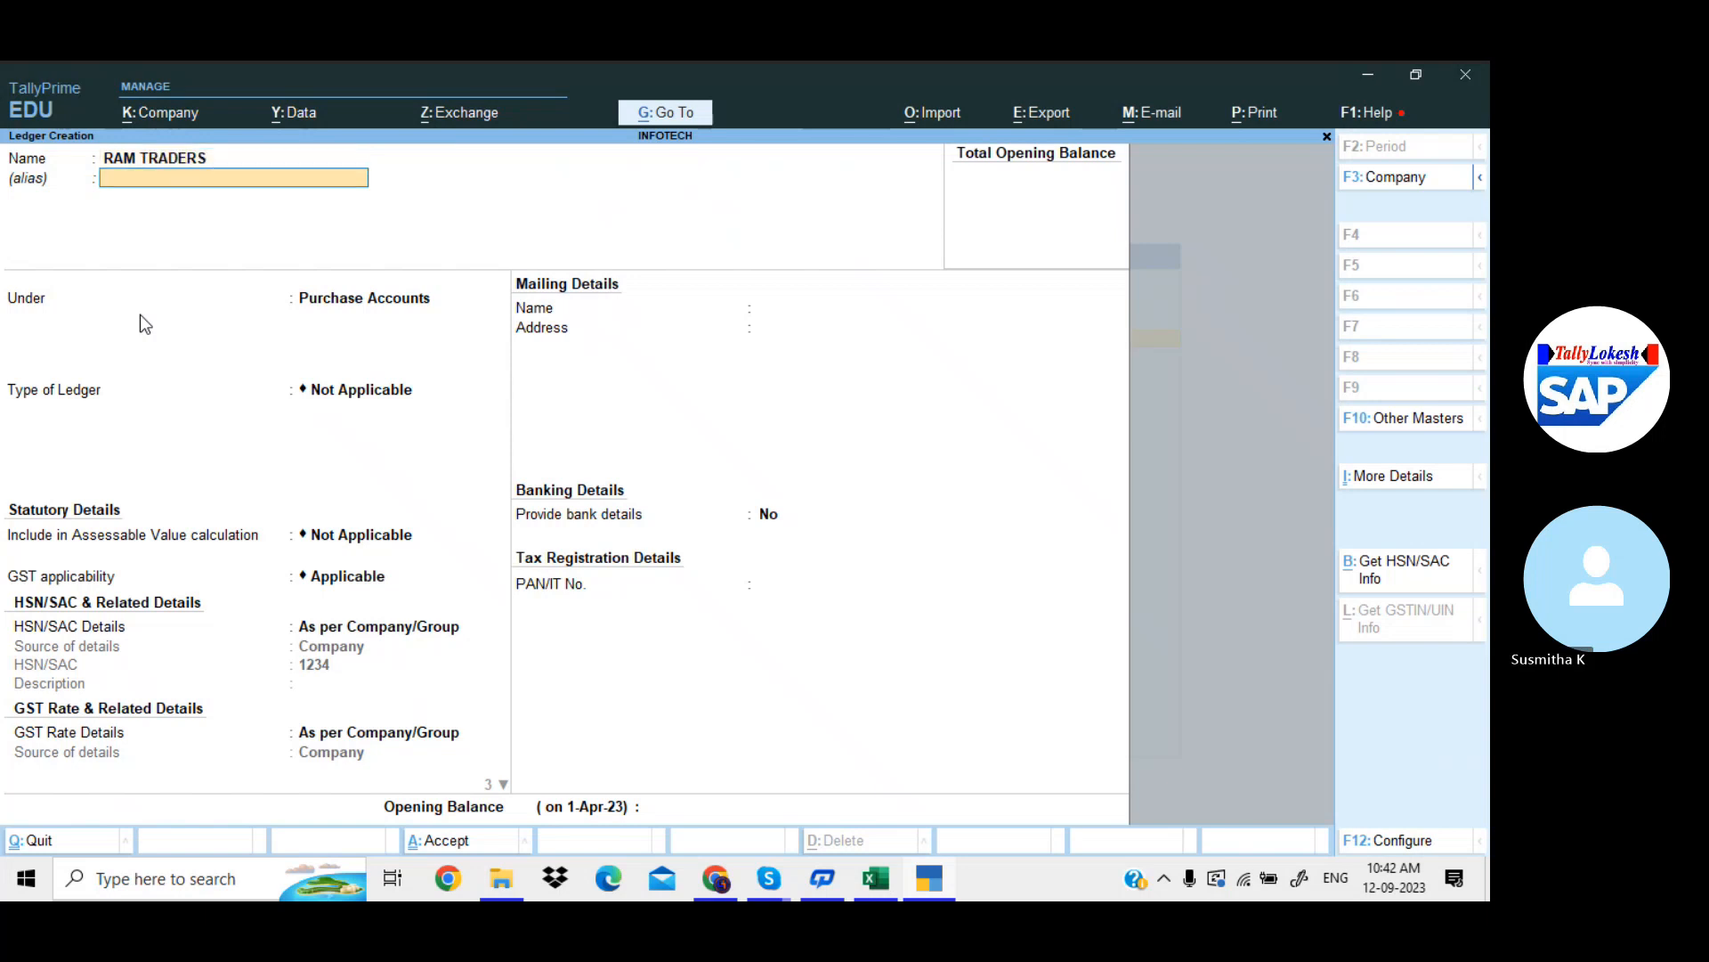
Place RAM TRADERS under Sundry Debtors and accept its mailing details with Andhra Pradesh, India, and no bank details
text(SUN)
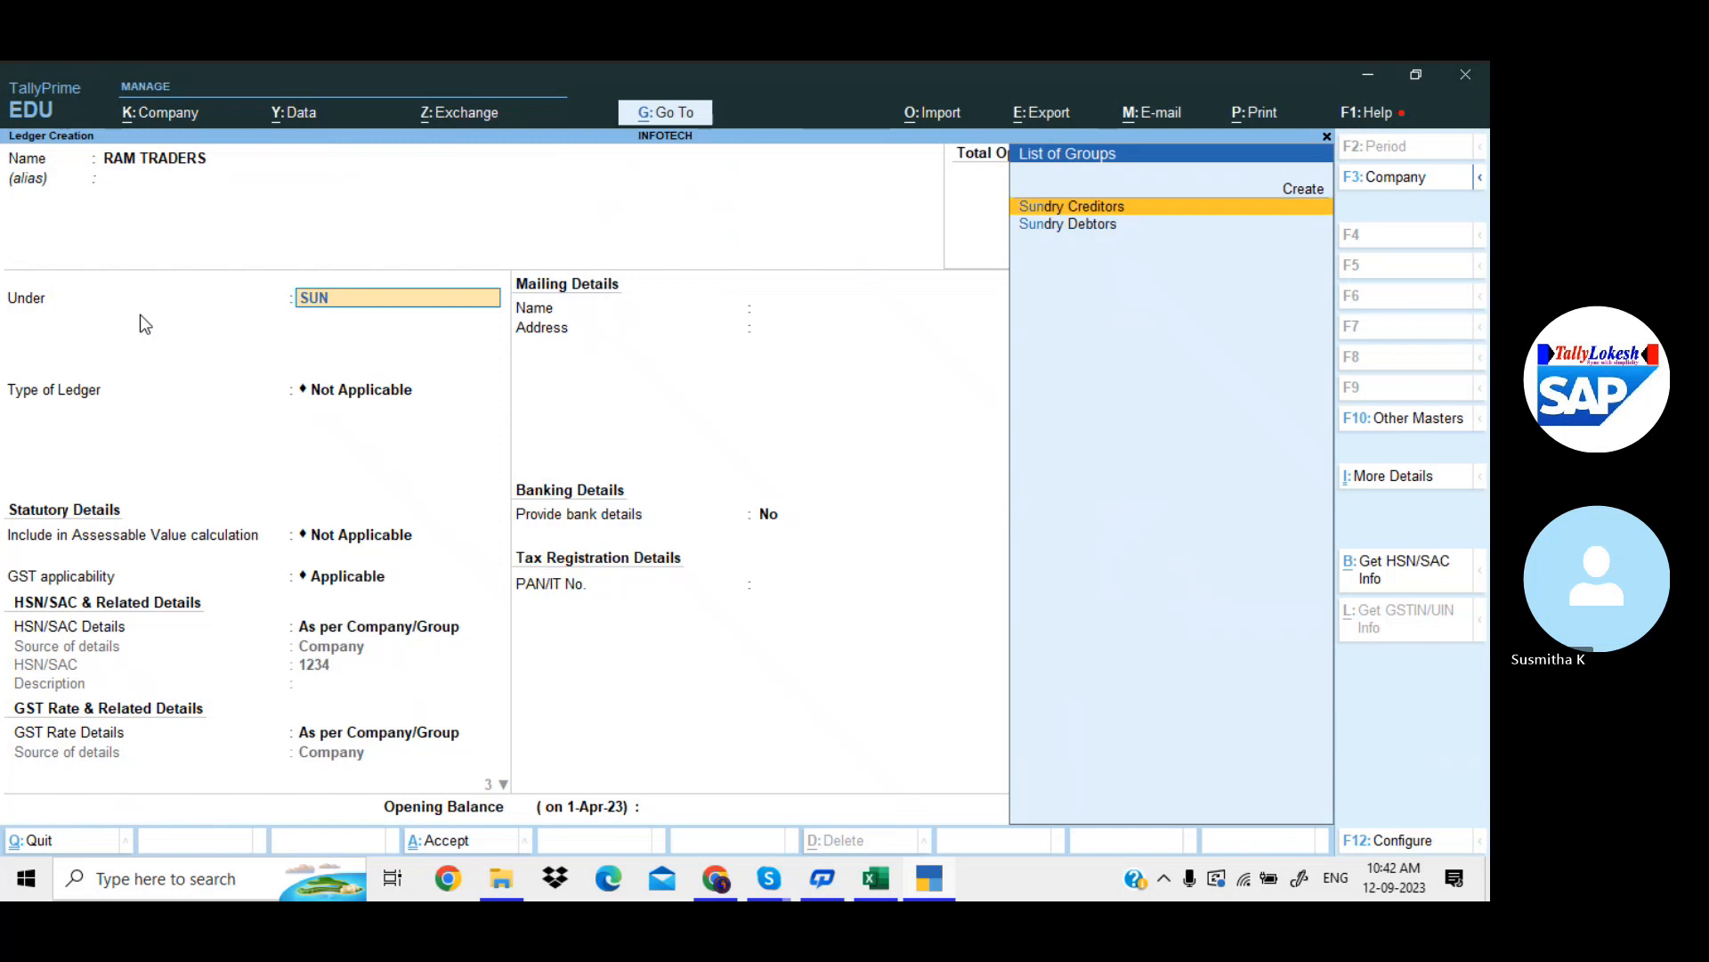
key(Down)
key(Return)
key(Return)
key(Return)
key(Return)
key(Return)
key(Return)
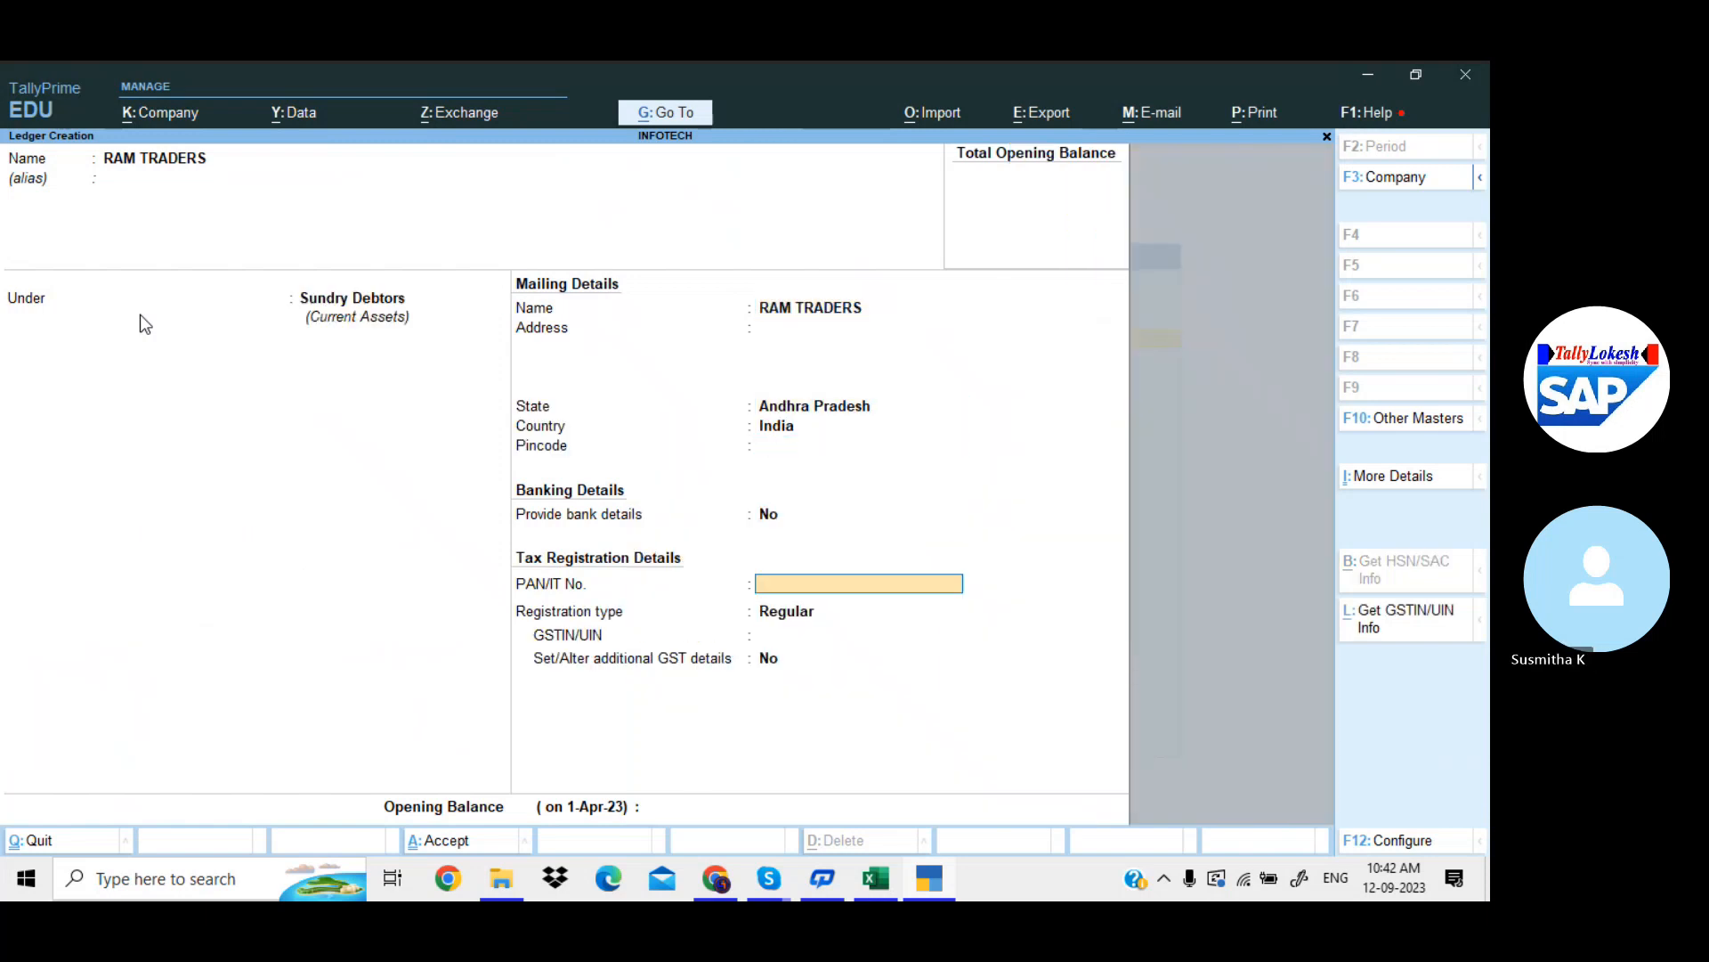
Keep Regular as the registration type, enter the party's GSTIN, save the RAM TRADERS ledger and quit ledger creation
key(Return)
key(Return)
text(36AAA)
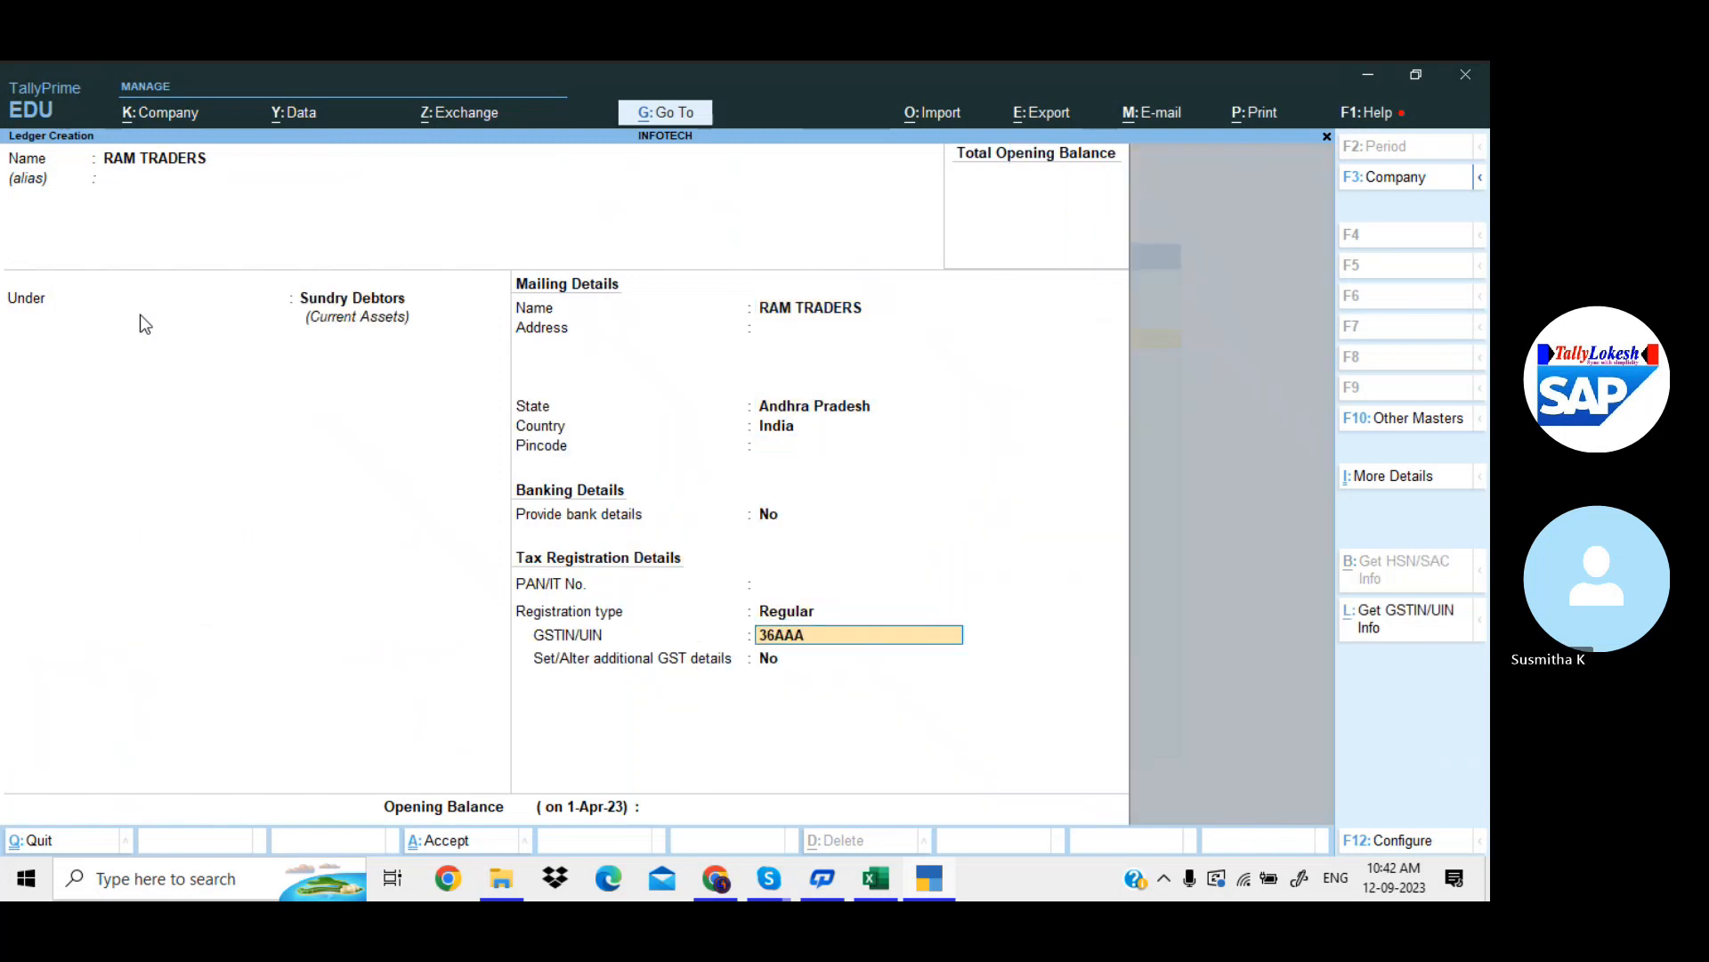
text(AA14)
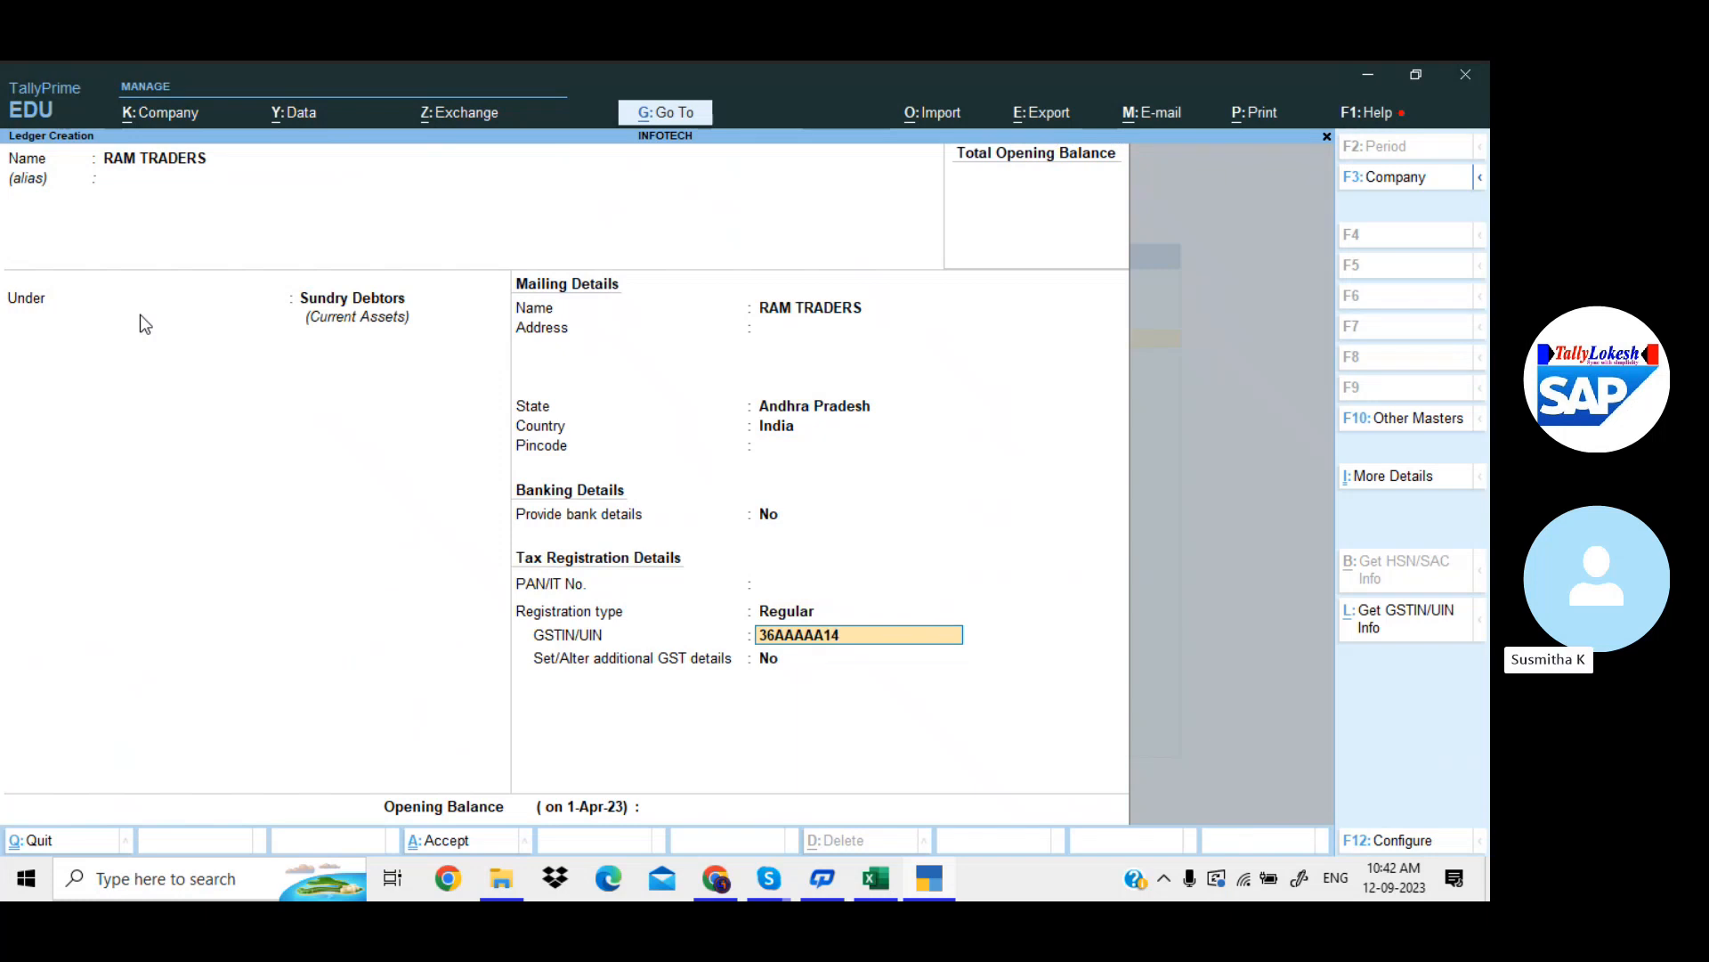
text(58A1X)
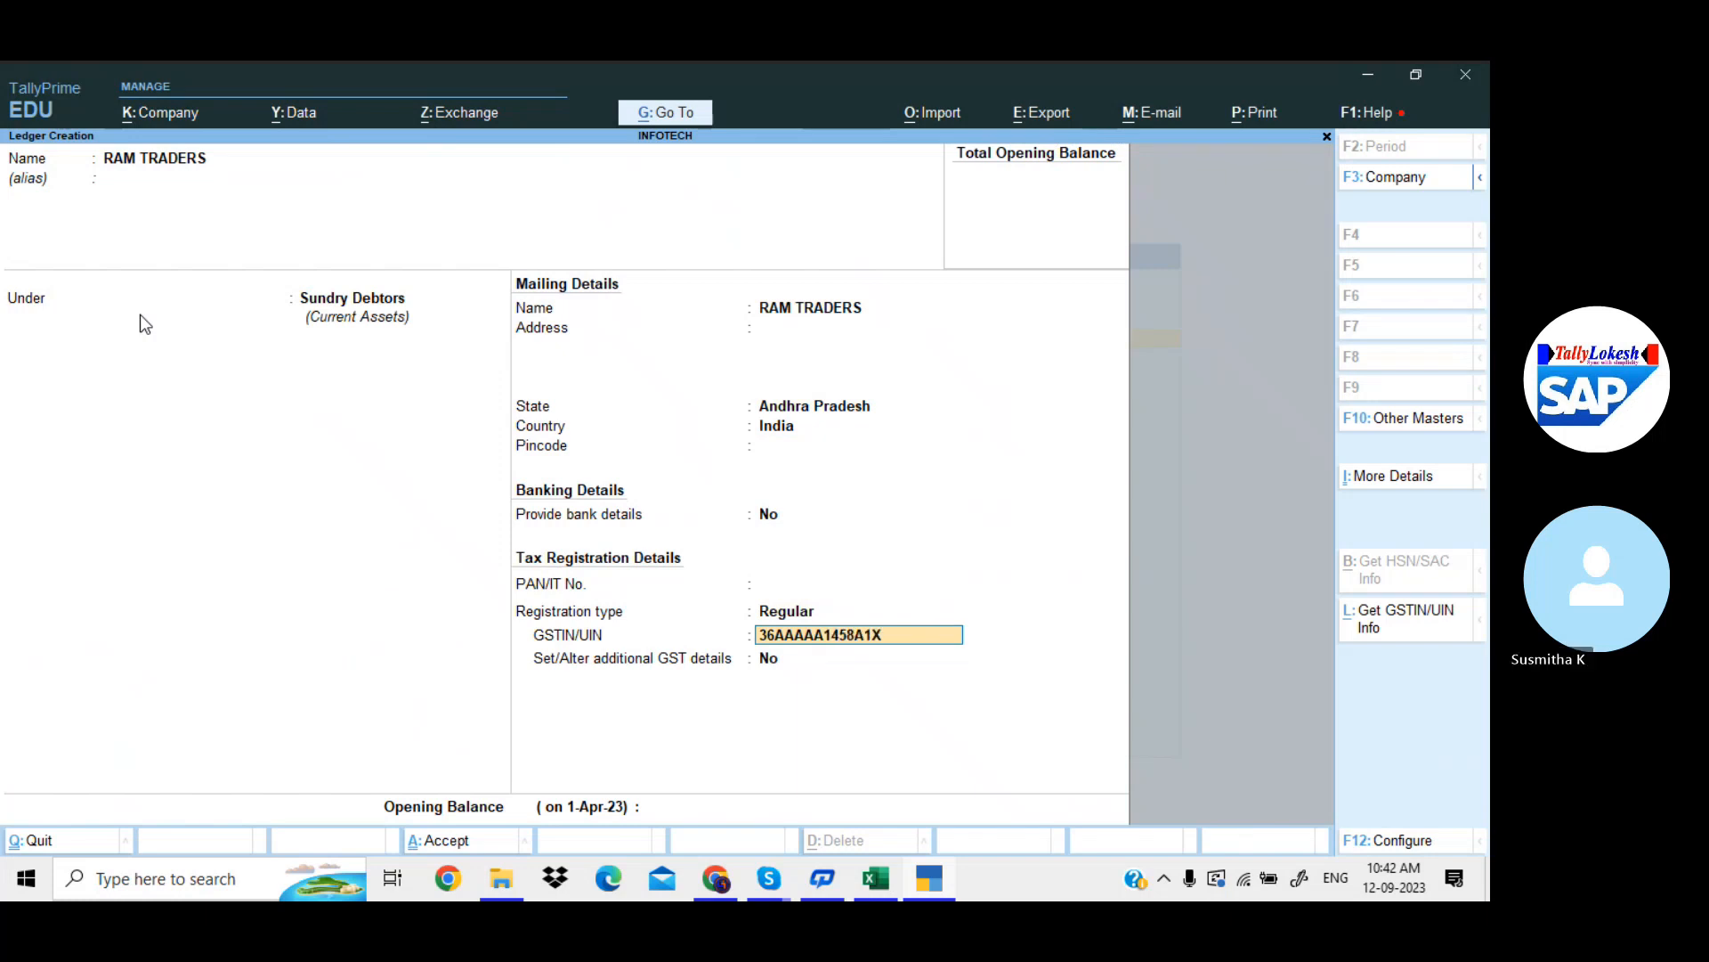
text(5)
key(Return)
key(Return)
key(Return)
key(Return)
key(Return)
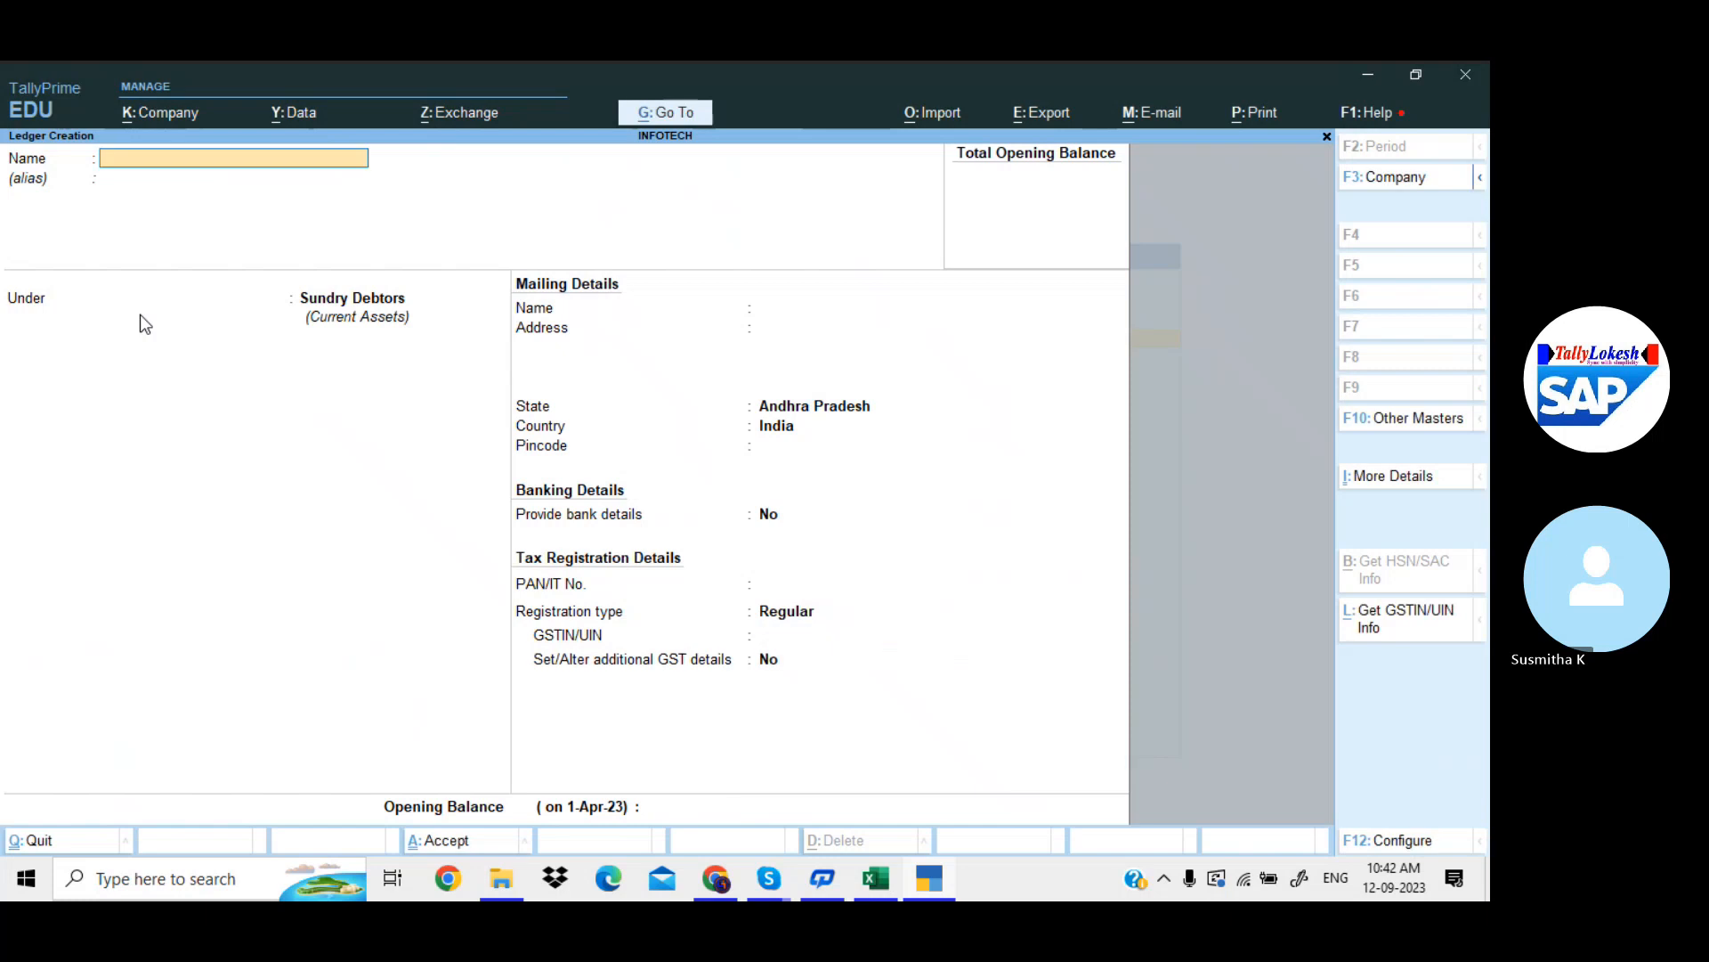
key(Escape)
key(Return)
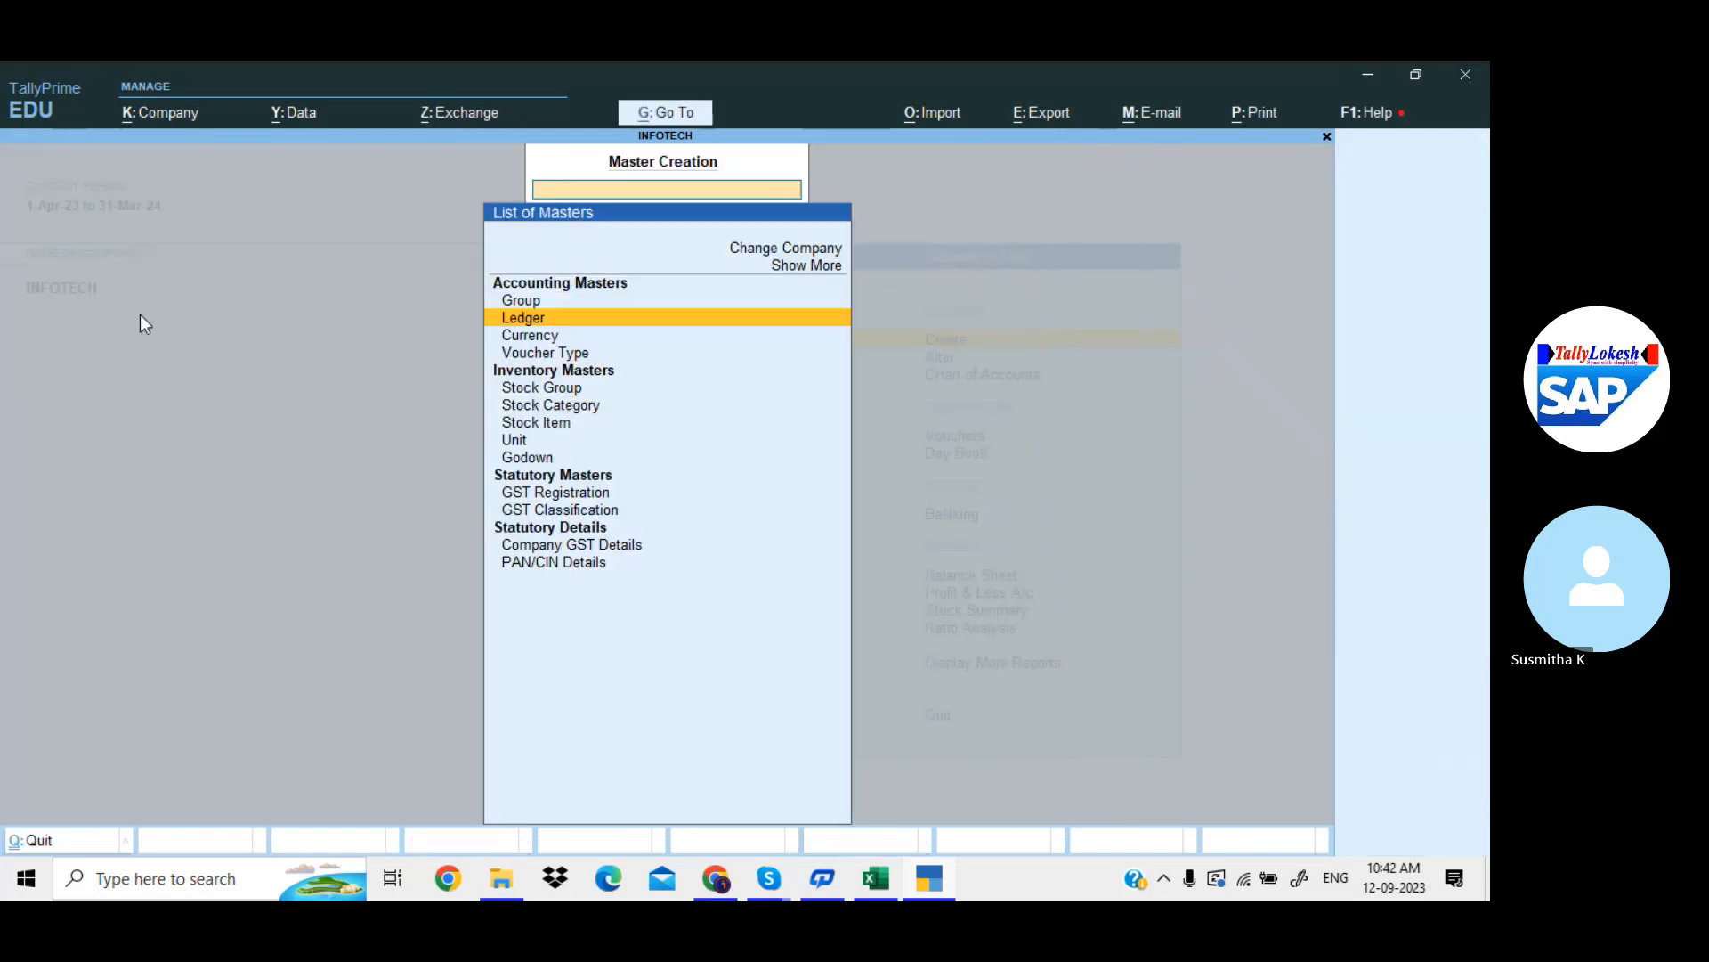
key(Down)
key(Down)
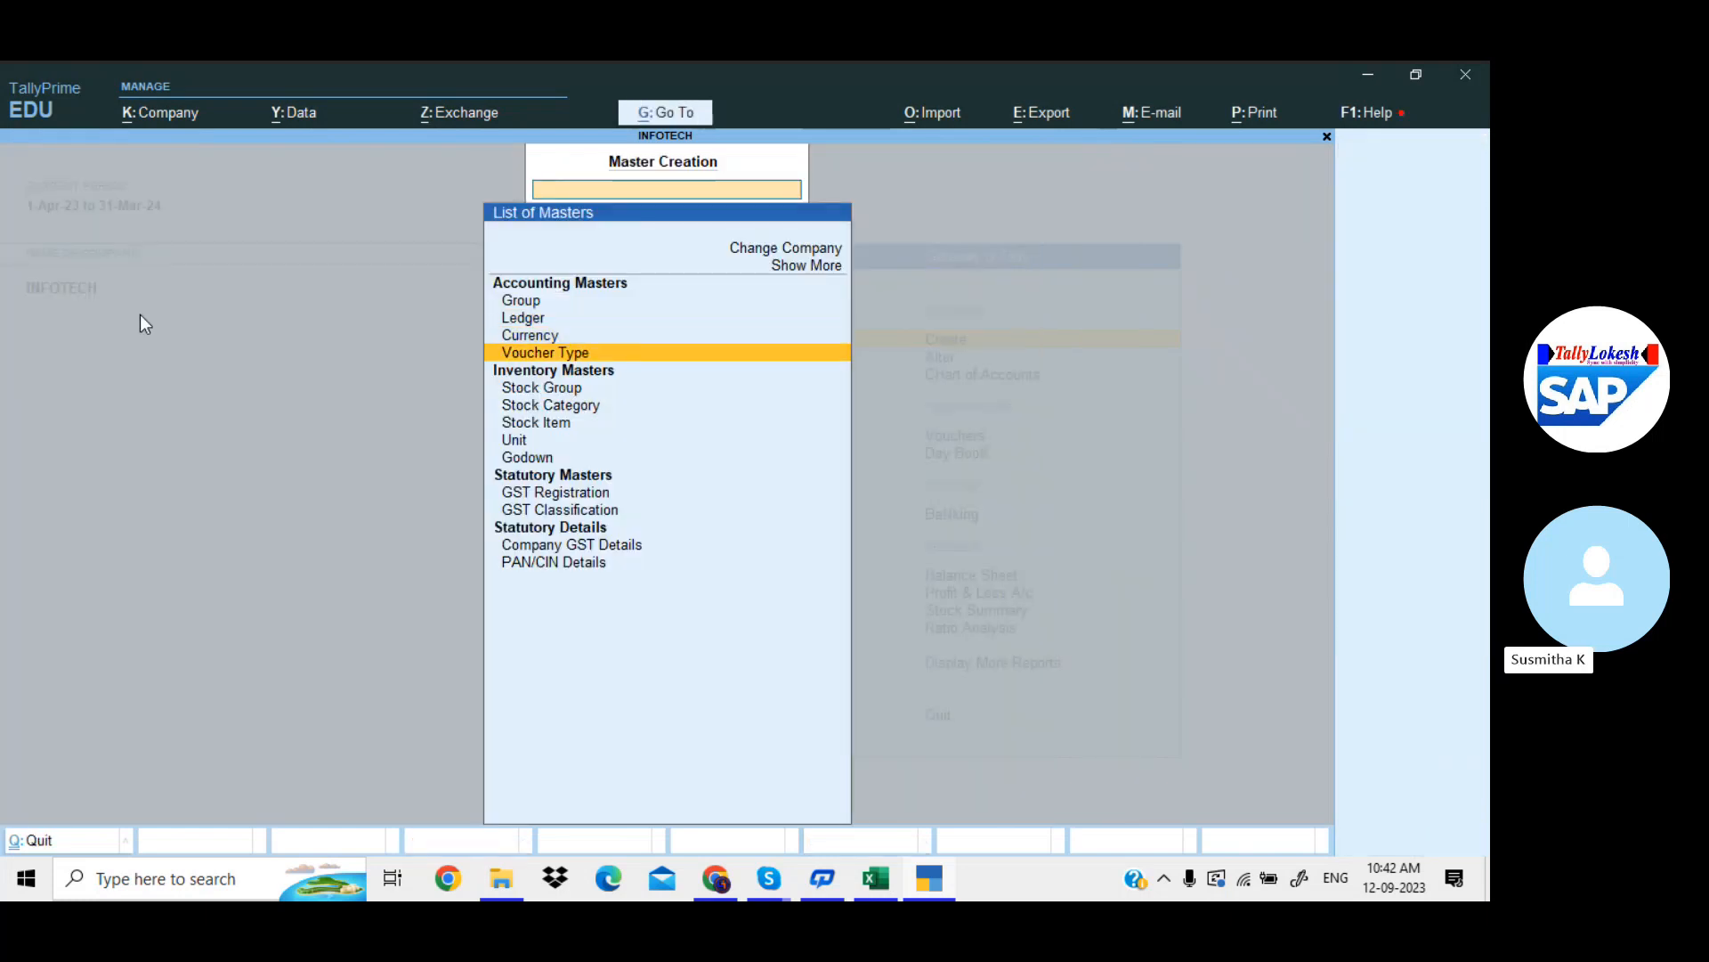
key(Return)
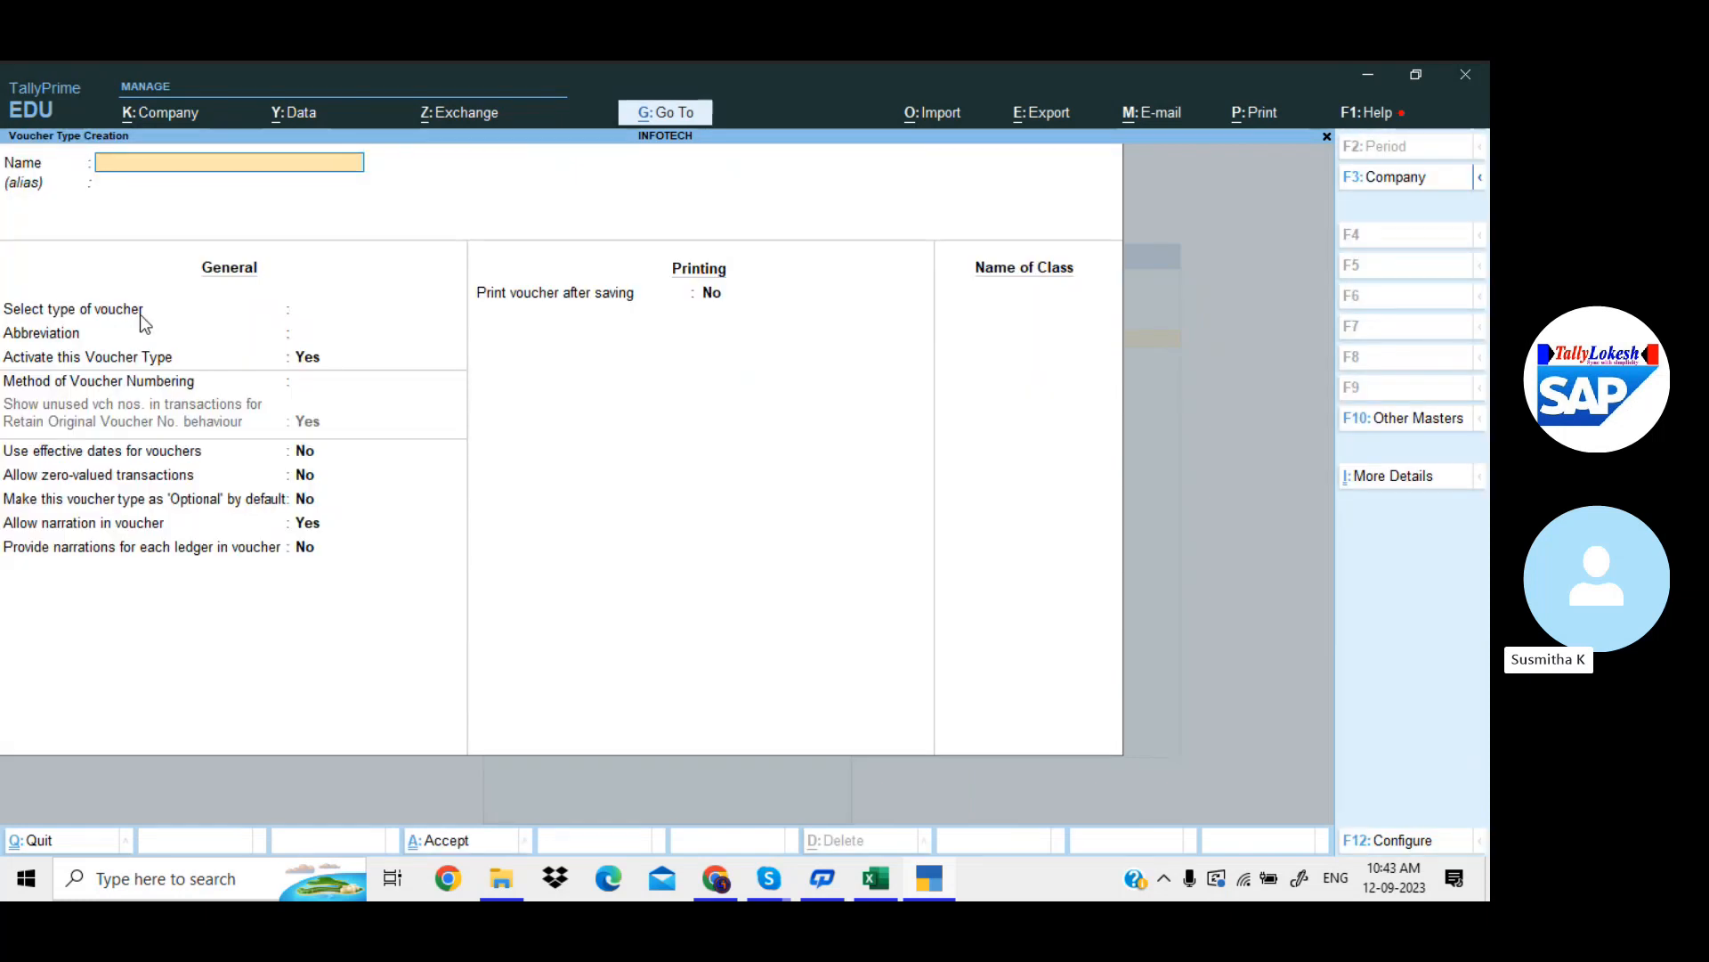
key(Escape)
key(Return)
key(Escape)
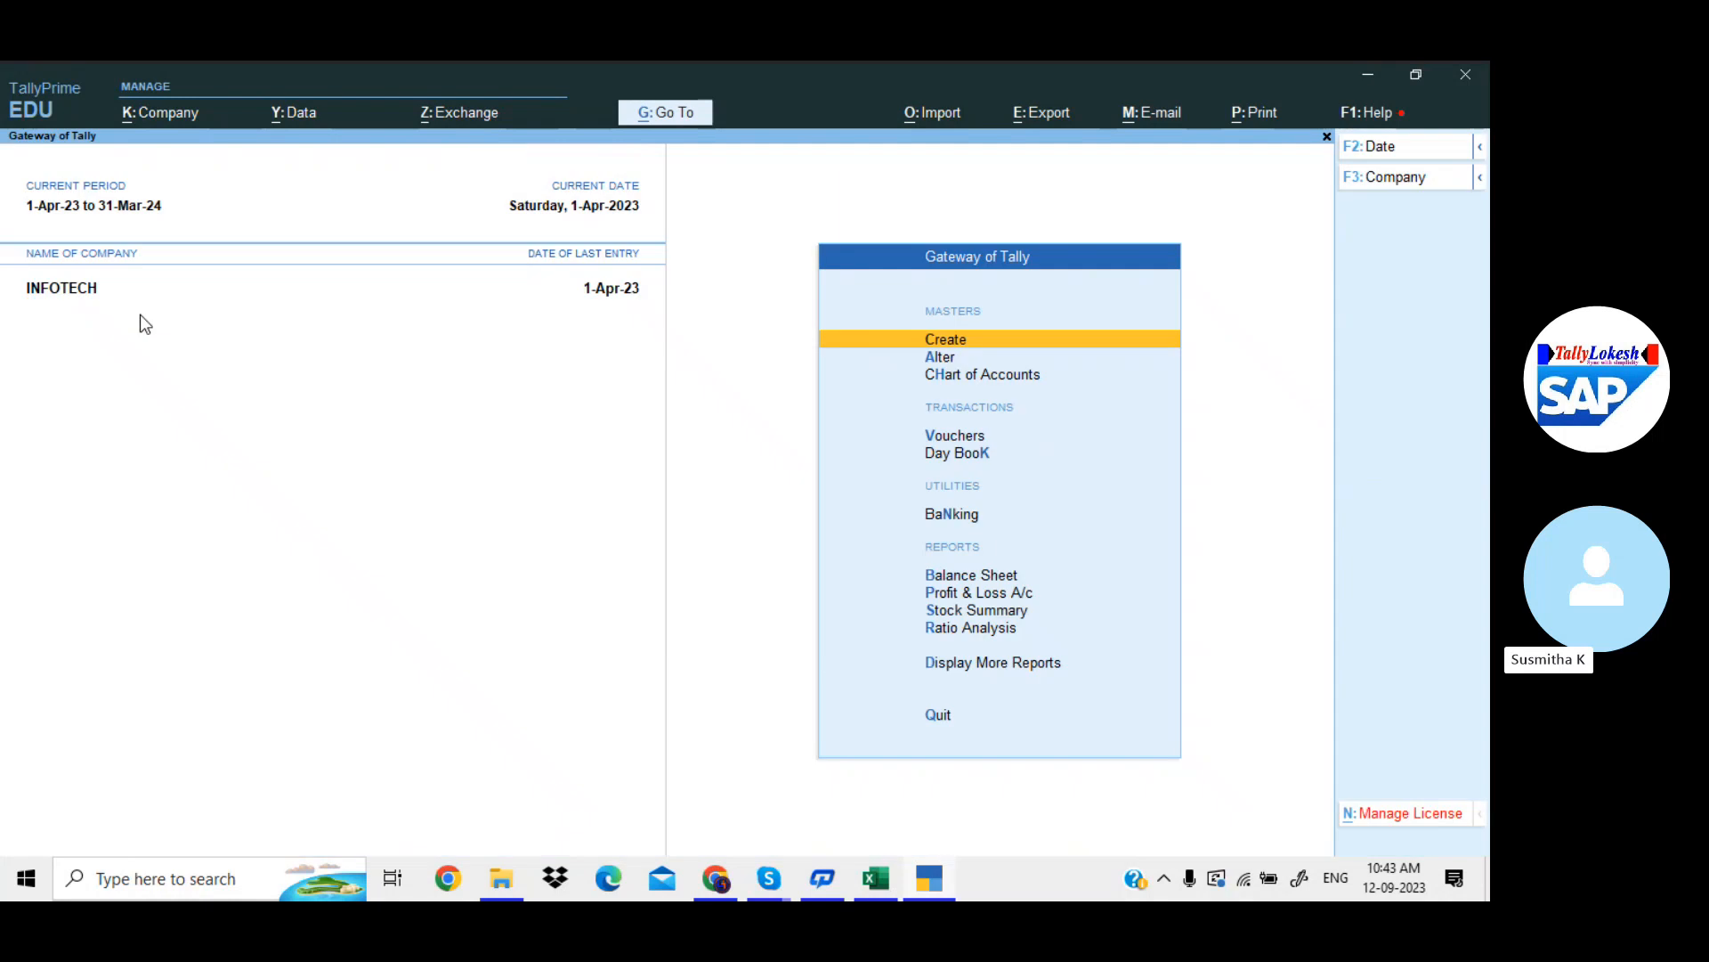
Open the Sales voucher type for alteration
key(Down)
key(Return)
key(Down)
key(Down)
key(Down)
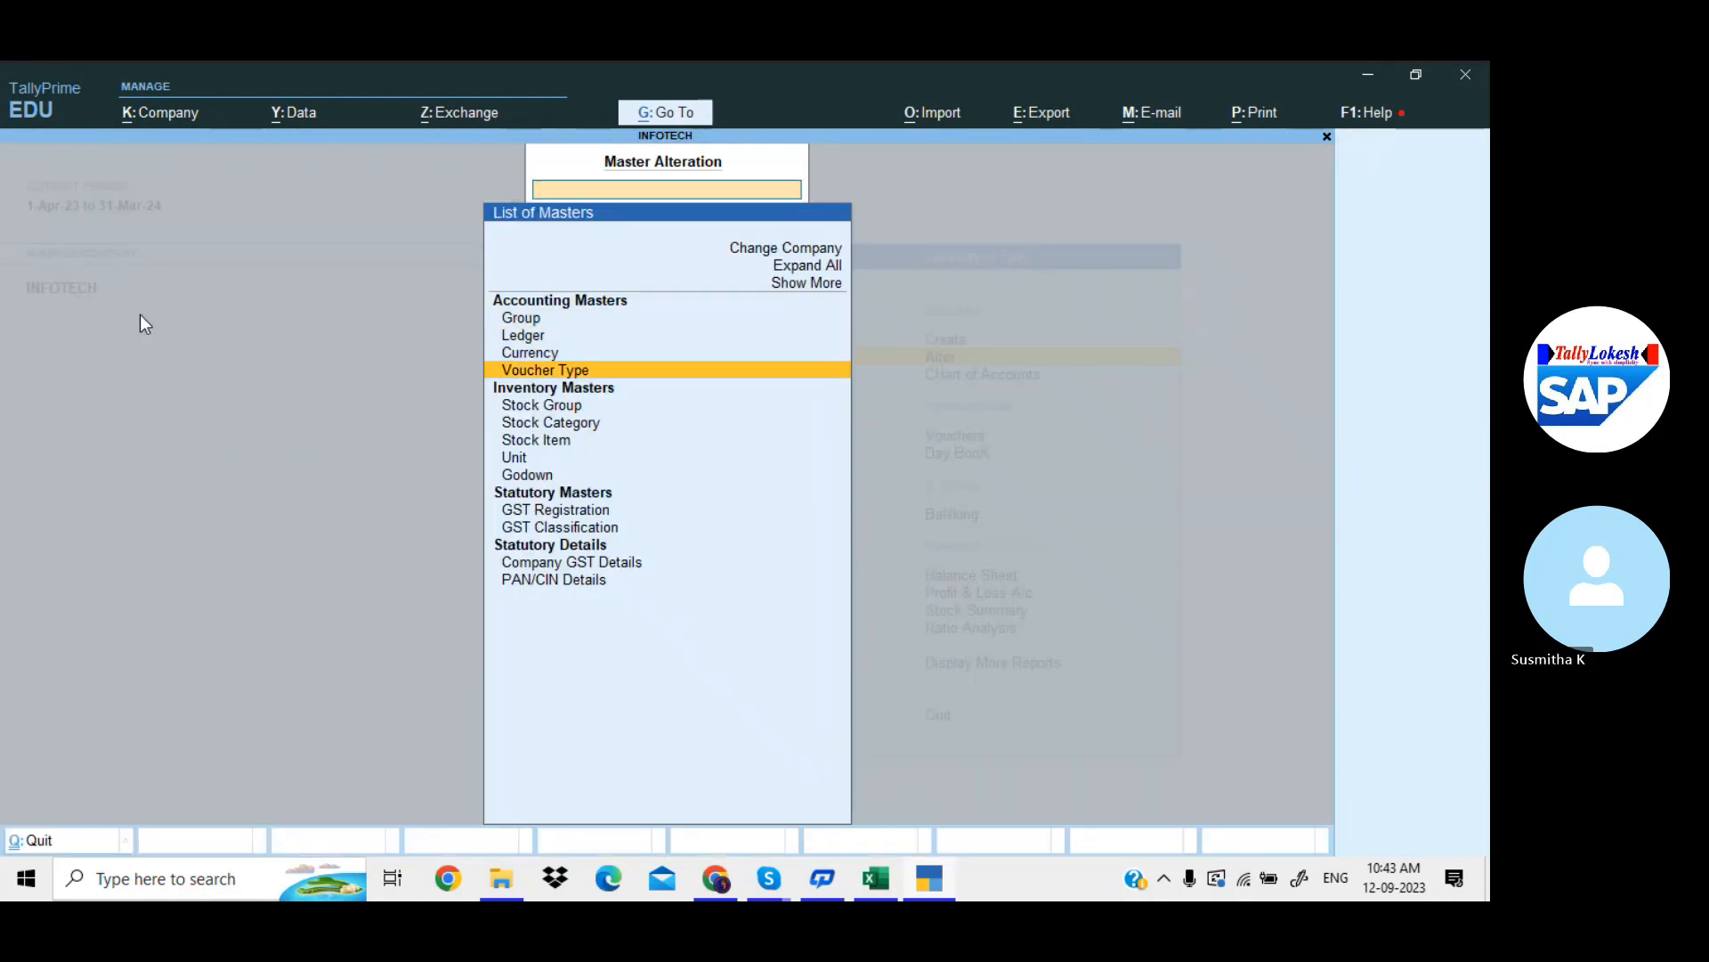
key(Return)
text(SA)
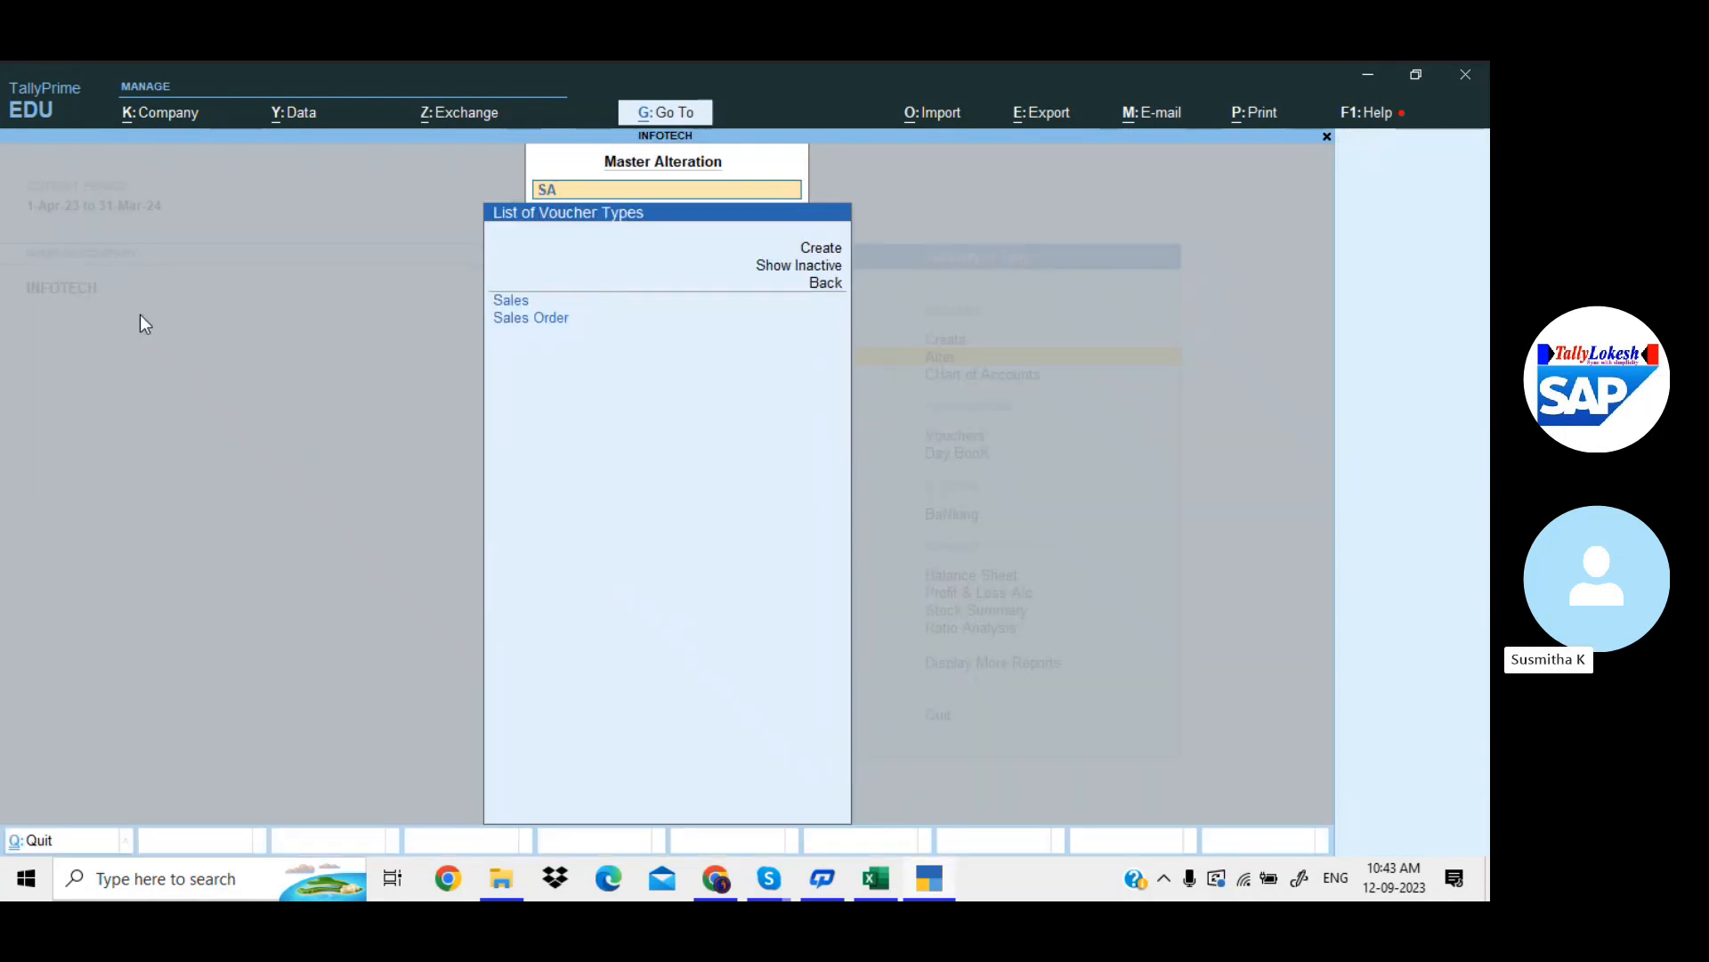
key(Return)
Keep the Sales voucher type's name, blank alias, abbreviation, active status and Automatic numbering method
key(Return)
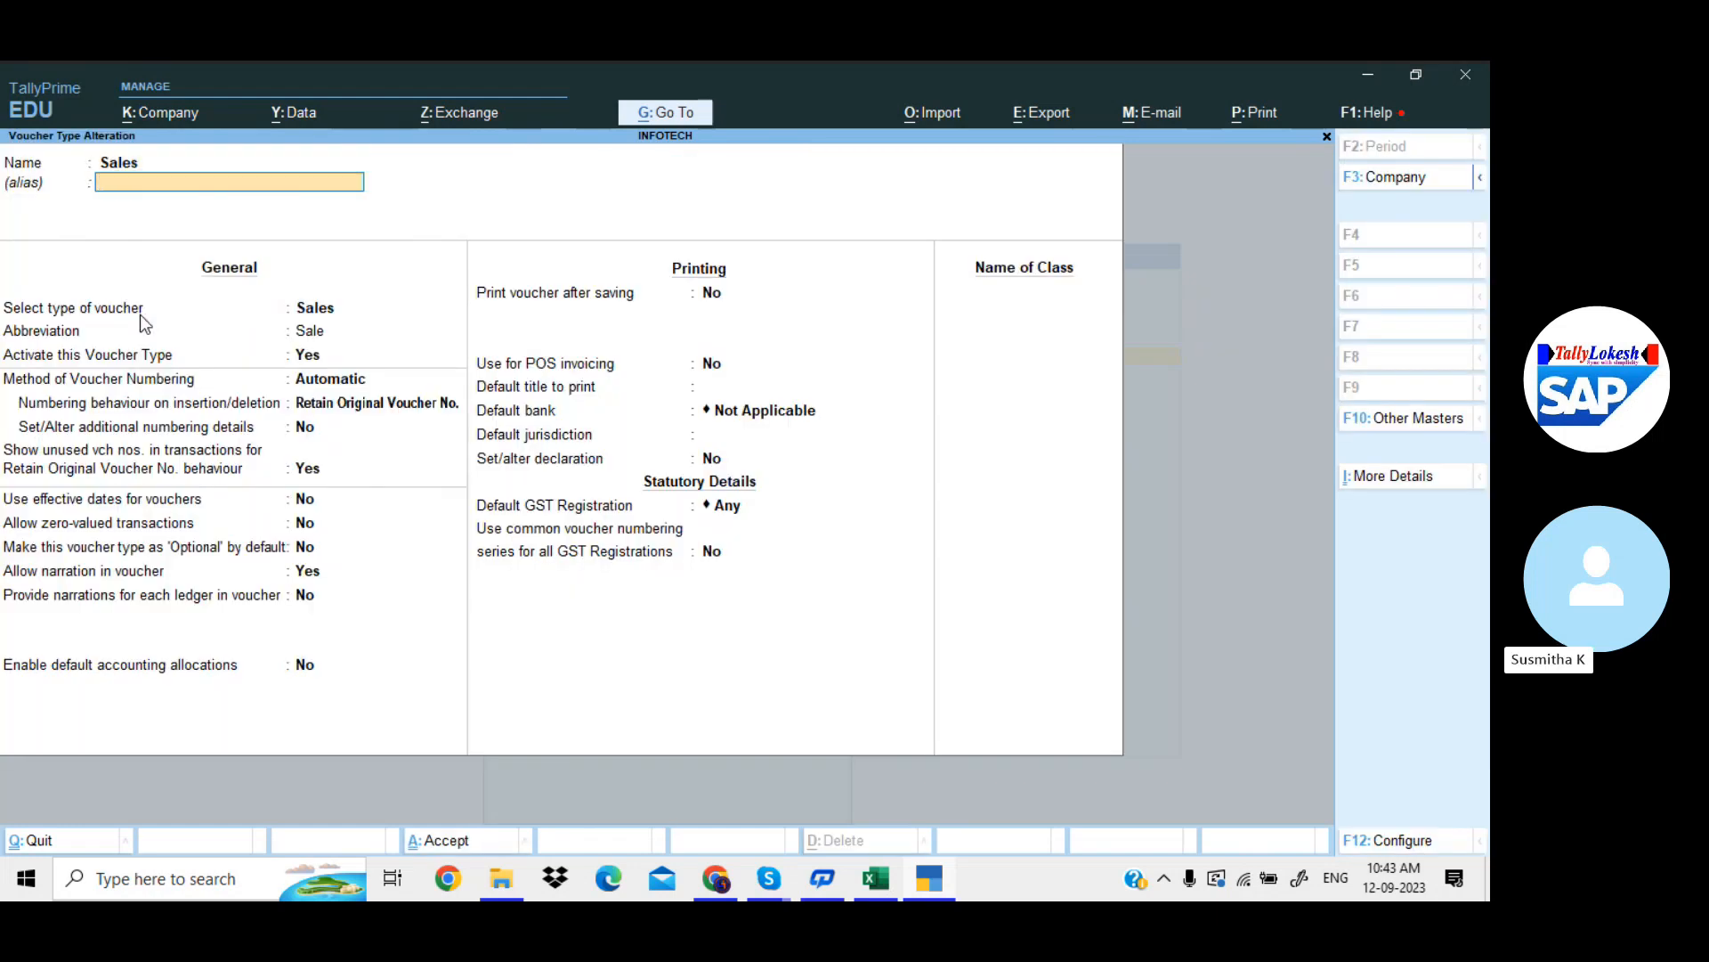
key(Return)
key(Return)
key(Return)
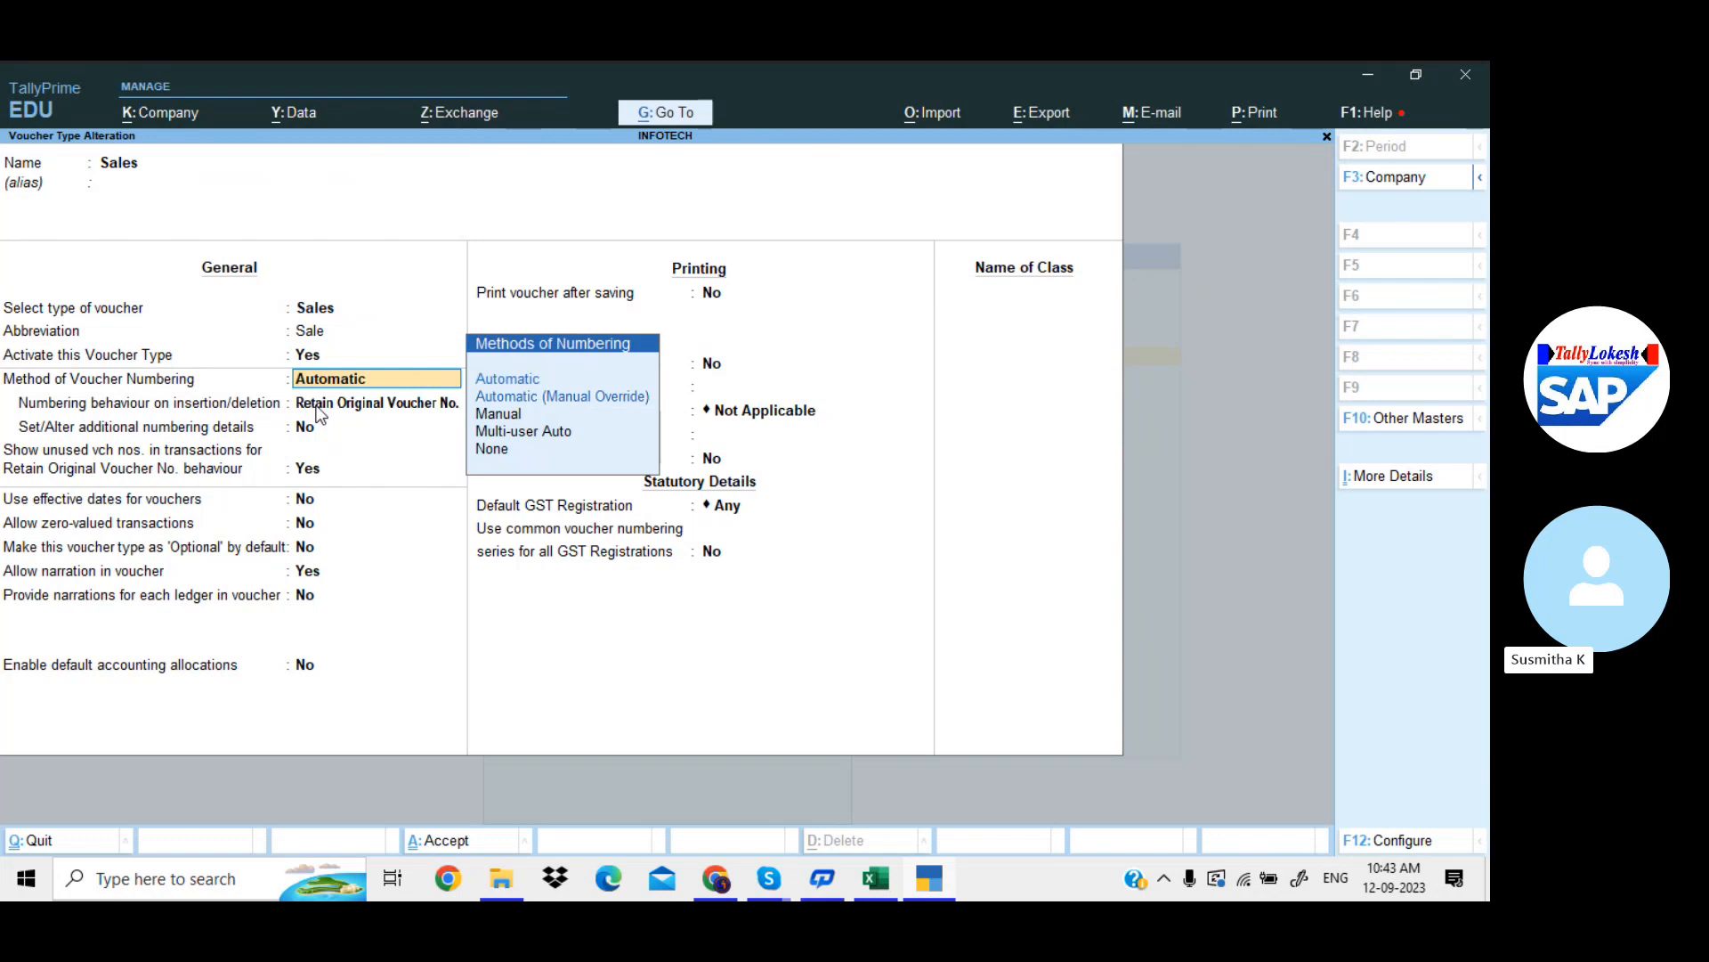
key(Return)
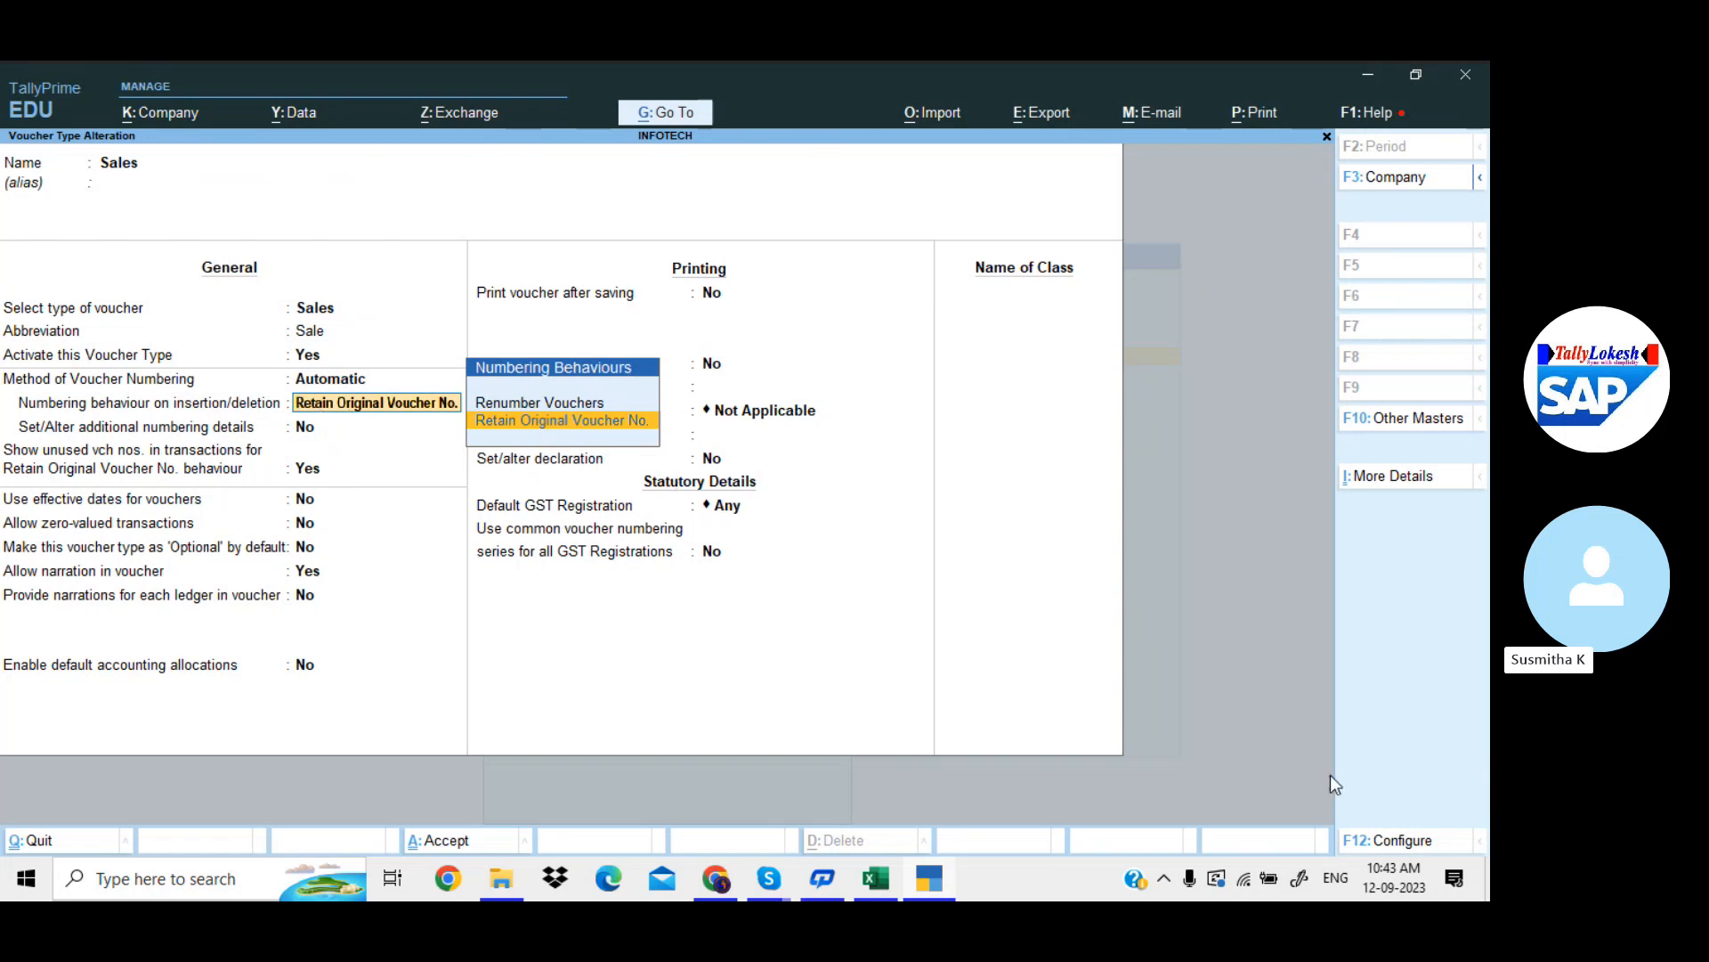
Configure voucher type masters to define multiple numbering series for vouchers, keeping the other configuration options
click(1407, 843)
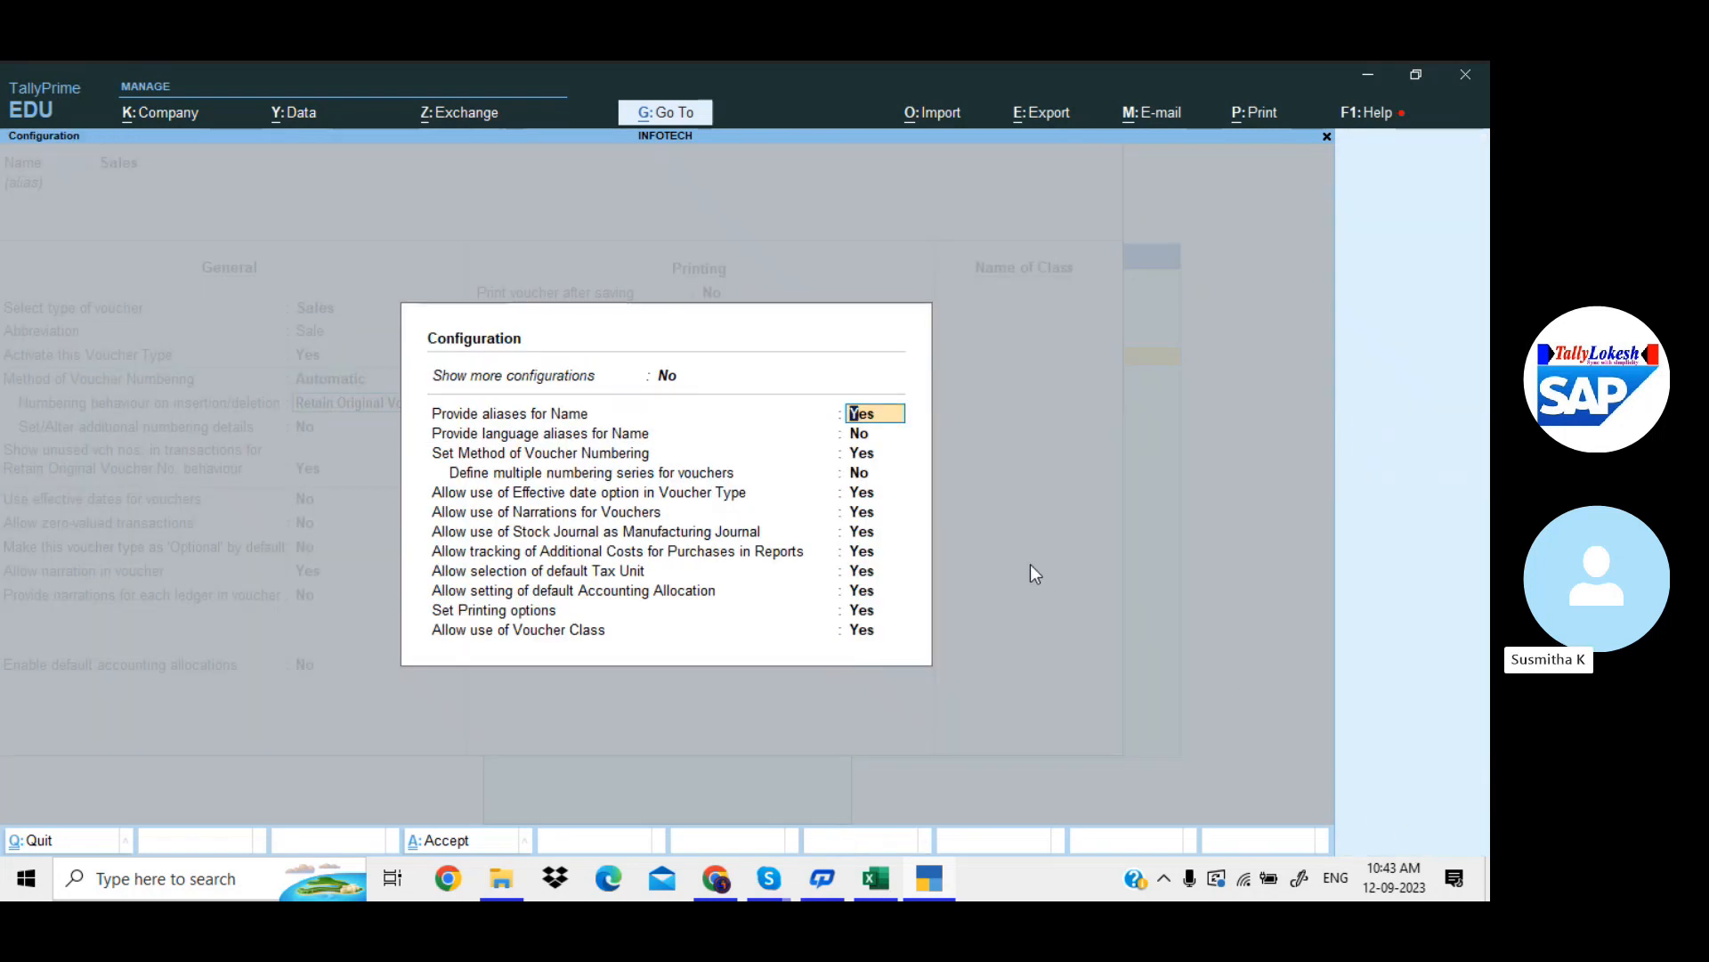
click(862, 477)
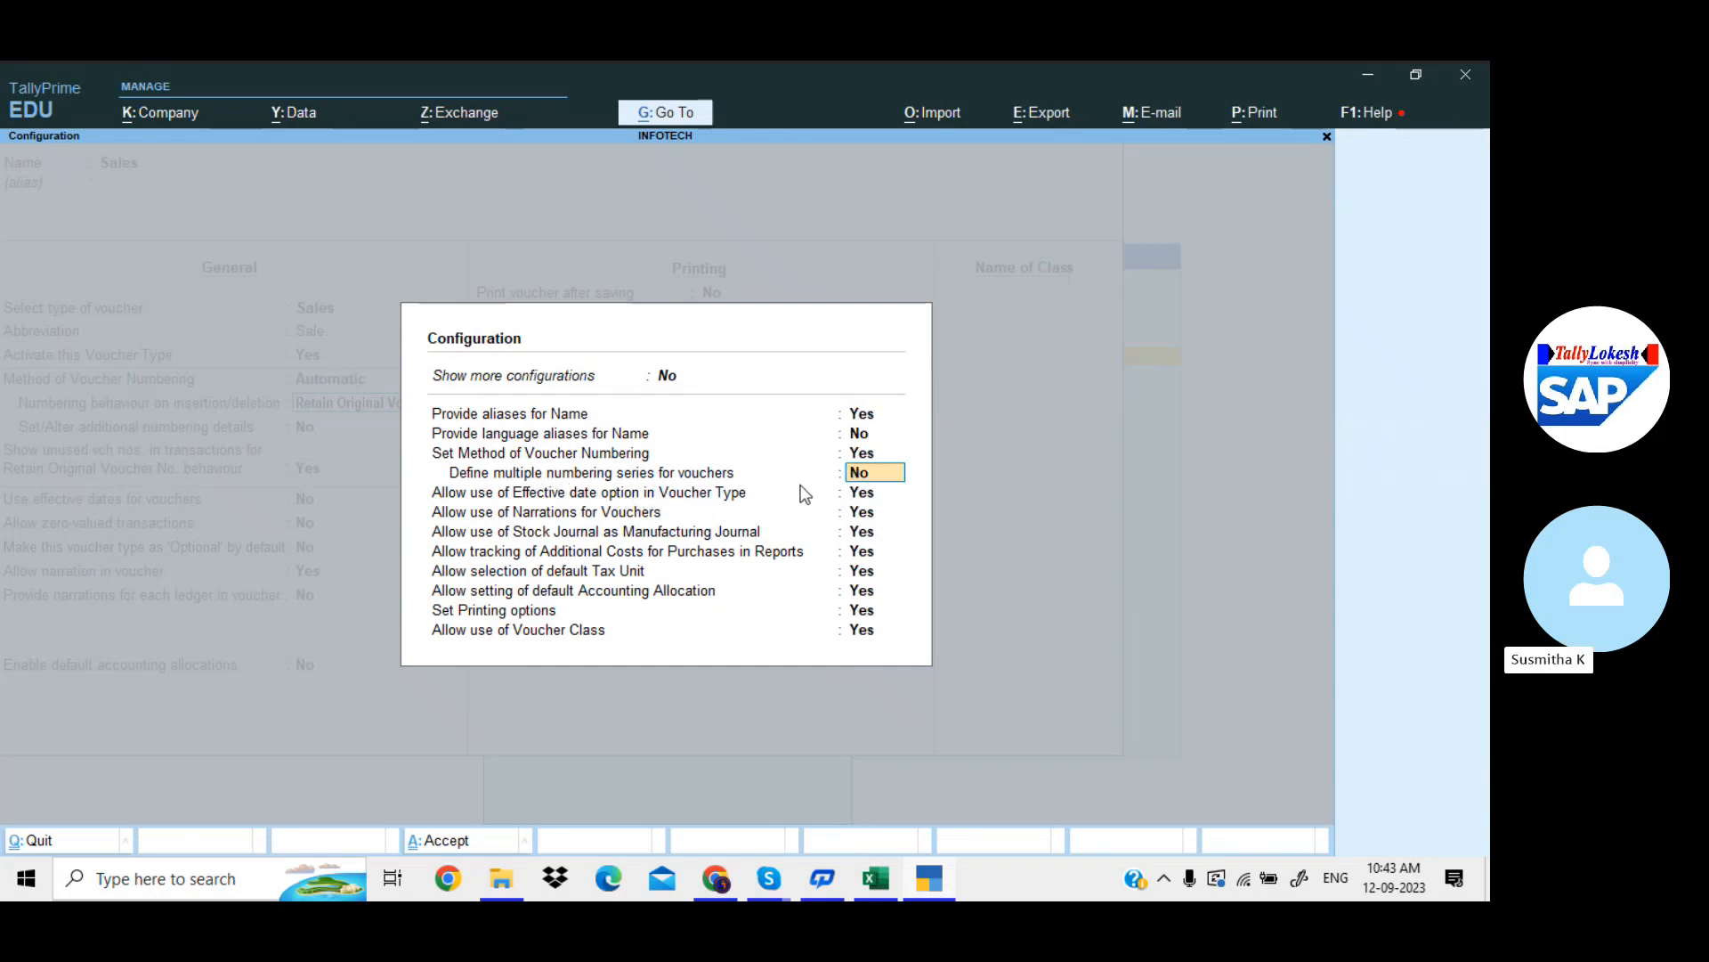
key(Return)
key(Return)
key(Return)
key(Return)
key(Return)
key(Return)
key(Return)
key(Return)
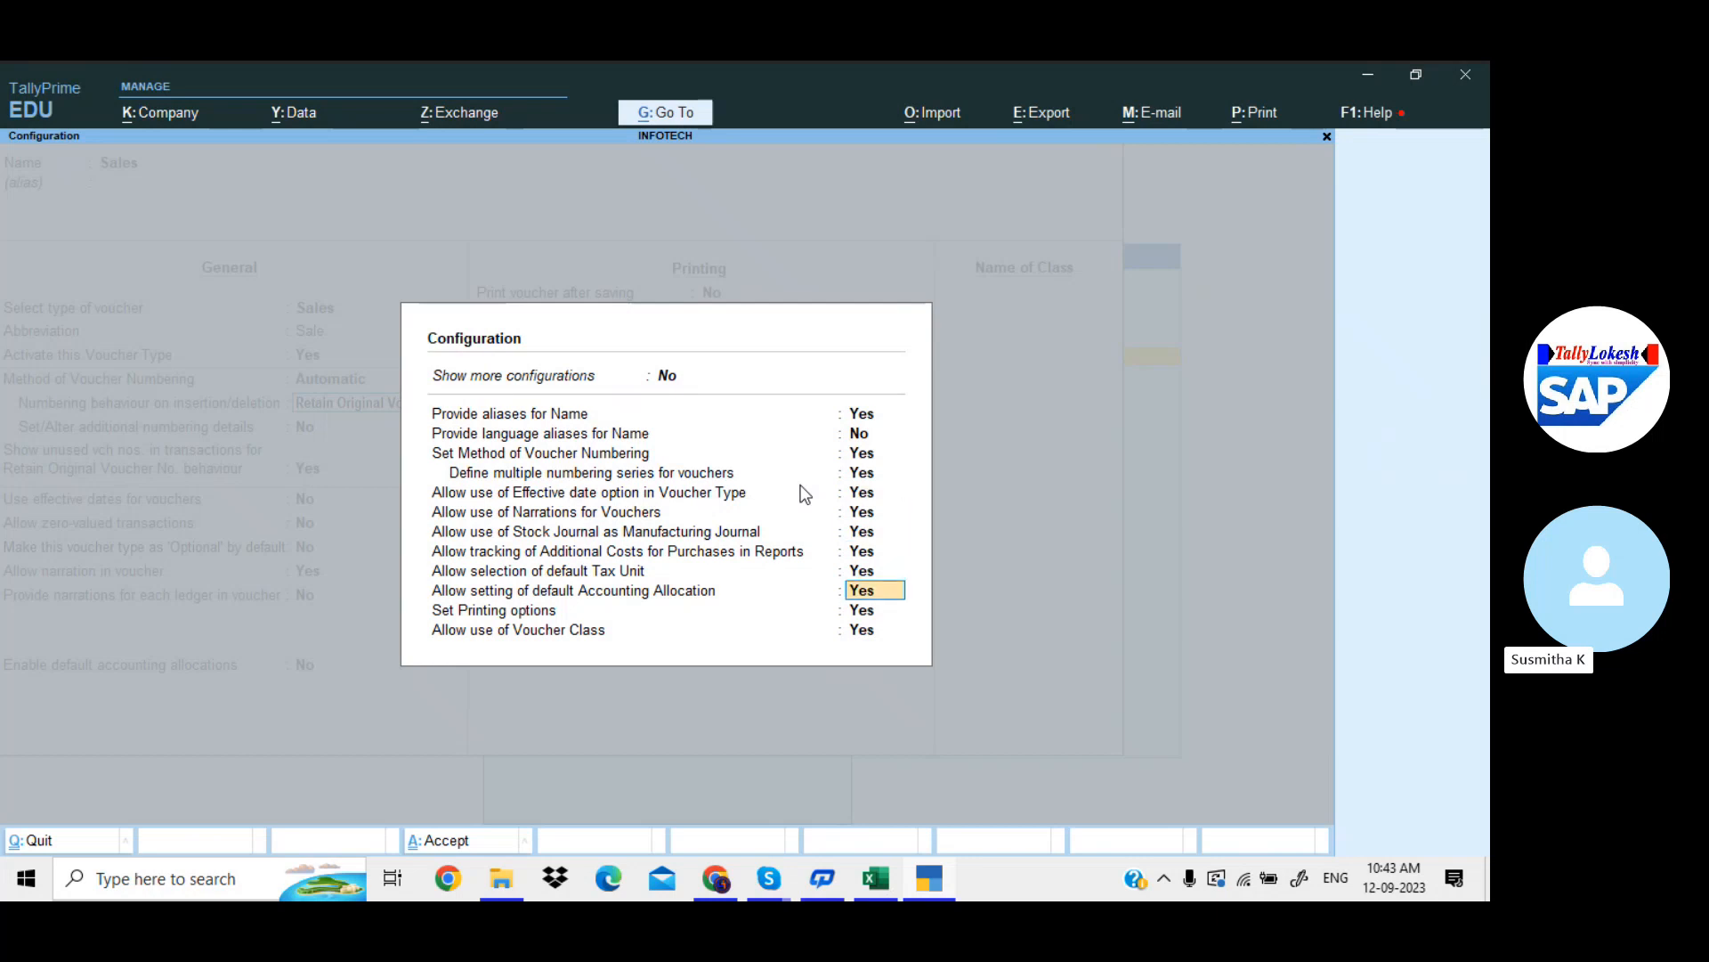
key(Return)
key(Return)
key(Return)
key(Return)
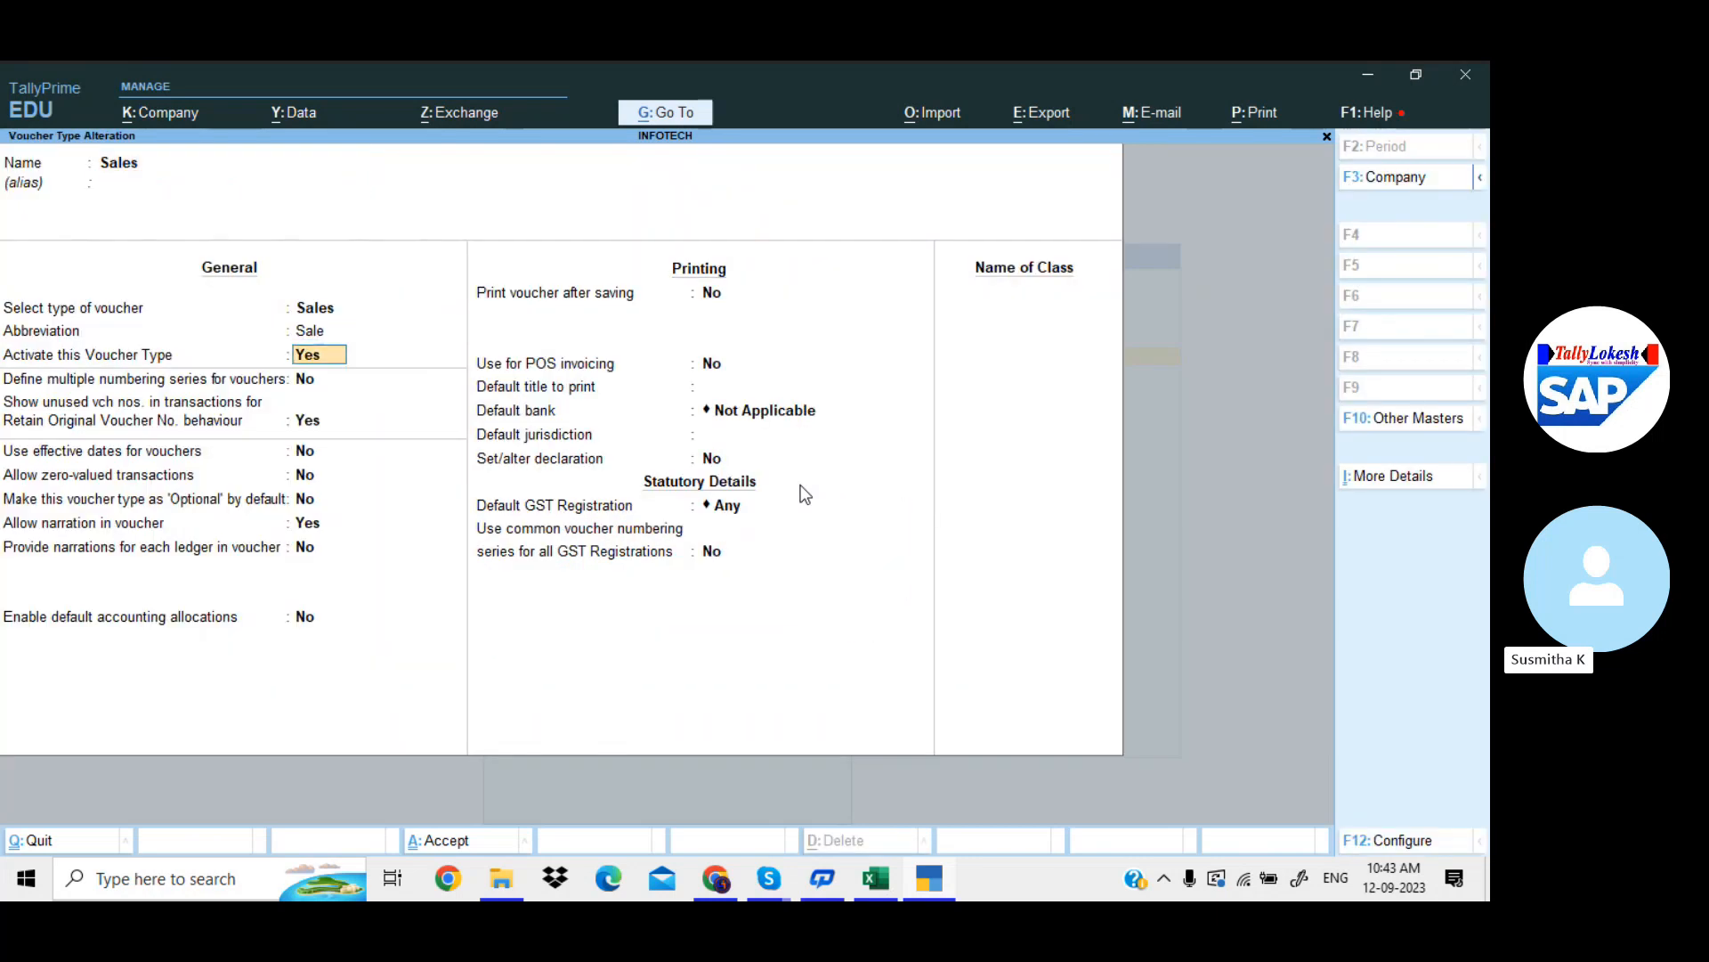
key(Return)
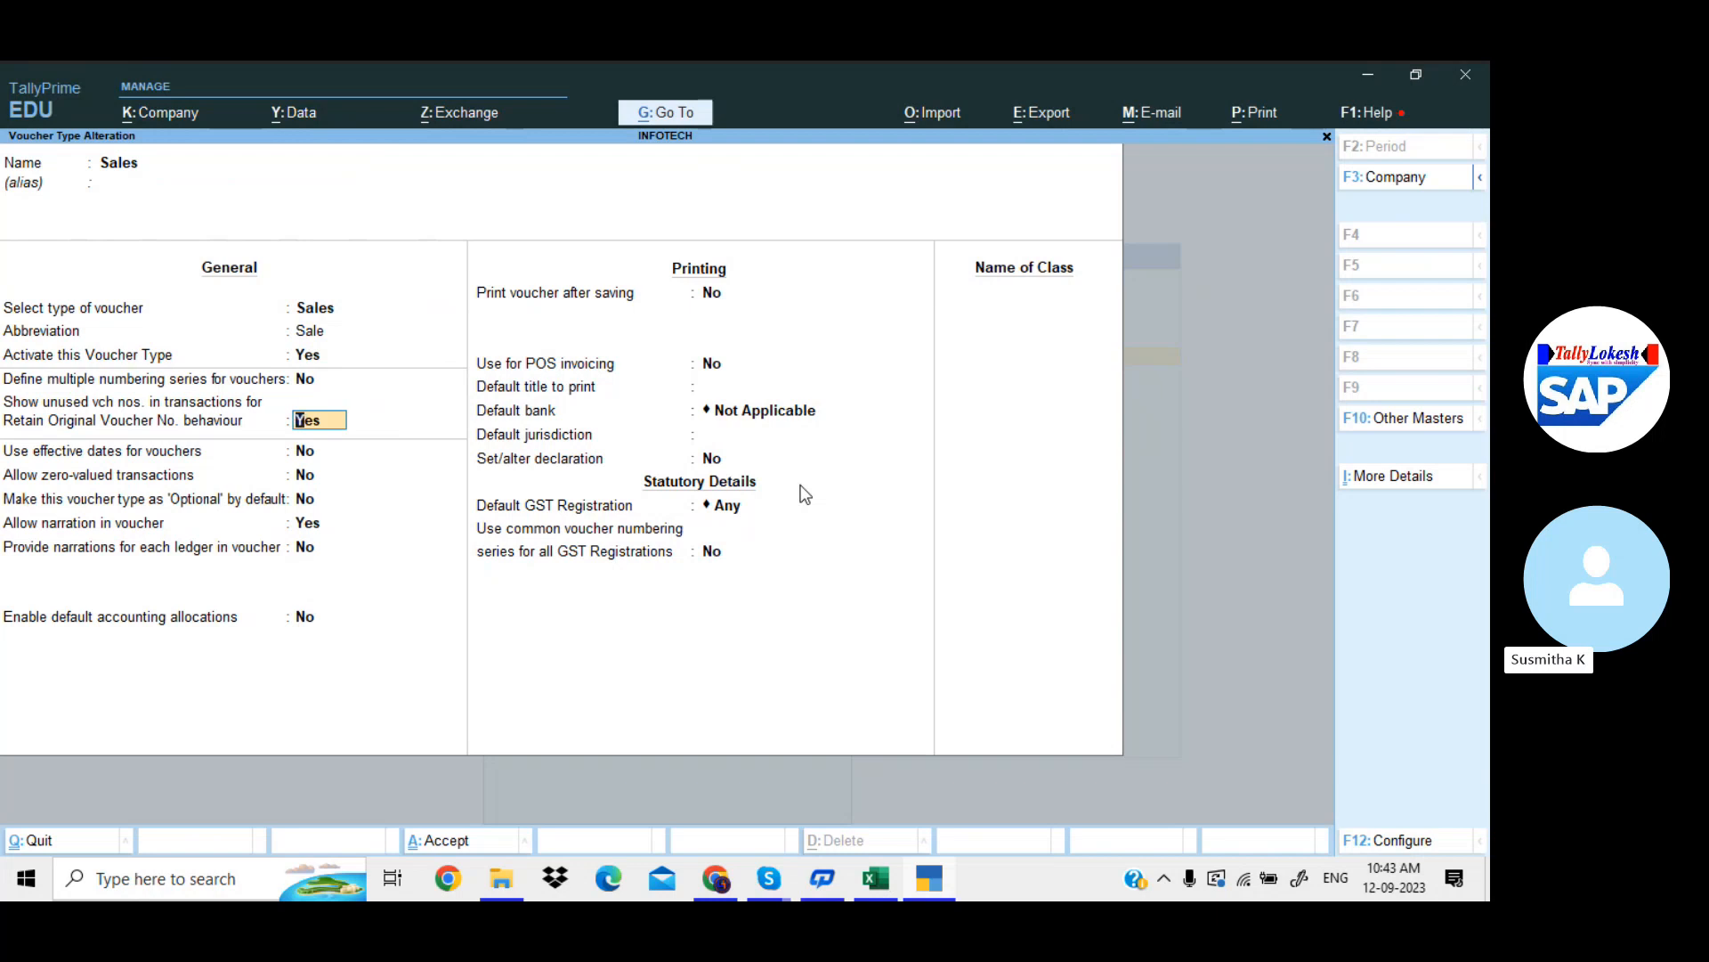
Set the Sales voucher type to define multiple numbering series and leave the list of series without creating one
key(Up)
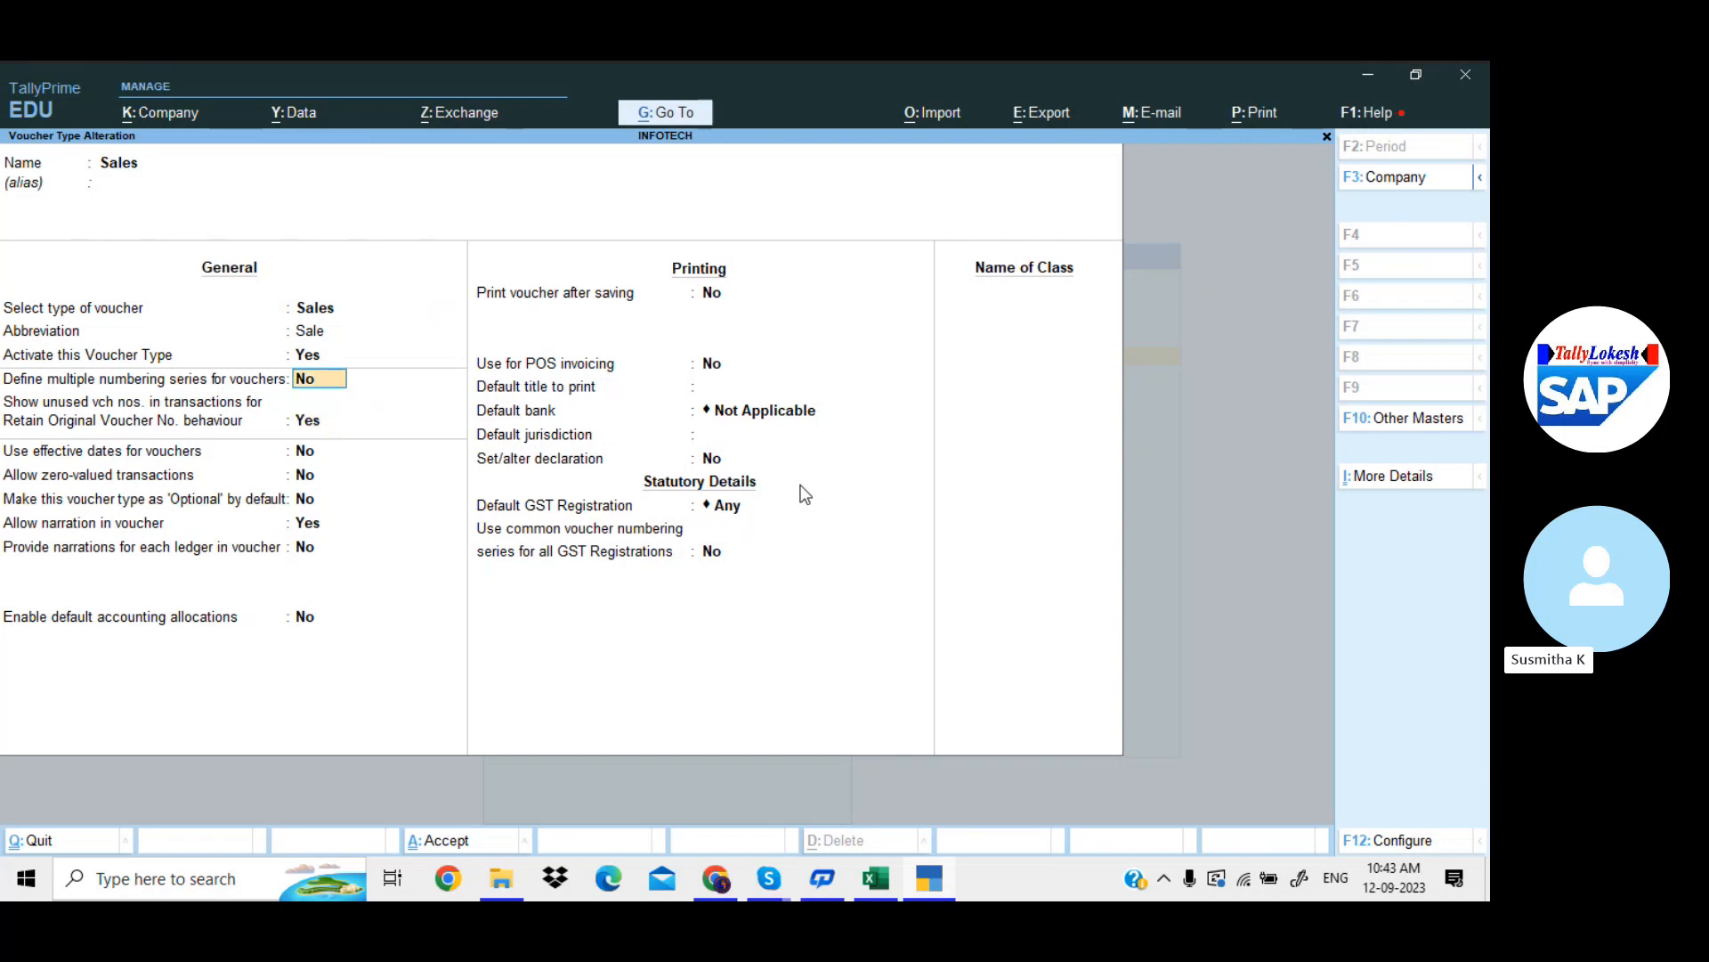
text(y)
key(Return)
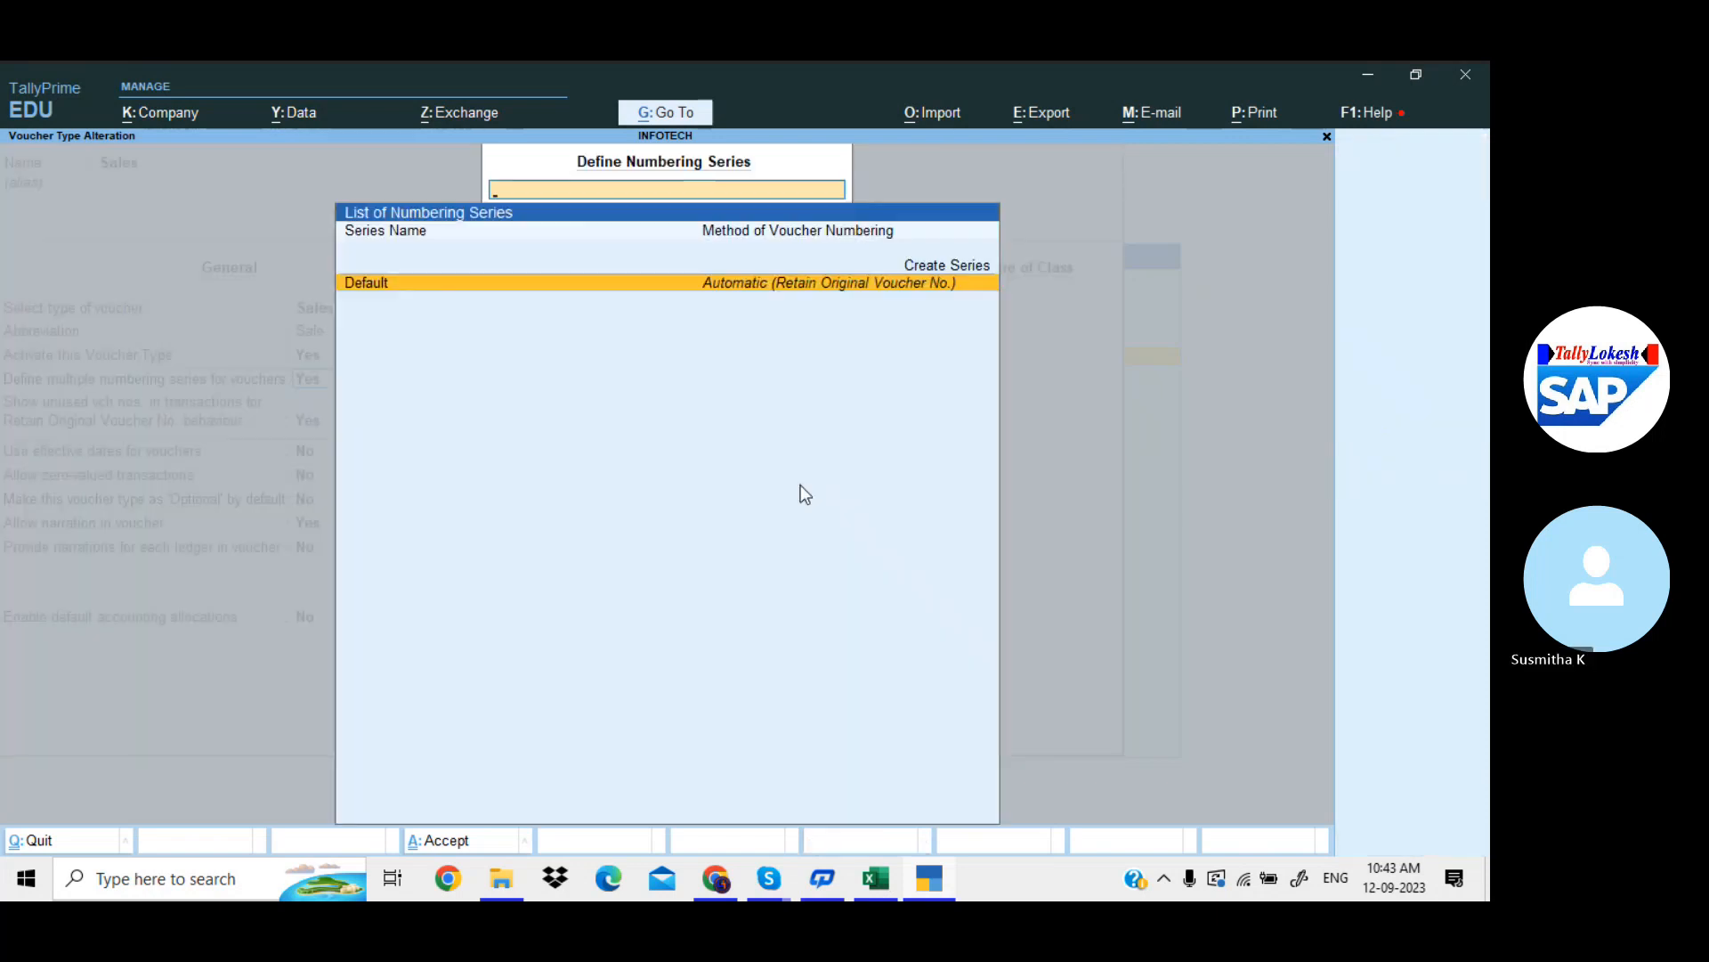
key(Return)
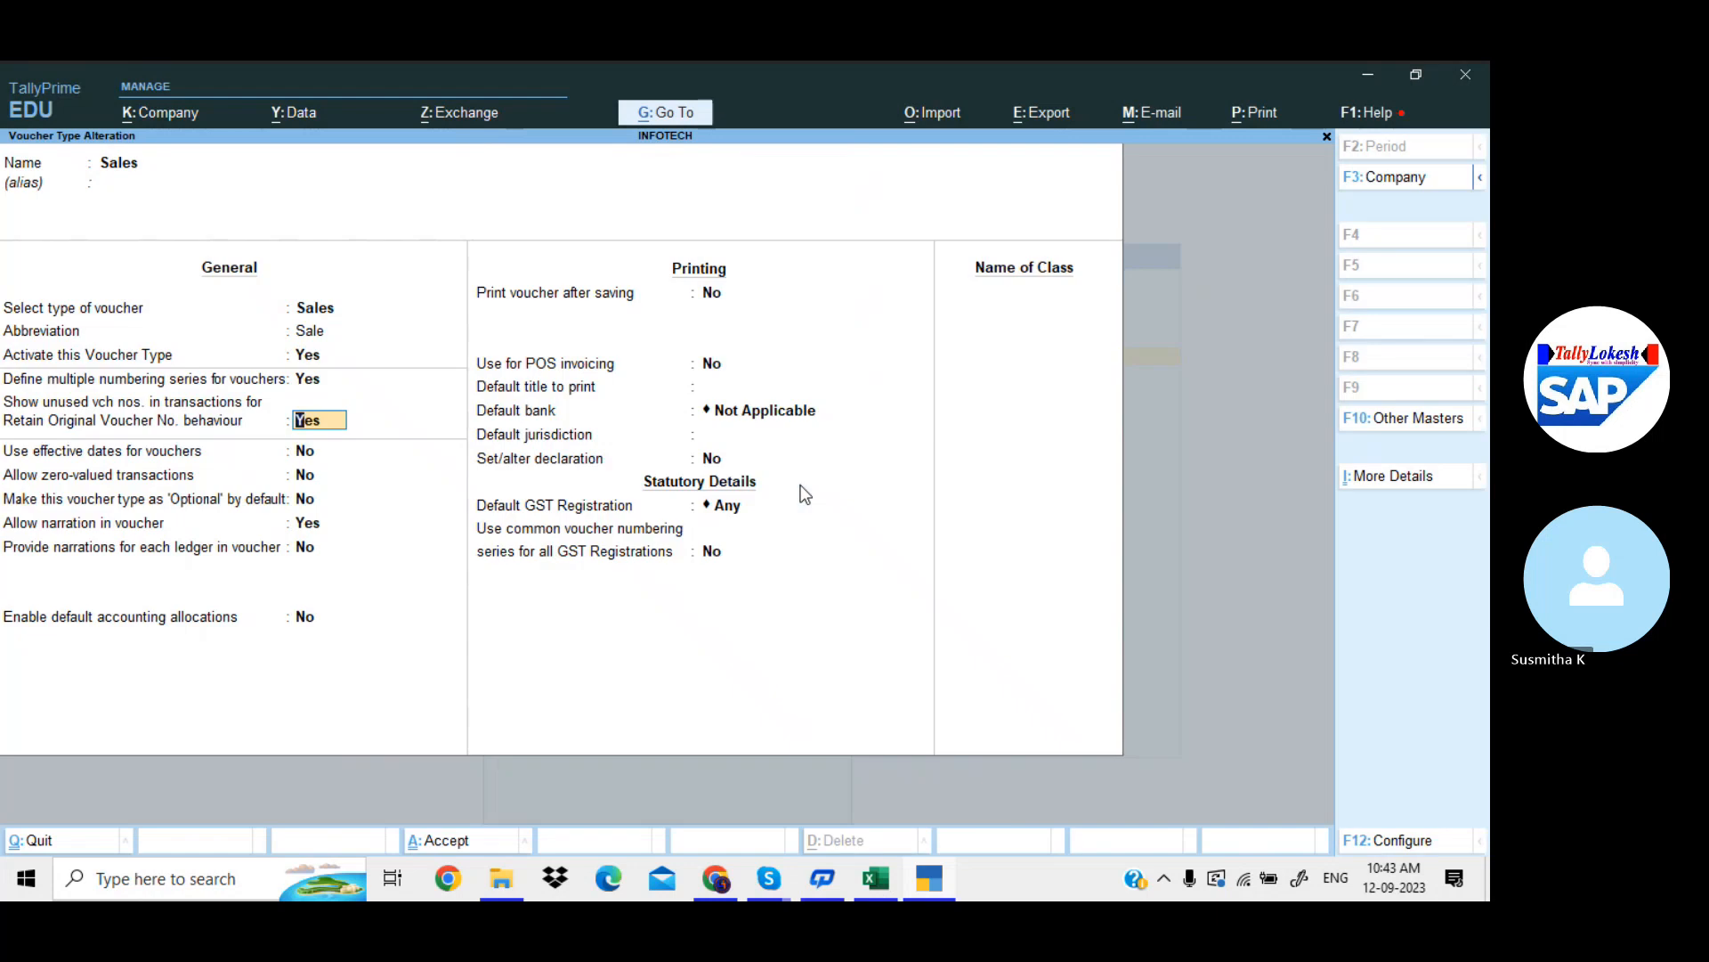
Configure voucher type masters not to define multiple numbering series for vouchers, keeping the other configuration options
click(1417, 842)
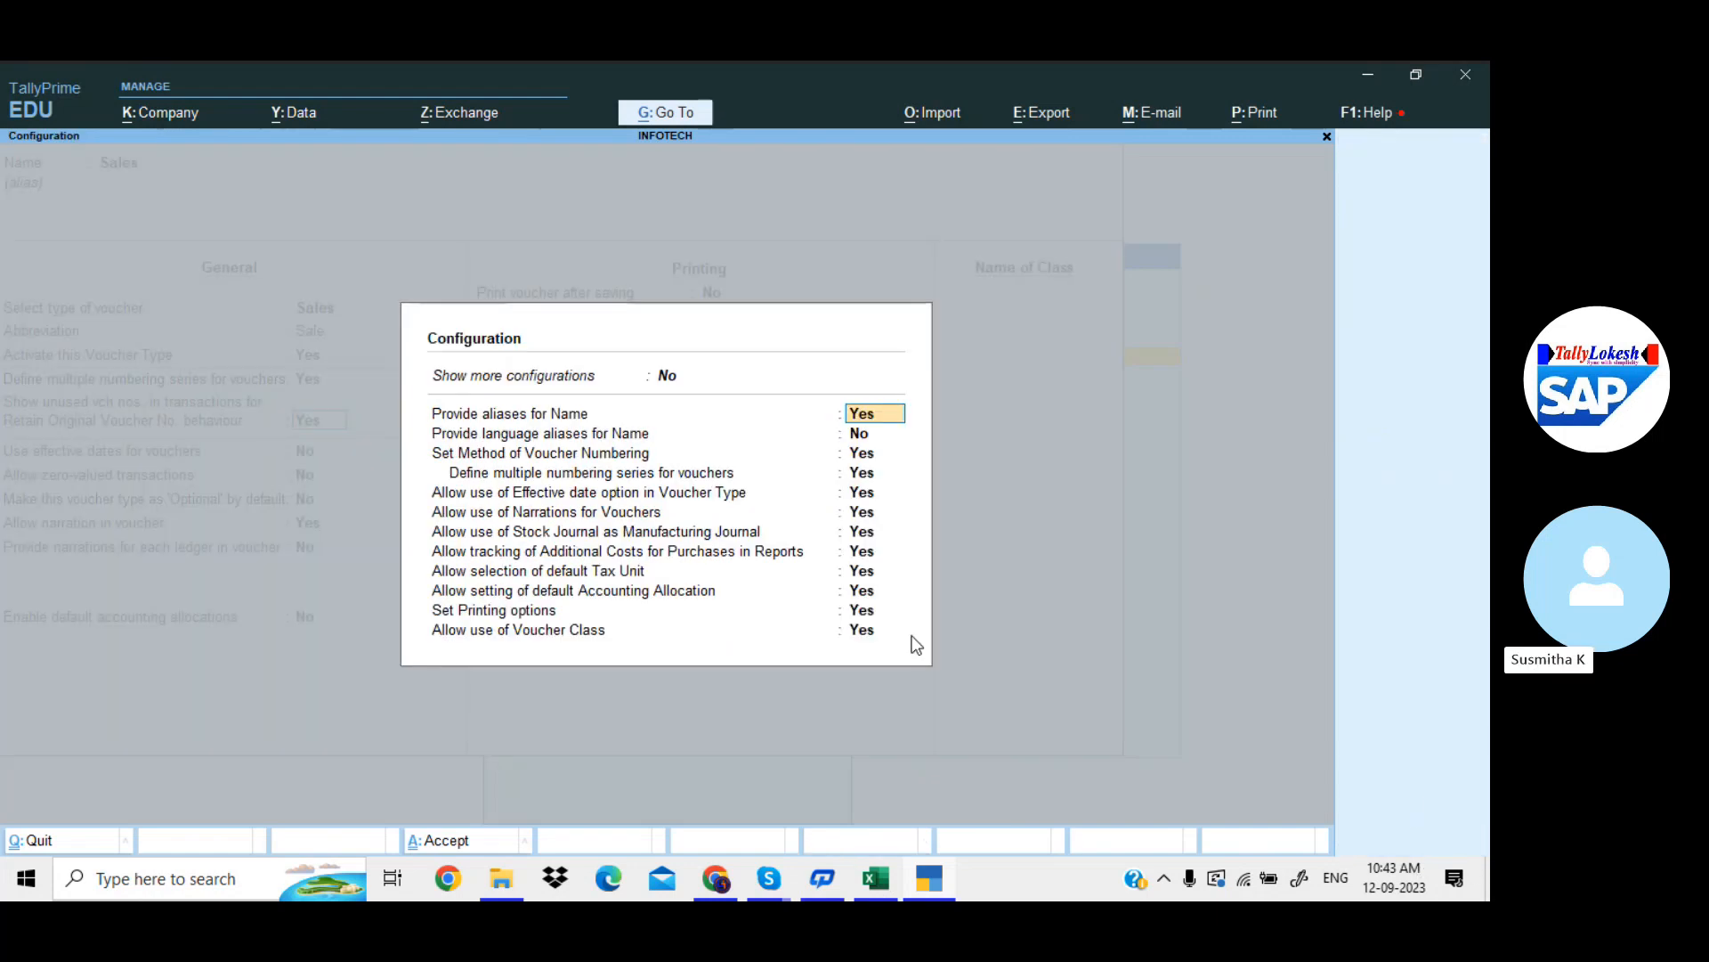
click(856, 476)
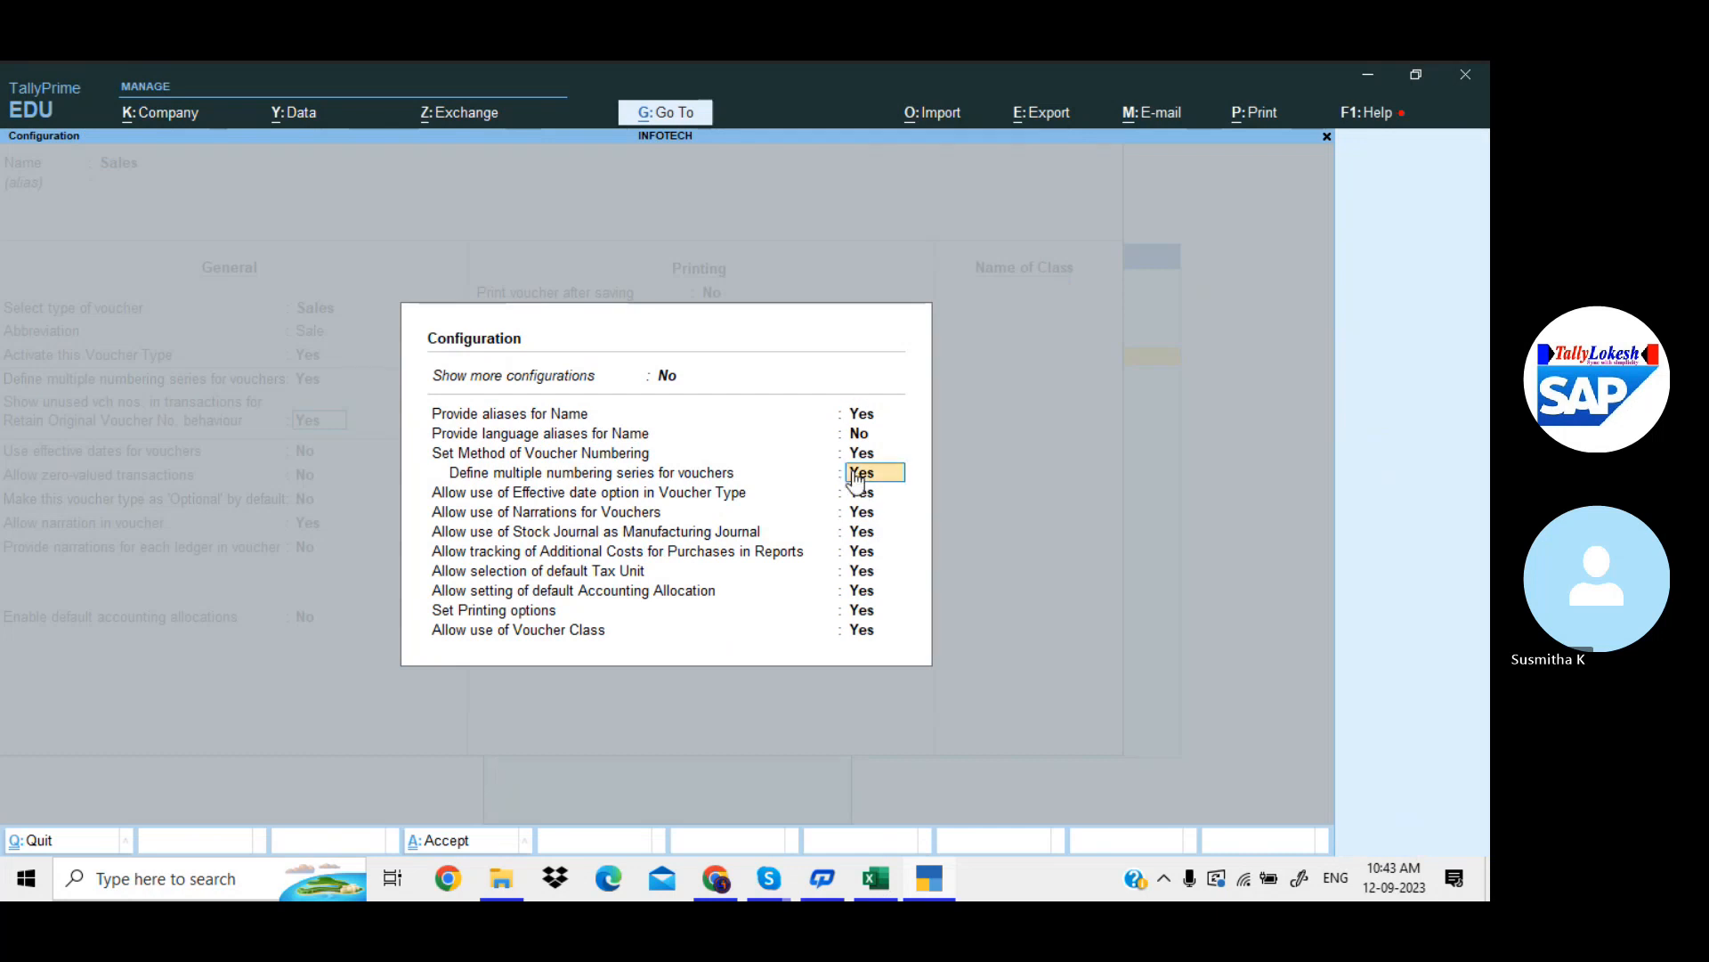
key(n)
key(Return)
key(Return)
key(Return)
key(Return)
key(Return)
key(Return)
key(Return)
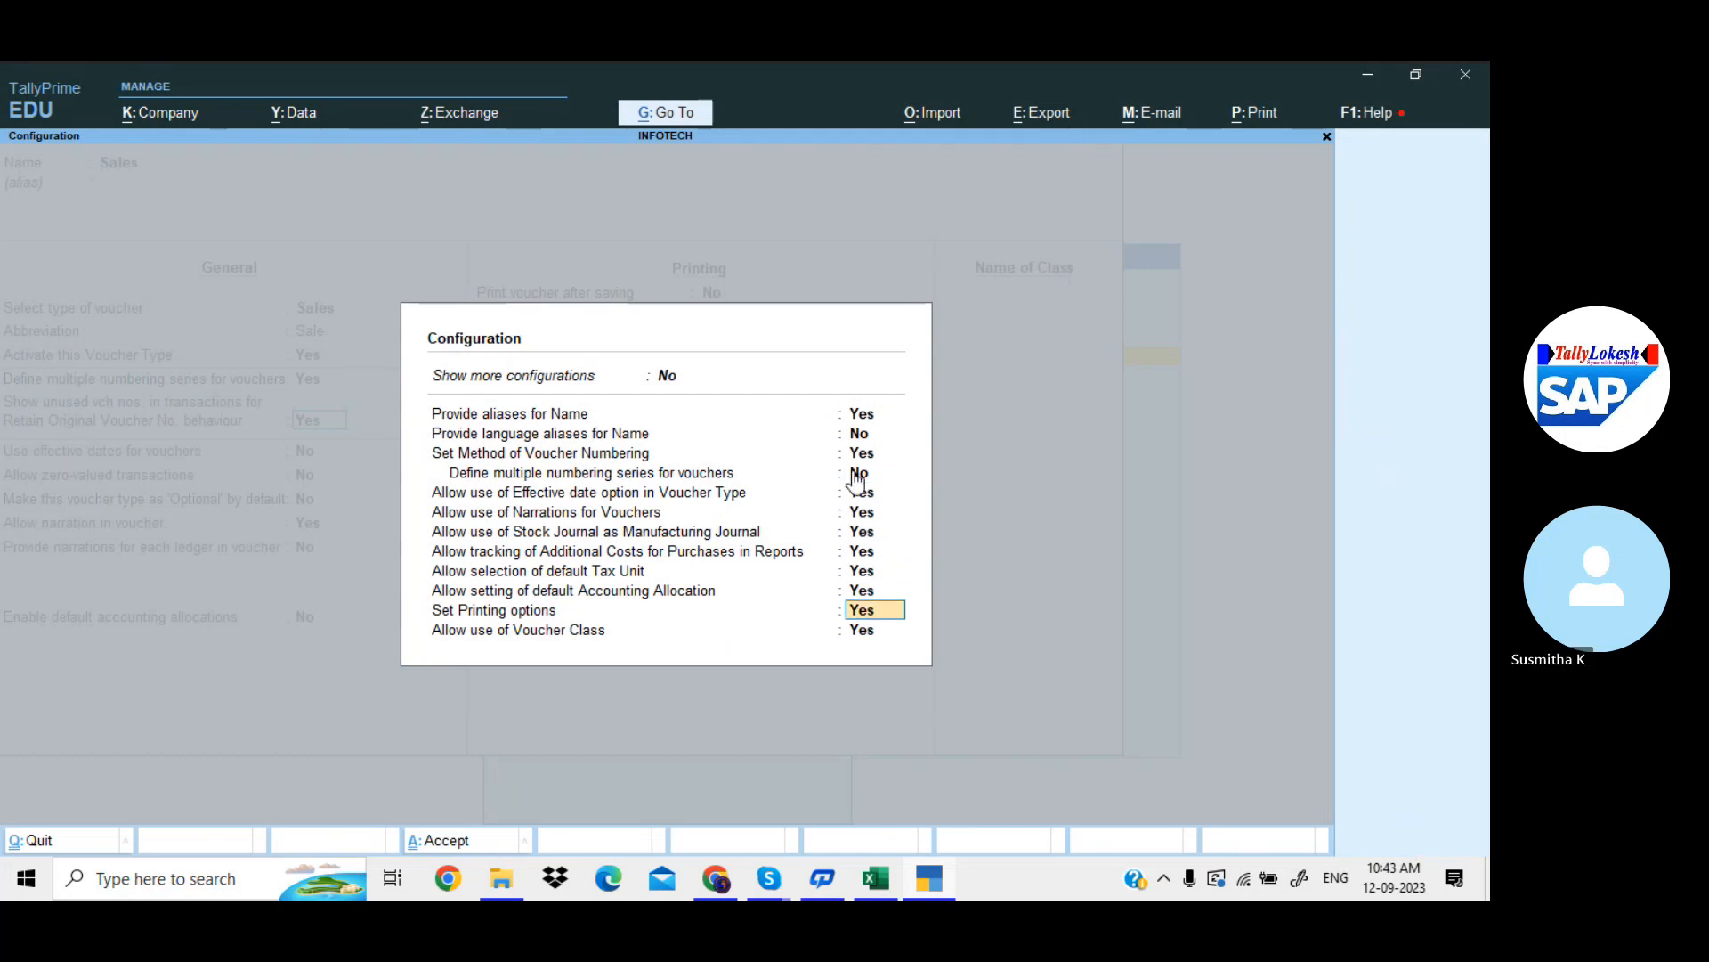
key(Return)
key(Return)
Keep Automatic numbering with Retain Original Voucher No. and open the Sales voucher type's additional numbering details
key(Return)
key(Return)
key(Return)
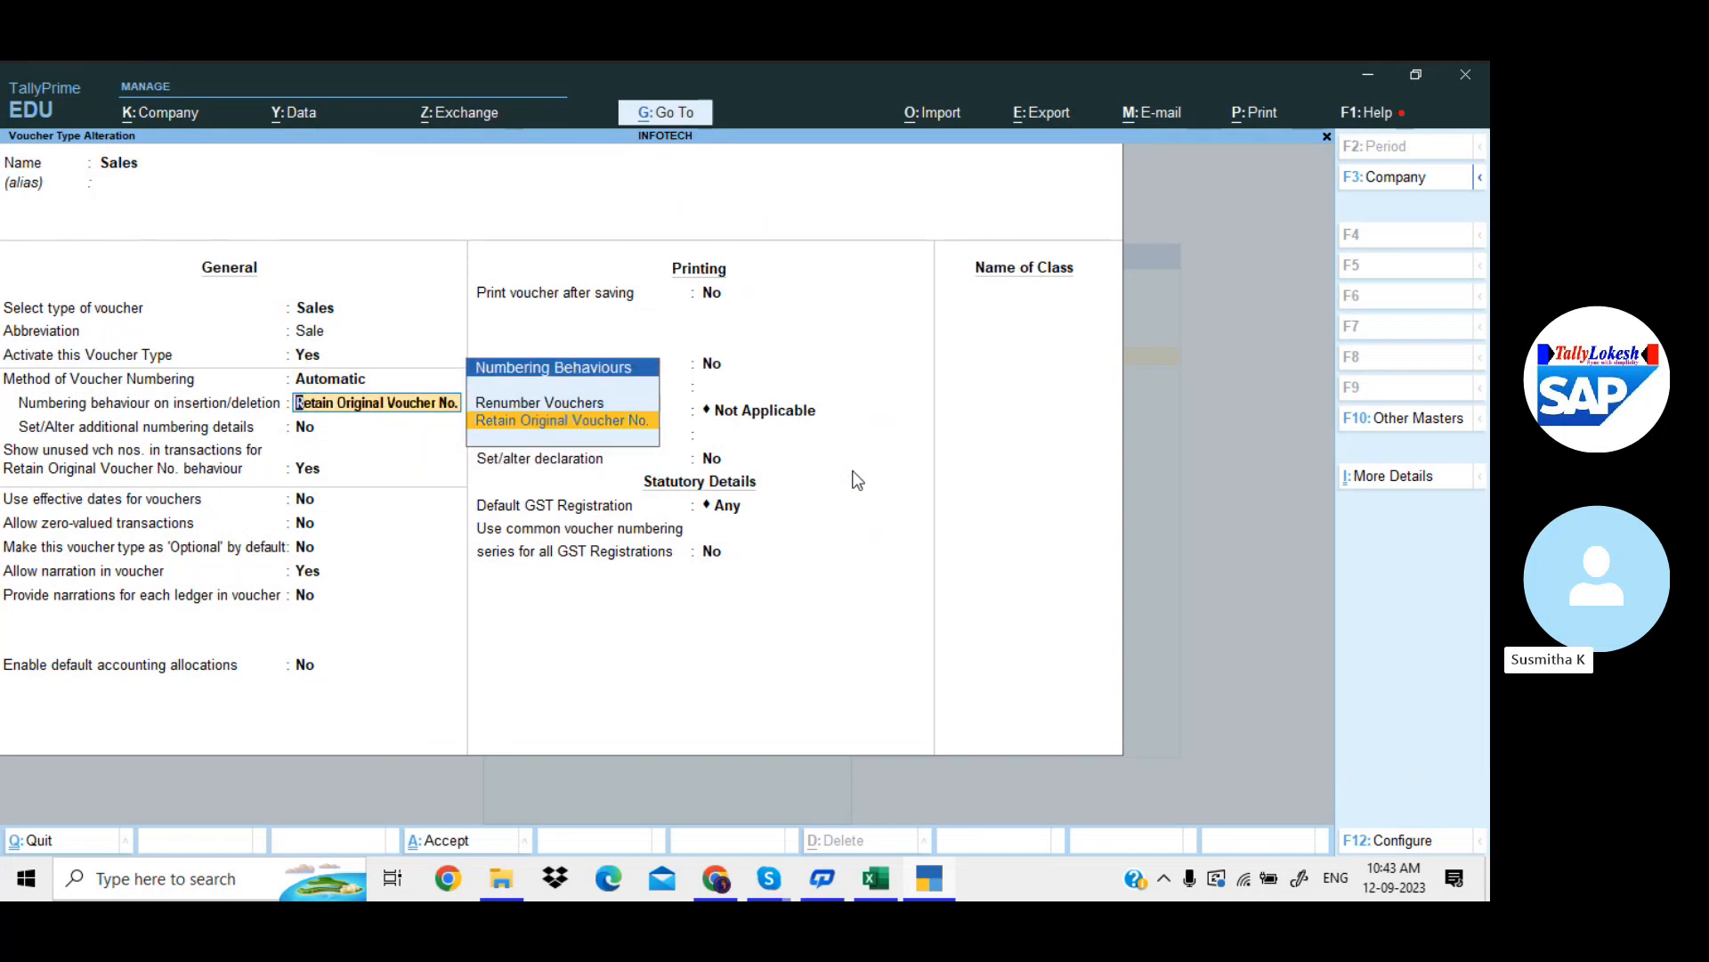
key(Return)
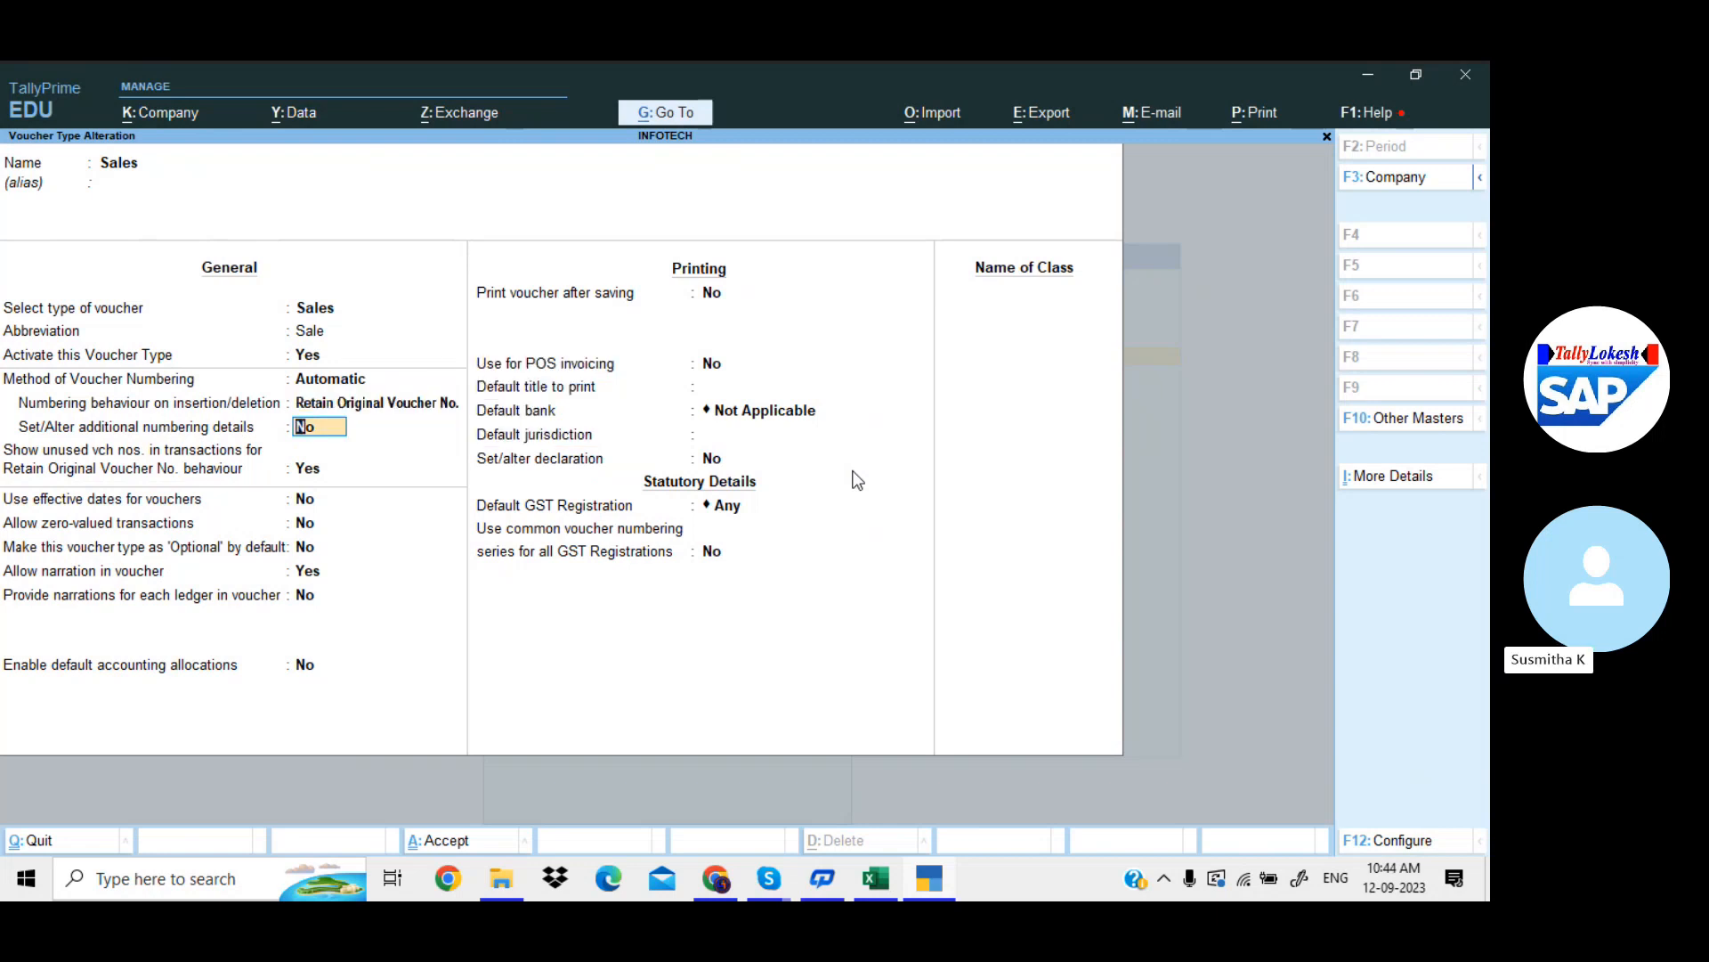
text(Y)
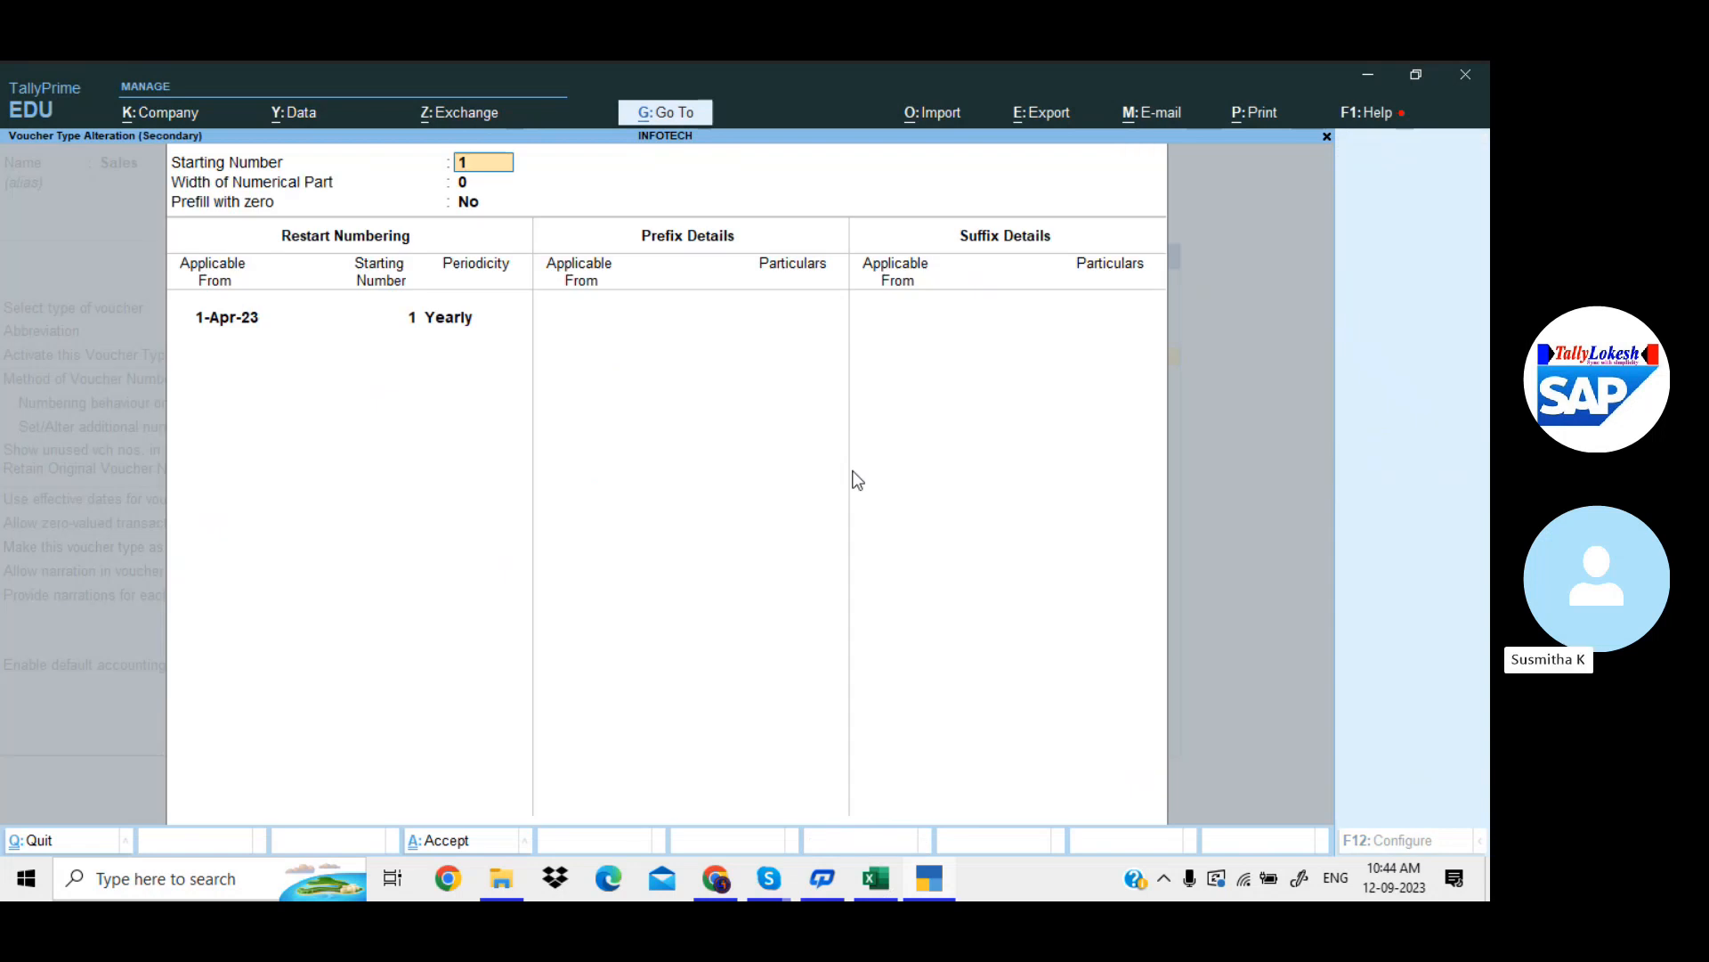
key(Escape)
key(y)
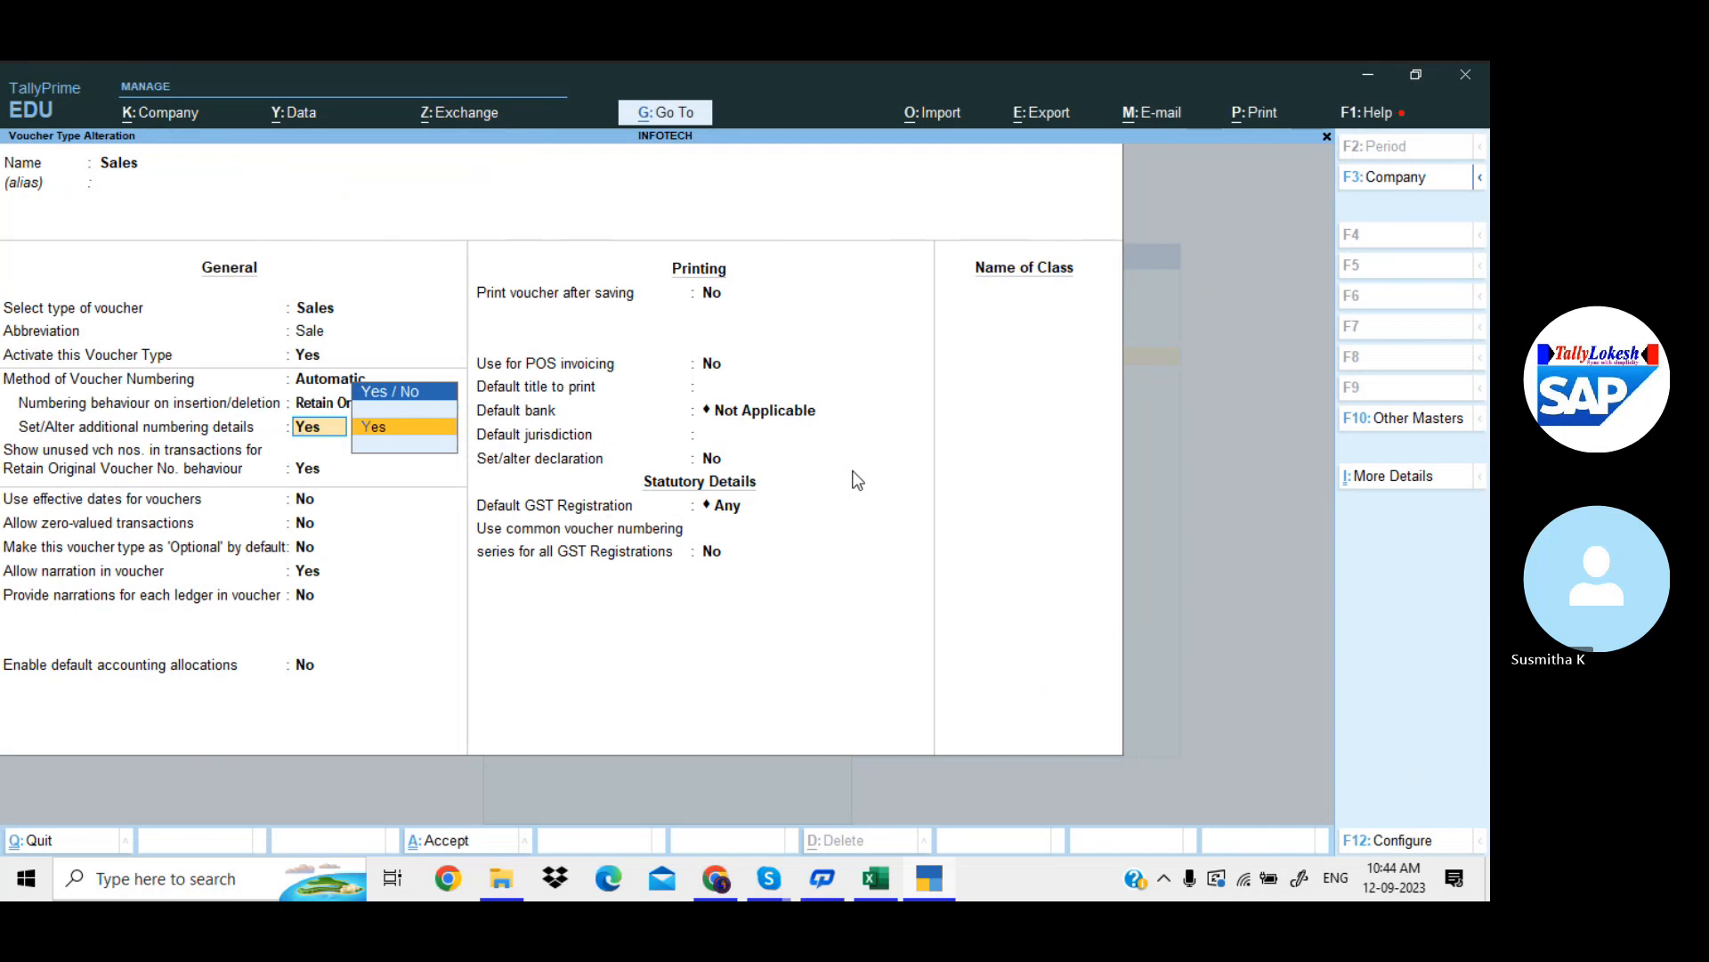
key(BackSpace)
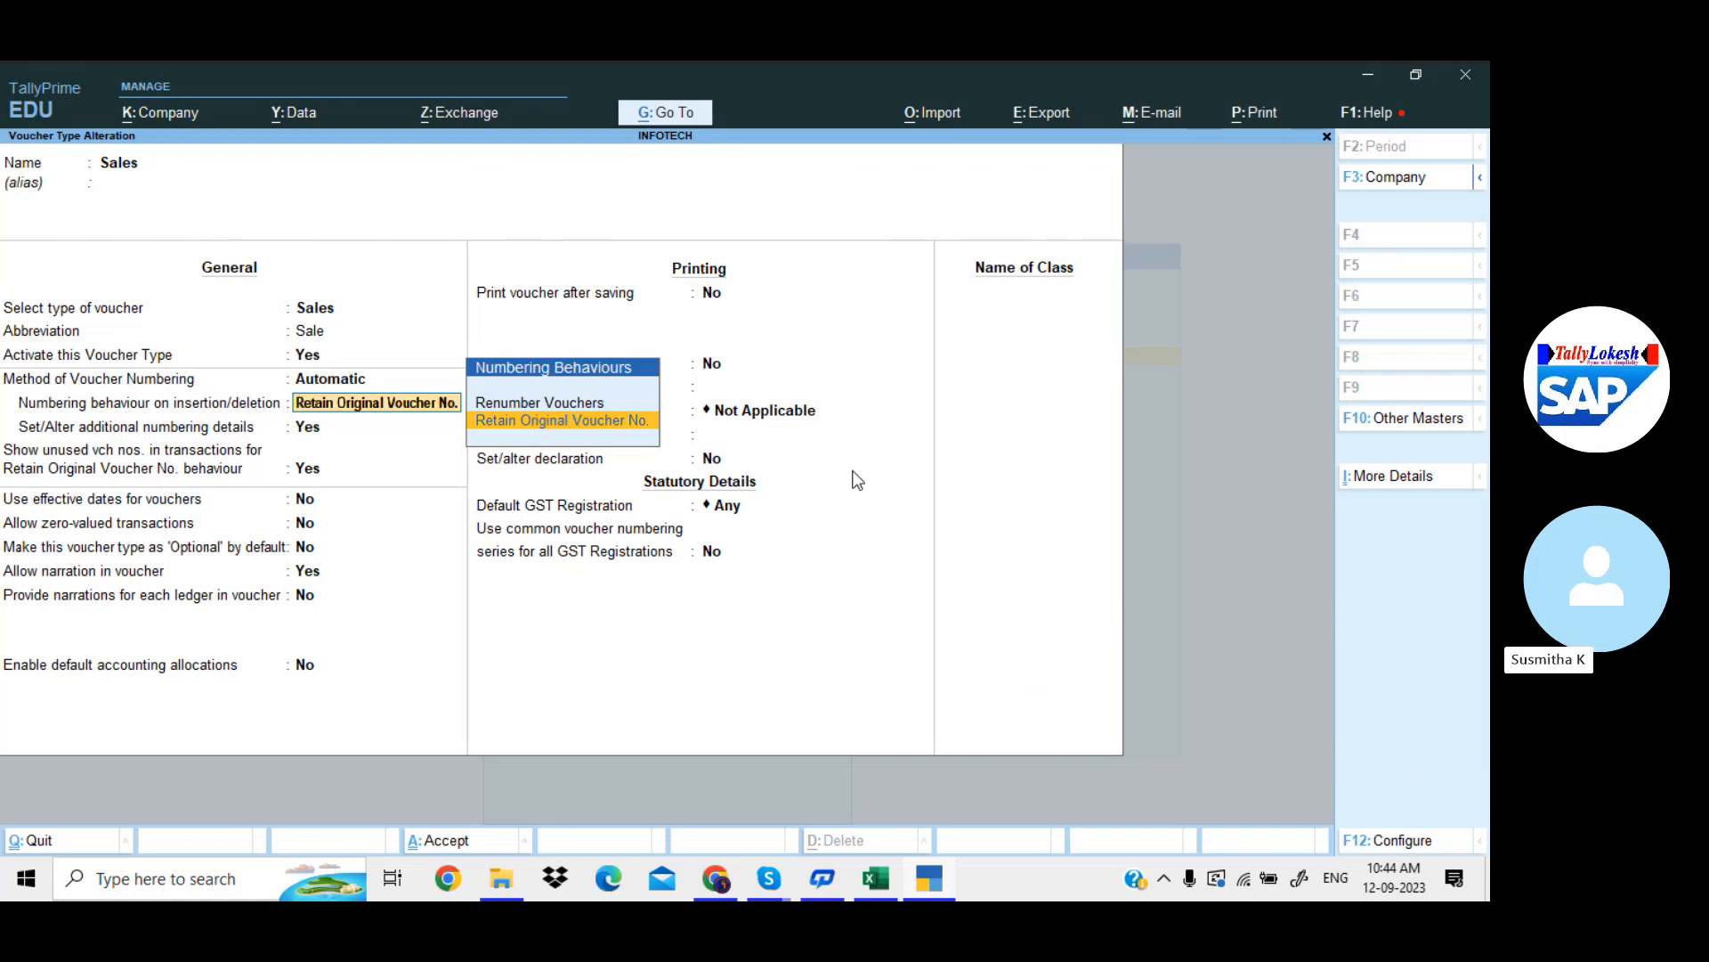
key(Return)
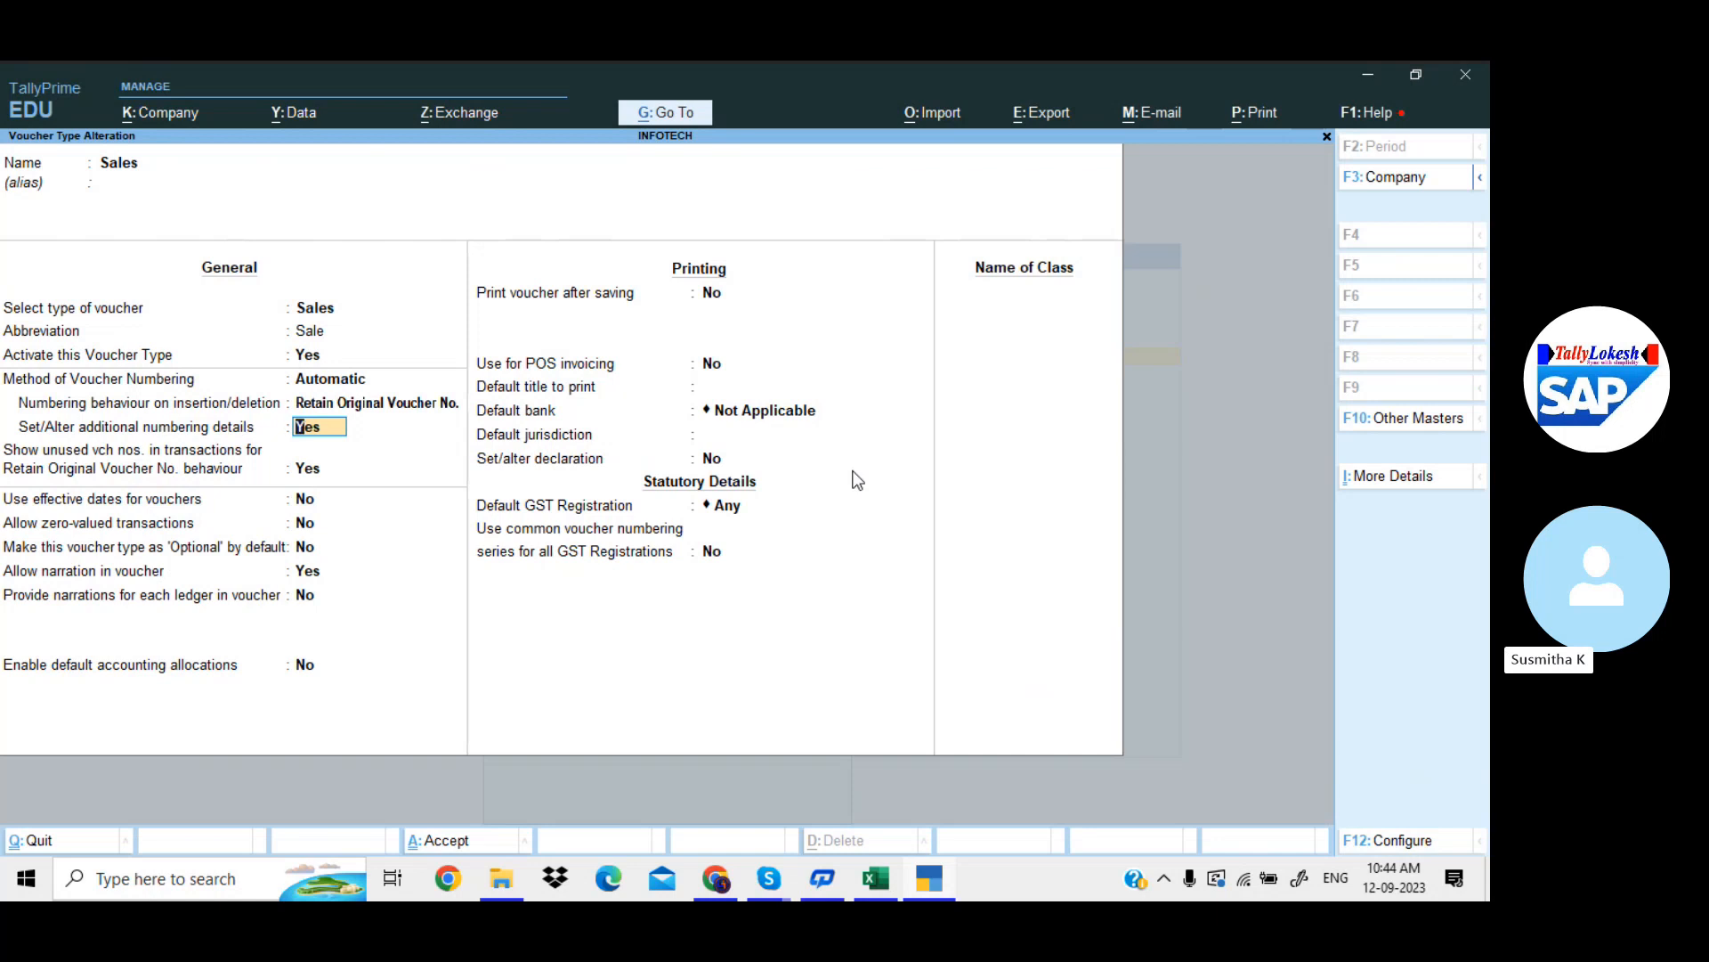
key(Return)
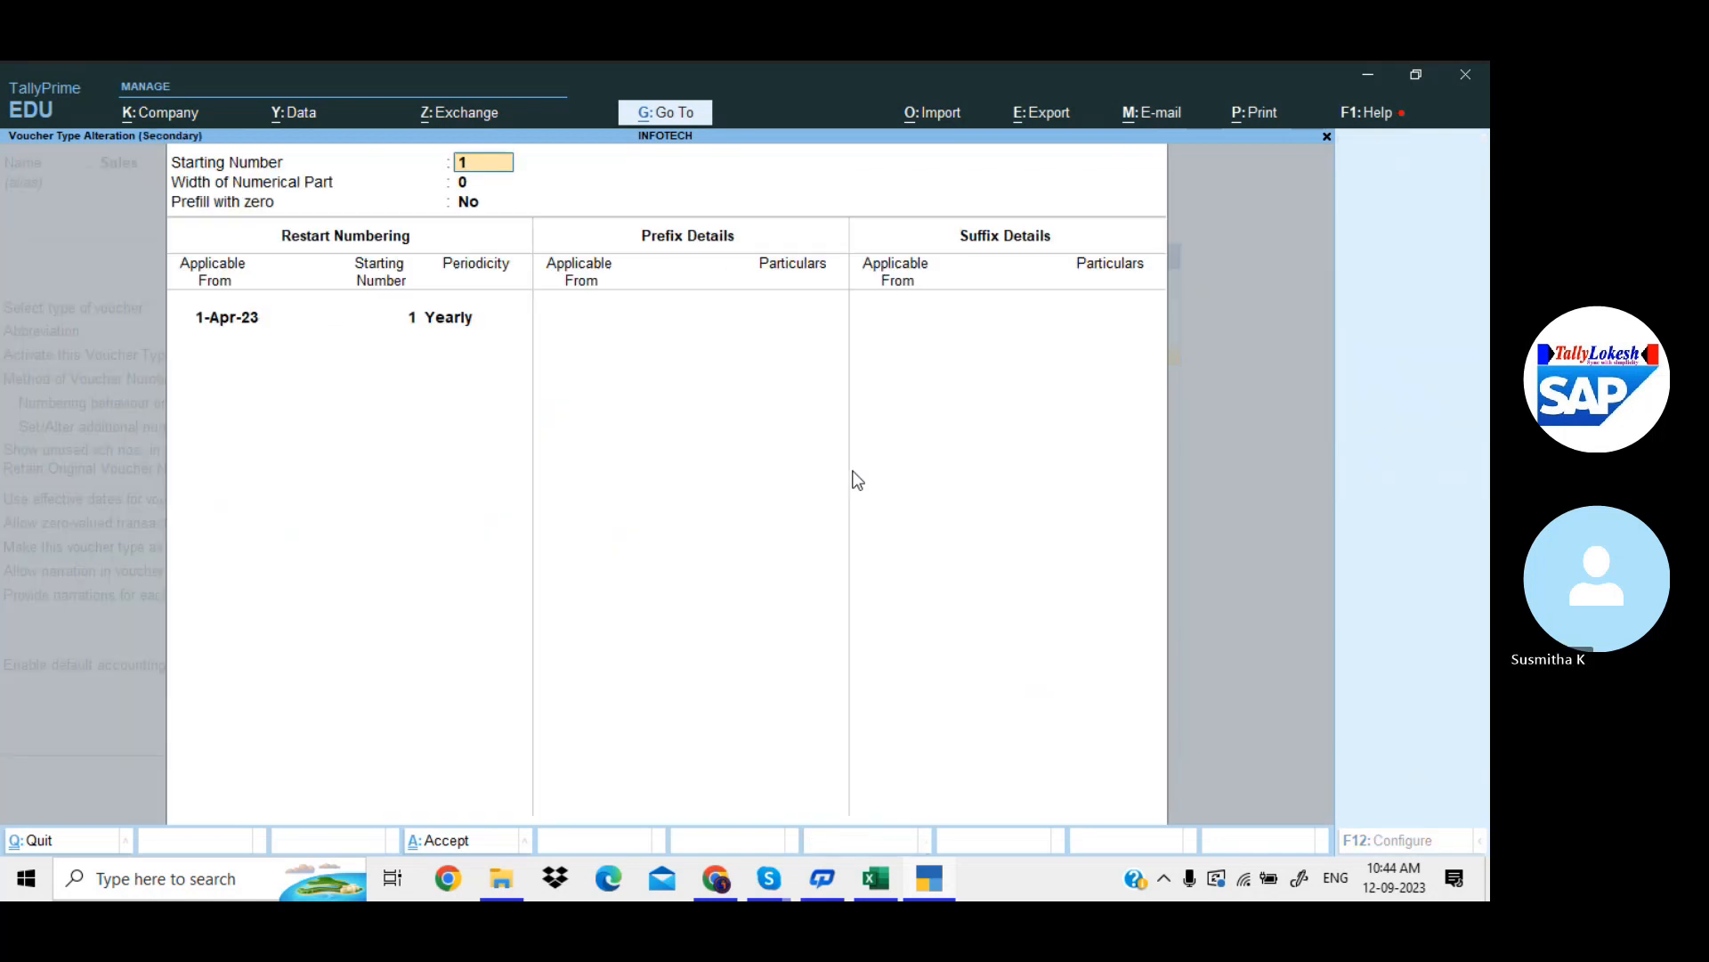
Keep starting number 1, set the numerical width to 3 with zero prefill, and keep yearly restart from 1-Apr-23
key(Return)
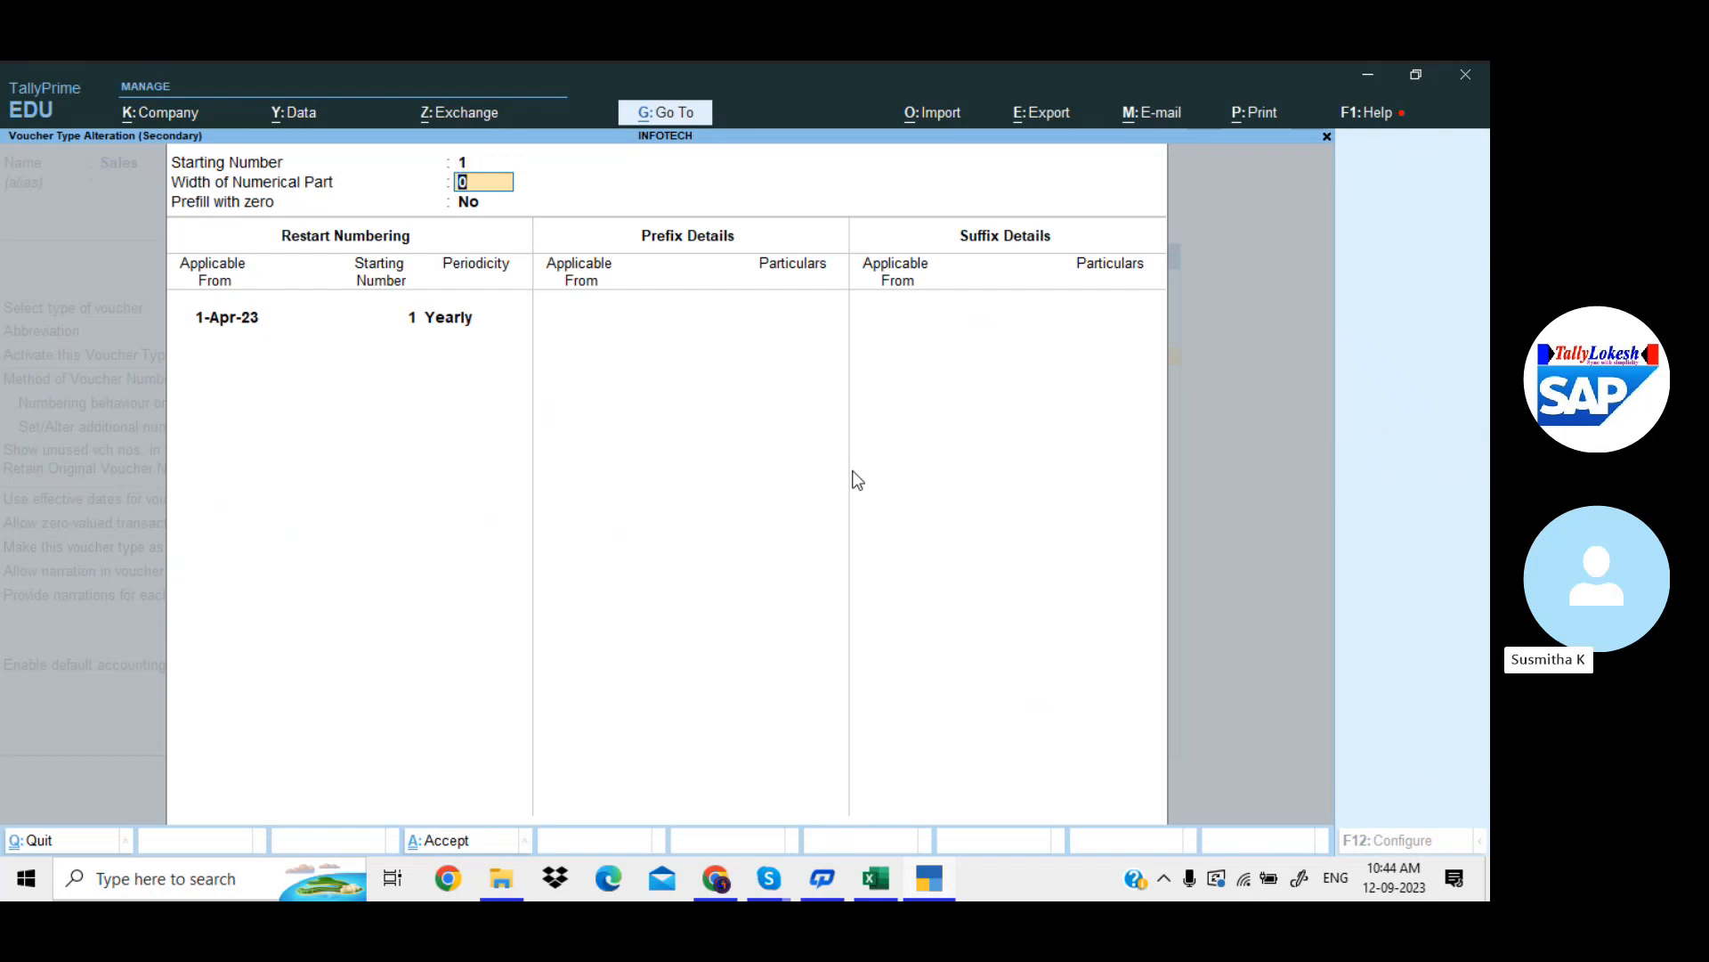
key(Return)
text(Y)
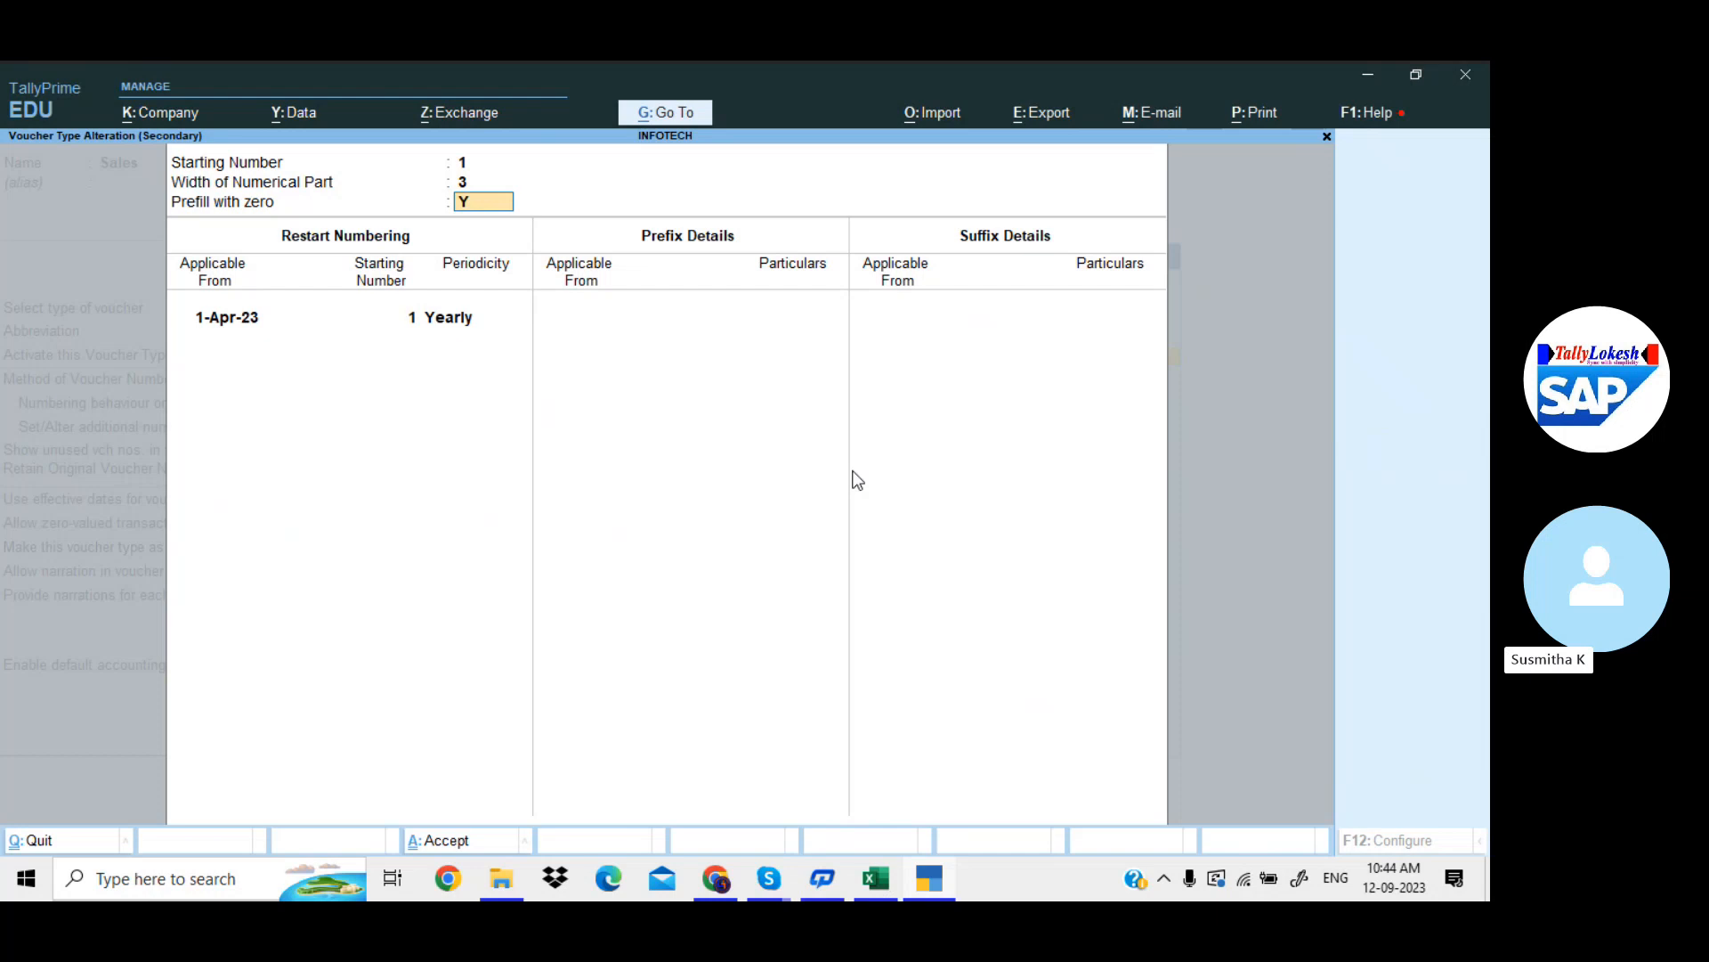
key(Return)
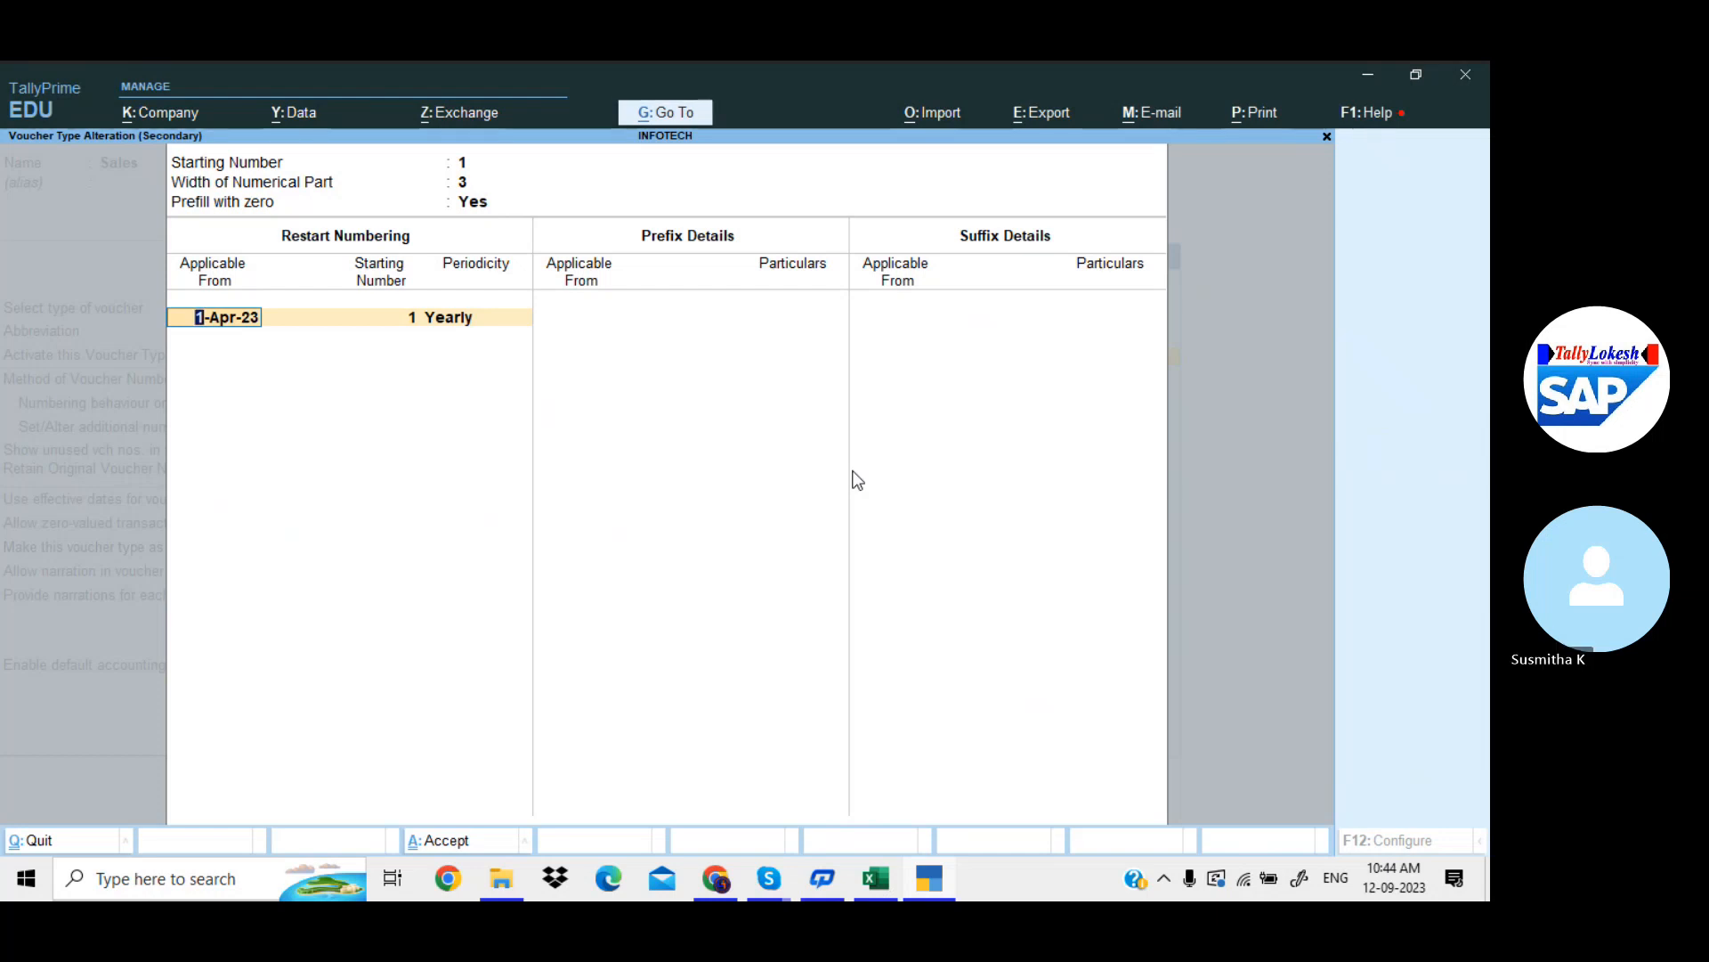
key(Return)
key(Return)
key(Return)
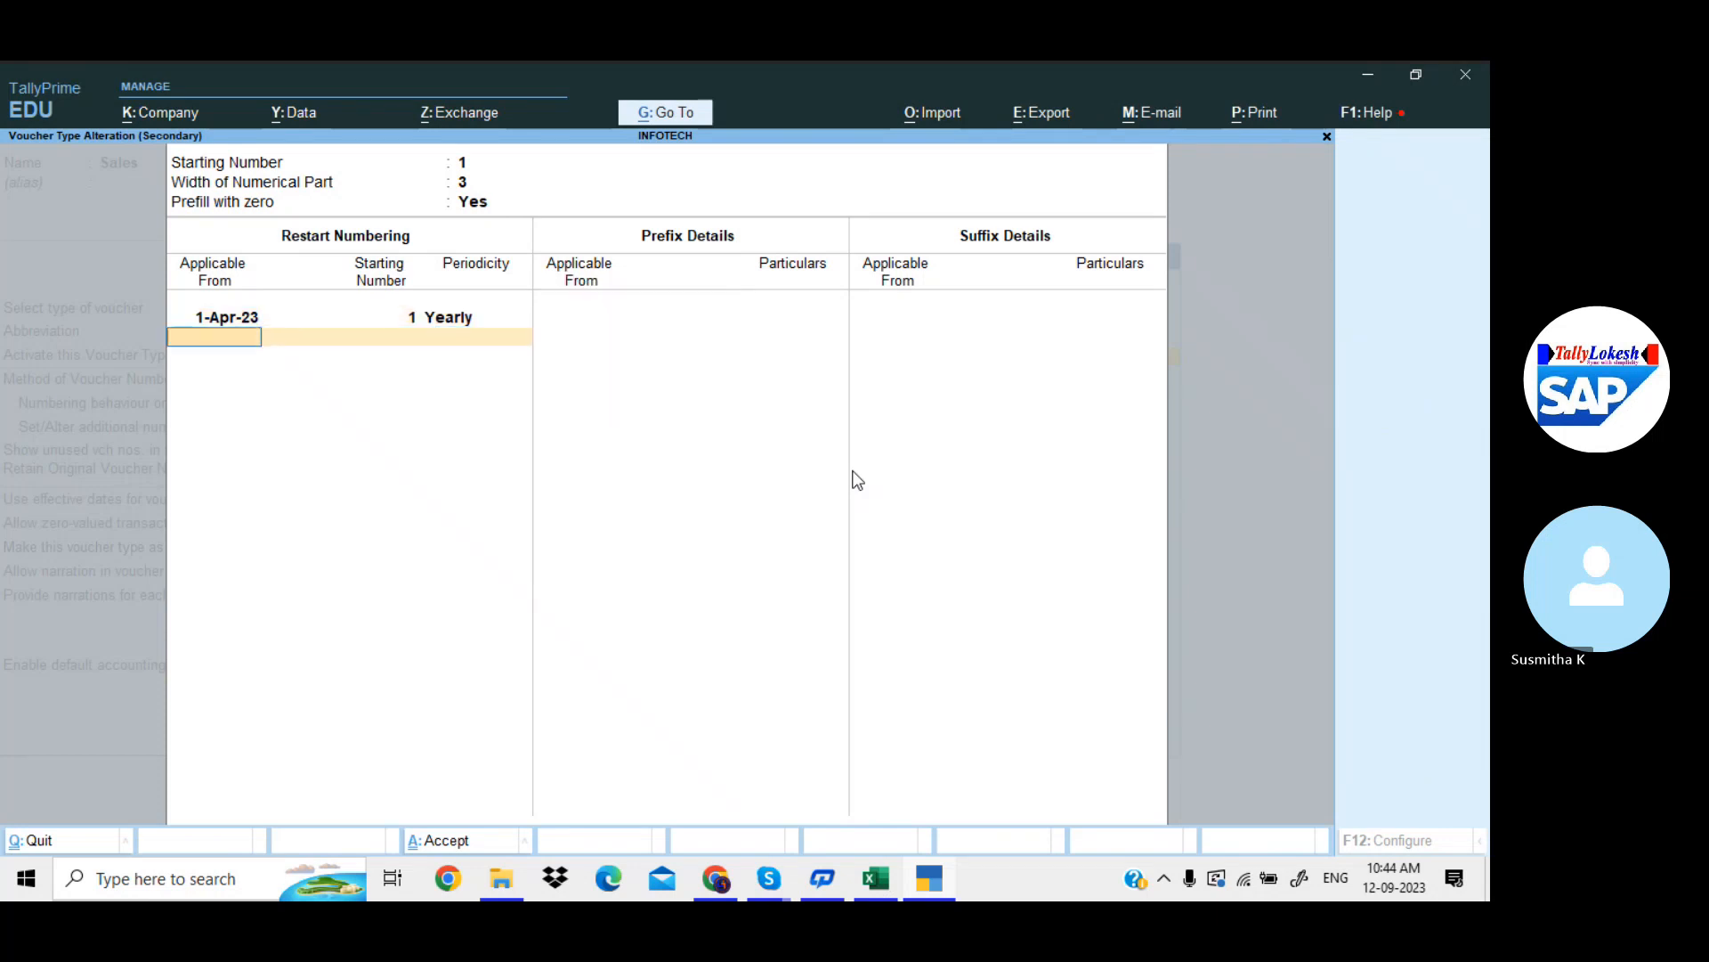
key(Return)
Add the voucher number prefix IF\ applicable from 1-Apr-23
text(1)
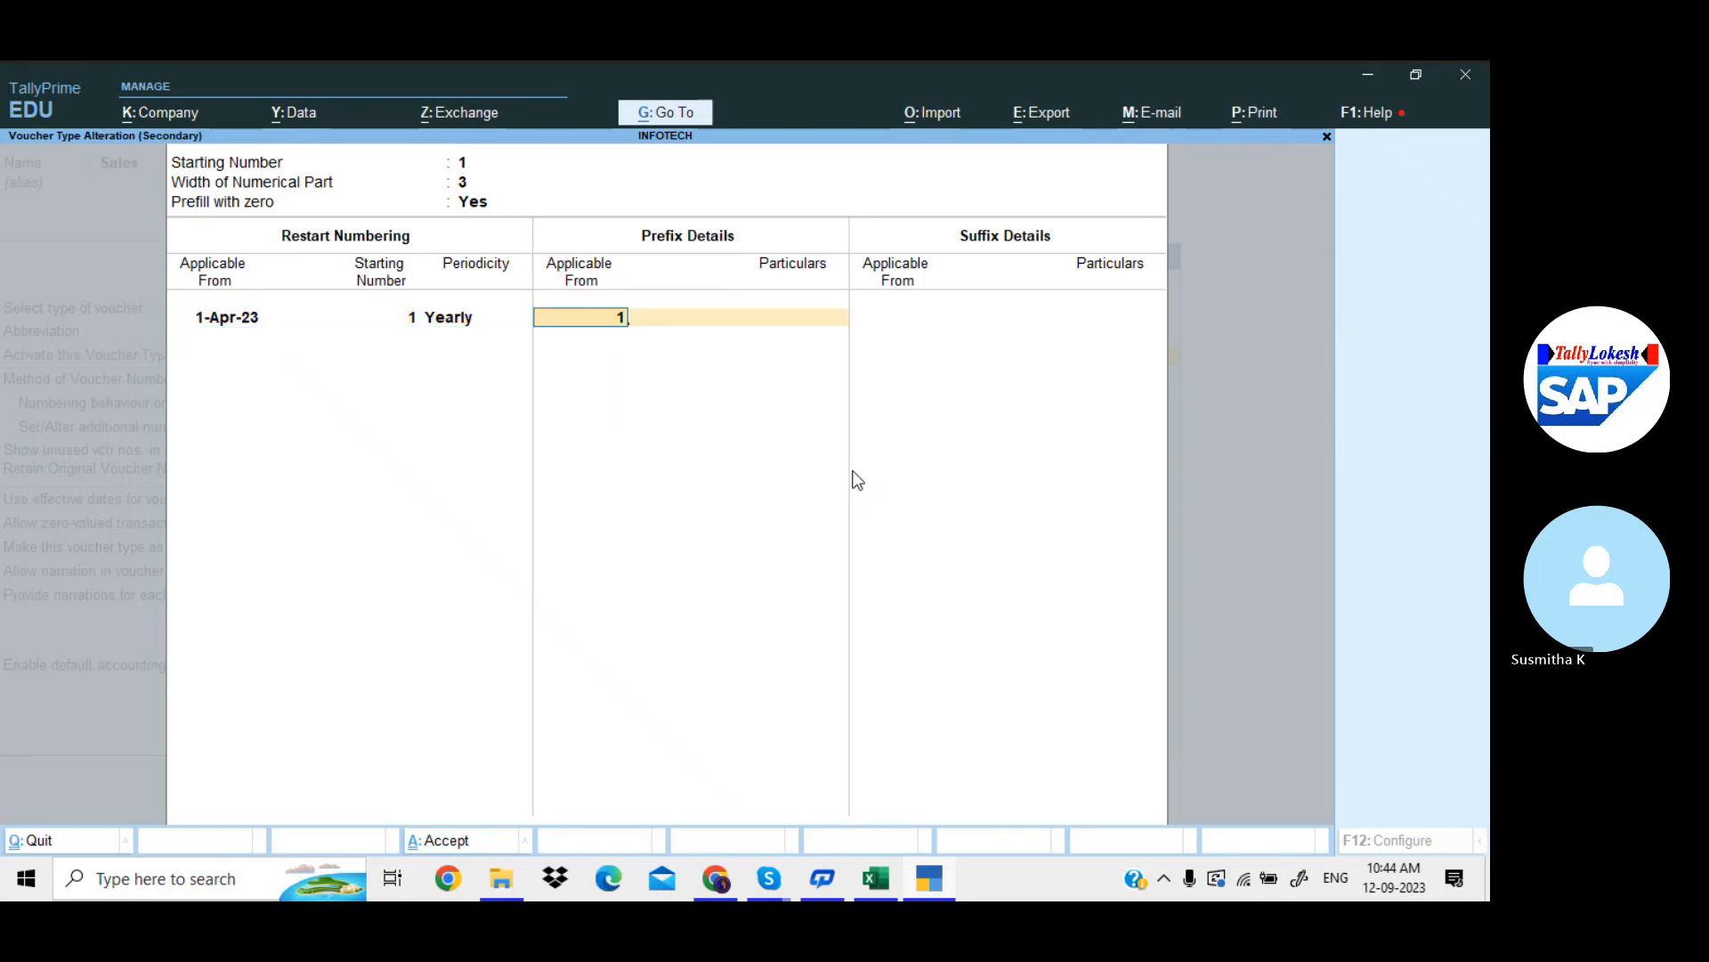
text(-4)
key(Return)
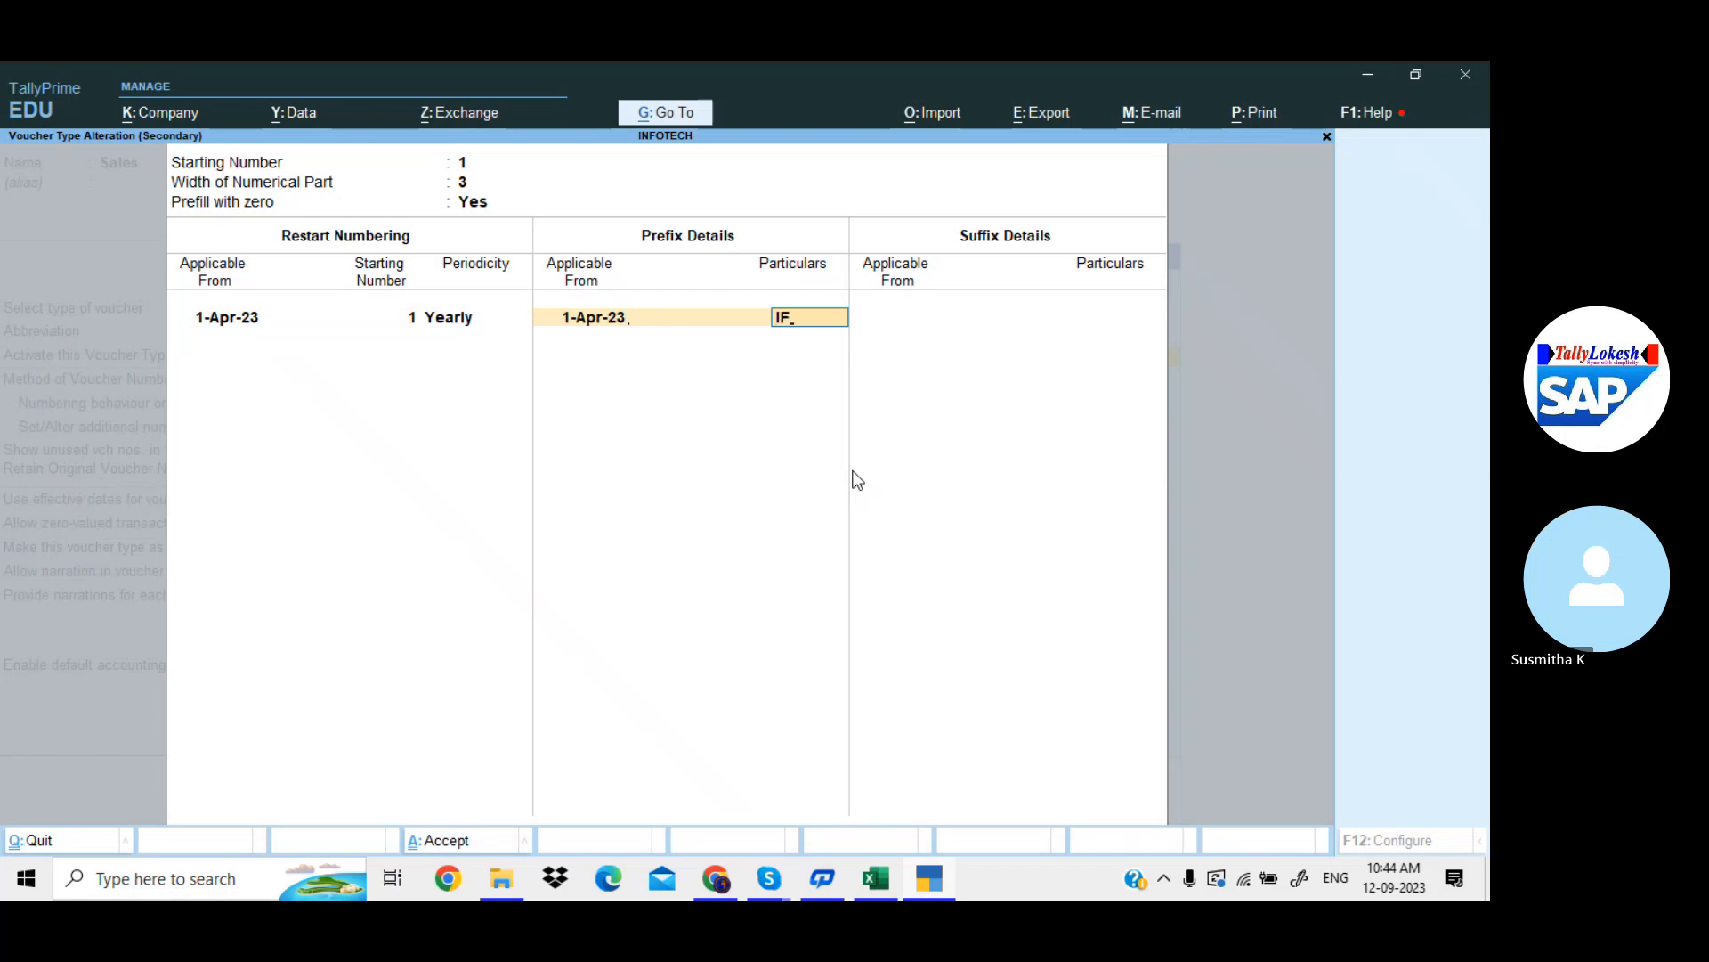
key(Return)
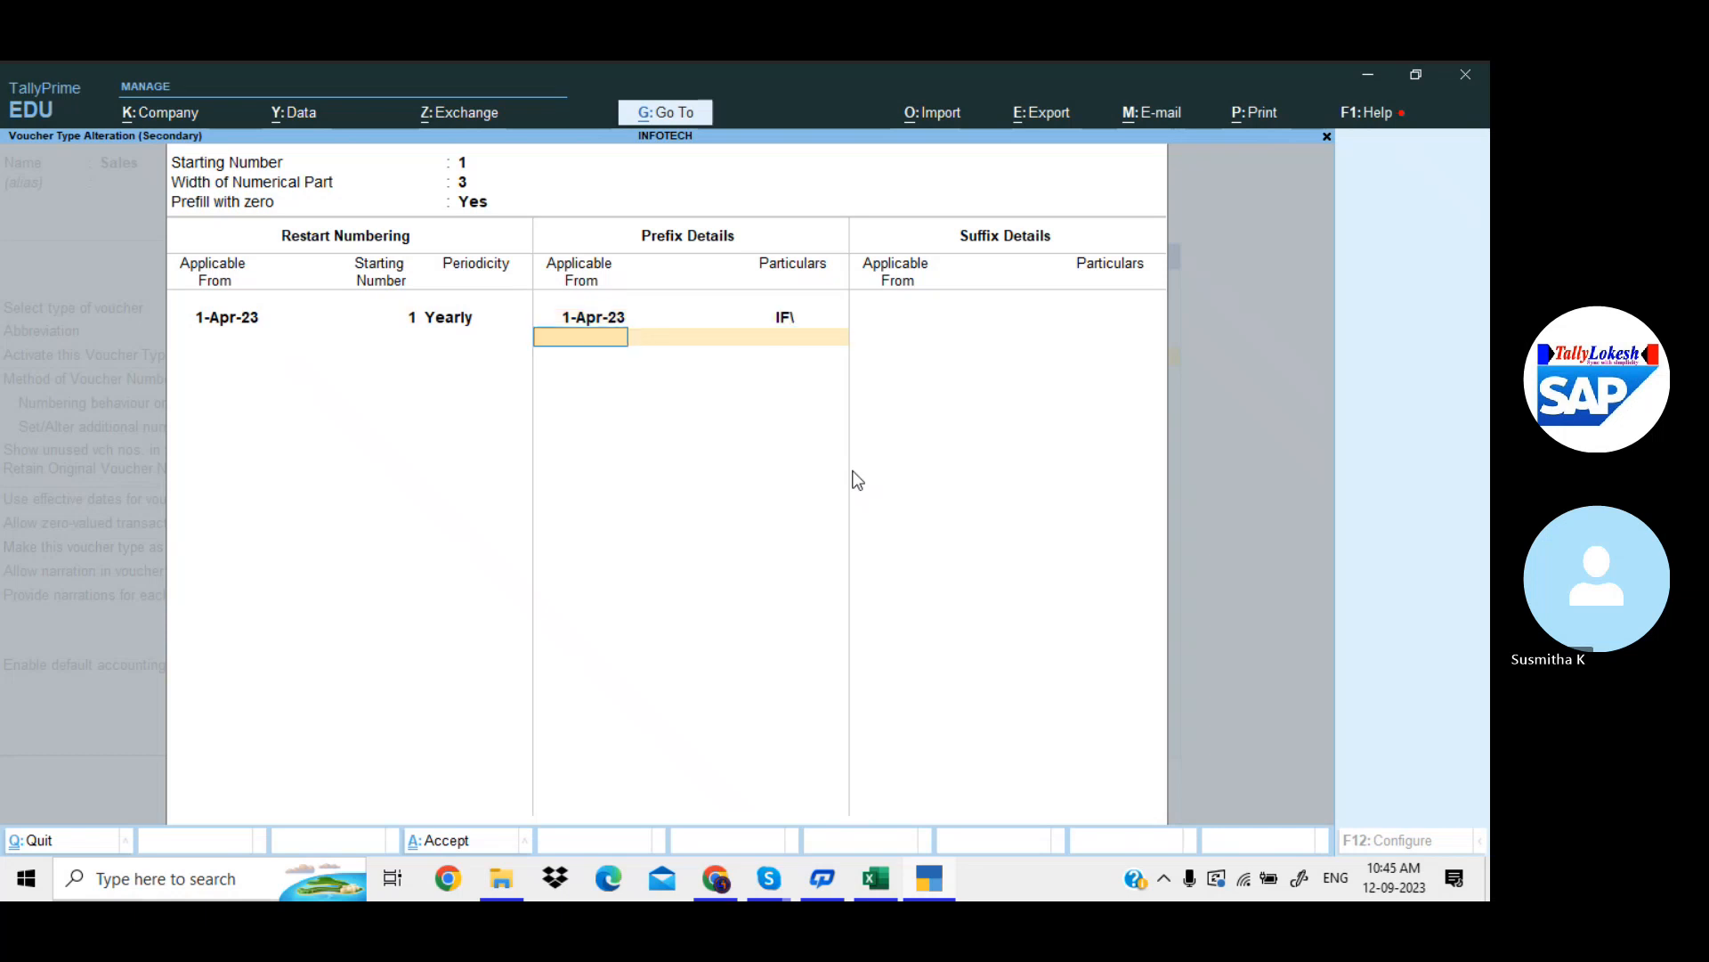
key(Return)
Add the voucher number suffix \23-24 applicable from 1-Apr-23 and accept the additional numbering details
text(1-4)
key(Return)
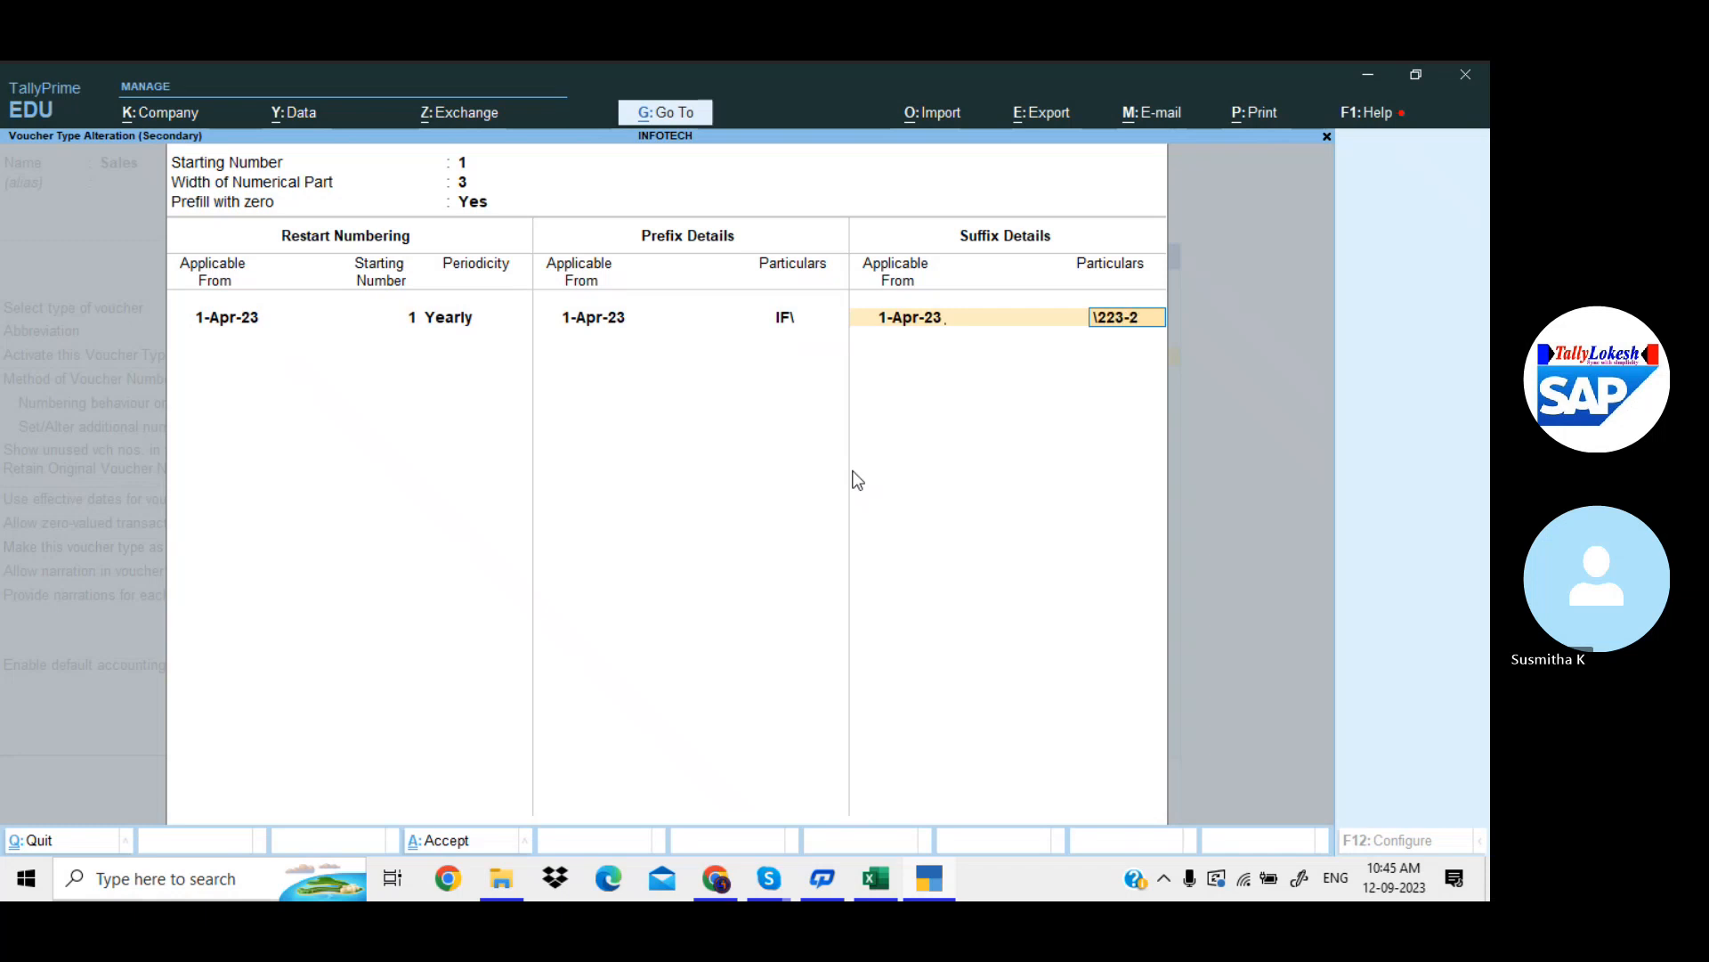
key(Return)
key(BackSpace)
key(BackSpace)
key(BackSpace)
key(BackSpace)
key(BackSpace)
key(BackSpace)
key(BackSpace)
text(23-24)
key(Return)
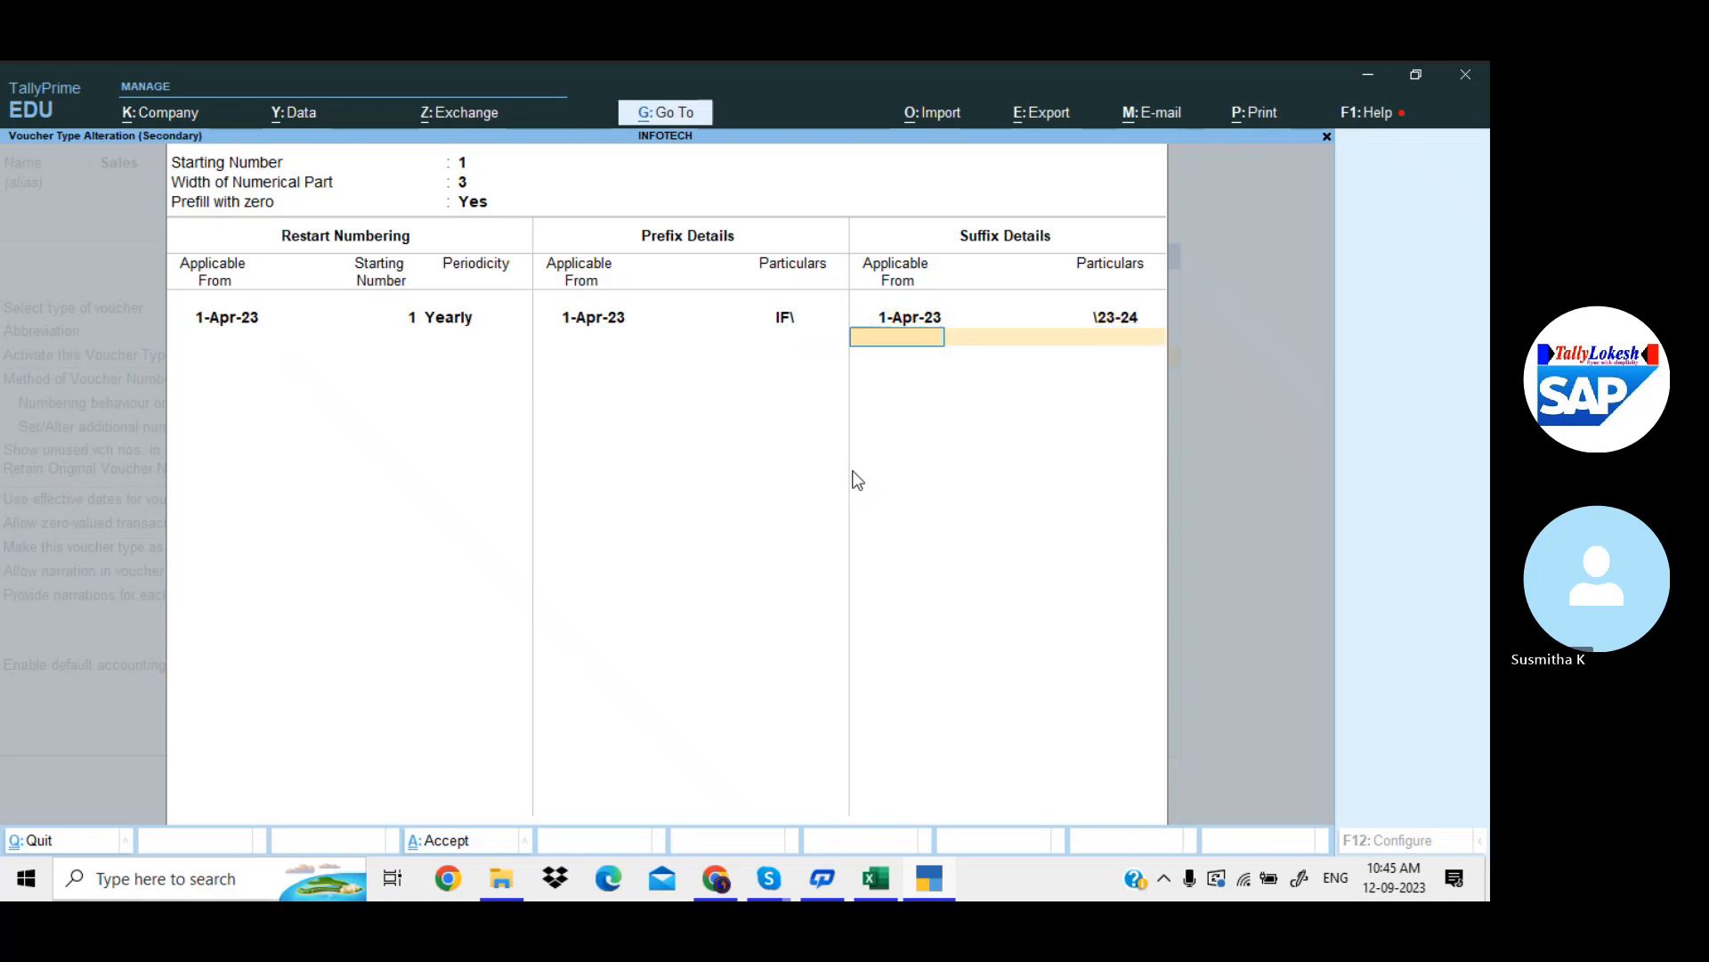
key(Return)
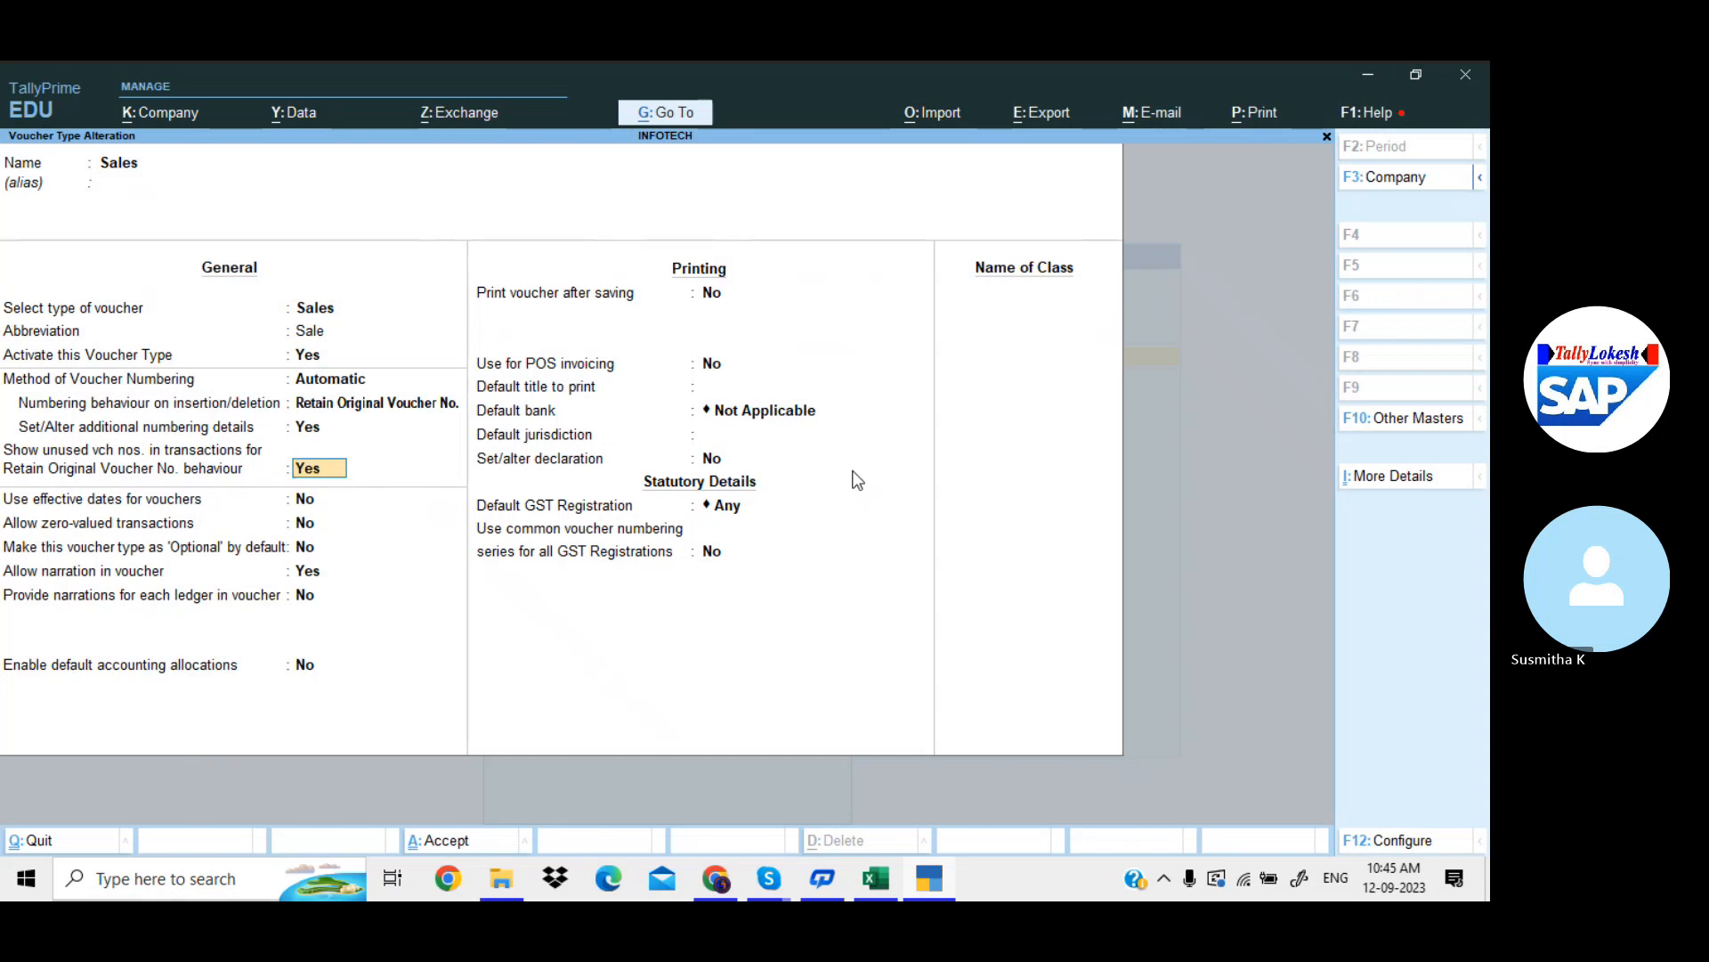
Configure voucher type masters to allow multiple numbering series for vouchers again and accept the configuration
key(Up)
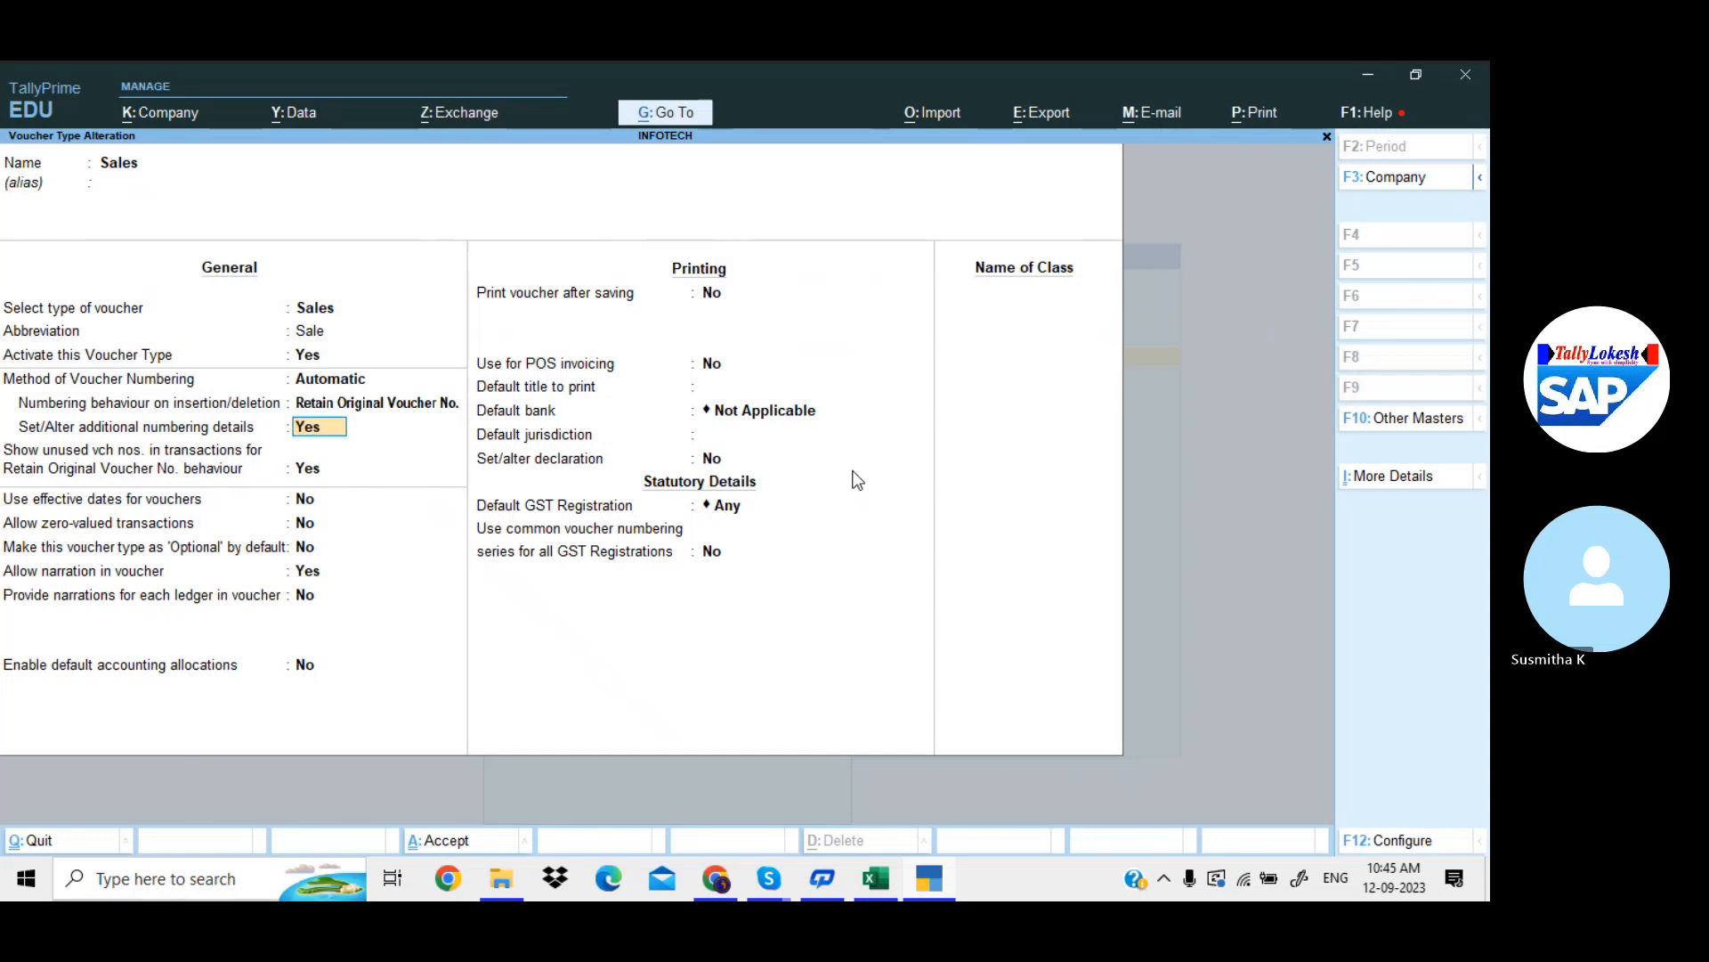
key(Up)
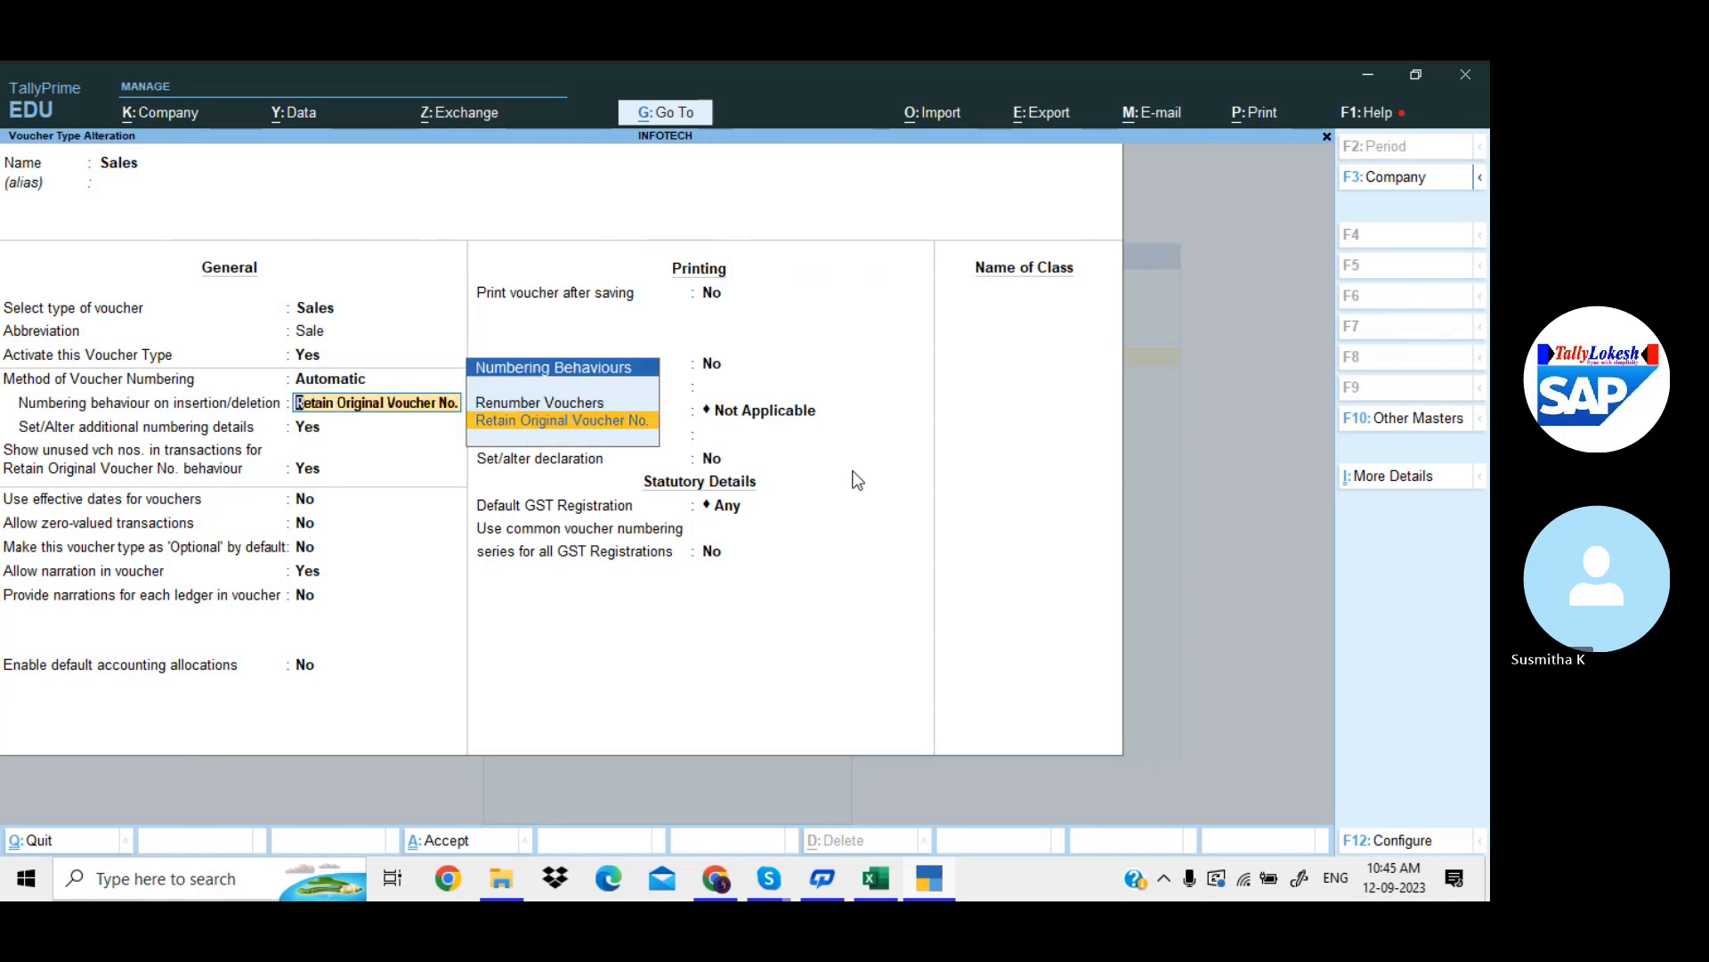
key(Return)
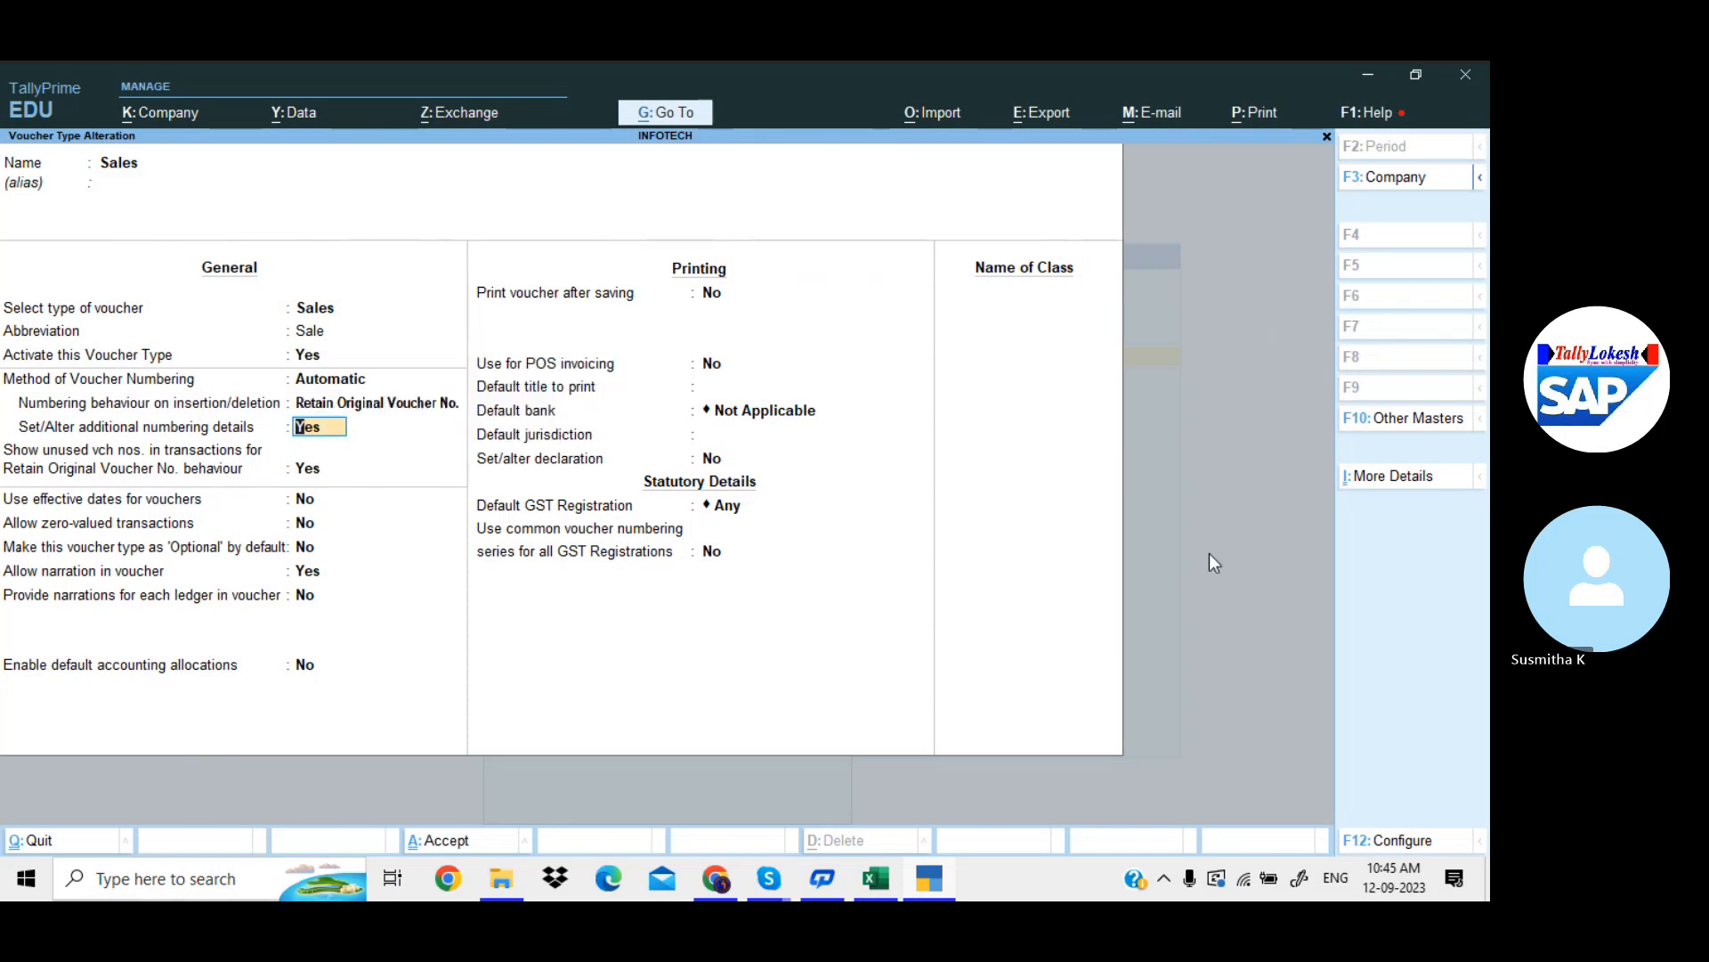
click(1402, 853)
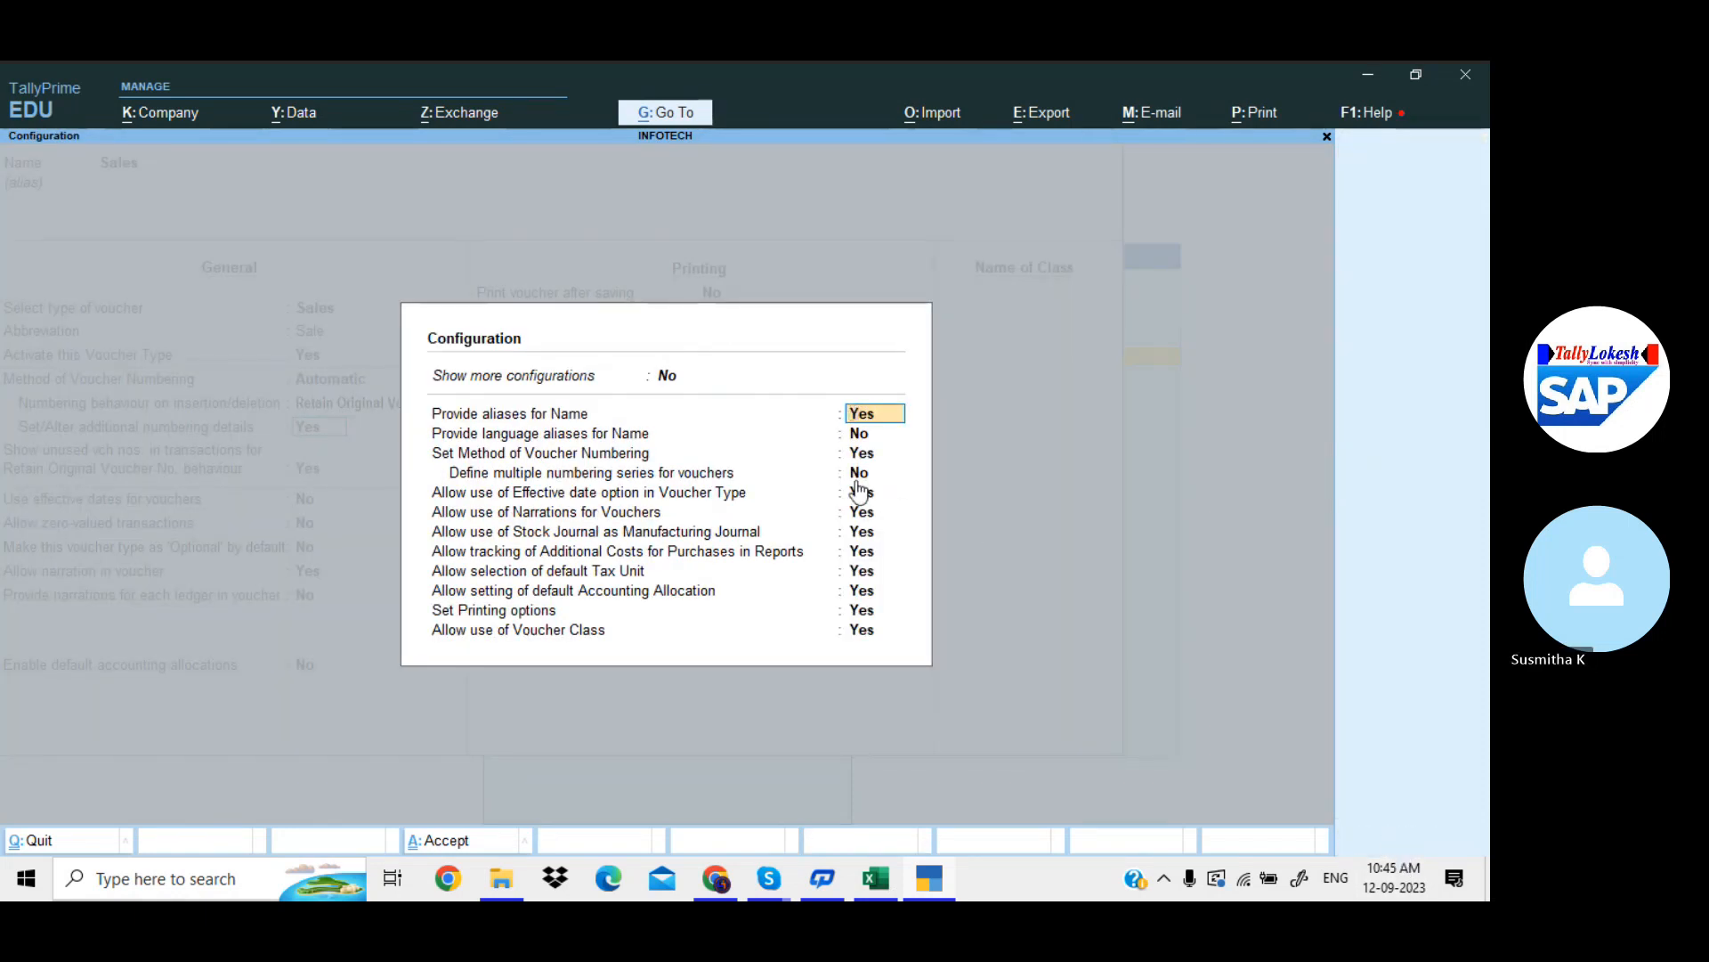
click(857, 475)
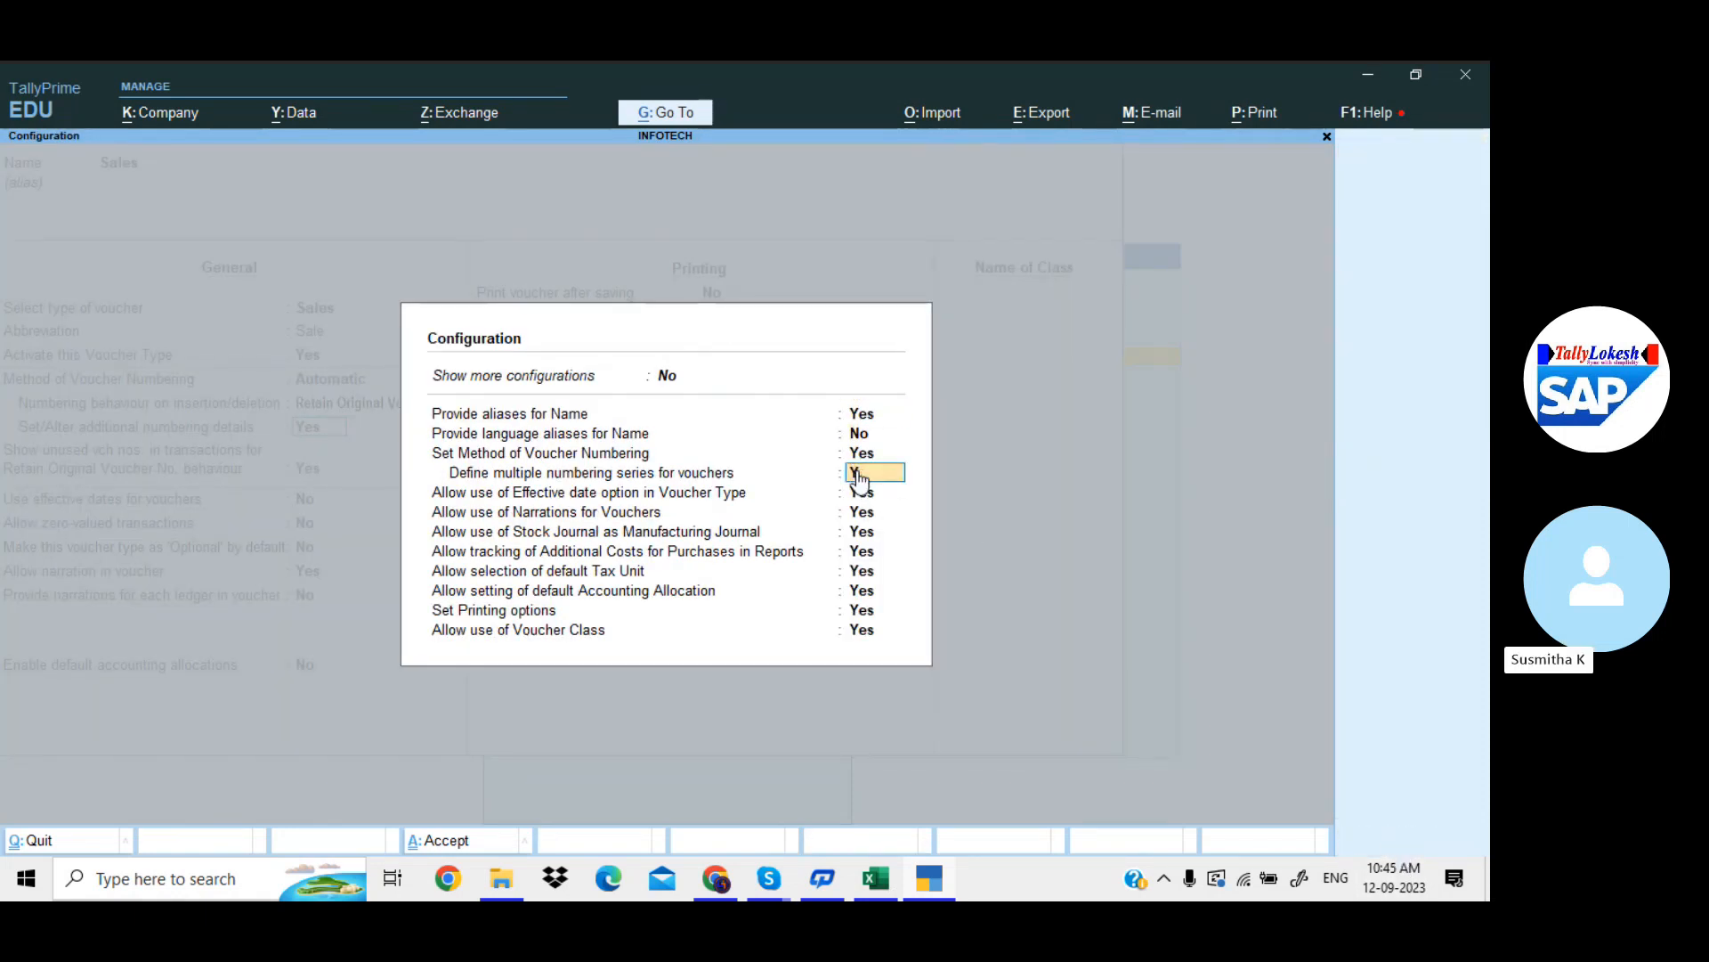
key(y)
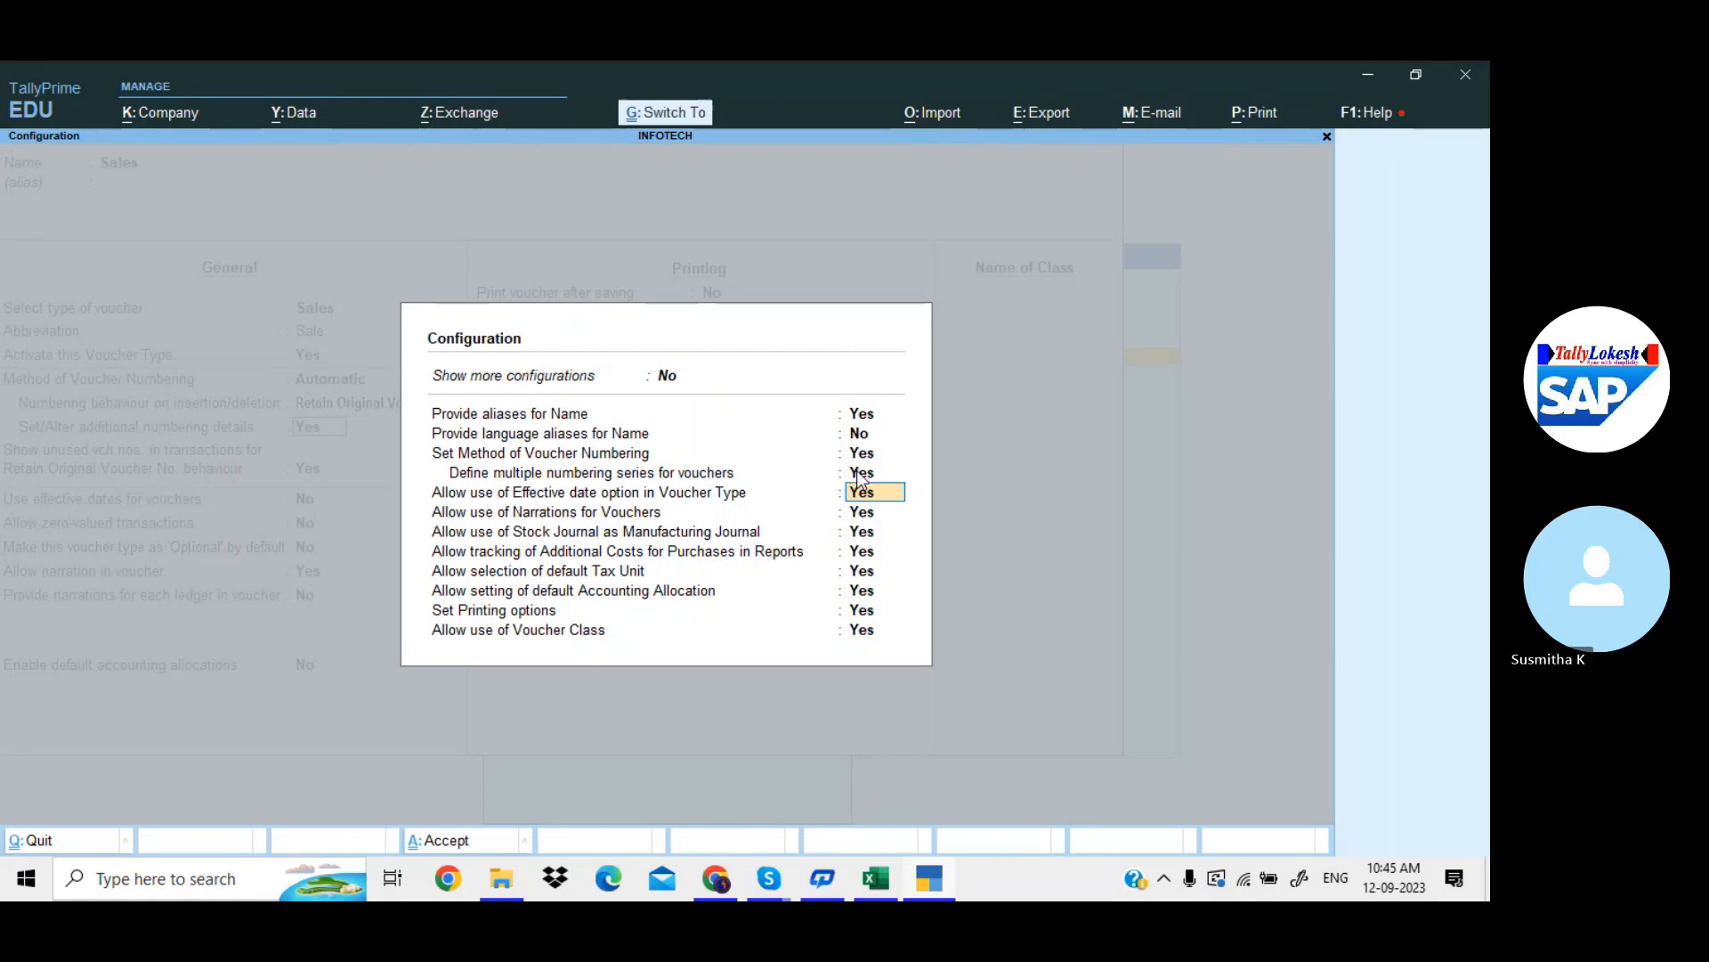
key(ctrl+a)
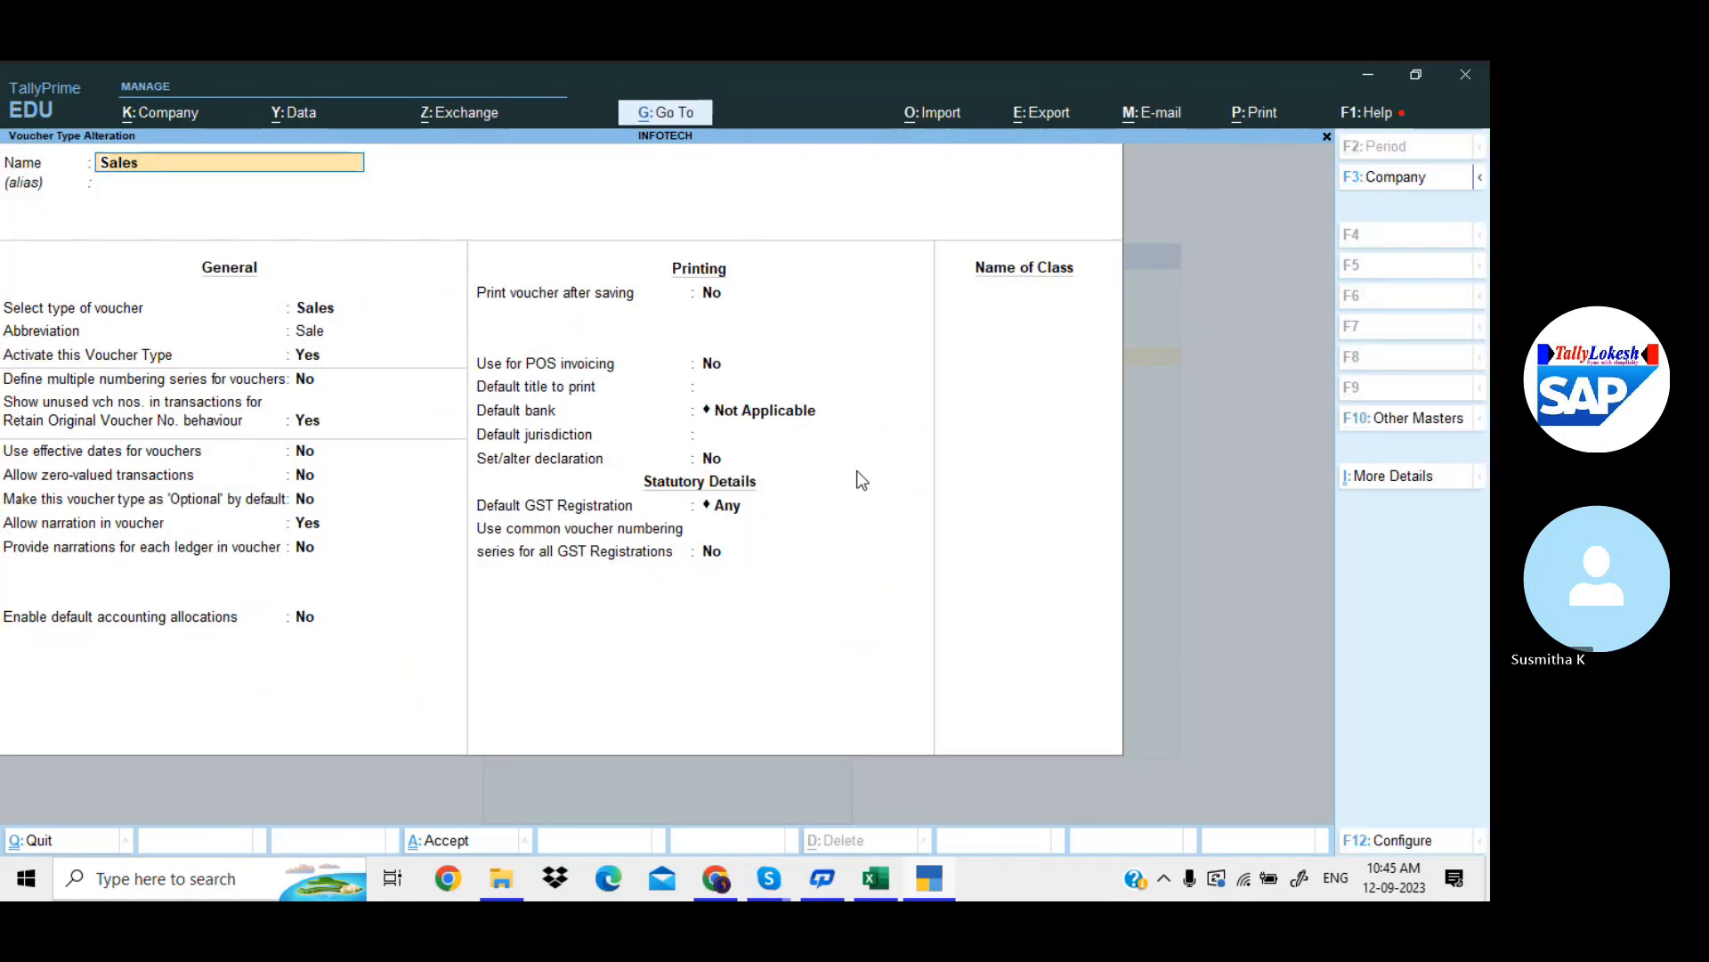
Keep the Sales voucher type's basic details and turn on Define multiple numbering series for vouchers
key(Return)
key(Return)
key(Return)
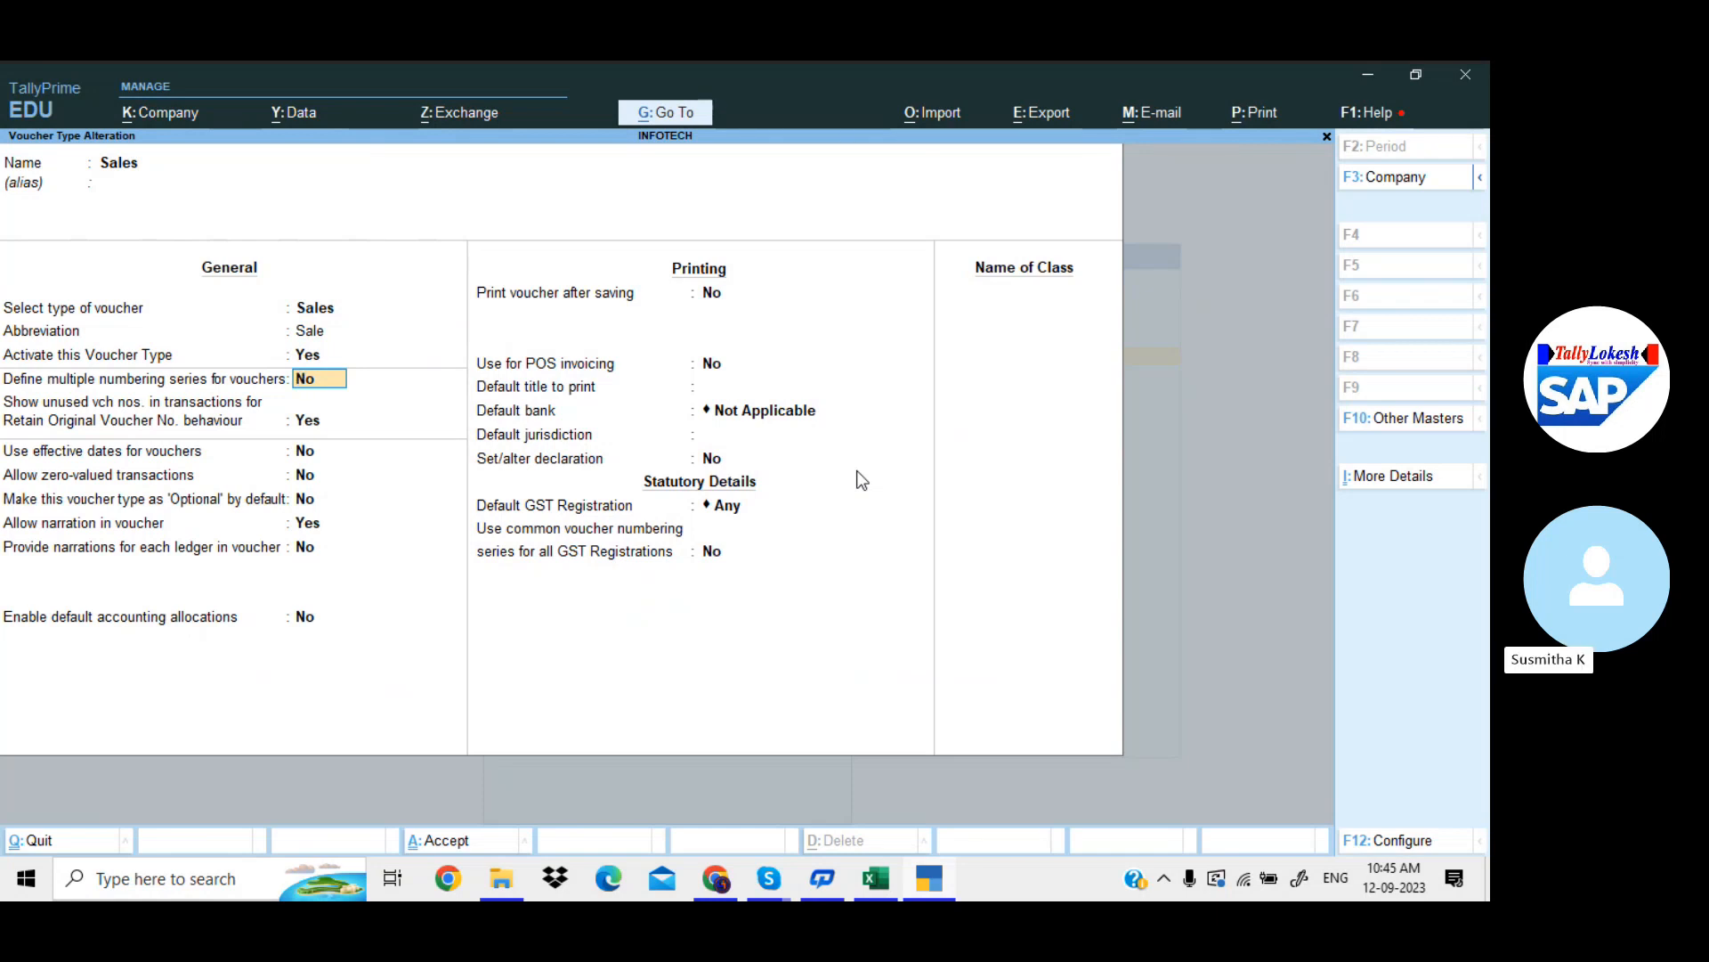
key(y)
key(Return)
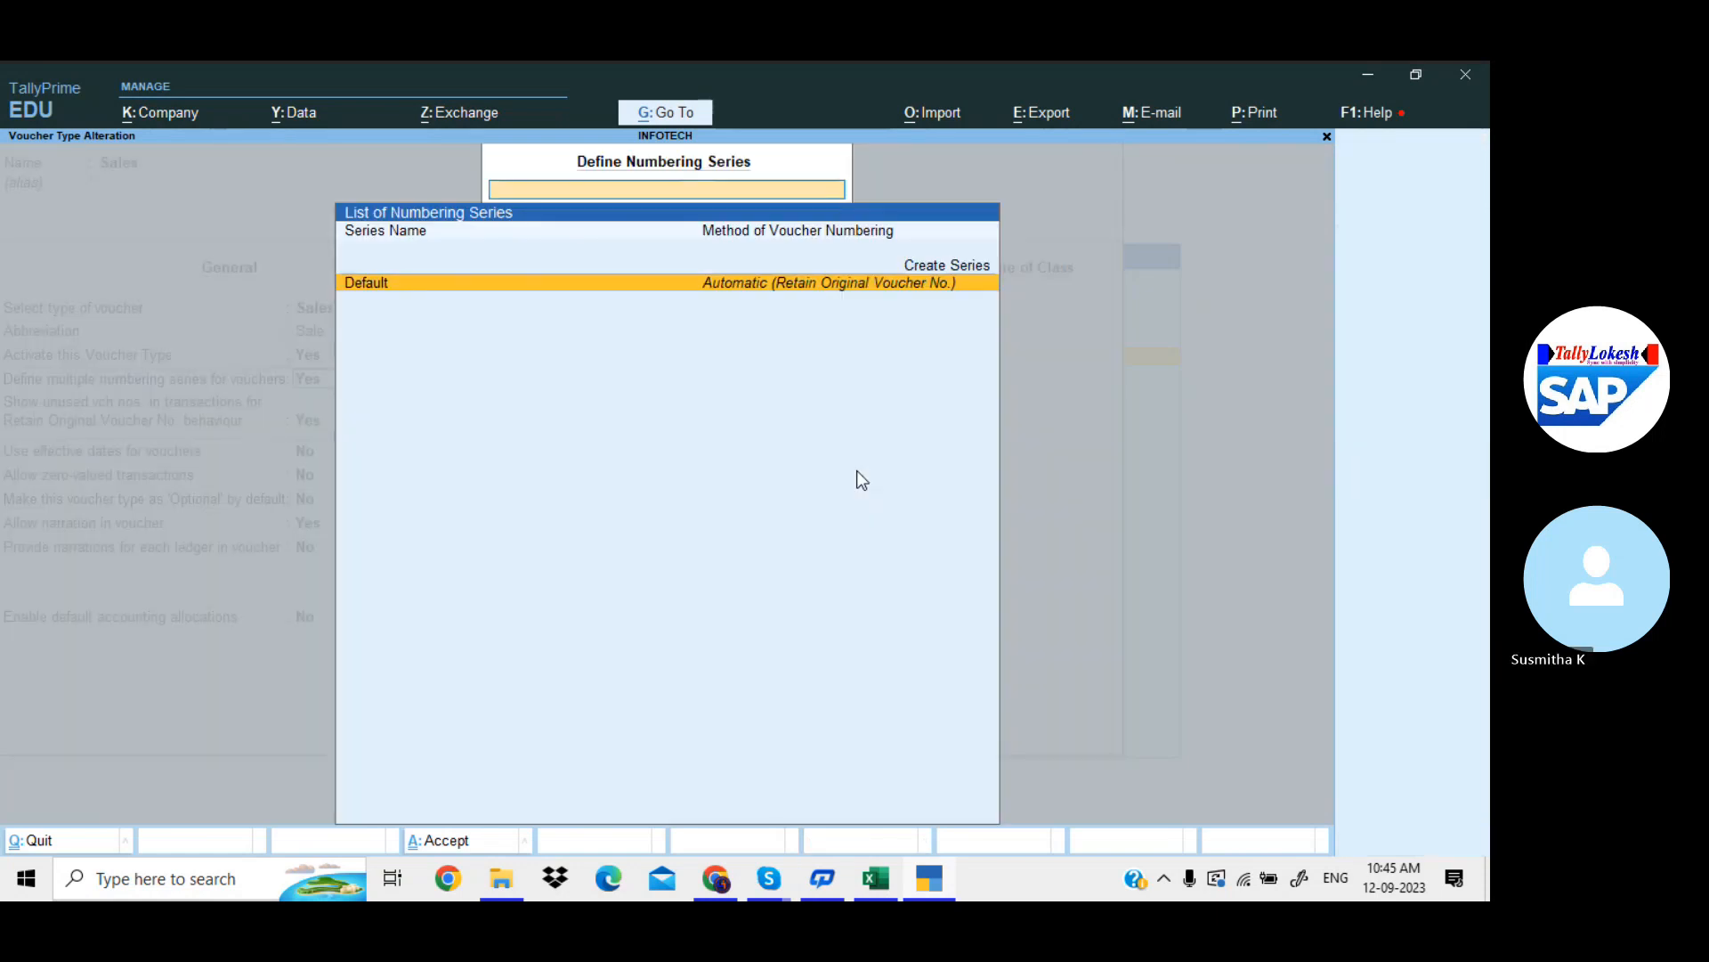
Create the numbering series AP with Automatic numbering and Retain Original Voucher No., and open its additional numbering details
key(Up)
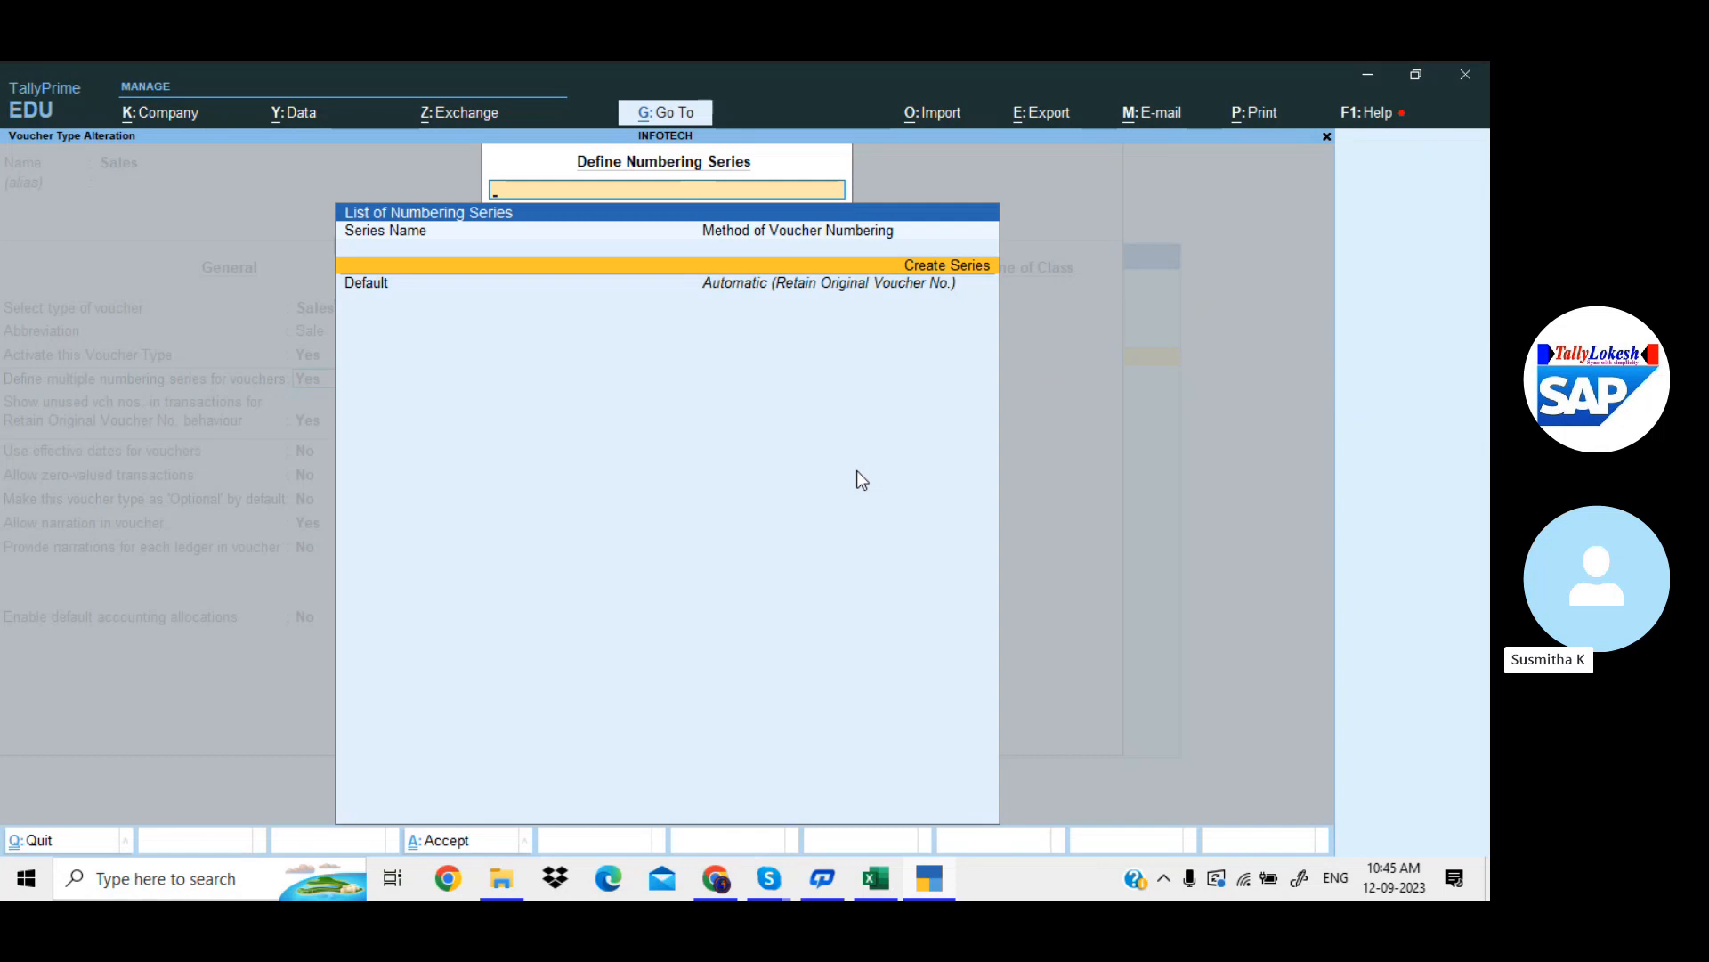
key(Return)
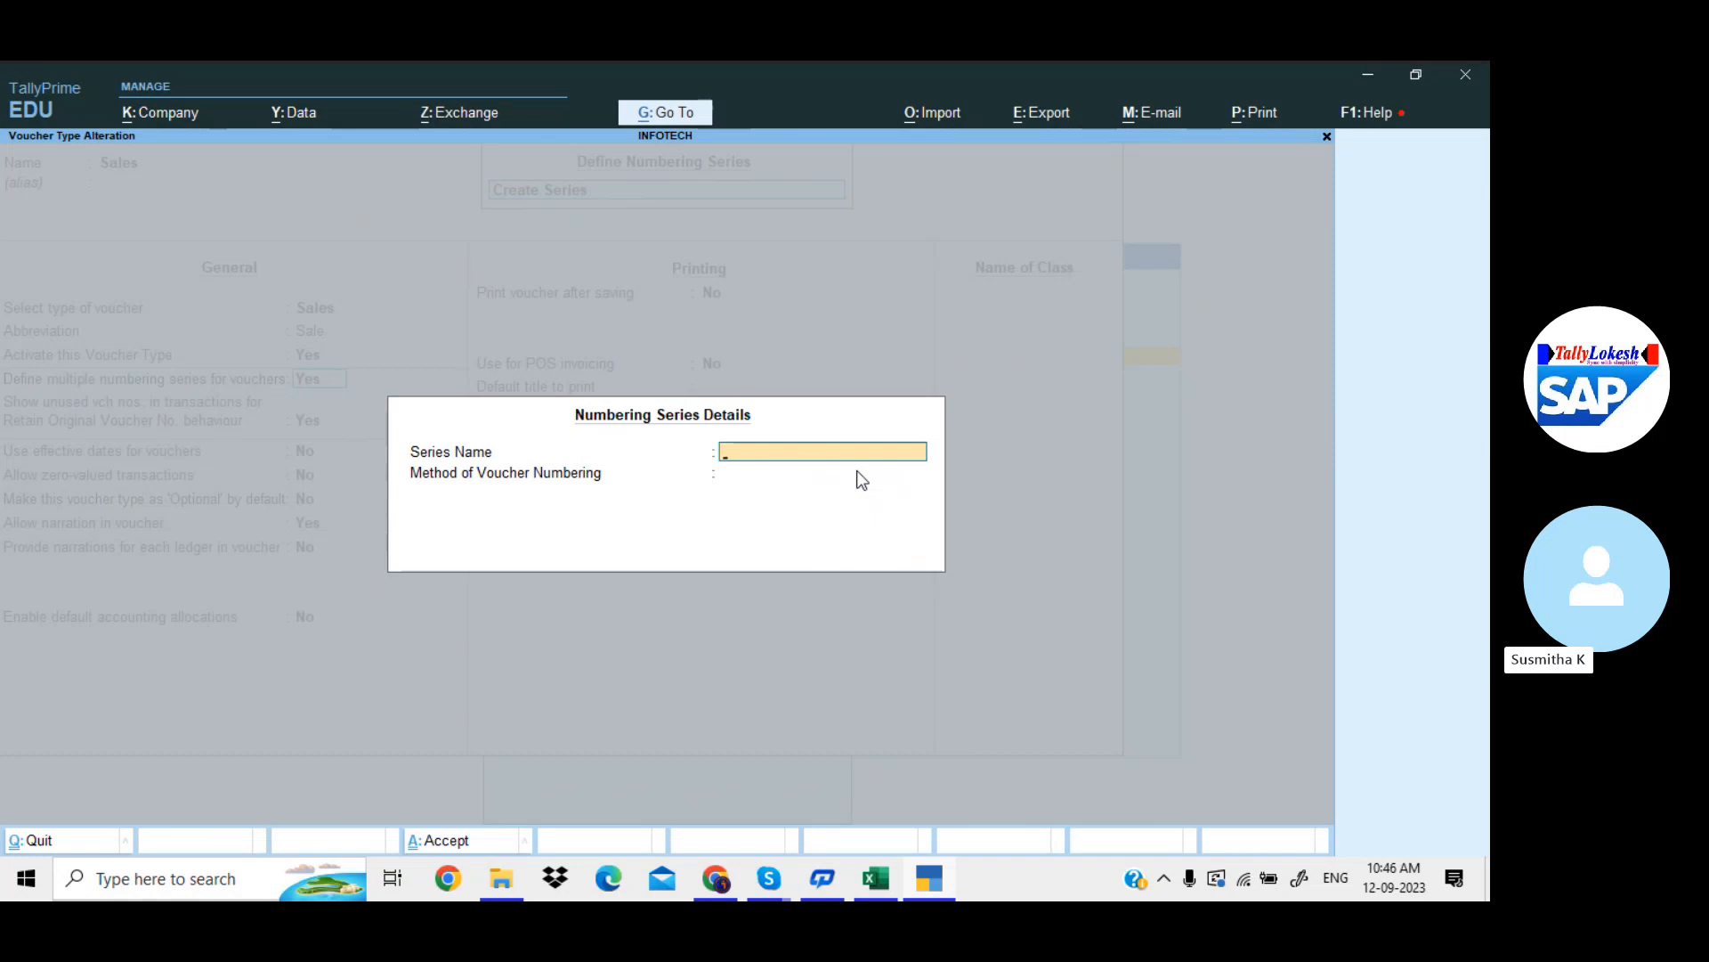
text(AP)
key(Return)
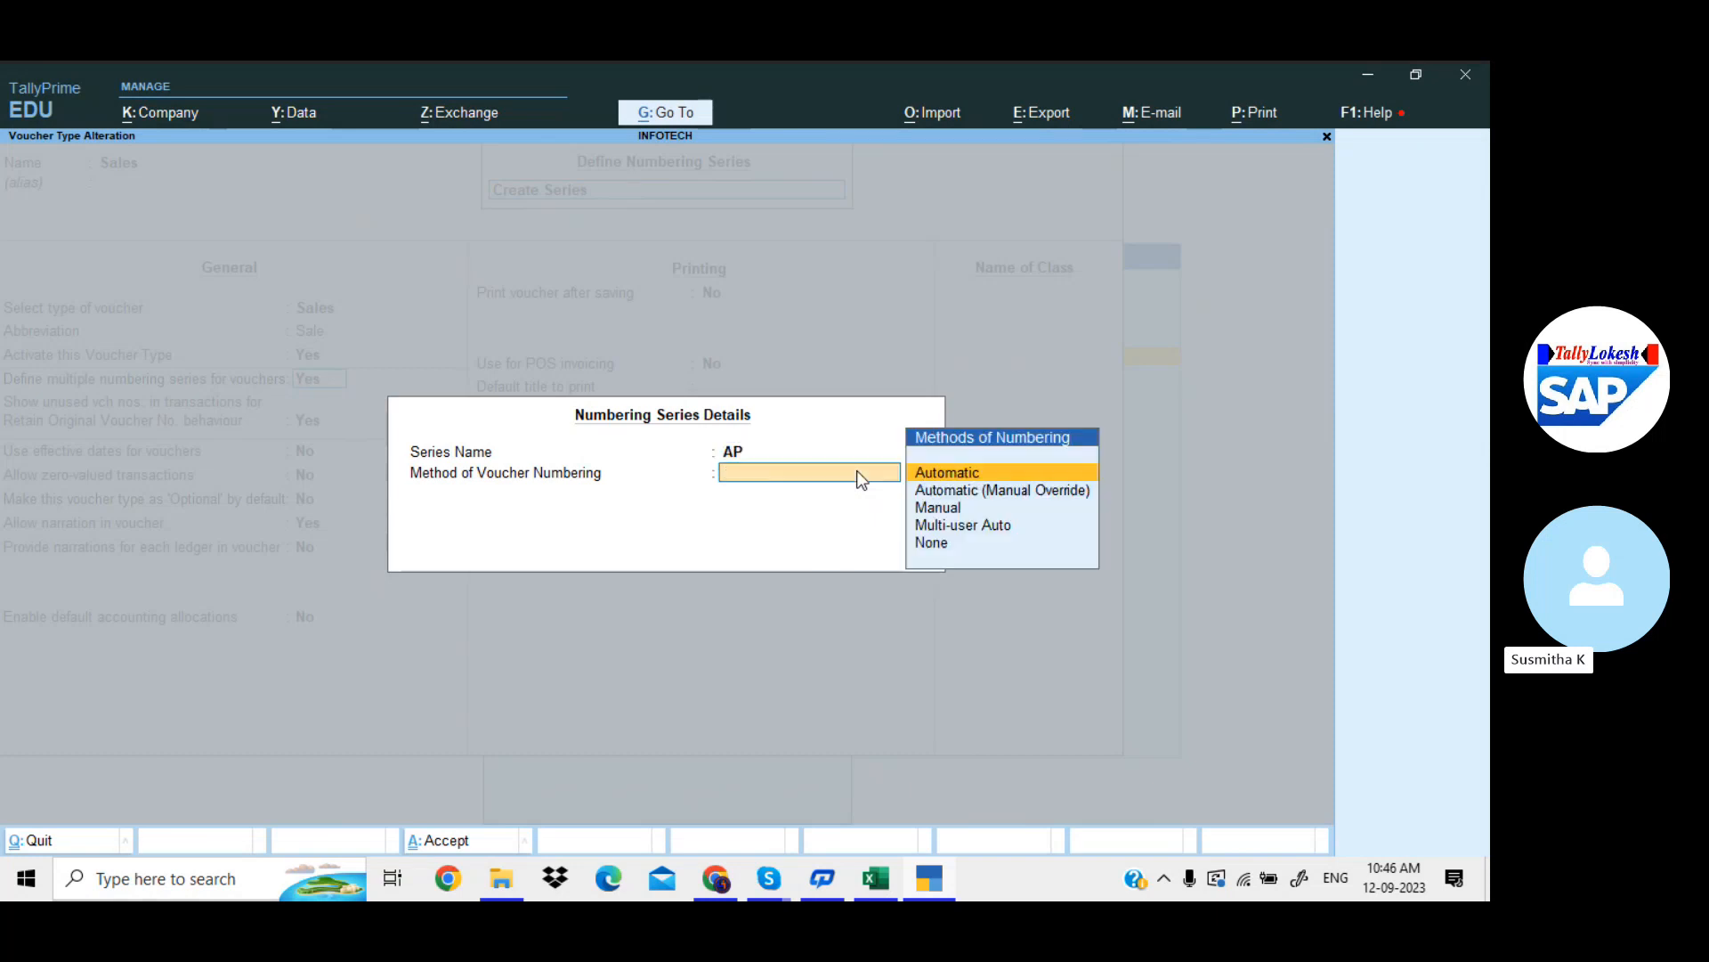
key(Return)
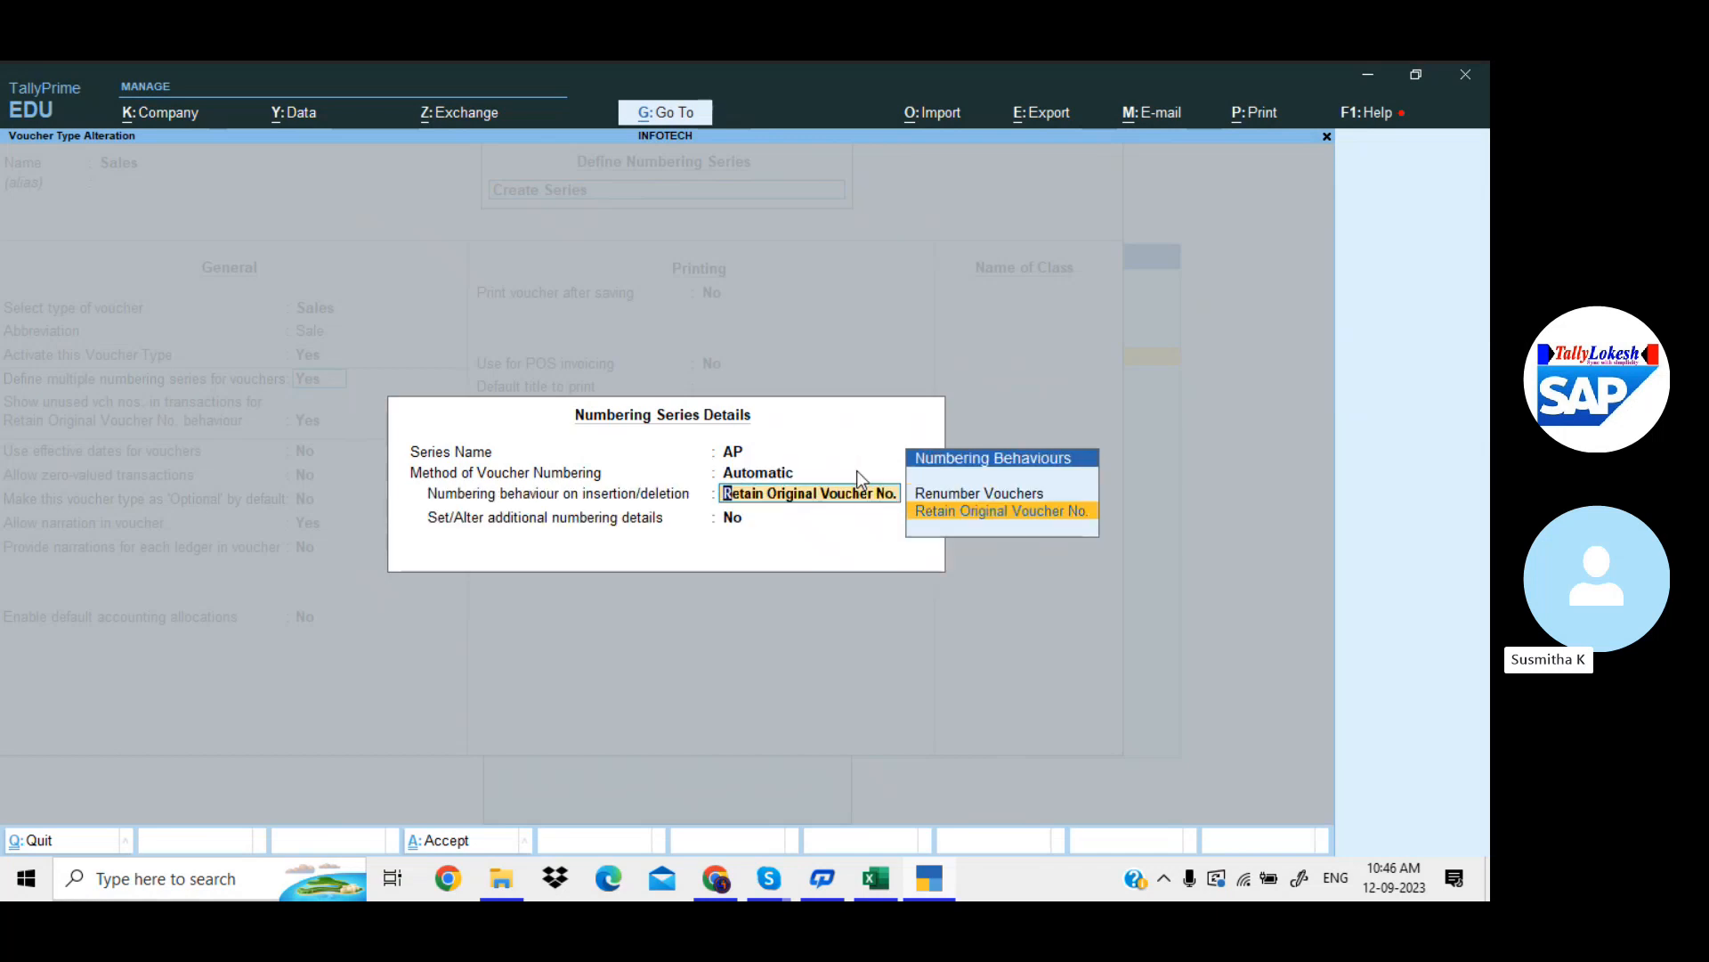
key(Return)
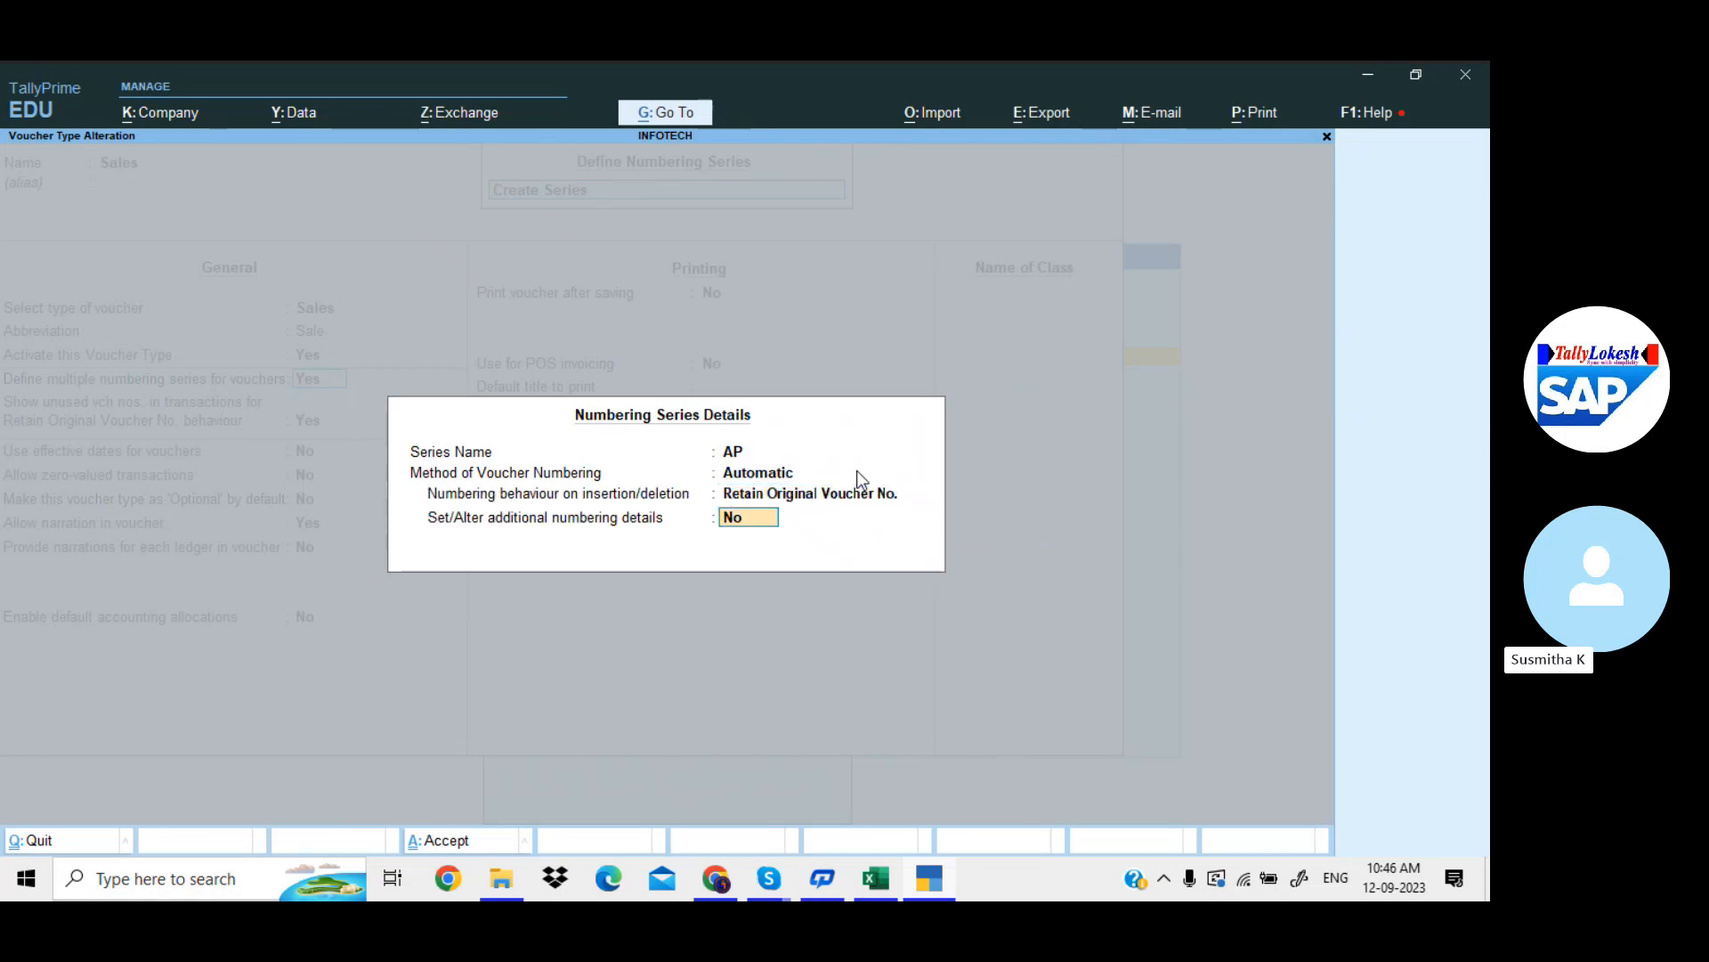
text(y)
key(Return)
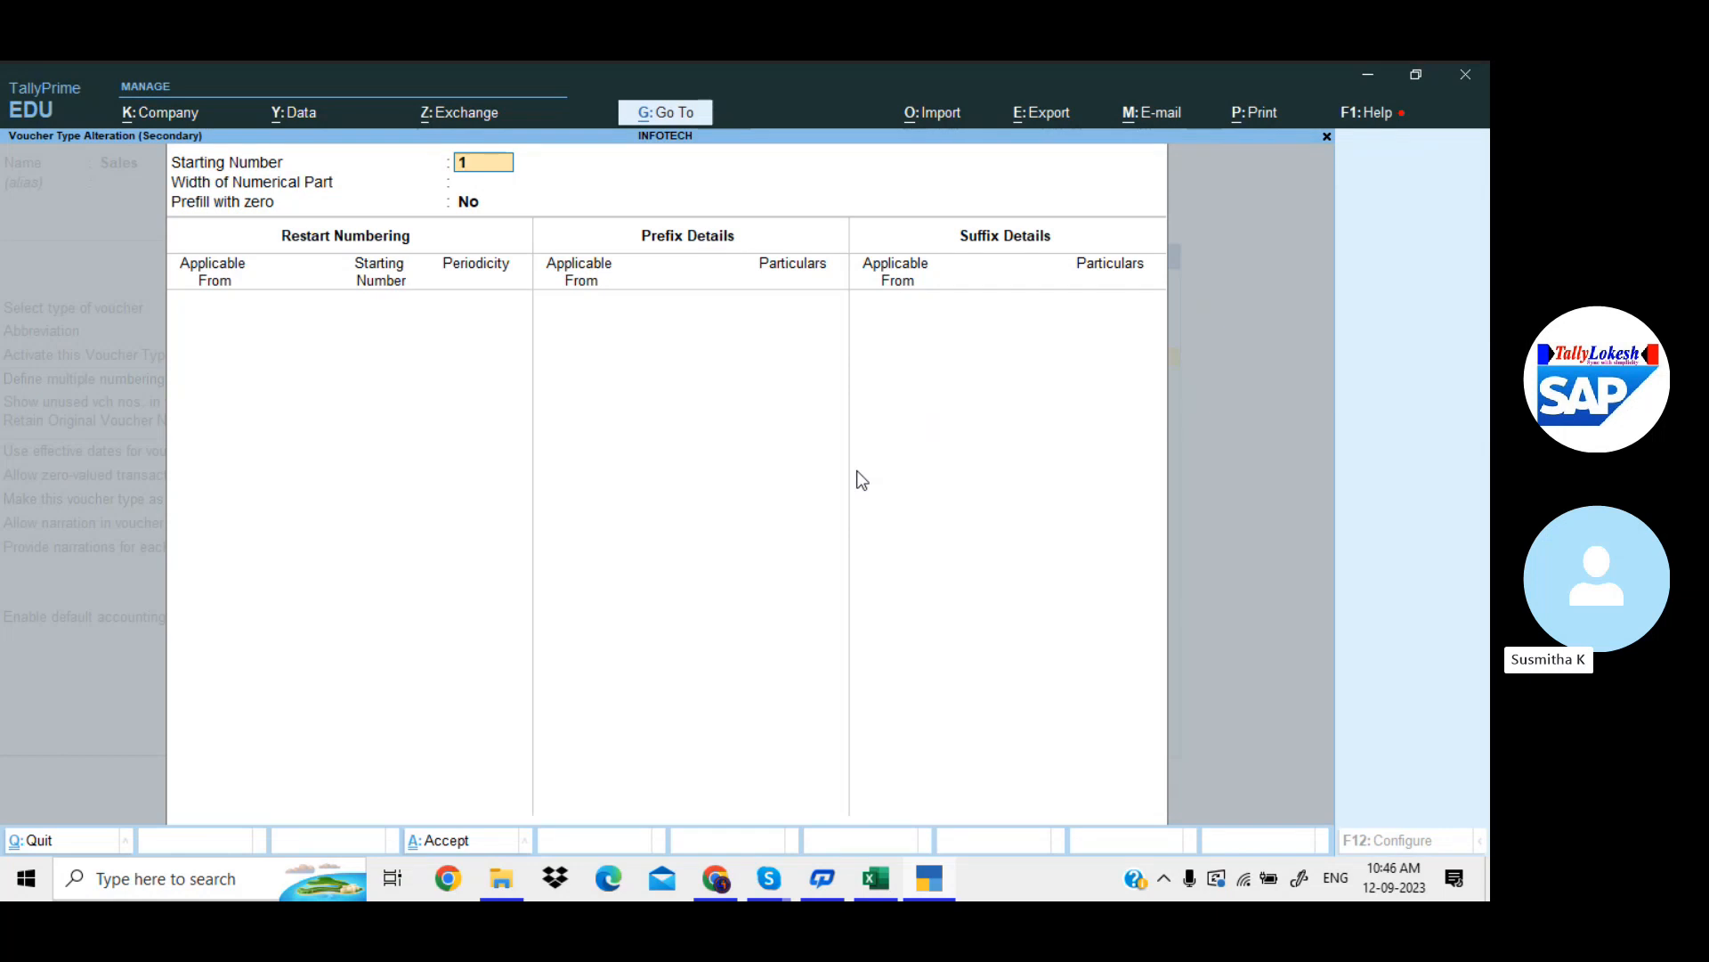
Keep starting number 1 for the AP series, set the numerical part's width to 3 and enable prefilling with zero
key(Return)
text(3)
key(Return)
text(y)
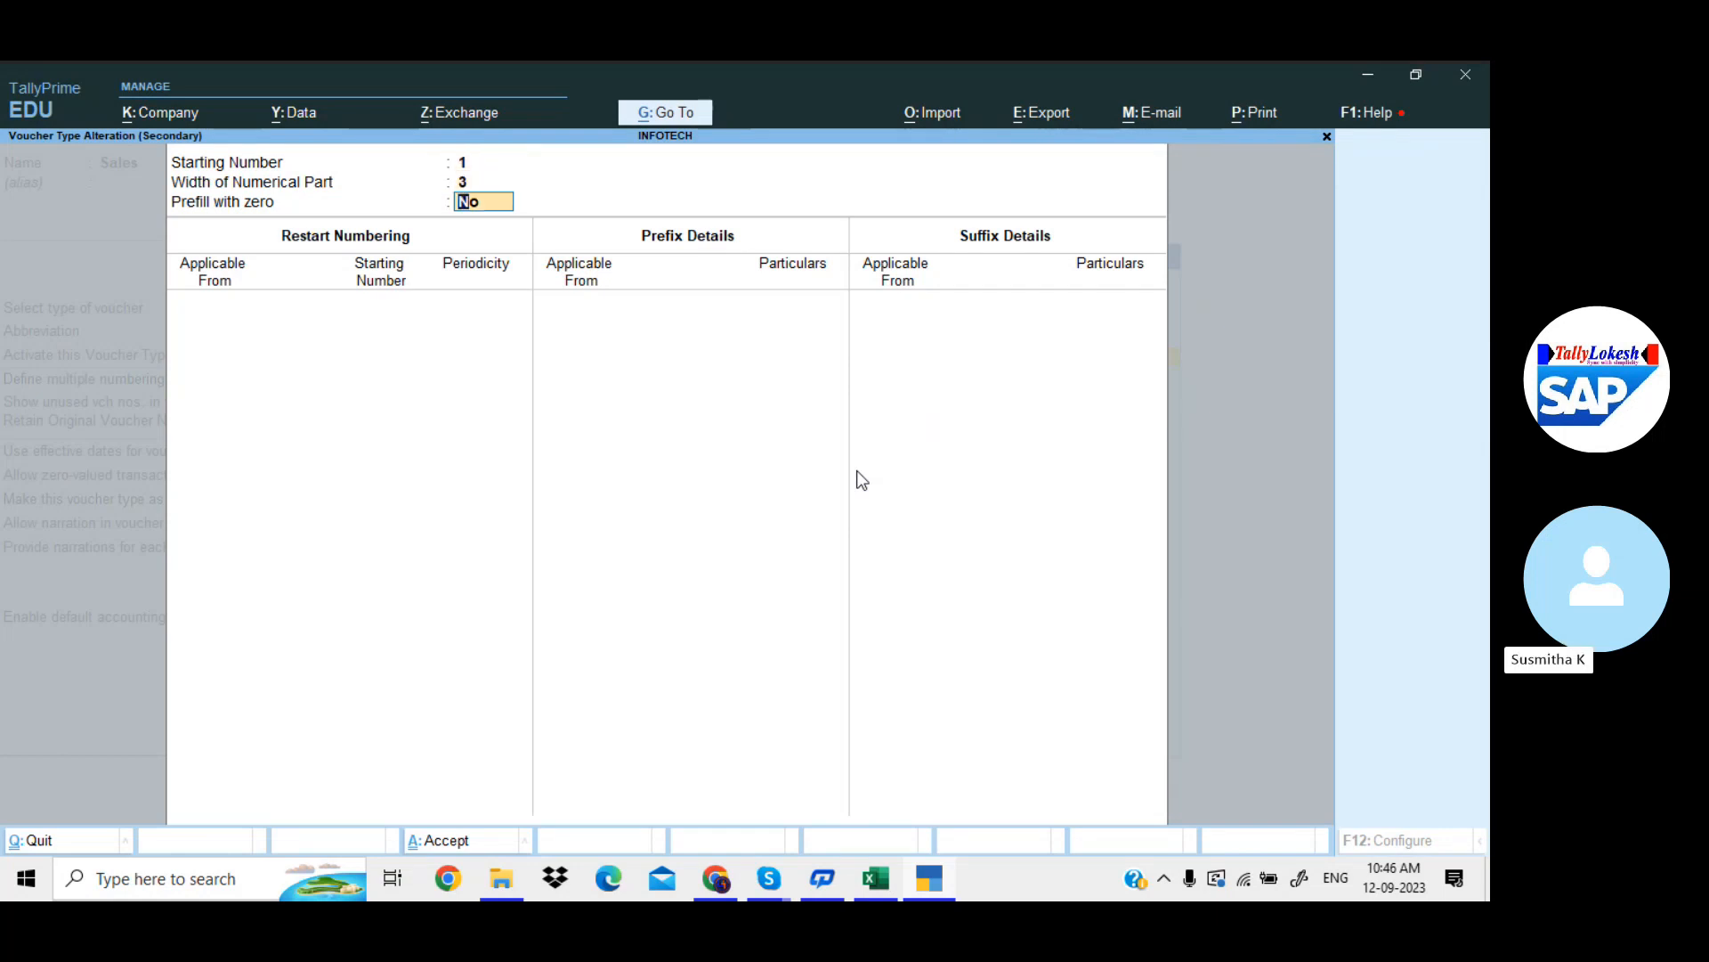
key(Return)
Restart the AP series numbering at 1 from 1-Apr-23 with Yearly periodicity
text(1-4)
key(Return)
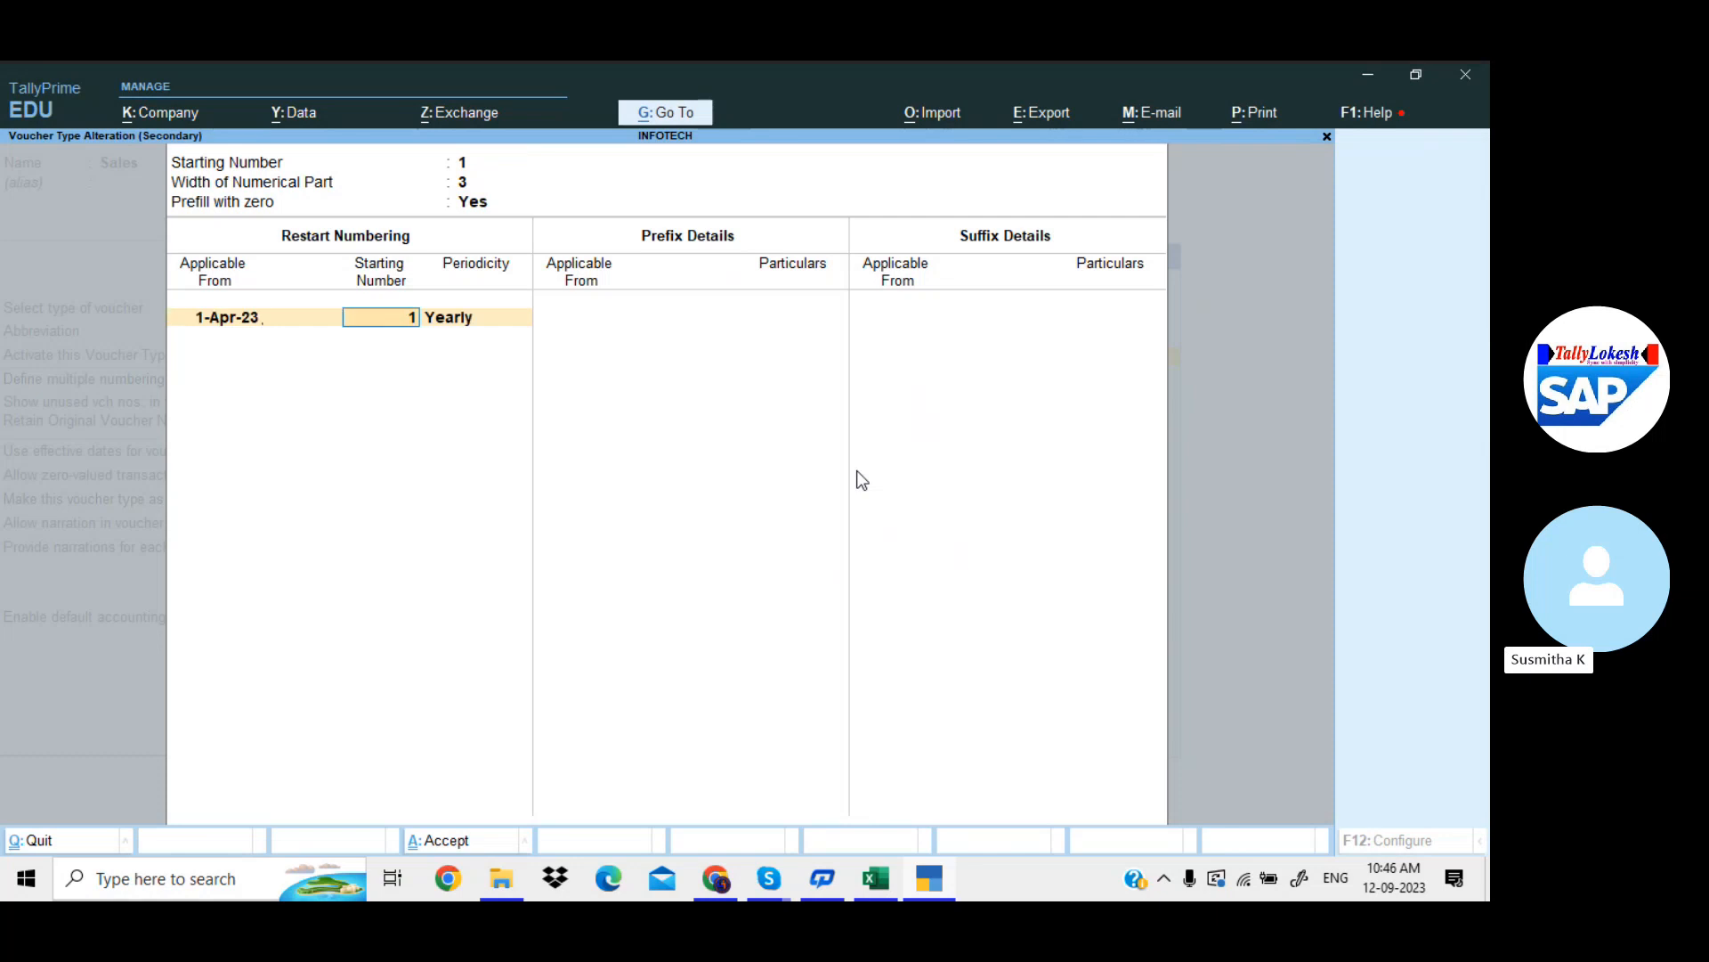
key(Return)
key(Return)
key(Return)
Add the prefix AP\ to the AP series, applicable from 1-Apr-23
text(1-4)
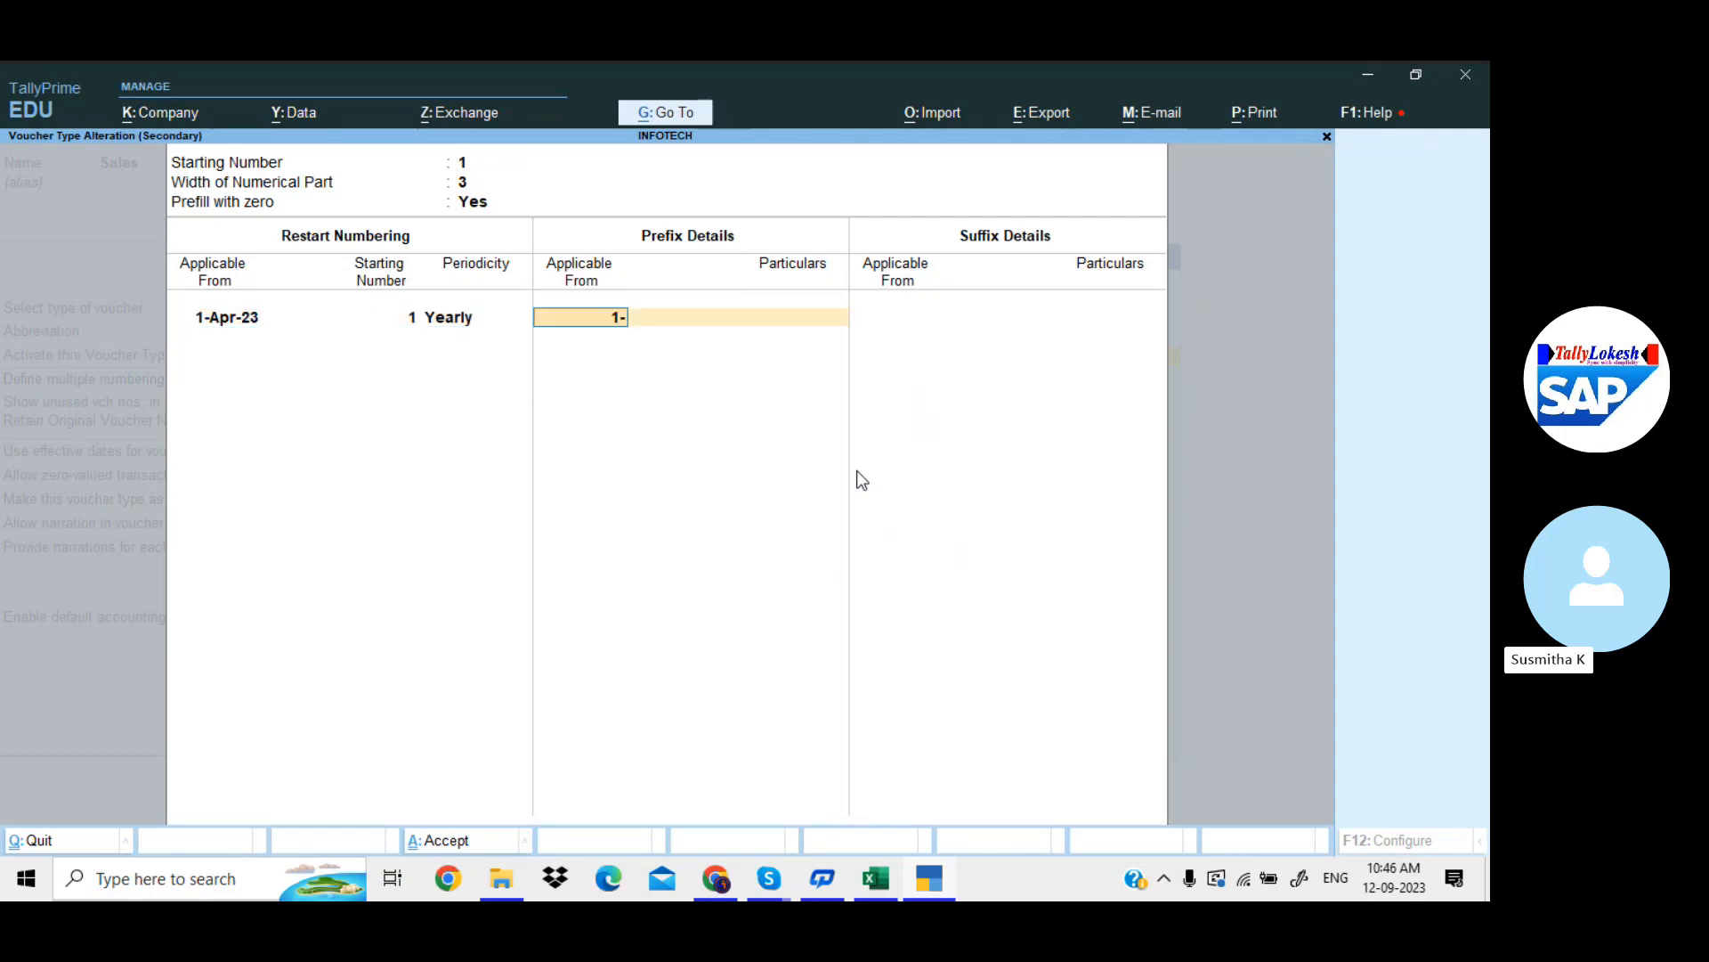
key(Return)
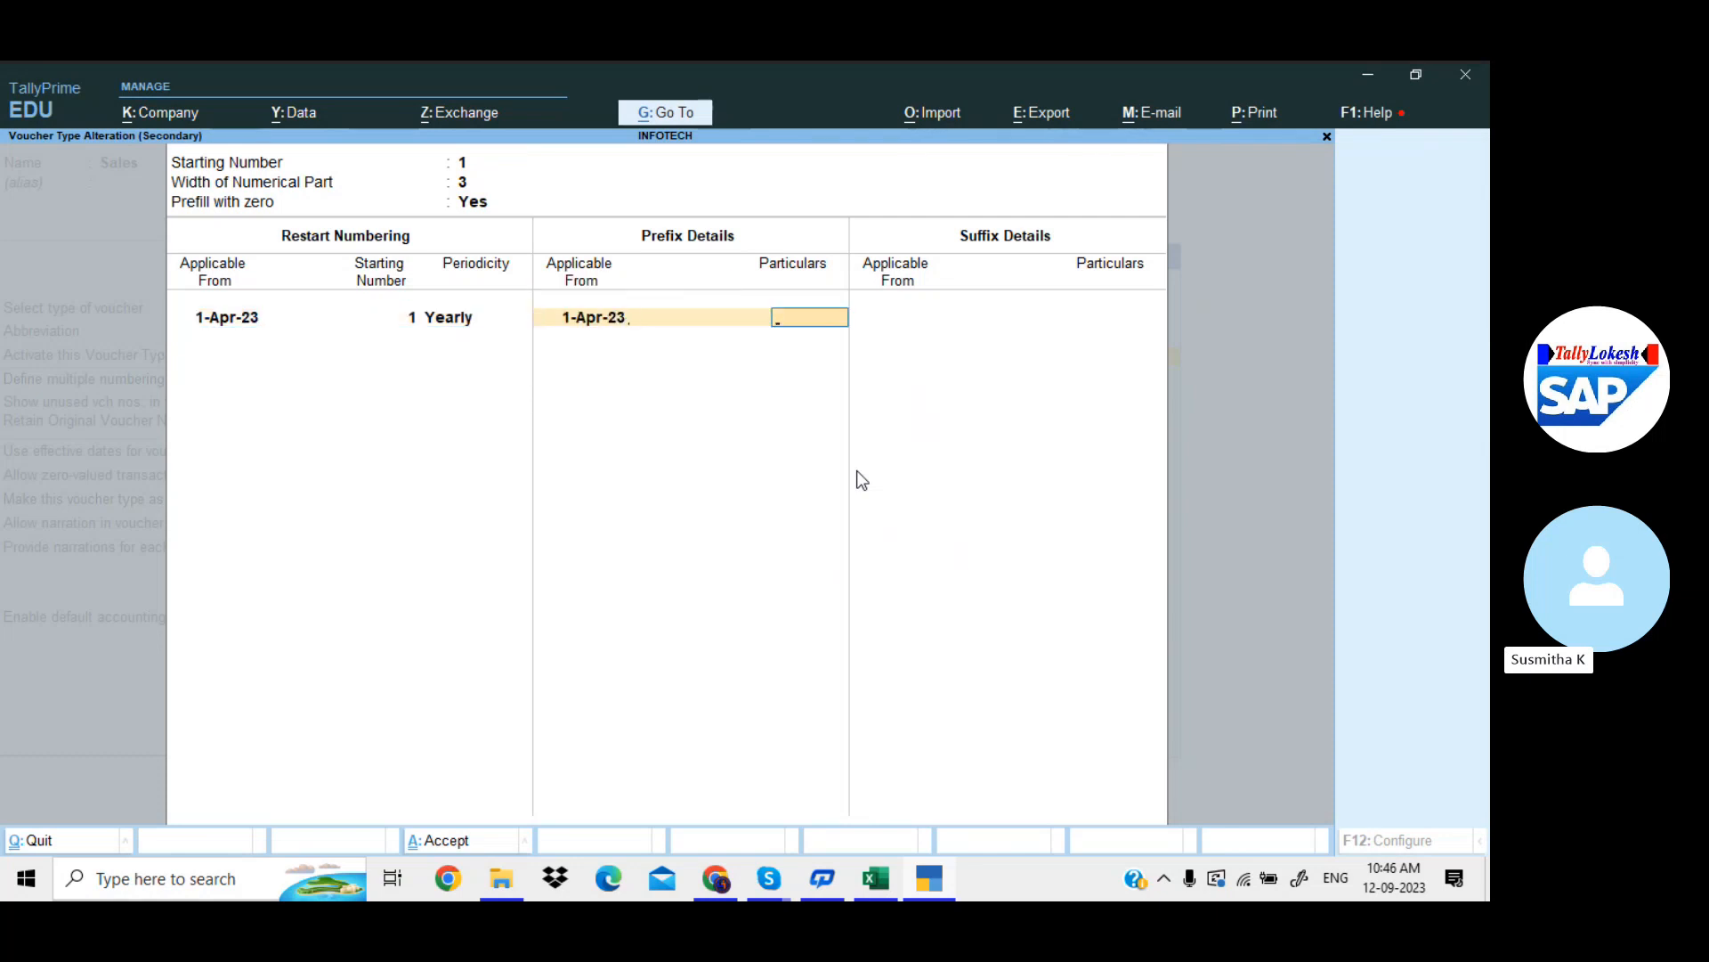
text(AP\)
key(Return)
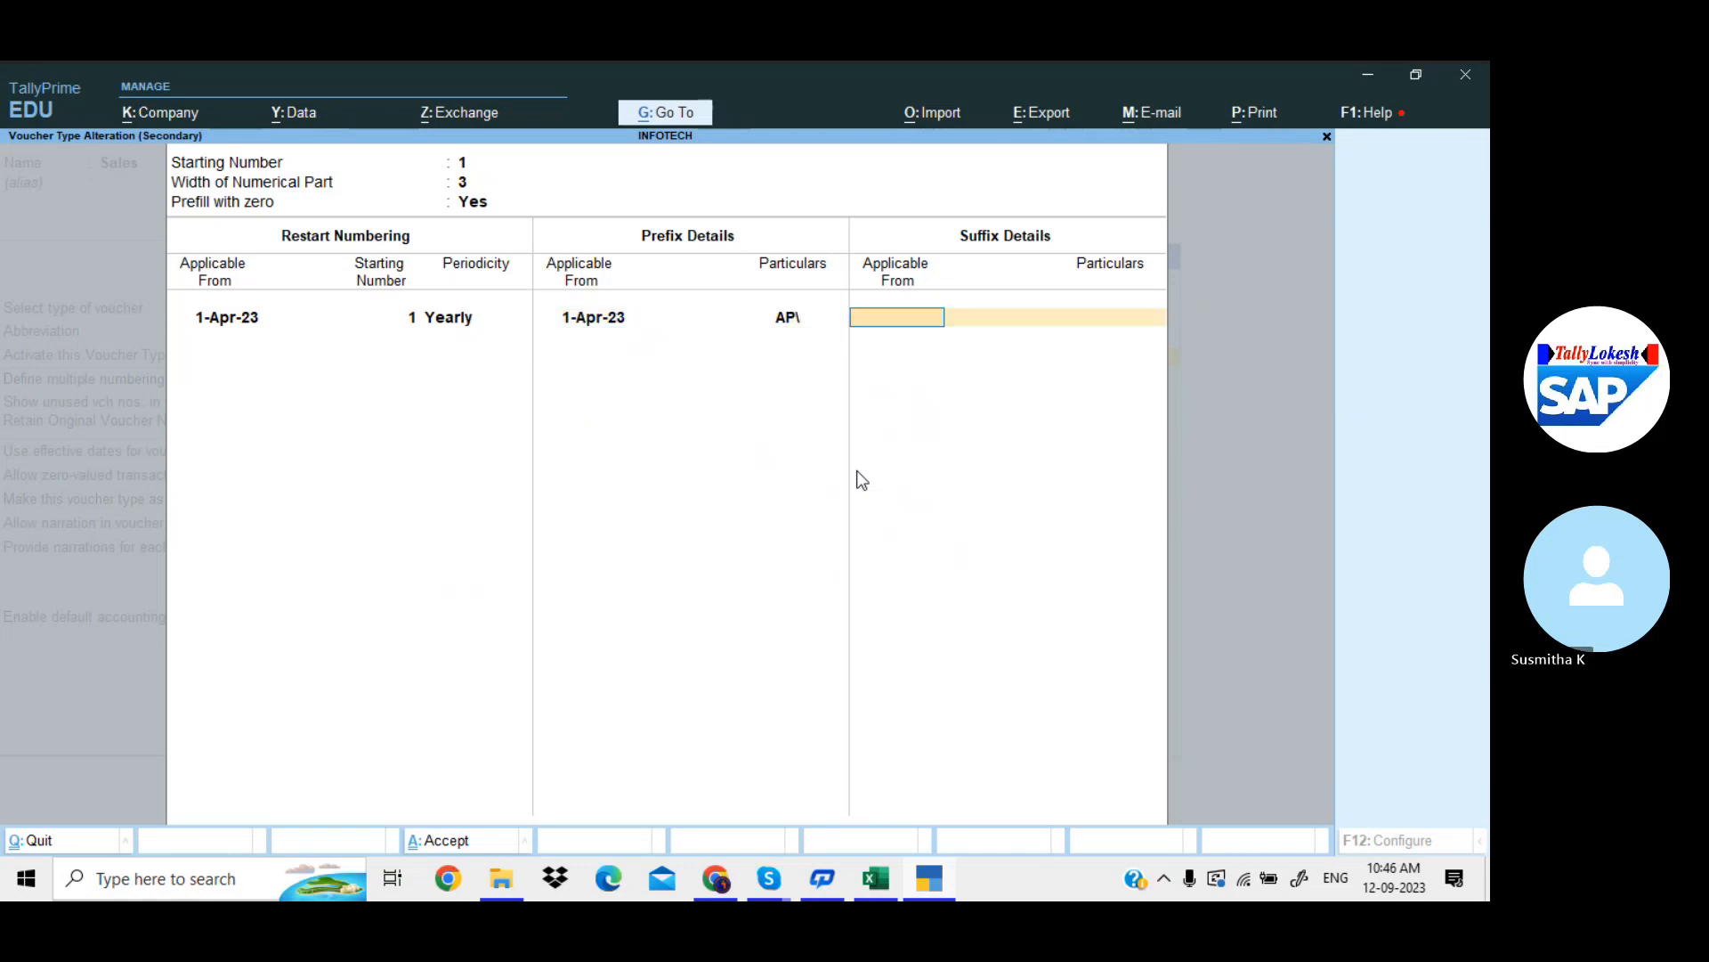
Add the suffix \23-24 to the AP series, applicable from 1-Apr-23, and accept the series
text(1-4)
key(Return)
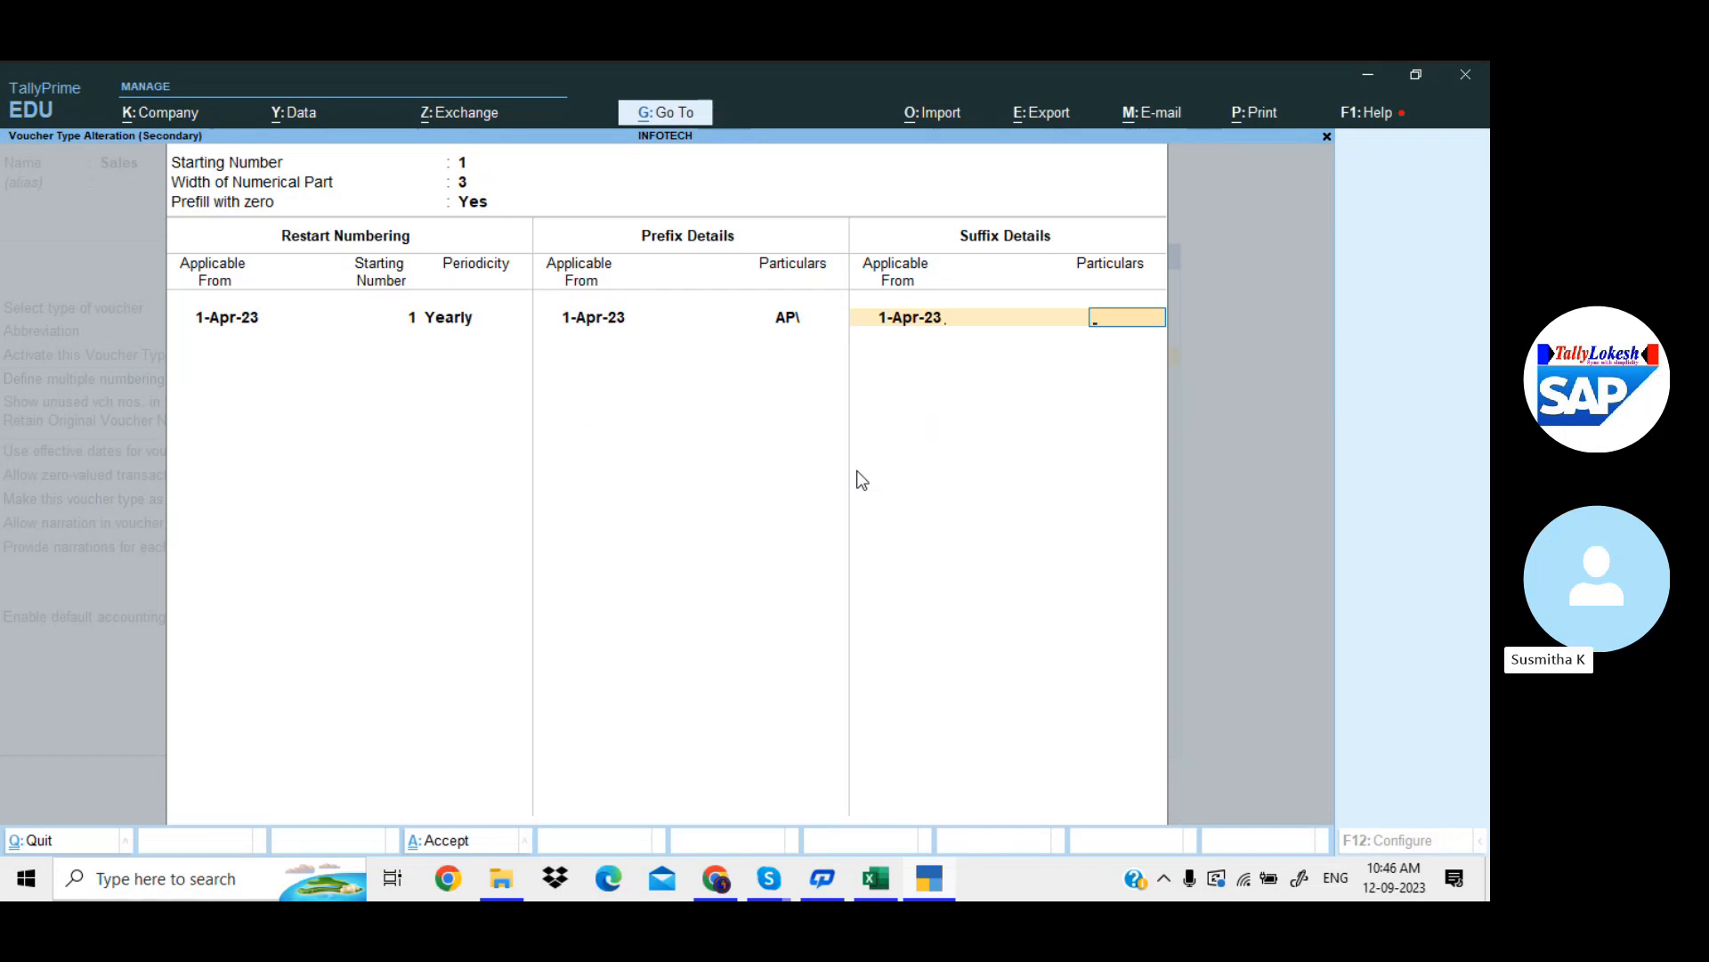
text(\23-24)
key(Return)
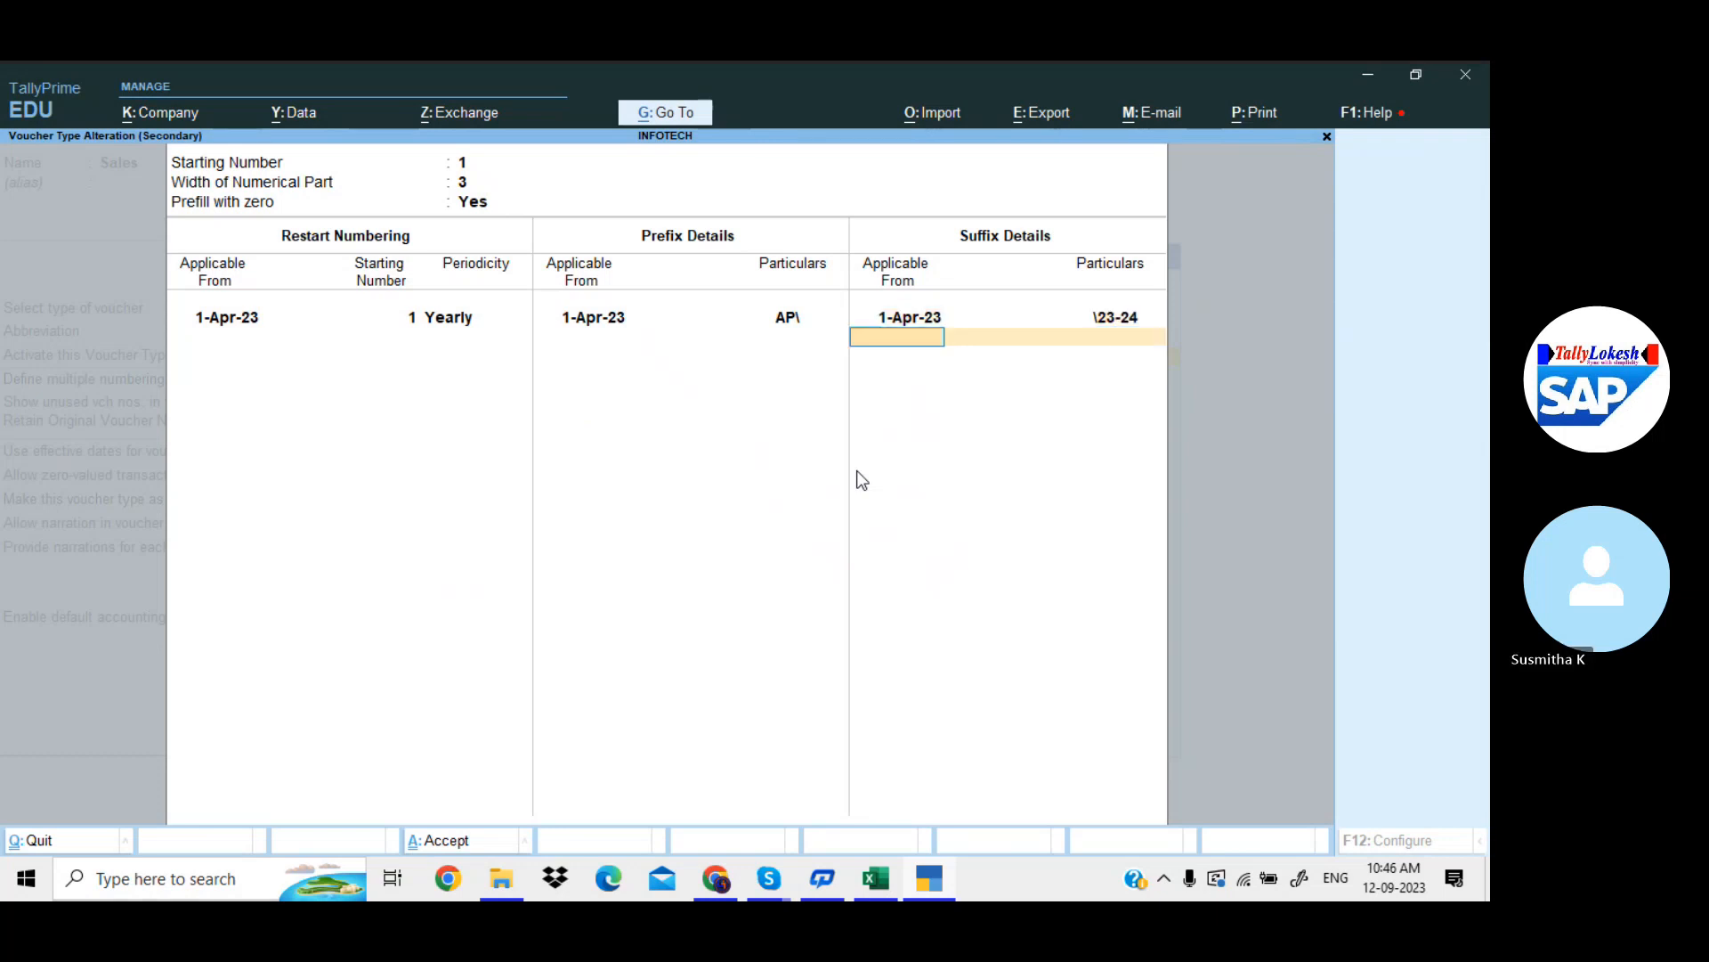
key(Return)
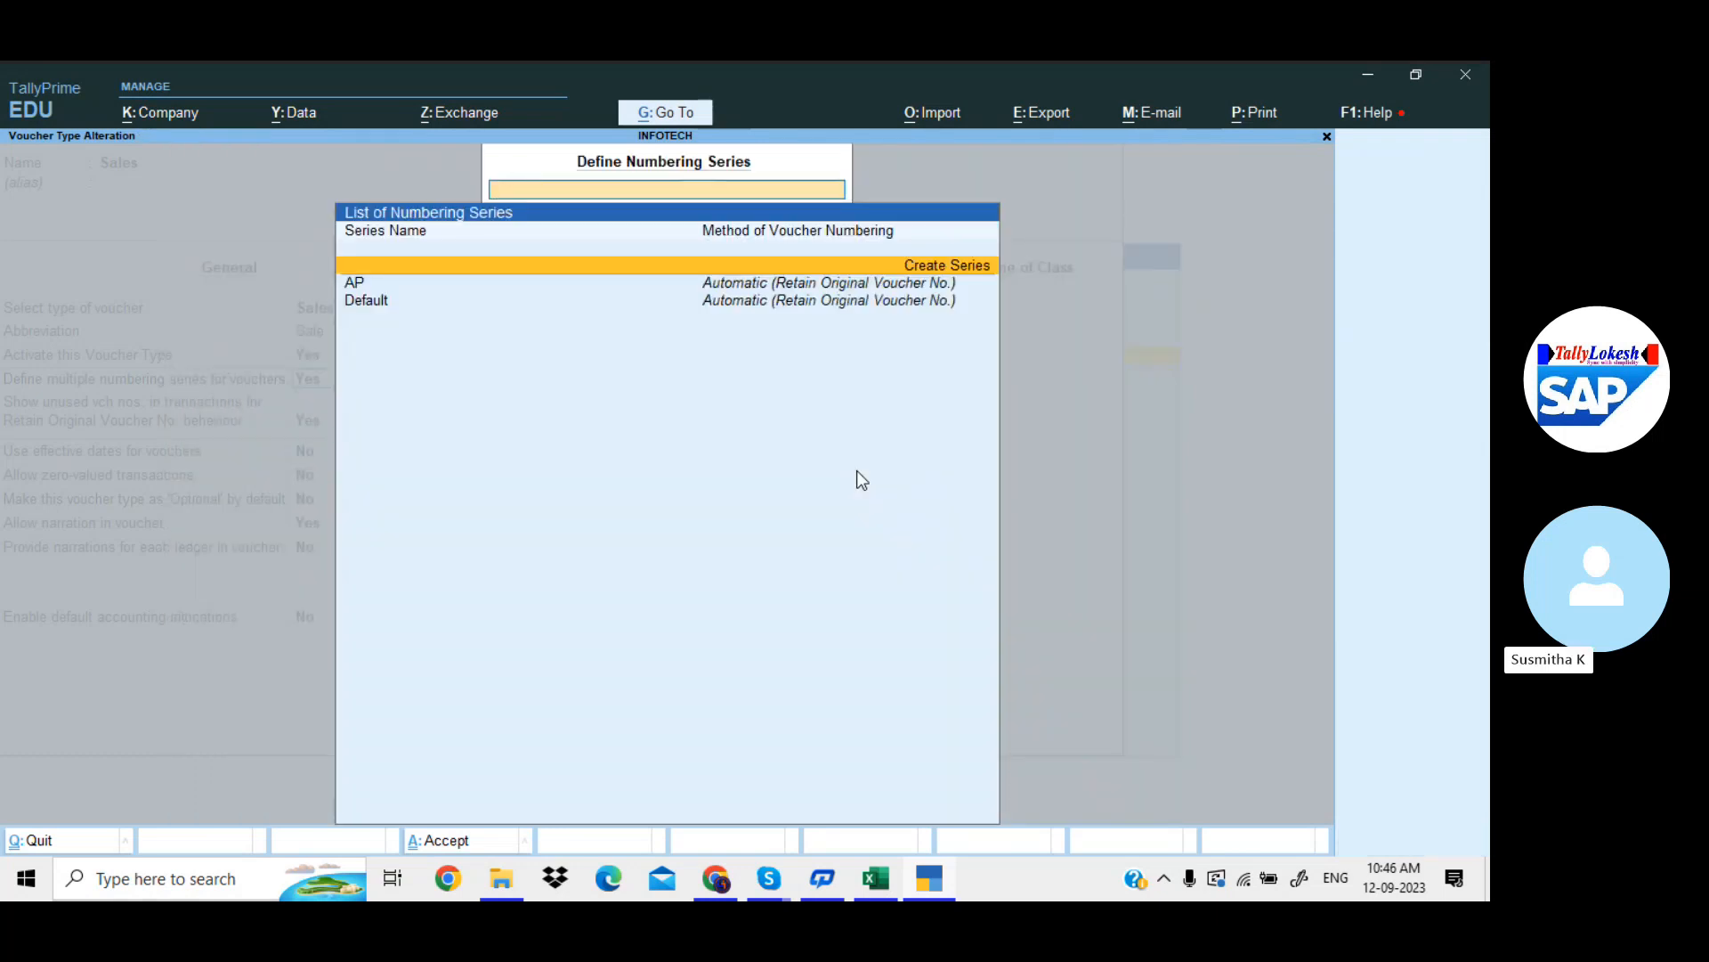
Create the numbering series TL with Automatic numbering and Retain Original Voucher No., and open its additional numbering details
key(Return)
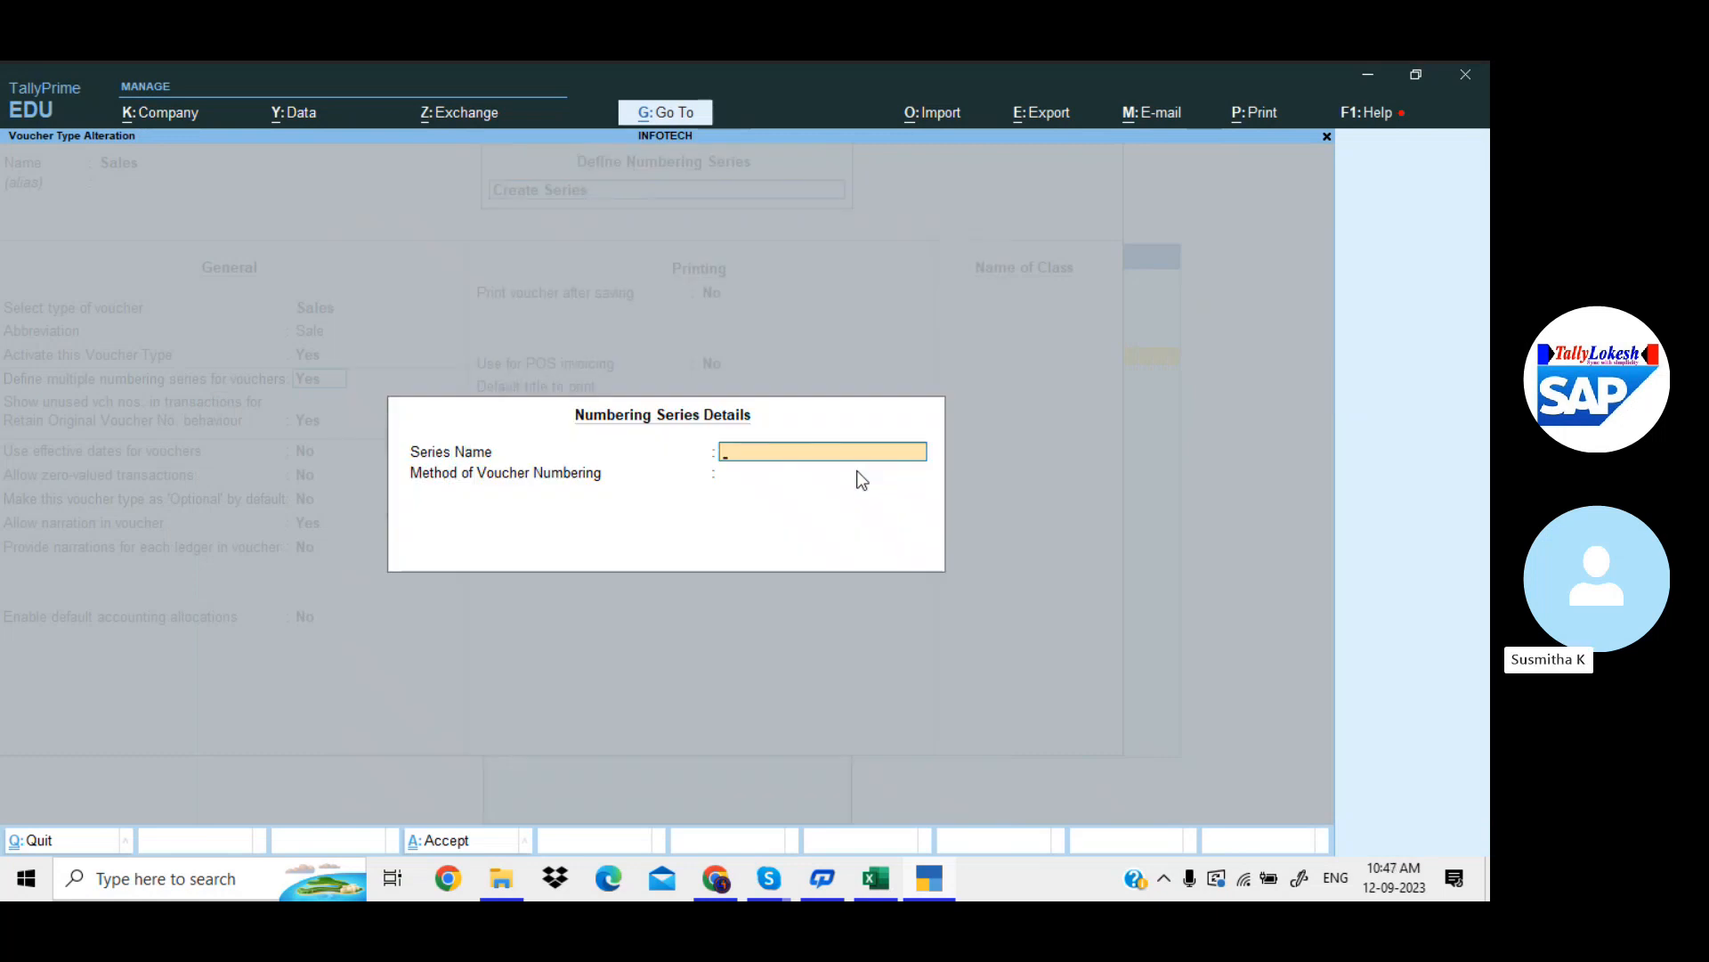
text(TL)
key(Return)
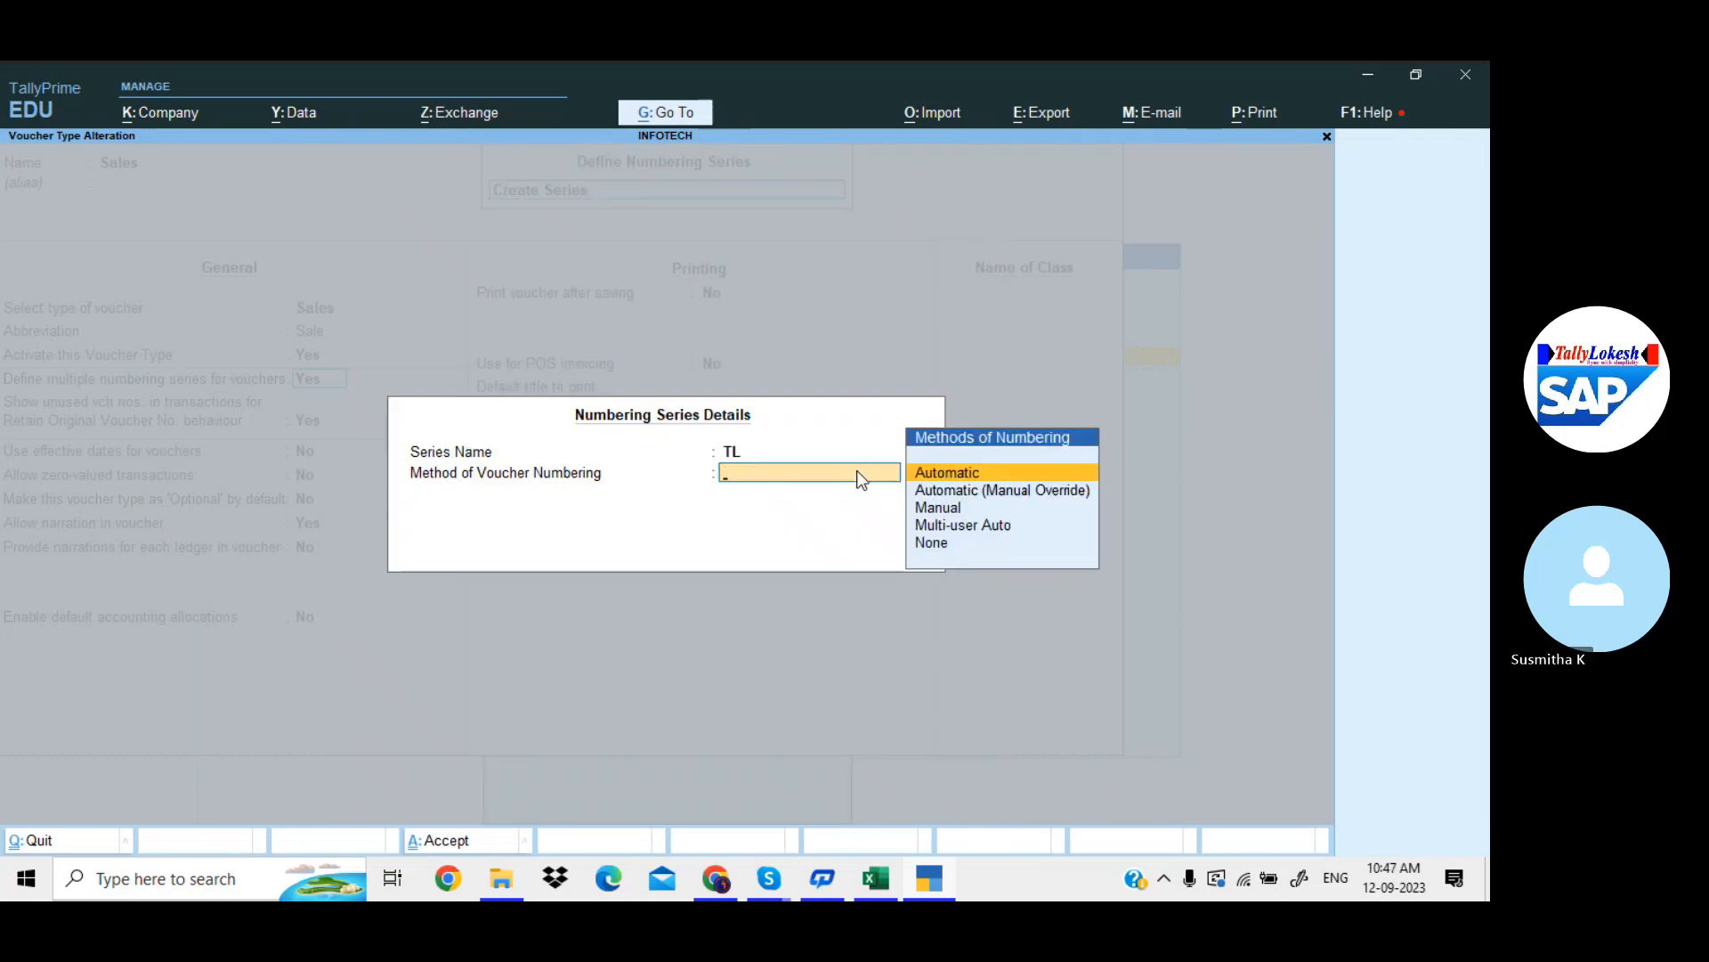
key(Return)
key(Return)
text(y)
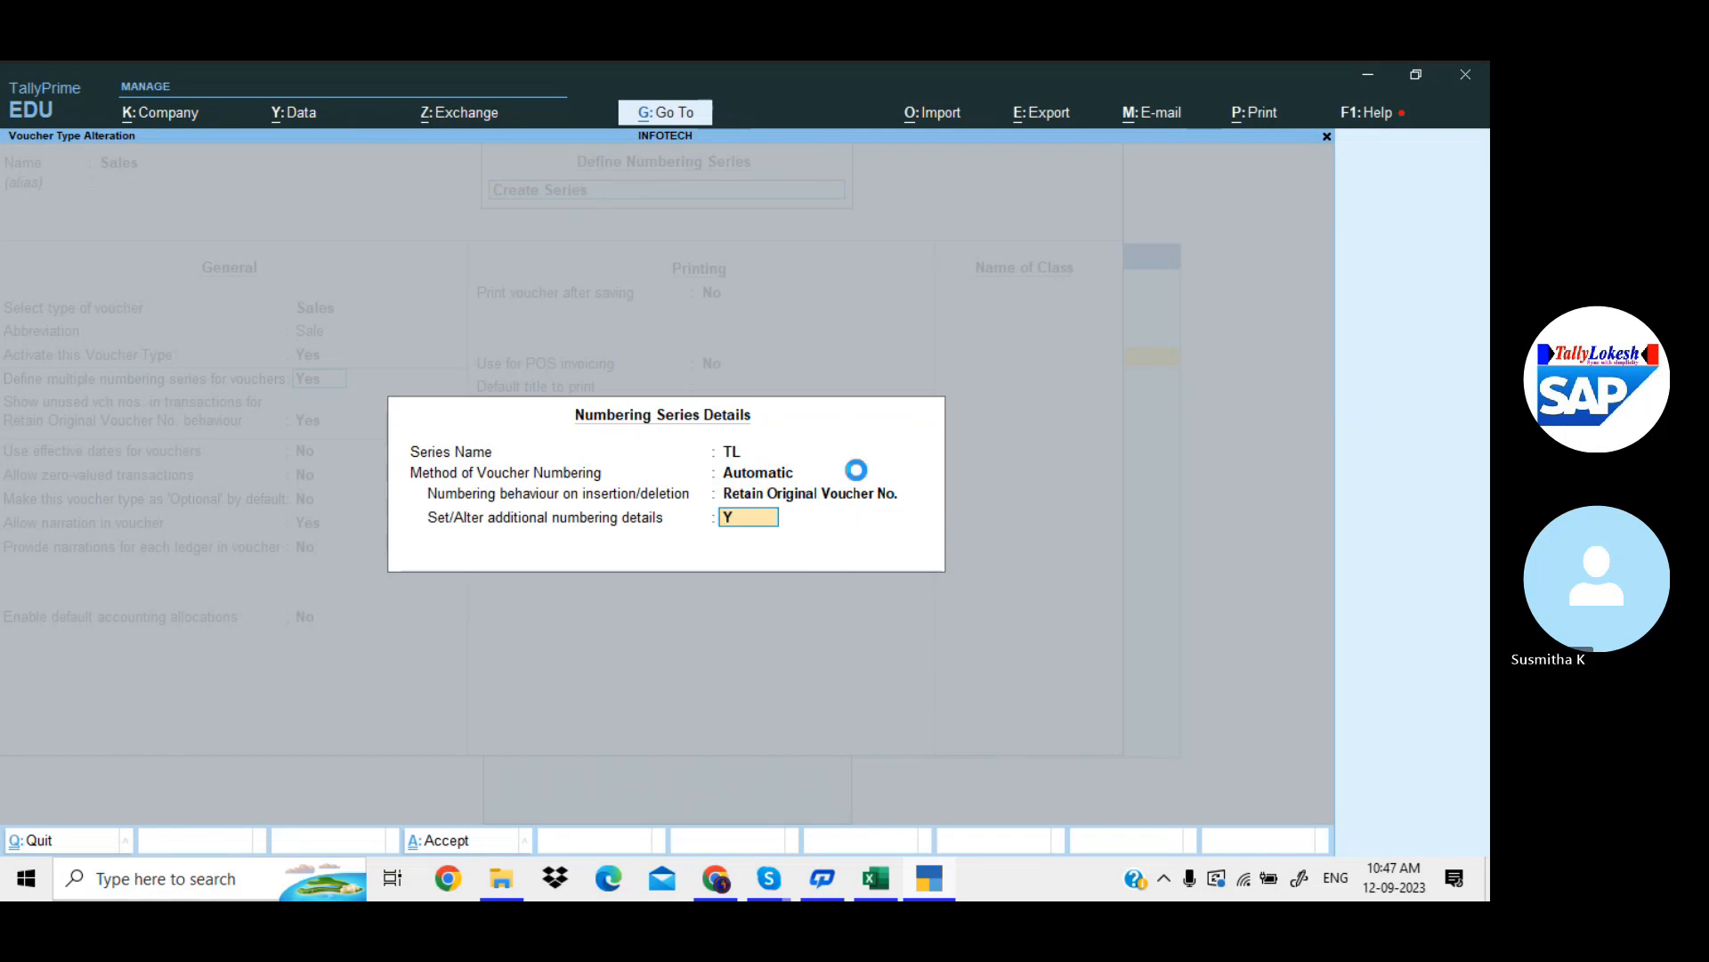
key(Return)
Keep starting number 1 for the TL series, set the numerical part's width to 3 and enable prefilling with zero
key(Return)
text(3)
key(Return)
text(y)
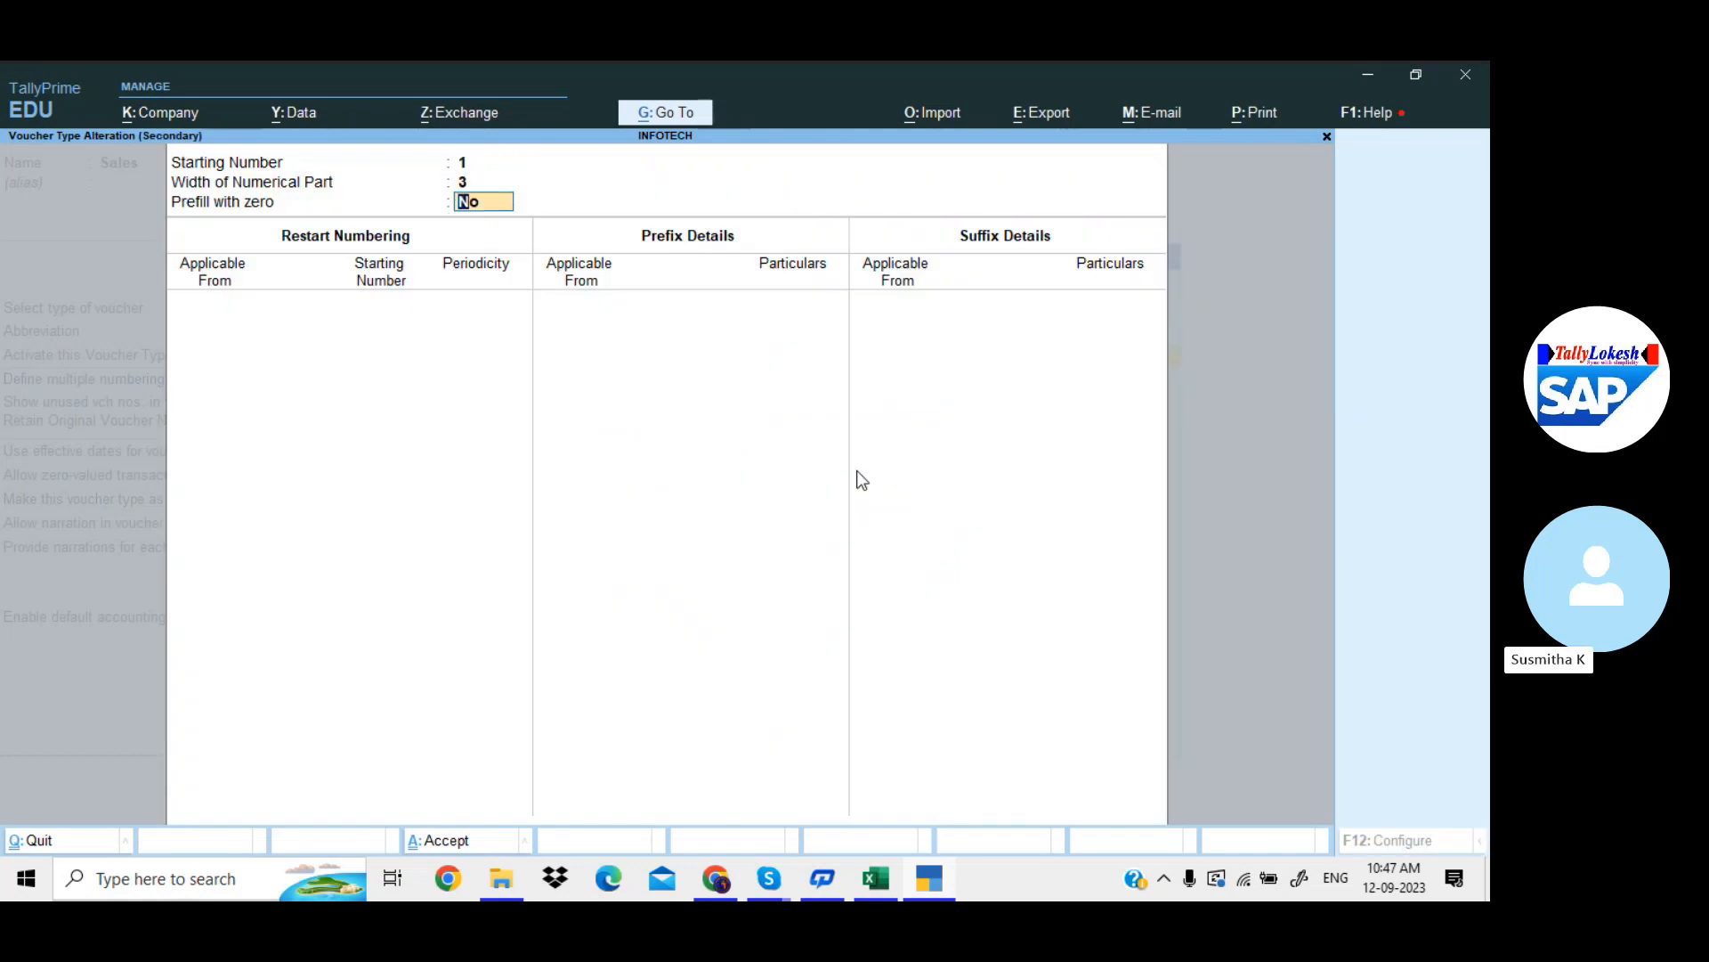
key(Return)
Restart the TL series numbering at 1 from 1-Apr-23 with Yearly periodicity
text(1-4)
key(Return)
key(Return)
key(Return)
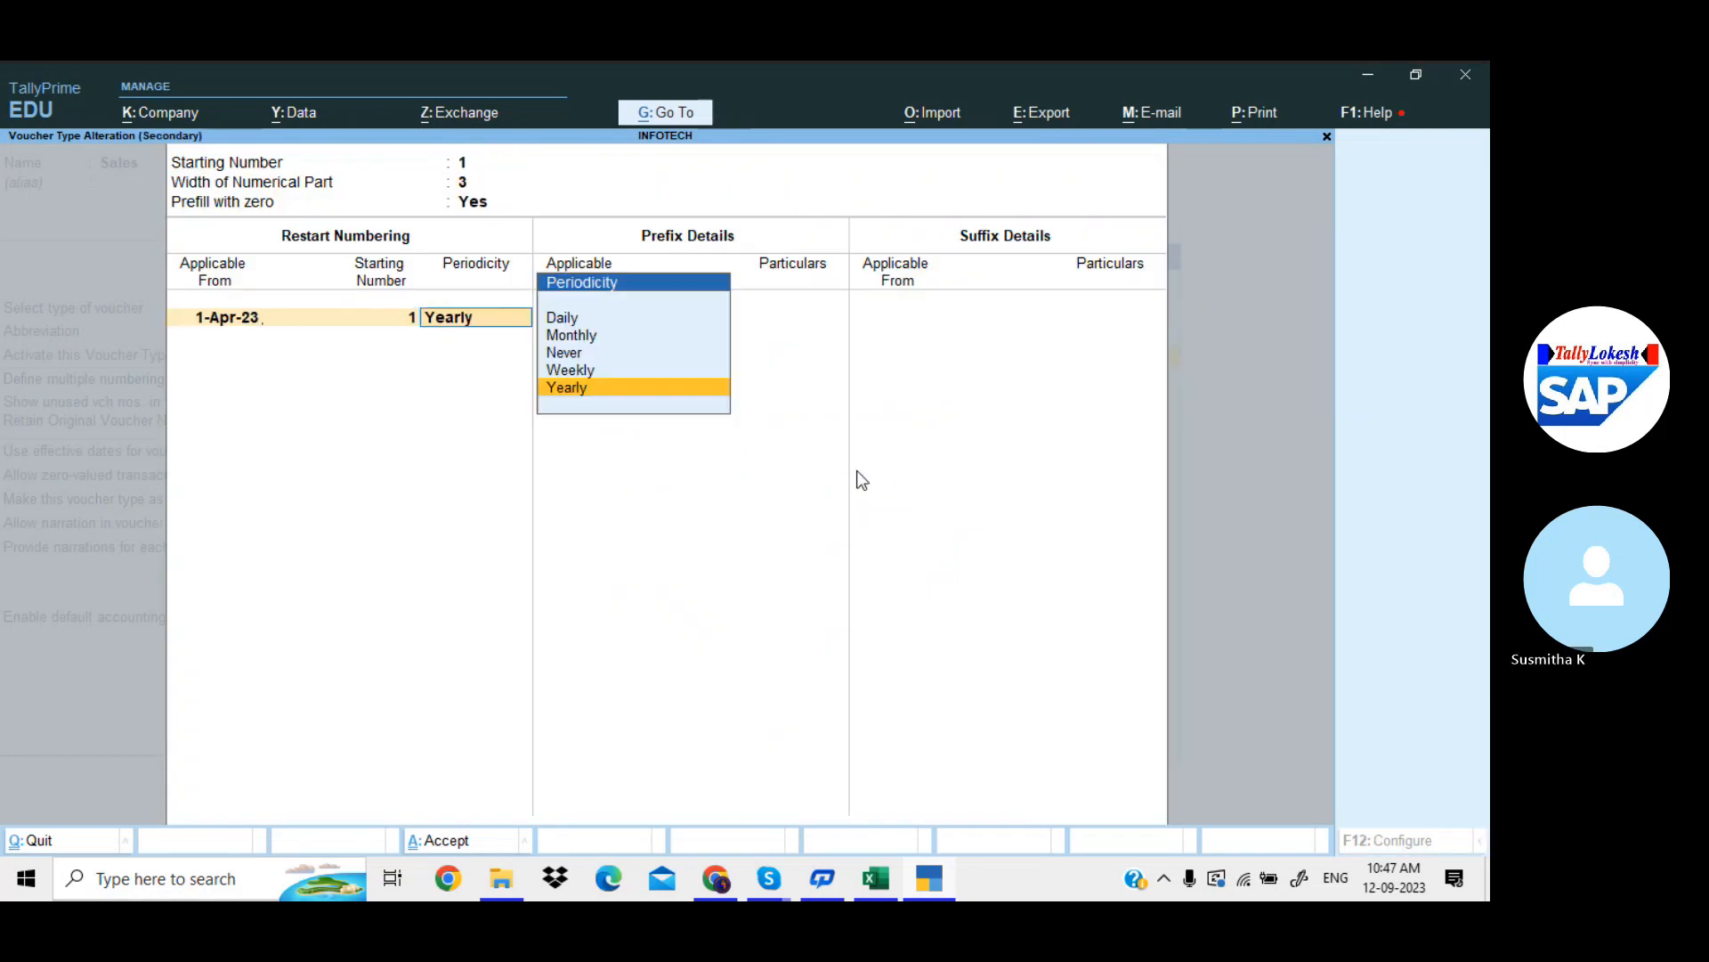
key(Return)
Add the prefix TL\ to the TL series, applicable from 1-Apr-23
text(1-4)
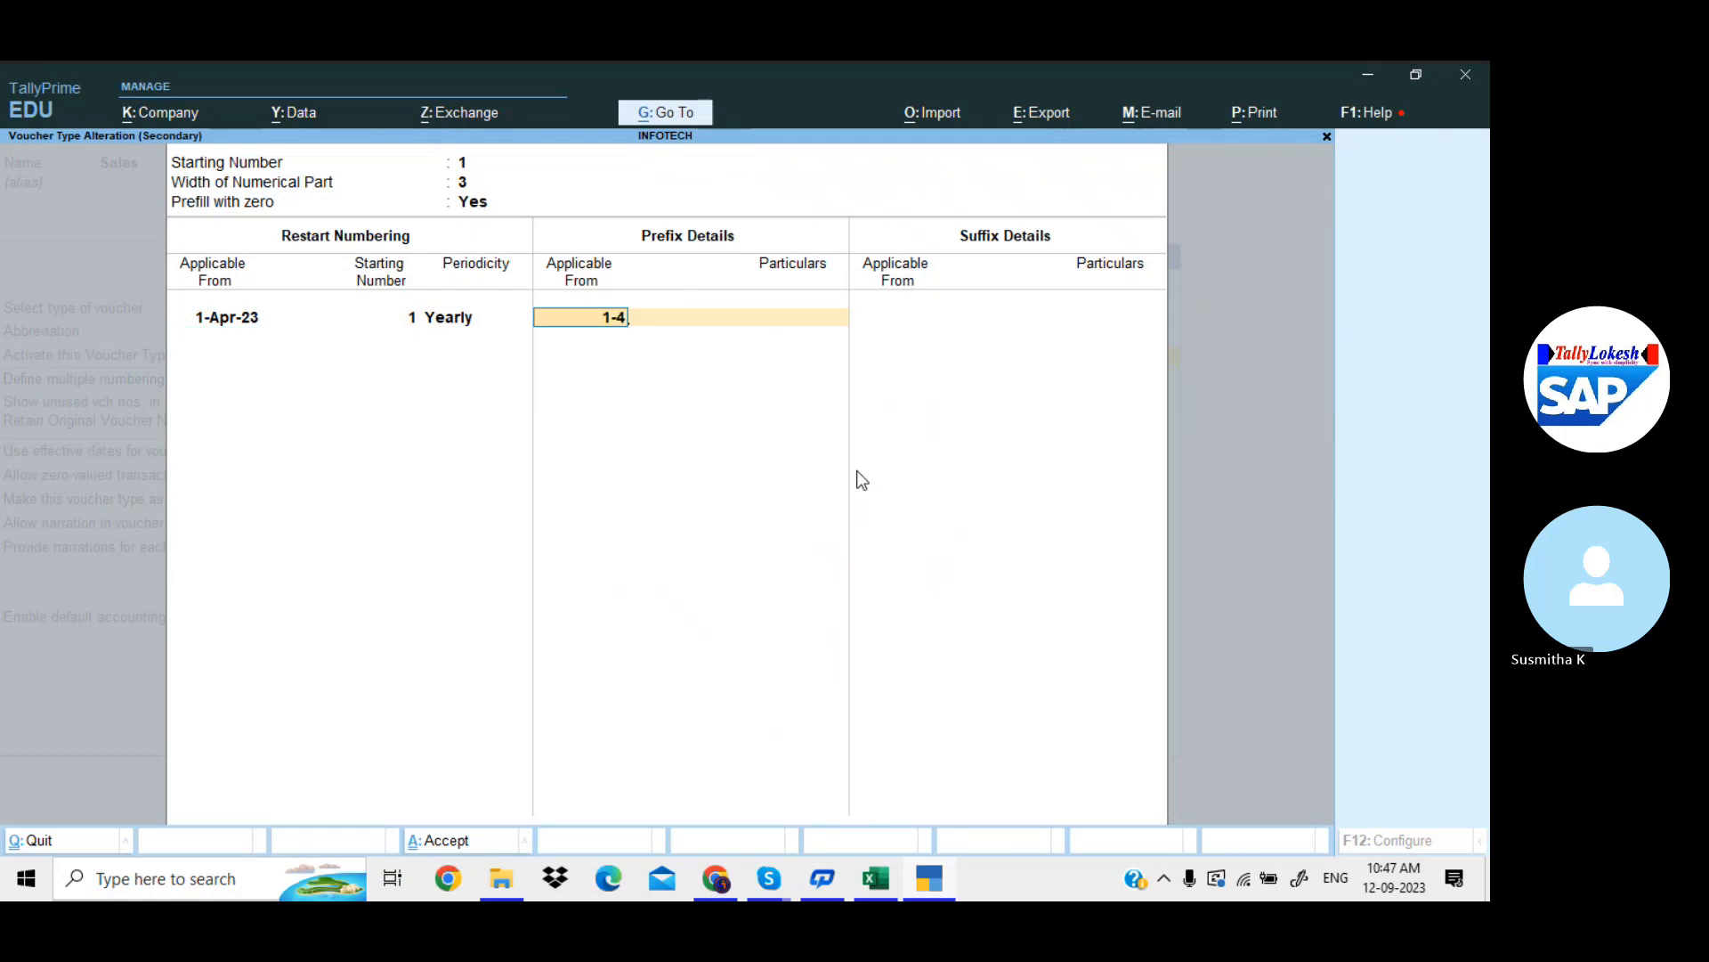
key(Return)
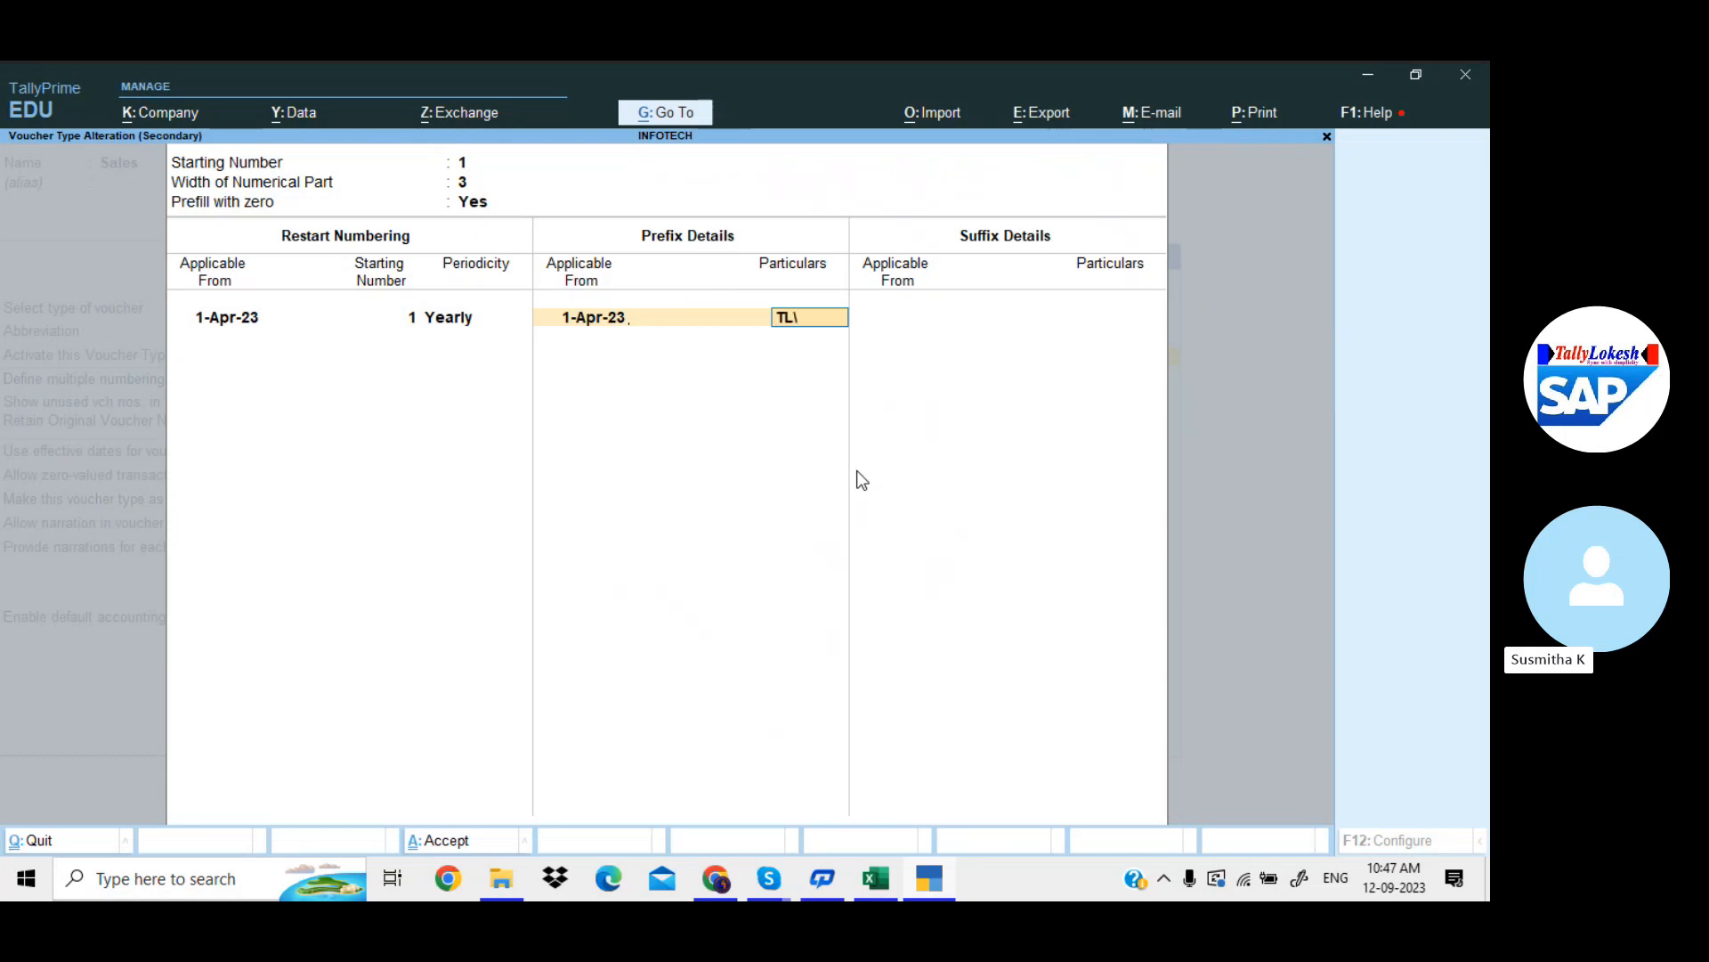
key(Return)
Add the suffix \23-24 to the TL series, applicable from 1-Apr-23, and accept the series
text(1-4)
key(Return)
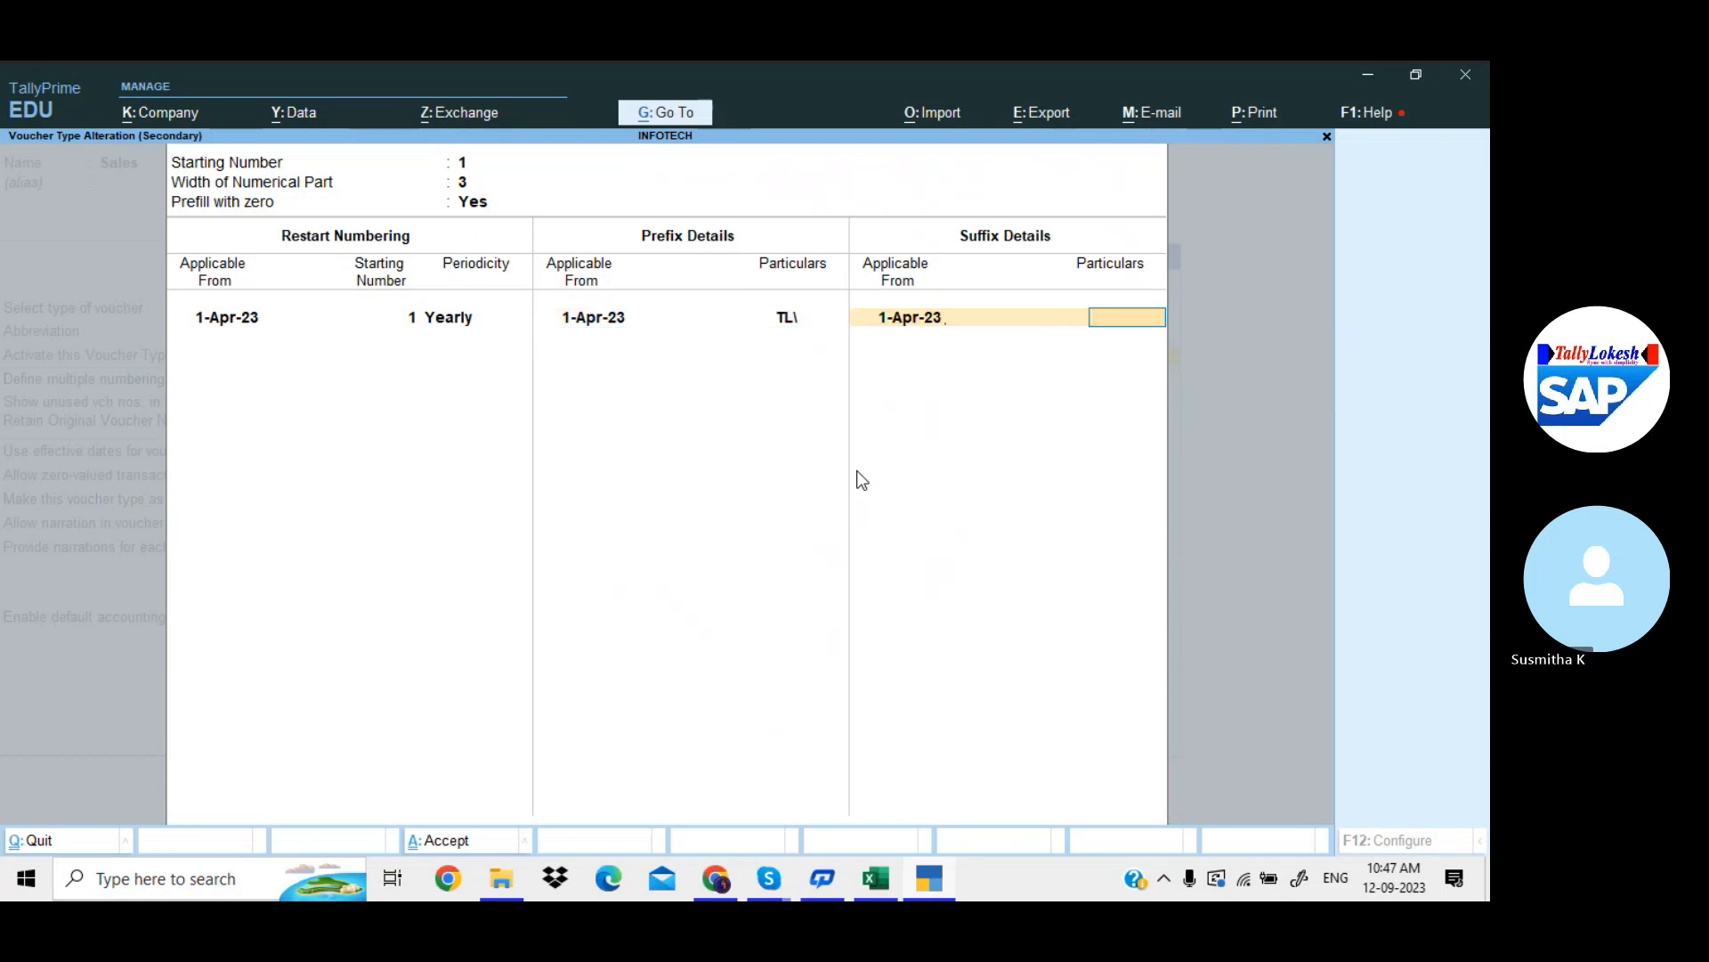
text(\23-24)
key(Return)
key(Return)
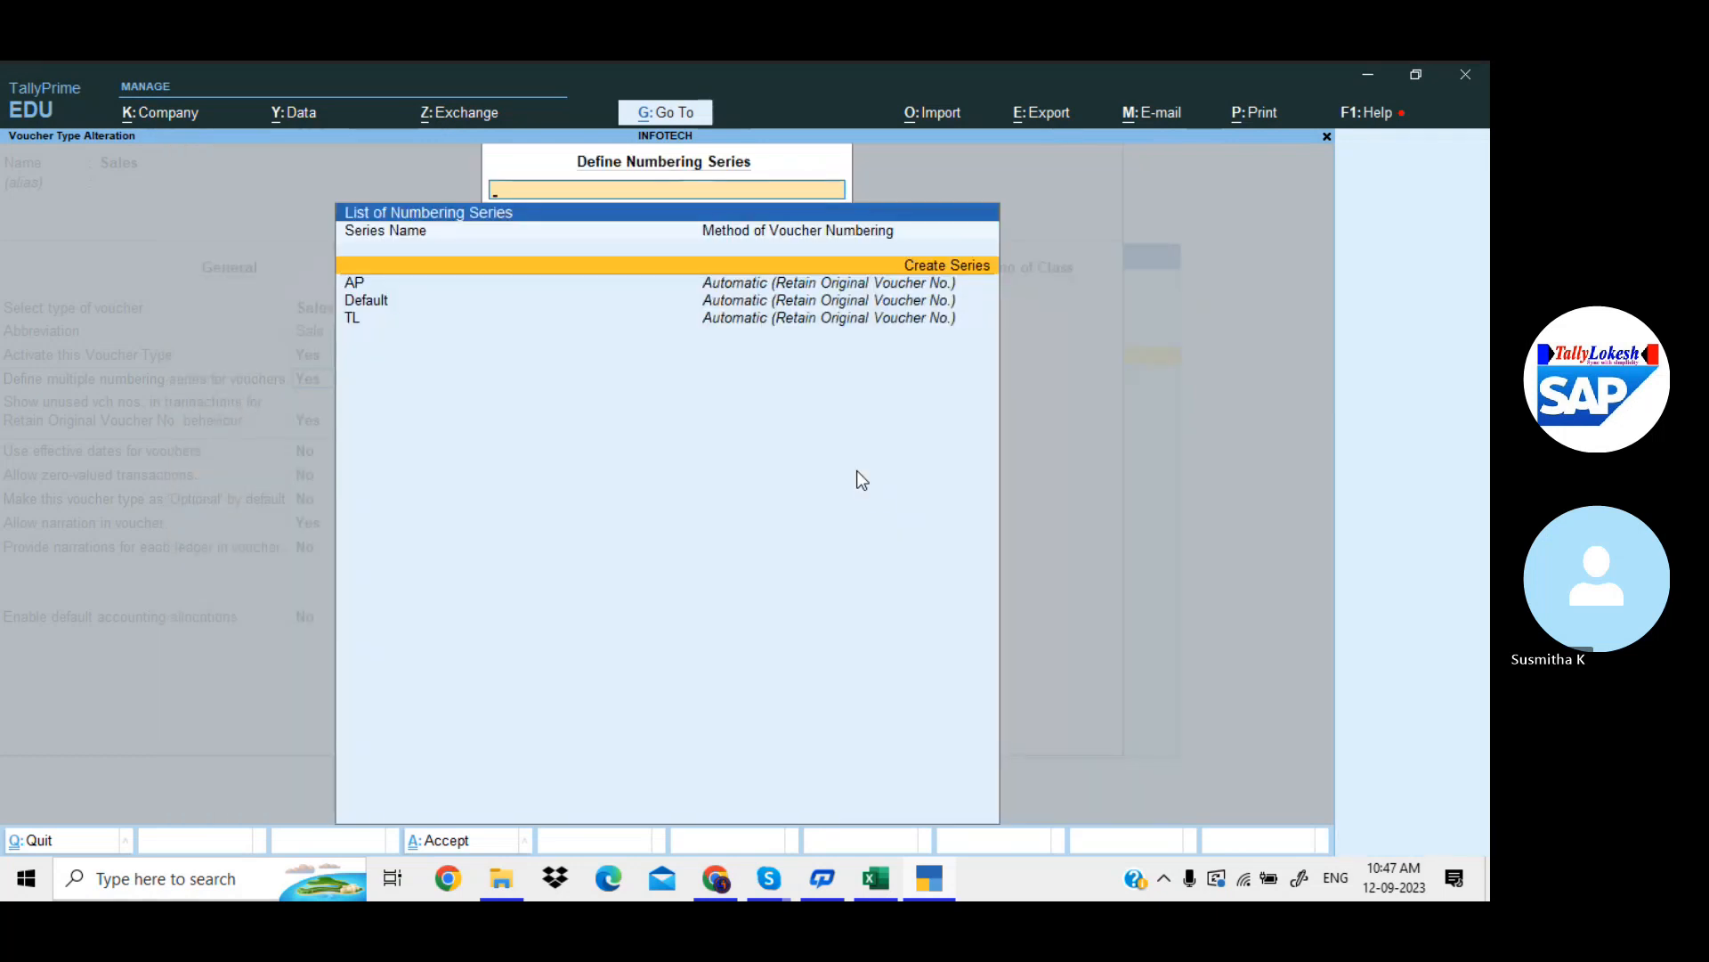
Create the numbering series KA with Automatic numbering and Retain Original Voucher No., and open its additional numbering details
key(Return)
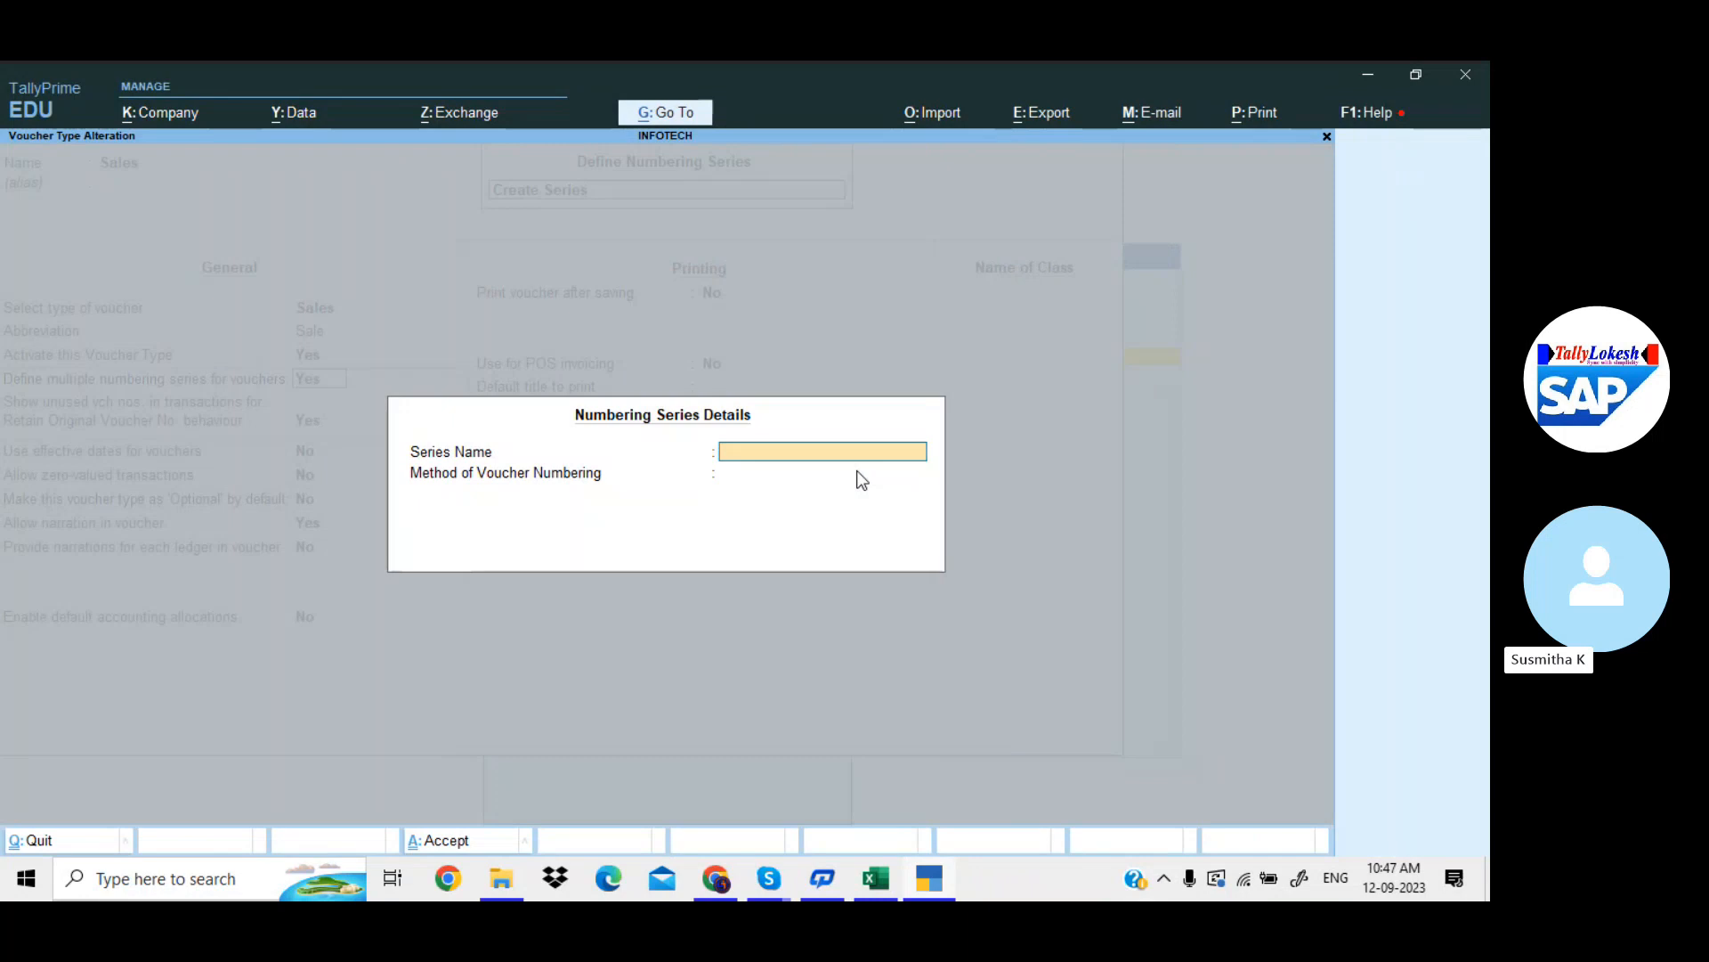
text(KA)
key(Return)
key(Return)
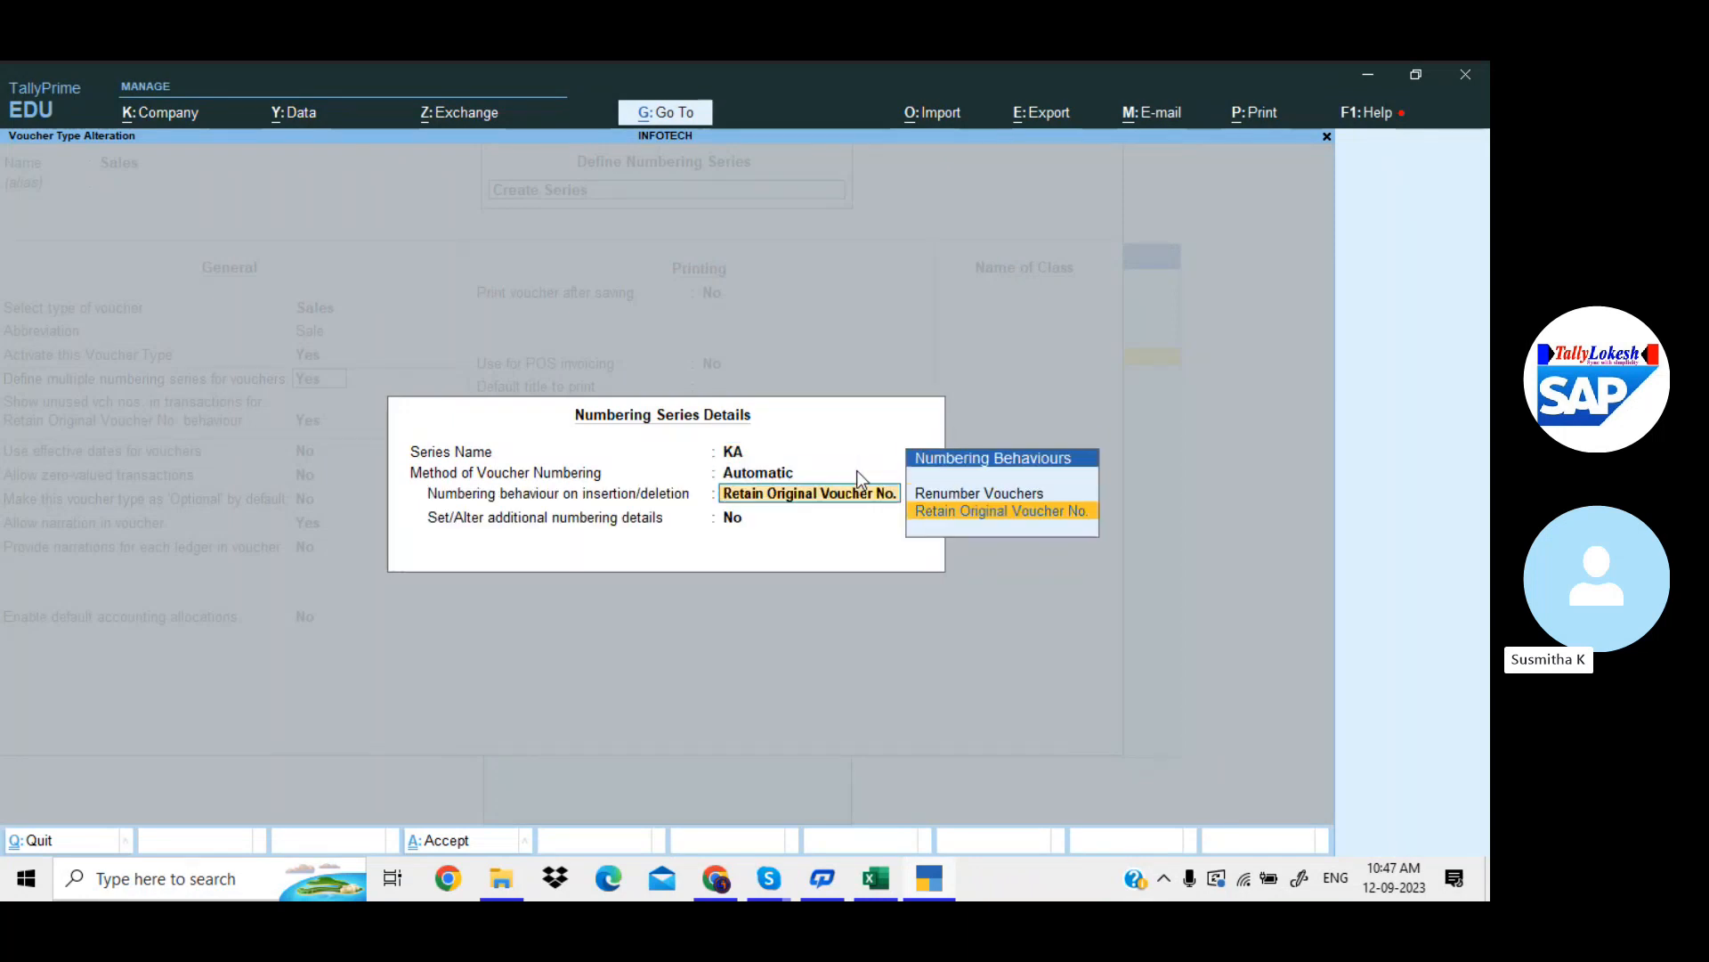
key(Return)
key(y)
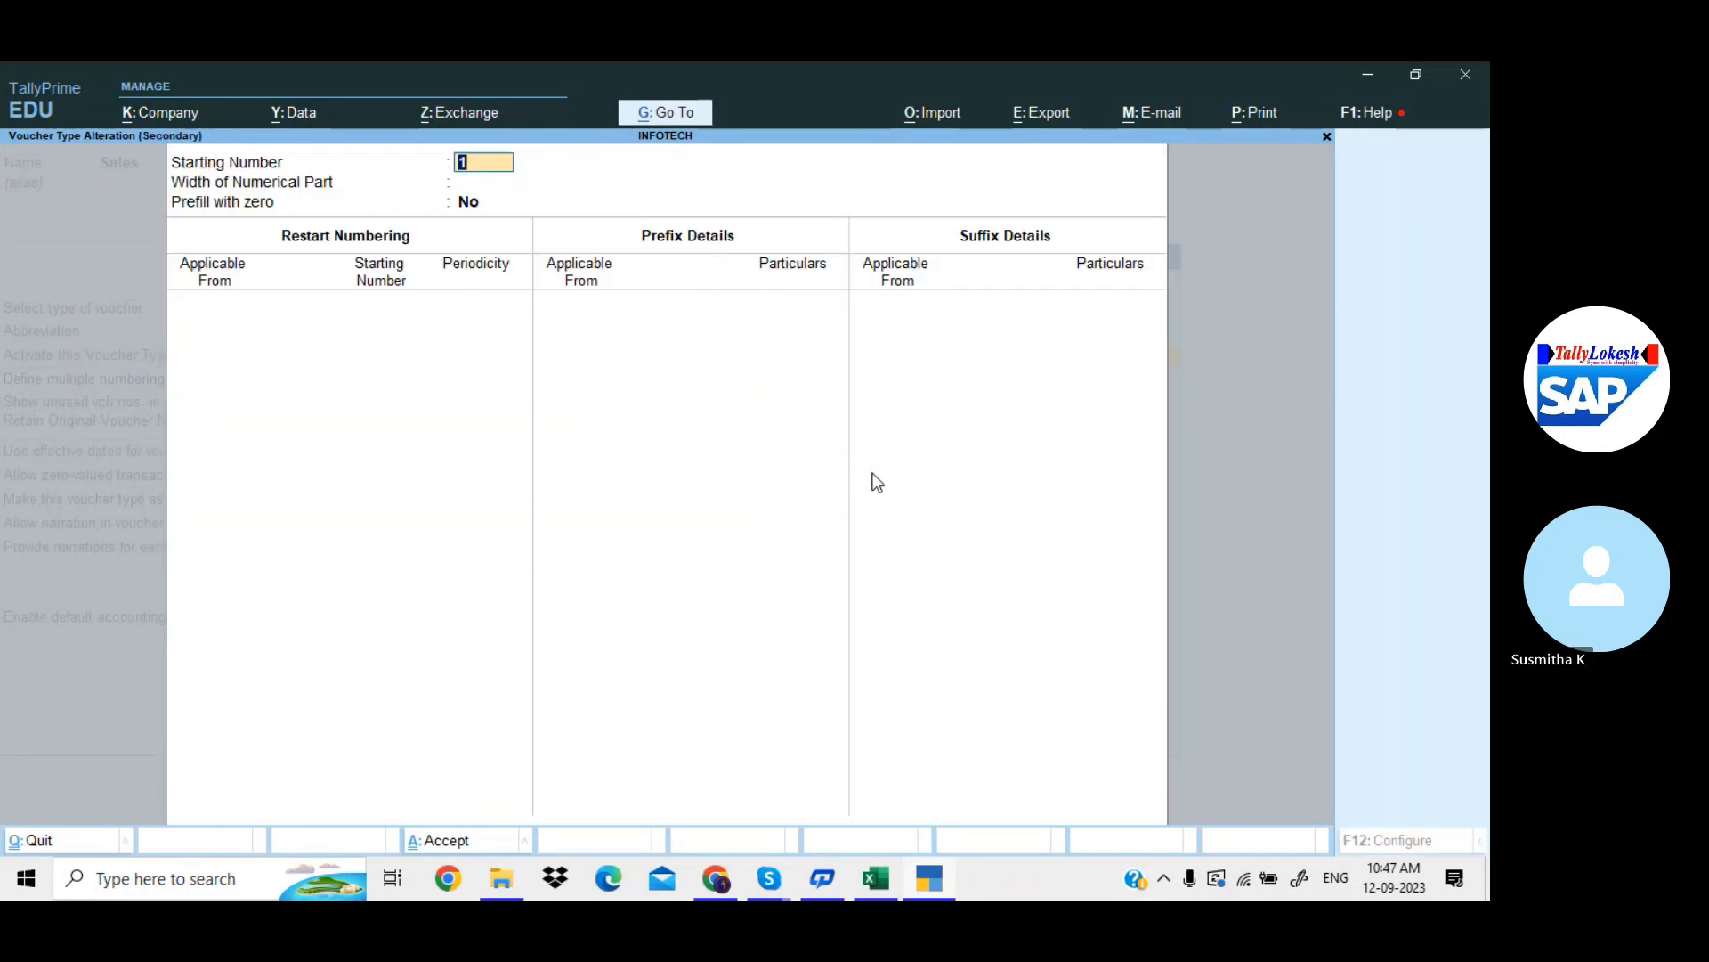
Keep starting number 1 for the KA series, set the numerical part's width to 3 and enable prefilling with zero
key(Return)
text(3)
key(Return)
key(y)
key(Return)
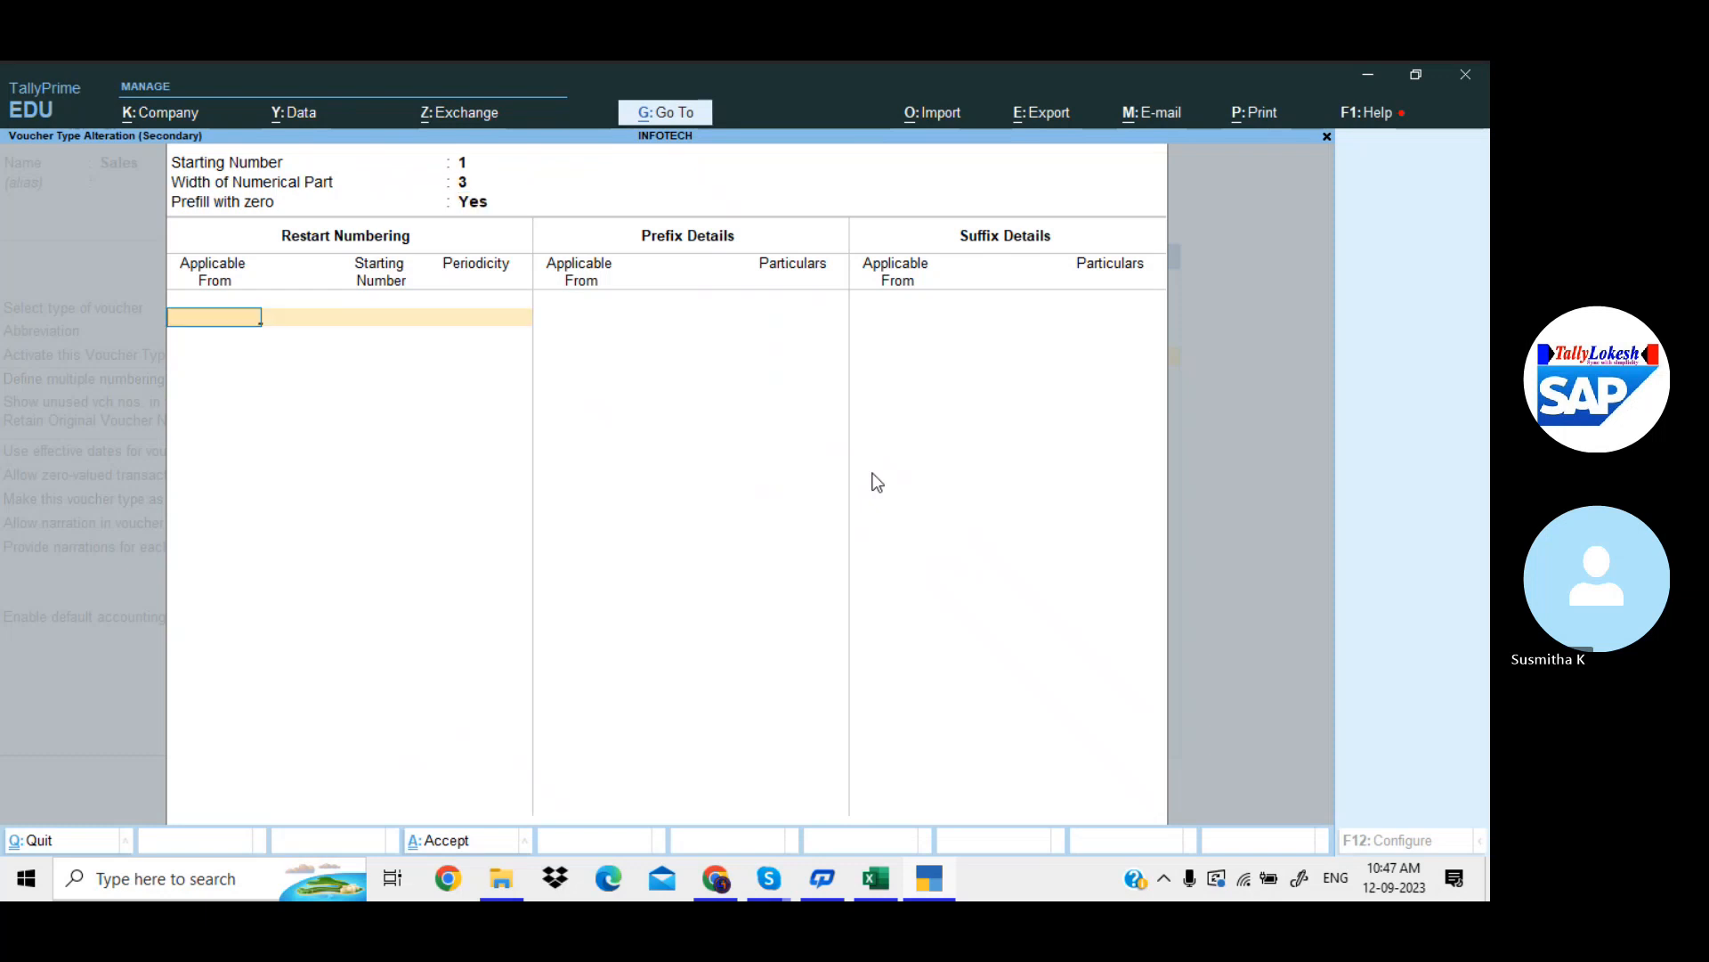
Restart the KA series numbering at 1 from 1-Apr-23 with Yearly periodicity
text(1-4)
key(Return)
key(Return)
key(Return)
key(Return)
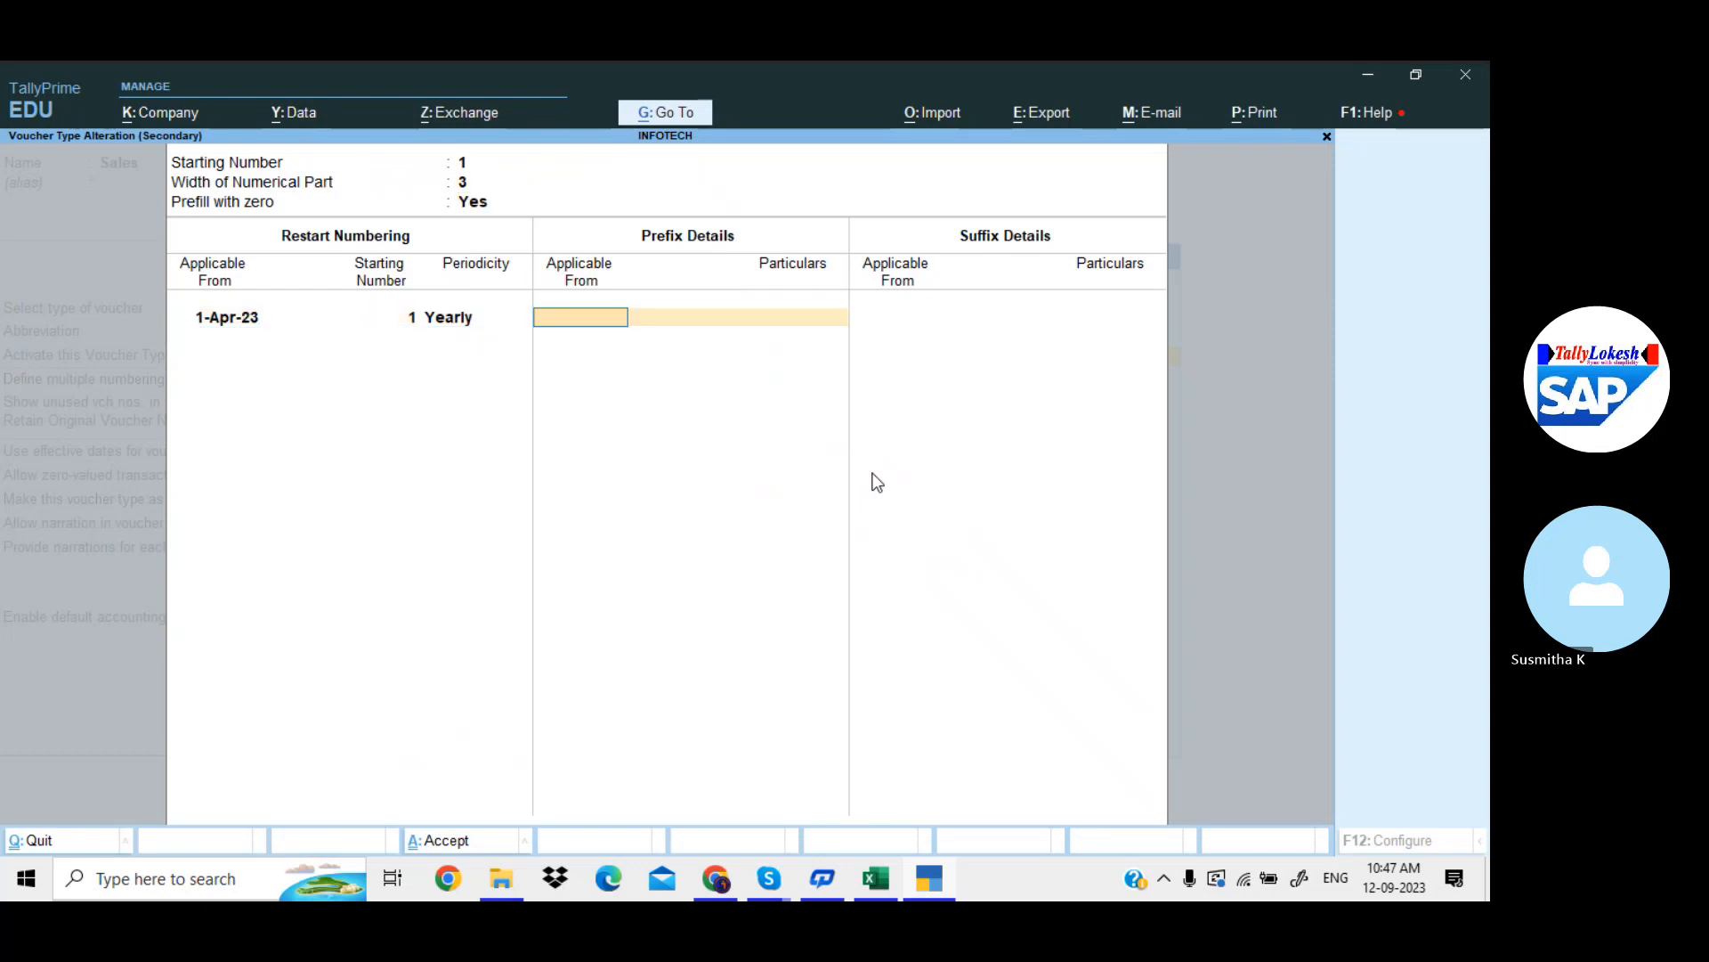
Add the prefix KA\ to the KA series, applicable from 1-Apr-23
text(1-4)
key(Return)
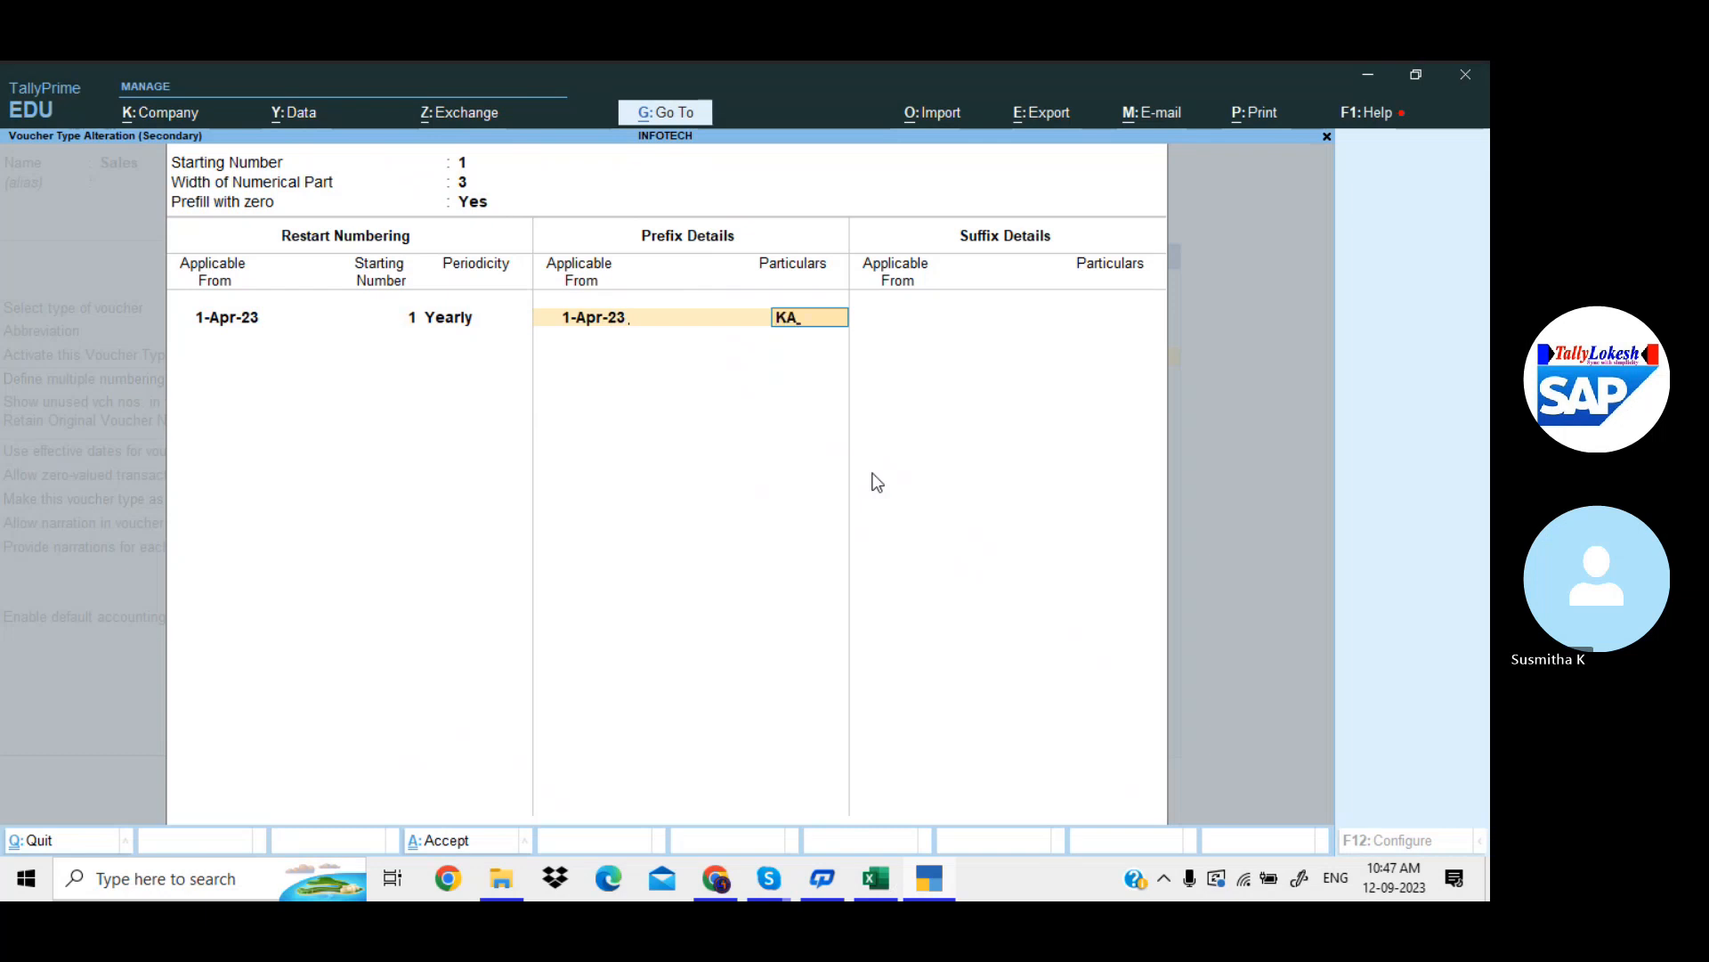
key(Return)
key(Return)
Add the suffix \23-24 to the KA series, applicable from 1-Apr-23, and accept the series
text(1-4)
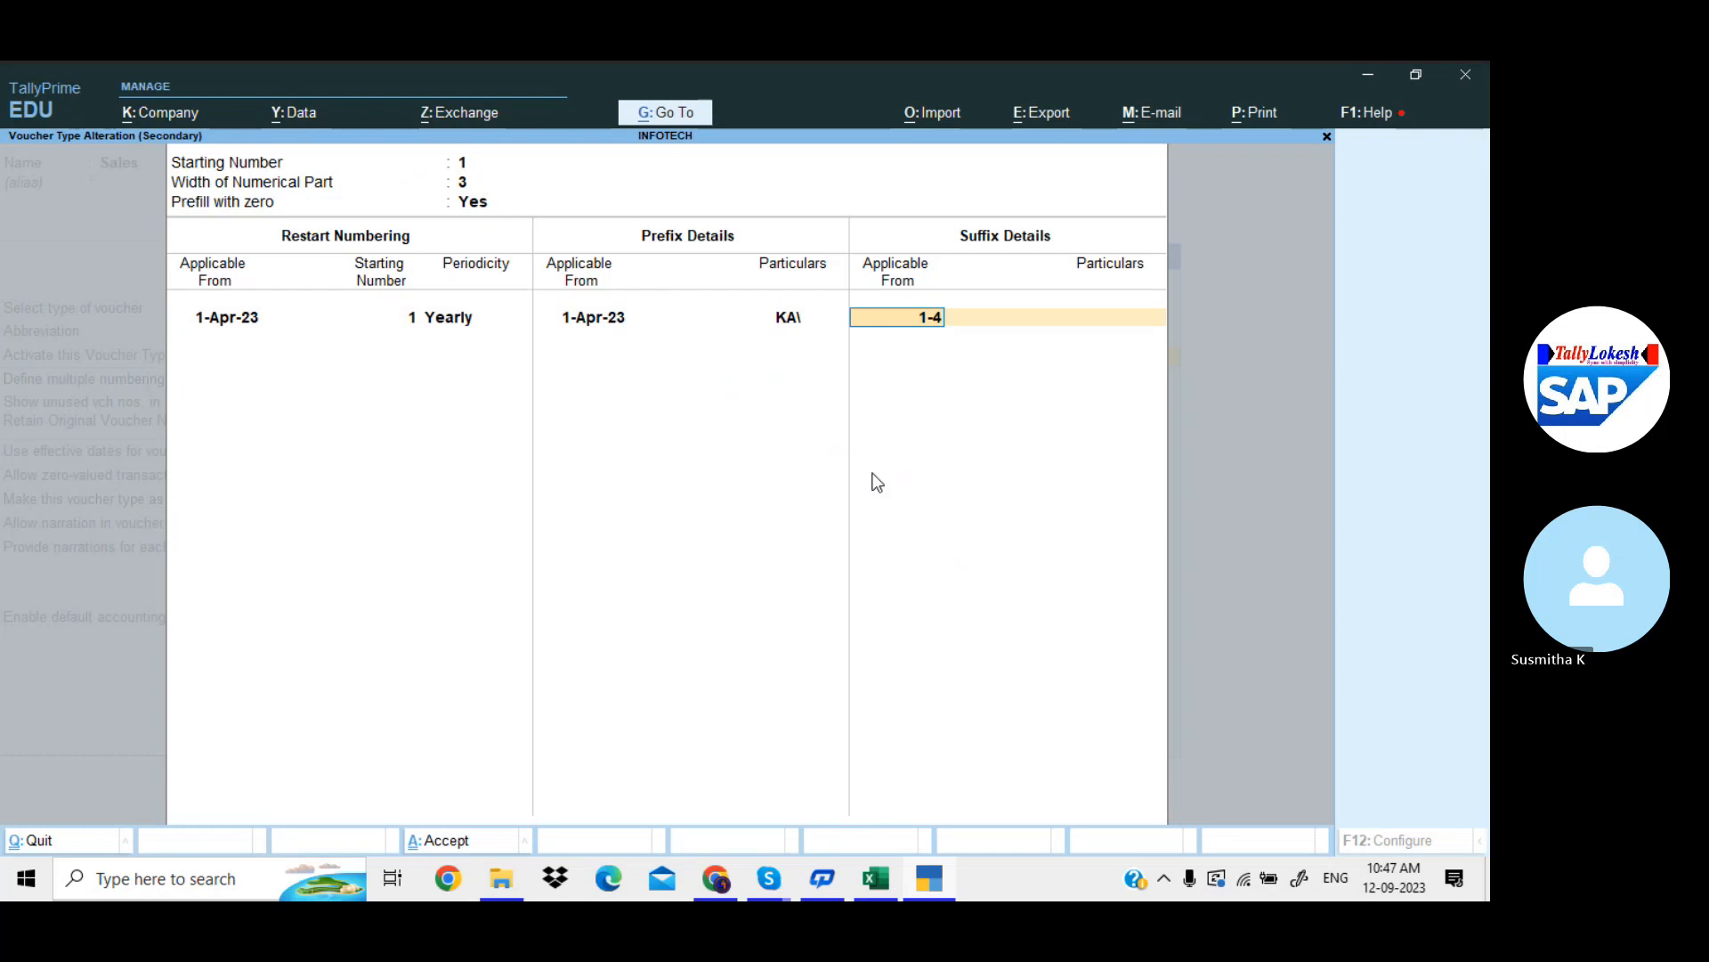
key(Return)
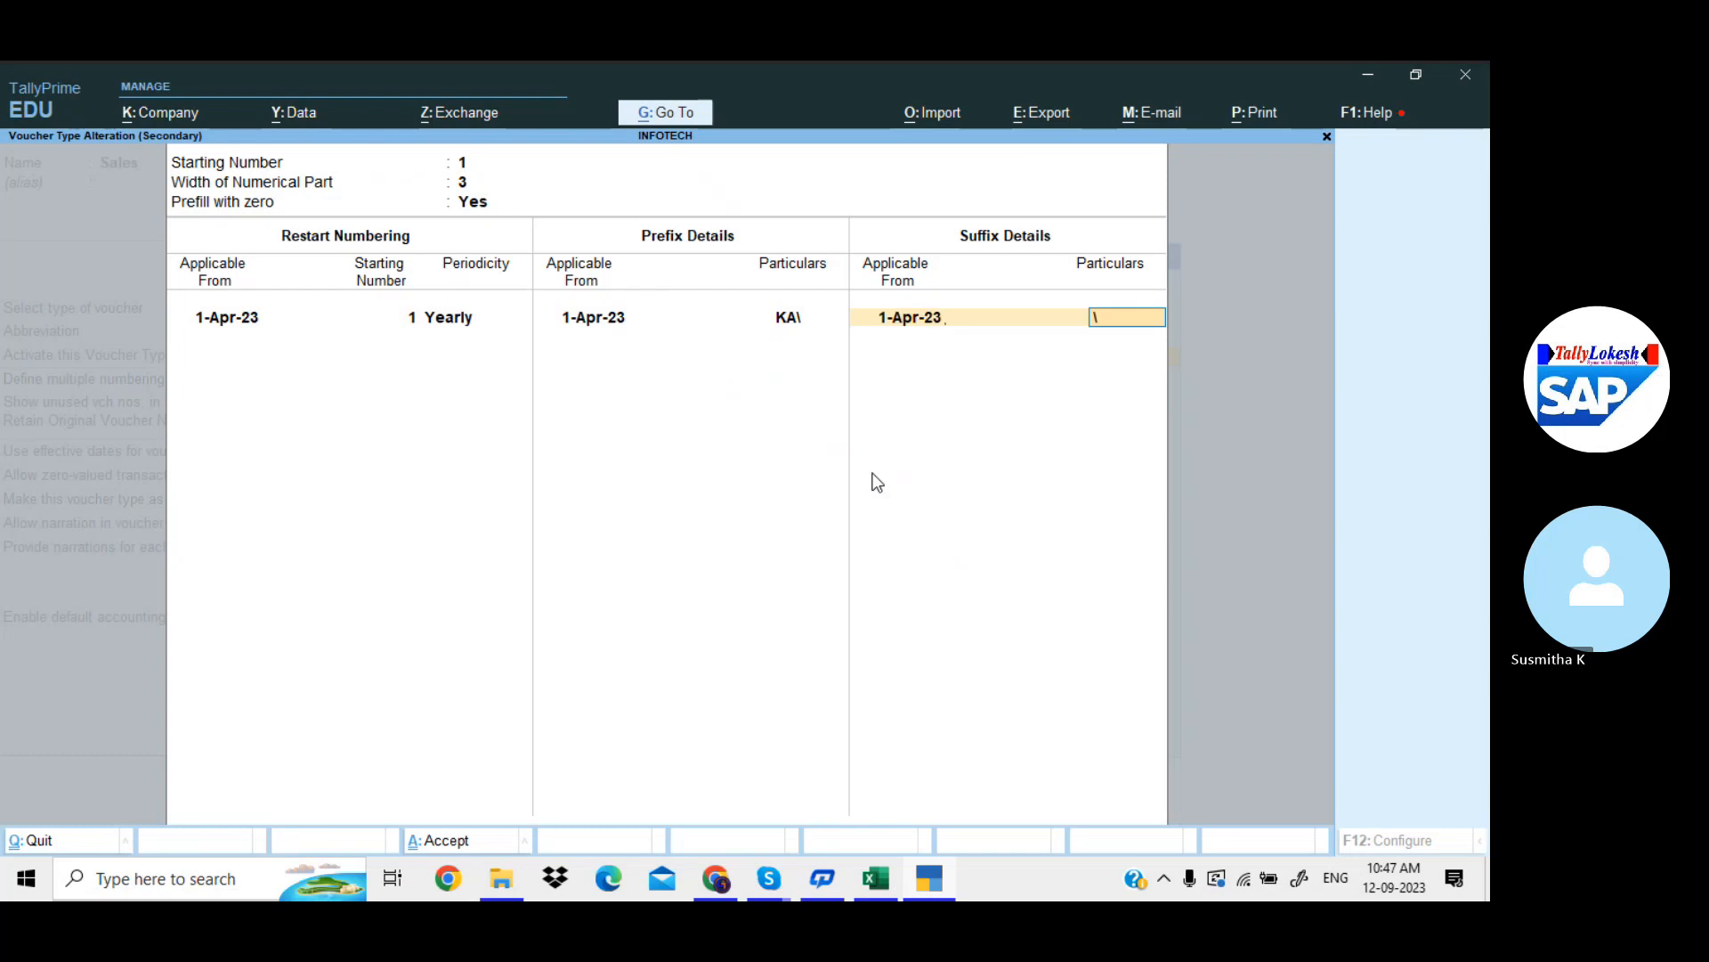
text(\23-24)
key(Return)
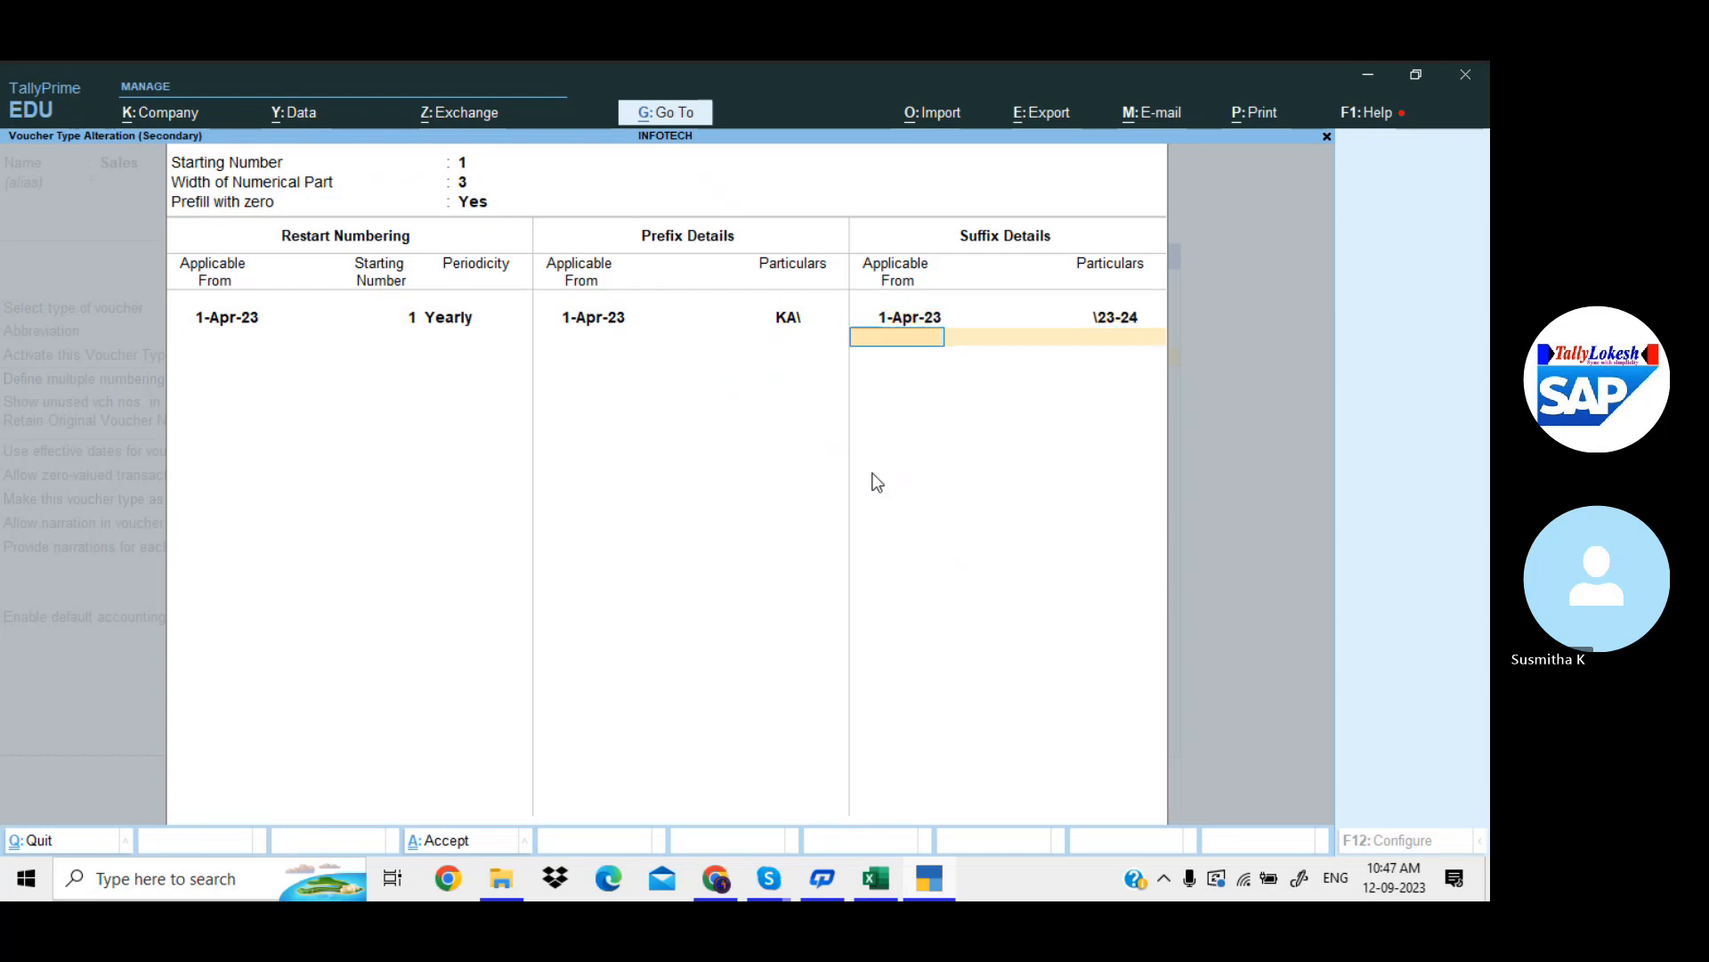
key(Return)
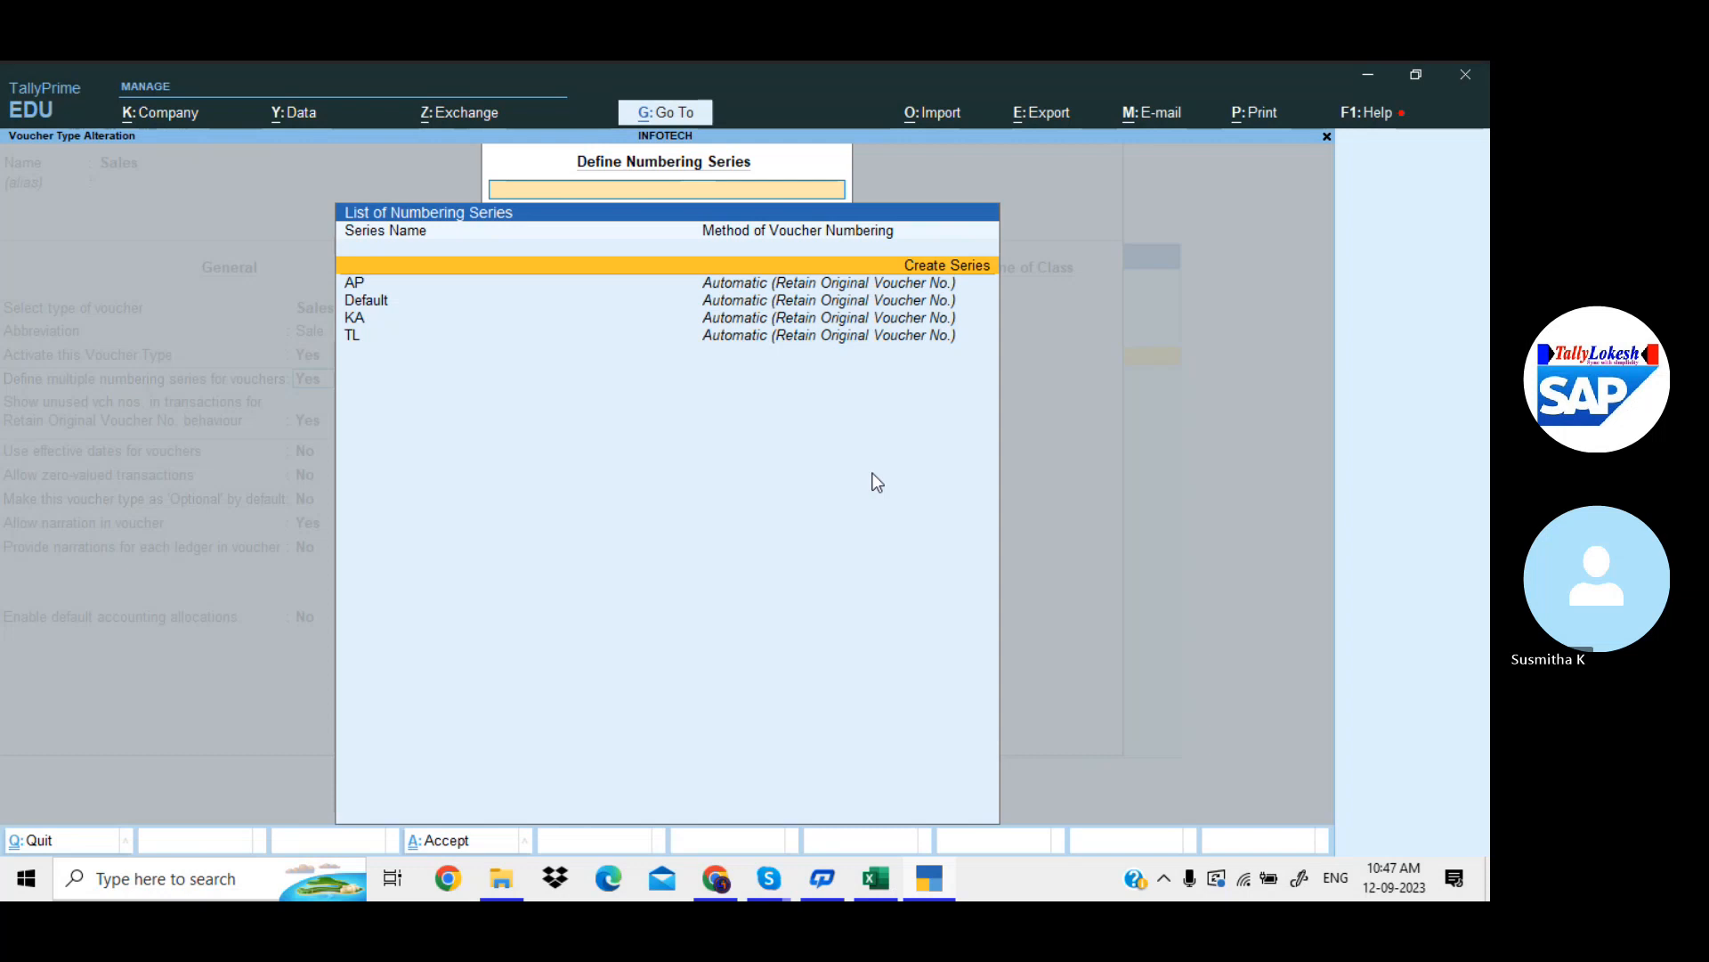
Finish defining the numbering series and disable showing unused voucher numbers in transactions for the Sales voucher type
key(Escape)
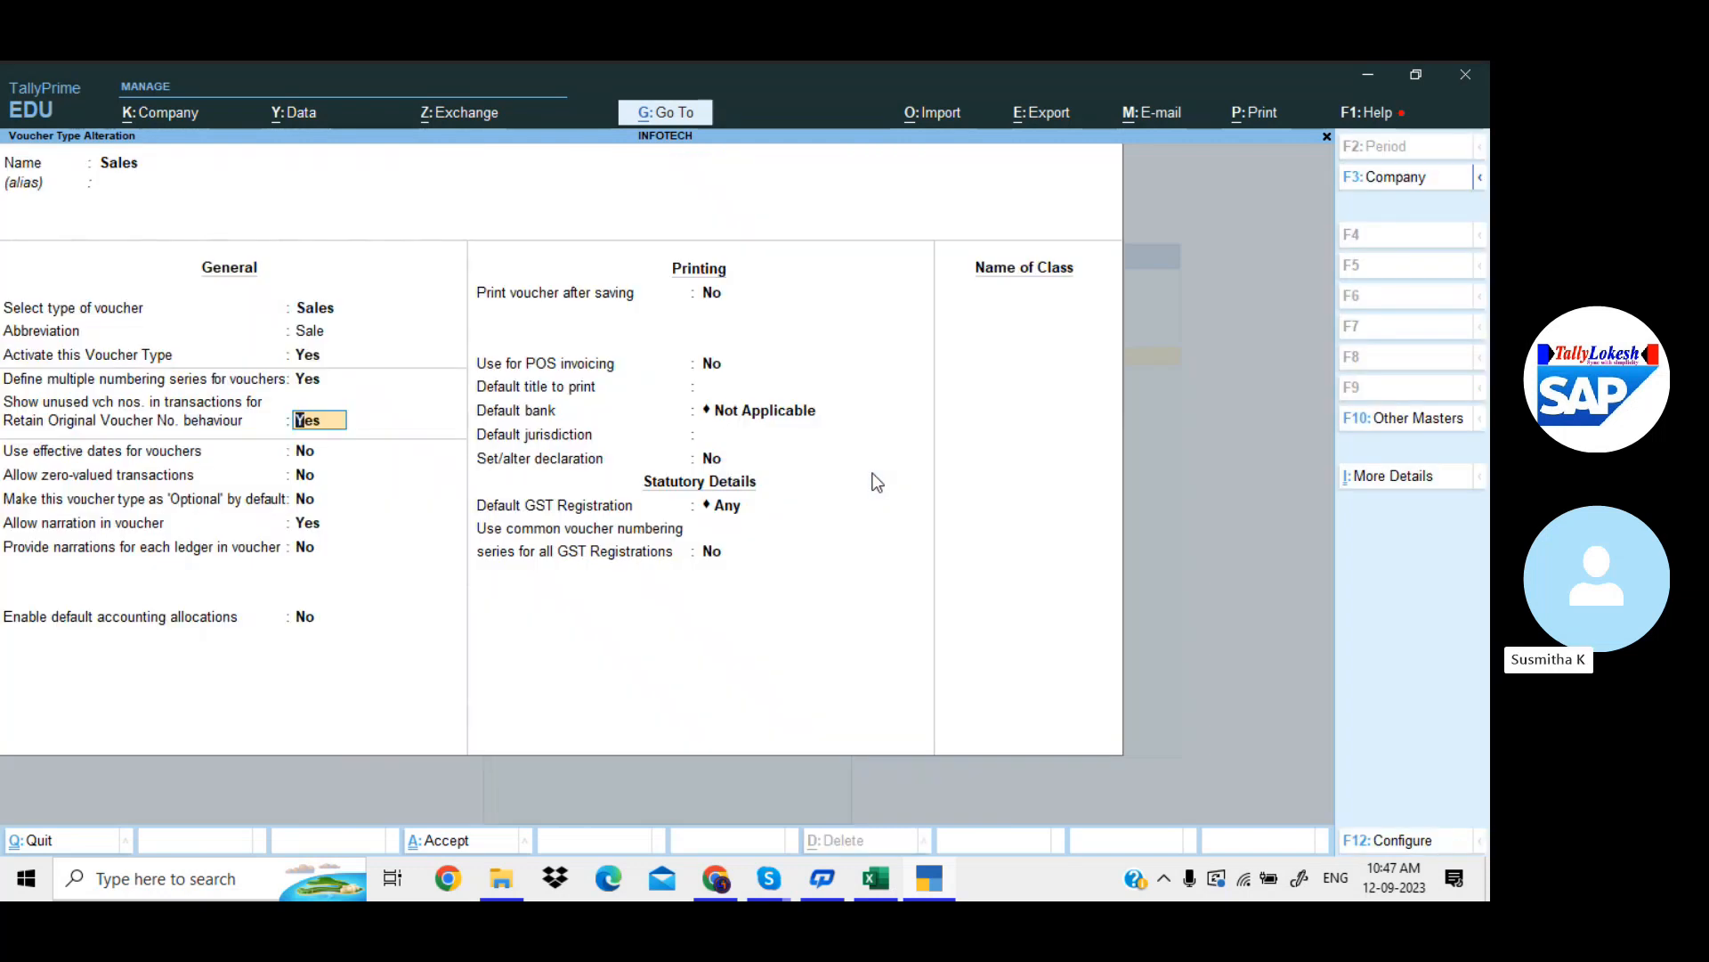
key(n)
key(Return)
key(Return)
key(Return)
key(Return)
key(Return)
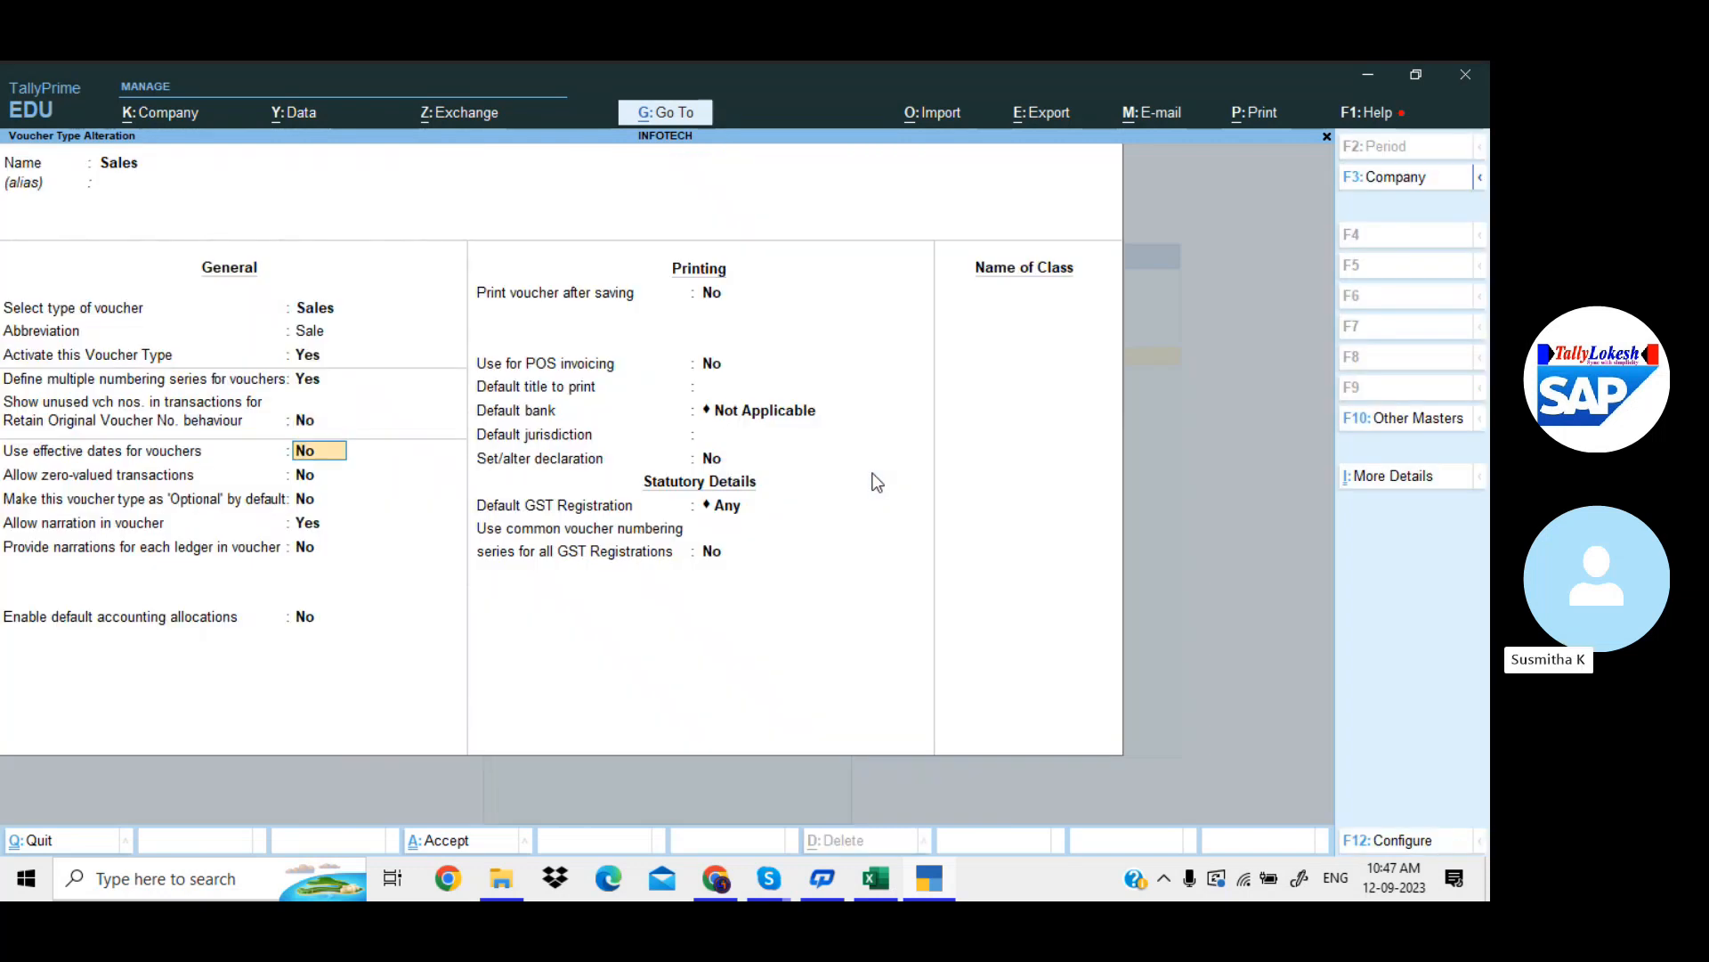
Keep the remaining general and printing options and set the Sales voucher type's default GST registration to Andhra Pradesh Registration
key(Return)
key(Return)
key(Return)
key(Return)
key(Return)
key(Return)
key(Return)
key(Return)
key(Return)
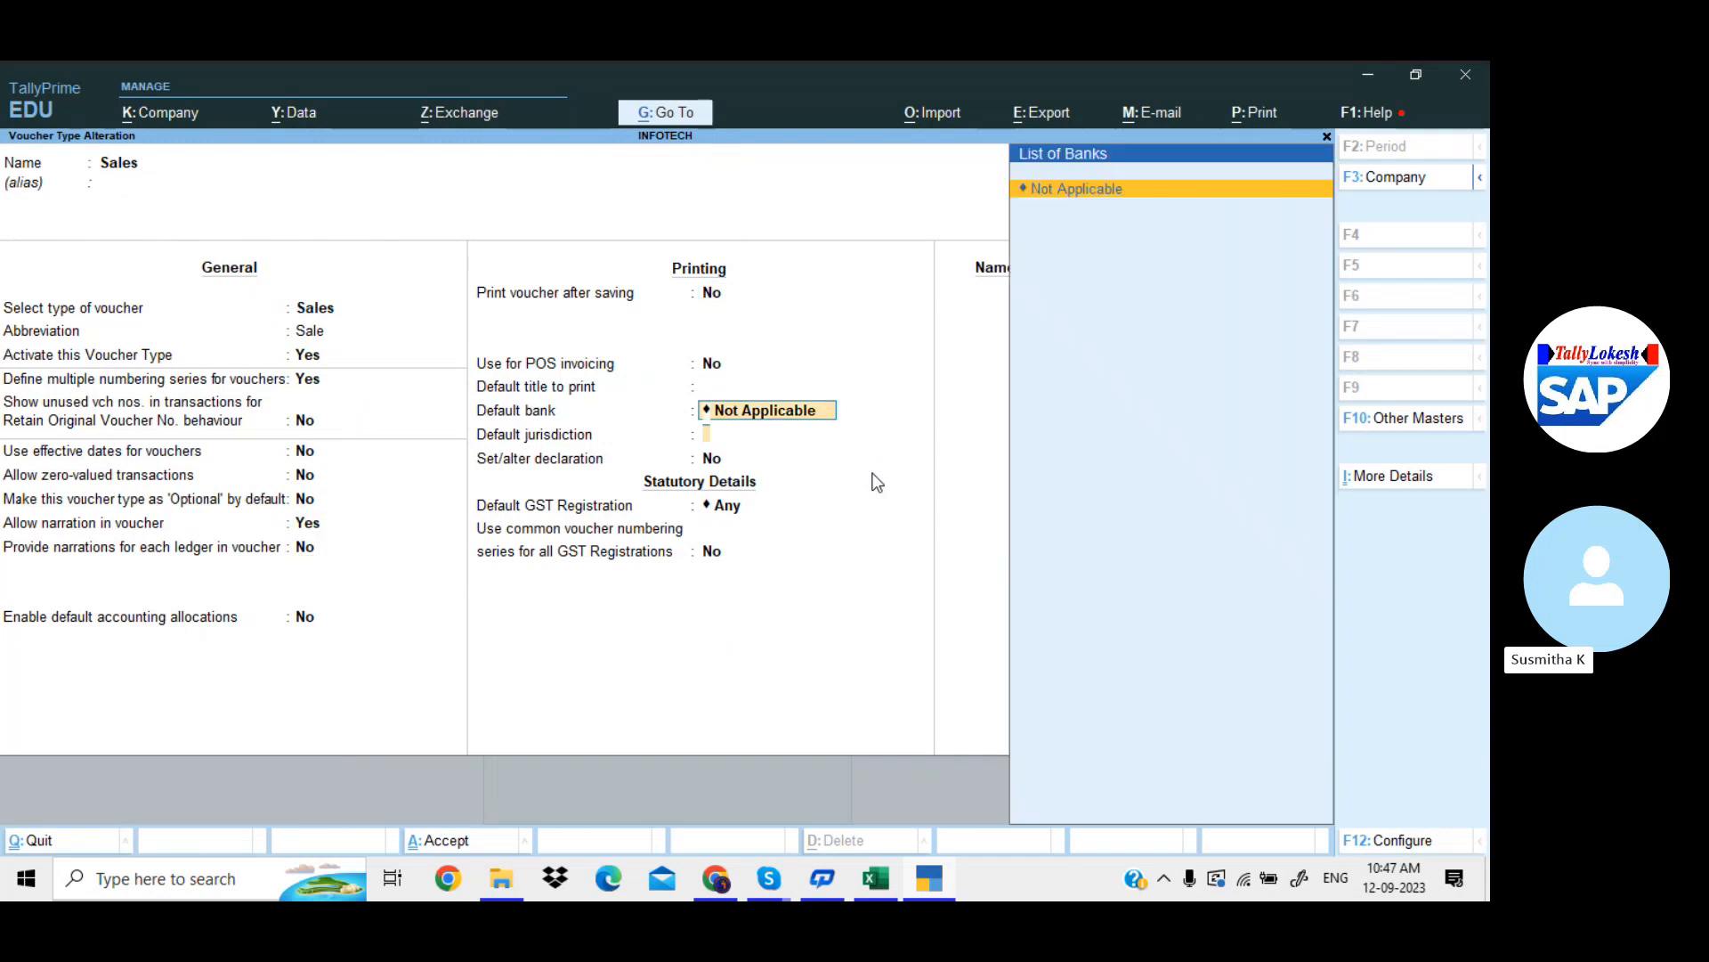
key(Return)
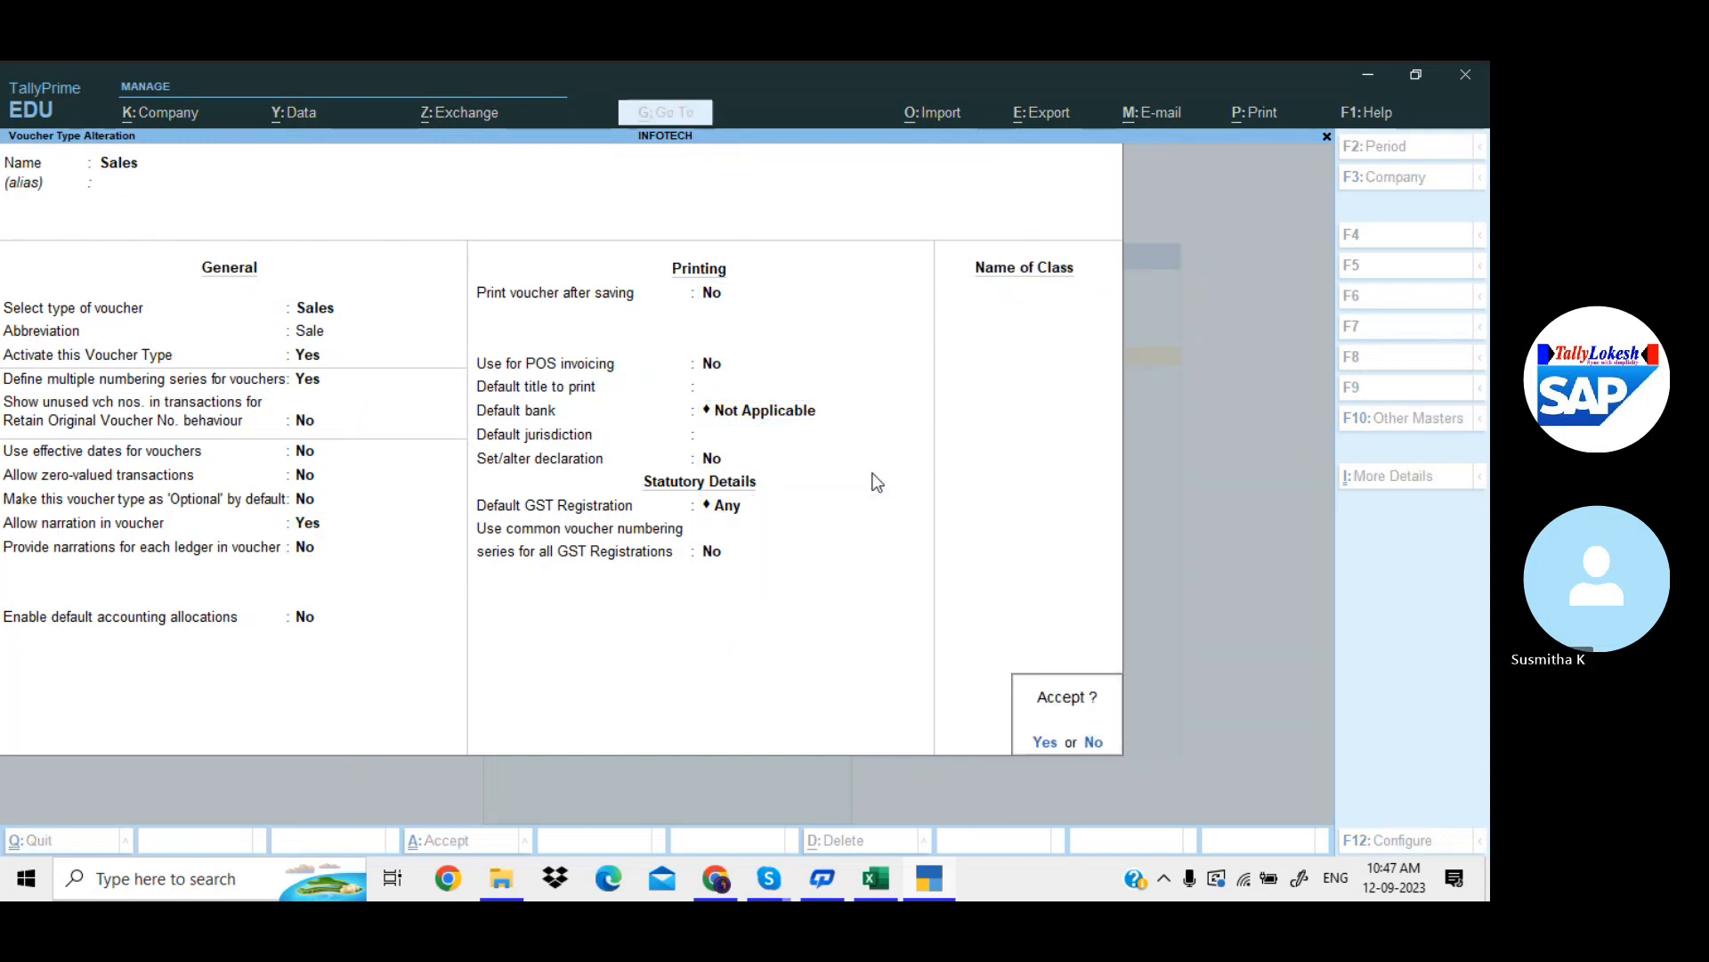
key(BackSpace)
key(BackSpace)
key(BackSpace)
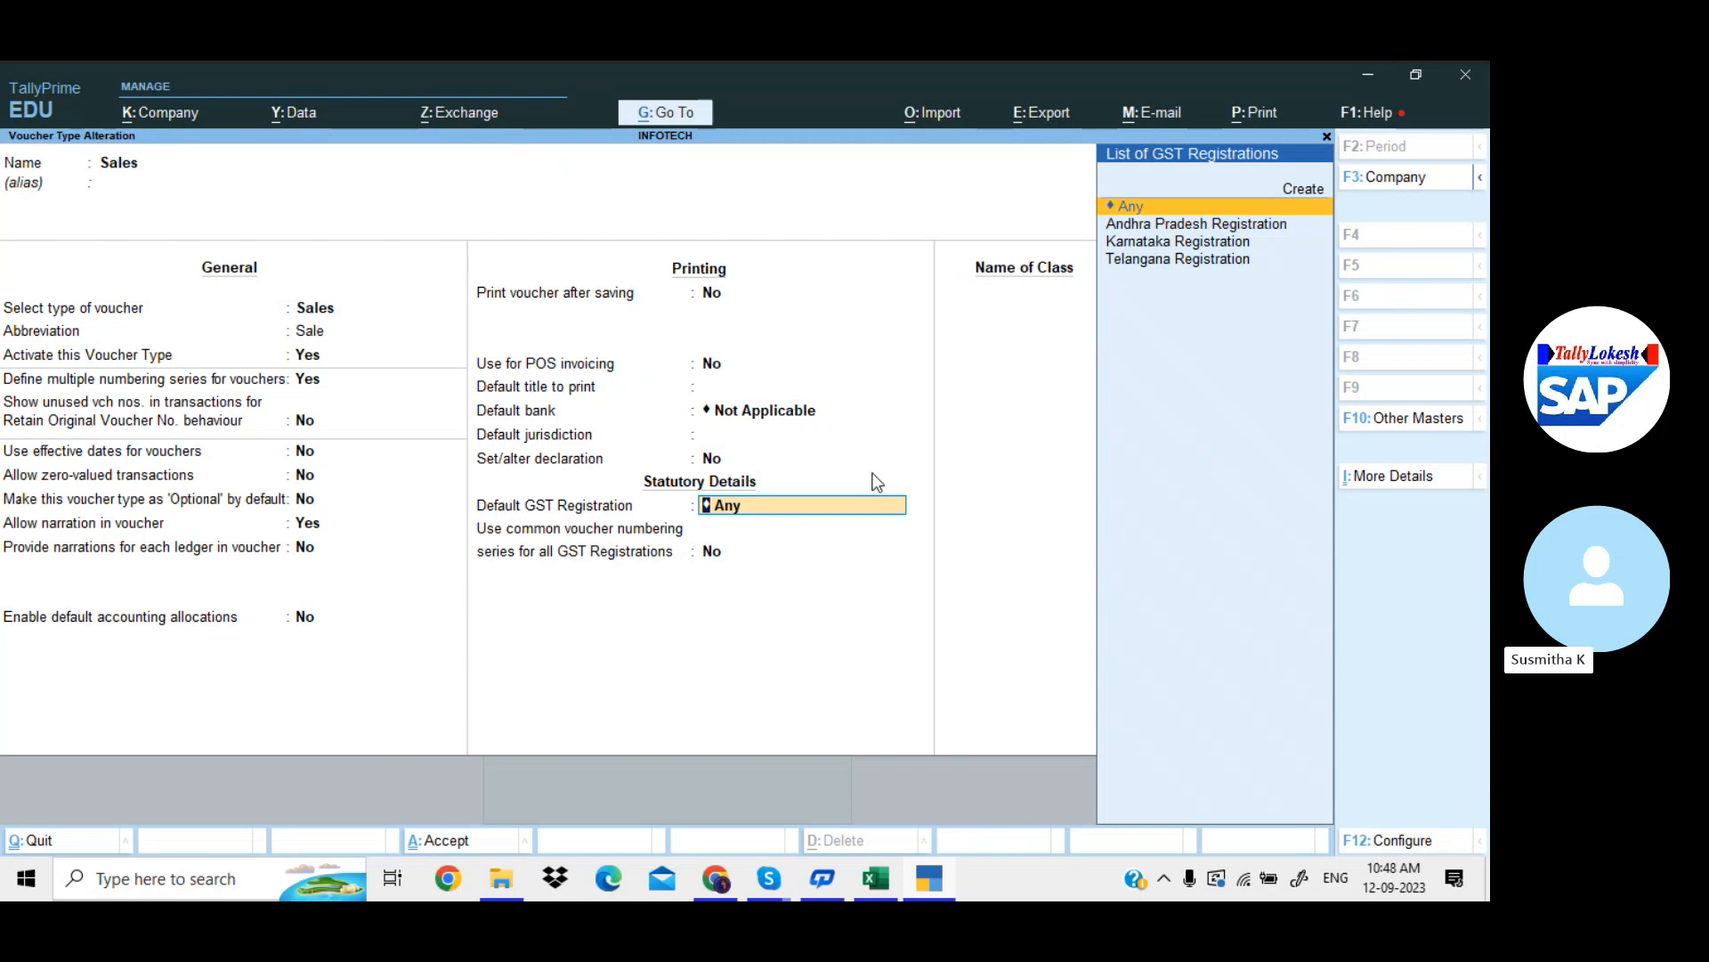
key(Down)
key(Down)
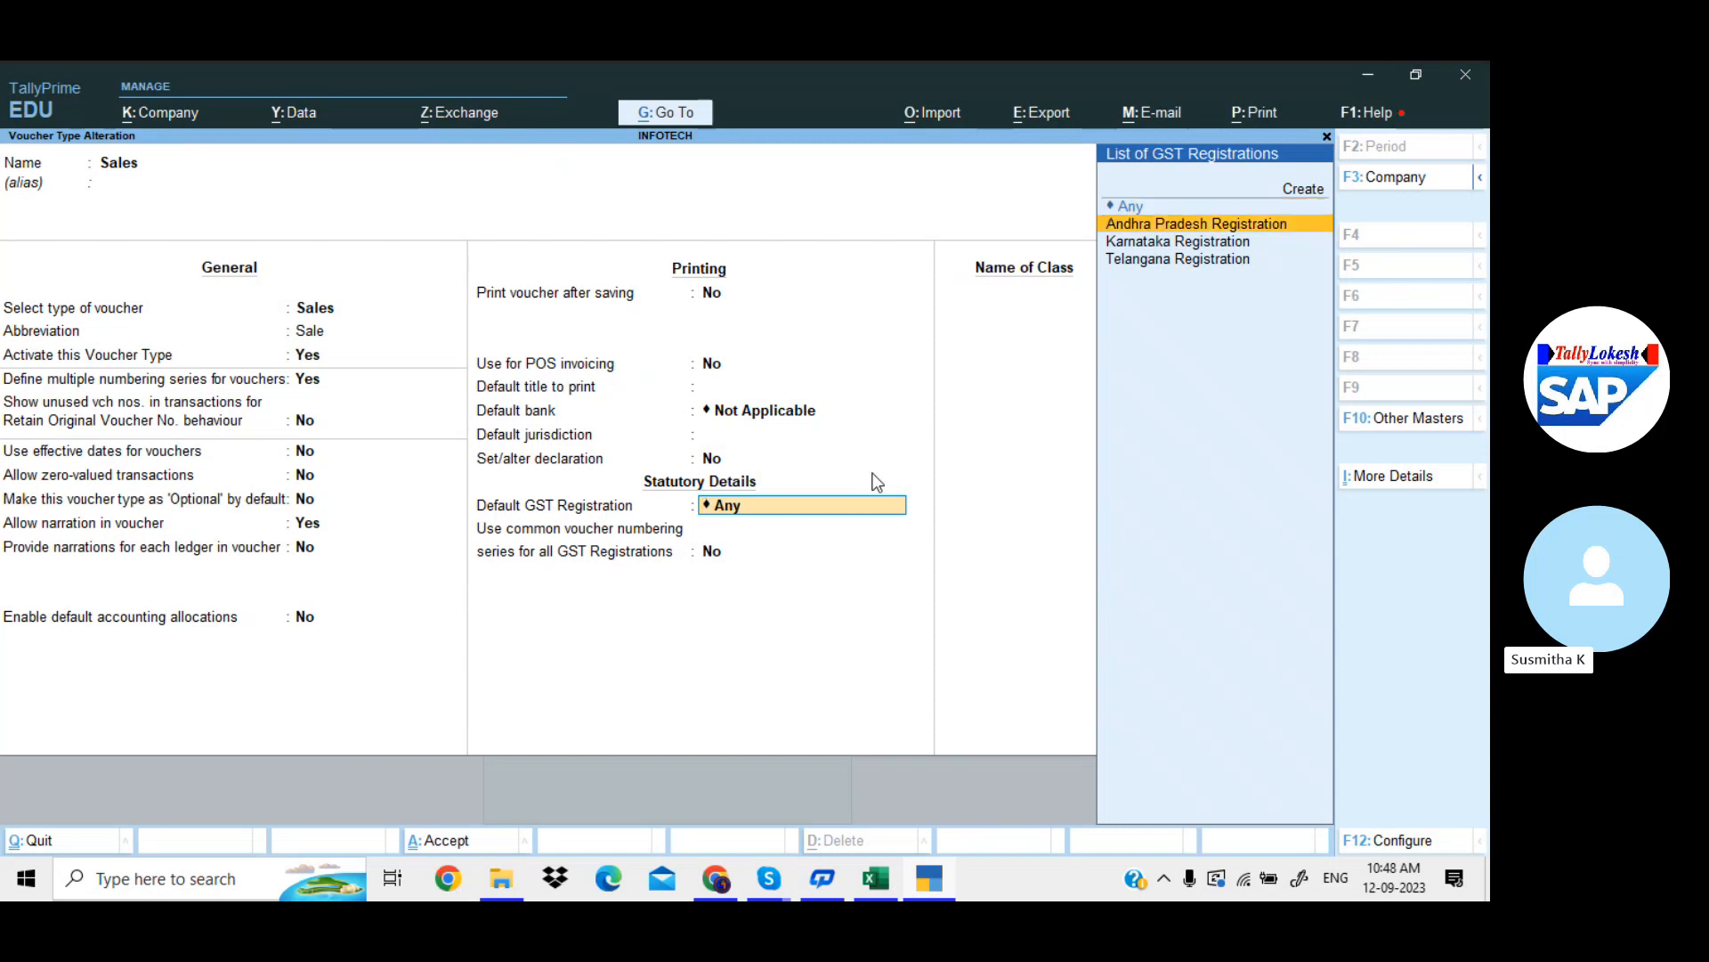
key(Down)
key(Up)
key(Up)
key(Return)
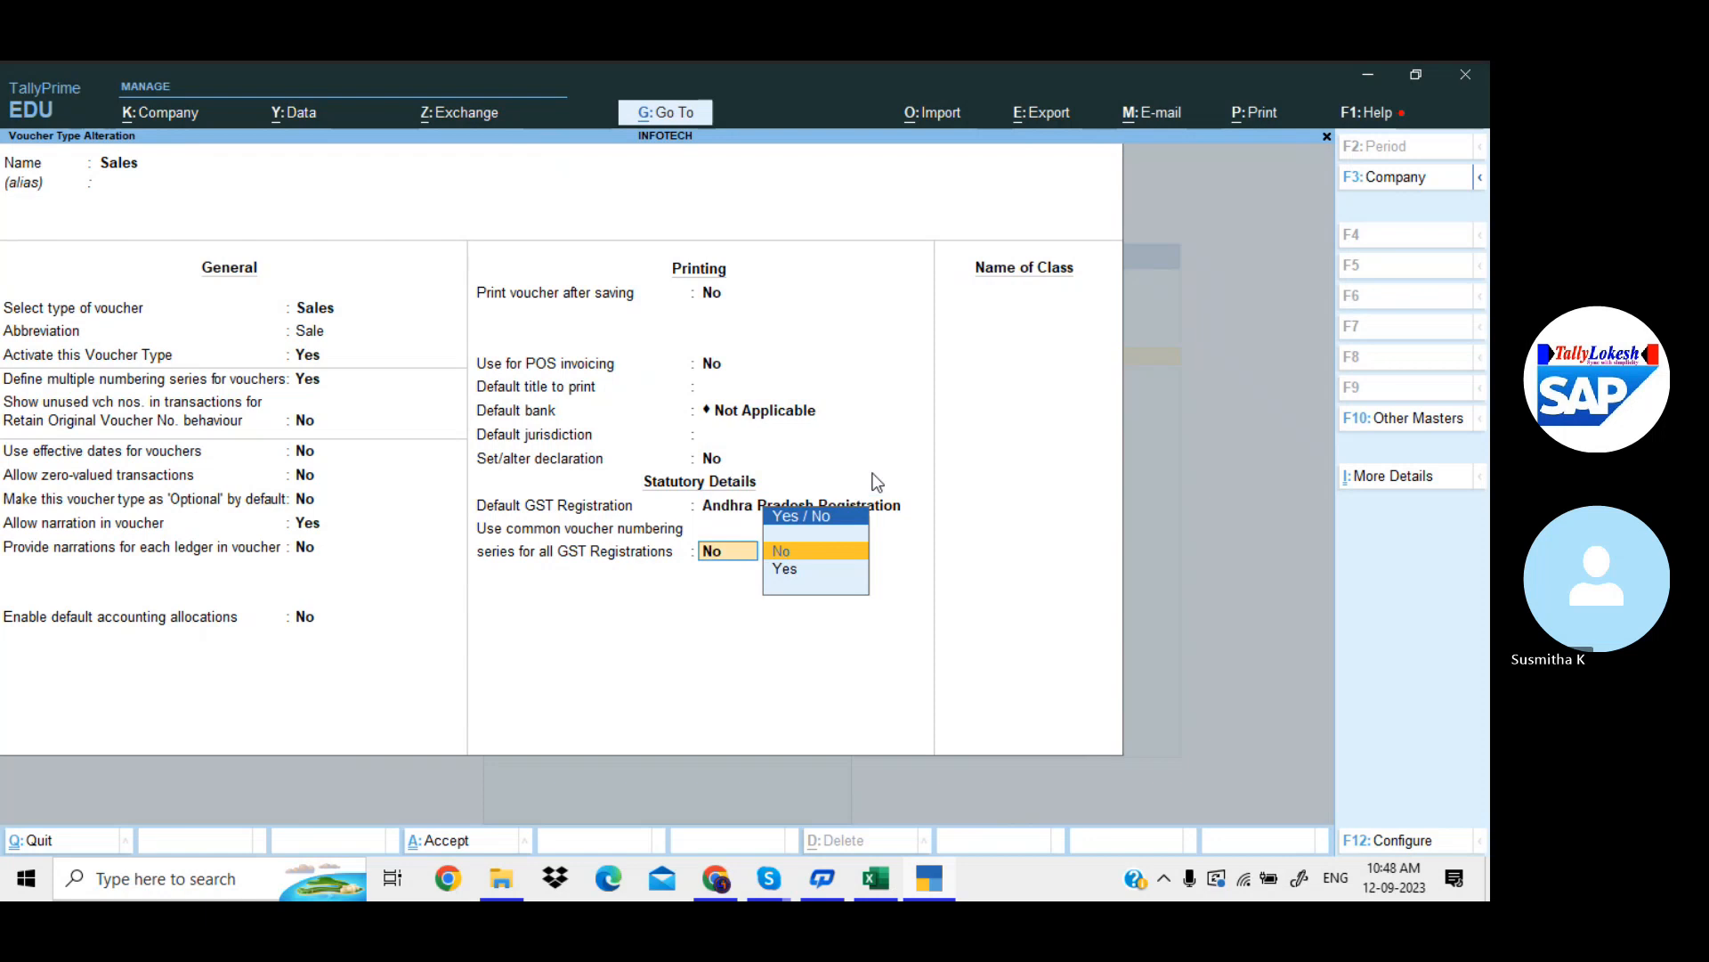
Keep common voucher numbering for all GST registrations at No, save the Sales voucher type and return to the Gateway of Tally
key(Return)
key(Return)
key(Return)
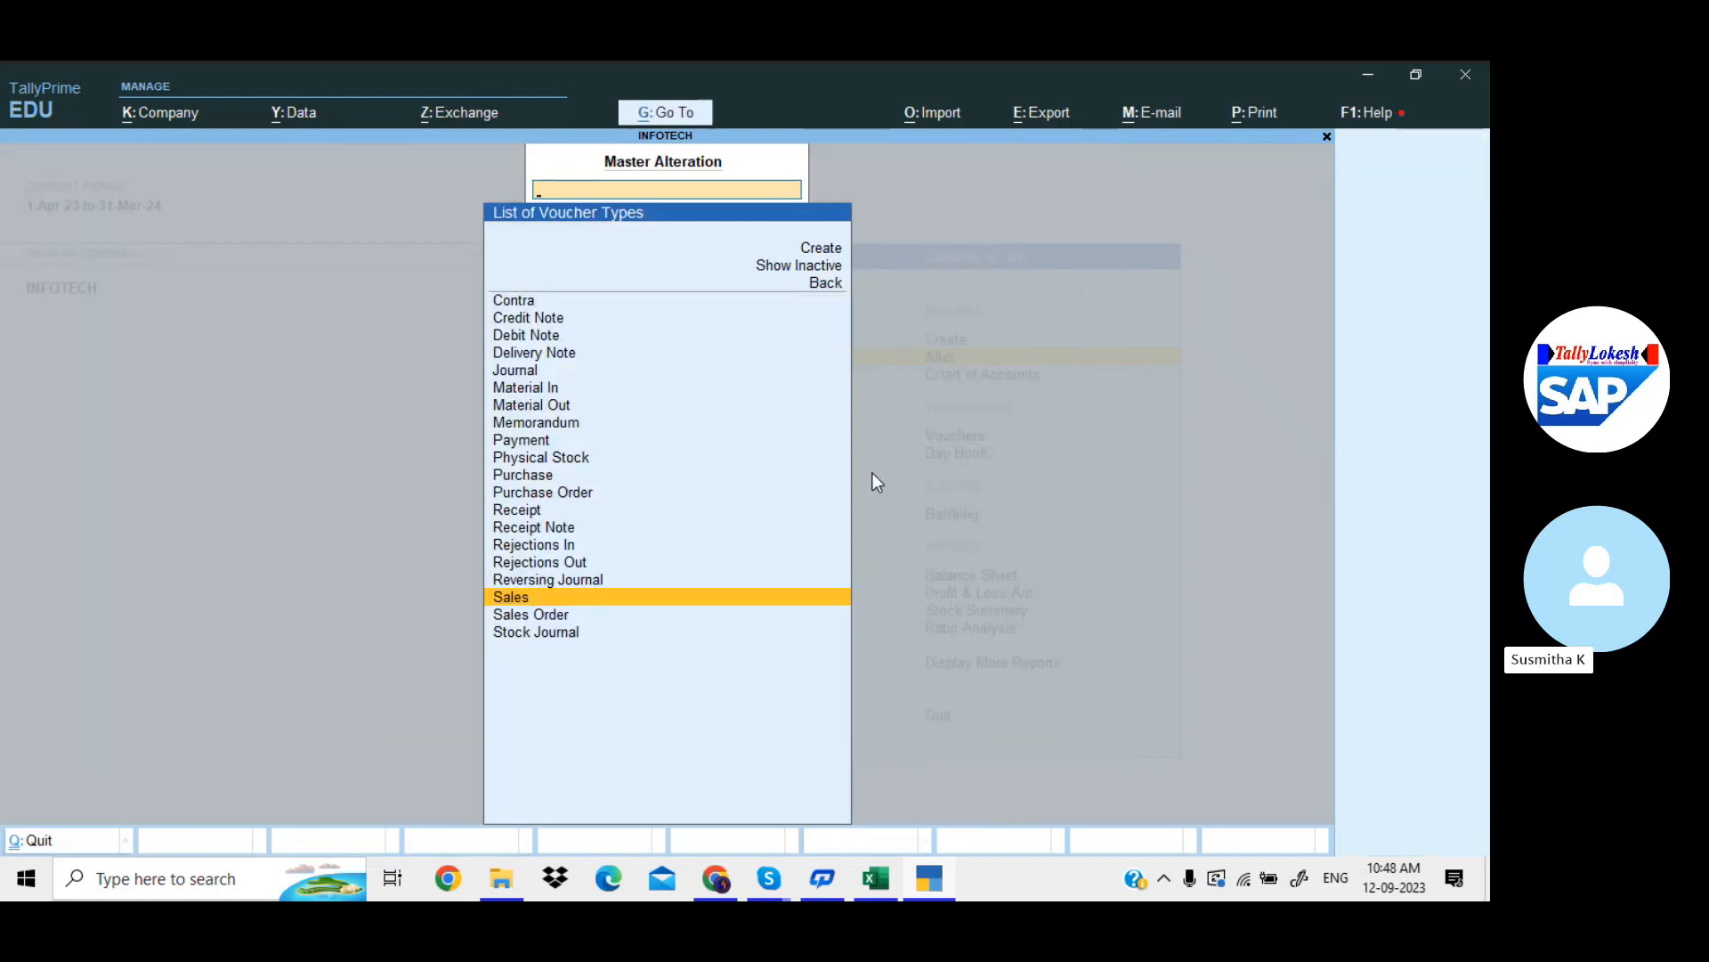
key(Escape)
key(Escape)
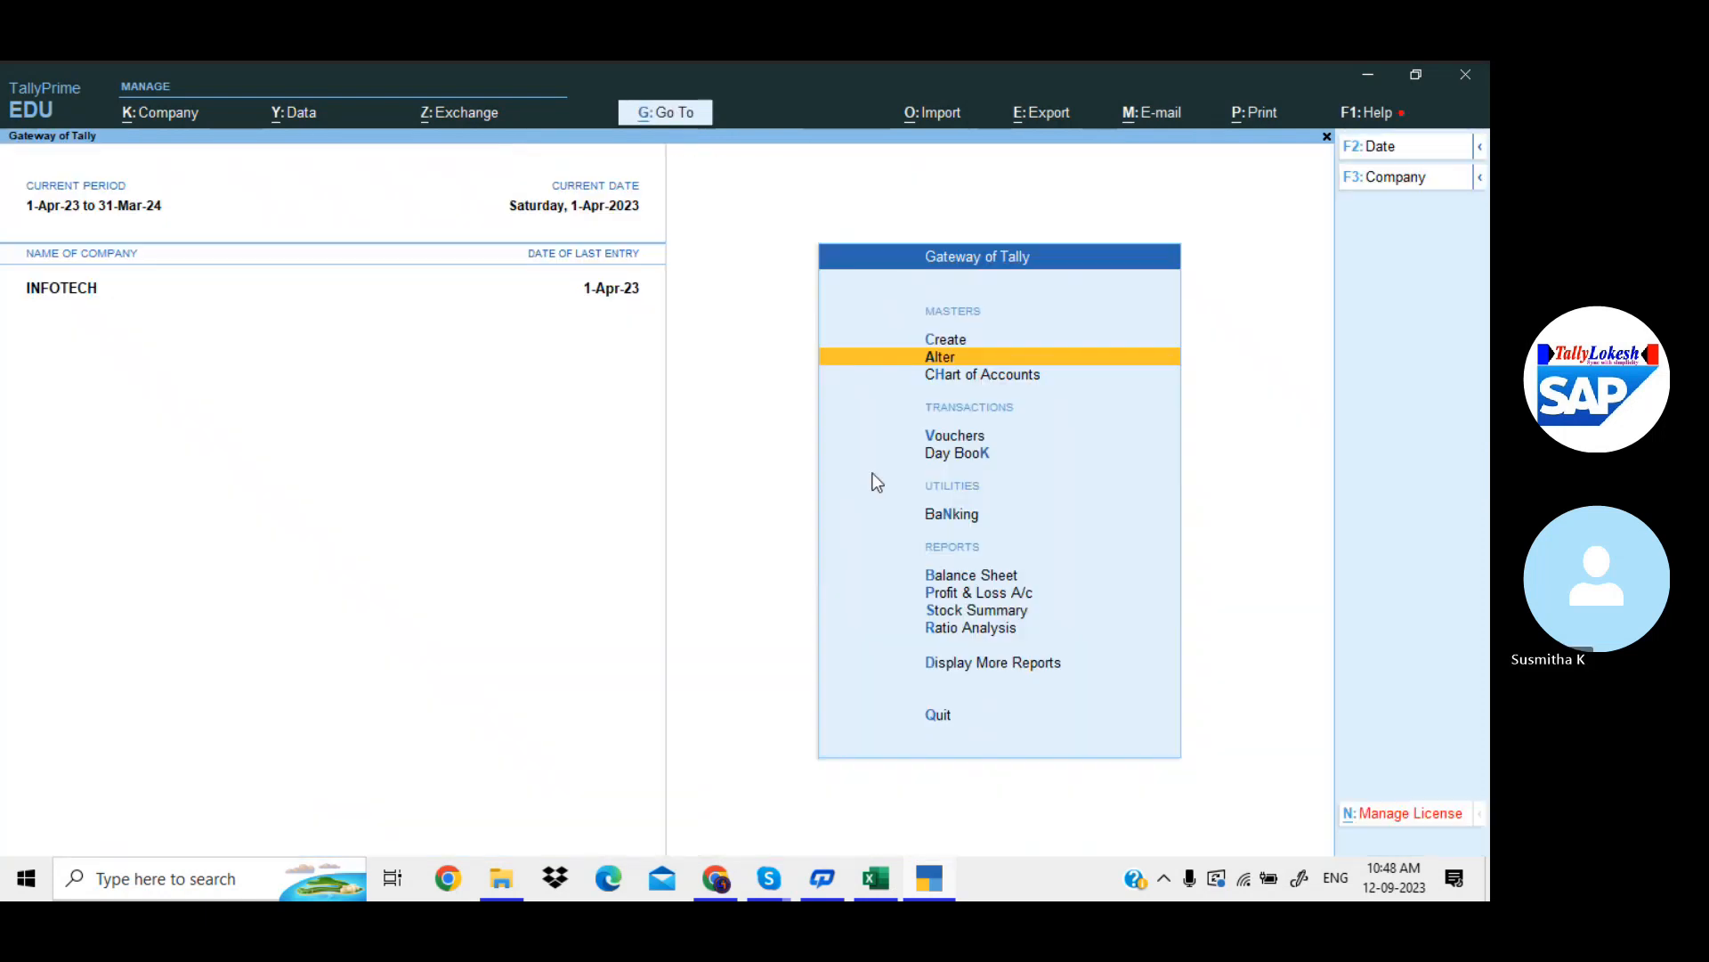
Start a new Sales voucher under the AP numbering series
key(v)
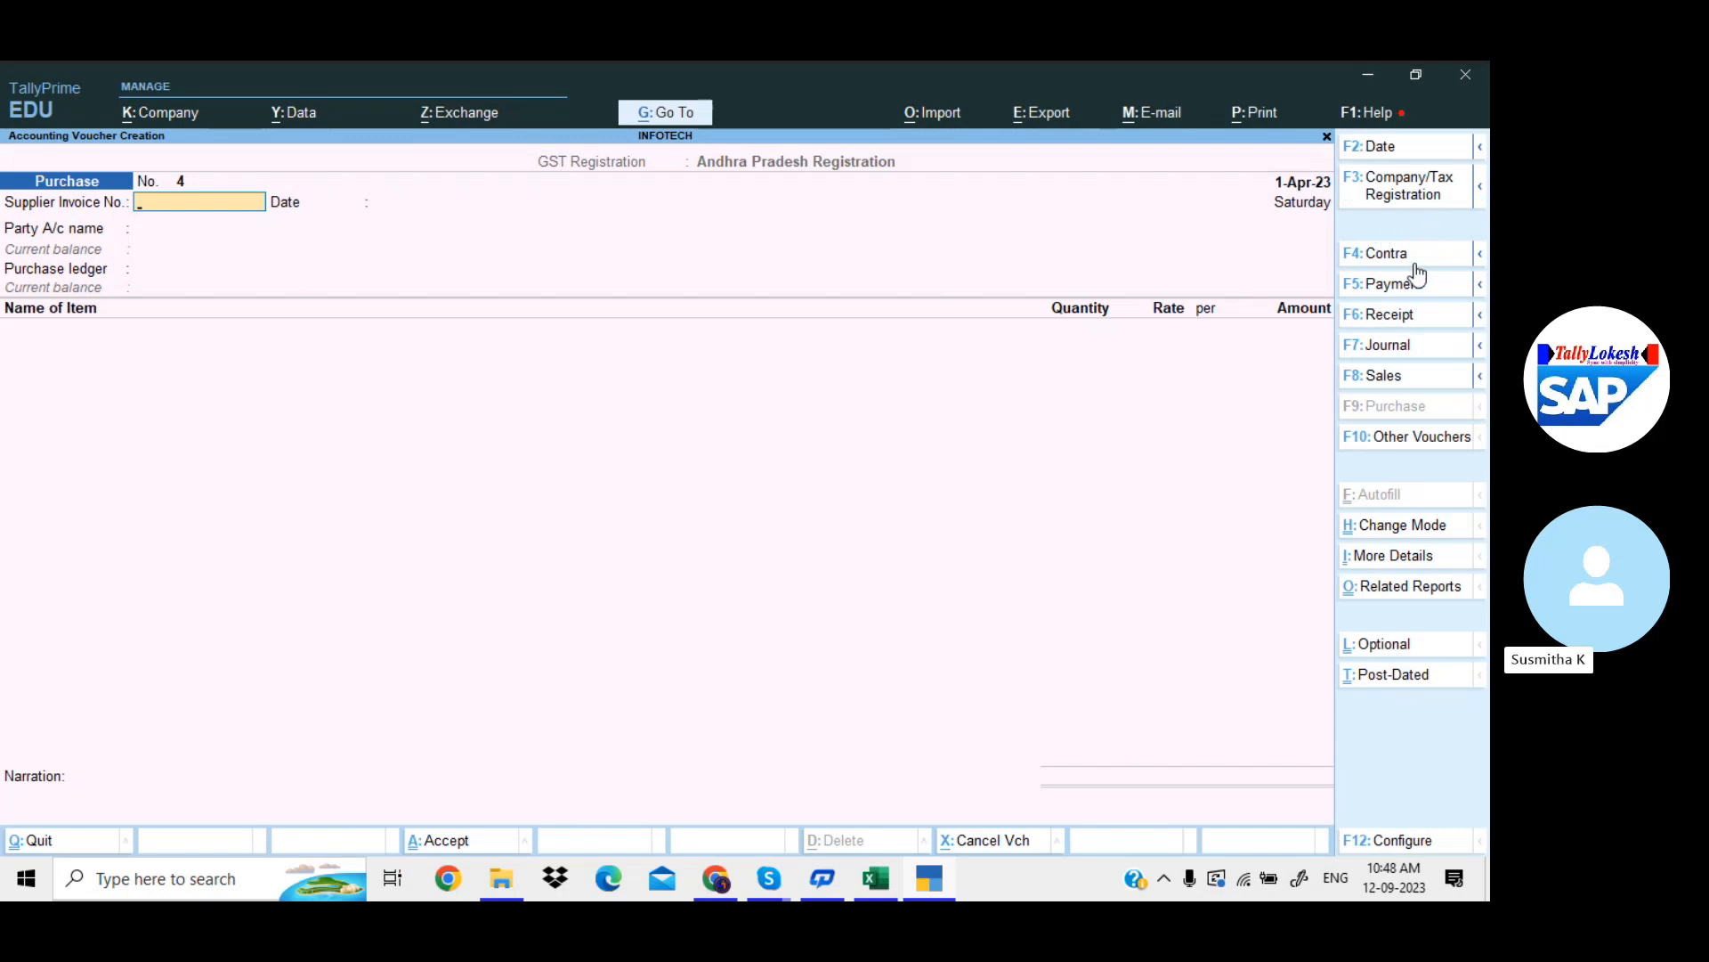
click(1414, 376)
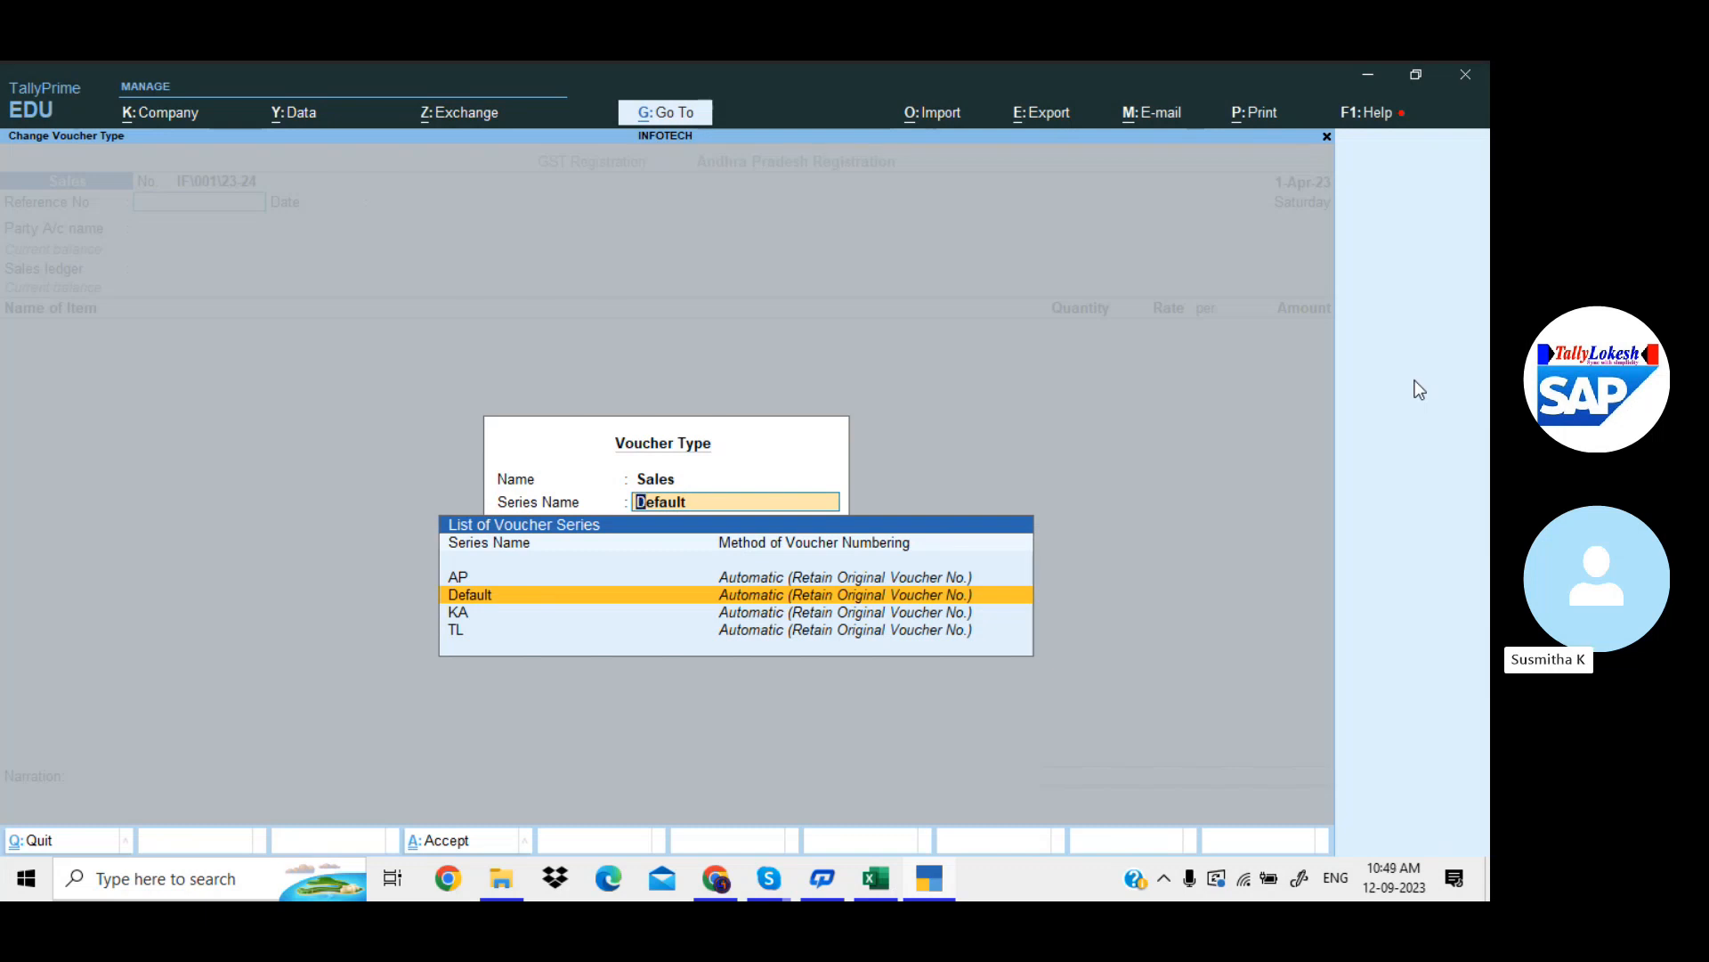
key(Up)
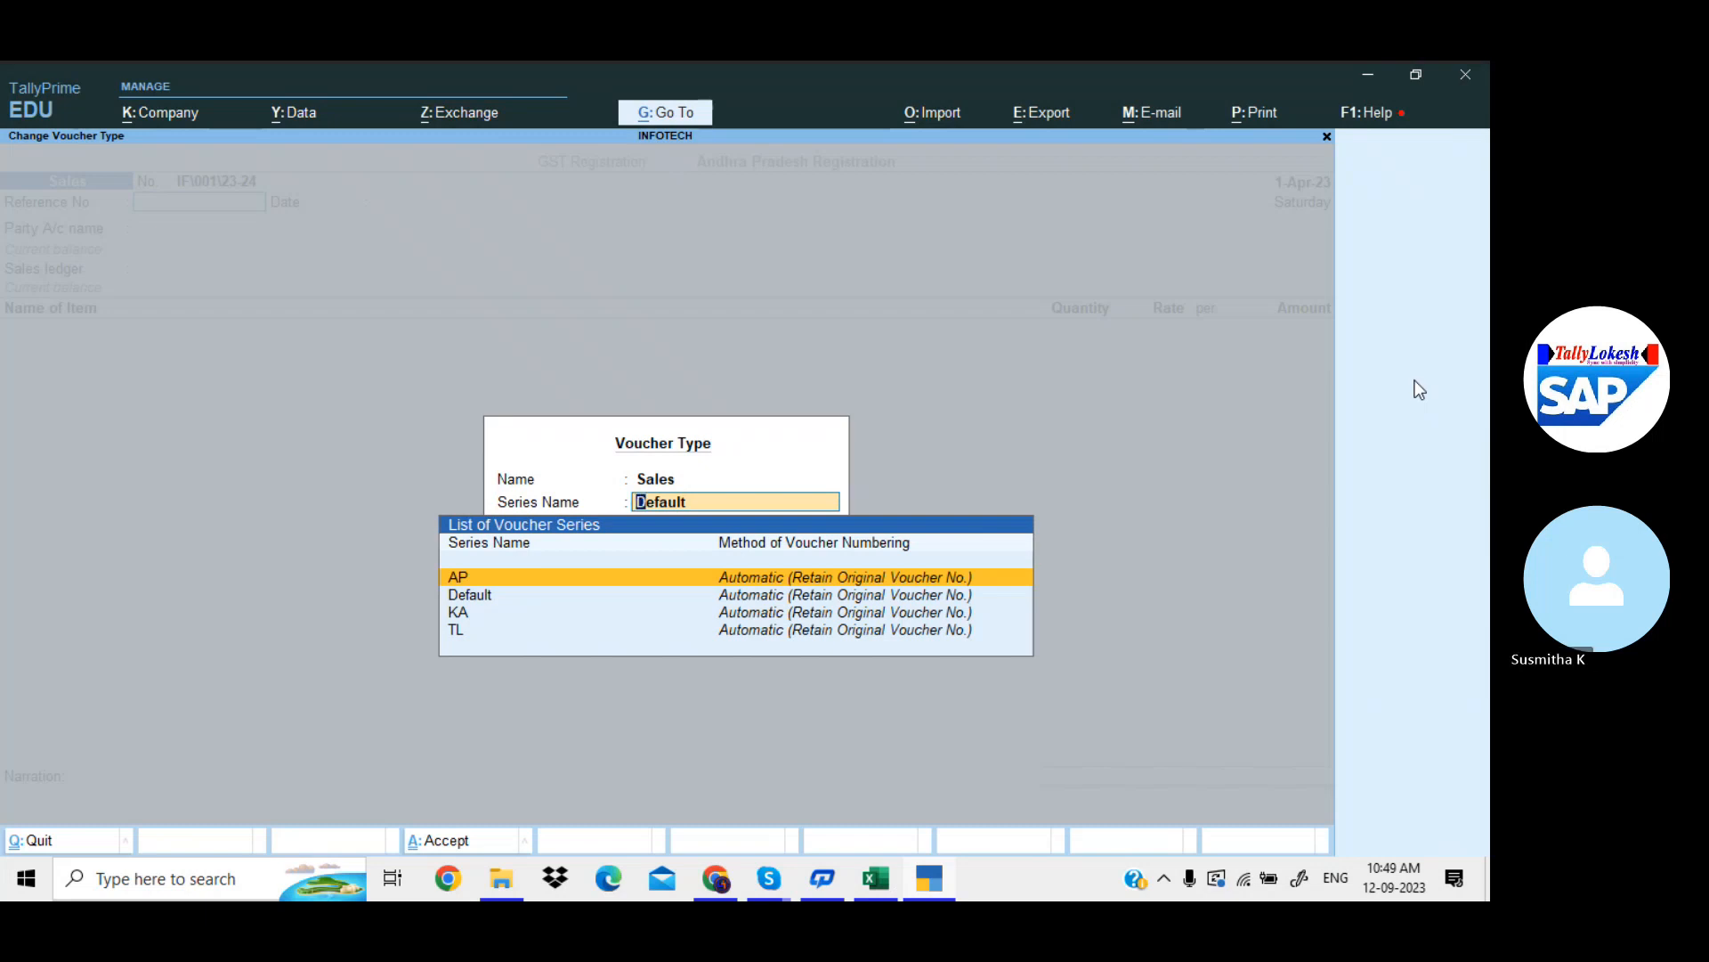
key(Down)
key(Down)
key(Down)
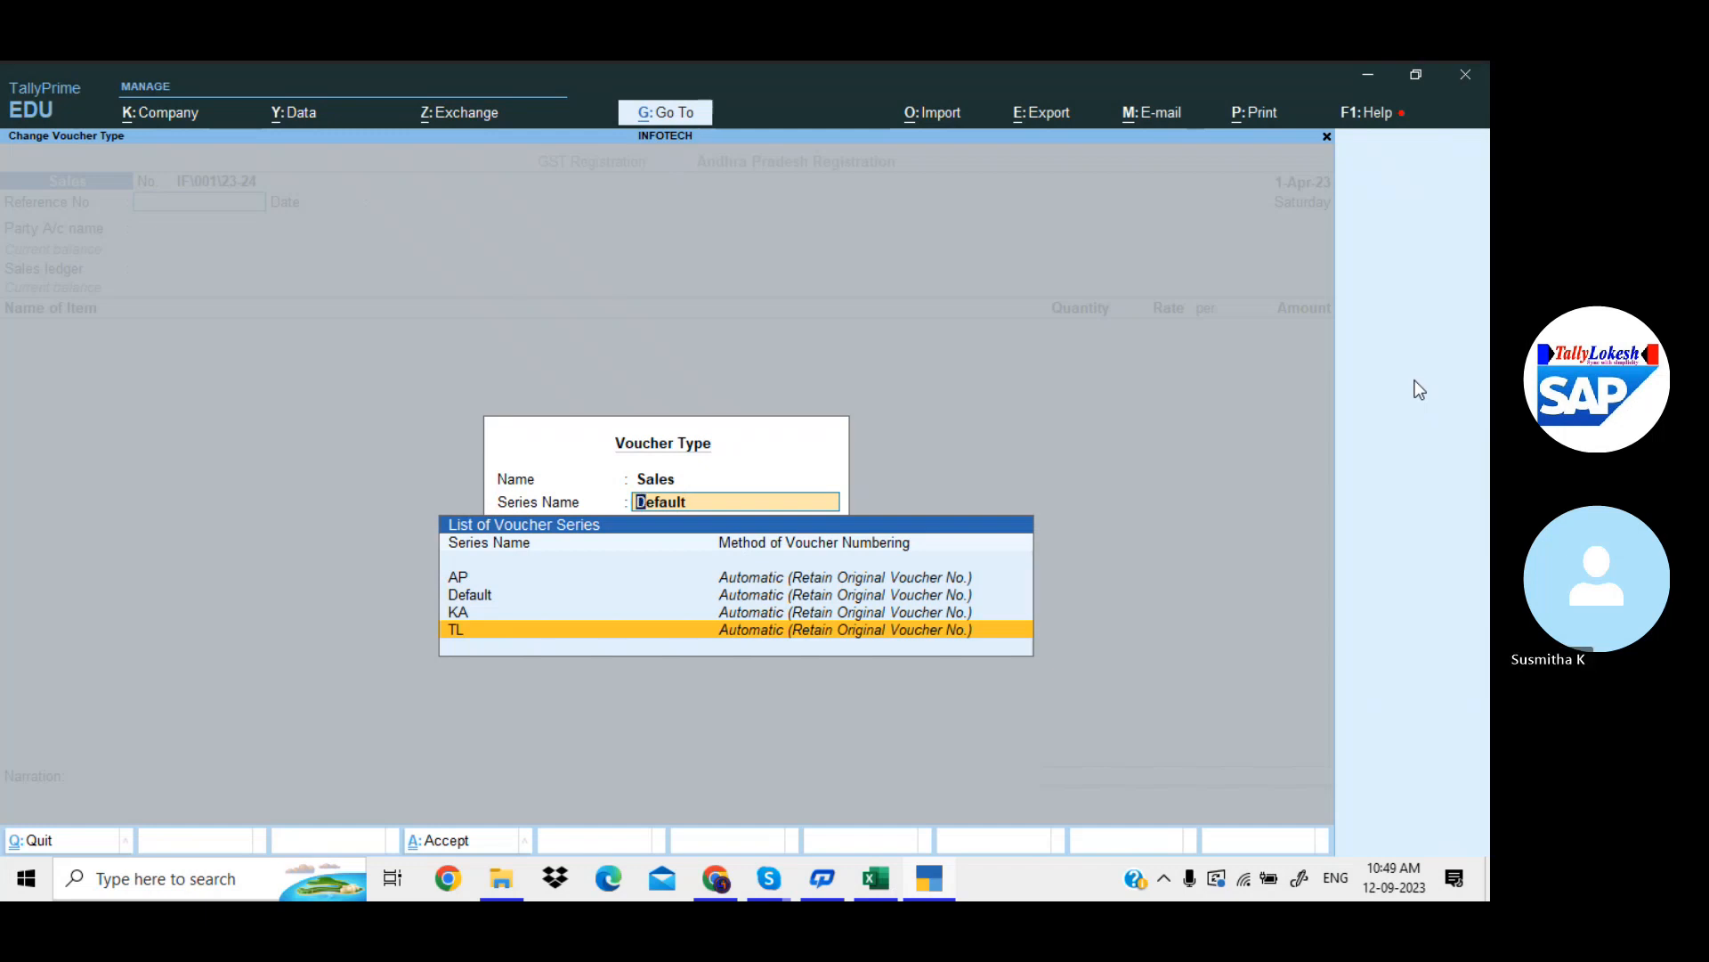
key(Up)
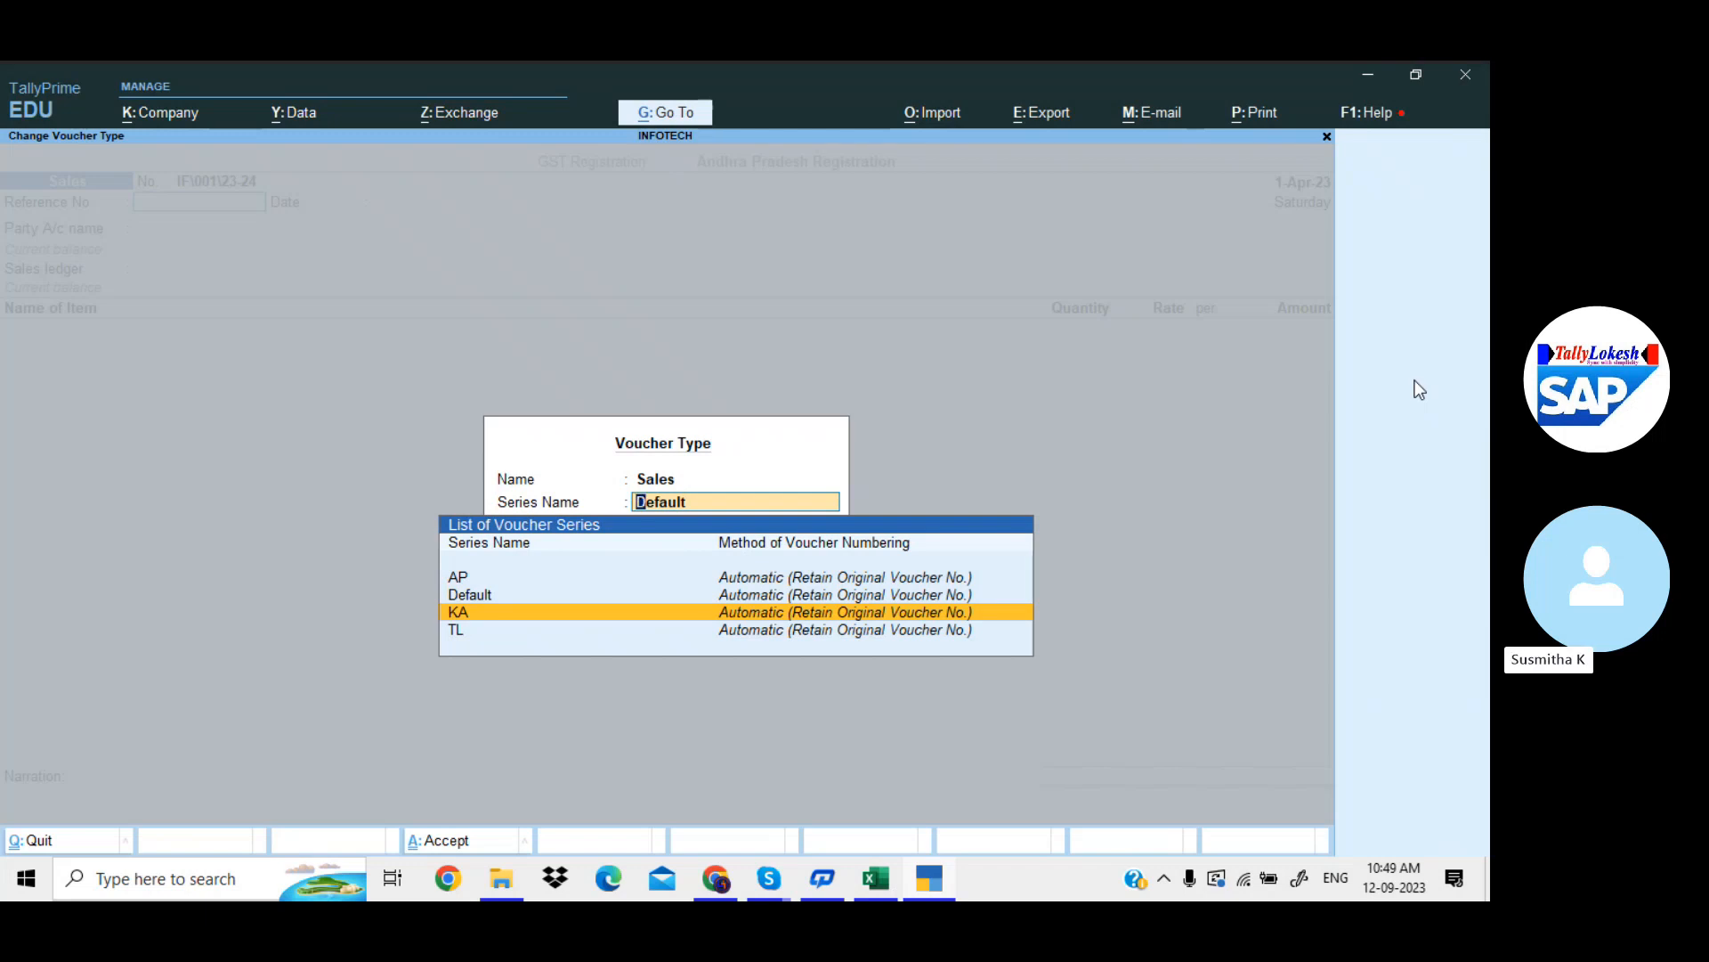
key(Up)
key(Up)
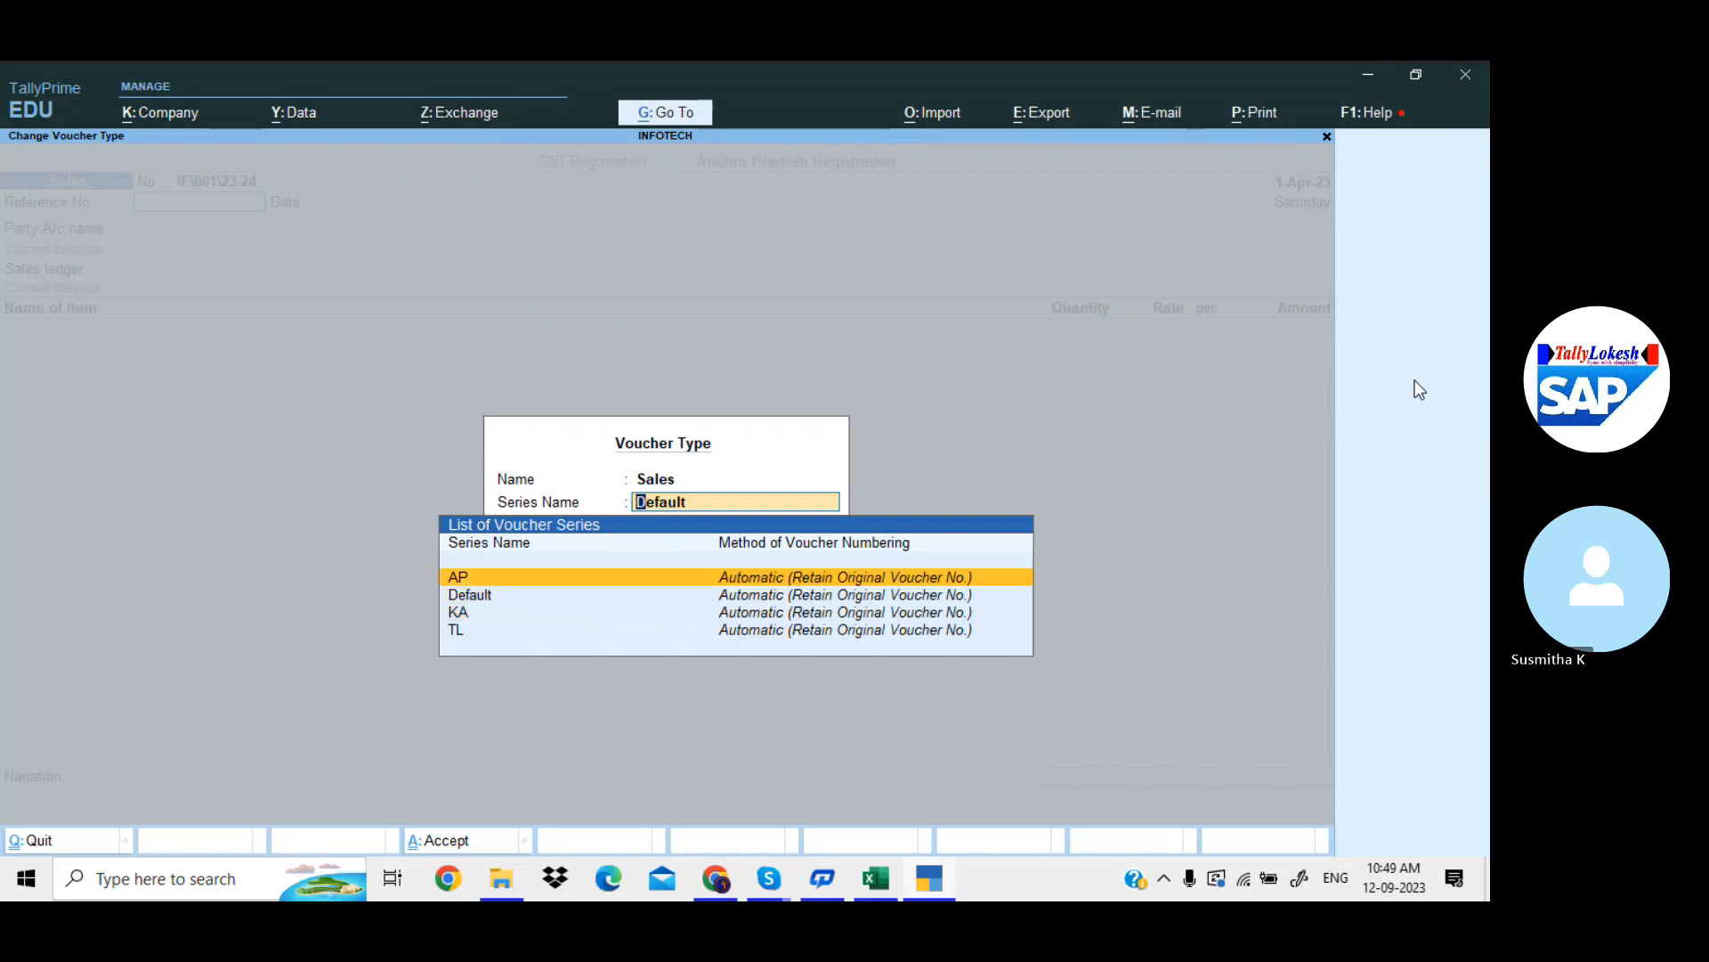
key(Return)
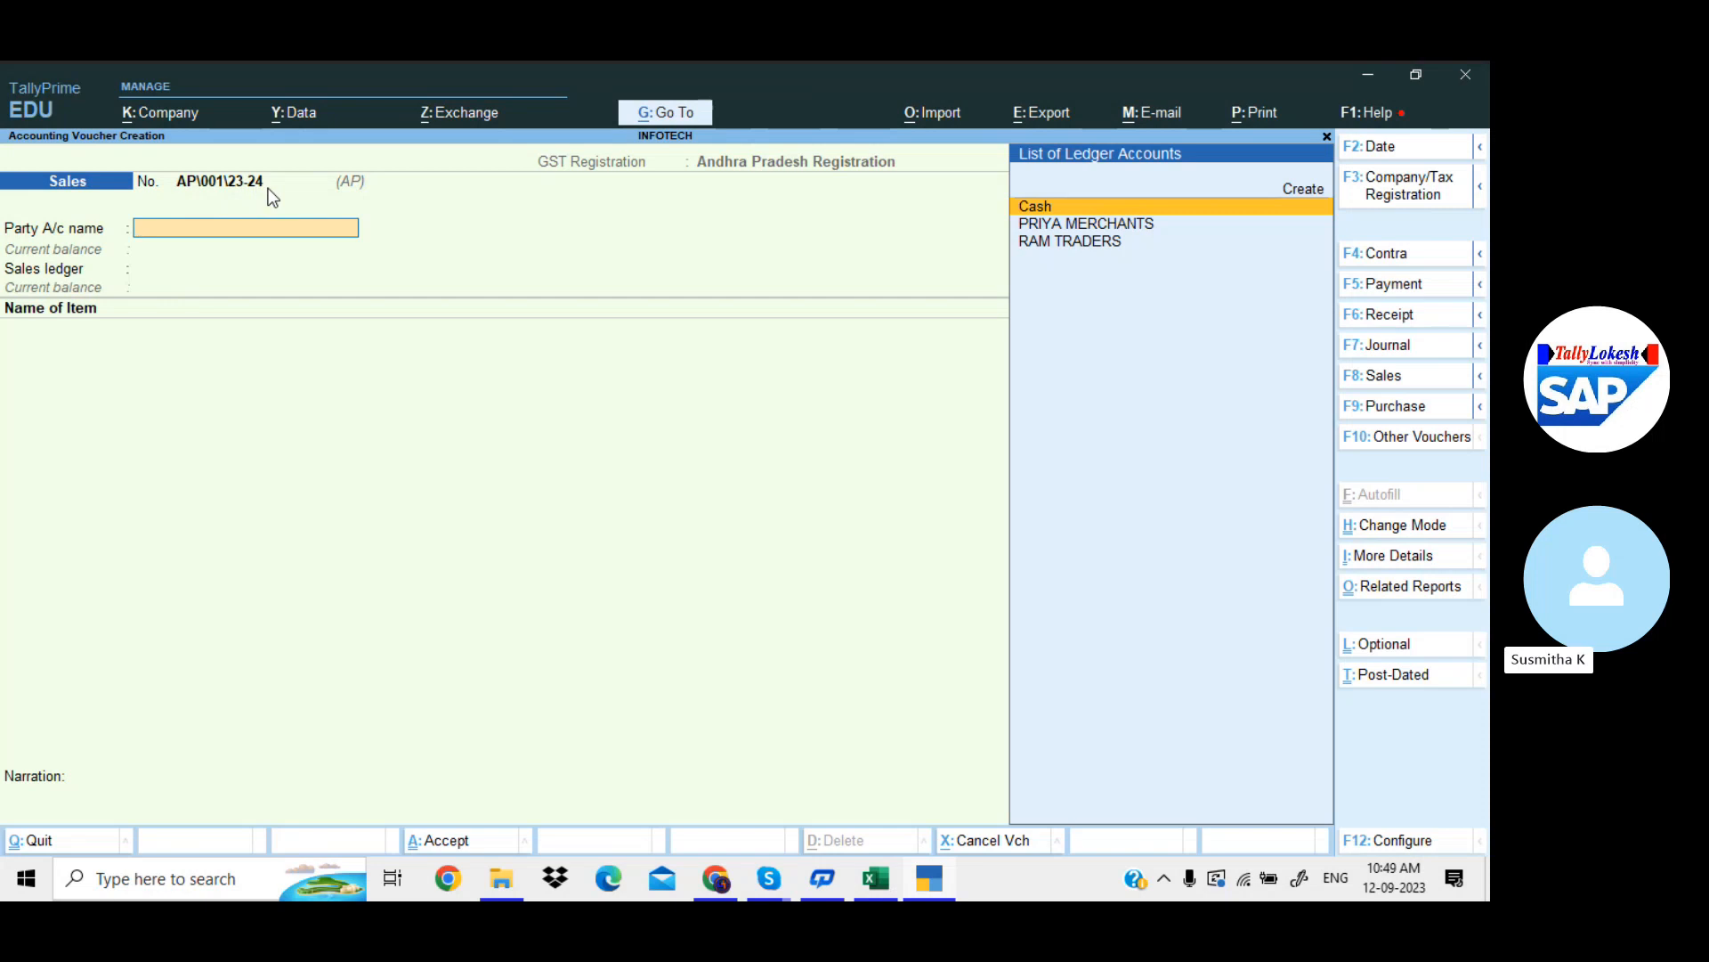
Select RAM TRADERS as the party with Andhra Pradesh as place of supply, leave the dispatch details blank, and use the SALES ledger
key(Down)
key(Down)
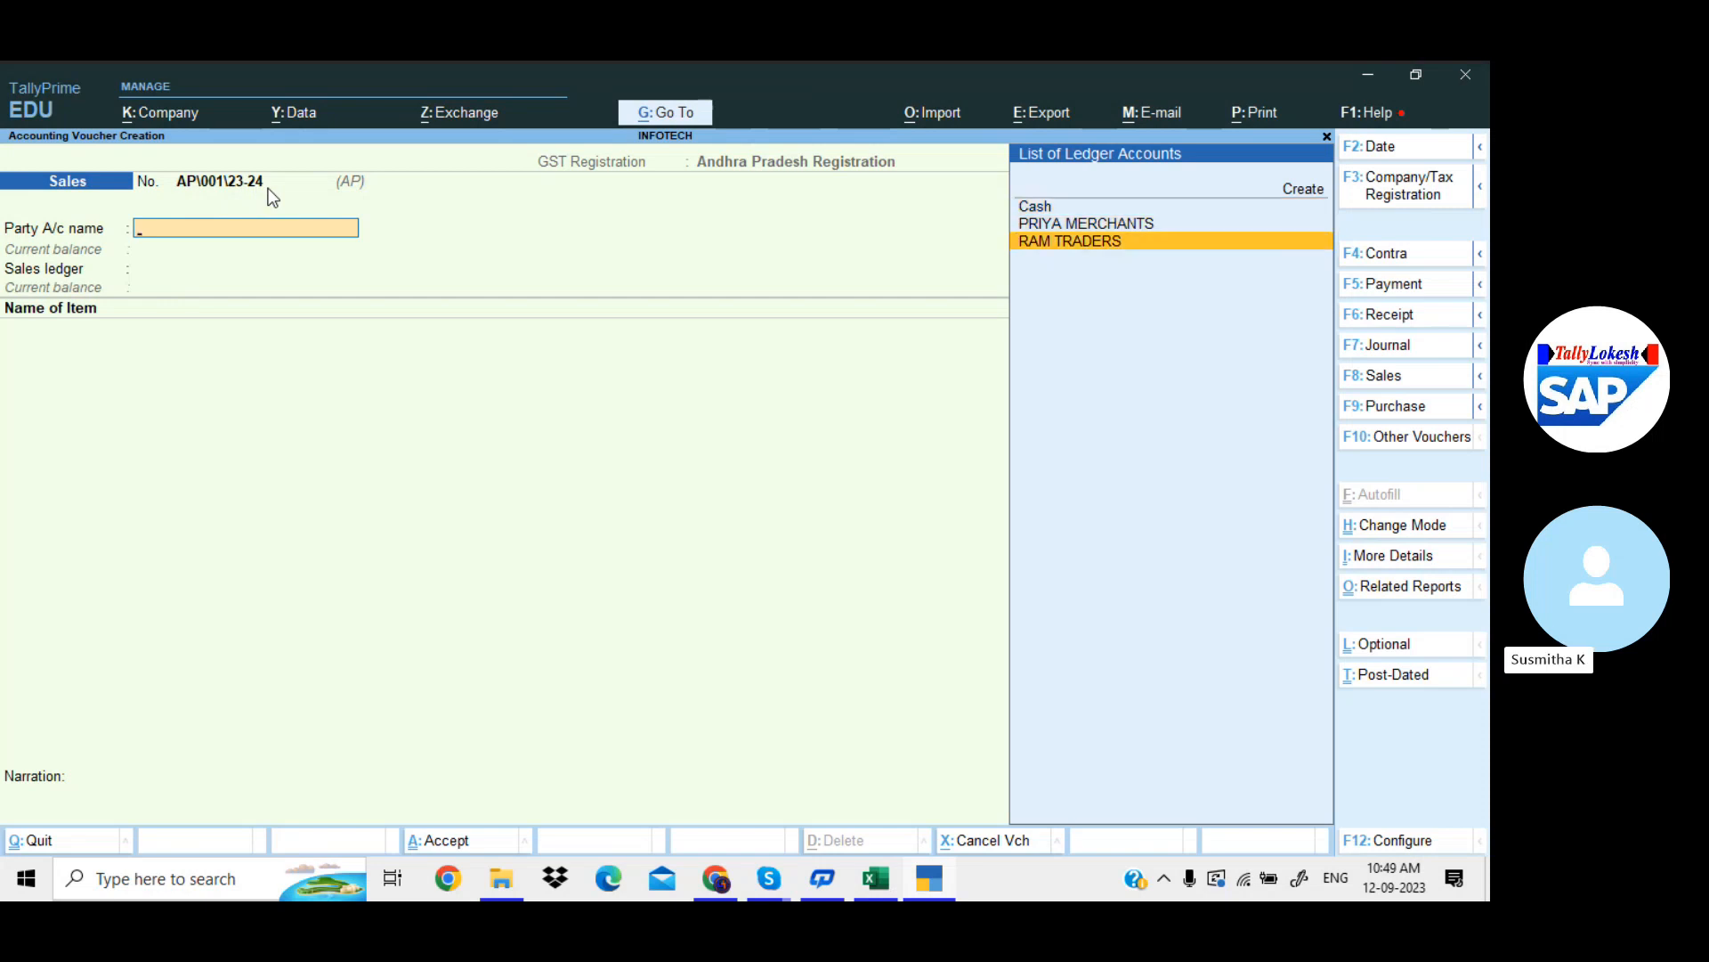
key(Return)
key(Return)
key(Return)
key(Return)
key(Return)
key(Return)
key(Return)
key(Return)
key(Return)
key(Return)
key(Return)
key(Return)
key(Return)
key(Return)
key(Return)
key(Return)
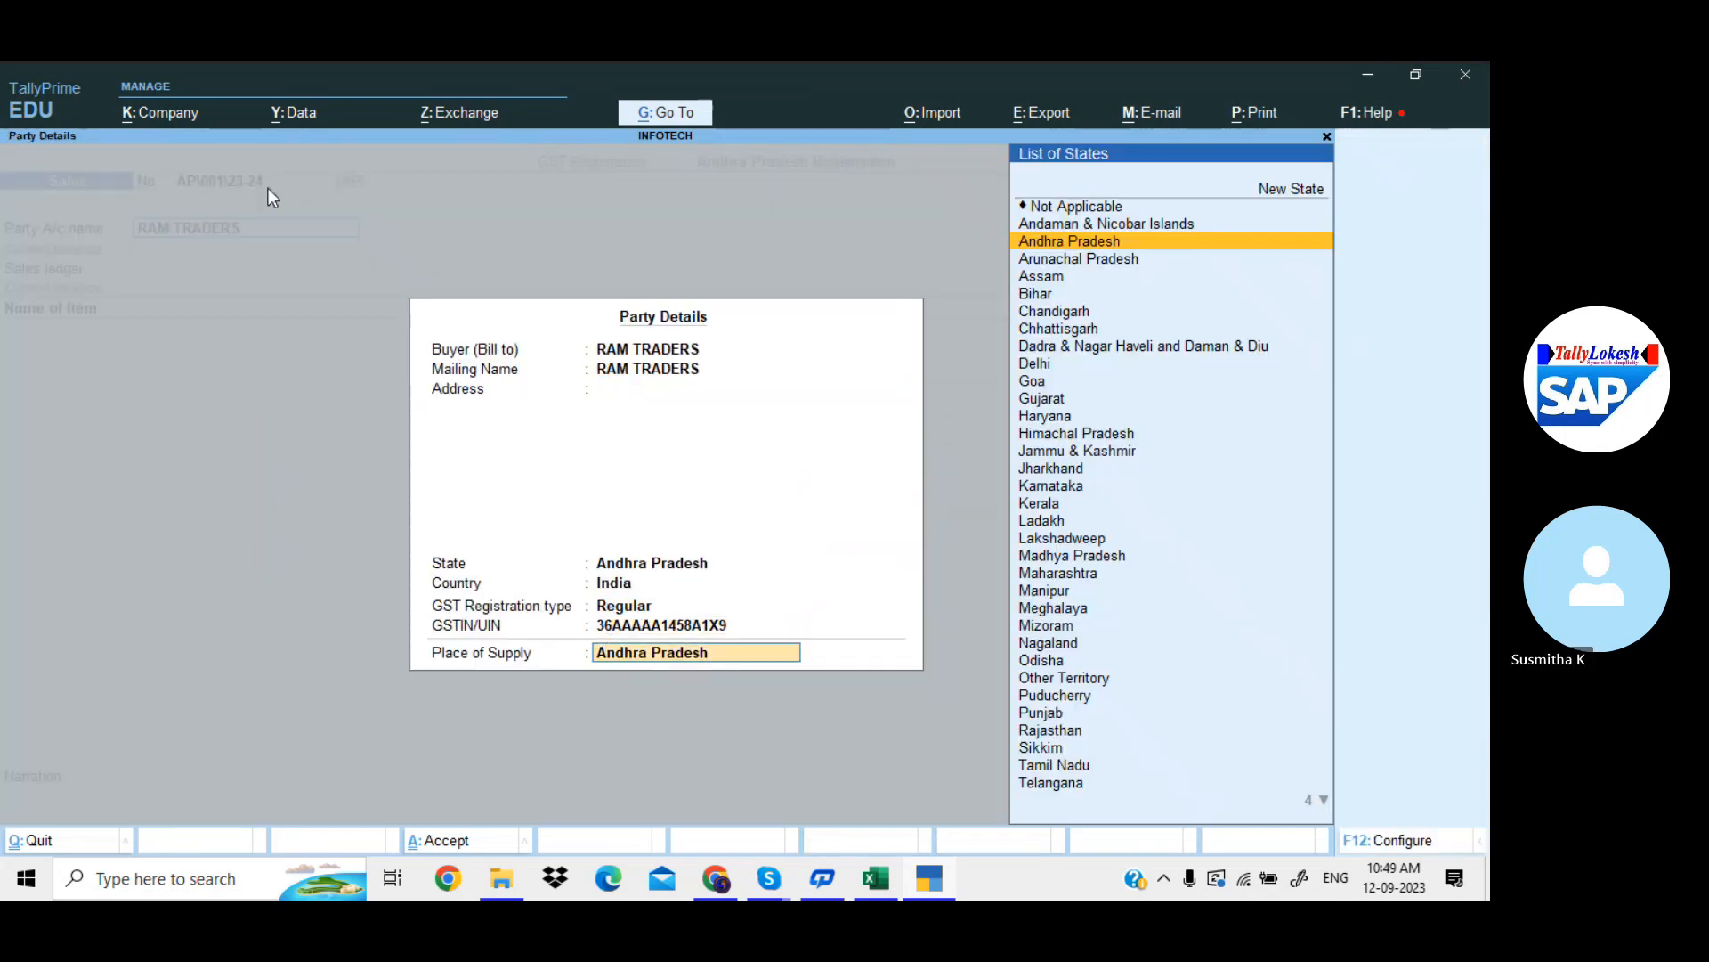
key(Return)
key(Return)
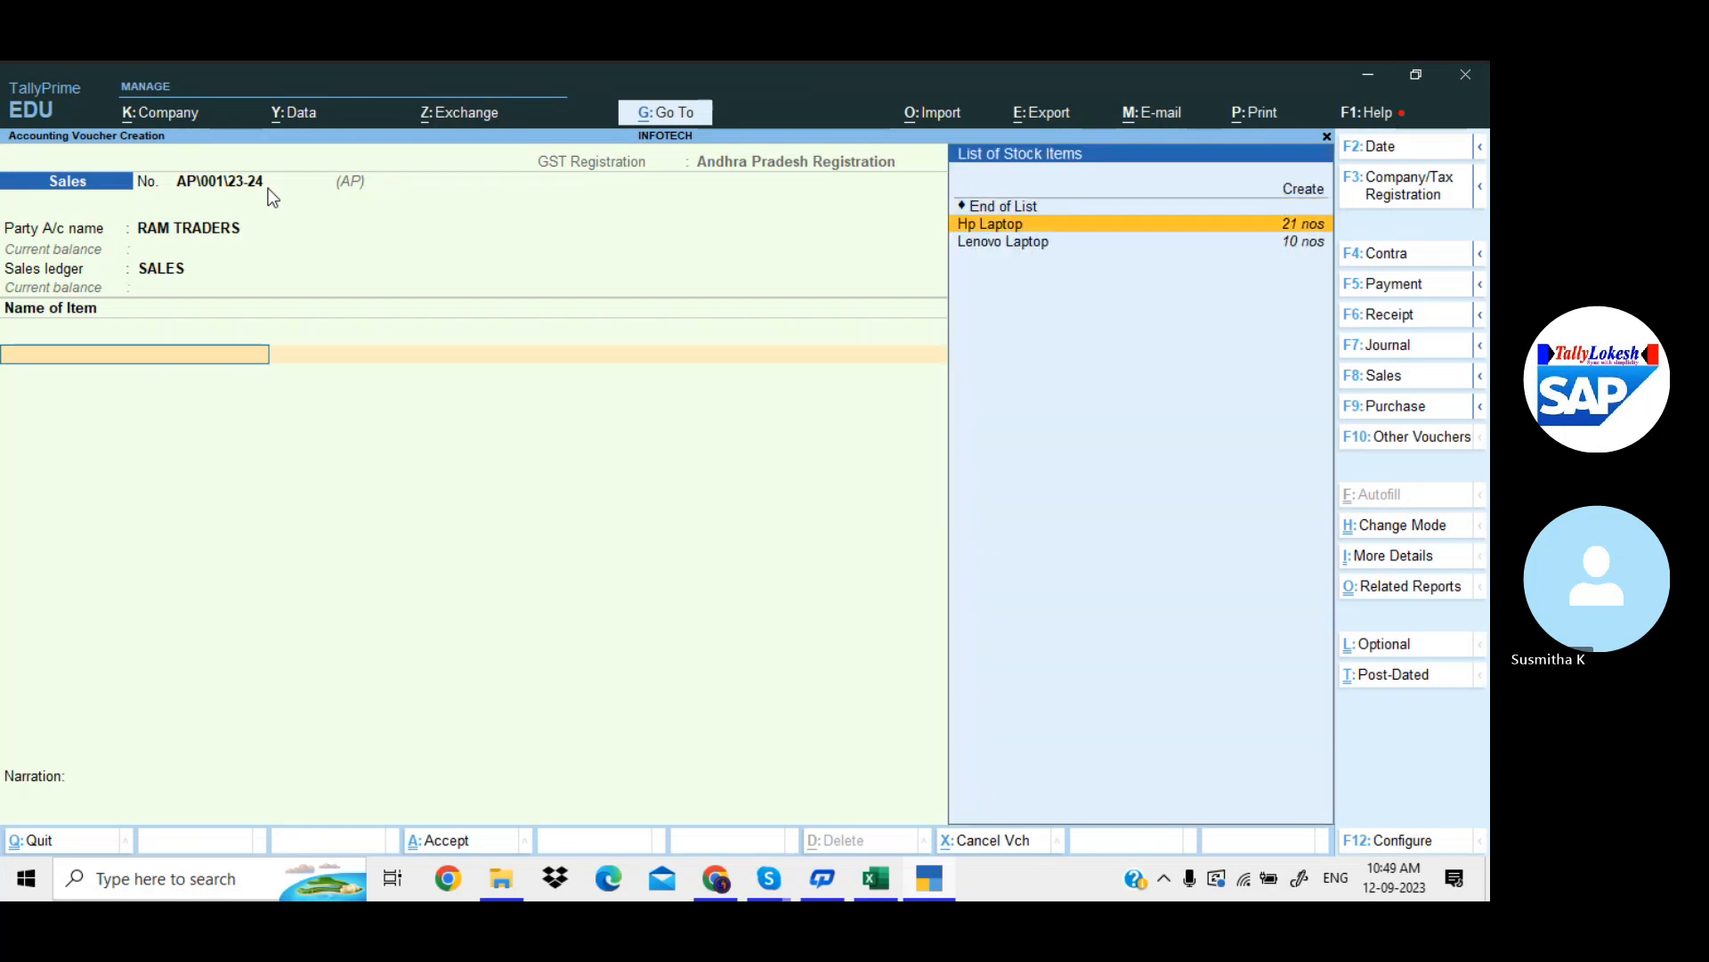
Add 1 nos of Hp Laptop at a rate of 2,000 and end the item list
key(Return)
text(1)
key(Return)
text(2000)
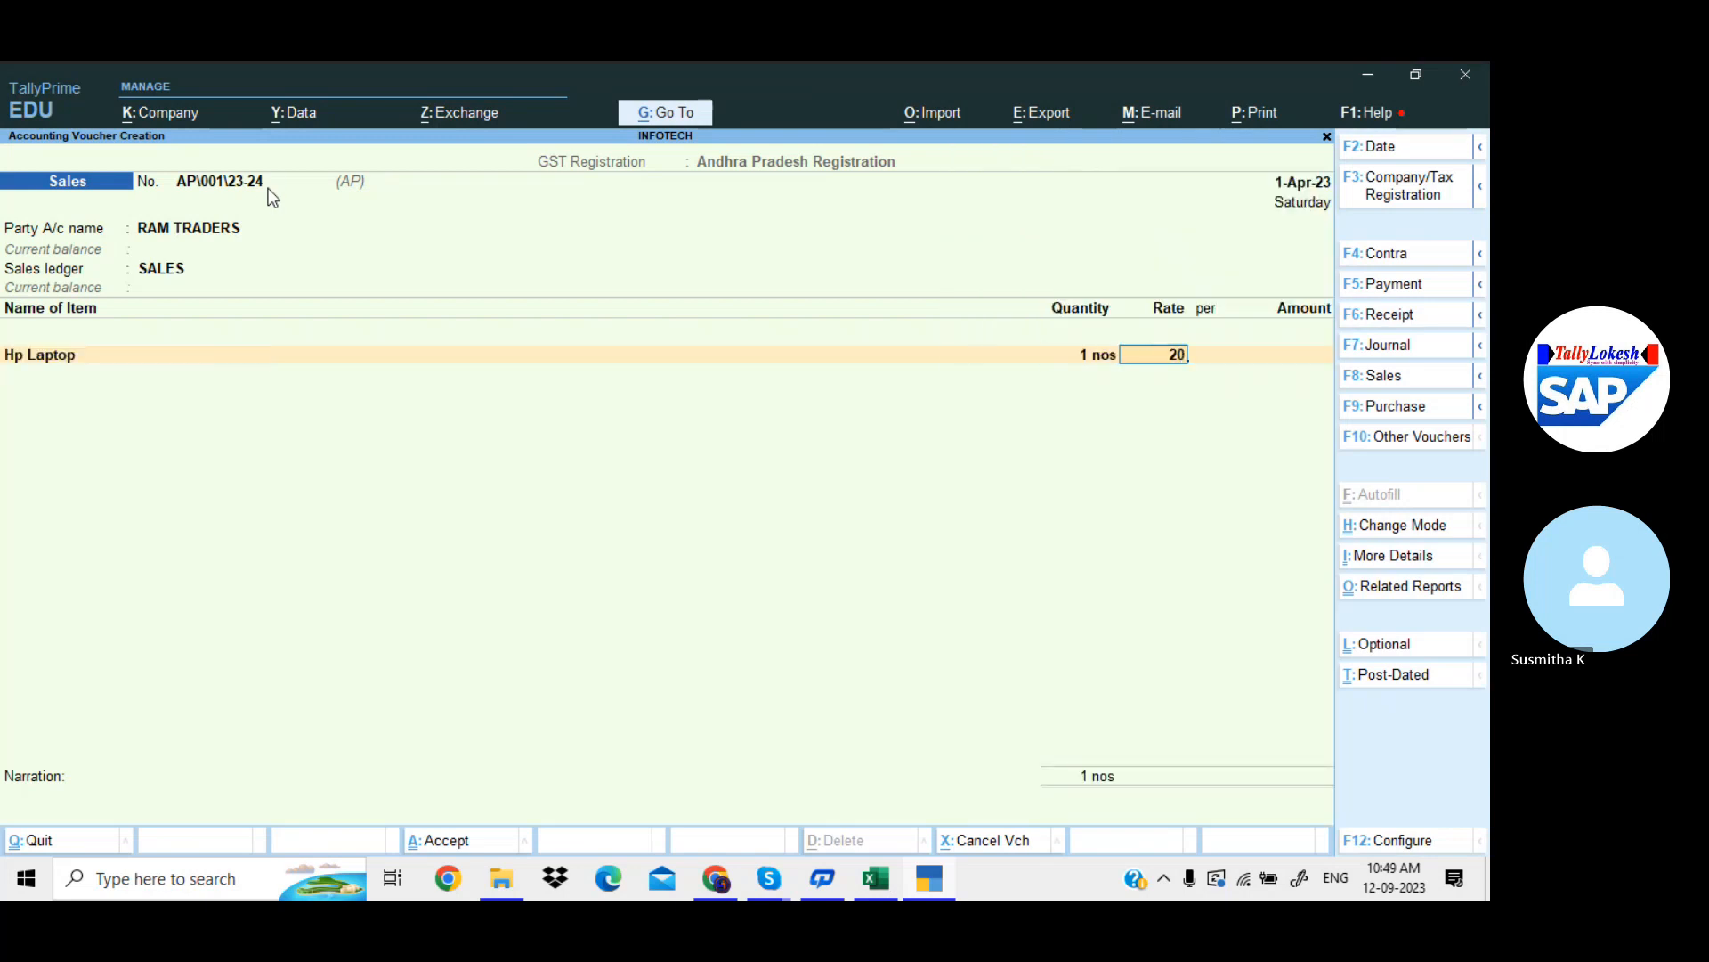
key(Return)
key(Return)
key(Return)
key(Return)
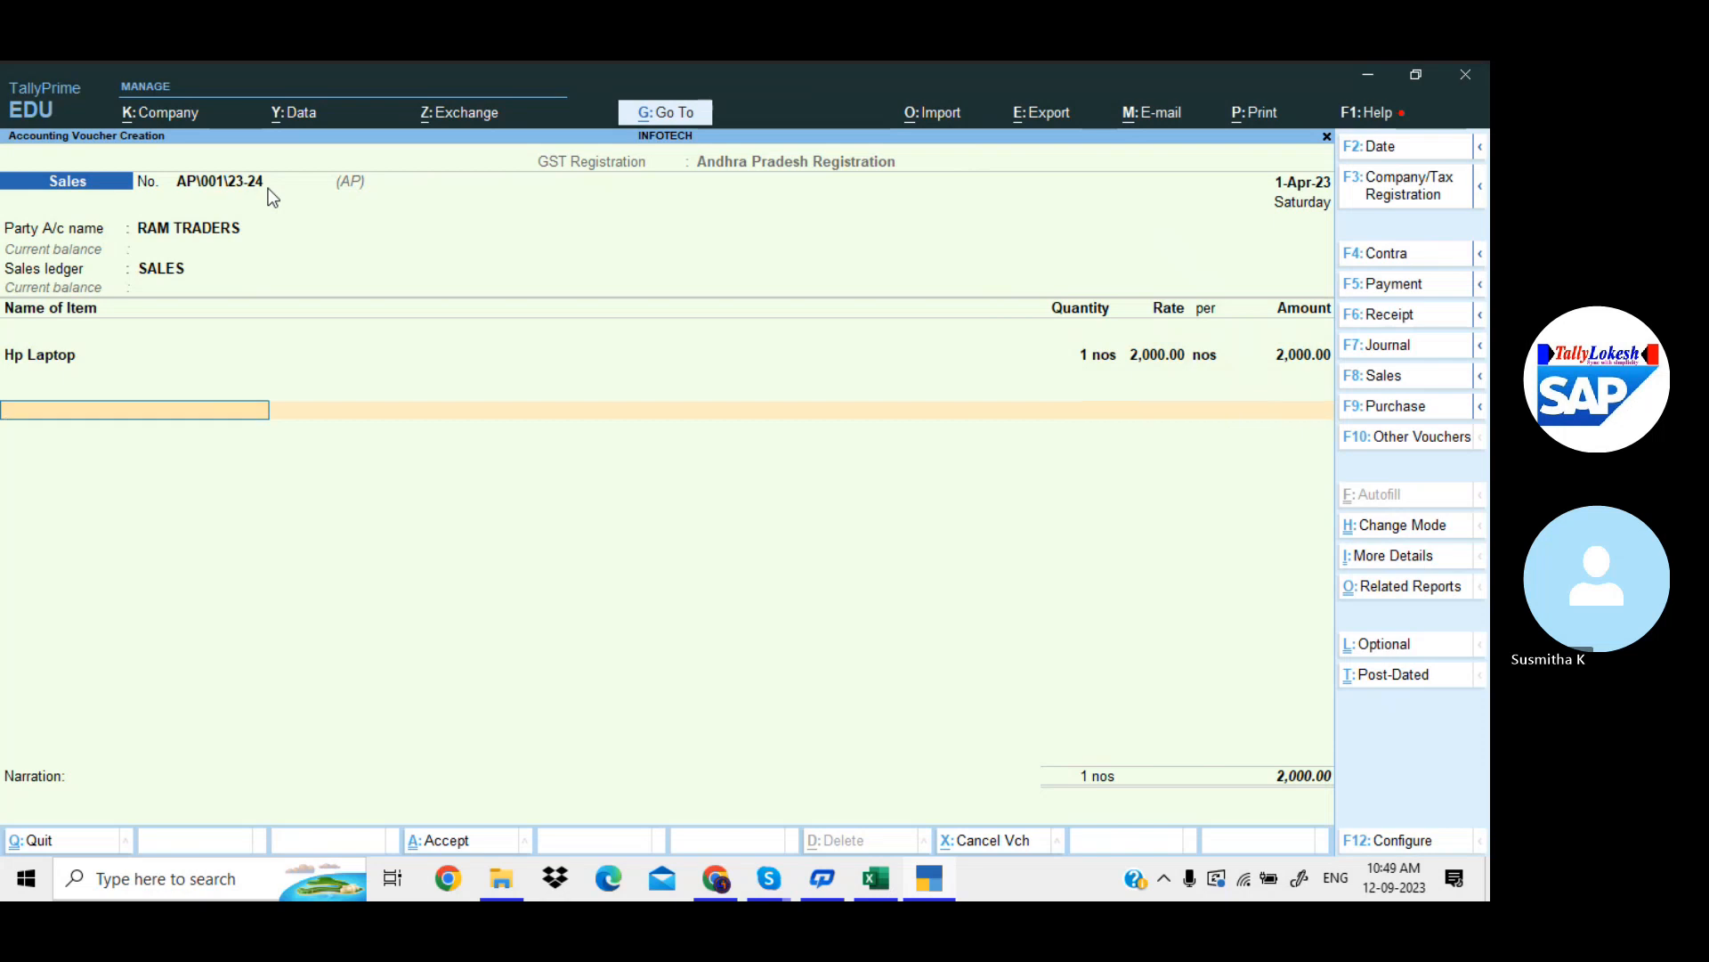
Add the CGST and SGST ledgers to the Hp Laptop sale and save the voucher without a narration
text(cg)
key(Return)
key(Return)
text(sg)
key(Return)
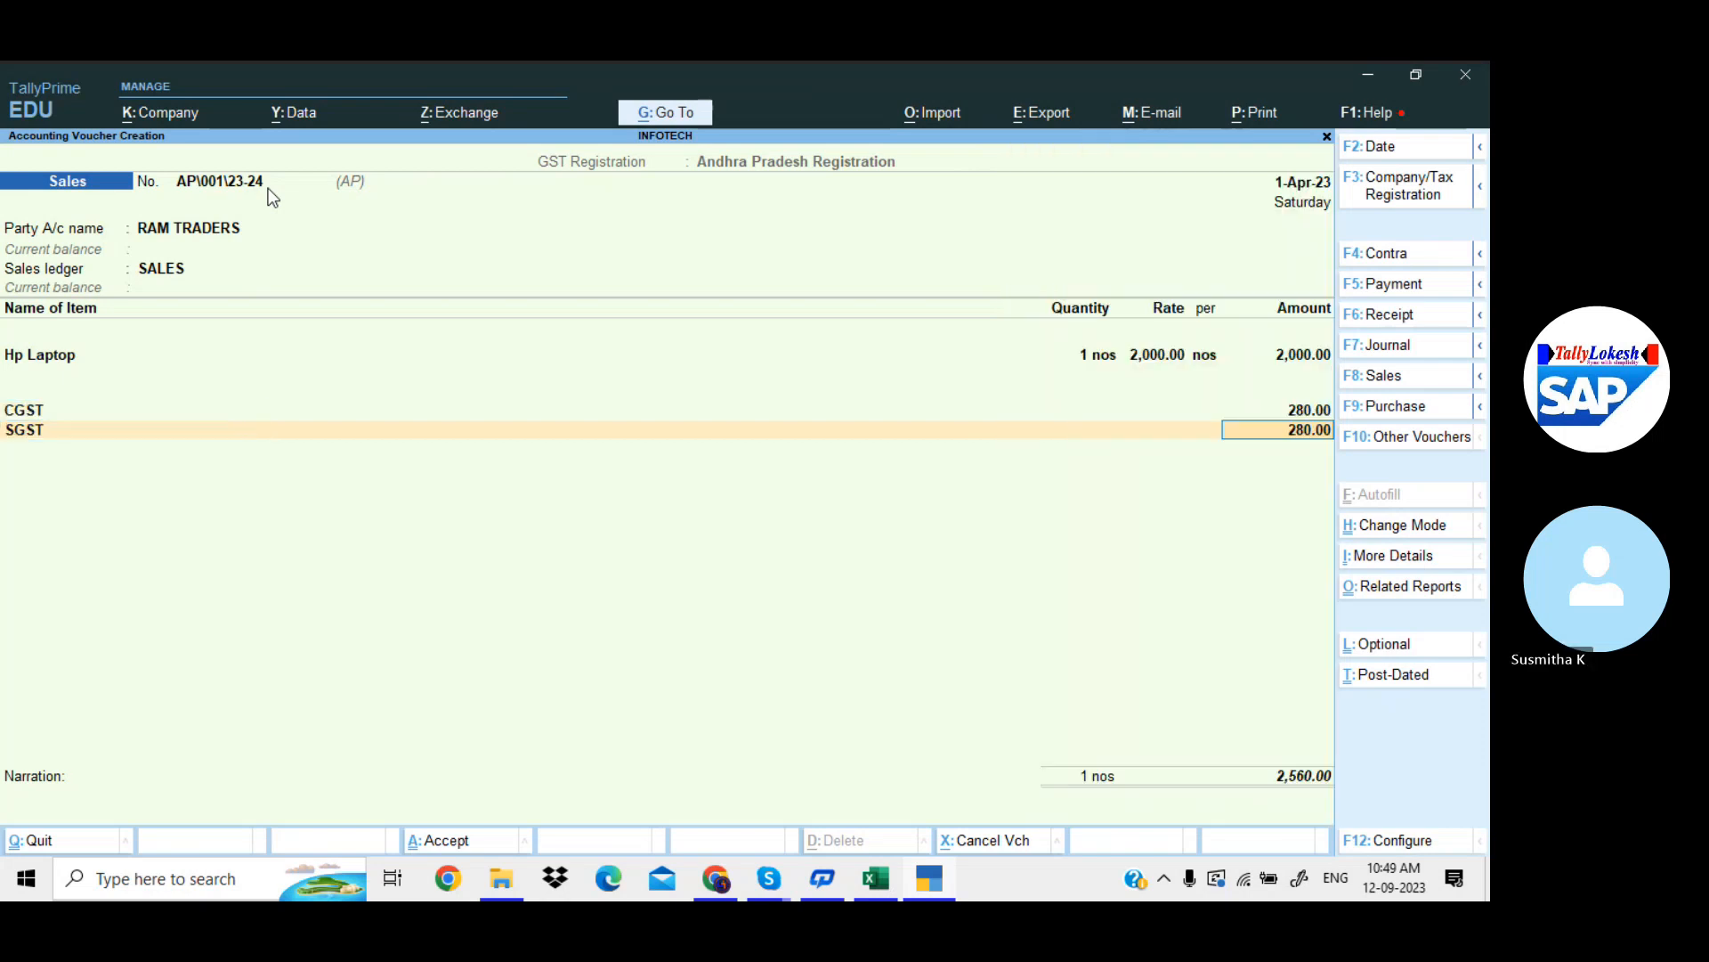
key(Return)
key(Return)
key(Return)
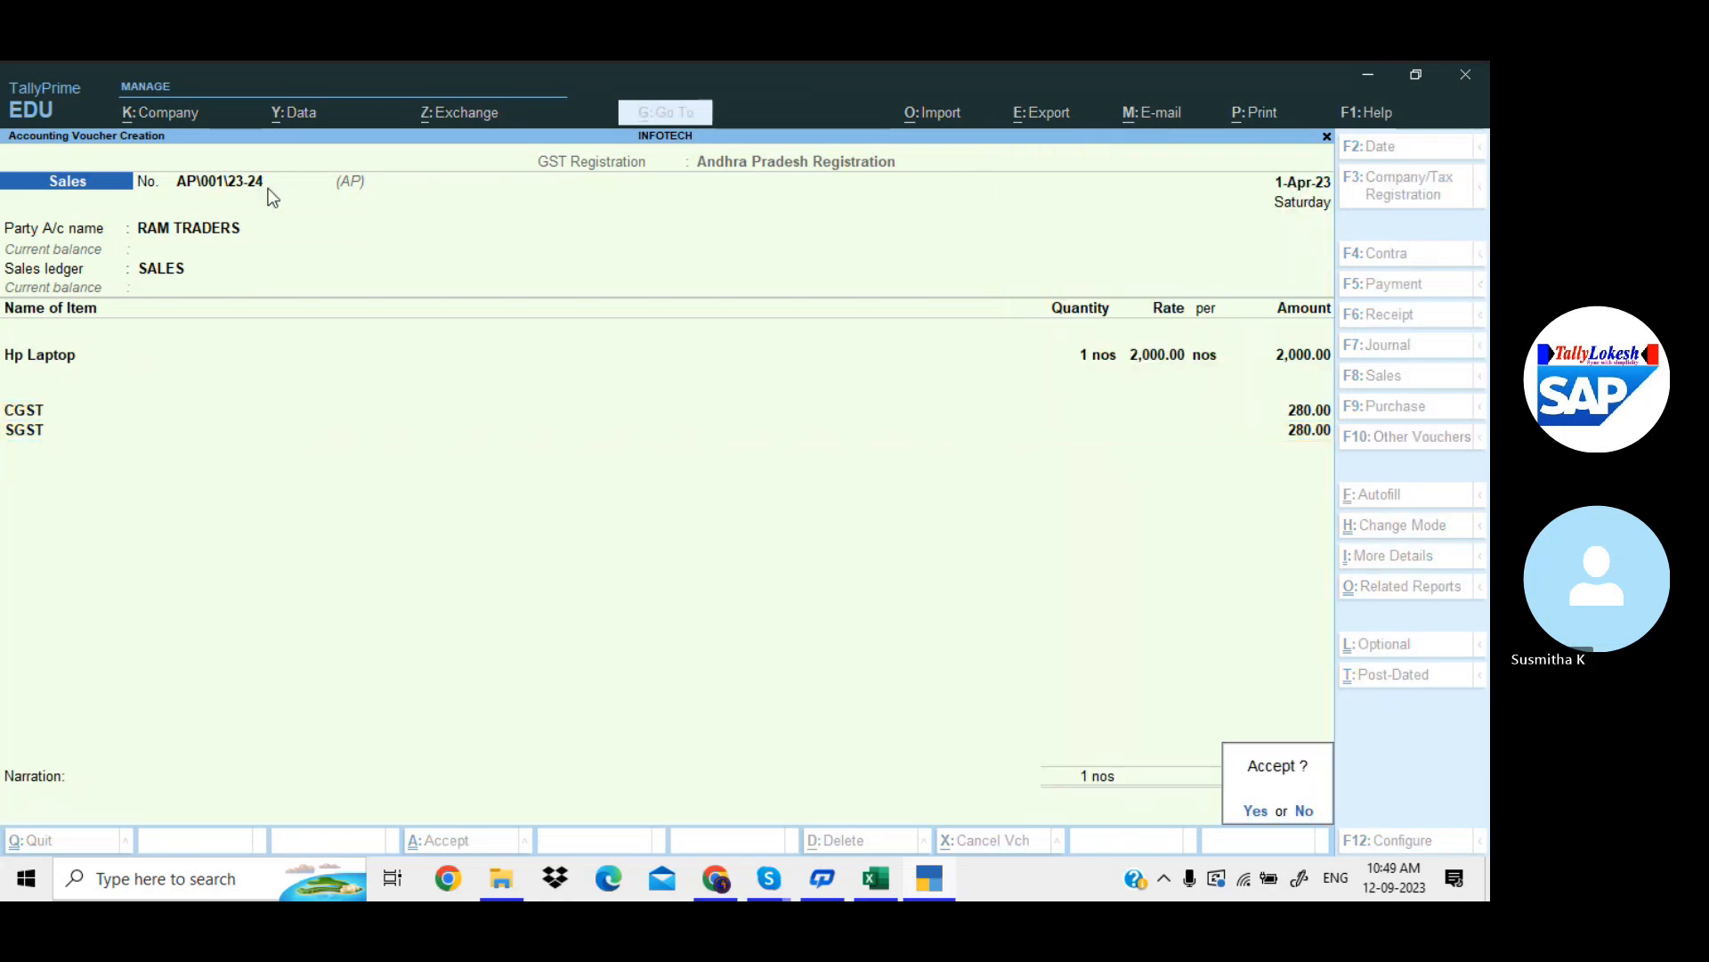
key(Return)
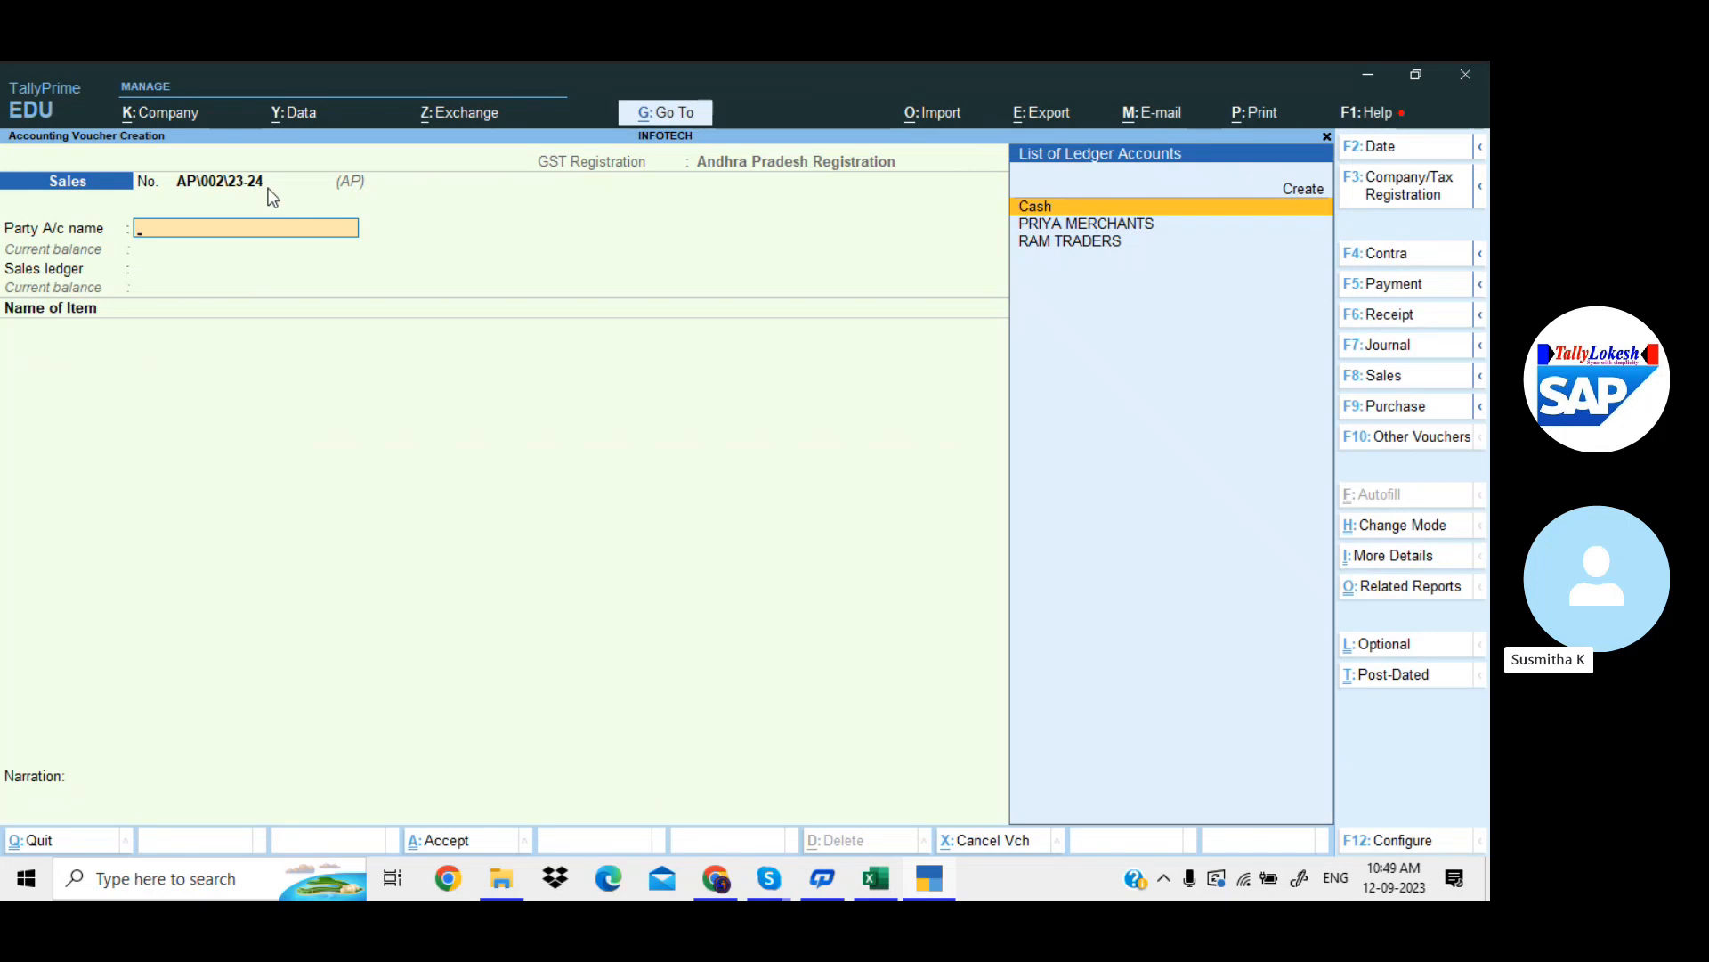
In the second AP-series Sales voucher, select RAM TRADERS as party, keep the default dispatch and party details, and use the SALES ledger
key(Down)
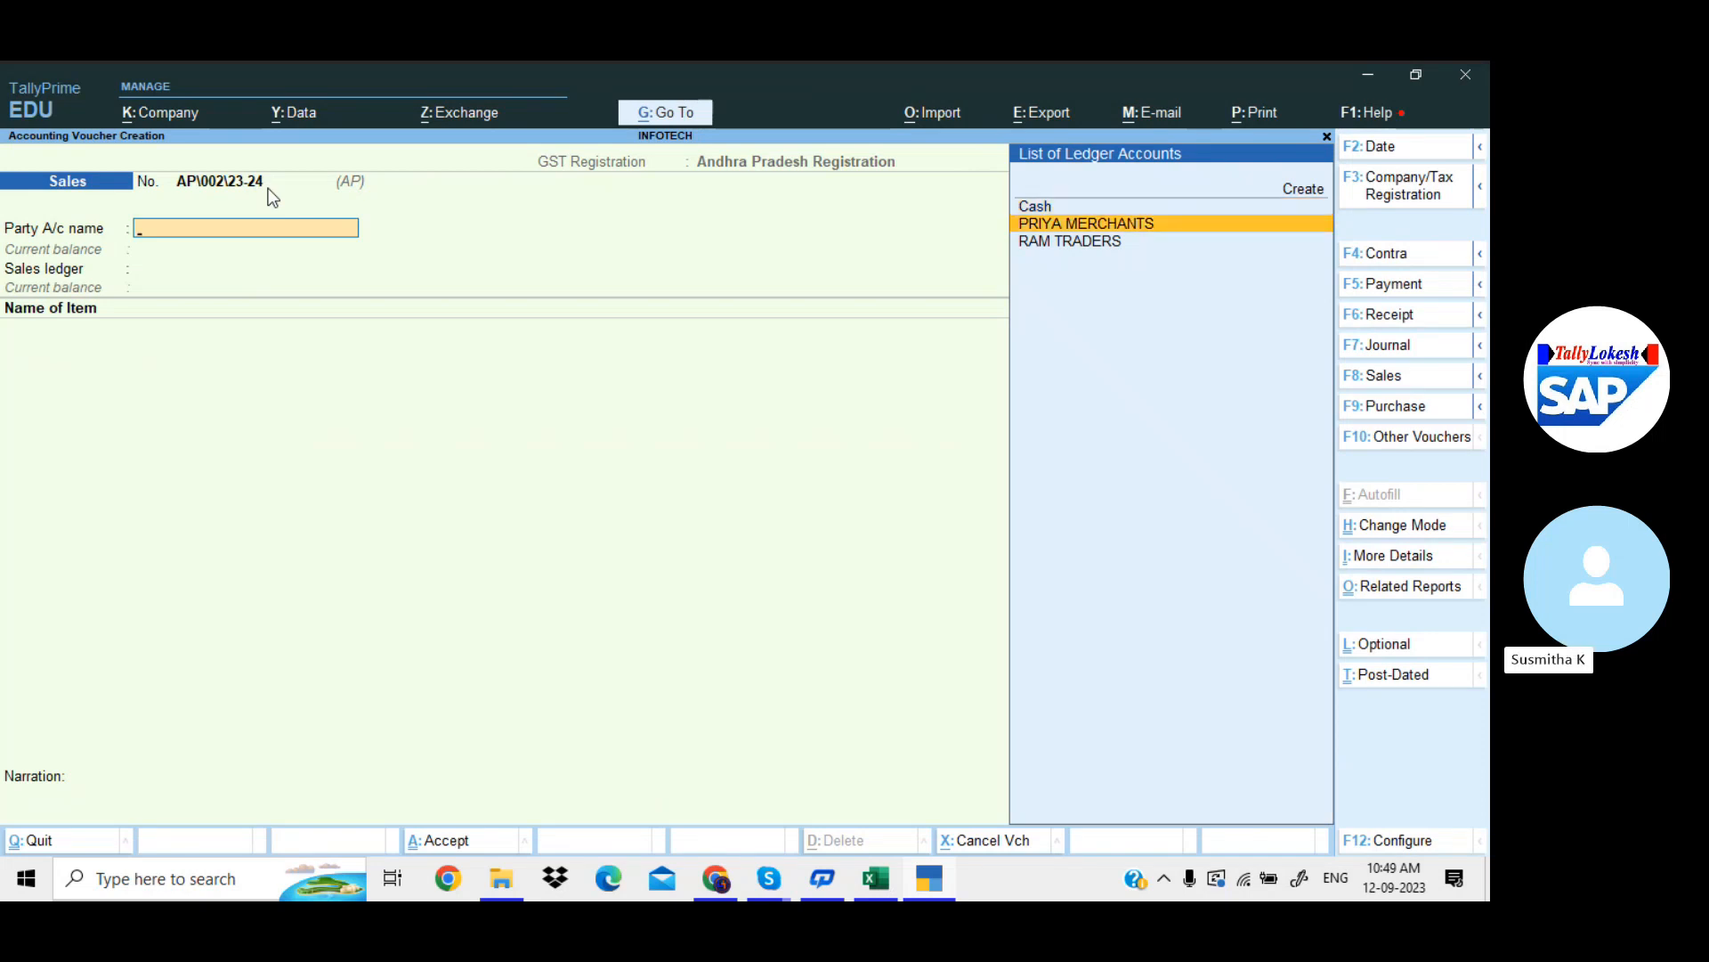
key(Down)
key(Return)
key(Return)
key(Return)
key(Return)
key(Return)
key(Return)
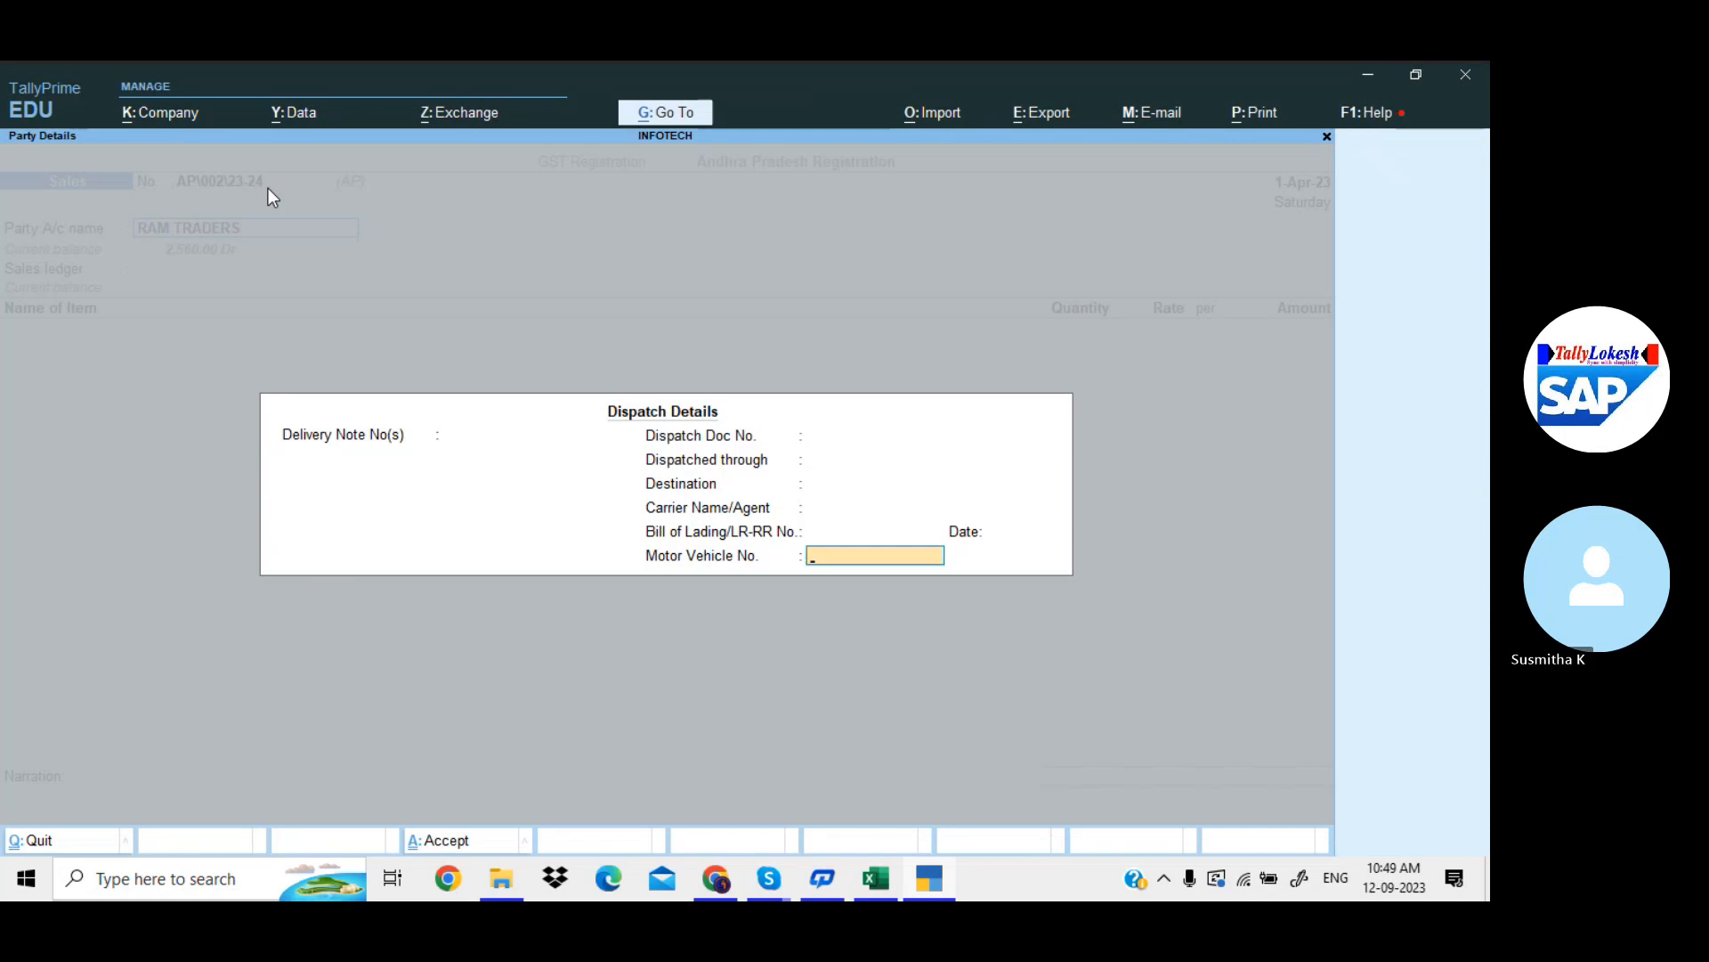
key(Return)
key(Return)
key(Return)
key(Return)
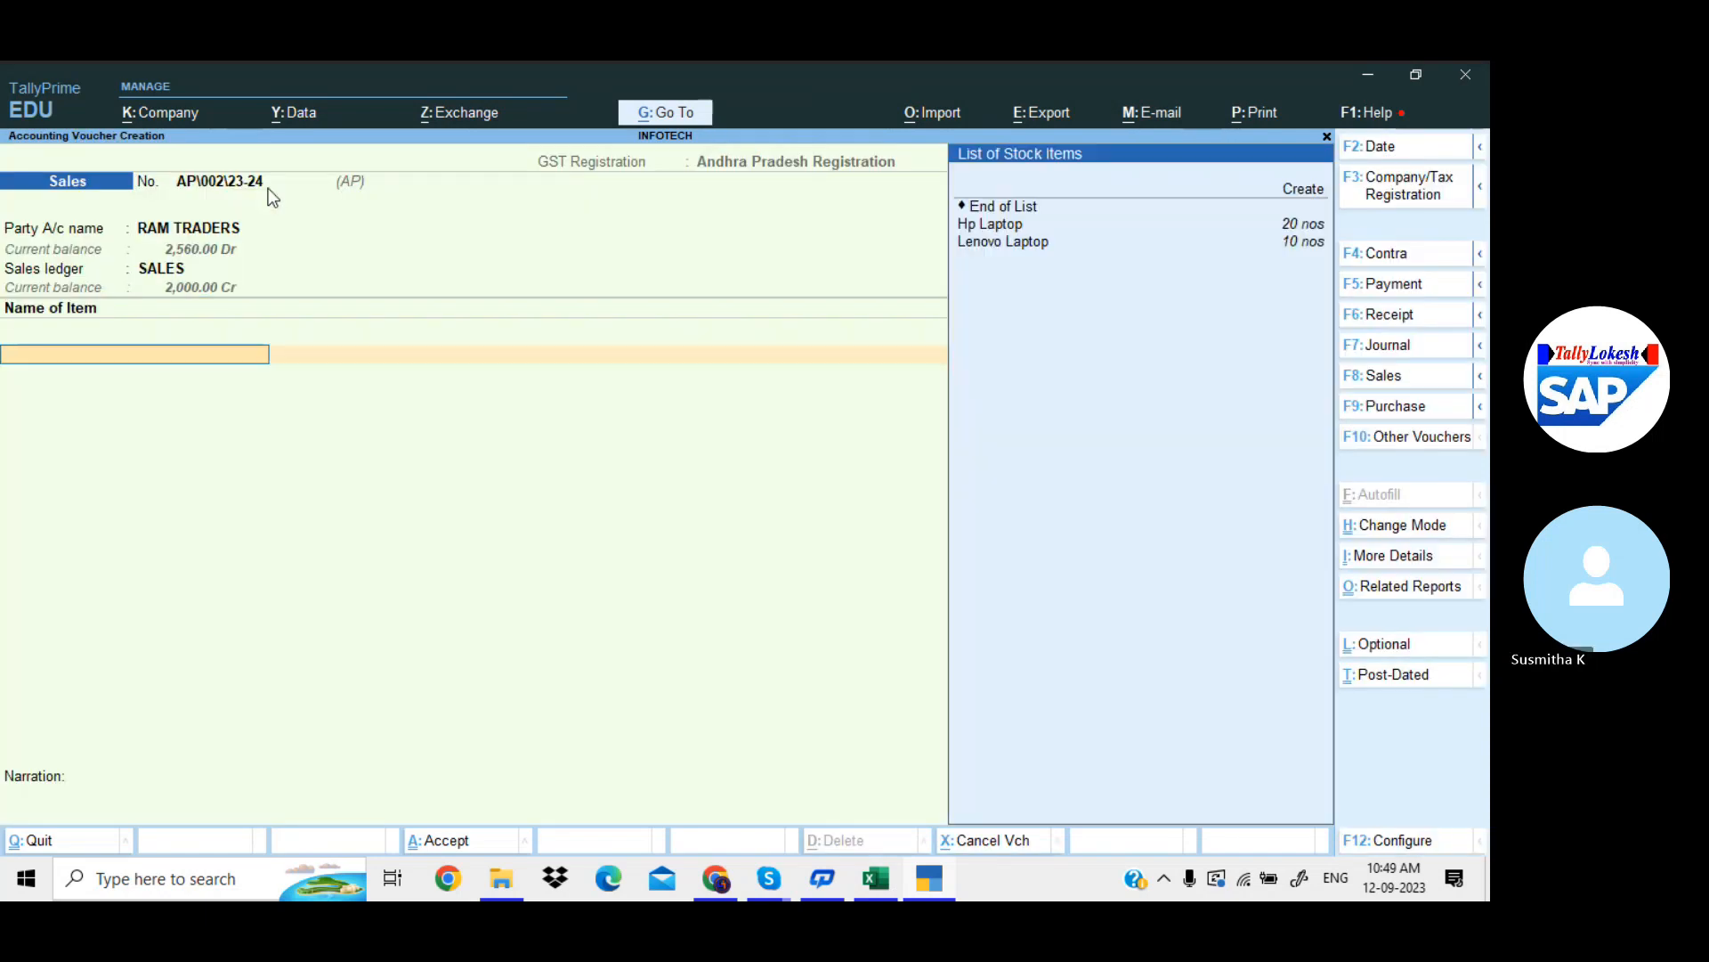
Add 20 nos of Lenovo Laptop at a rate of 5,000 to the voucher
key(Down)
key(Down)
key(Return)
text(20)
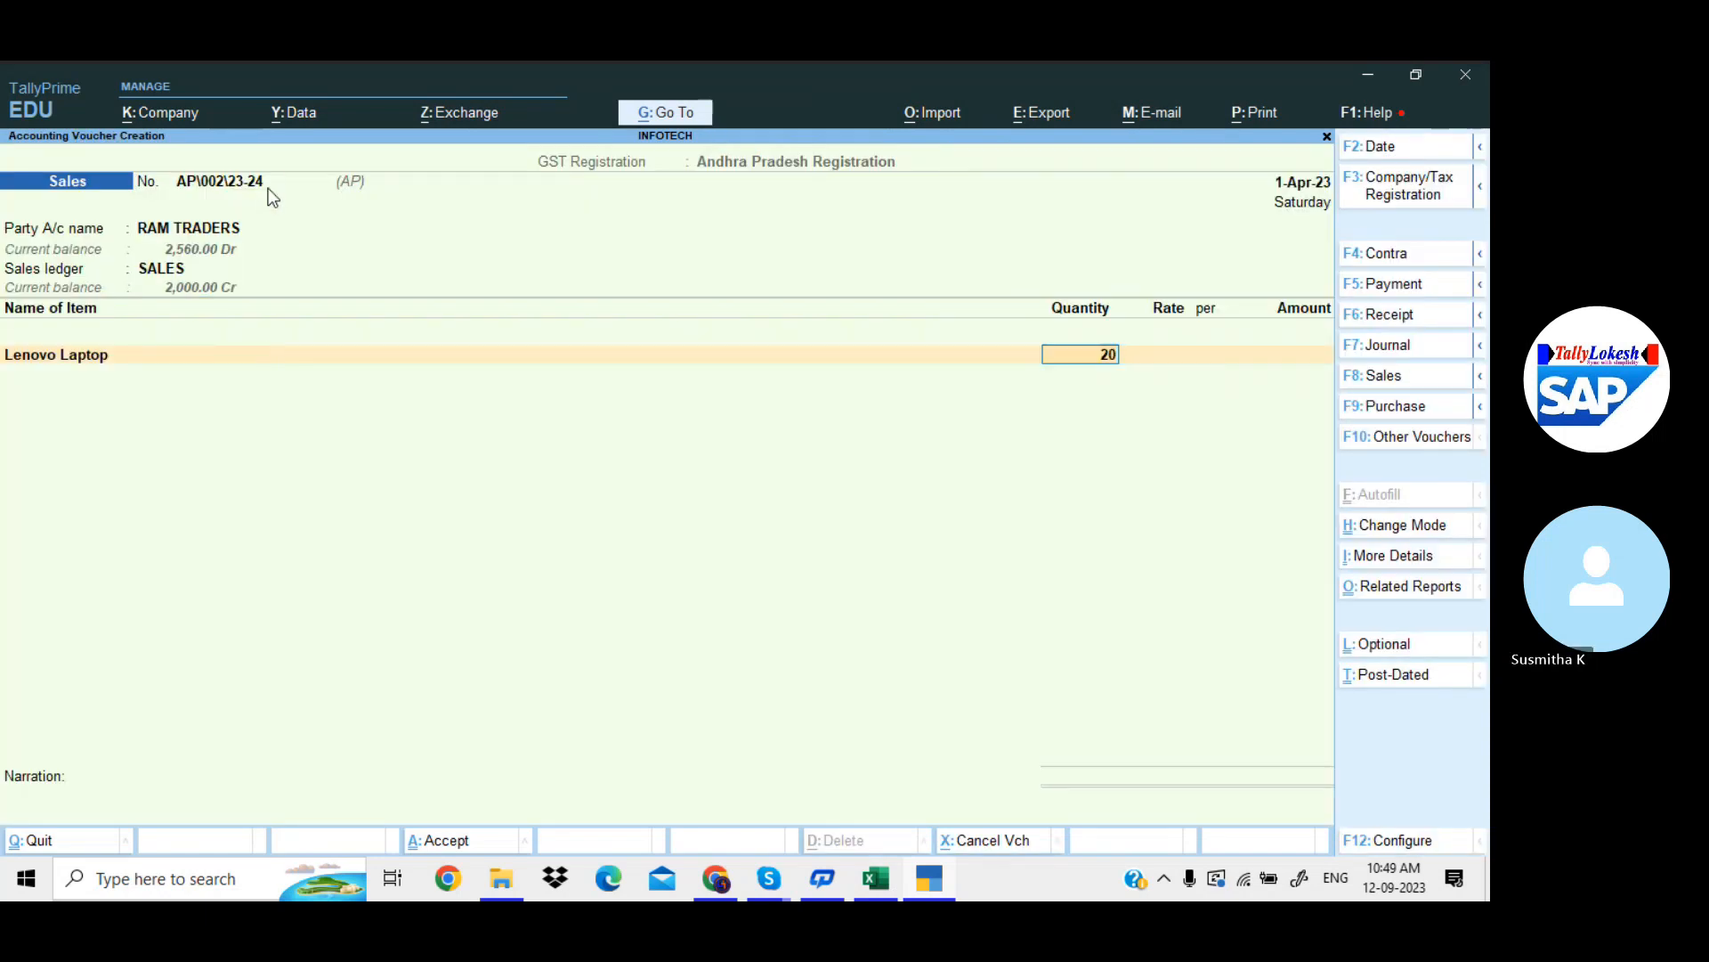
key(Return)
key(Return)
text(5)
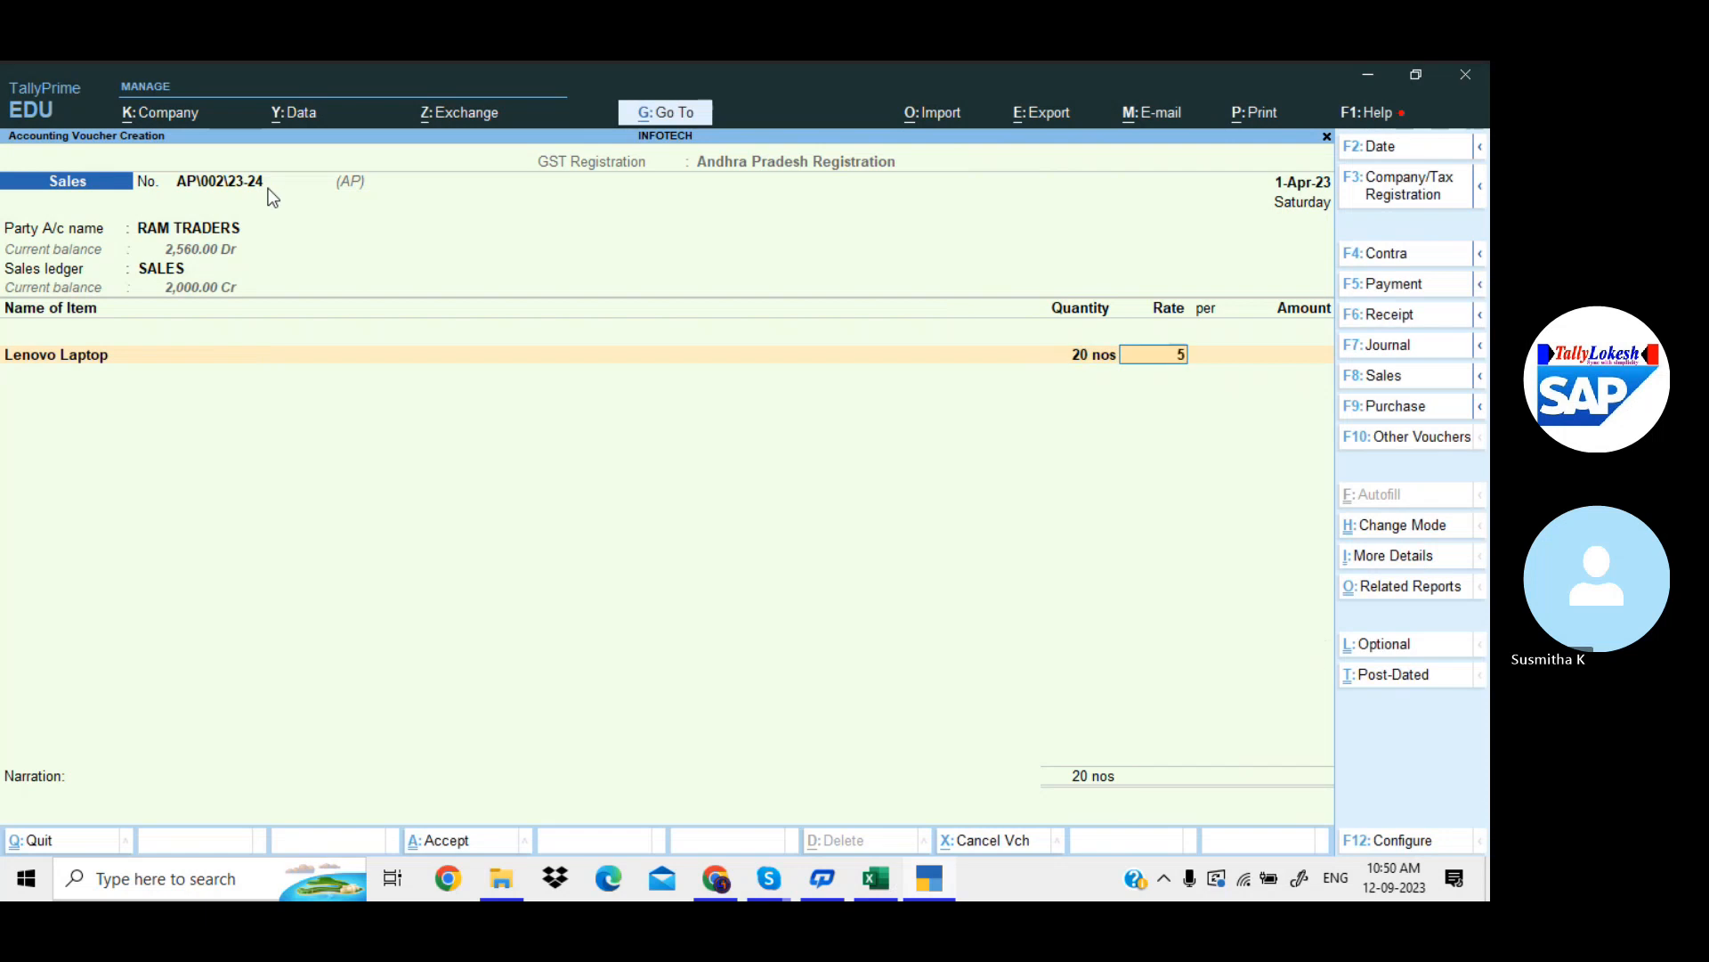
text(000)
key(Return)
key(Return)
key(Return)
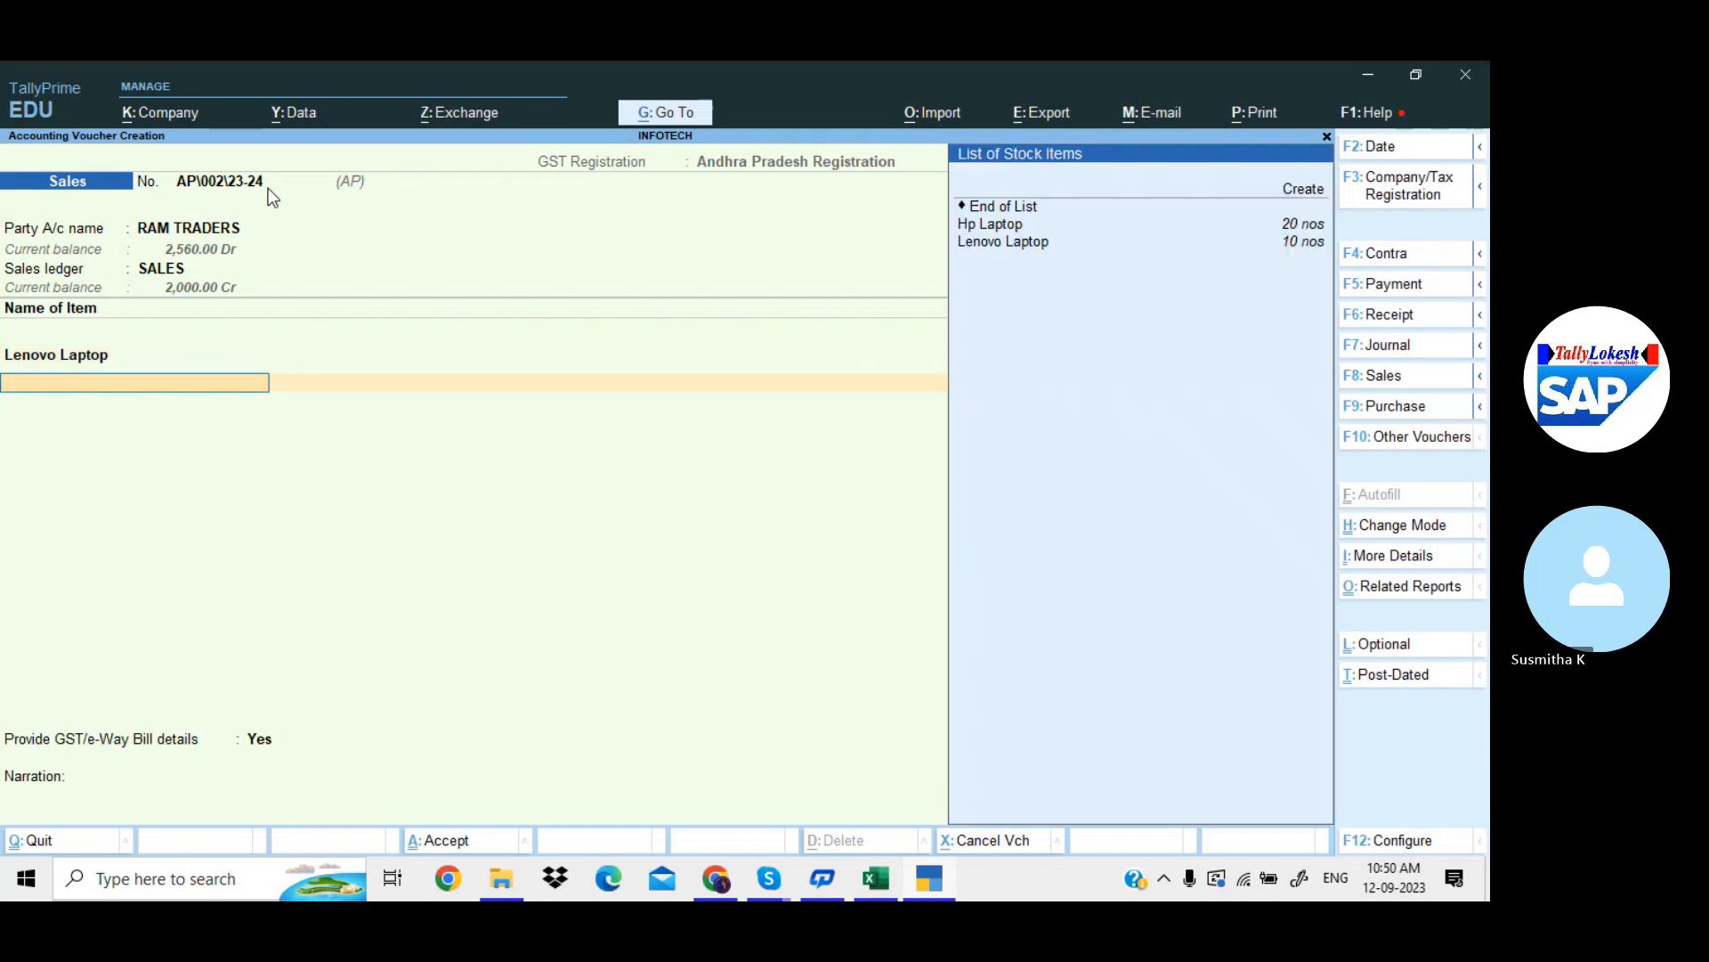
Add 10 nos of Hp Laptop at a rate of 2,000 below the Lenovo Laptop and end the item list
key(Down)
key(Return)
text(10)
key(Return)
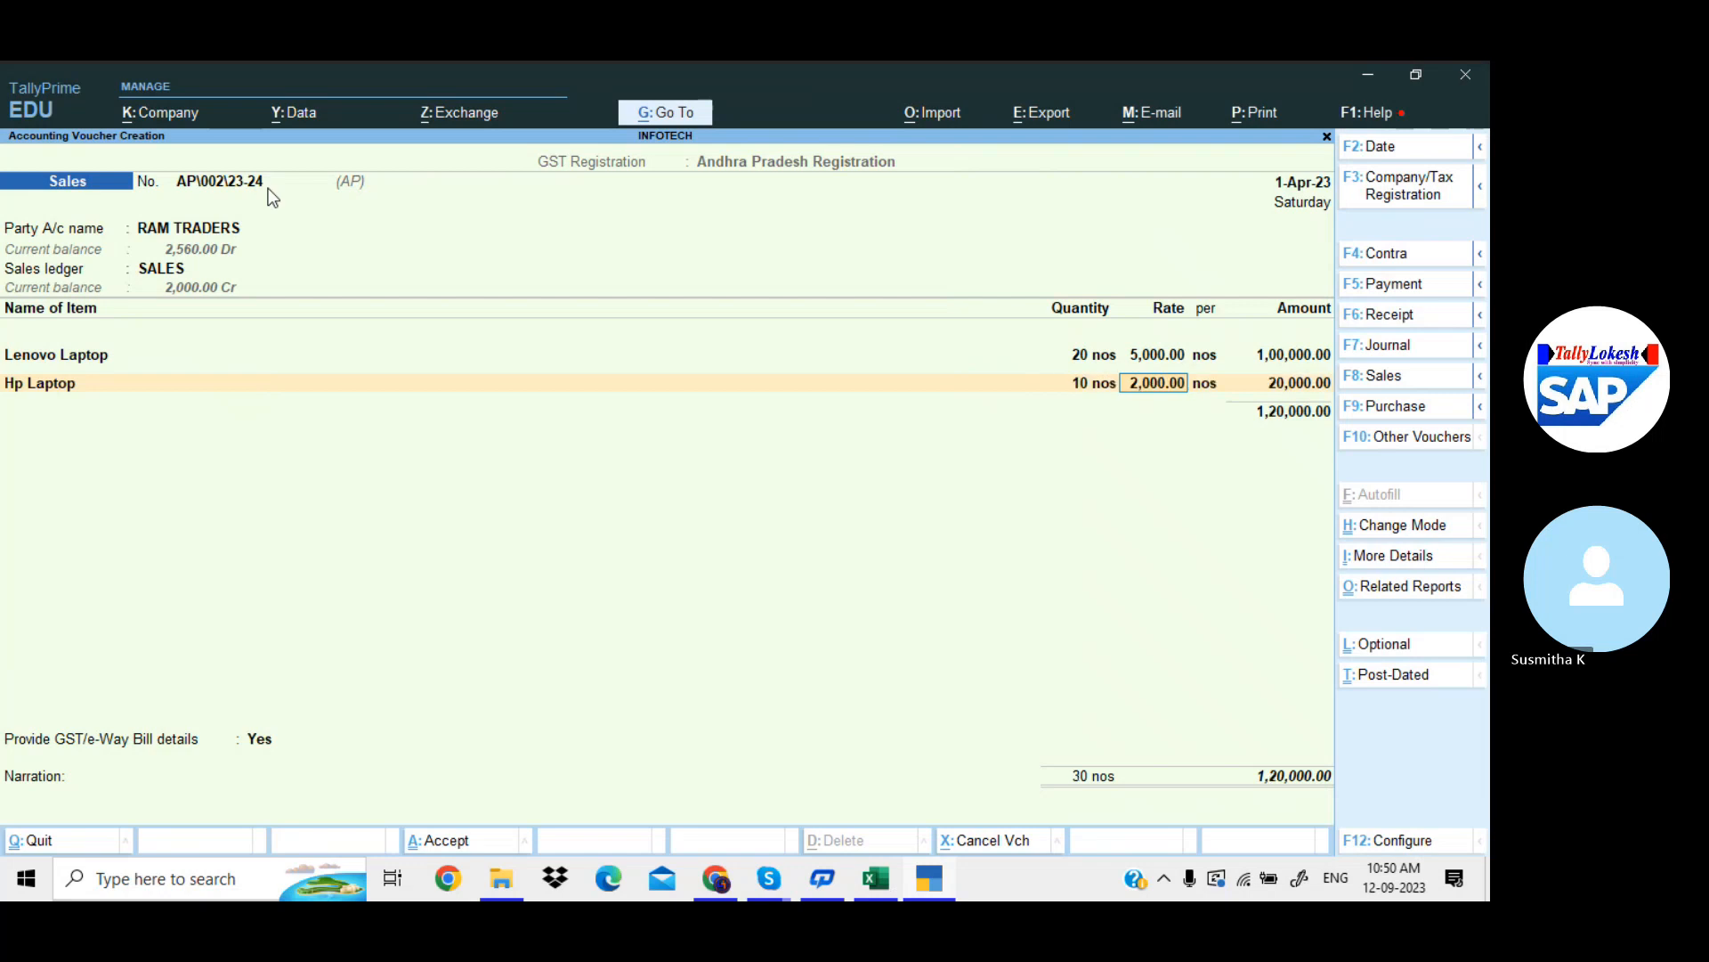
key(Return)
key(Return)
key(Return)
Add the CGST and SGST ledgers to the two-item sale
text(C)
key(Return)
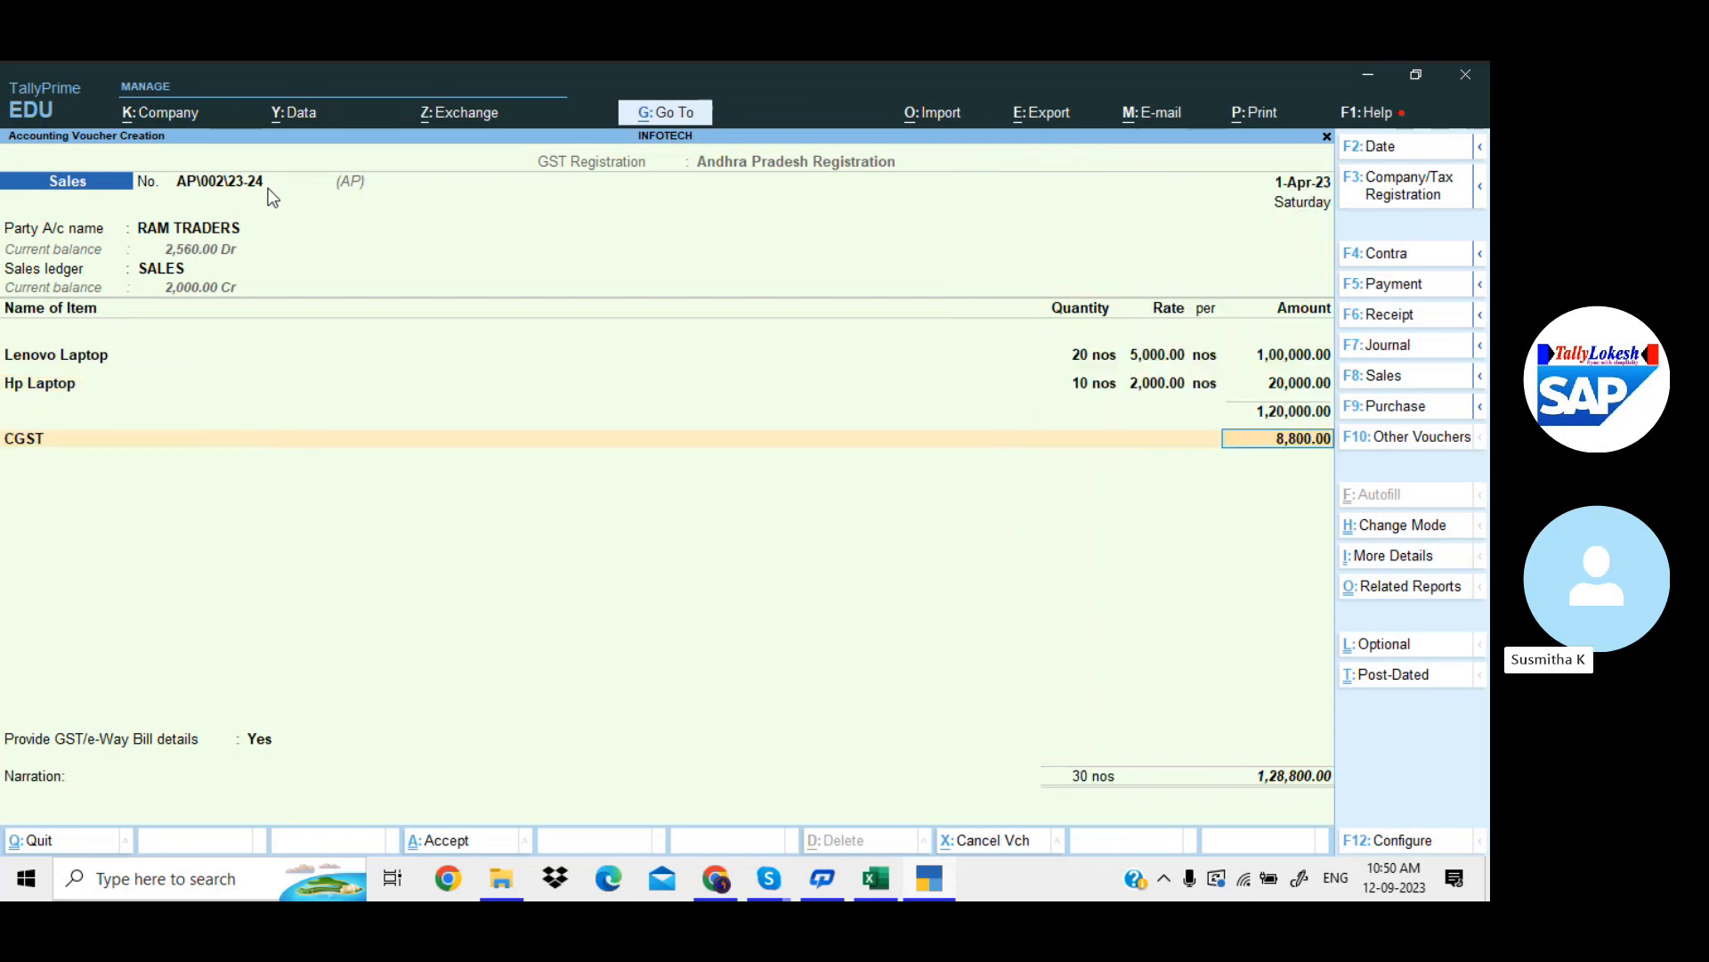
key(Return)
text(SG)
key(Return)
key(Return)
key(Return)
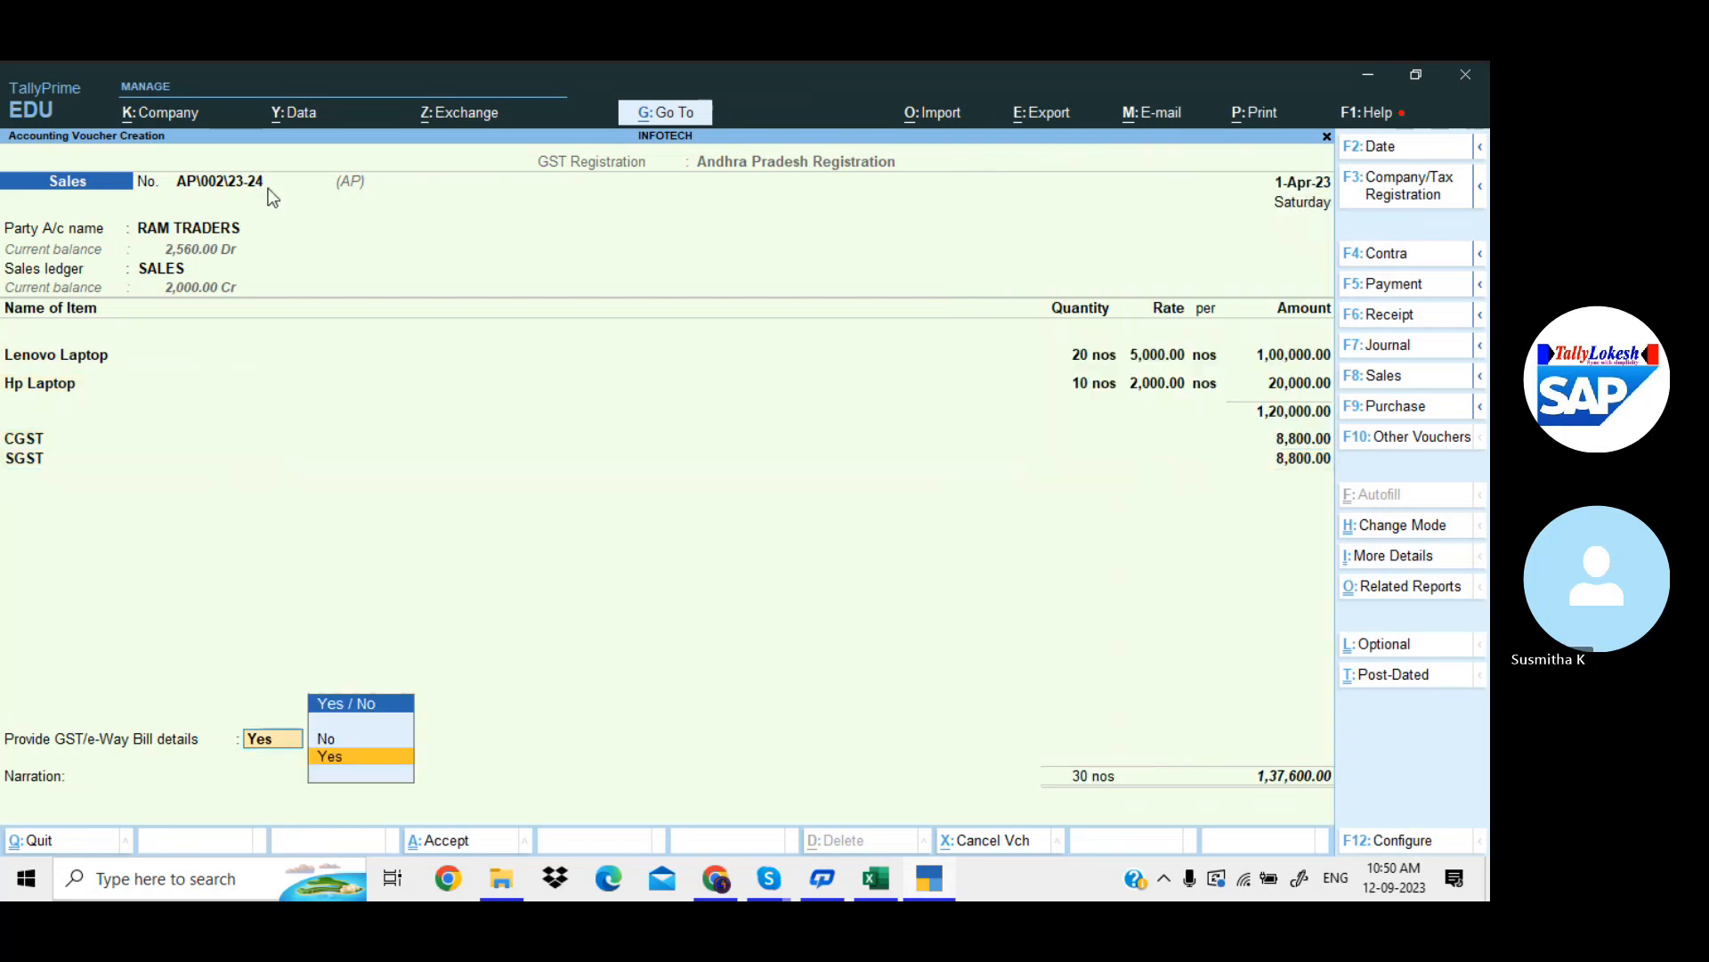
Set Provide GST/e-Way Bill details to No, accept the voucher and agree to send its details for e-Way Bill generation
key(Up)
key(Return)
key(Return)
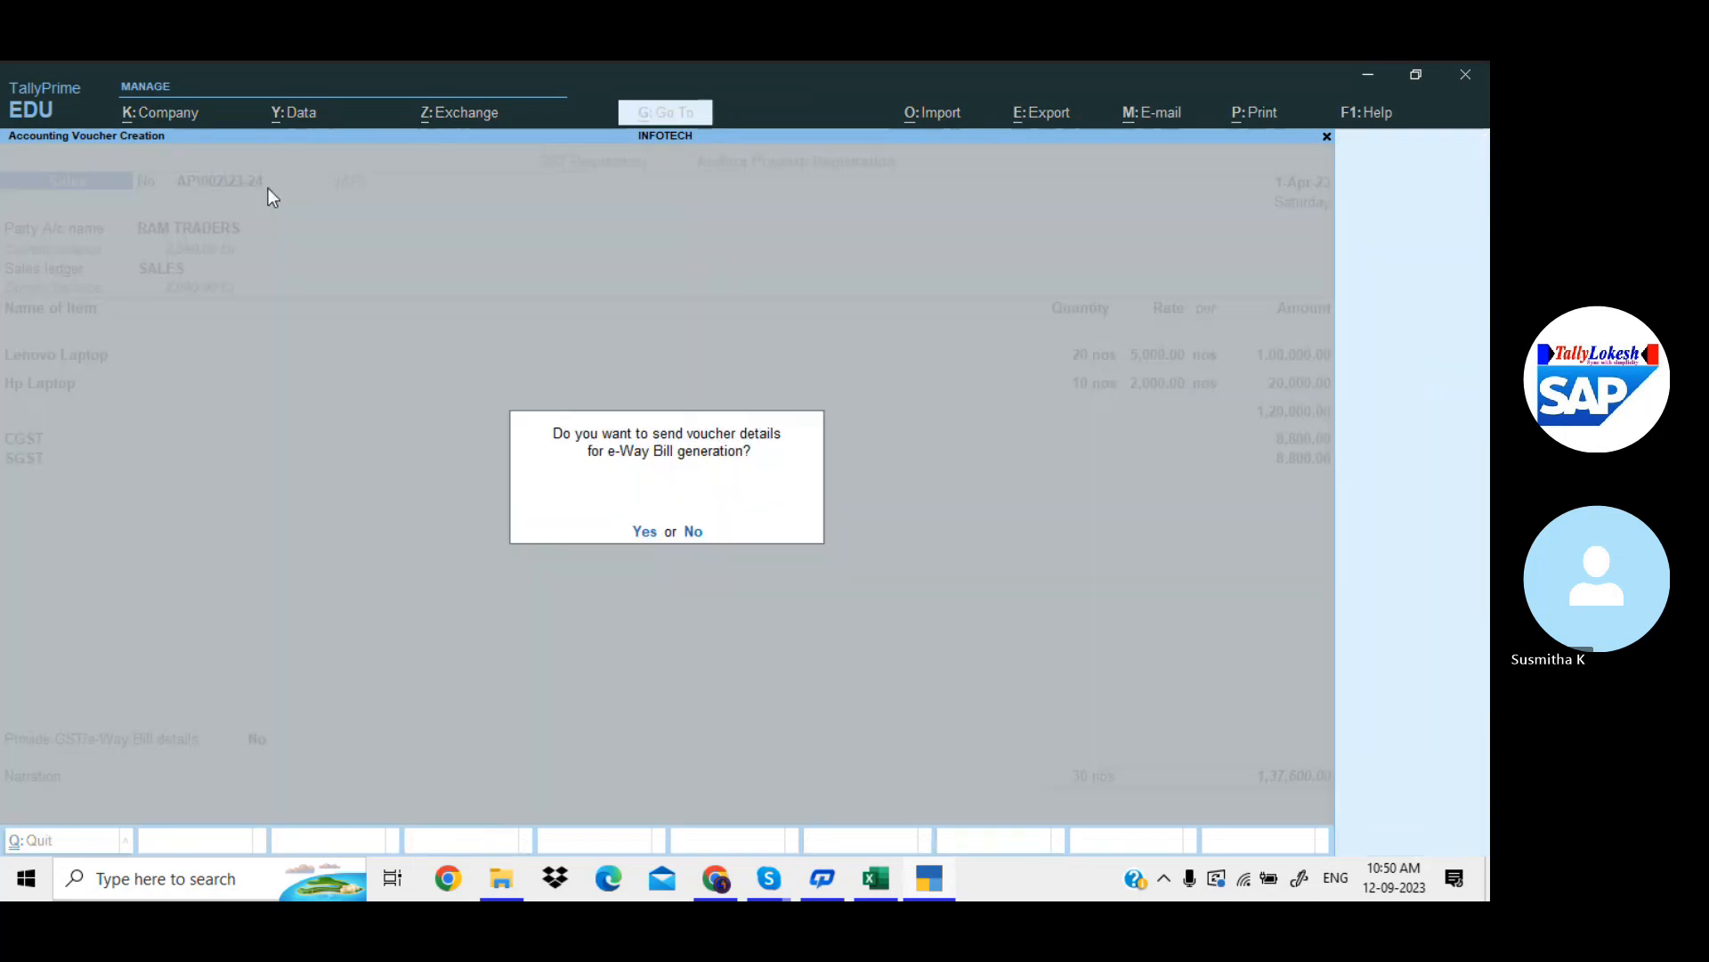
key(Return)
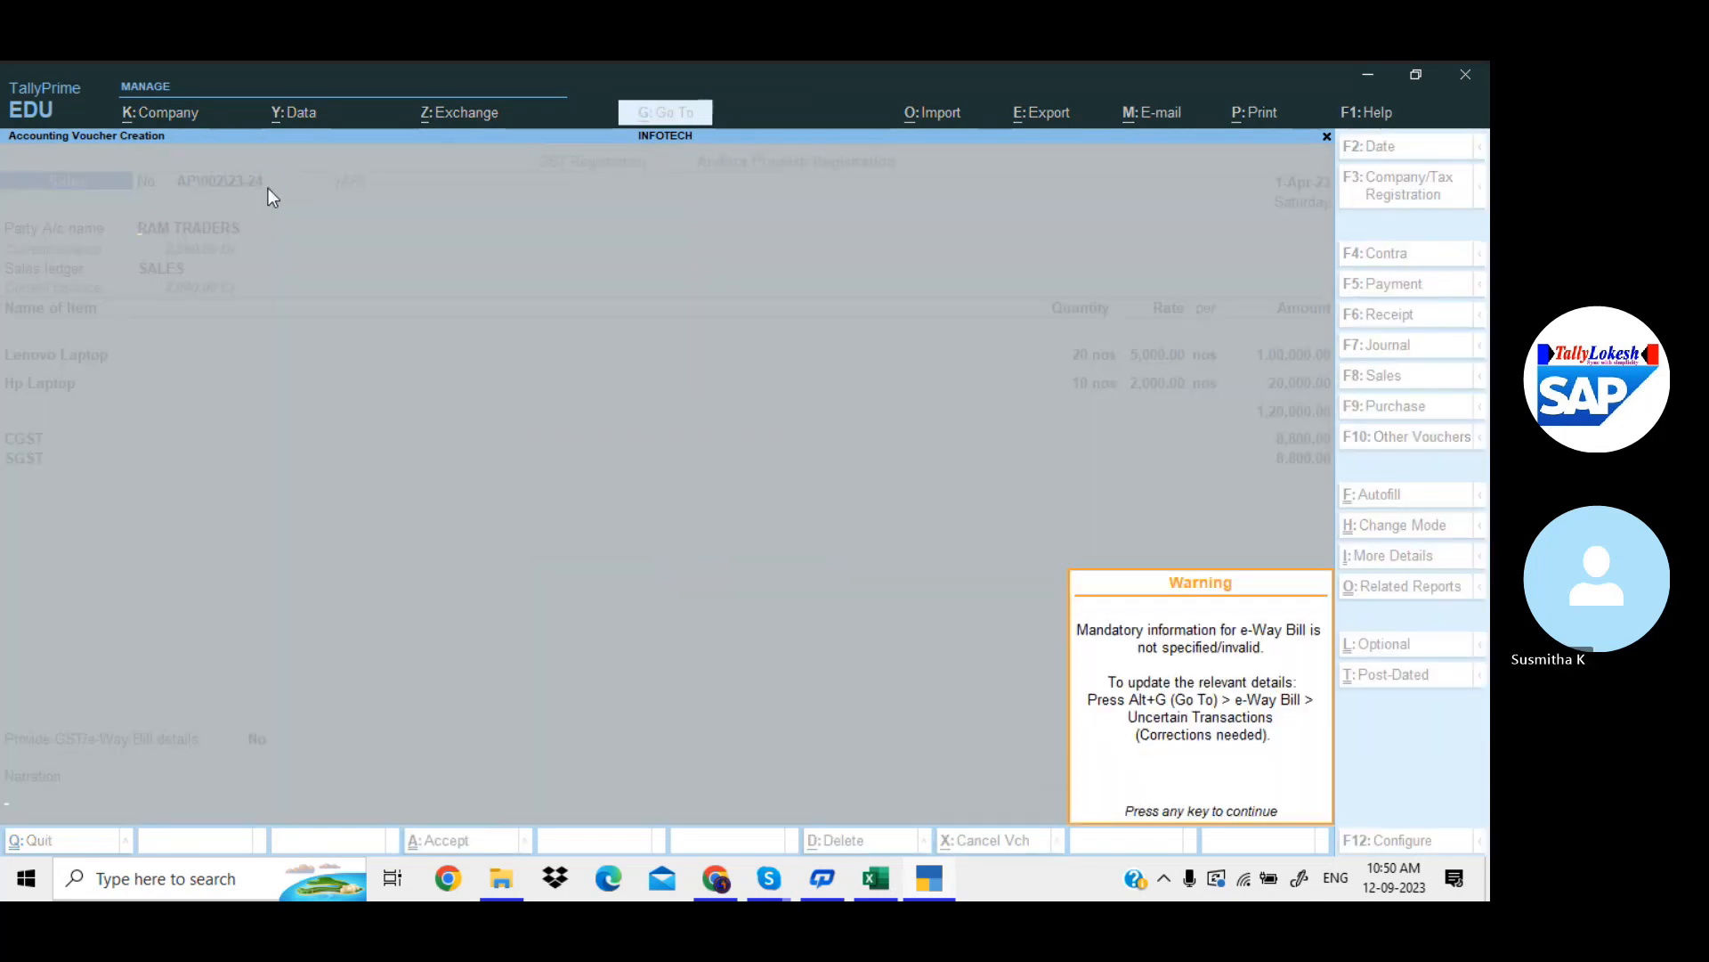
Dismiss the e-Way Bill warning, leave voucher entry and examine the Sales voucher numbers in the Day Book
key(Return)
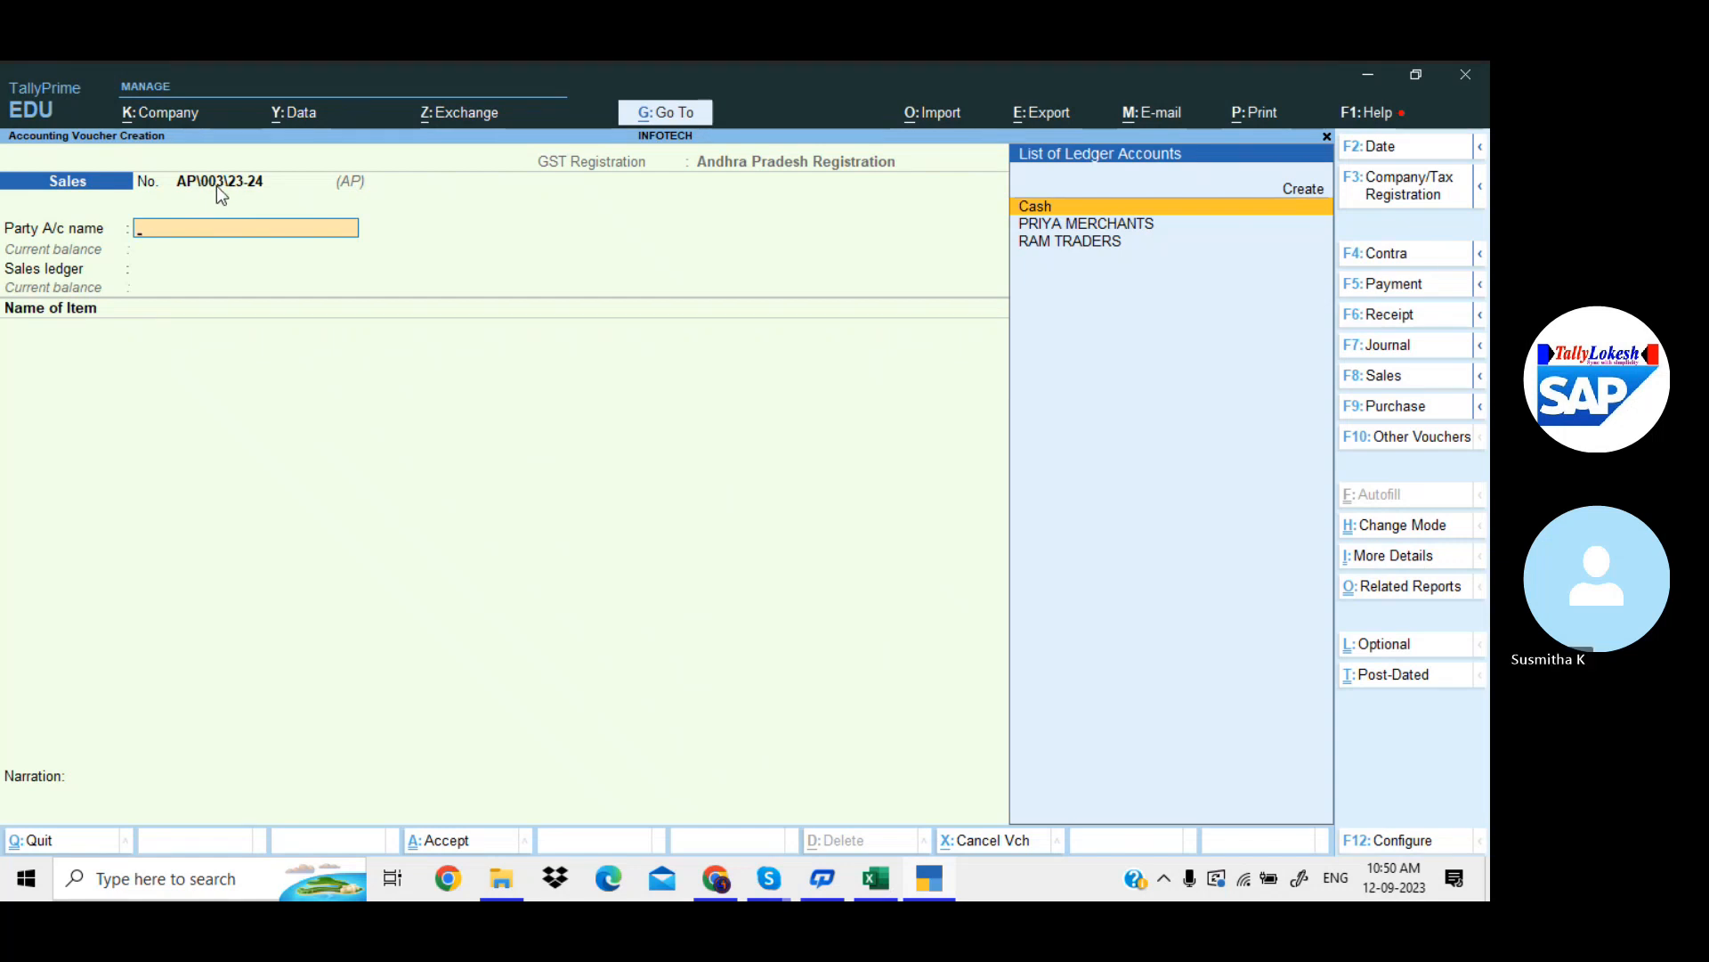
key(Escape)
key(Down)
key(Return)
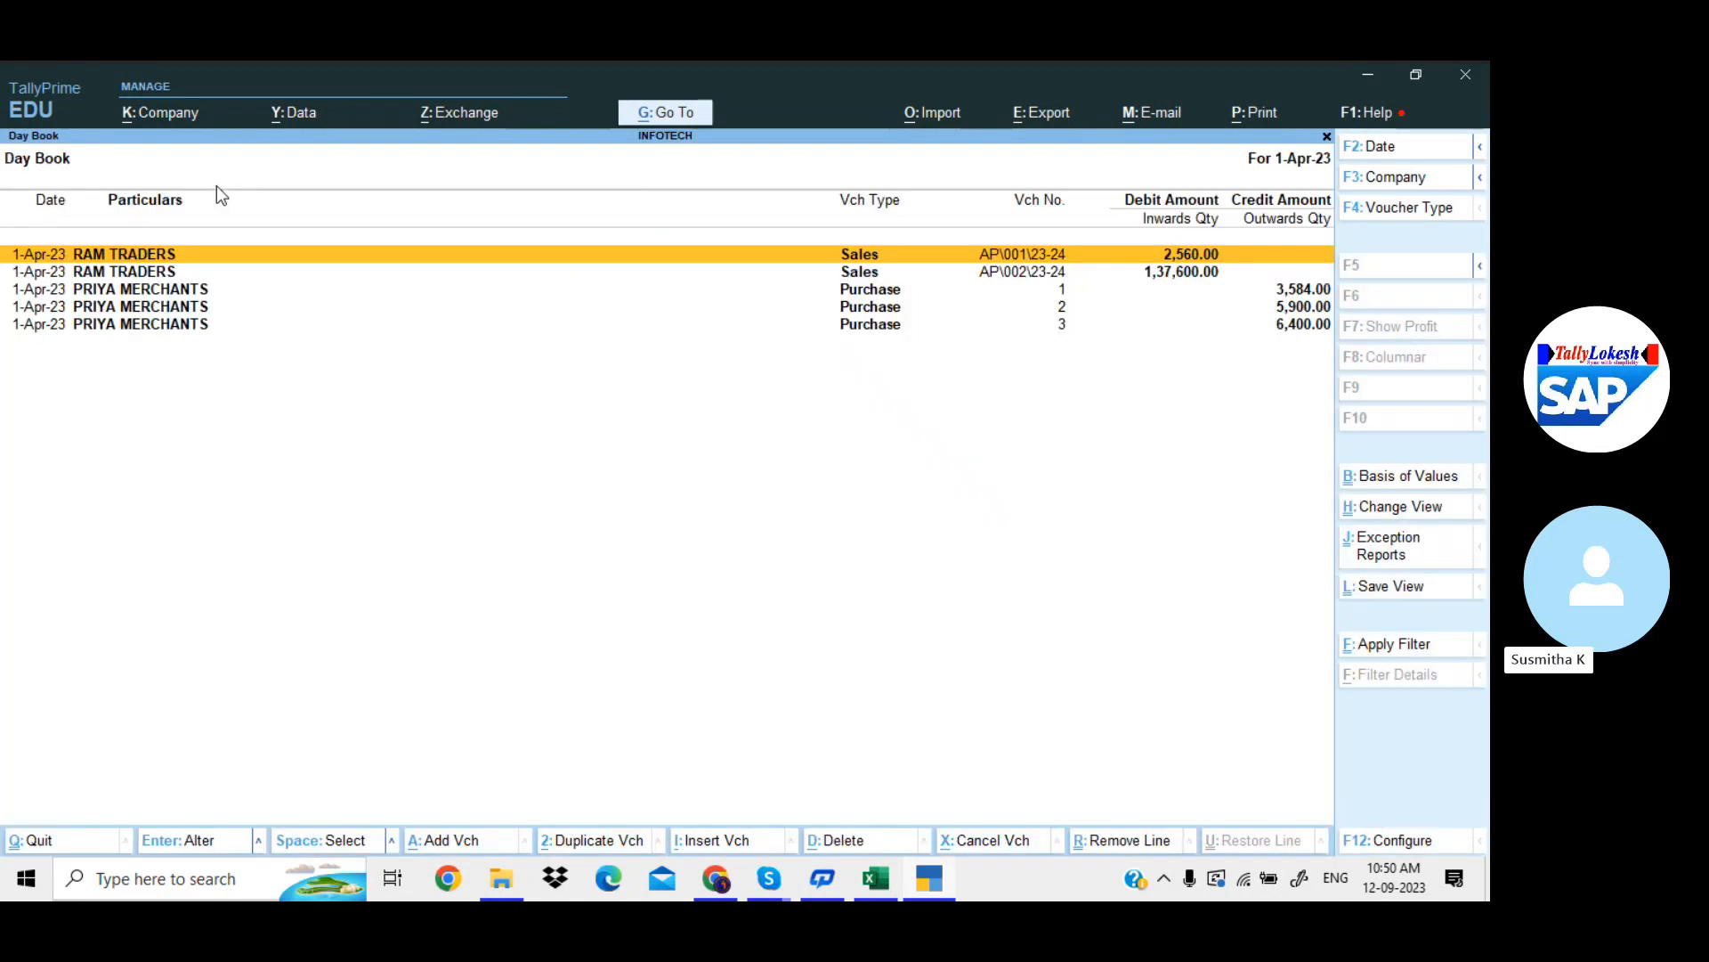
key(Down)
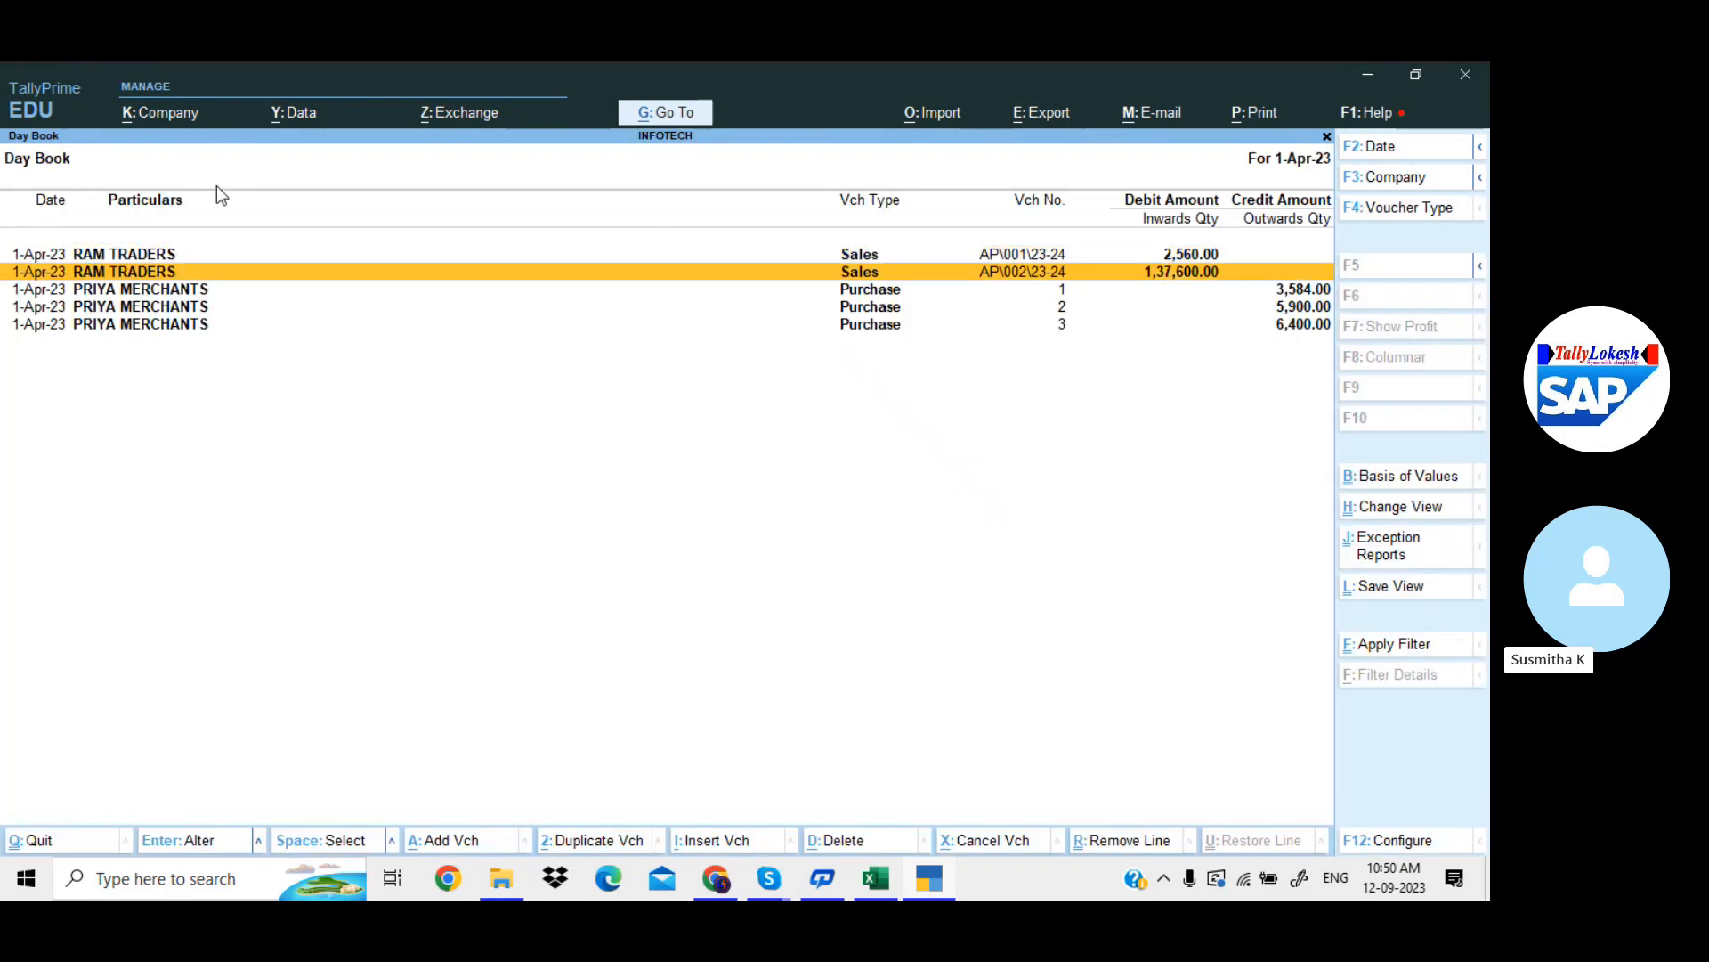
key(Up)
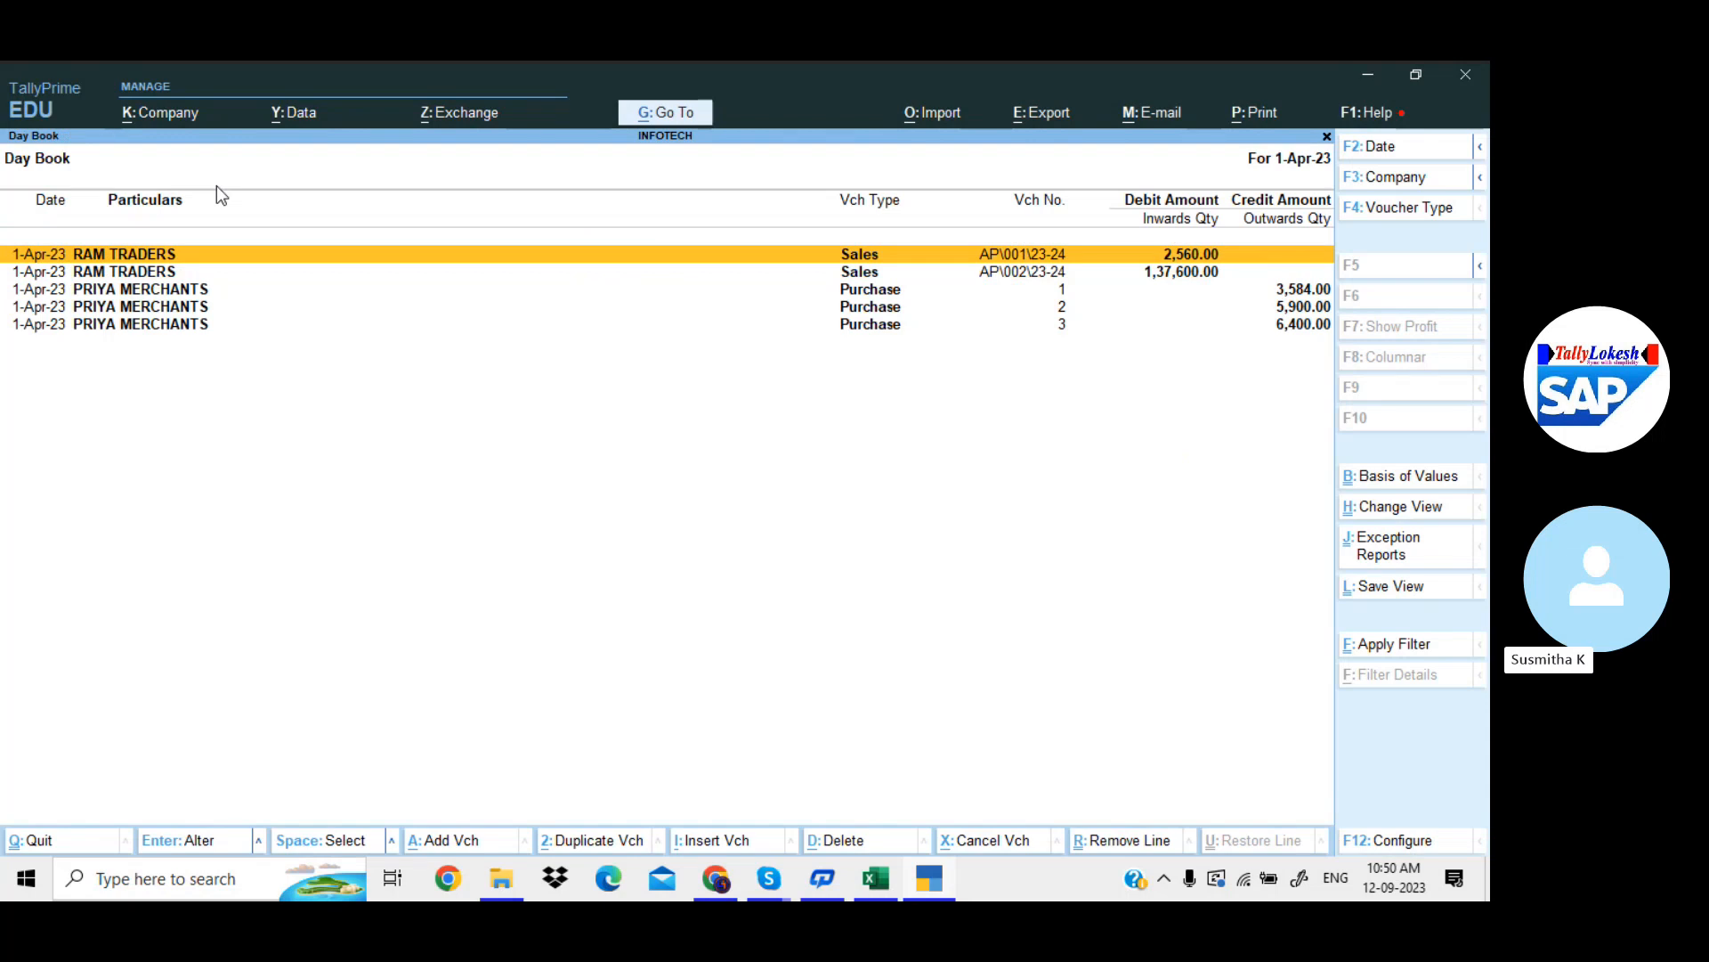
key(Escape)
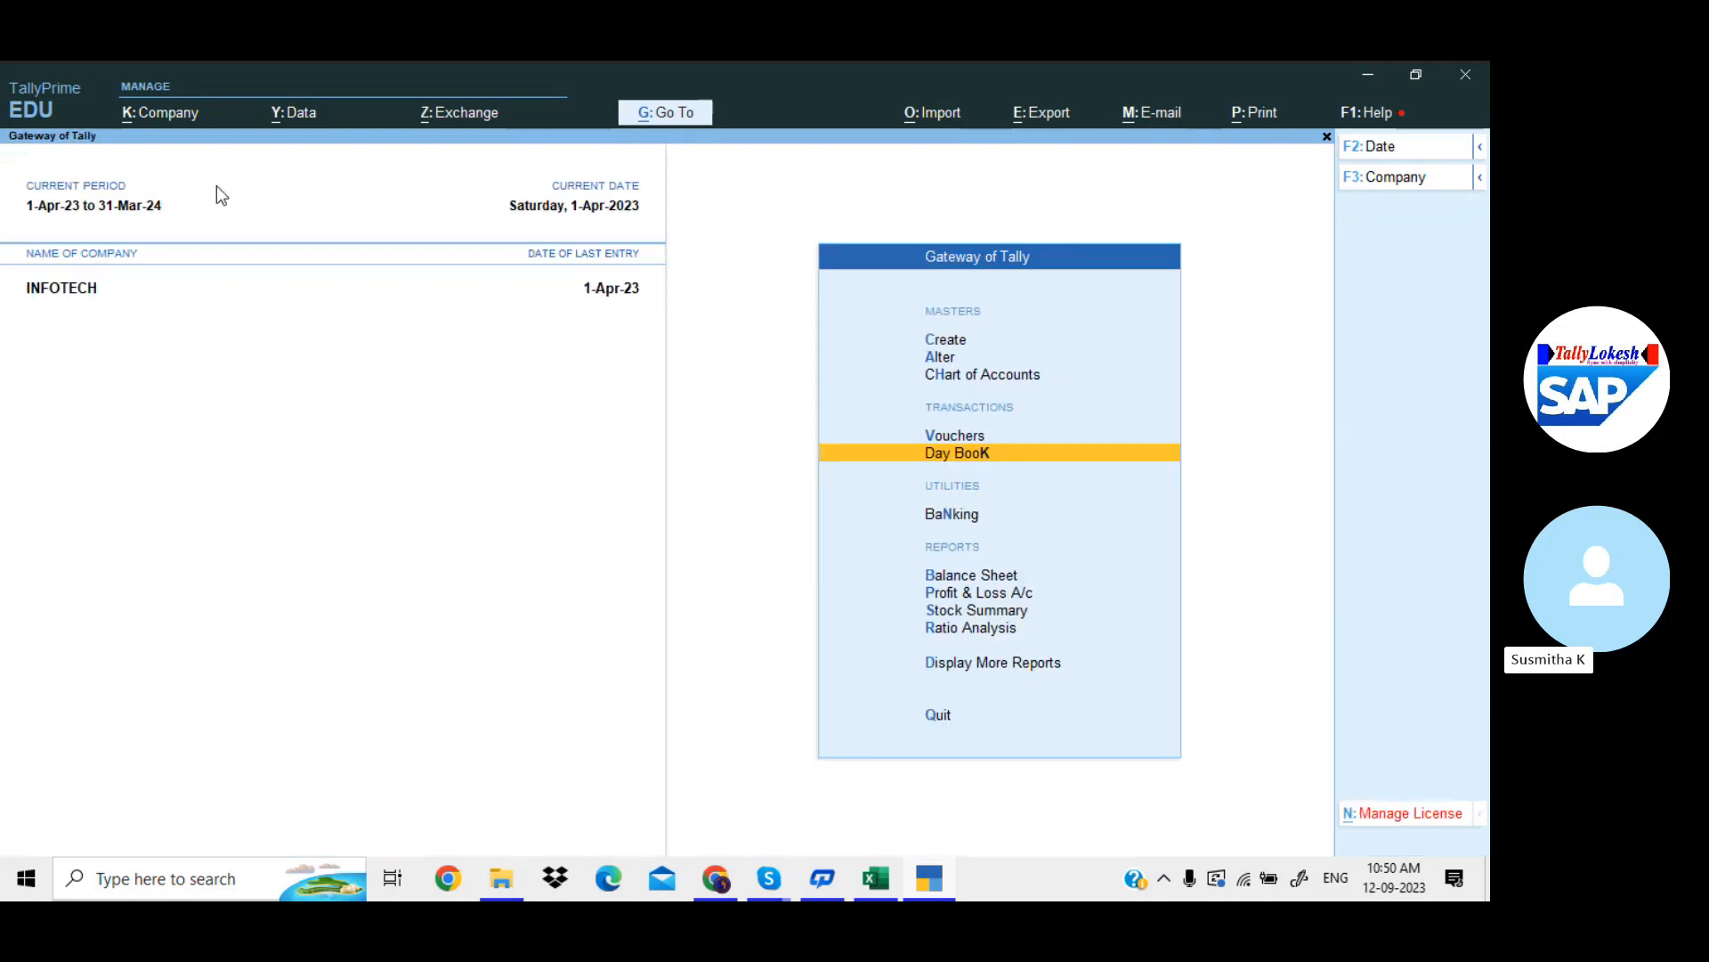
Open a new Sales voucher and switch it to the Telangana Registration with voucher series TL
key(Up)
key(Return)
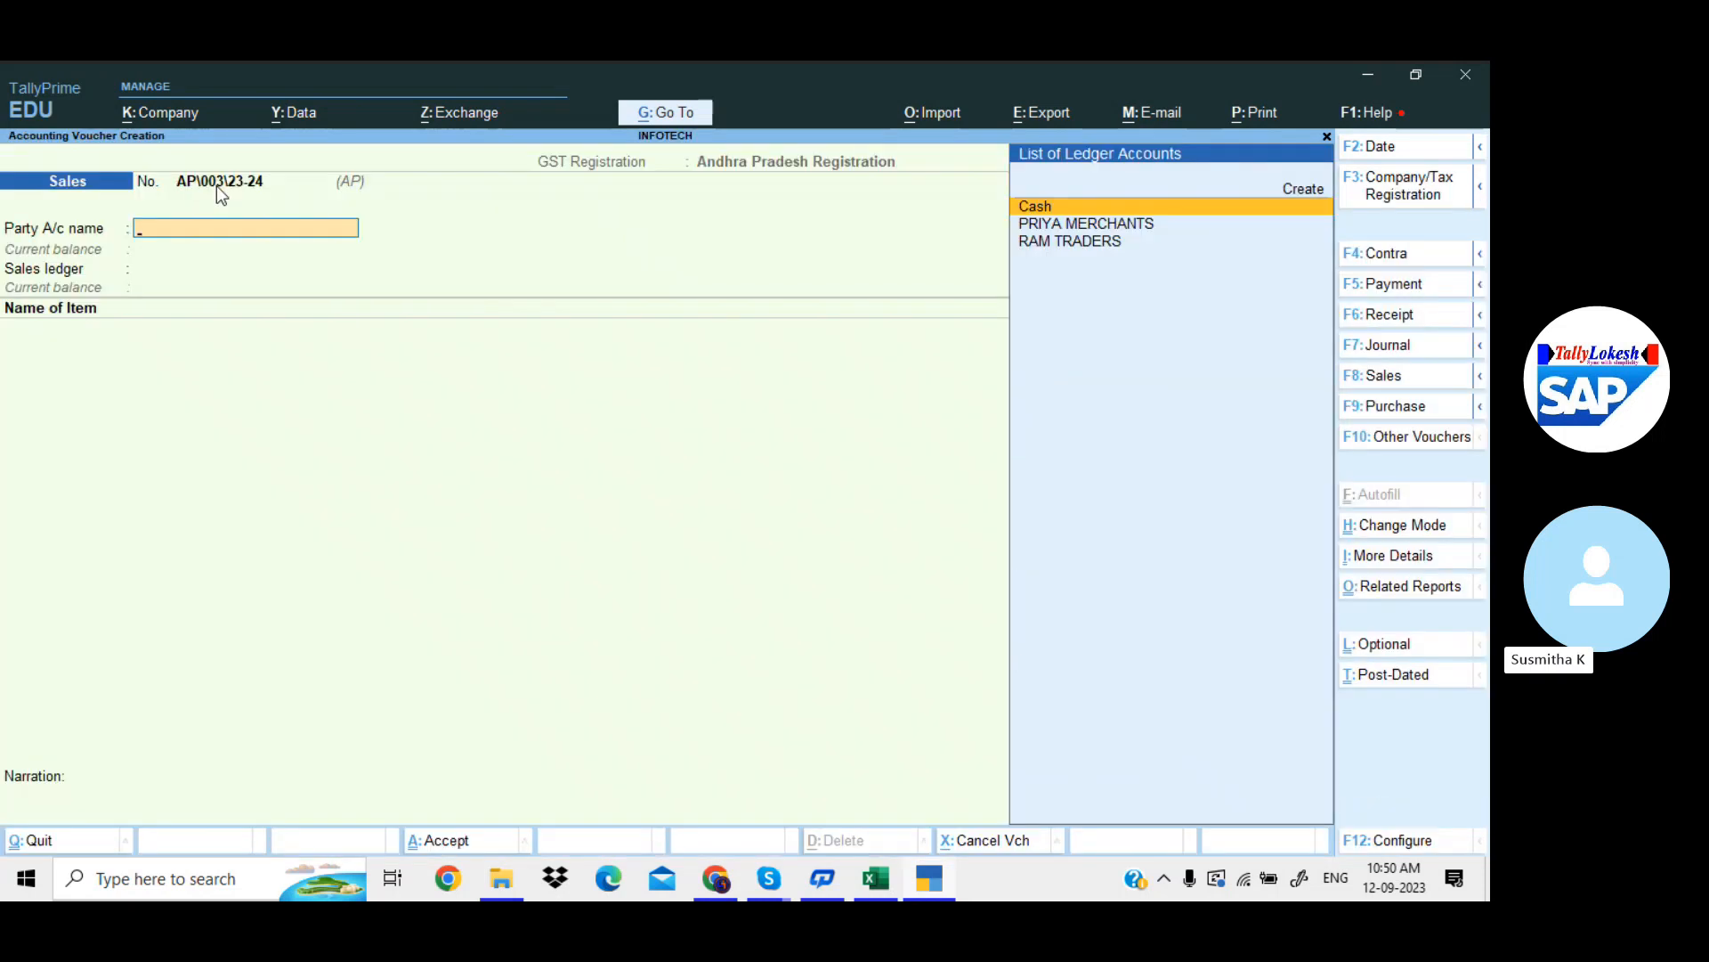
click(1398, 185)
key(Down)
key(Down)
key(Down)
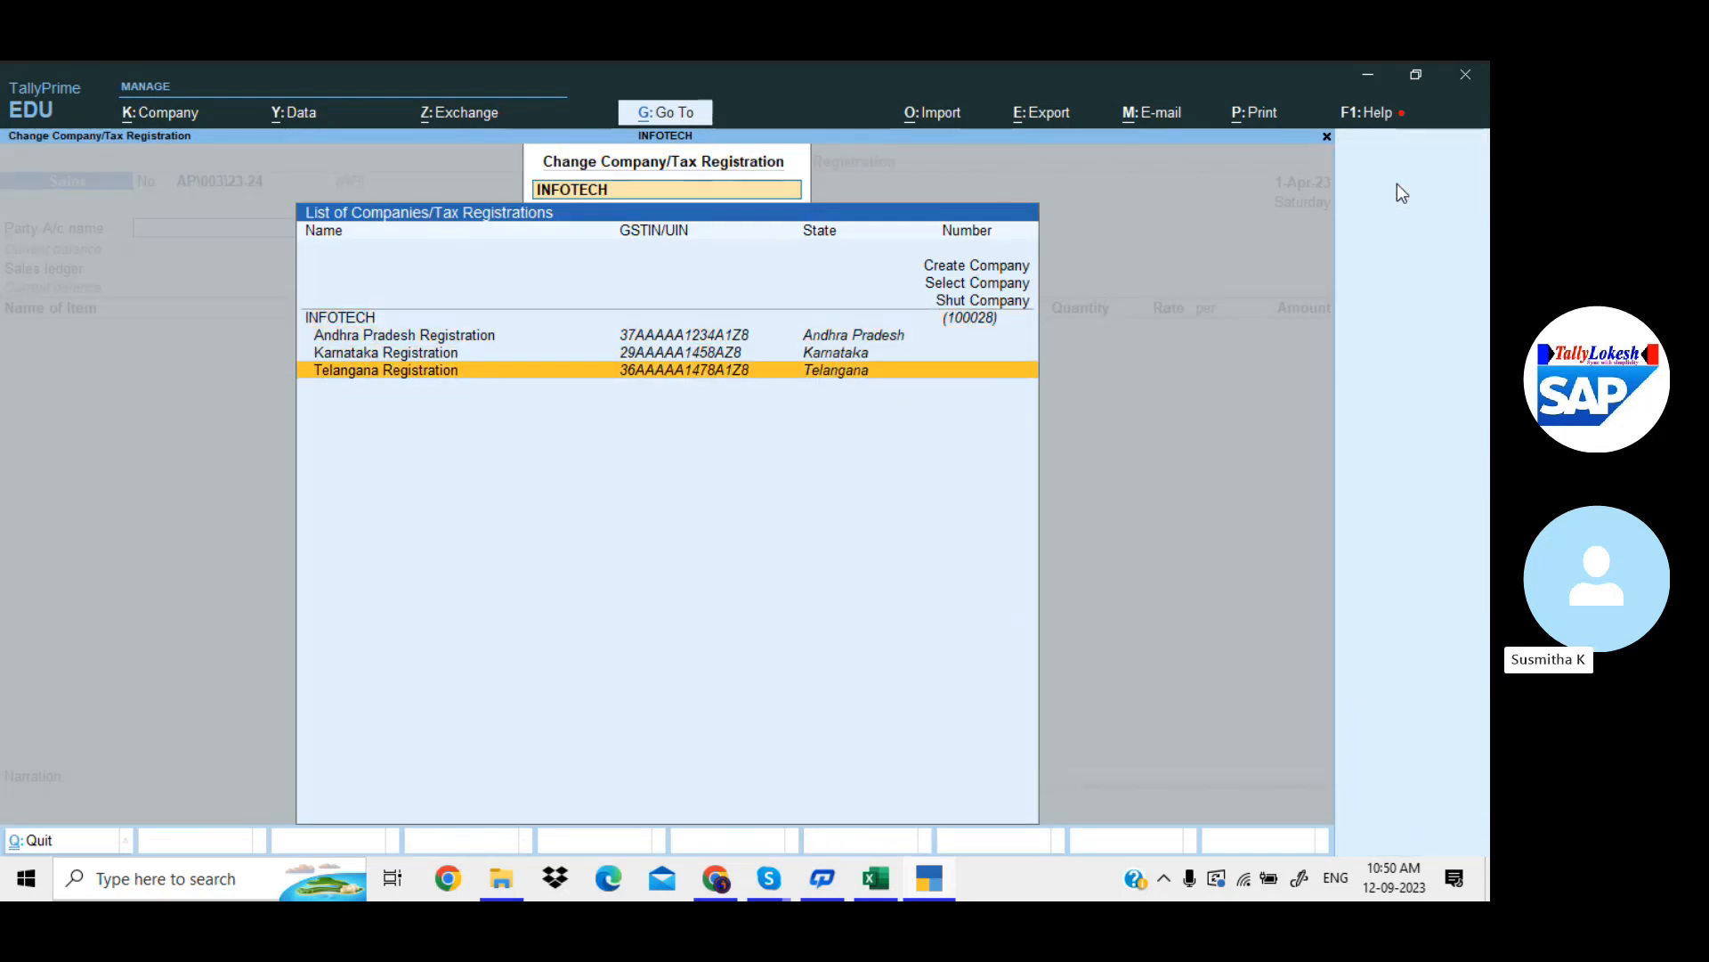
key(Return)
key(Down)
key(Down)
key(Down)
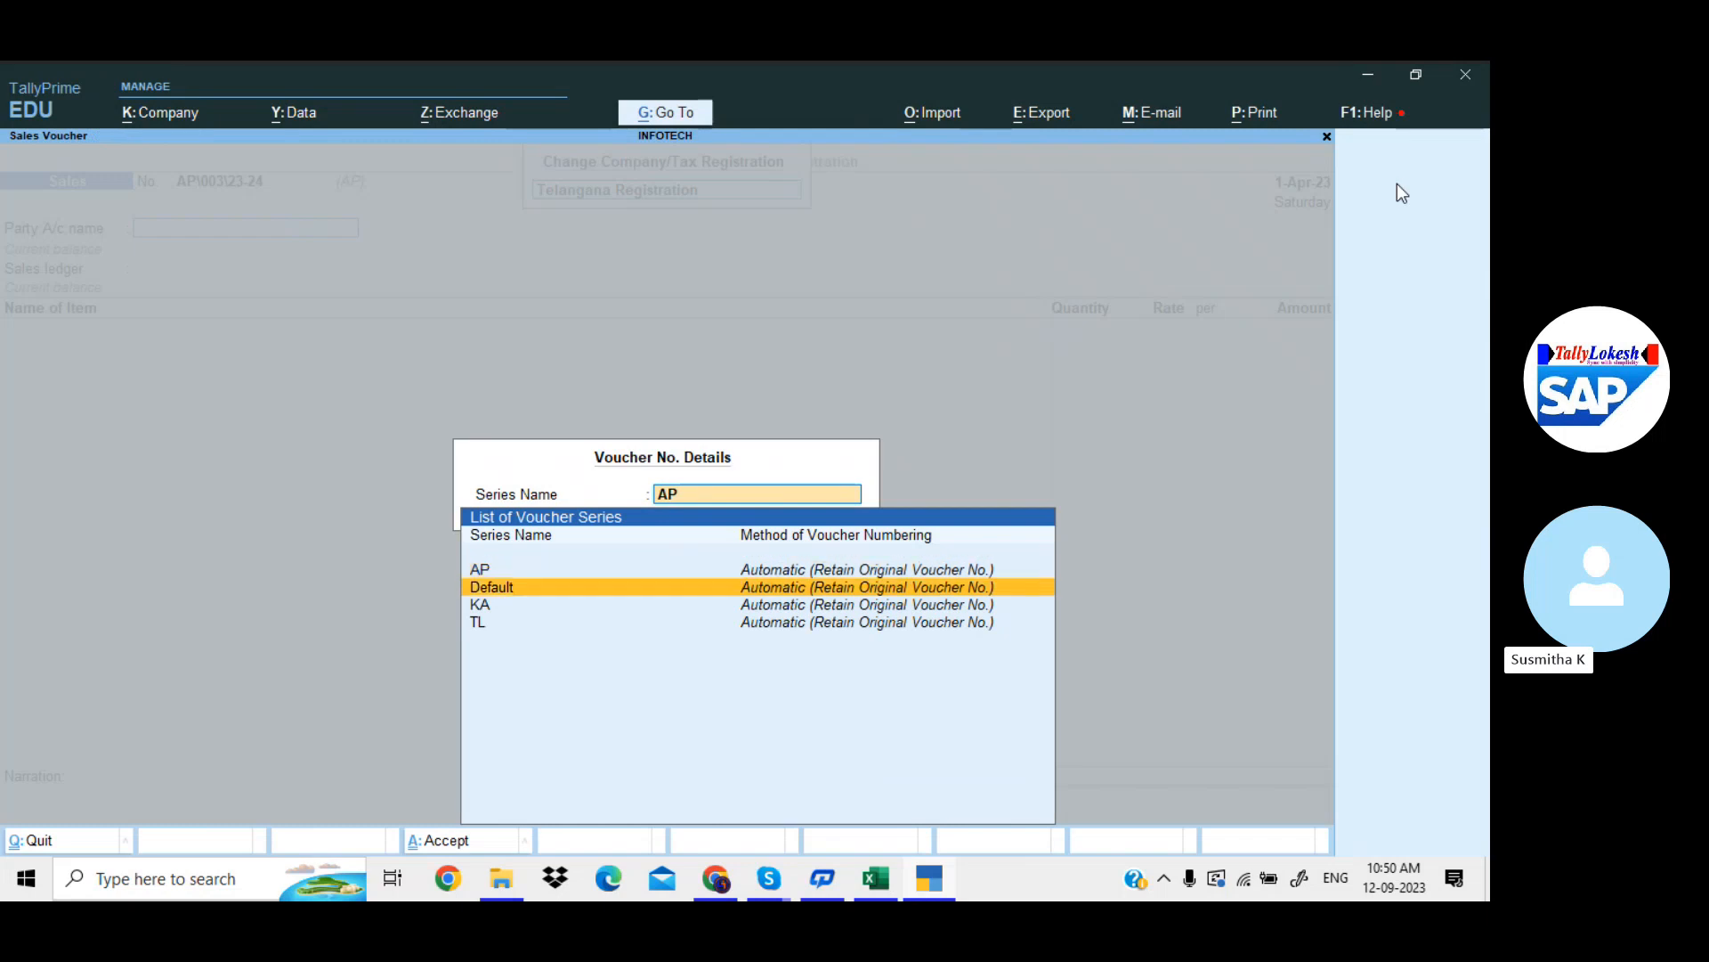
key(Return)
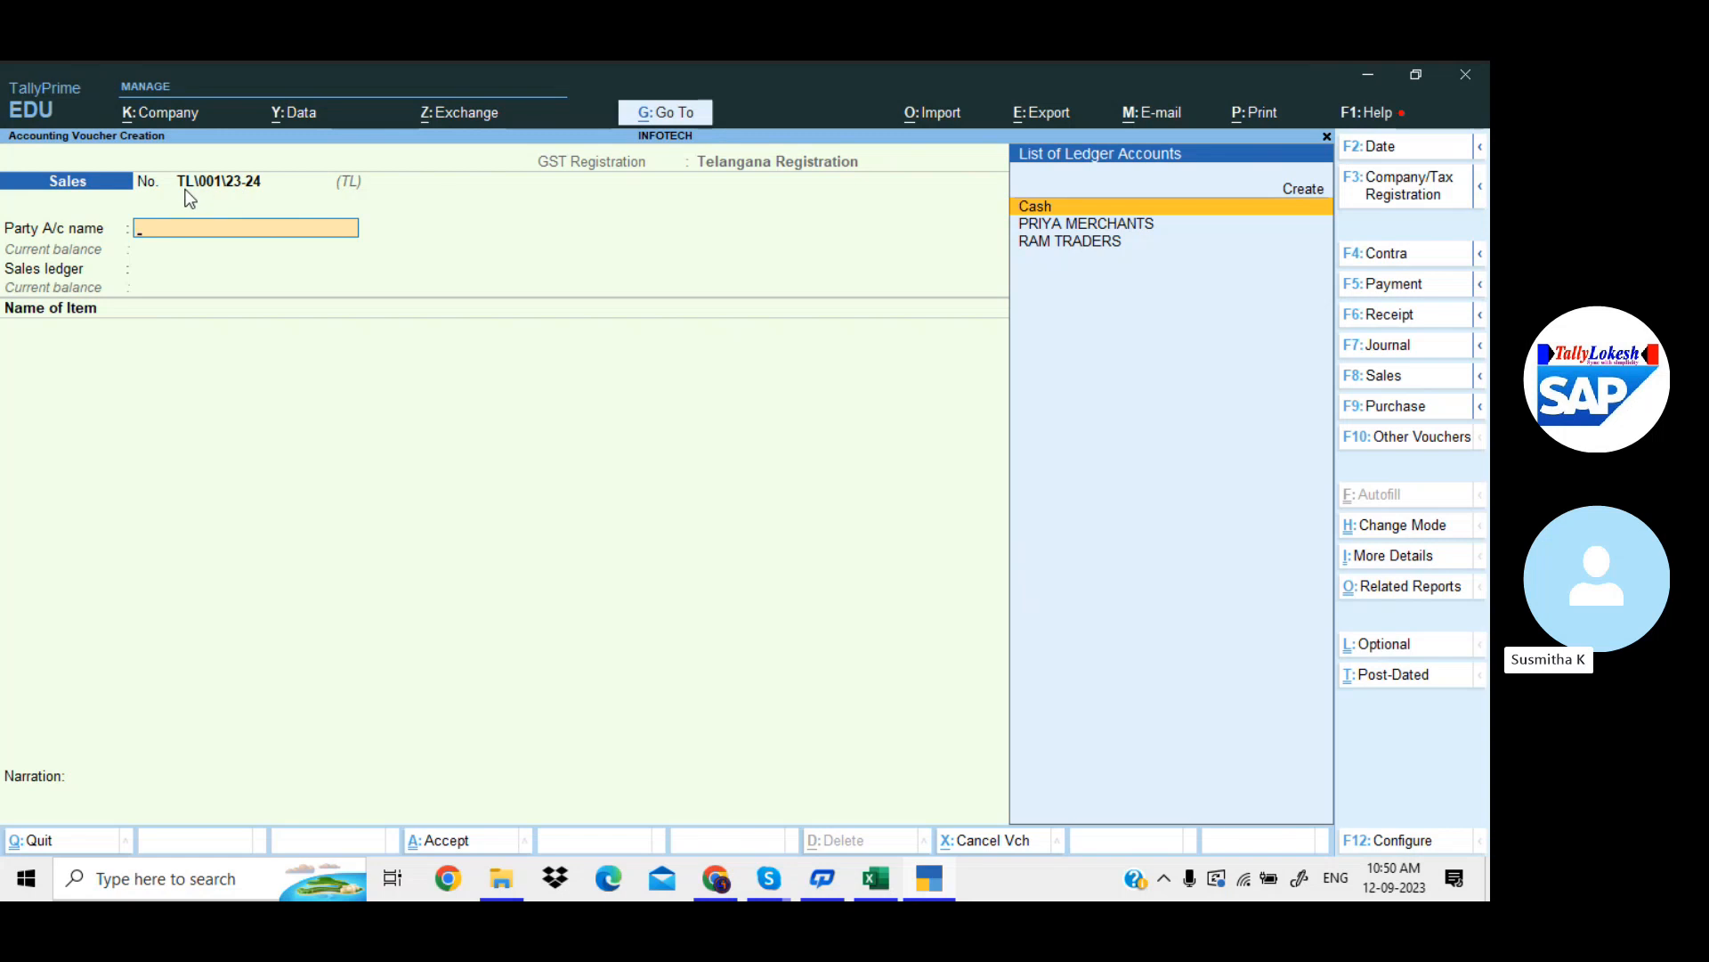
Choose RAM TRADERS as the Telangana sale's party, accept its dispatch and party details, and select the SALES ledger
key(Down)
key(Down)
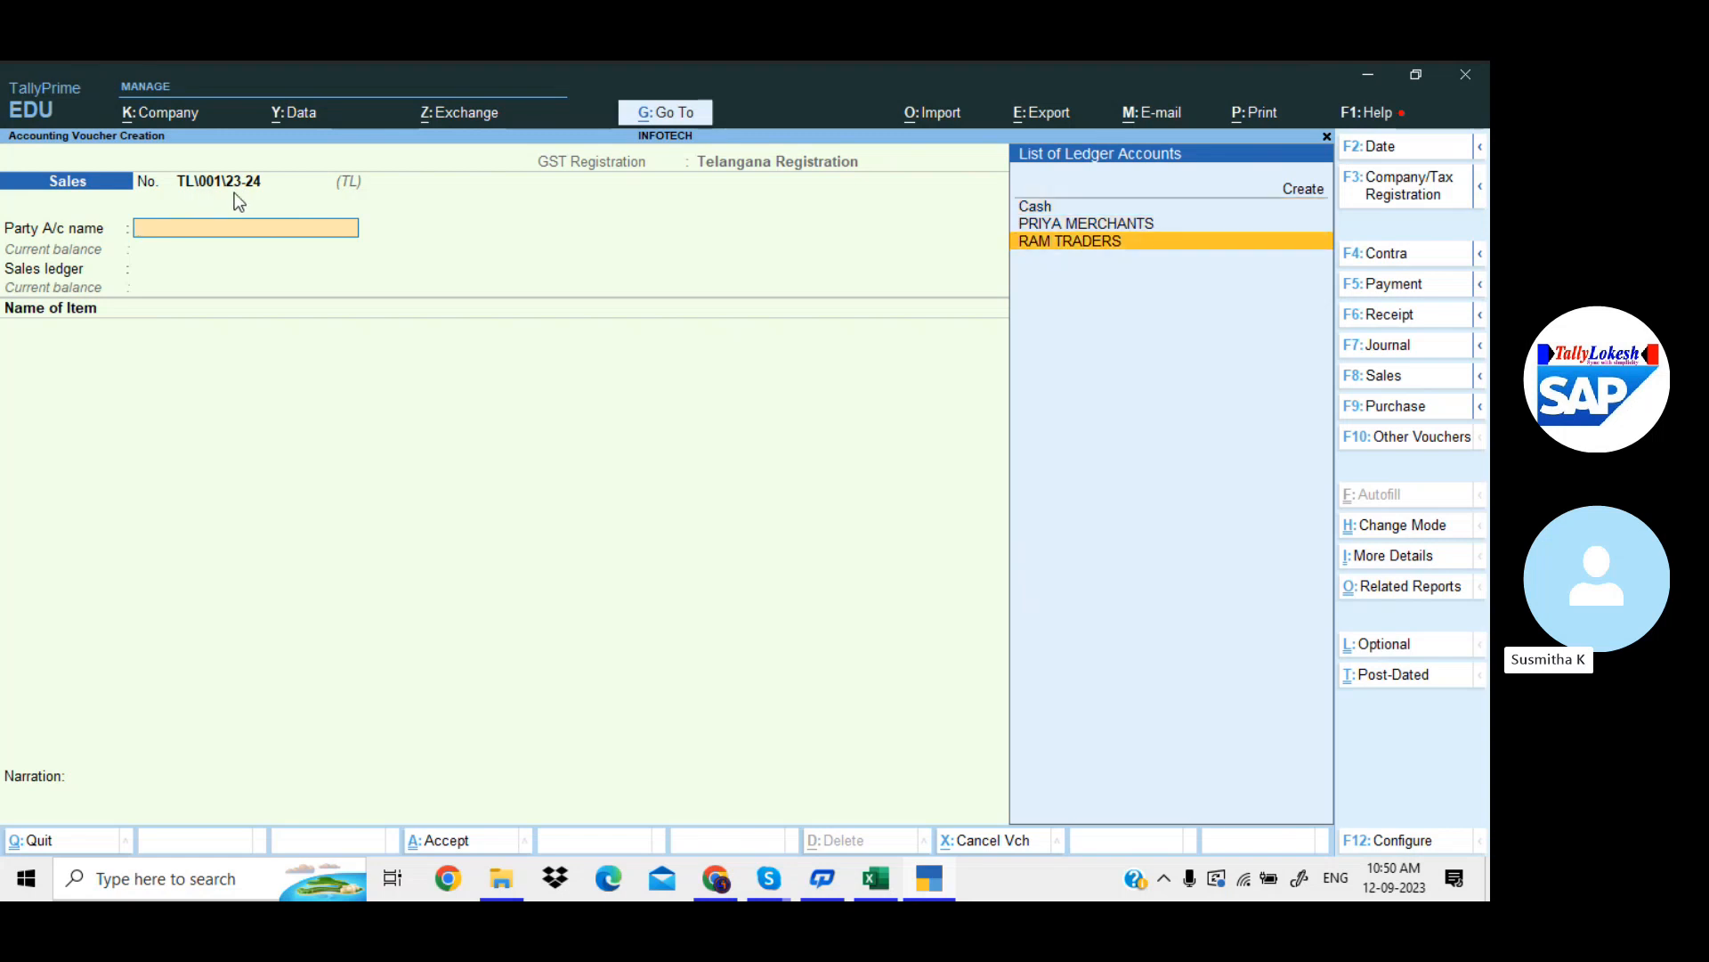
key(Return)
key(Return)
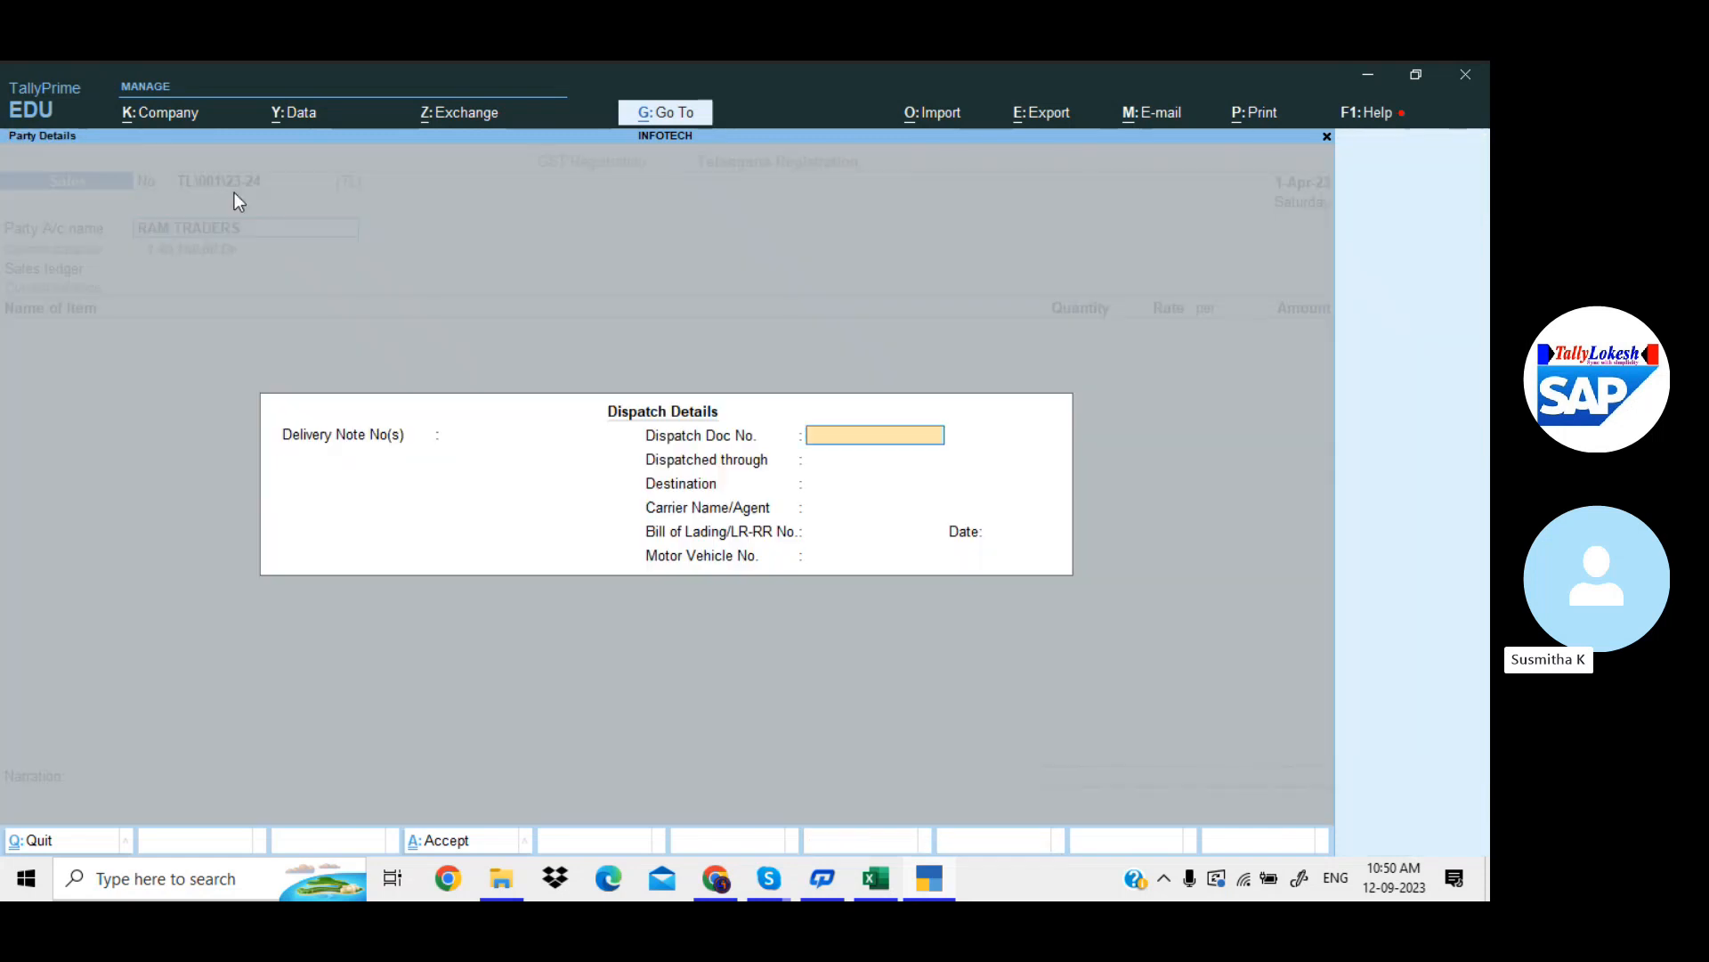
key(ctrl+a)
key(Return)
key(Return)
key(Return)
key(Return)
key(Return)
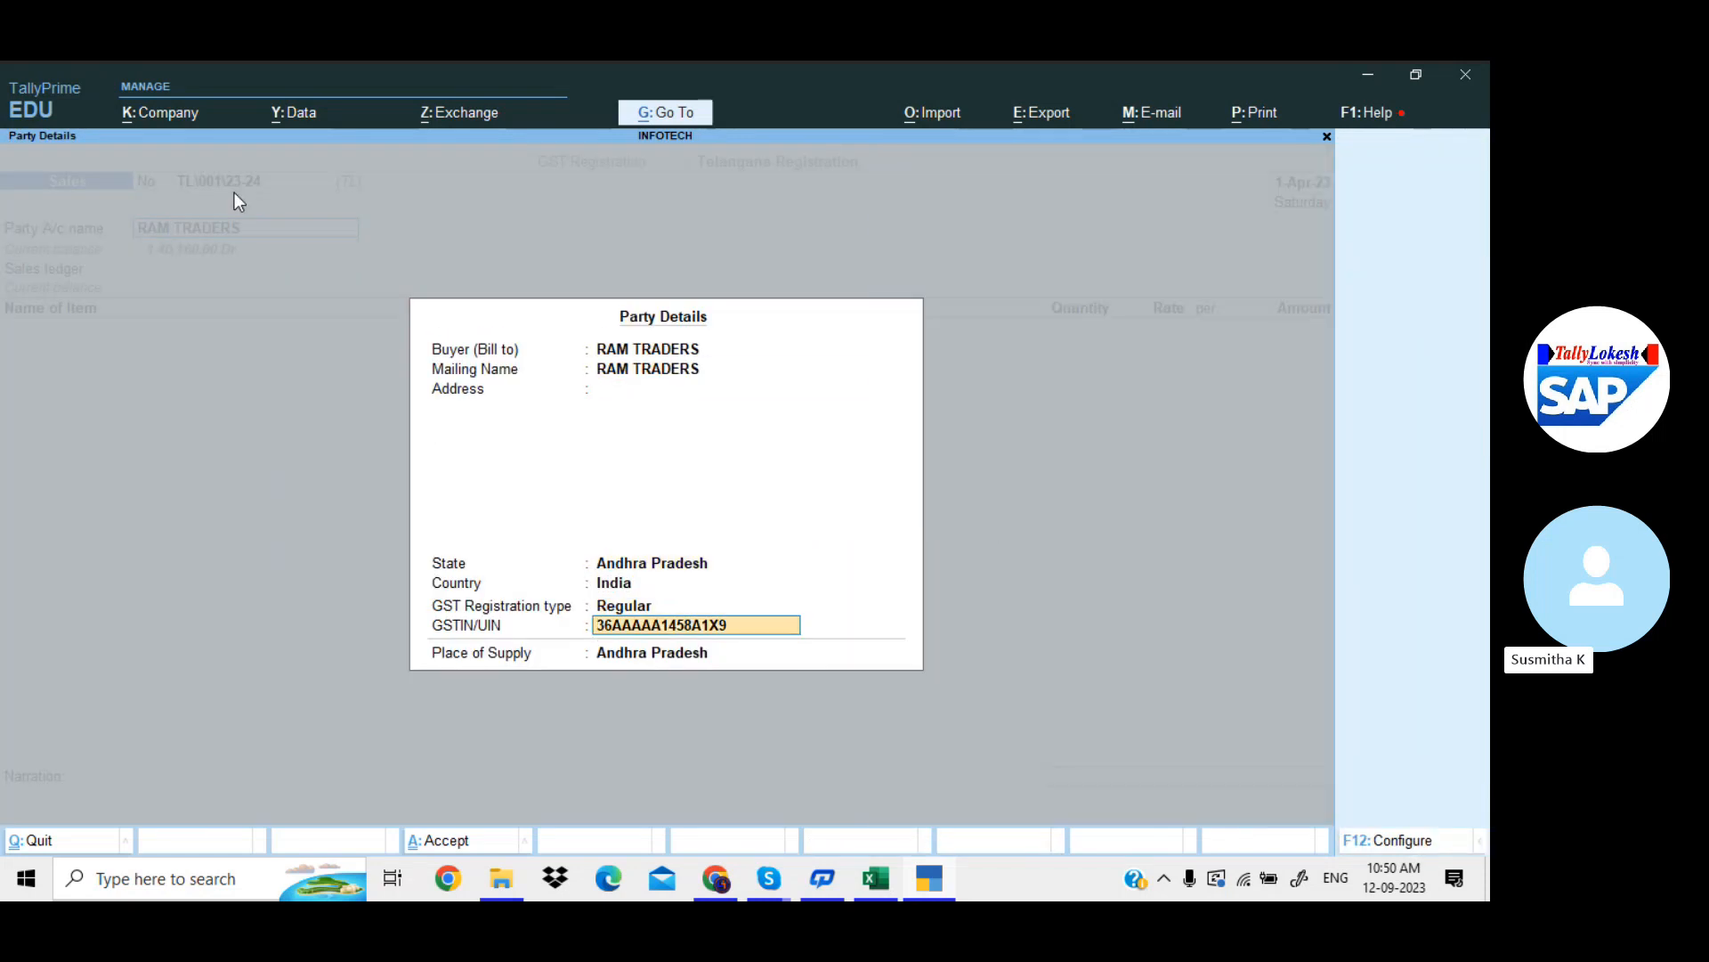
key(Return)
key(Return)
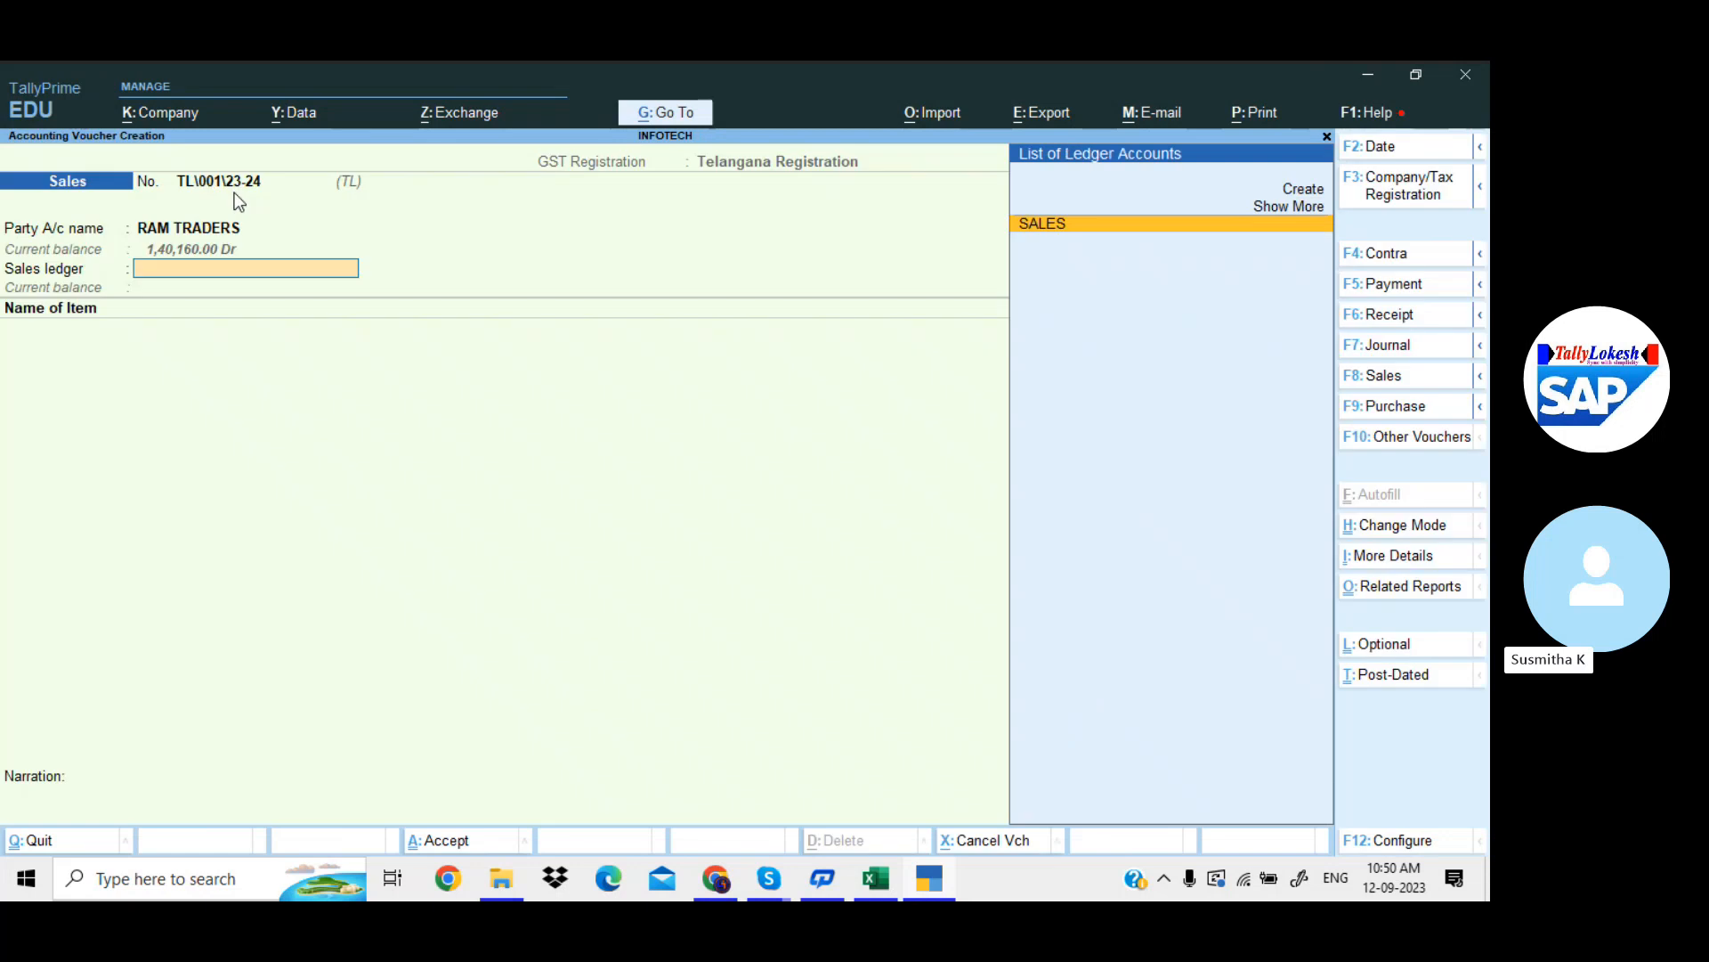
key(Return)
Add 1 nos of Hp Laptop at a rate of 2,000 to the Telangana voucher and end the item list
key(Down)
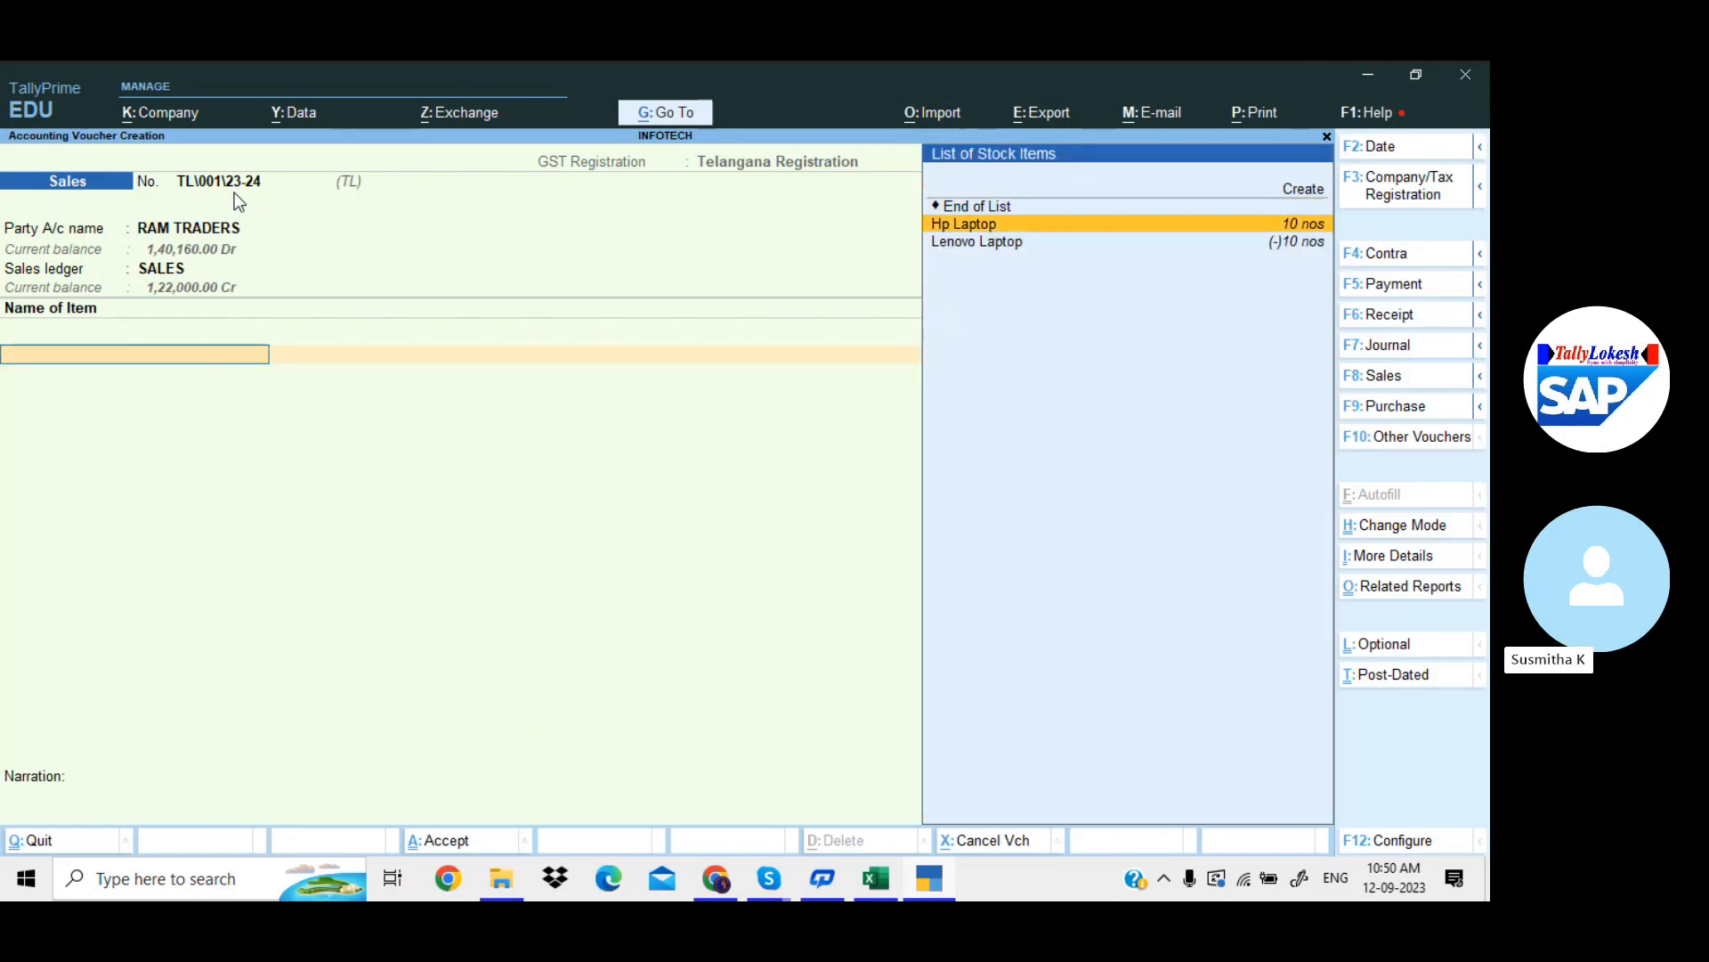
key(Return)
text(1)
key(Return)
key(Return)
key(Return)
key(Return)
key(Return)
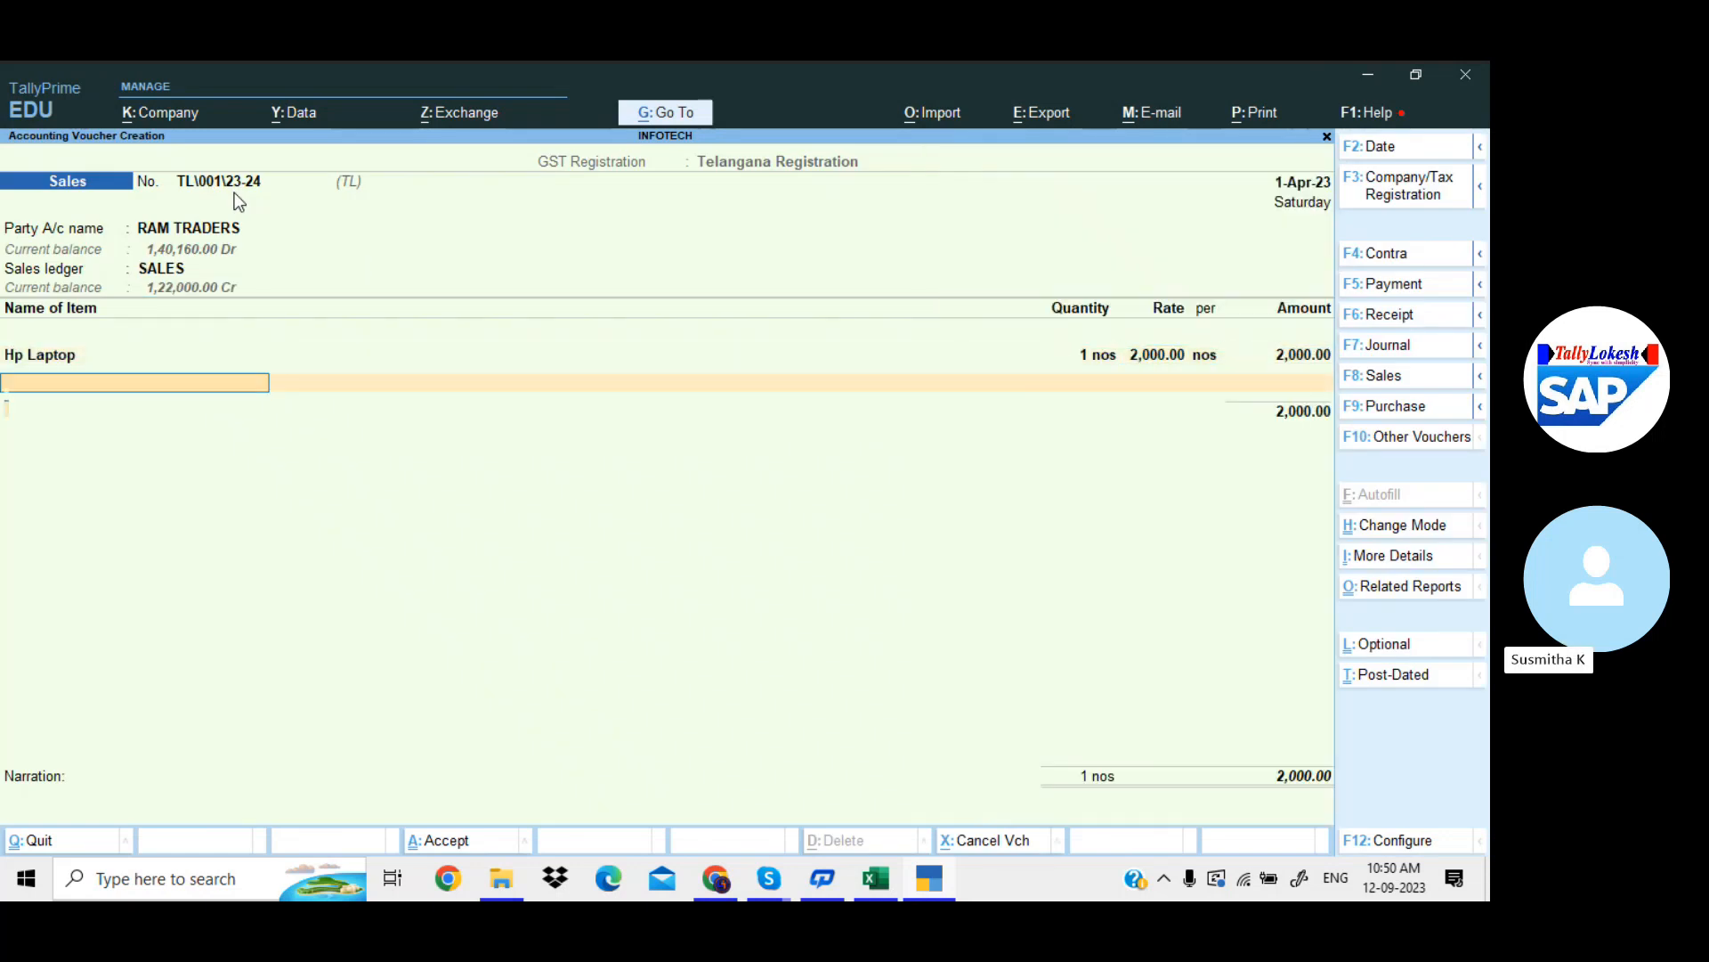
text(C)
key(Return)
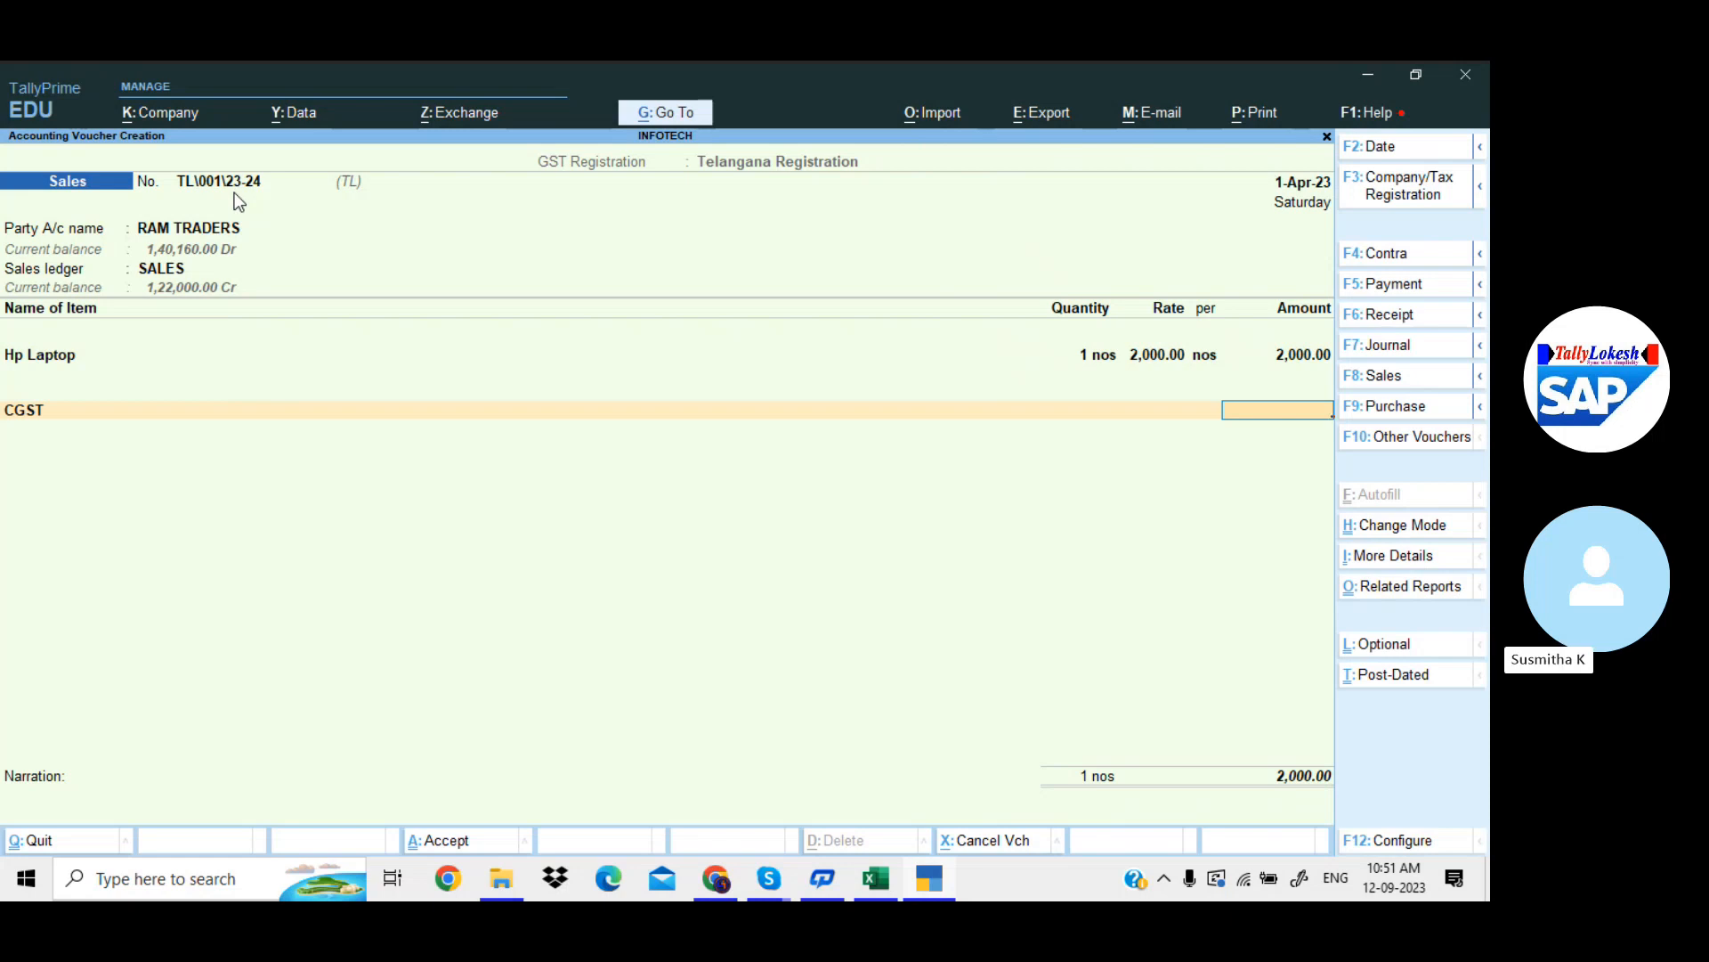
key(BackSpace)
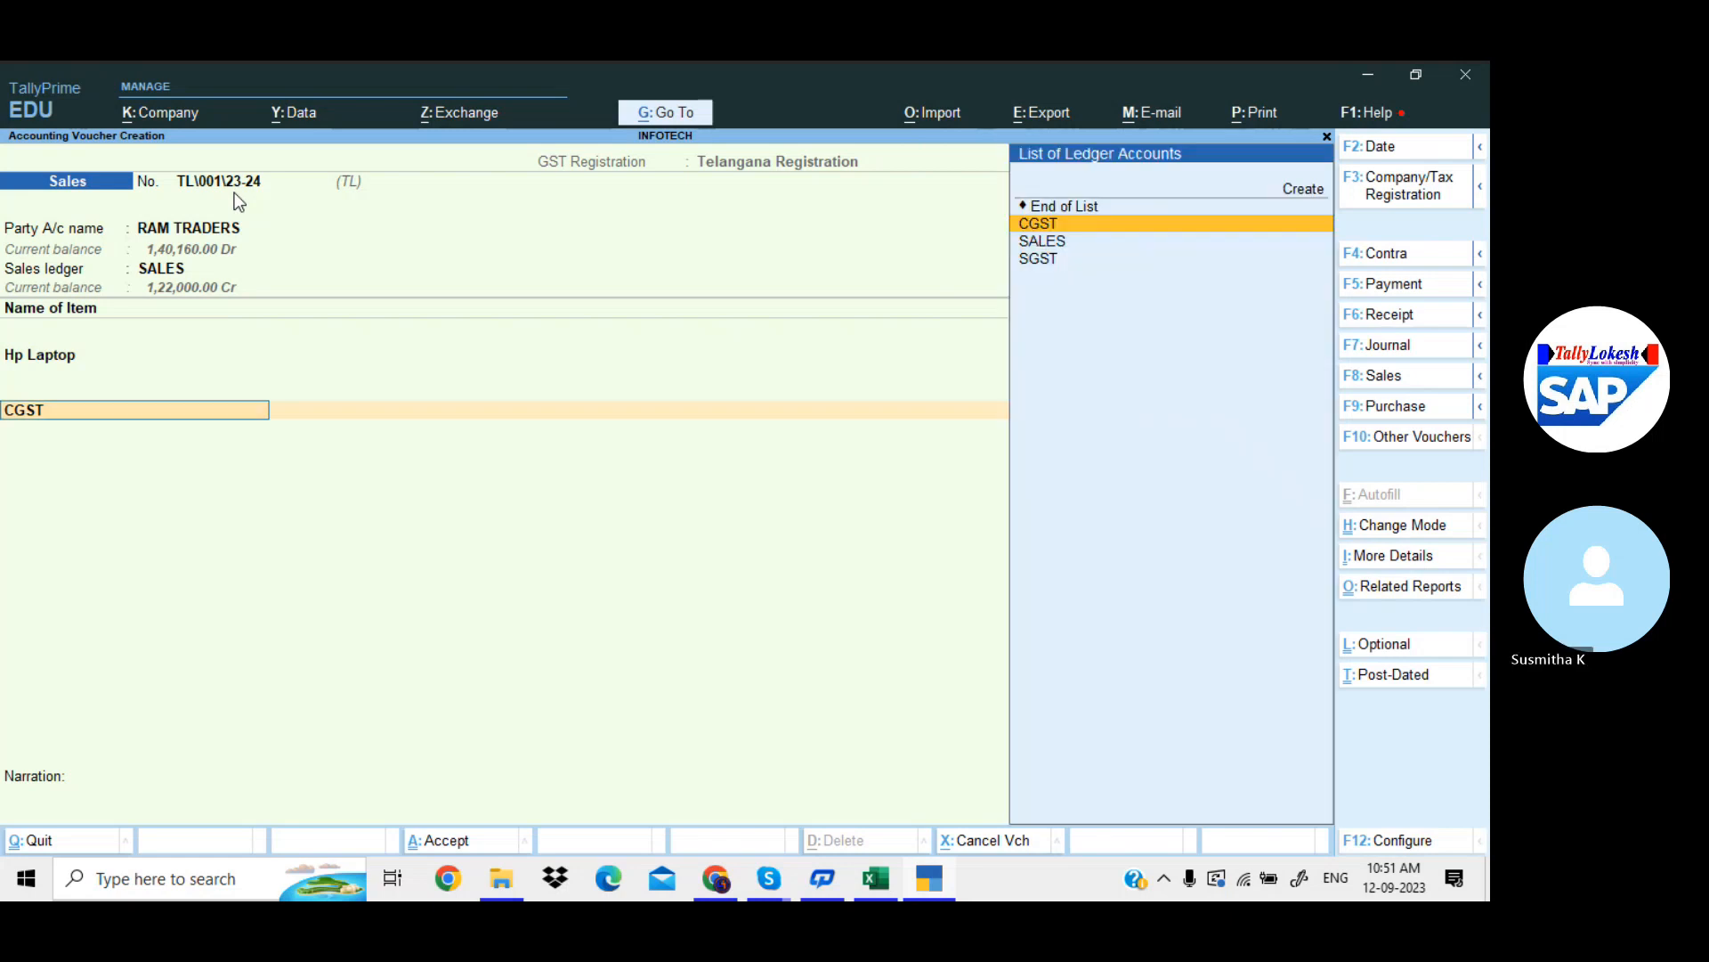
Start a new ledger from the voucher's tax line, name it IGST and place it under Duties & Taxes
key(Up)
key(Up)
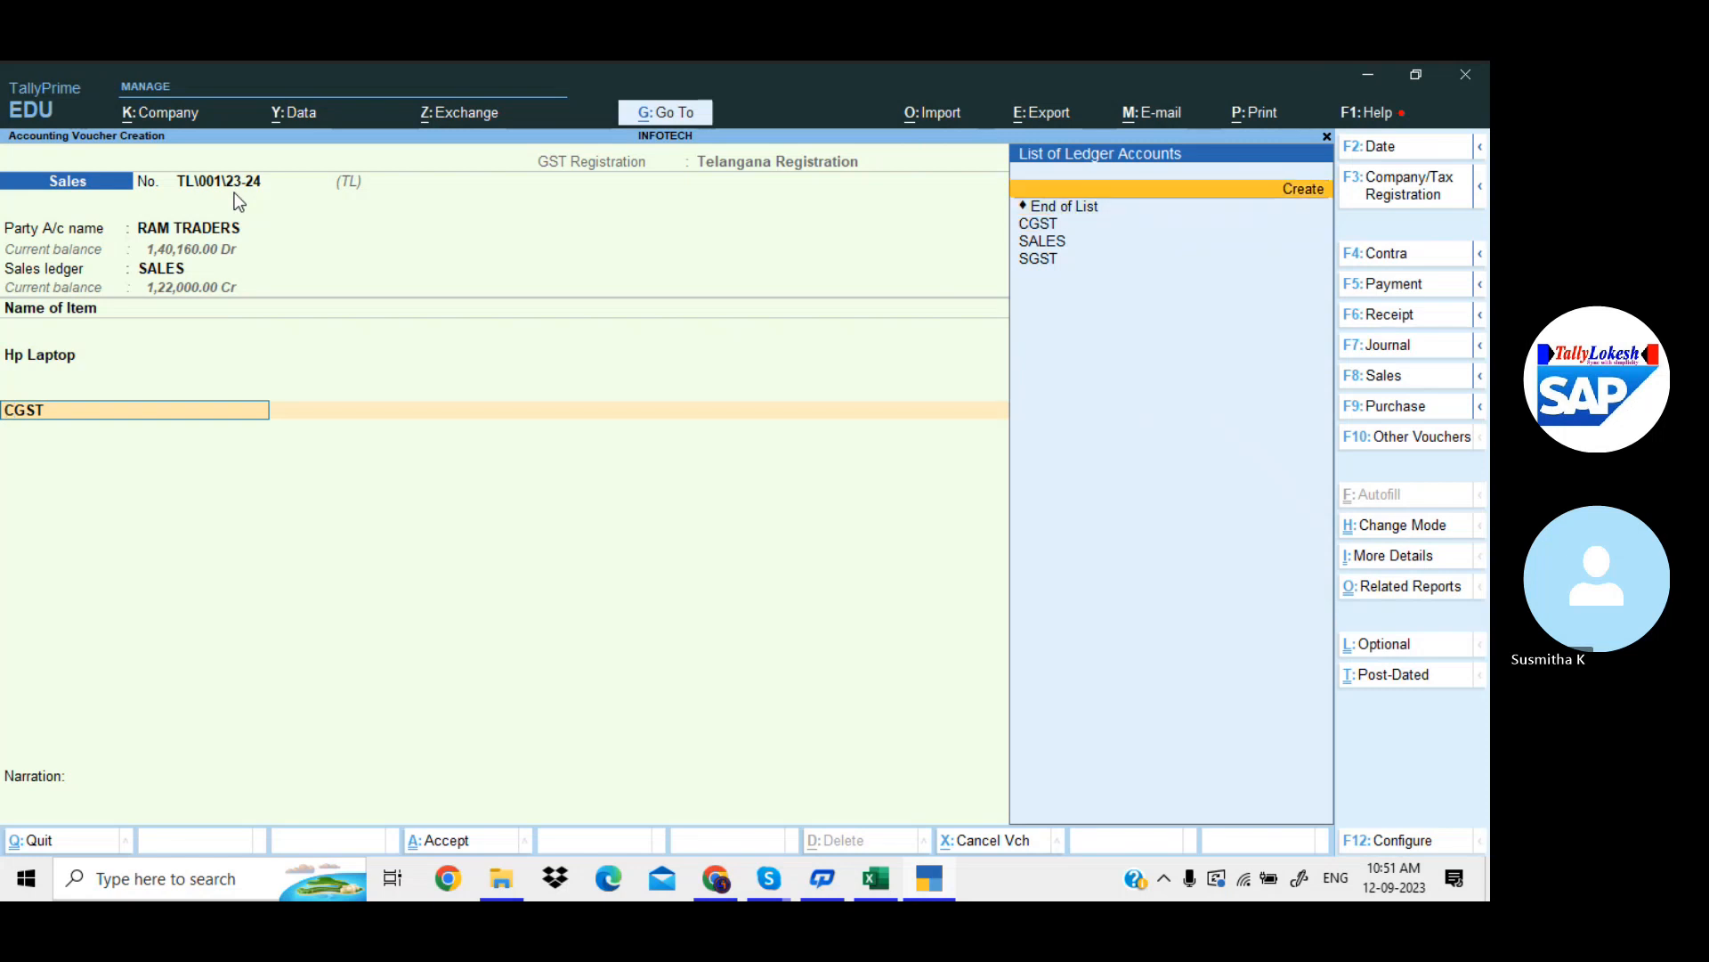
key(Return)
text(IGST)
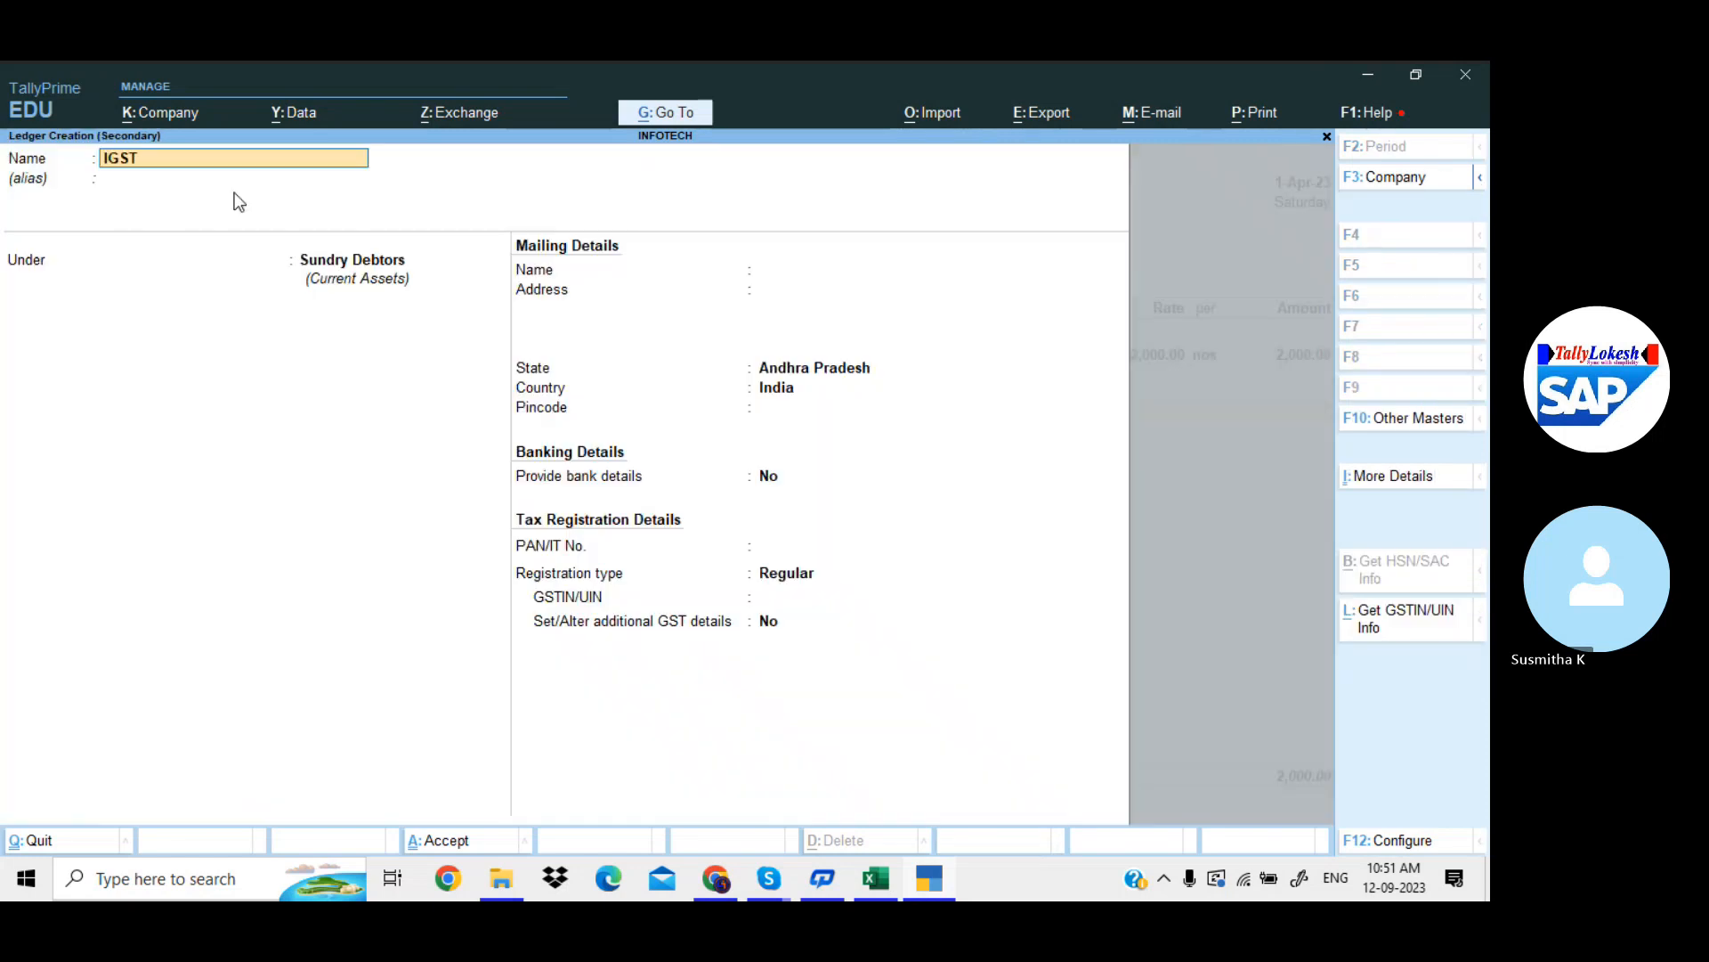
key(Return)
text(DU)
key(Return)
Set the IGST ledger's type of duty/tax to GST and tax type to IGST, then save the ledger
key(Up)
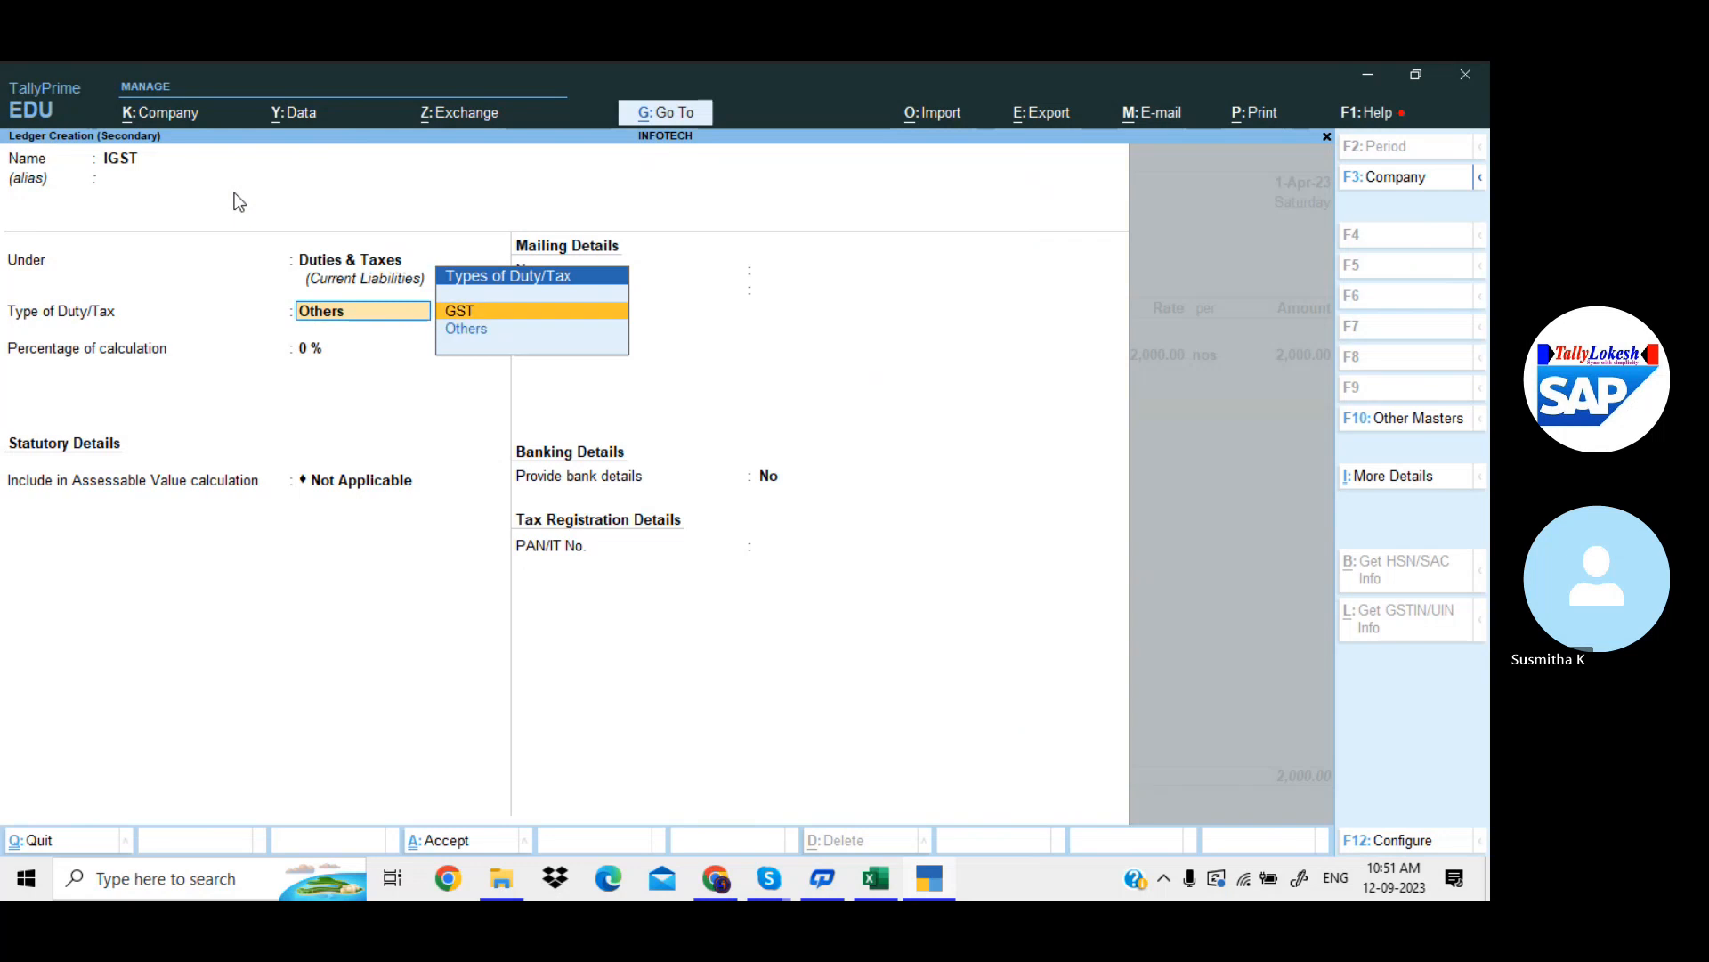
key(Return)
key(Return)
key(Return)
key(Return)
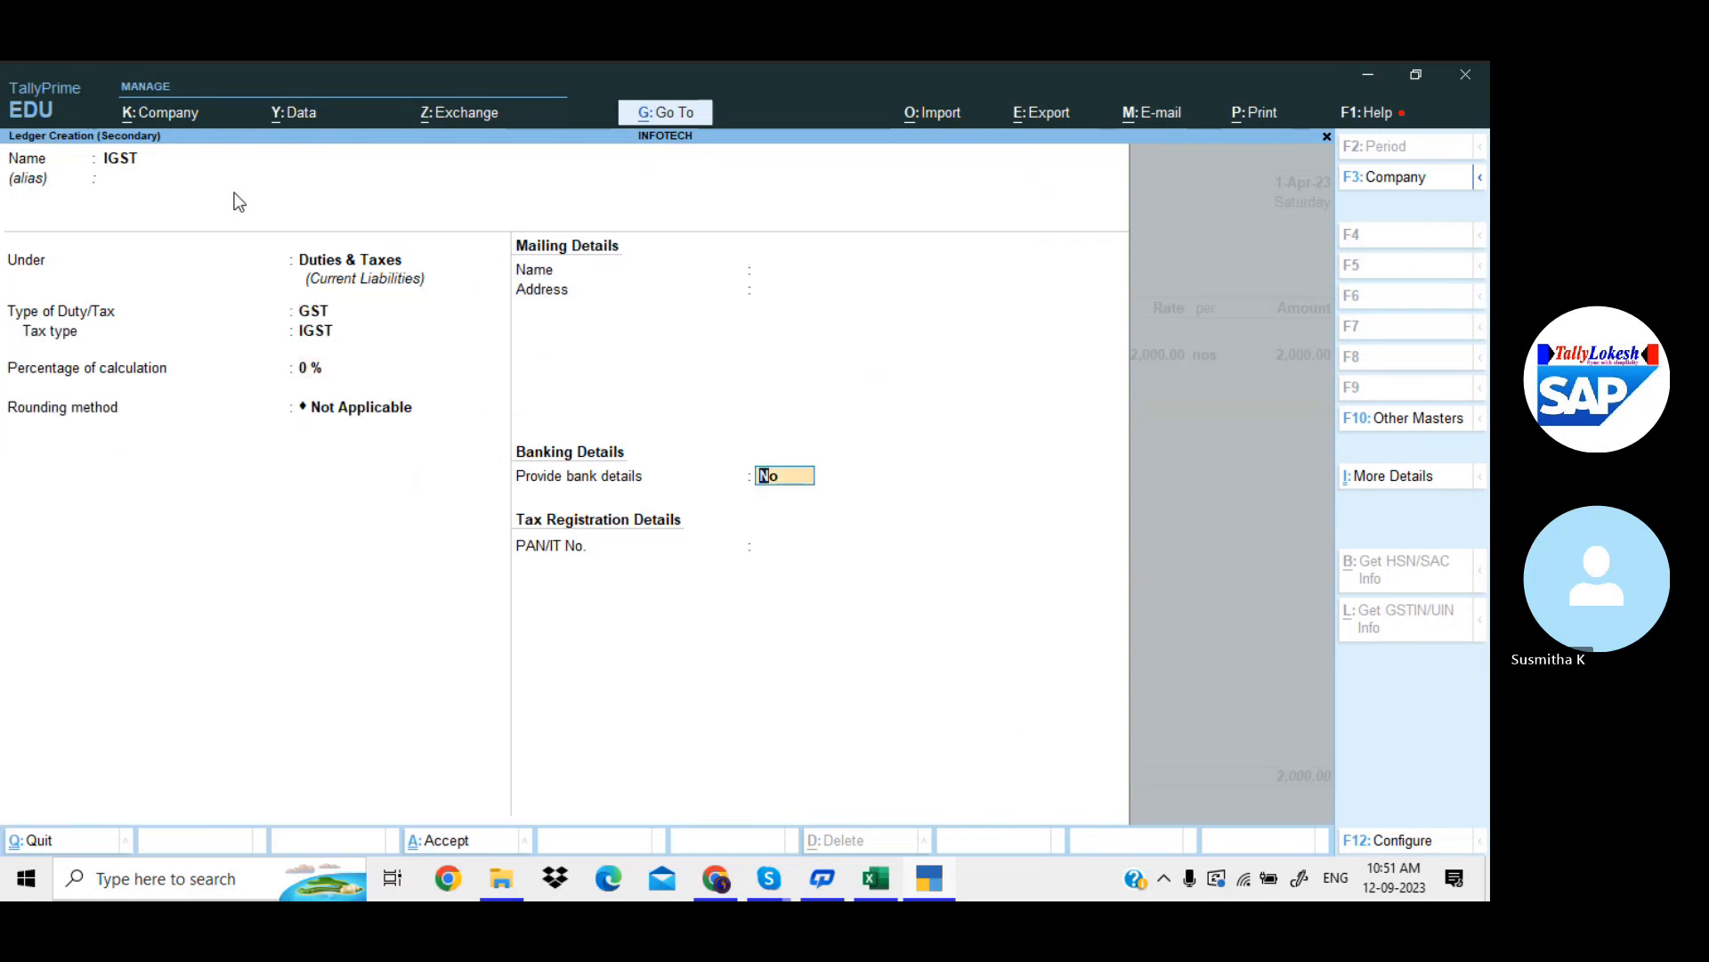
key(Return)
key(Return)
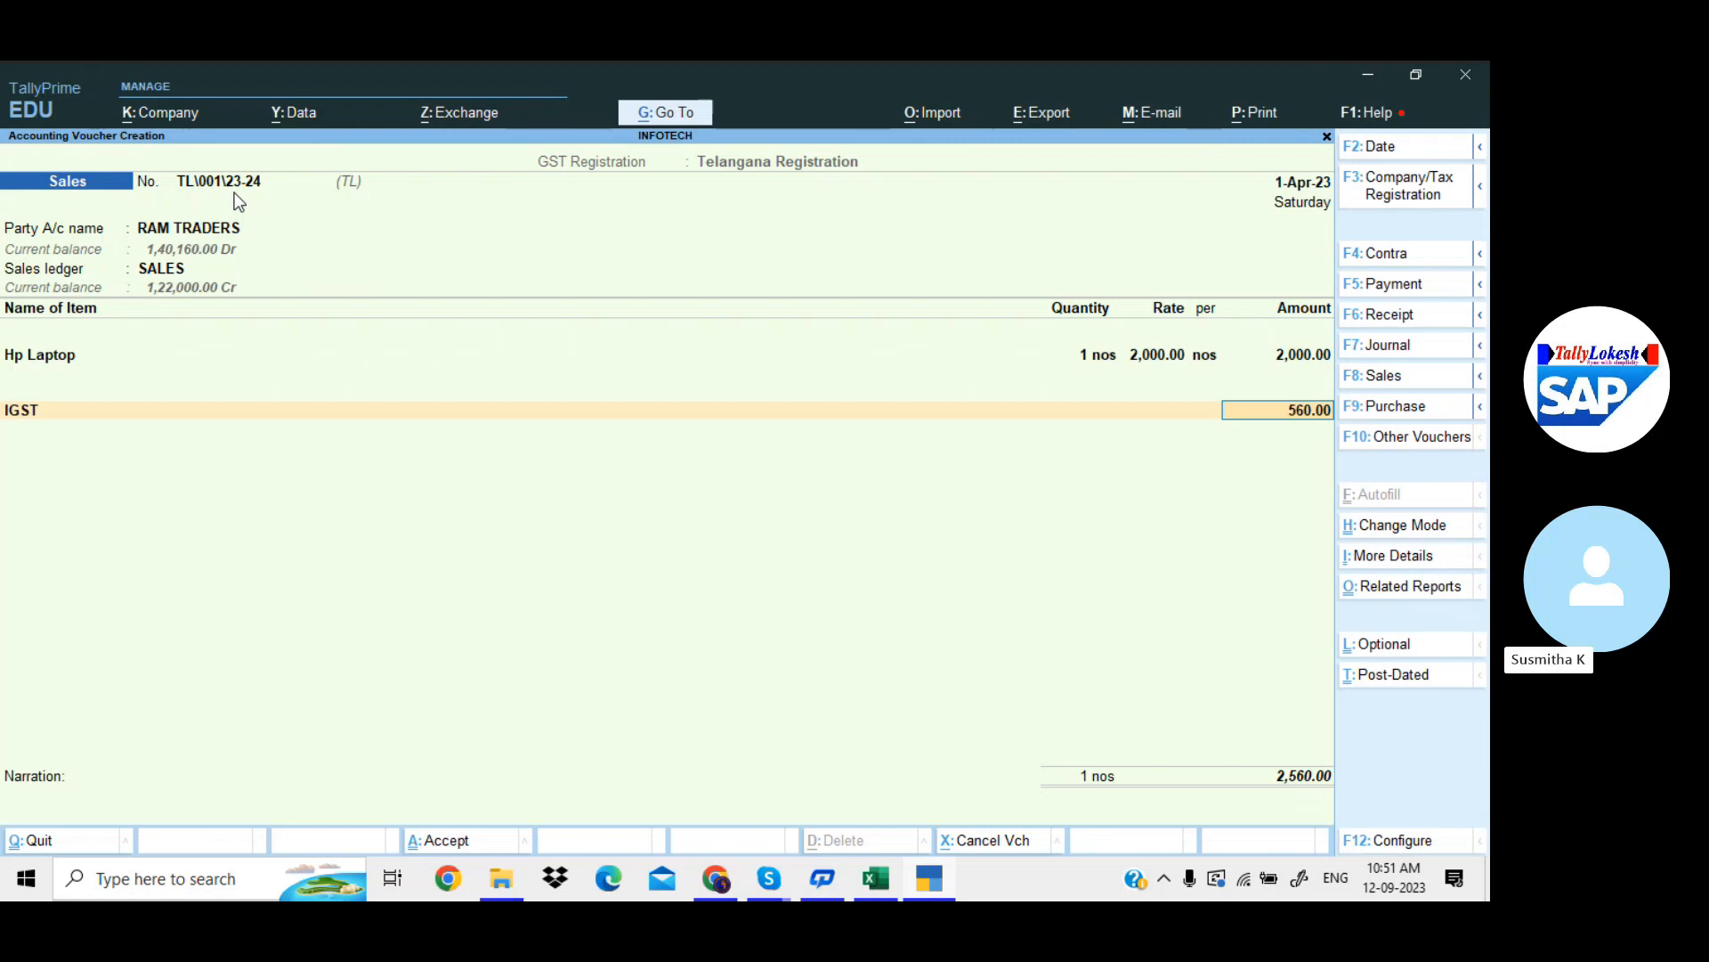
Keep the calculated IGST amount, leave the narration empty and accept the Telangana sales voucher
key(Return)
key(Return)
key(Return)
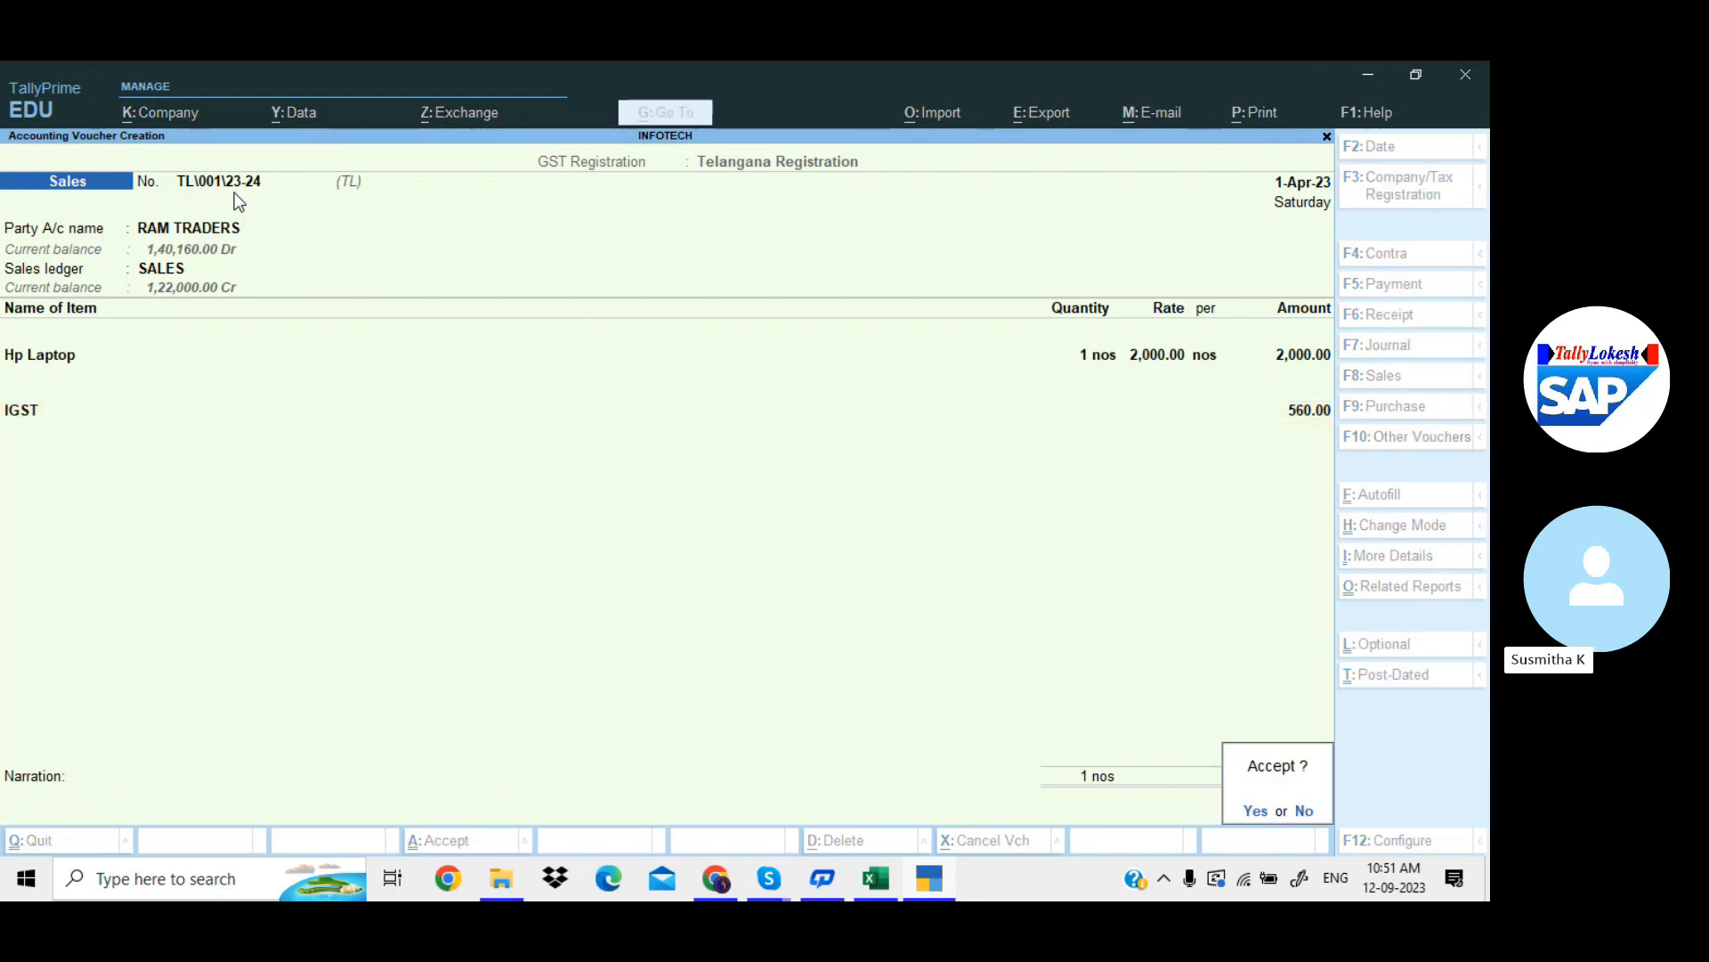
key(Return)
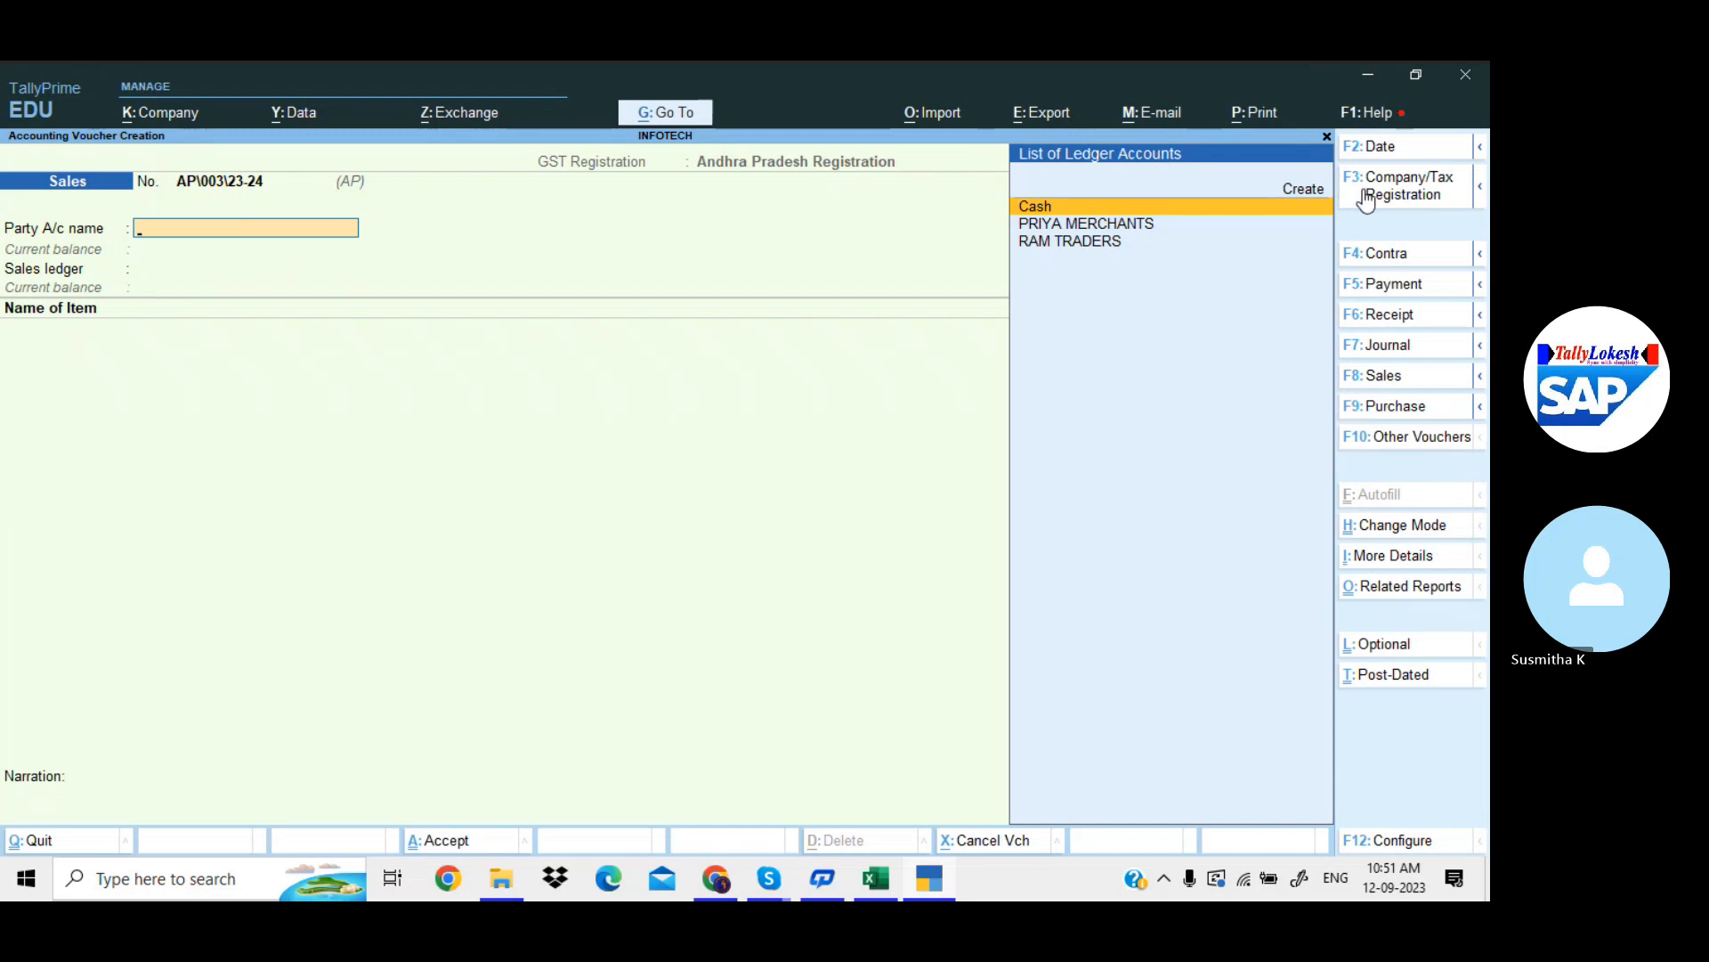
Switch the next Sales voucher to the Karnataka Registration with voucher series KA
click(1392, 194)
key(Down)
key(Down)
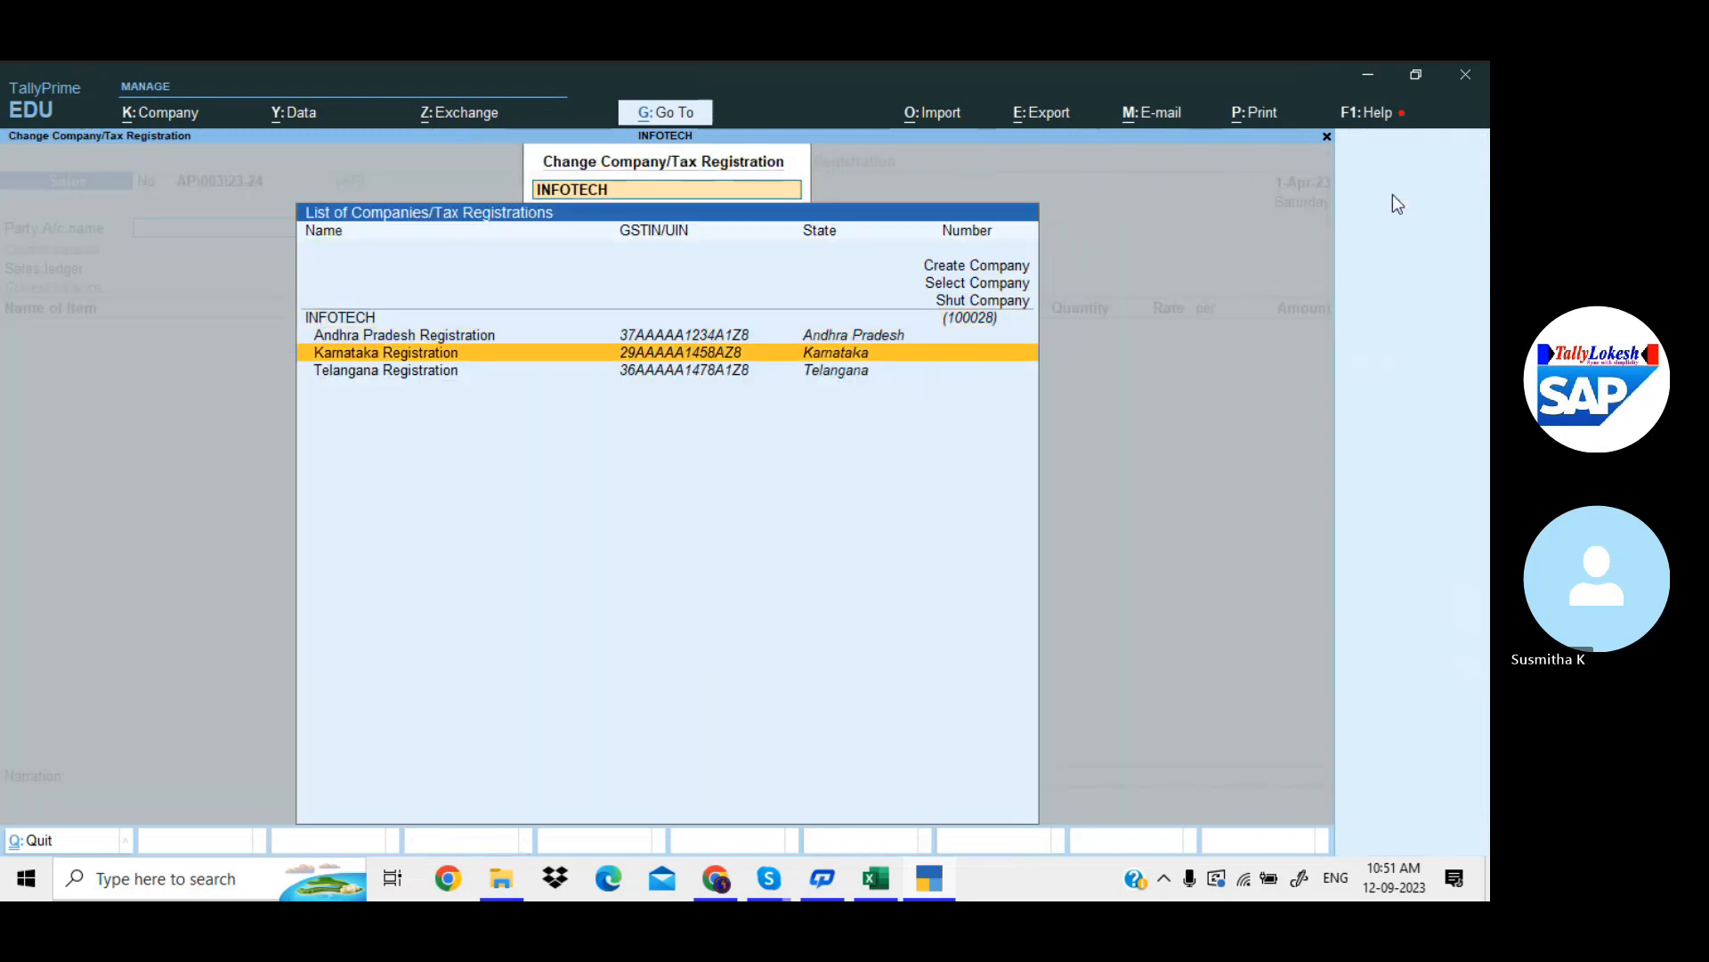
key(Return)
key(Down)
key(Down)
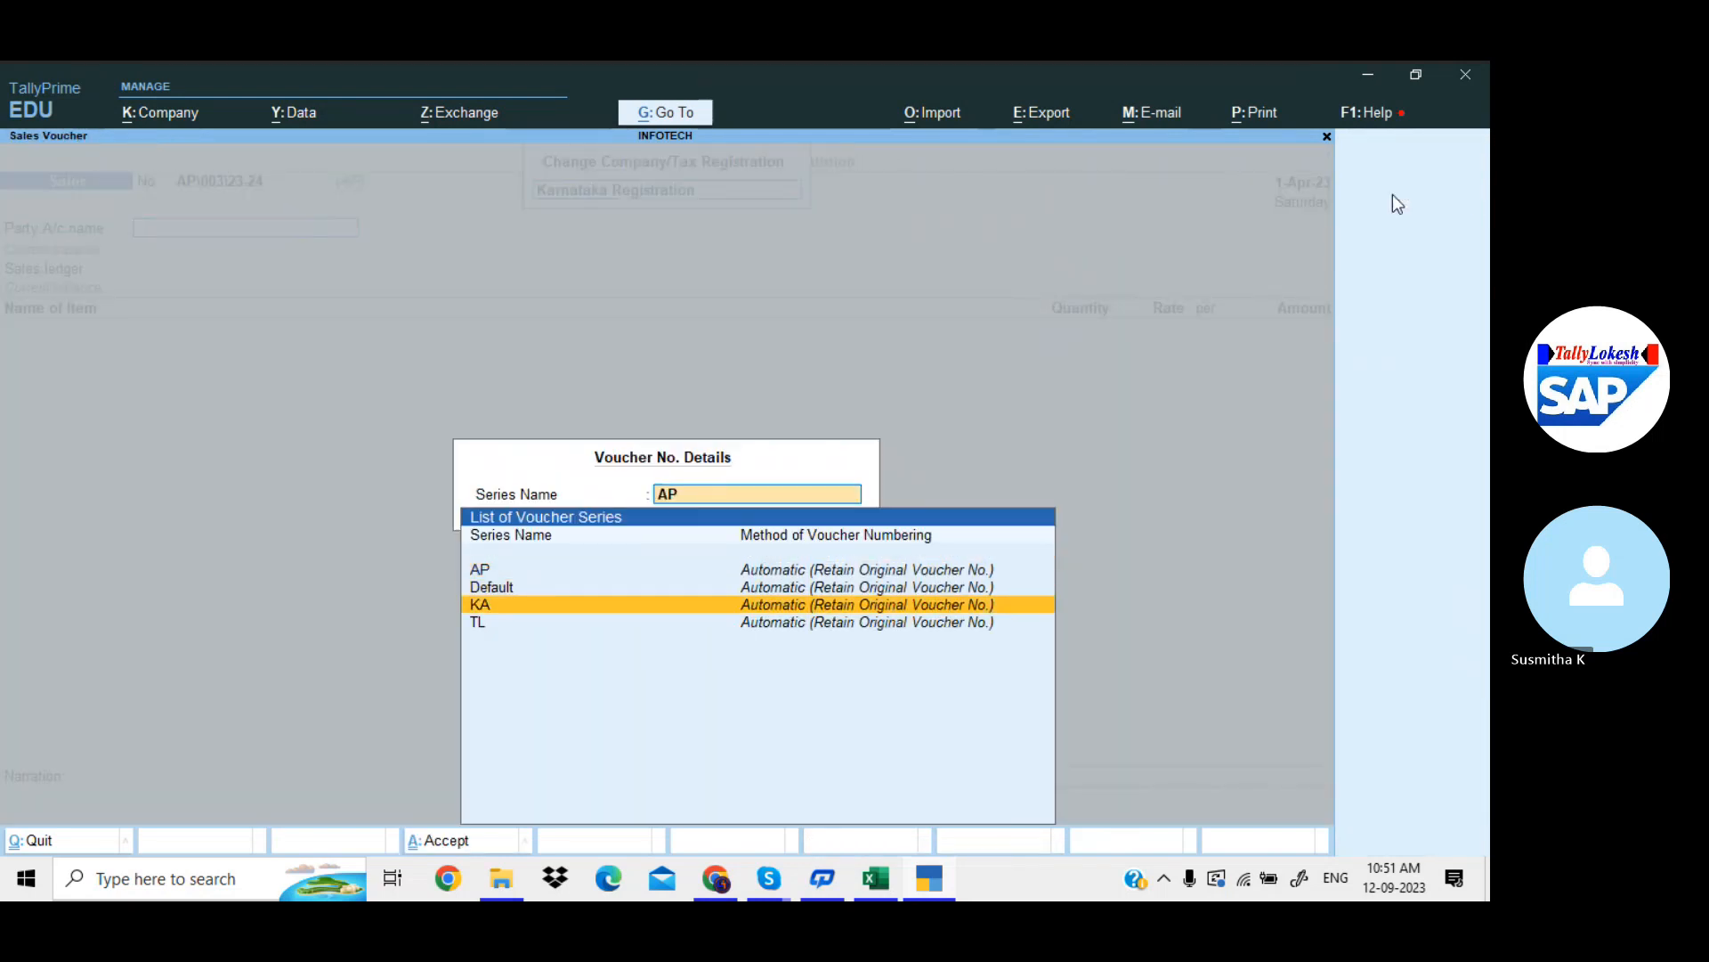
key(Return)
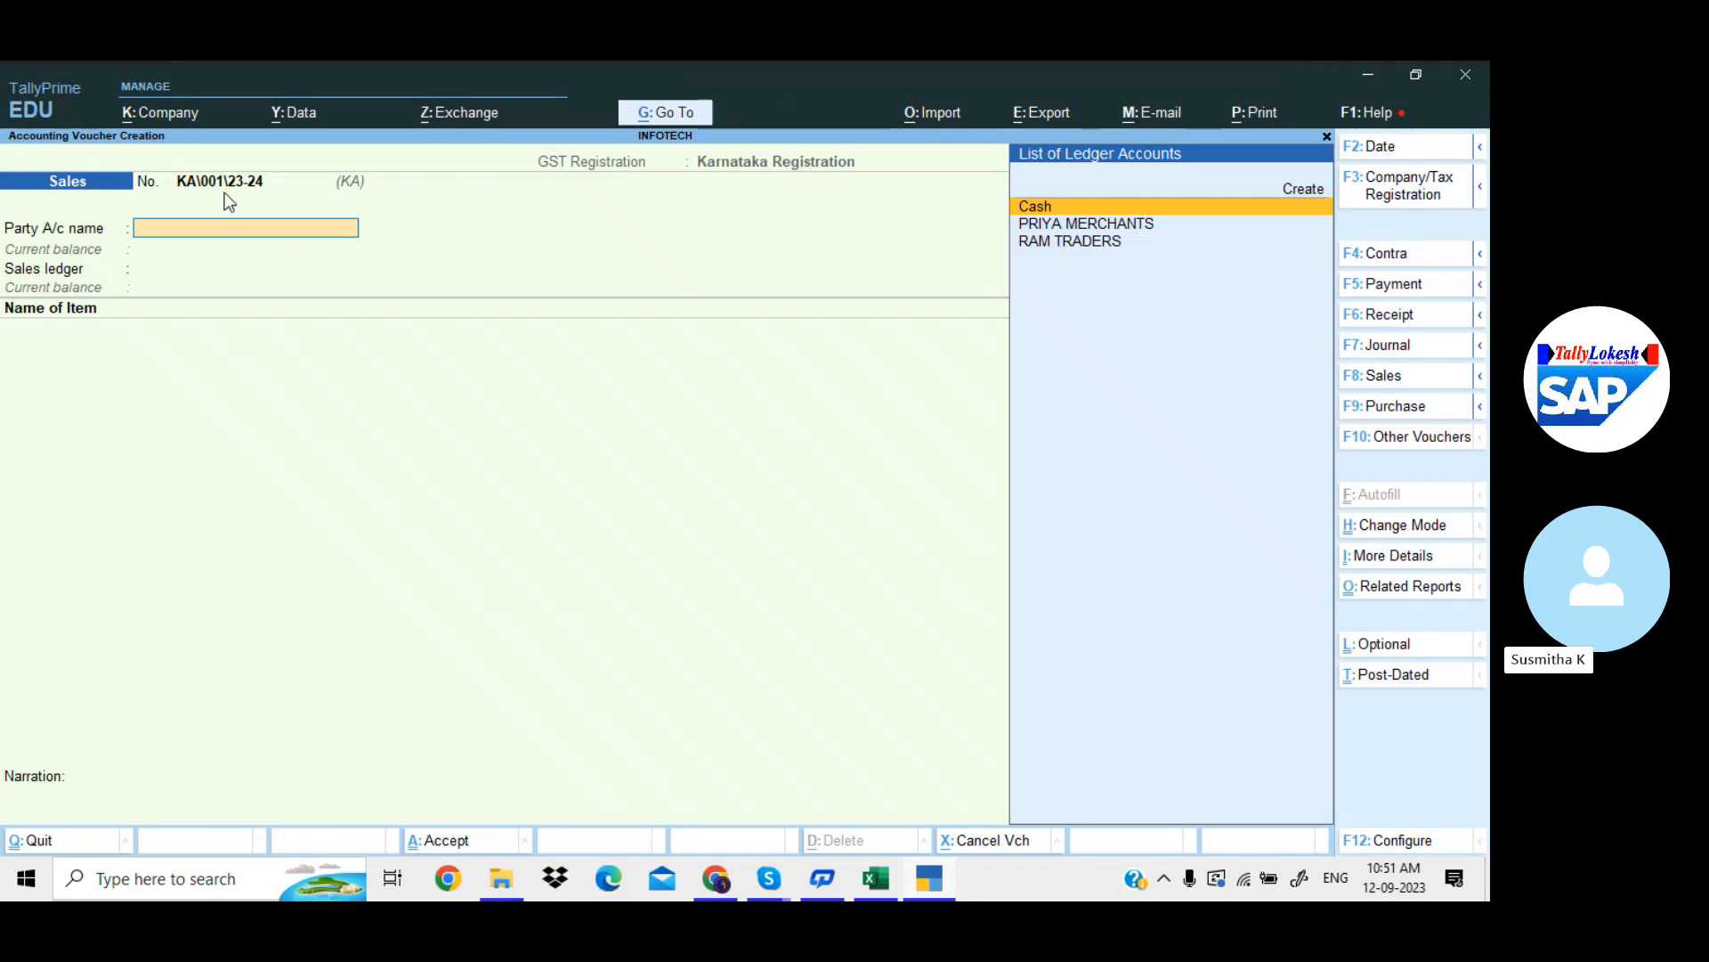
Choose RAM TRADERS as the Karnataka sale's party, accept its dispatch and party details, and select the SALES ledger
key(Down)
key(Down)
key(Return)
key(Return)
key(Return)
key(Return)
key(Return)
key(Return)
key(Return)
key(Return)
key(Return)
key(Return)
key(Return)
key(Return)
key(Return)
key(Return)
key(Return)
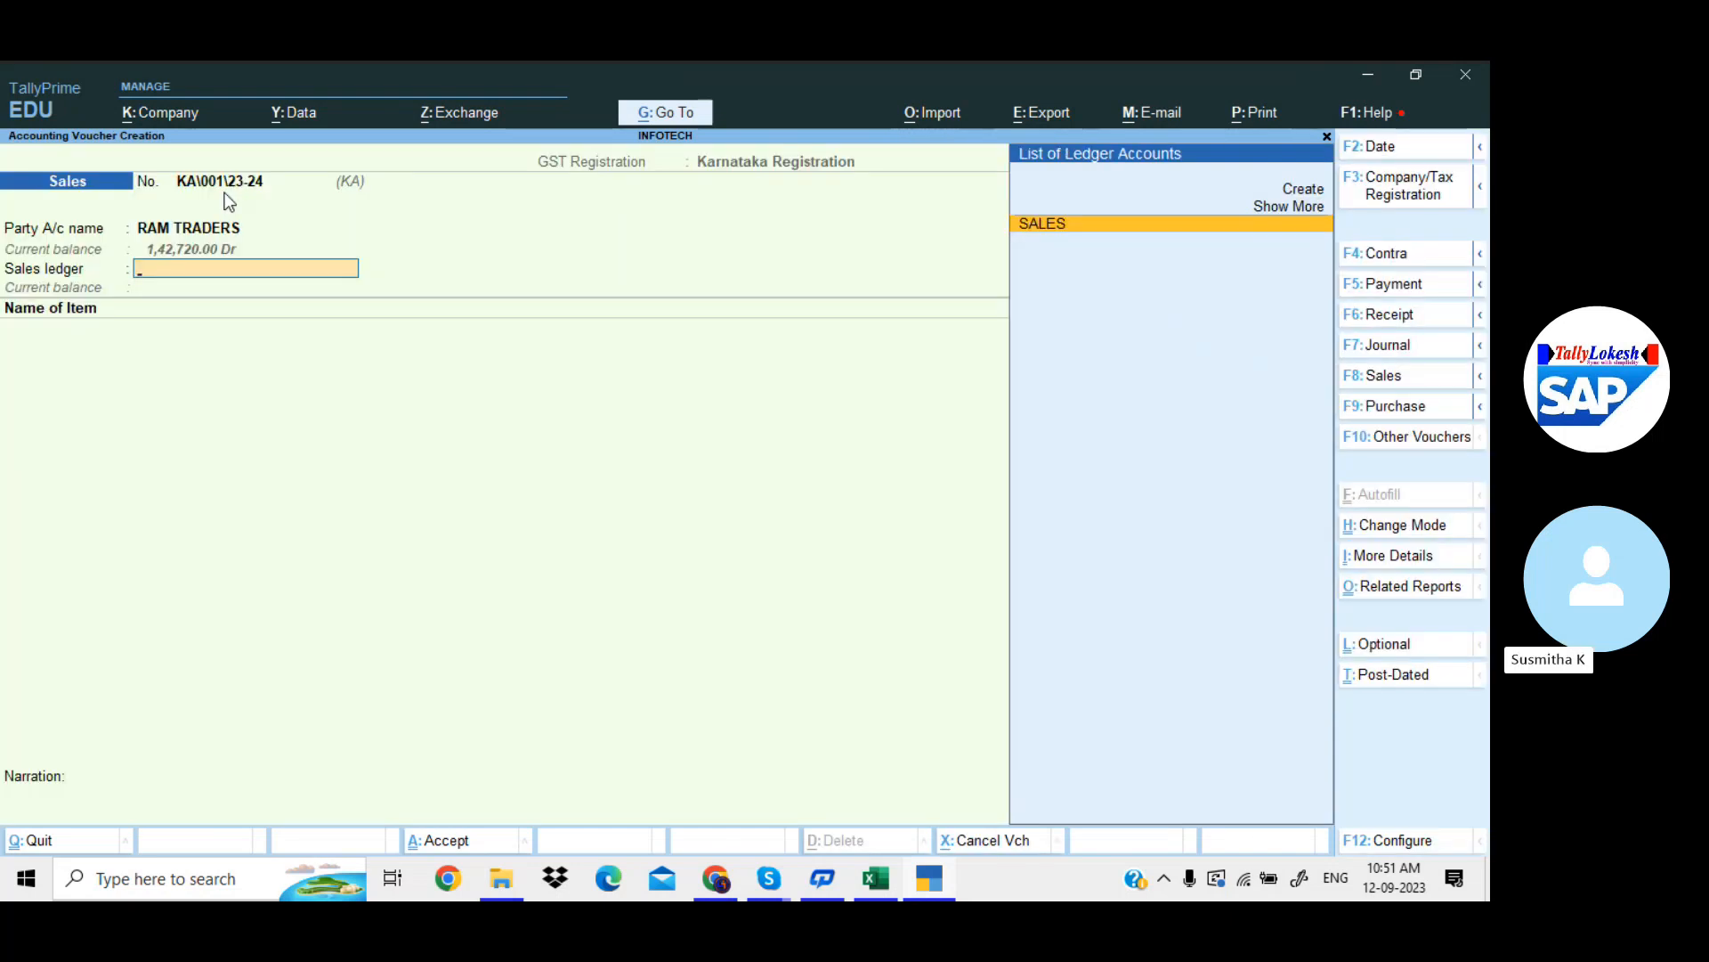
key(Return)
Add 2 nos of Hp Laptop at a rate of 2,000 to the Karnataka voucher and end the item list
key(Down)
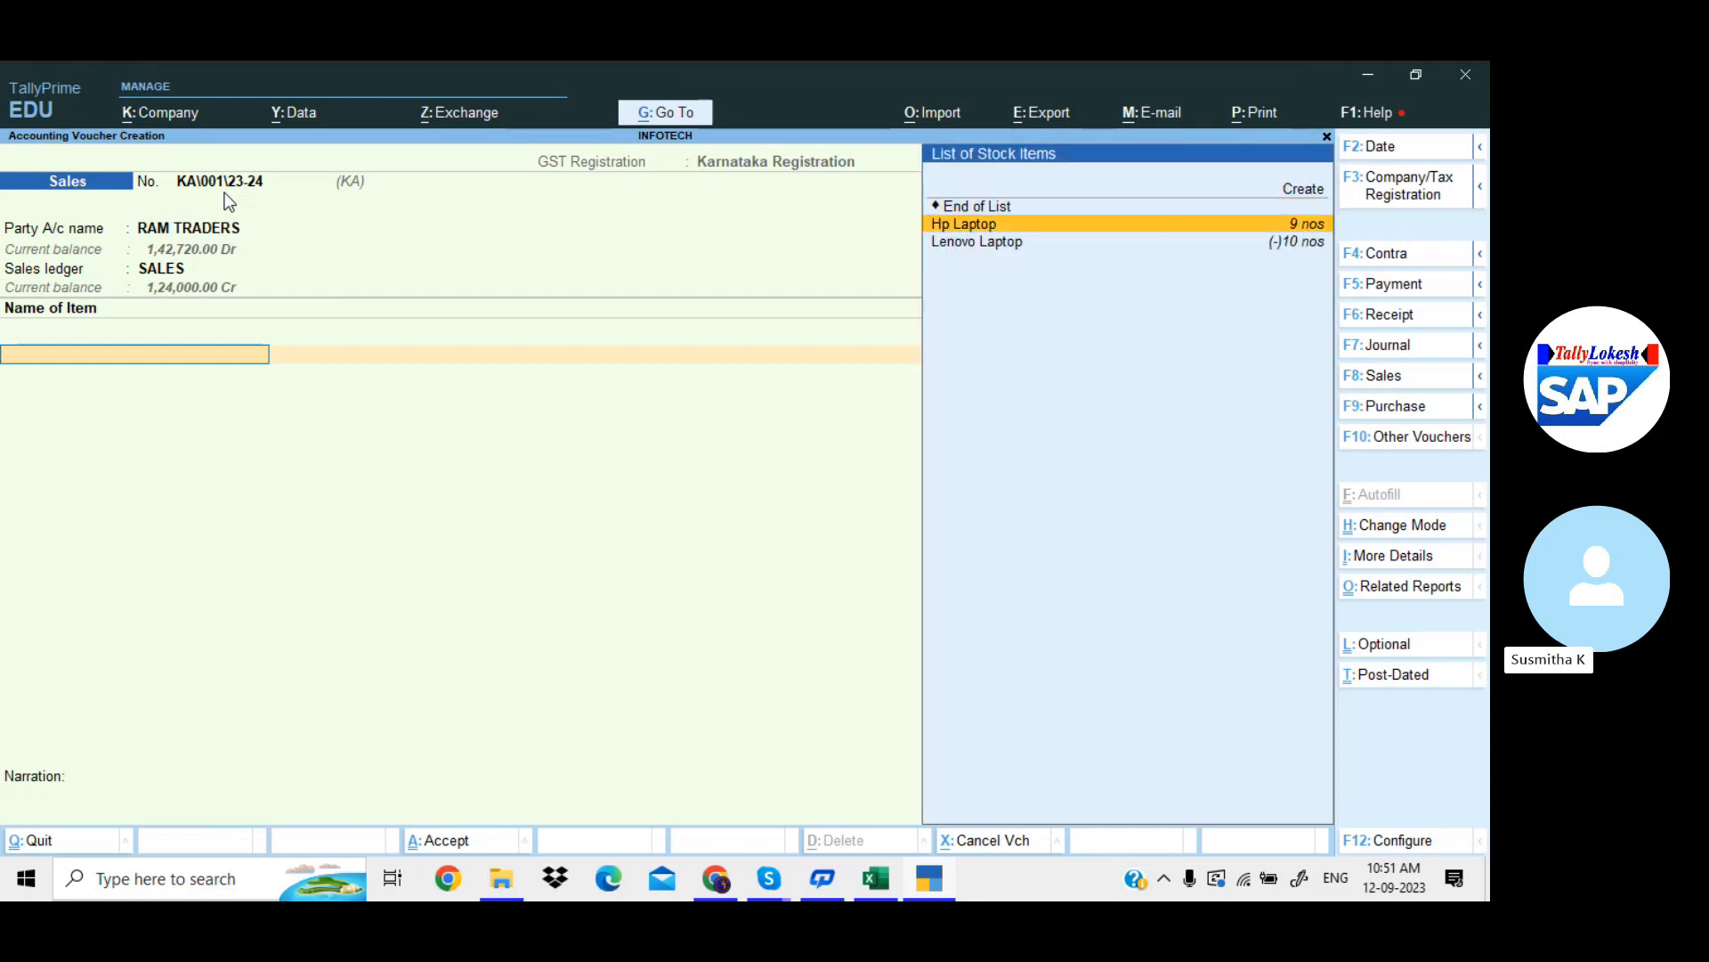
key(Return)
text(2)
key(Return)
key(Return)
key(Return)
key(Return)
key(Return)
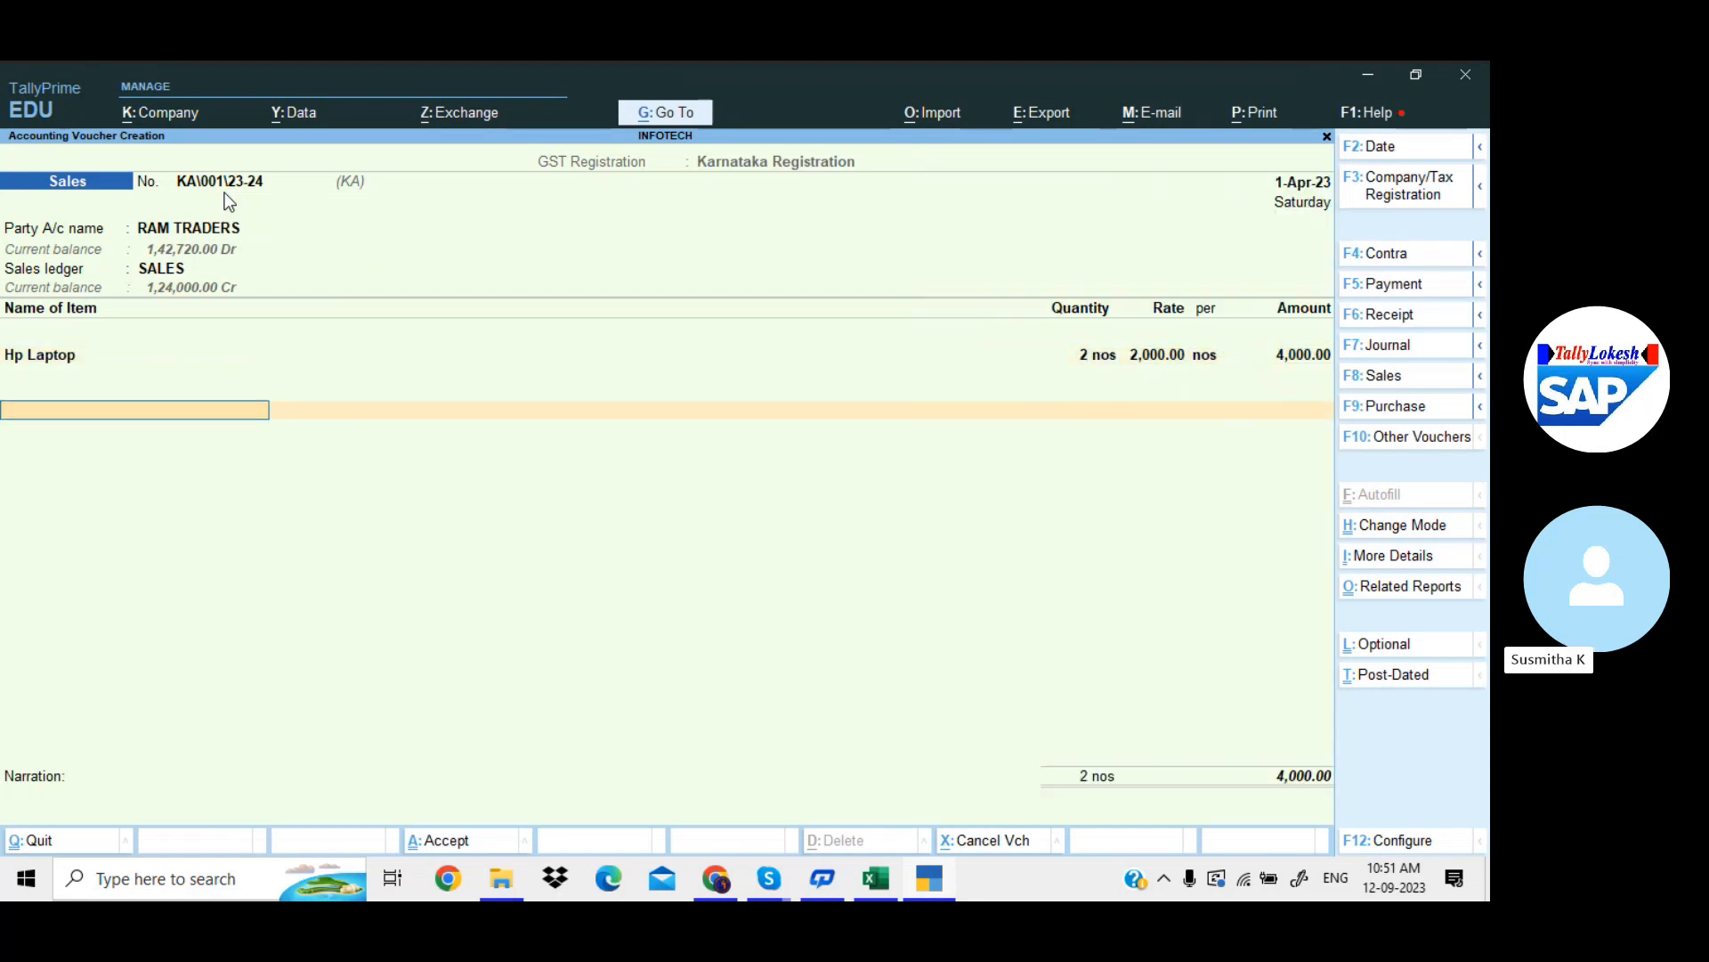
Add the IGST ledger to the Karnataka sale and accept the voucher
text(ig)
key(Return)
key(Return)
key(Return)
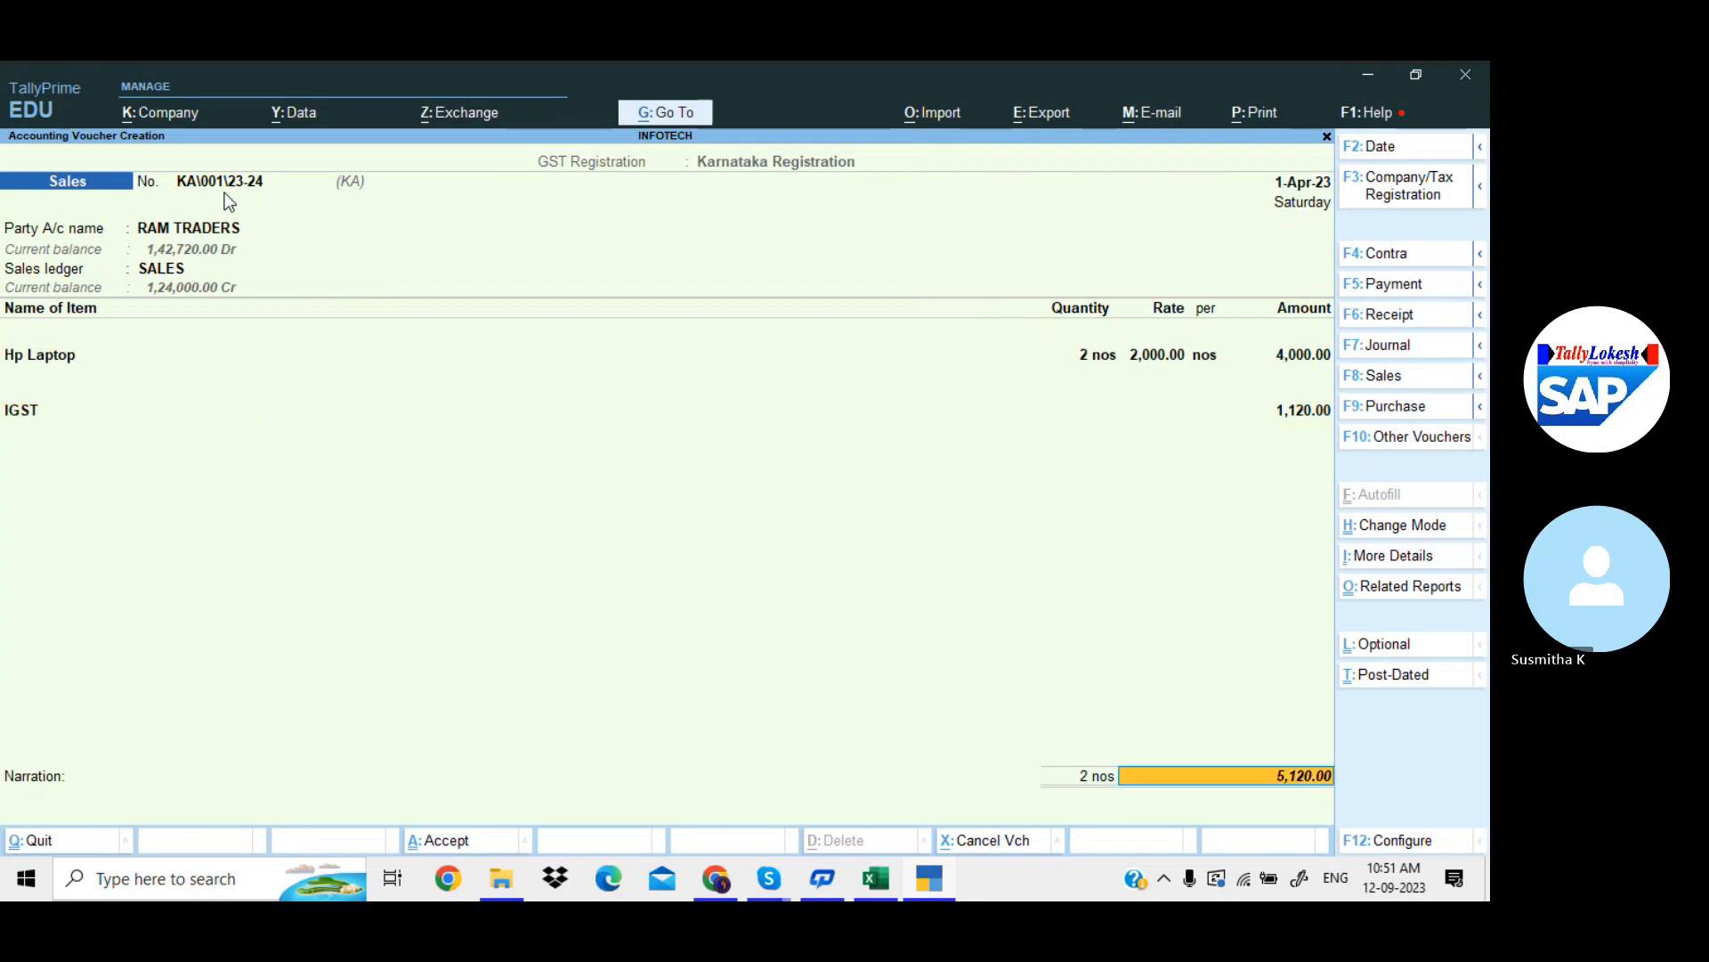
key(Return)
key(Return)
key(Return)
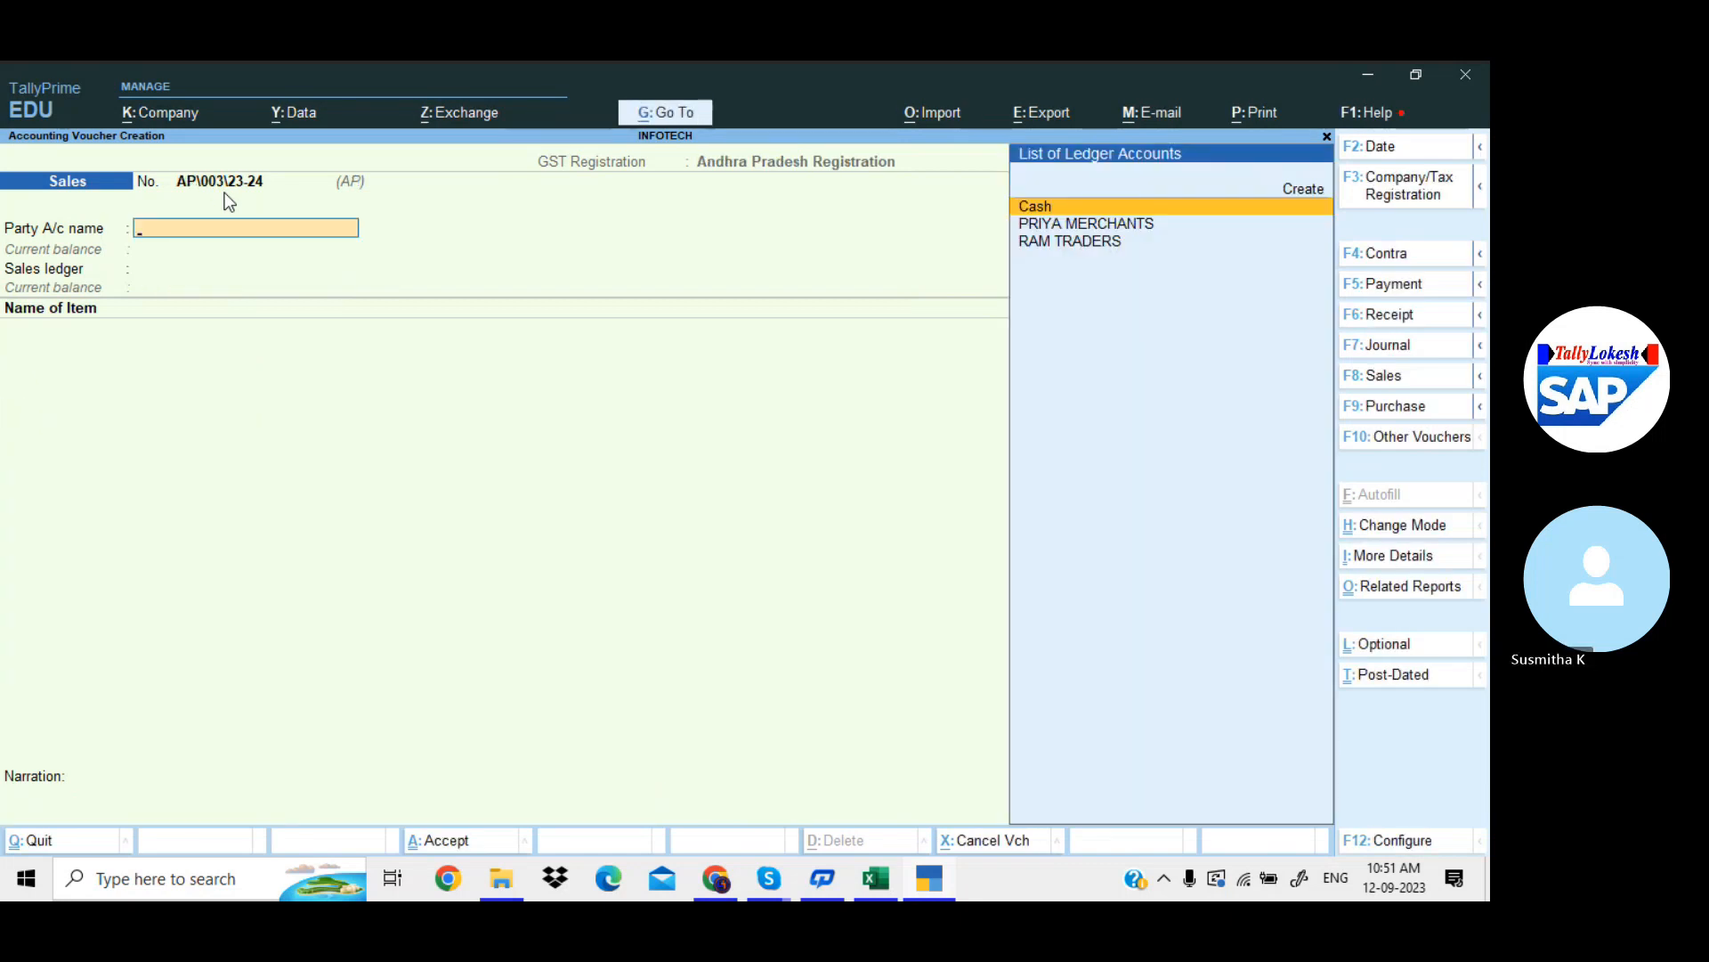
Examine the AP, TL and KA voucher numbers of the sales entries in the Day Book
key(Escape)
key(Return)
key(Down)
key(Return)
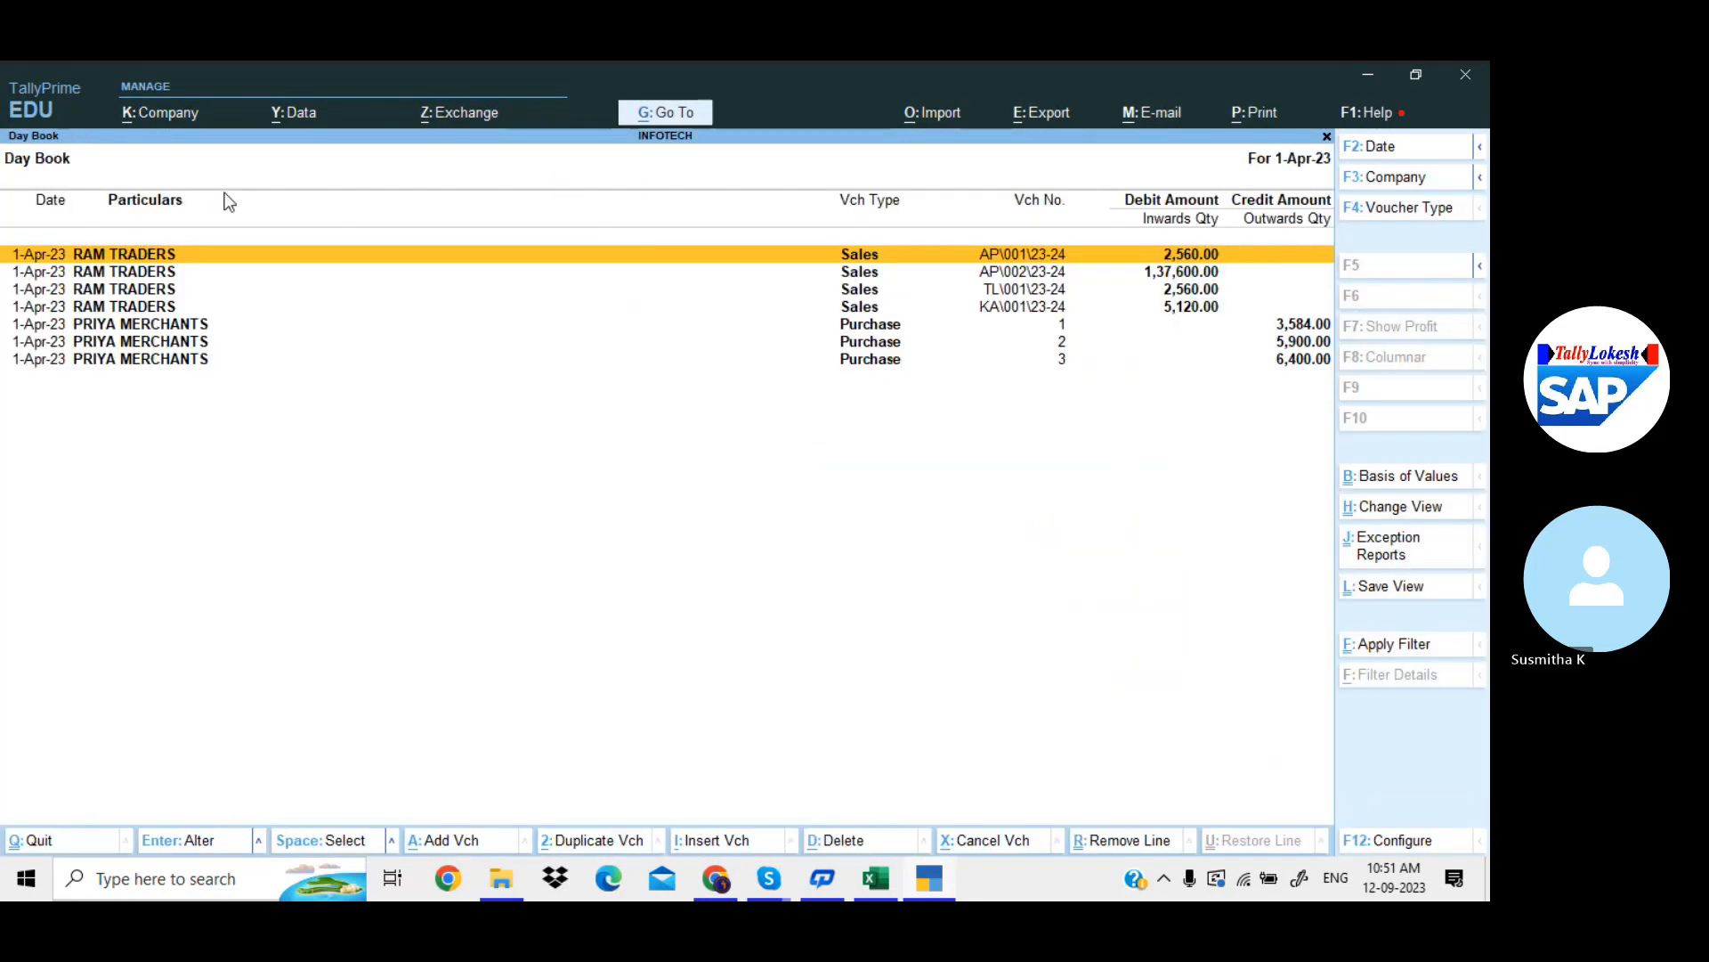
key(Down)
key(Down)
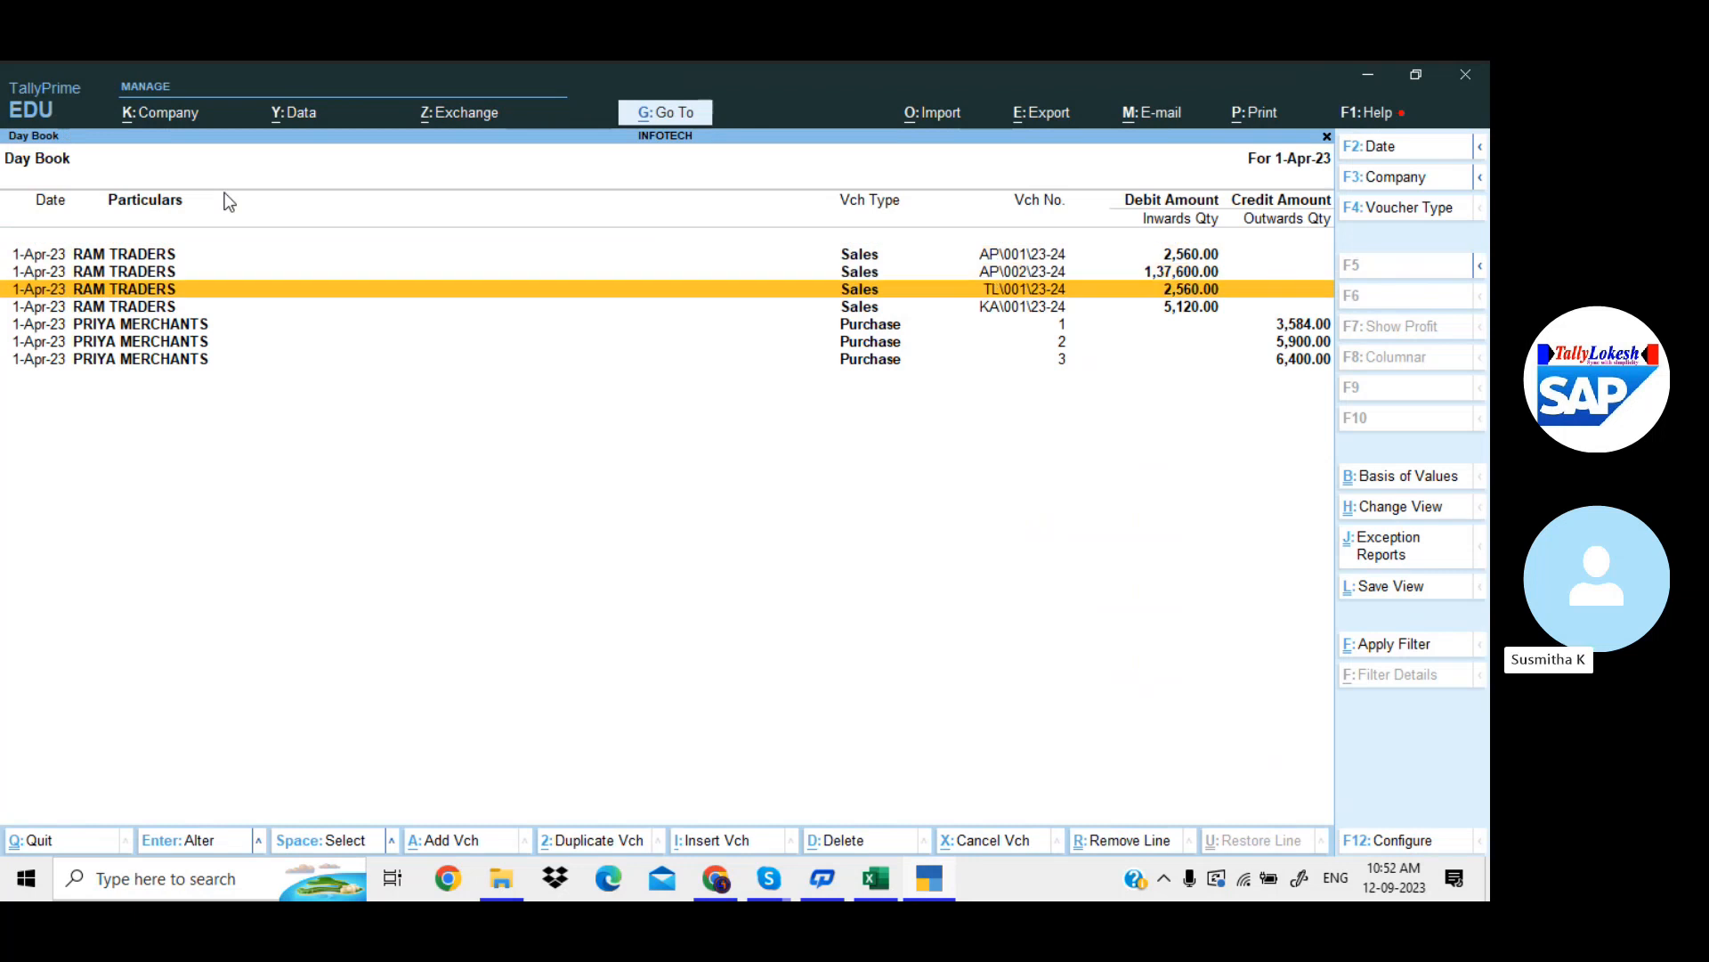
key(Down)
key(Up)
key(Up)
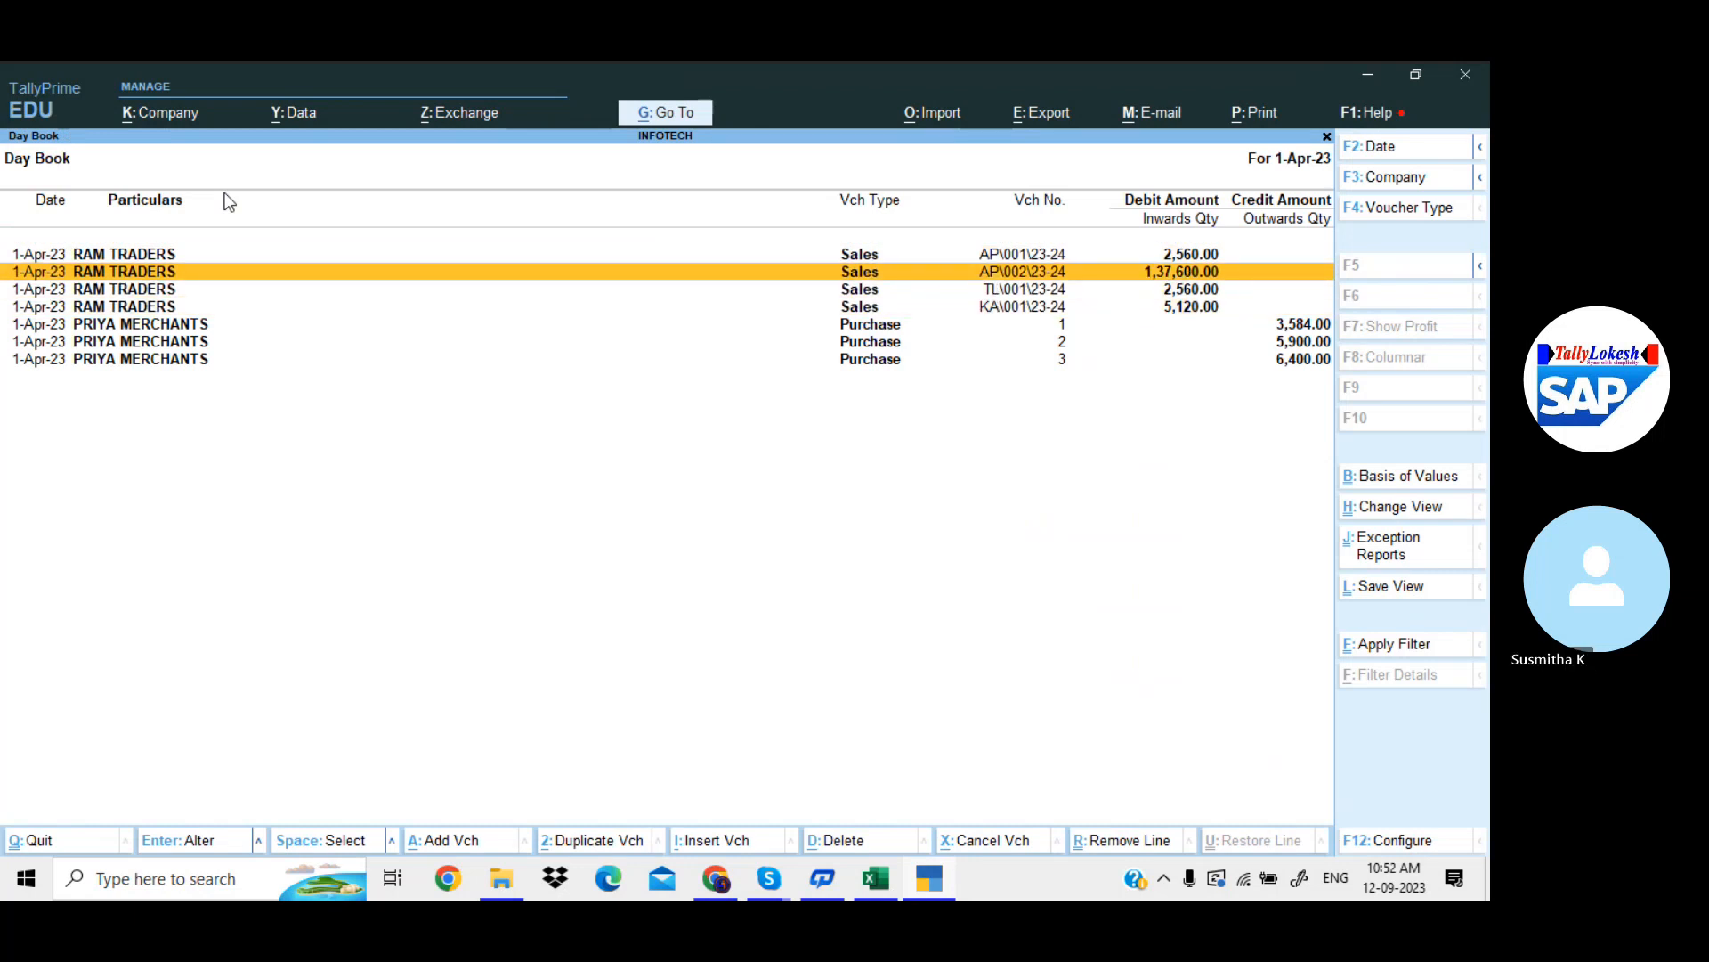
Finish reviewing the sales entries and close the Day Book to return to the Gateway of Tally
key(Up)
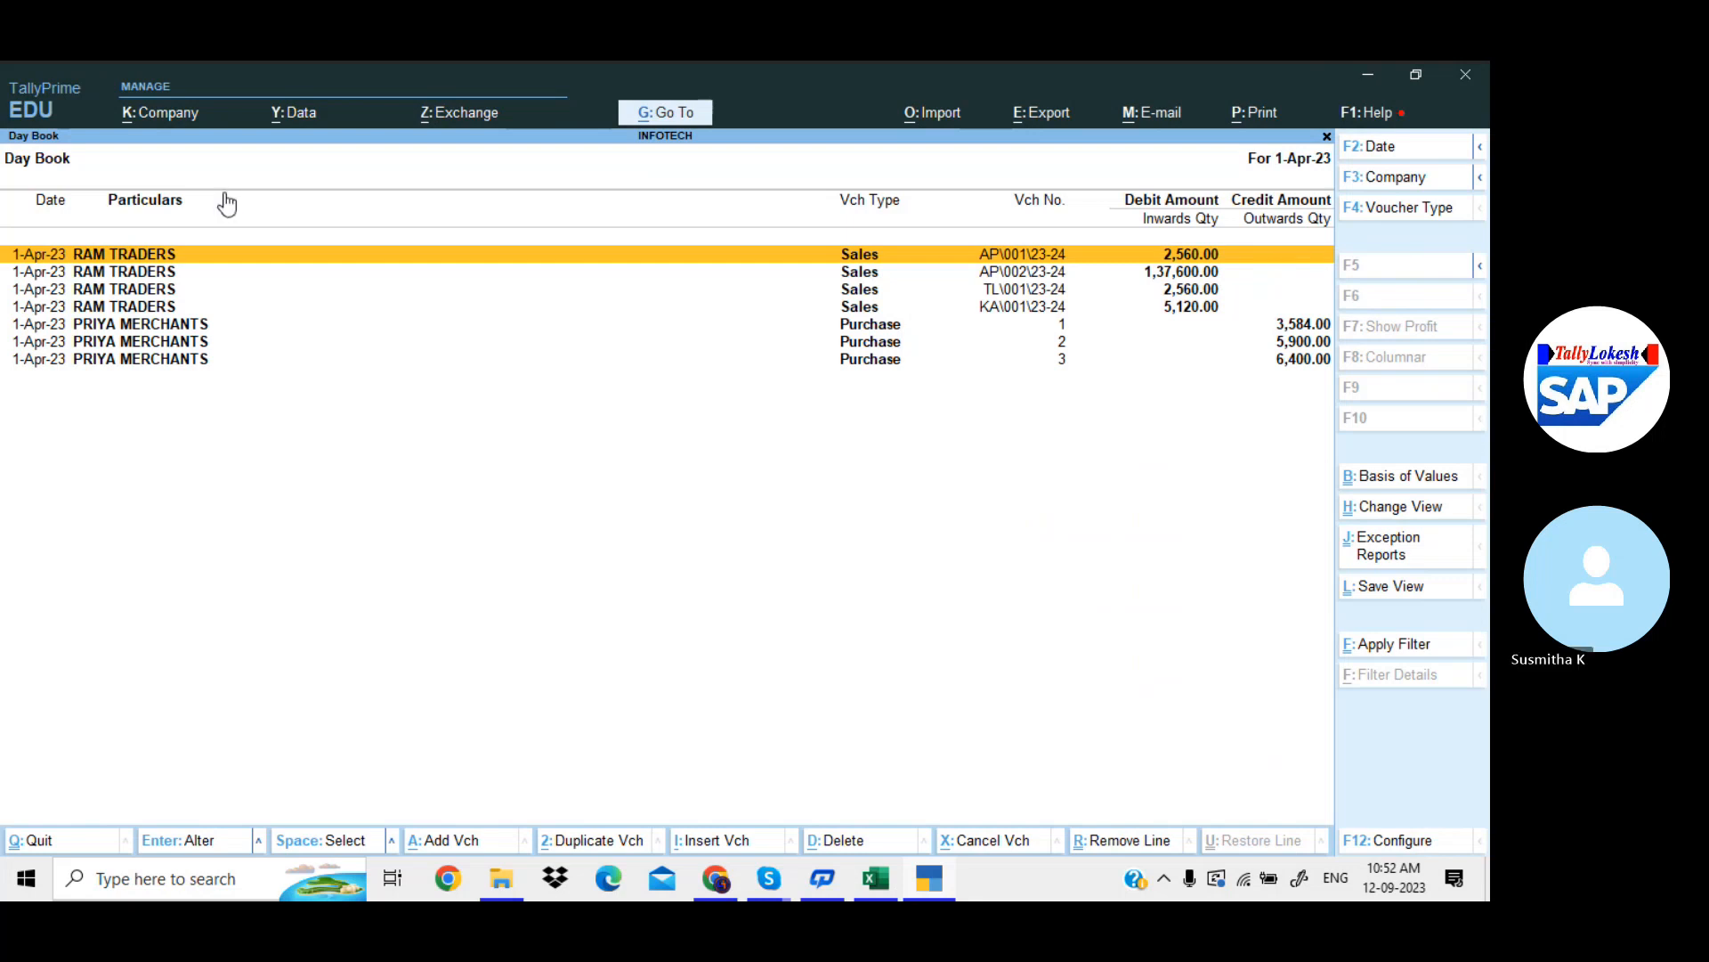
key(Escape)
key(Escape)
key(n)
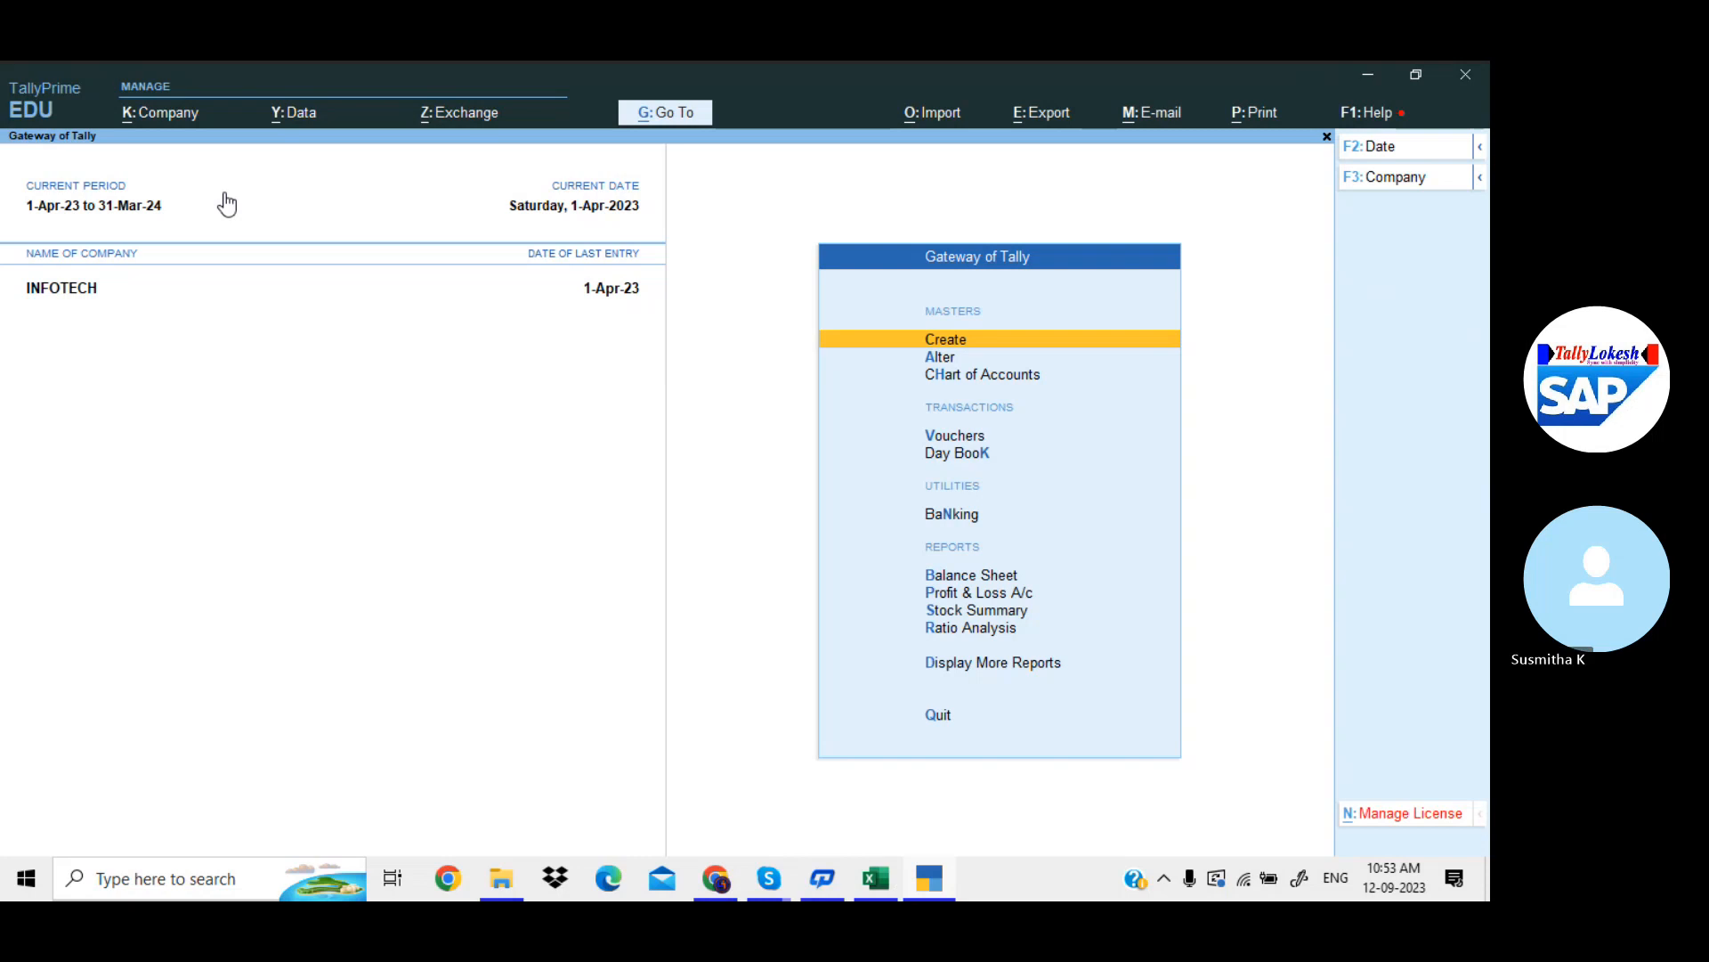
Open the GST Reports list from the additional statutory reports
key(Down)
key(Down)
key(Down)
key(Down)
key(Down)
key(Down)
key(Down)
key(Down)
key(Down)
key(Down)
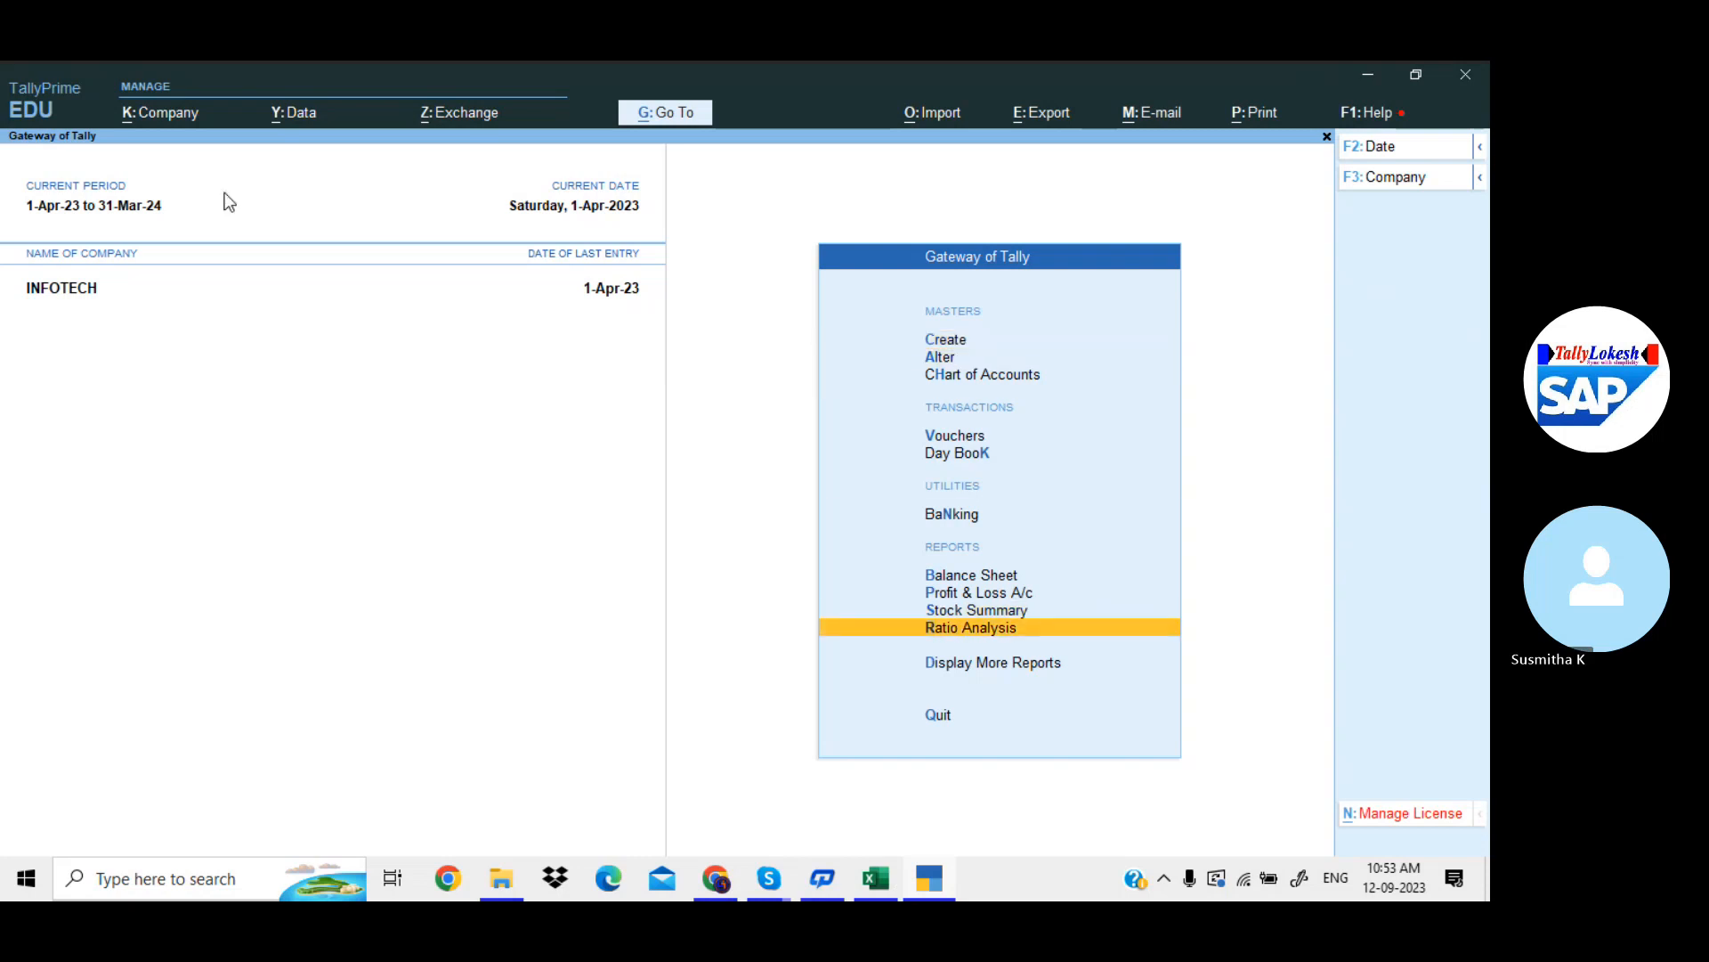
key(Return)
key(Down)
key(Down)
key(Down)
key(Down)
key(Down)
key(Down)
key(Down)
key(Down)
key(Down)
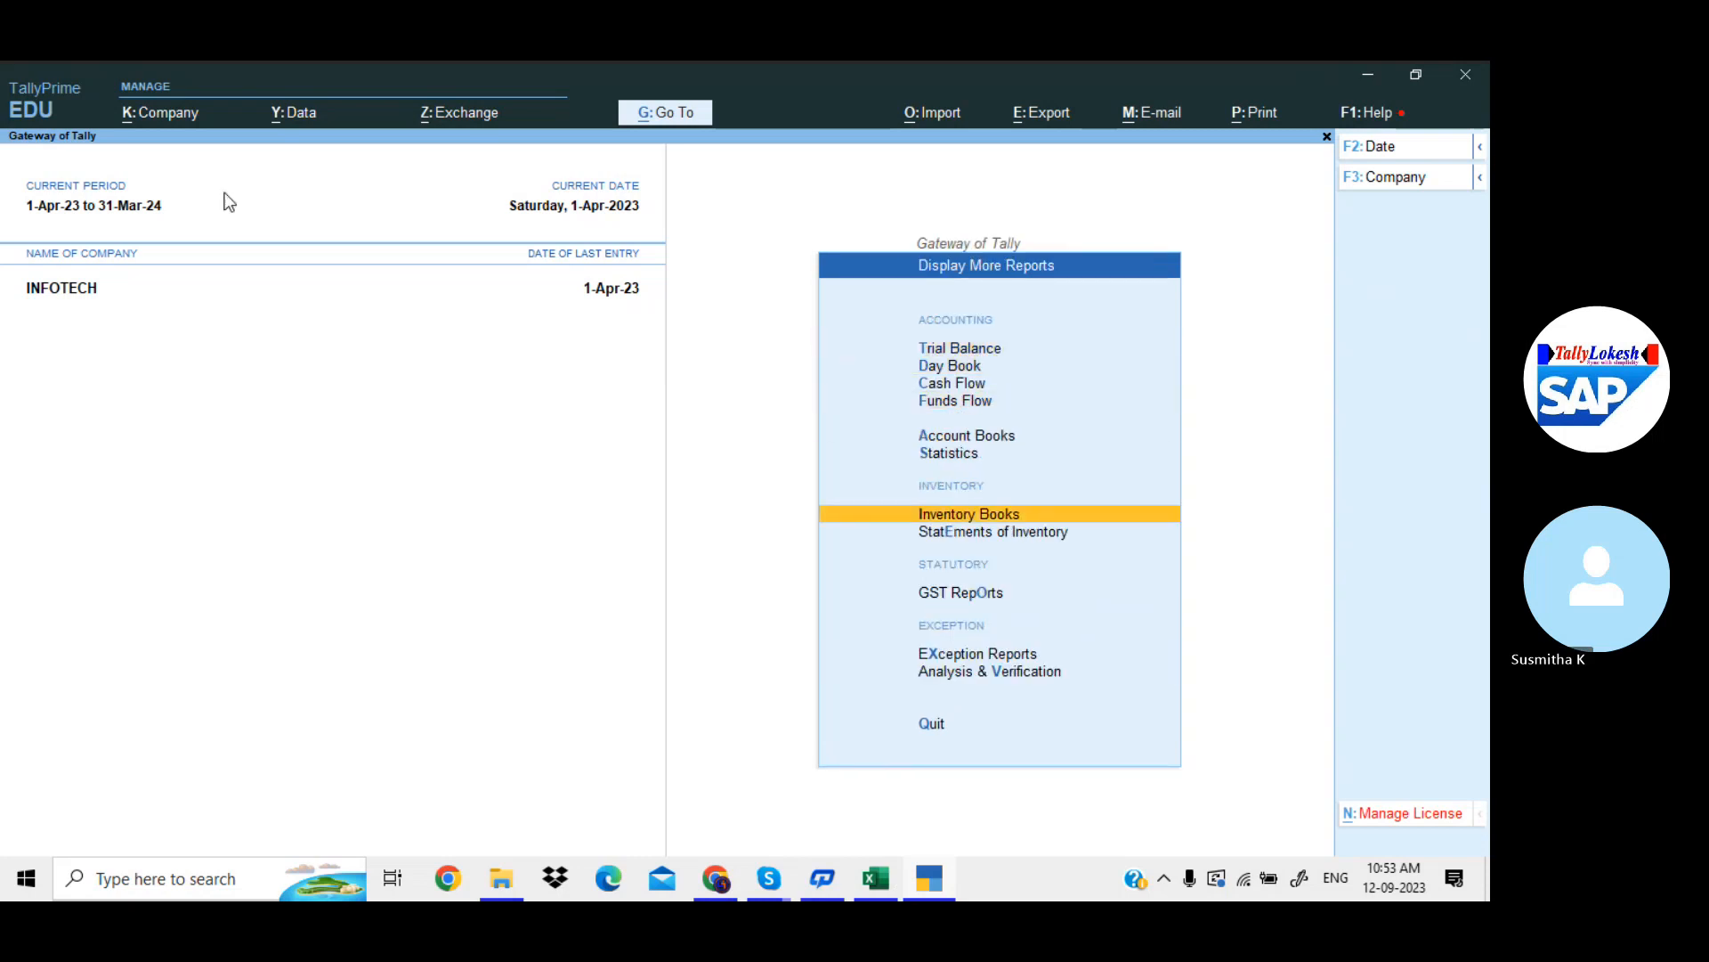
key(Up)
key(Return)
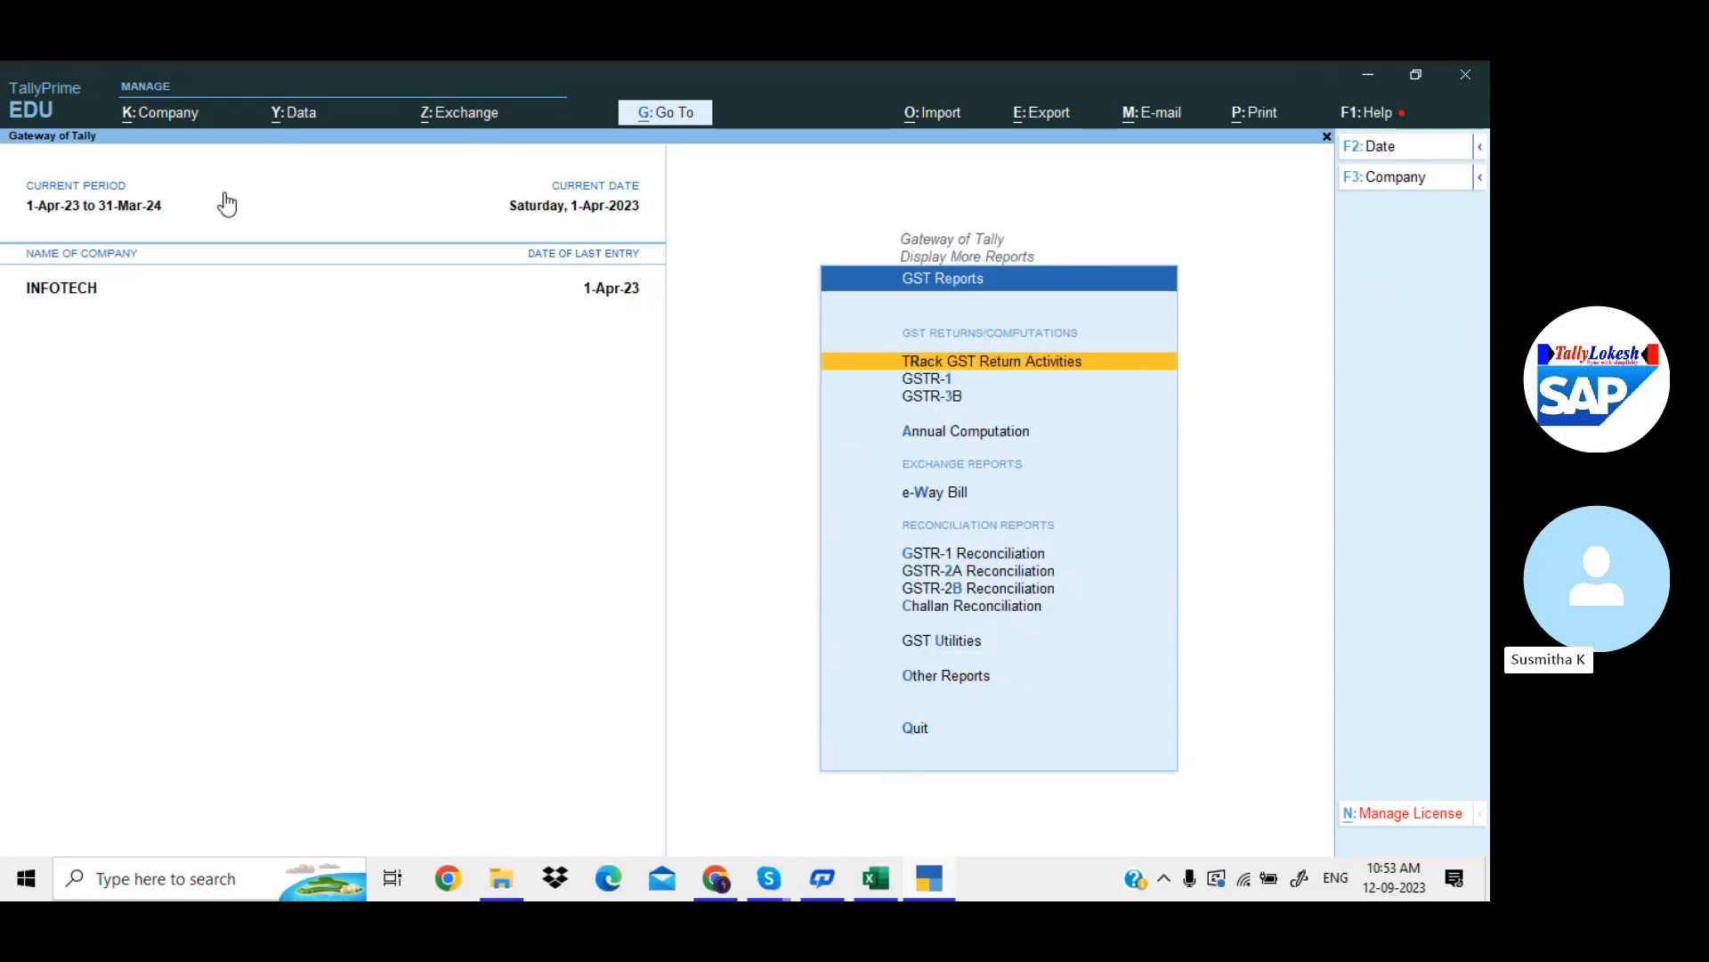
Open the GSTR-1 report and agree to update the vouchers' GST status
key(Down)
key(Down)
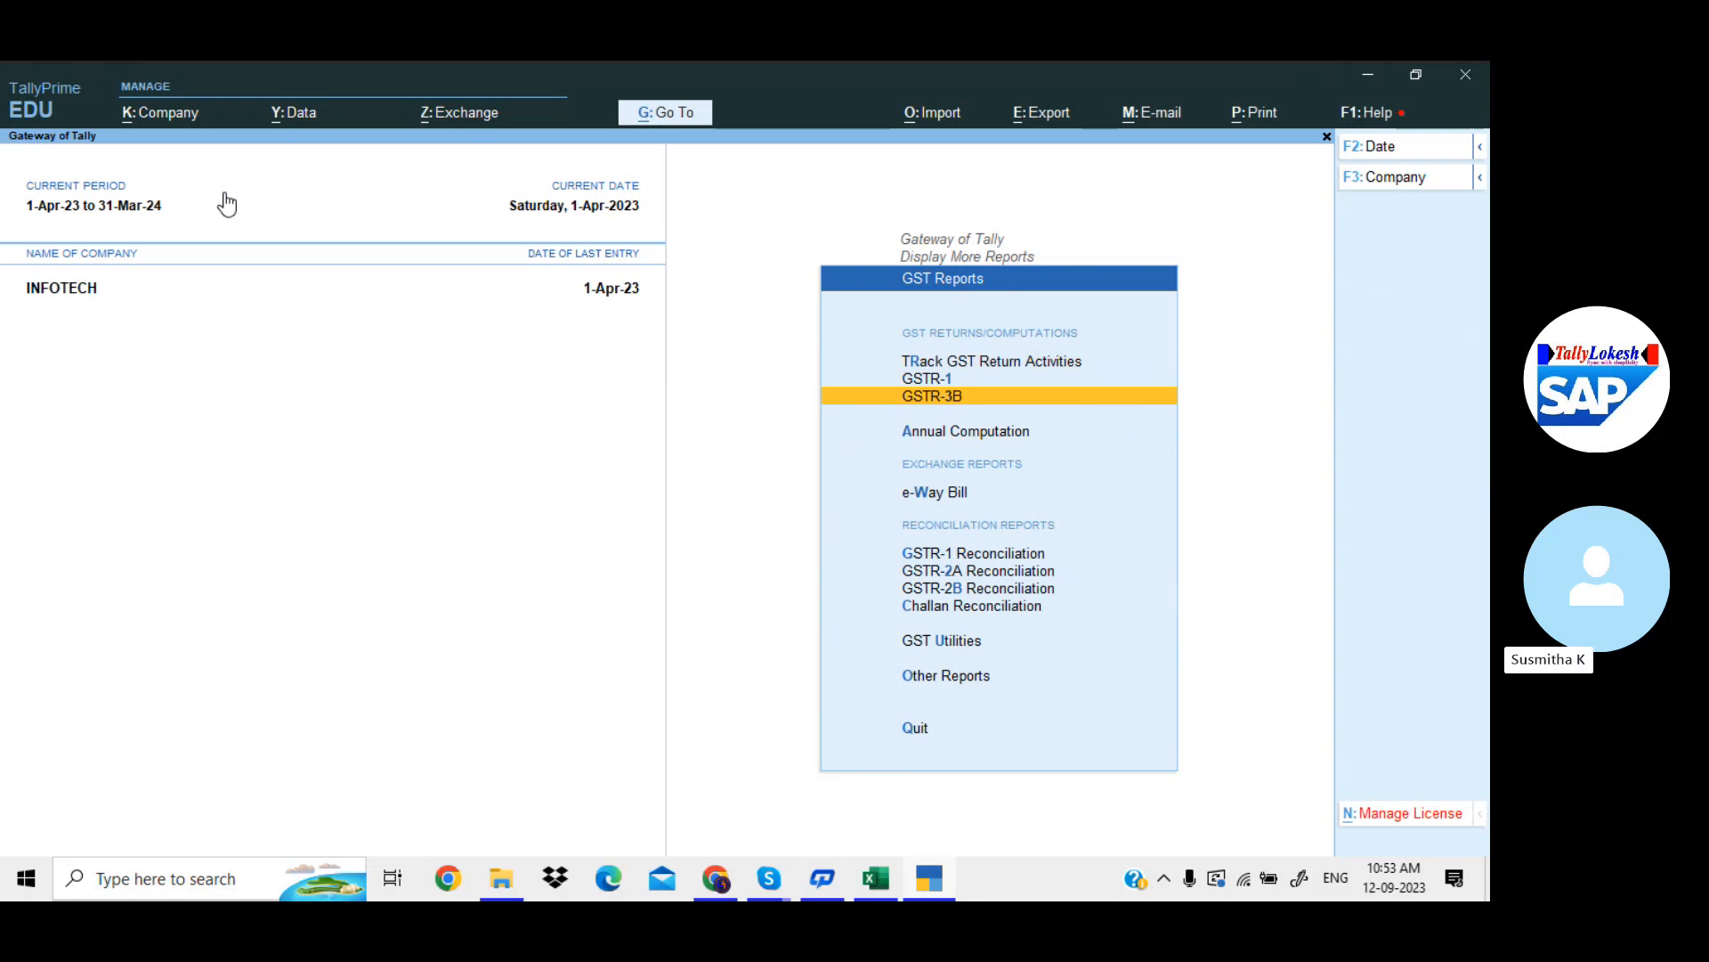
key(Up)
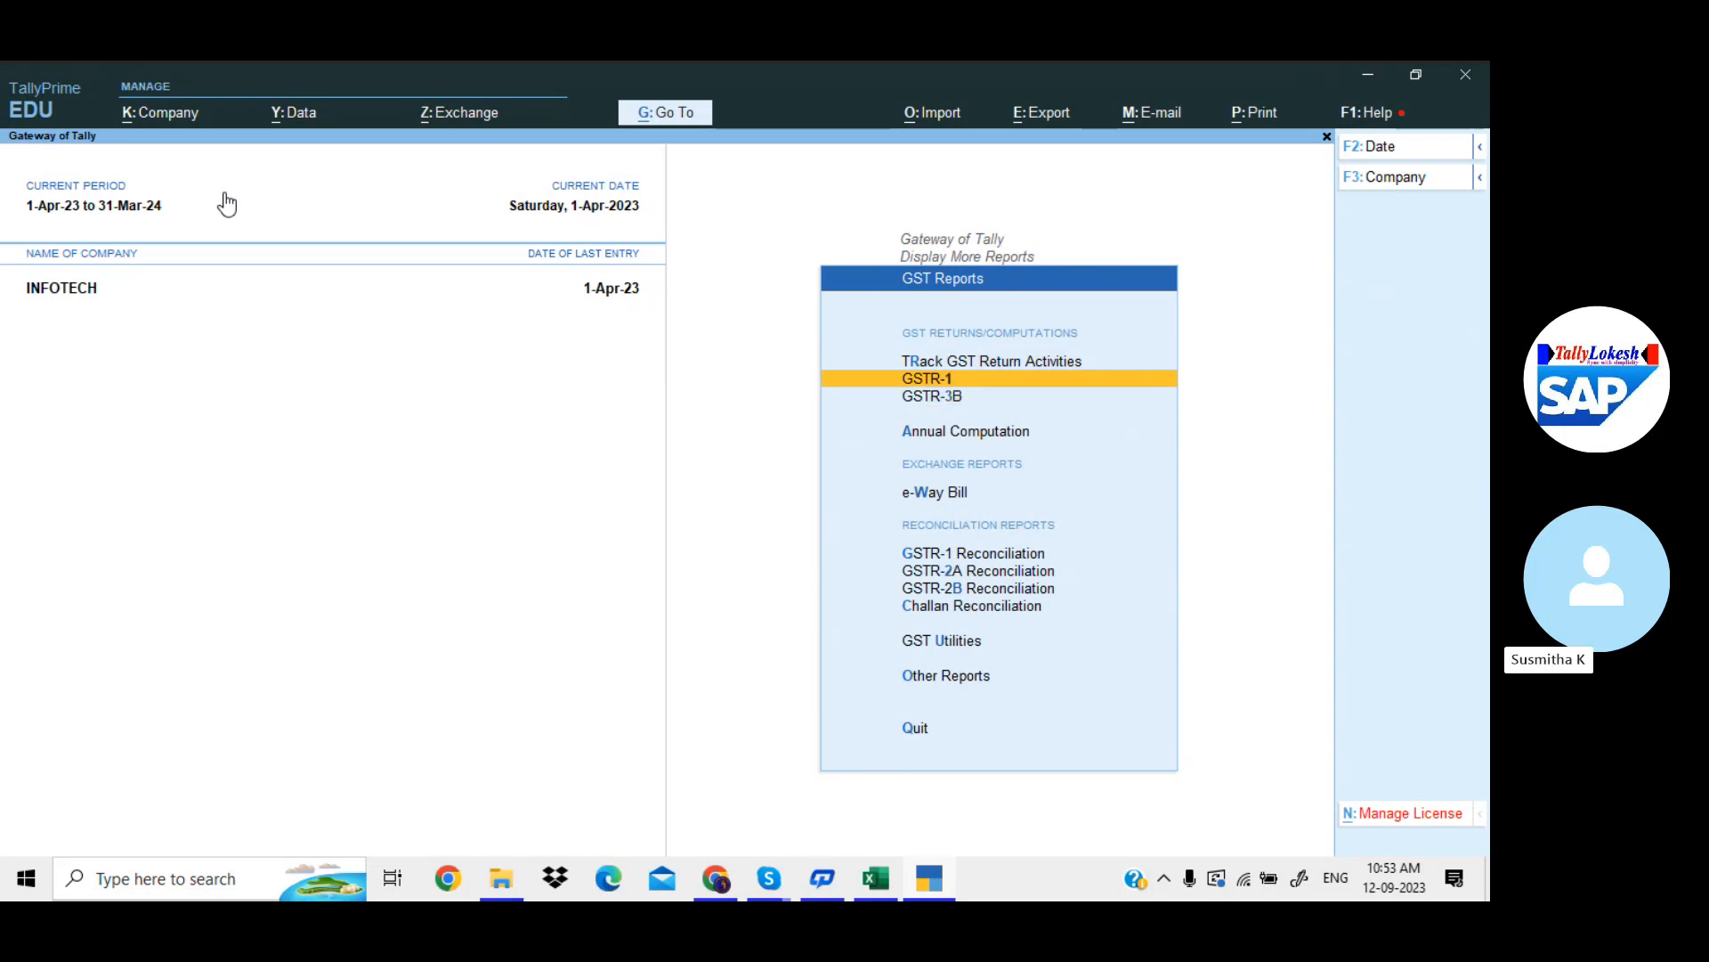
key(Return)
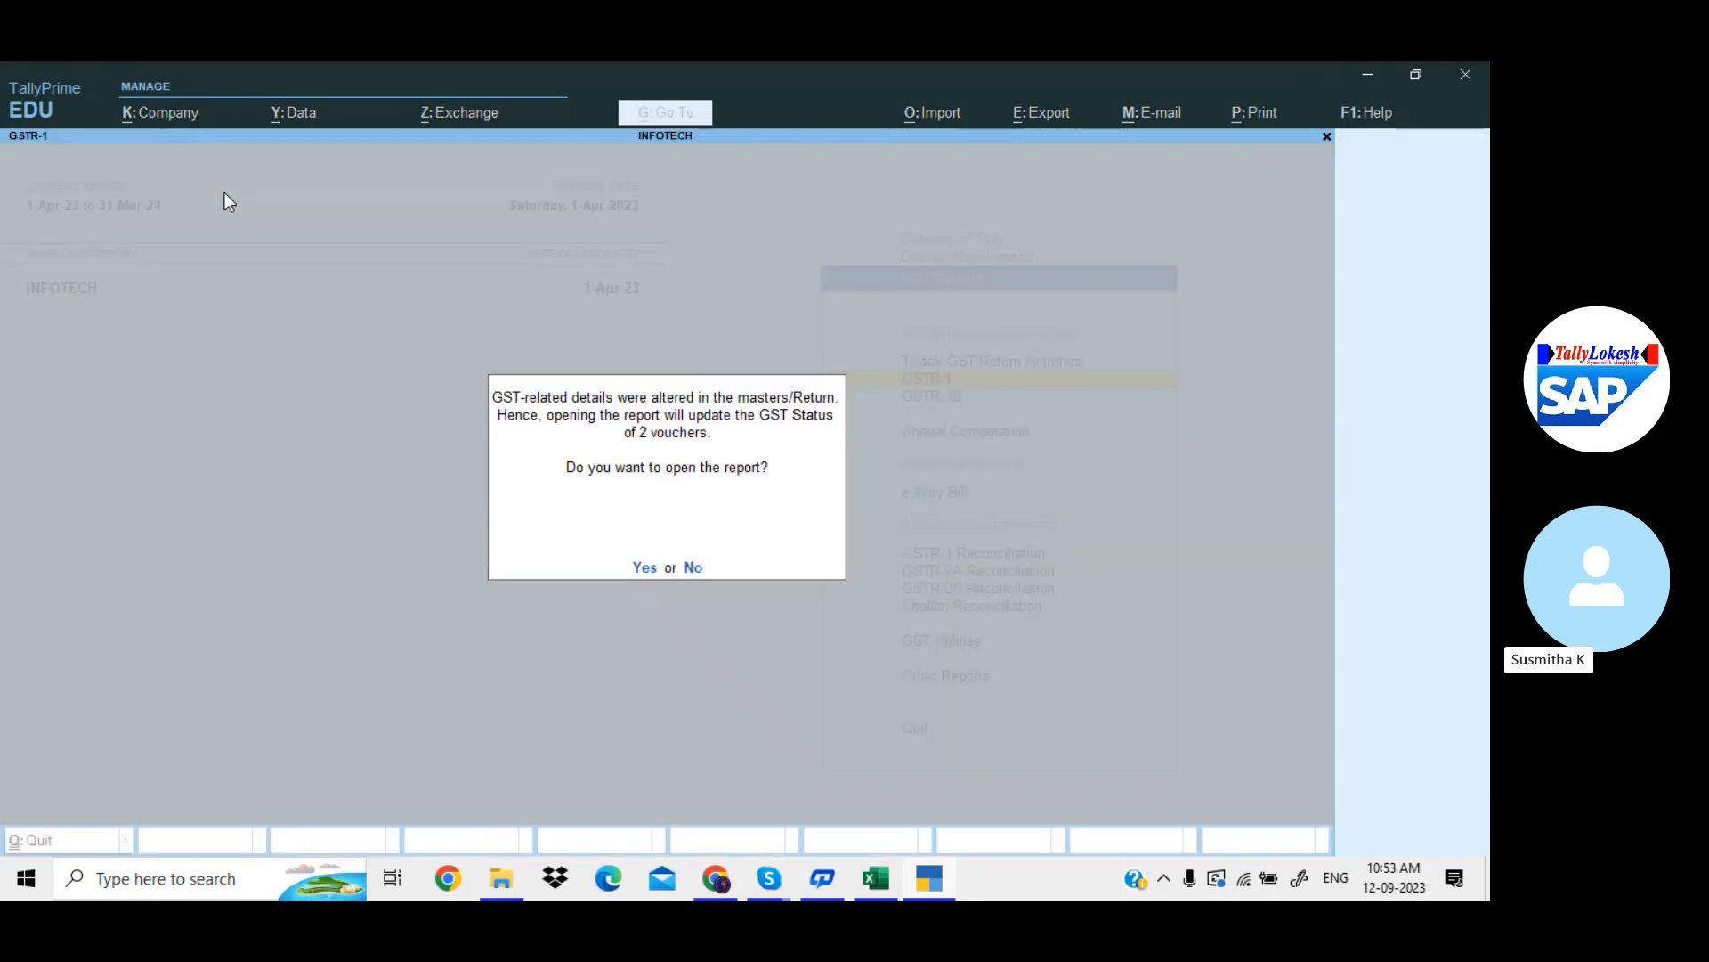
key(y)
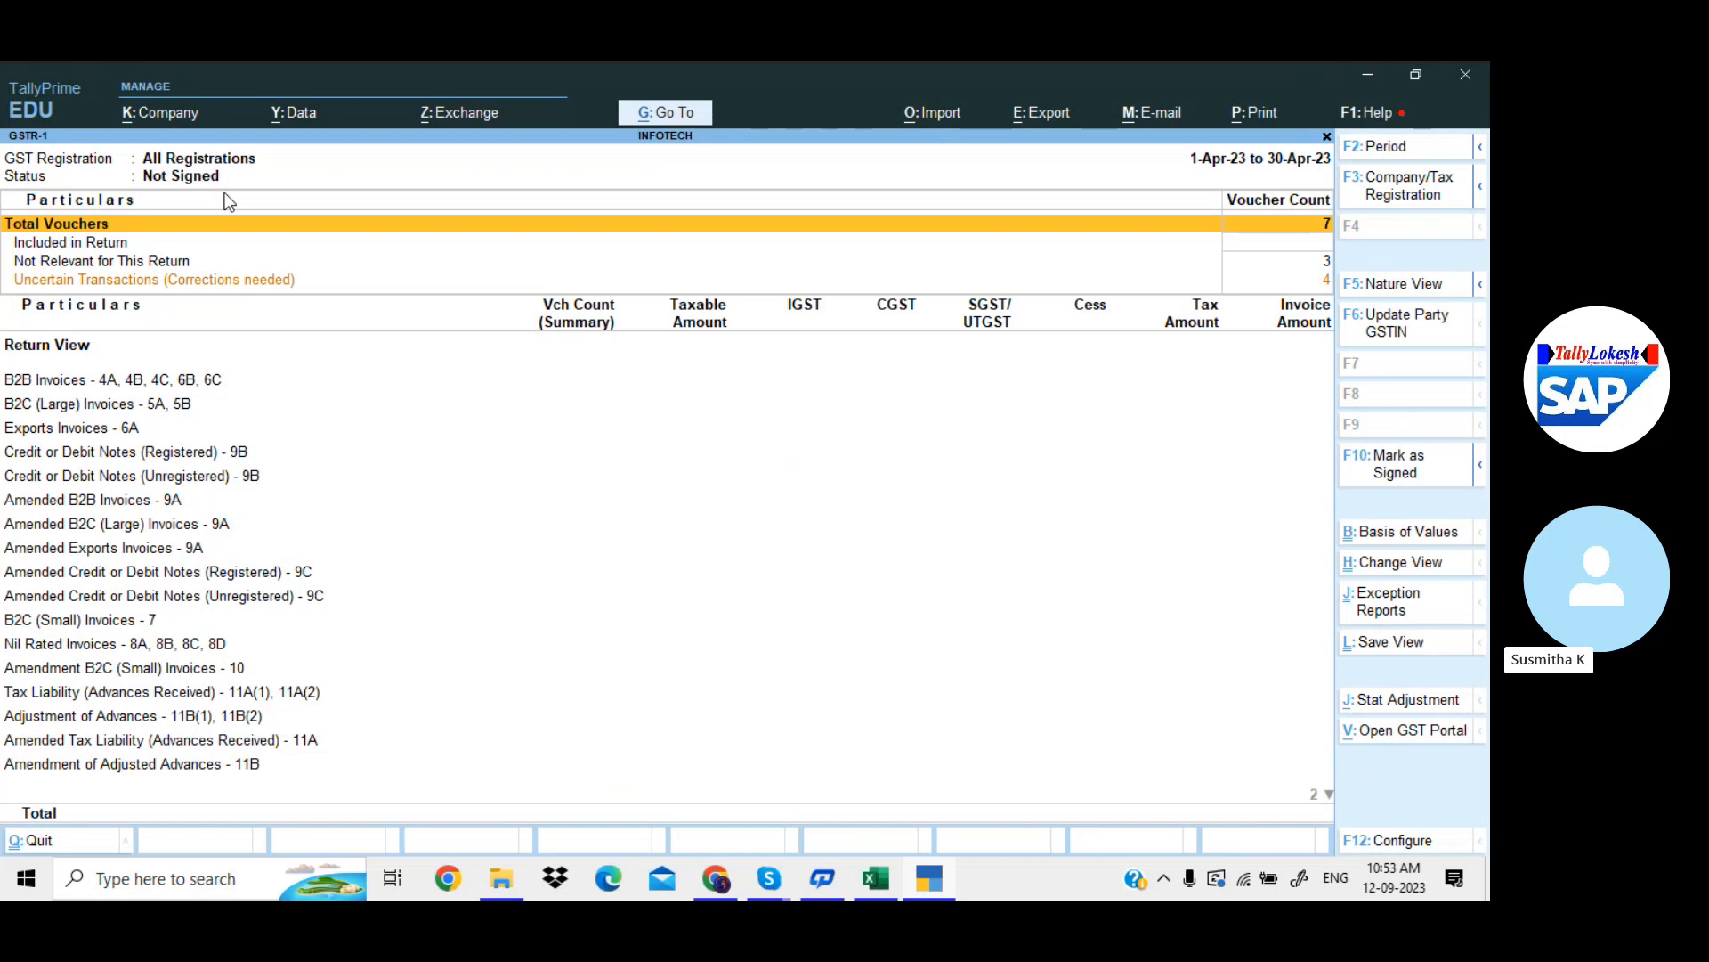
Examine the exceptions of GSTR-1's uncertain transactions and its B2B Invoices row, and close the report
key(Down)
key(Down)
key(Down)
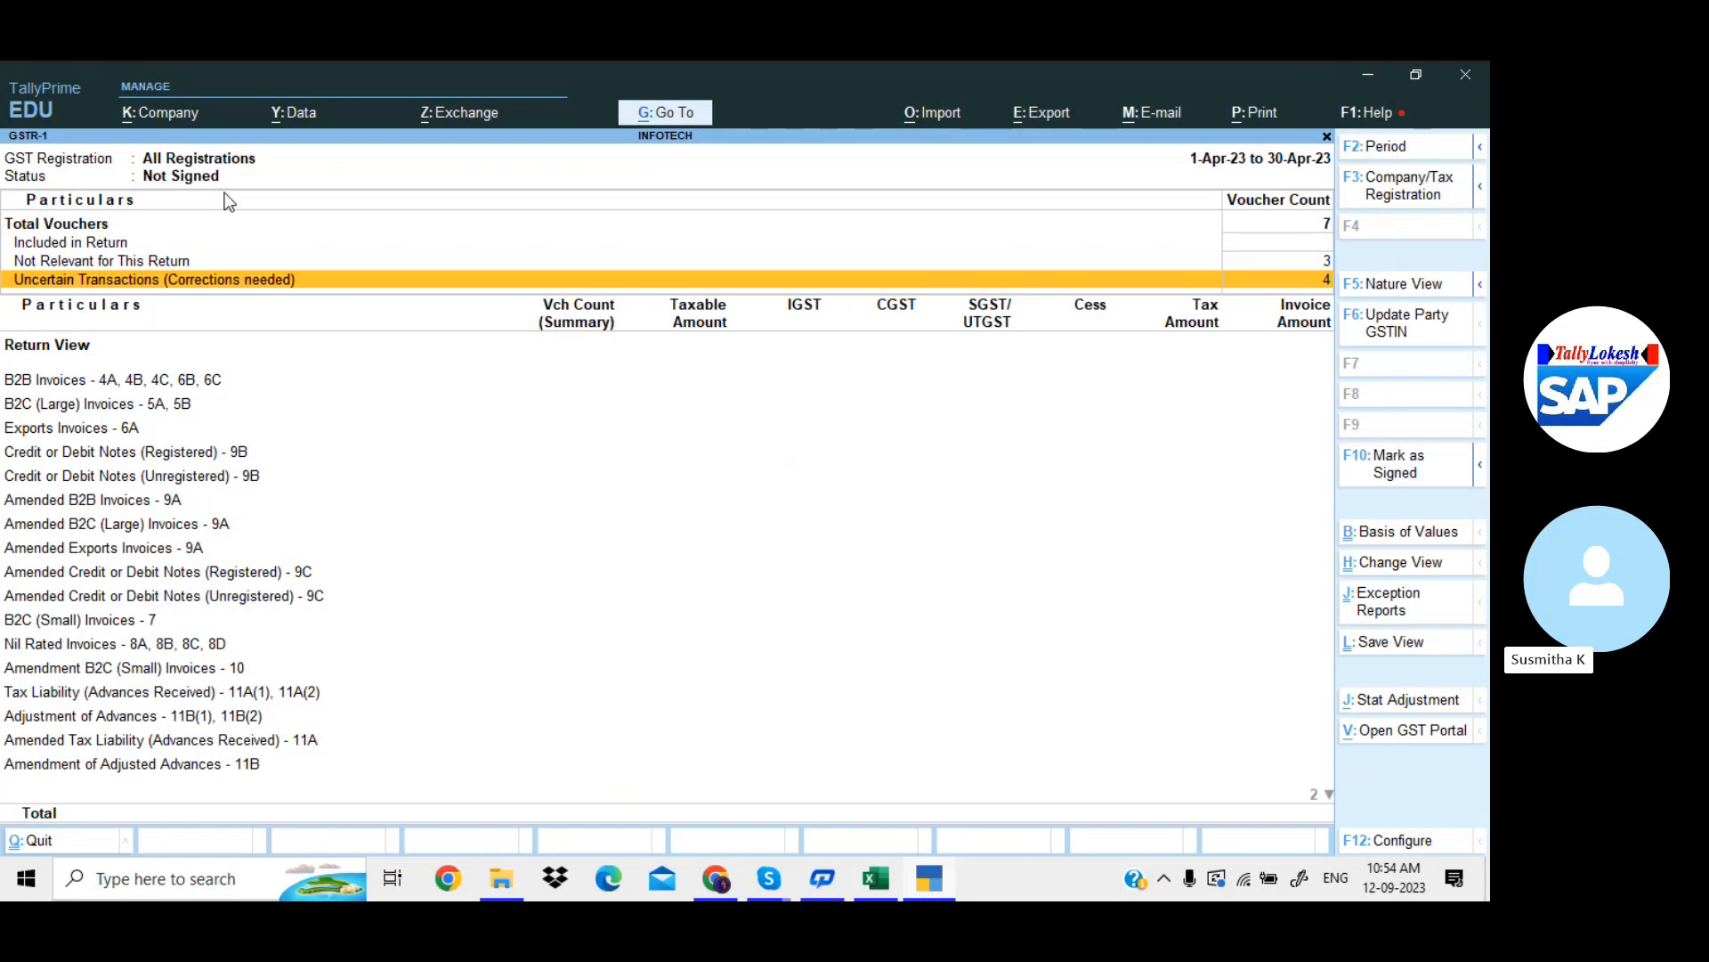
key(Return)
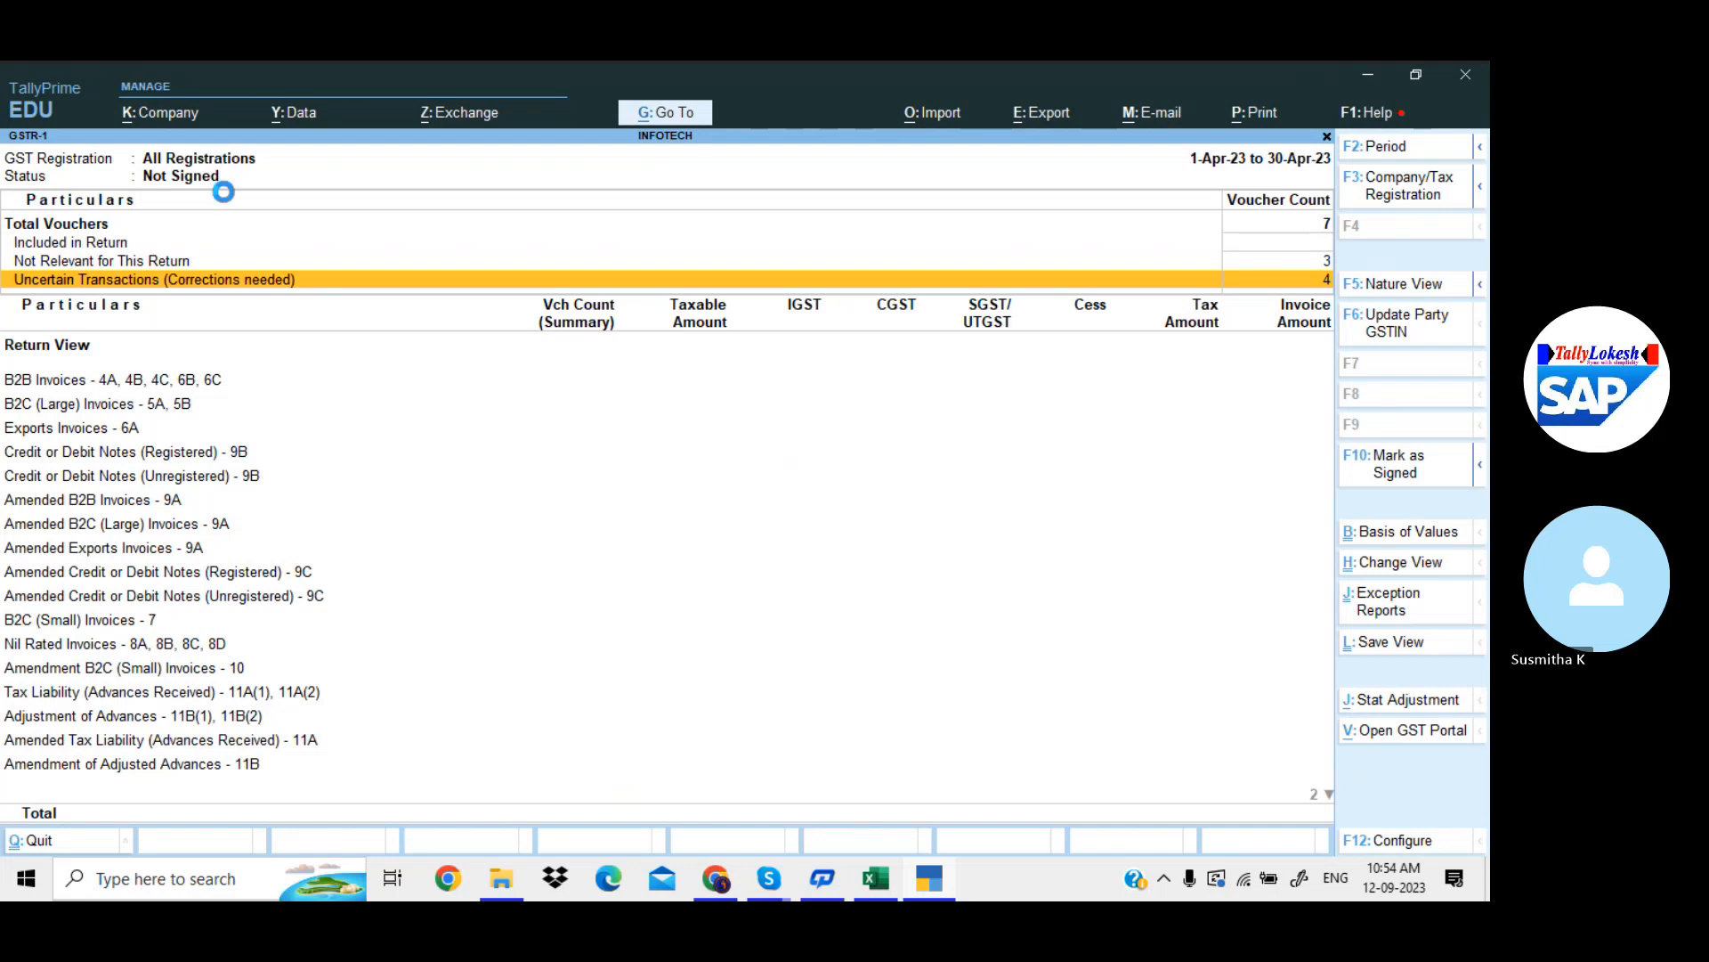
key(Return)
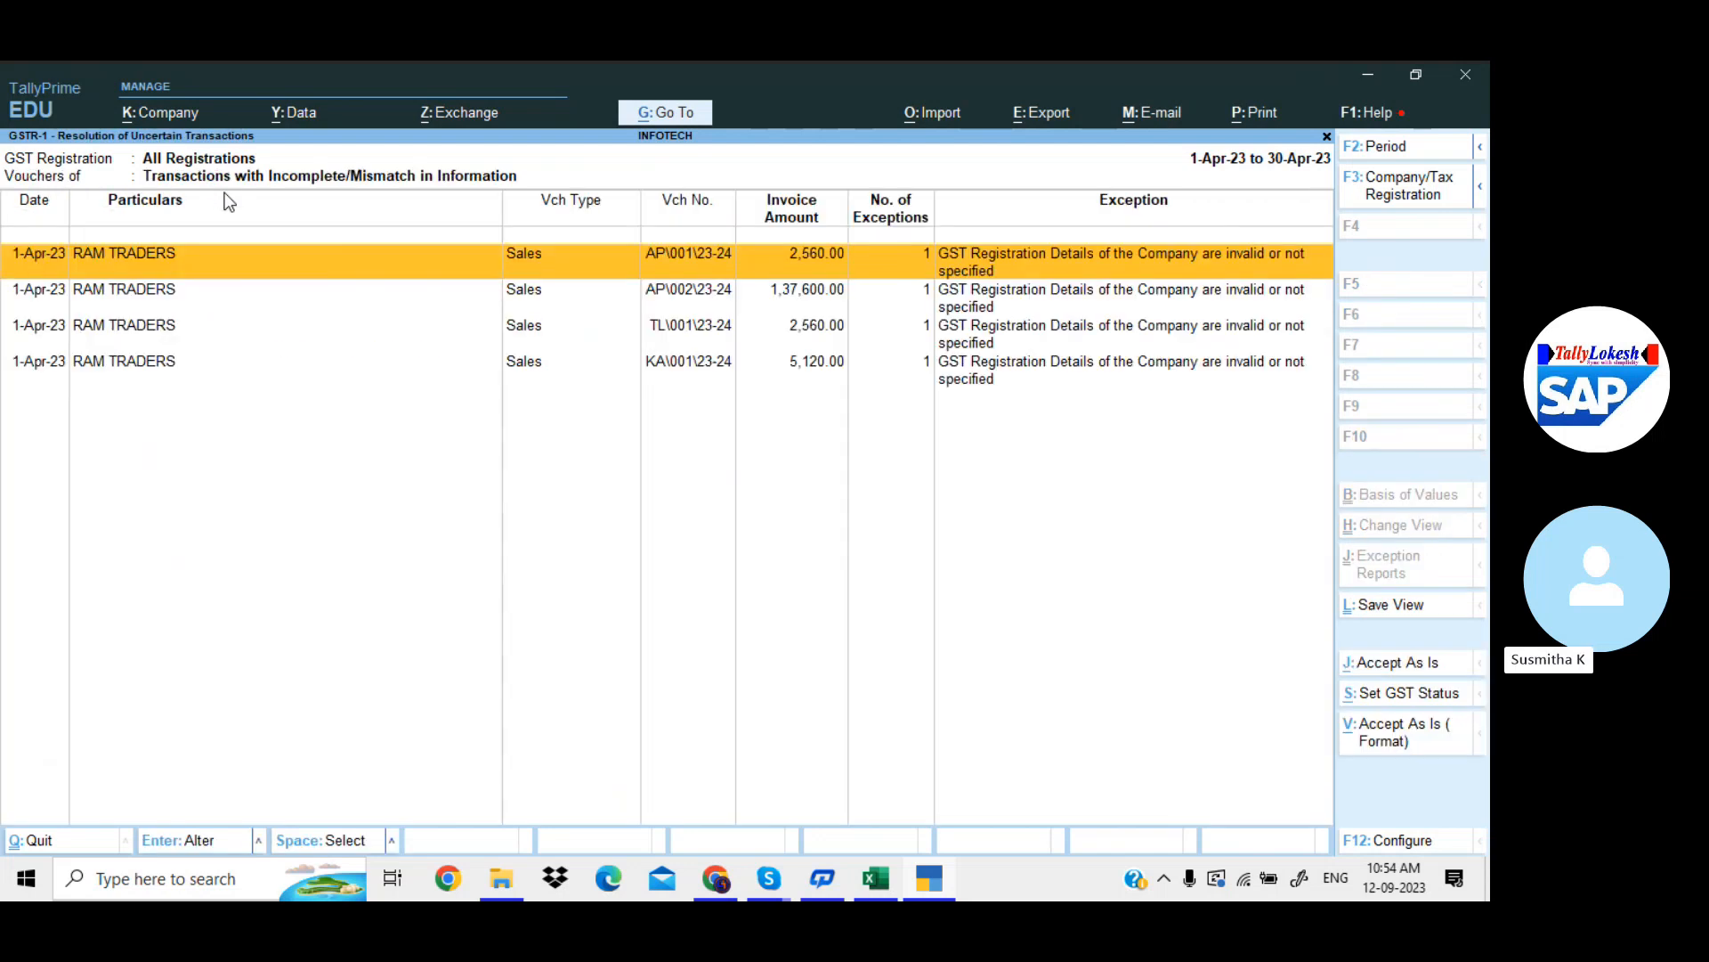
key(Escape)
key(Escape)
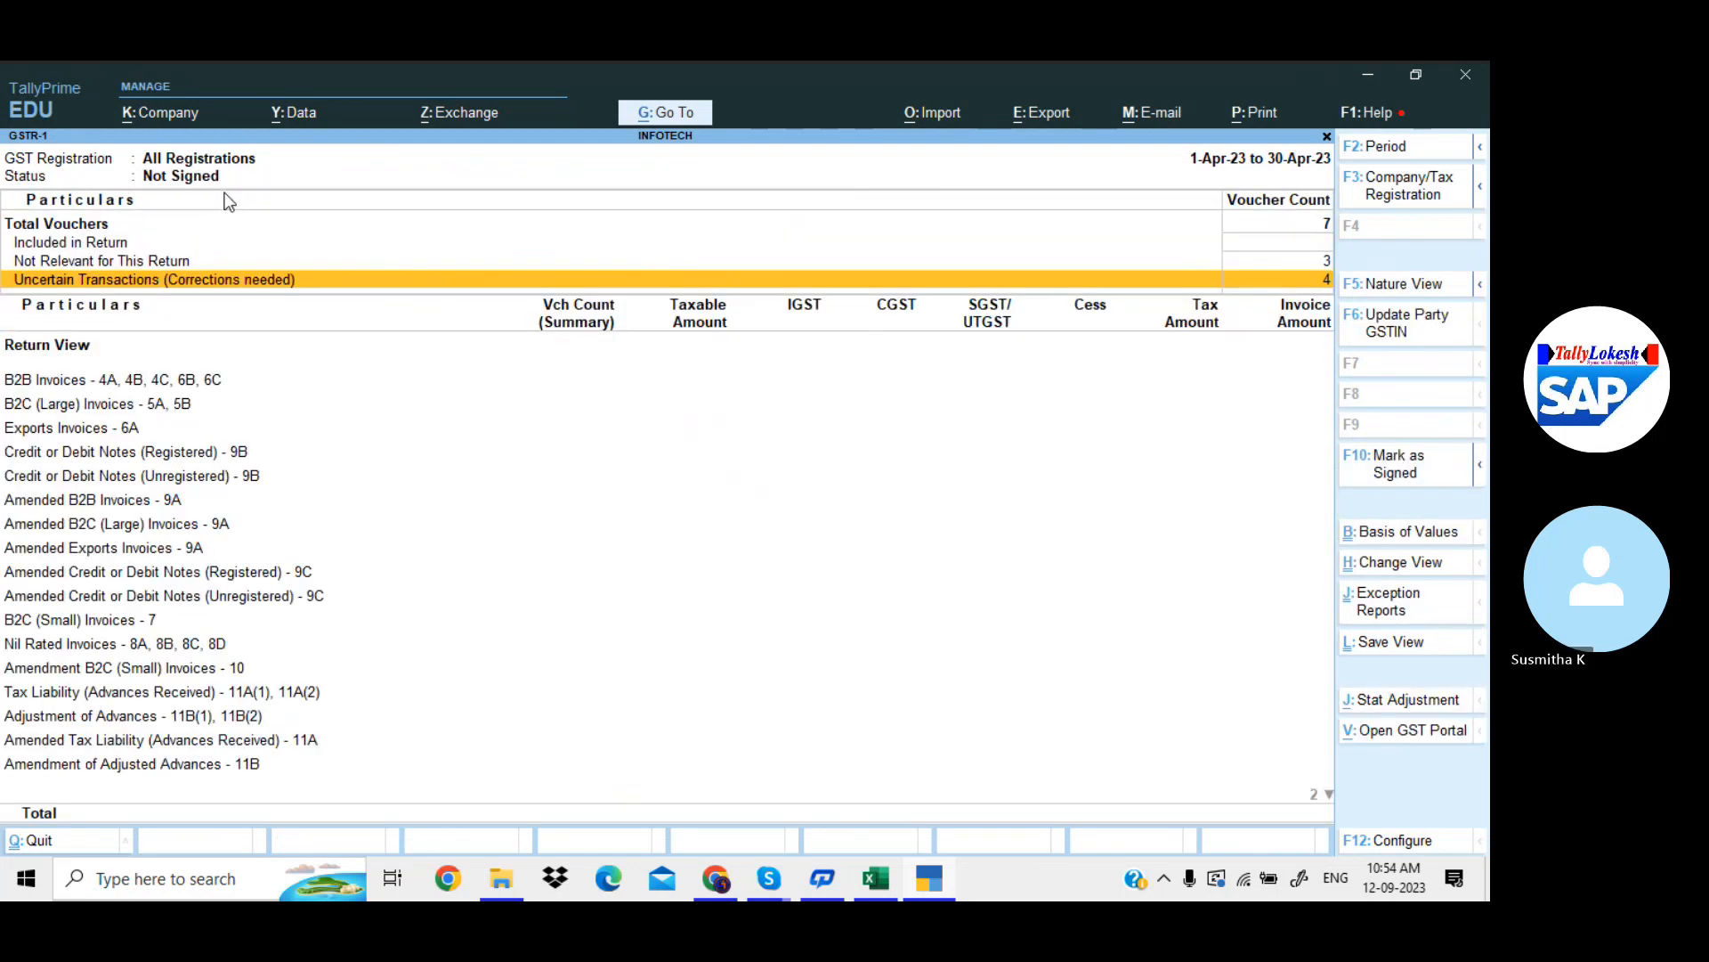
click(277, 384)
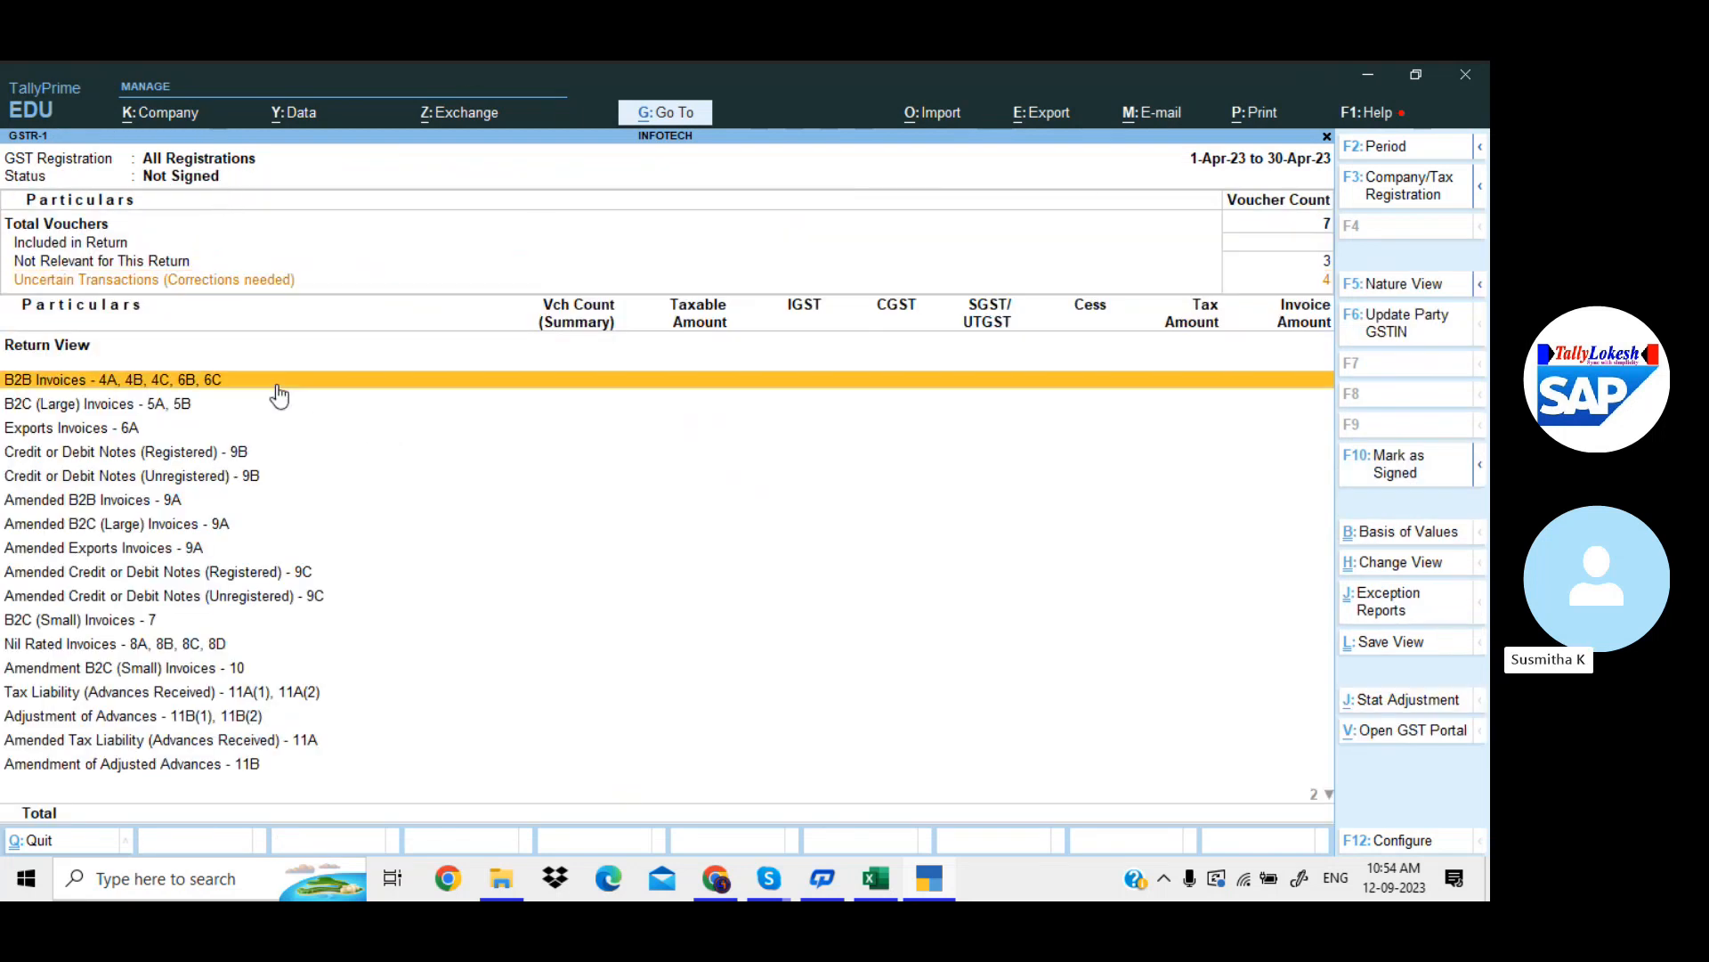
key(Escape)
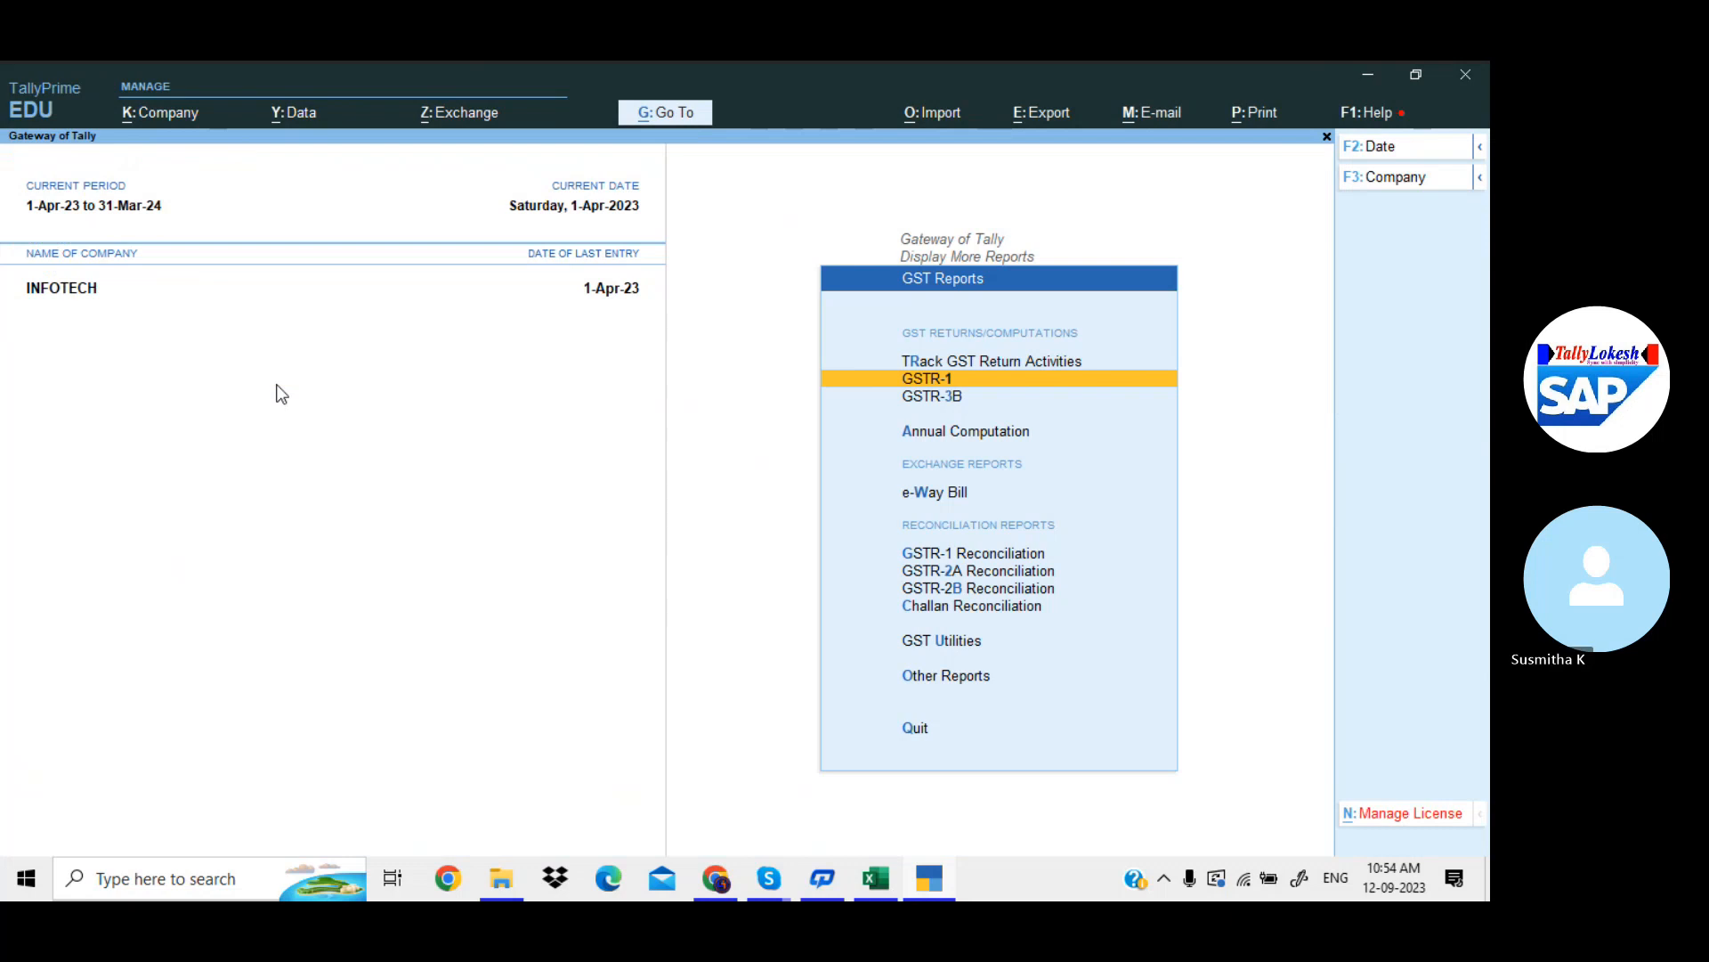
Open the GSTR-3B report, compare its Nature View and Return View, and show the Return View in detail
key(Down)
key(Return)
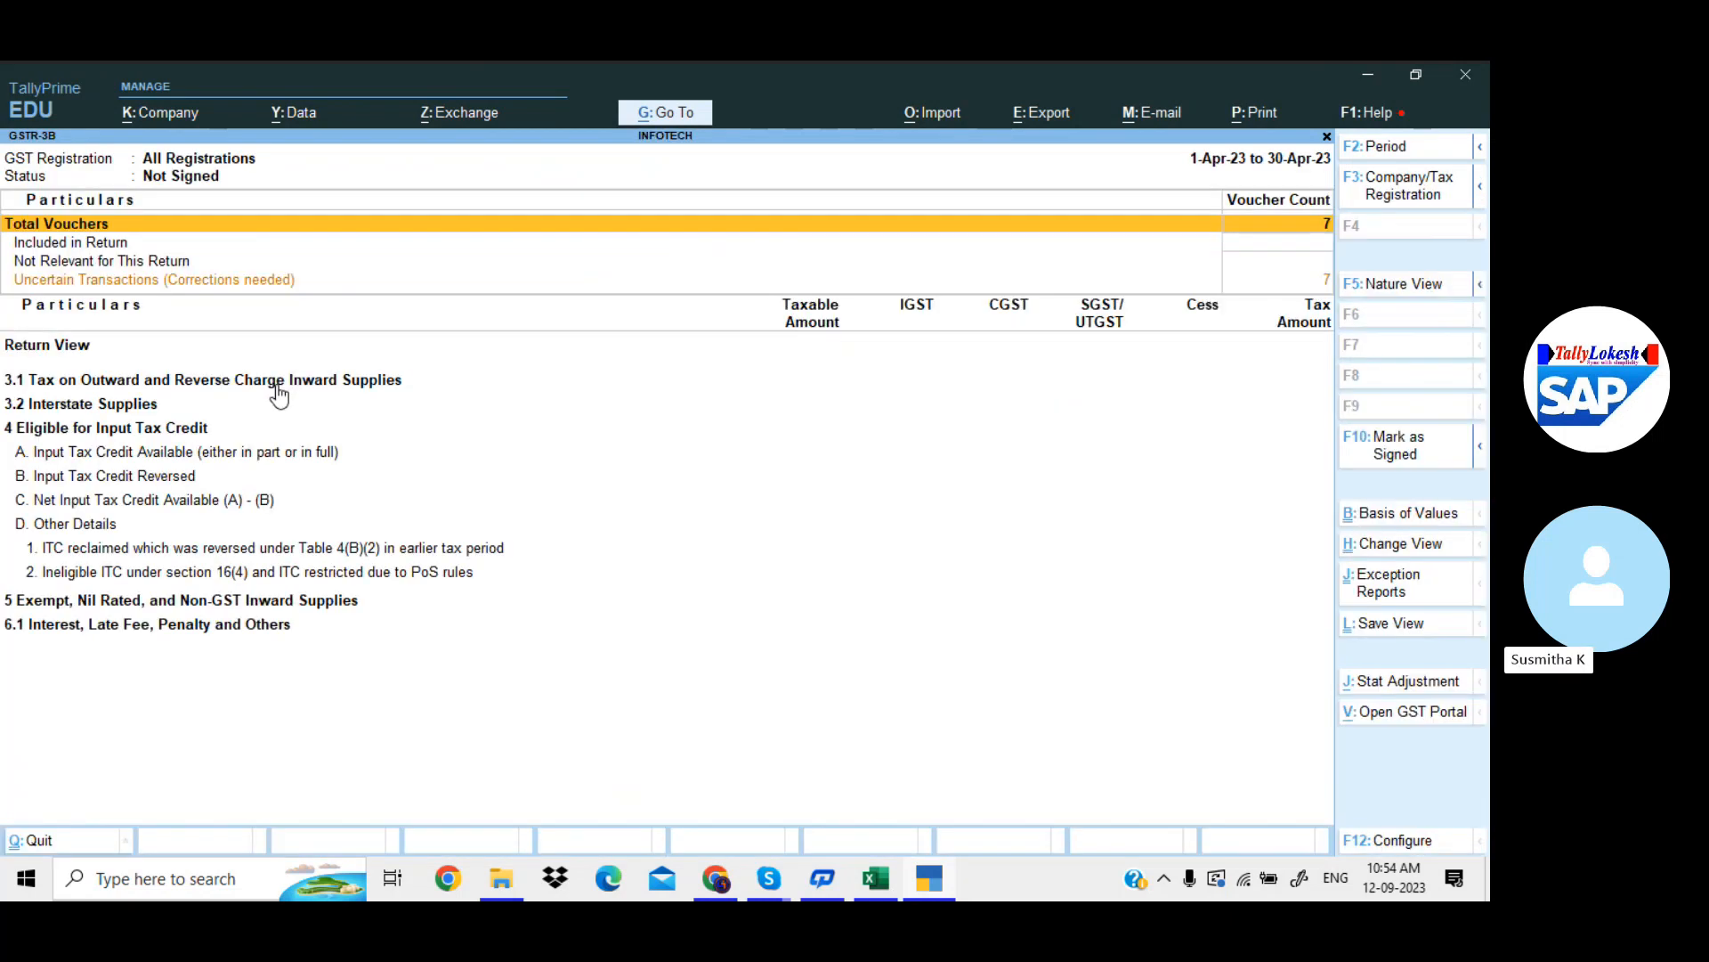
click(1412, 291)
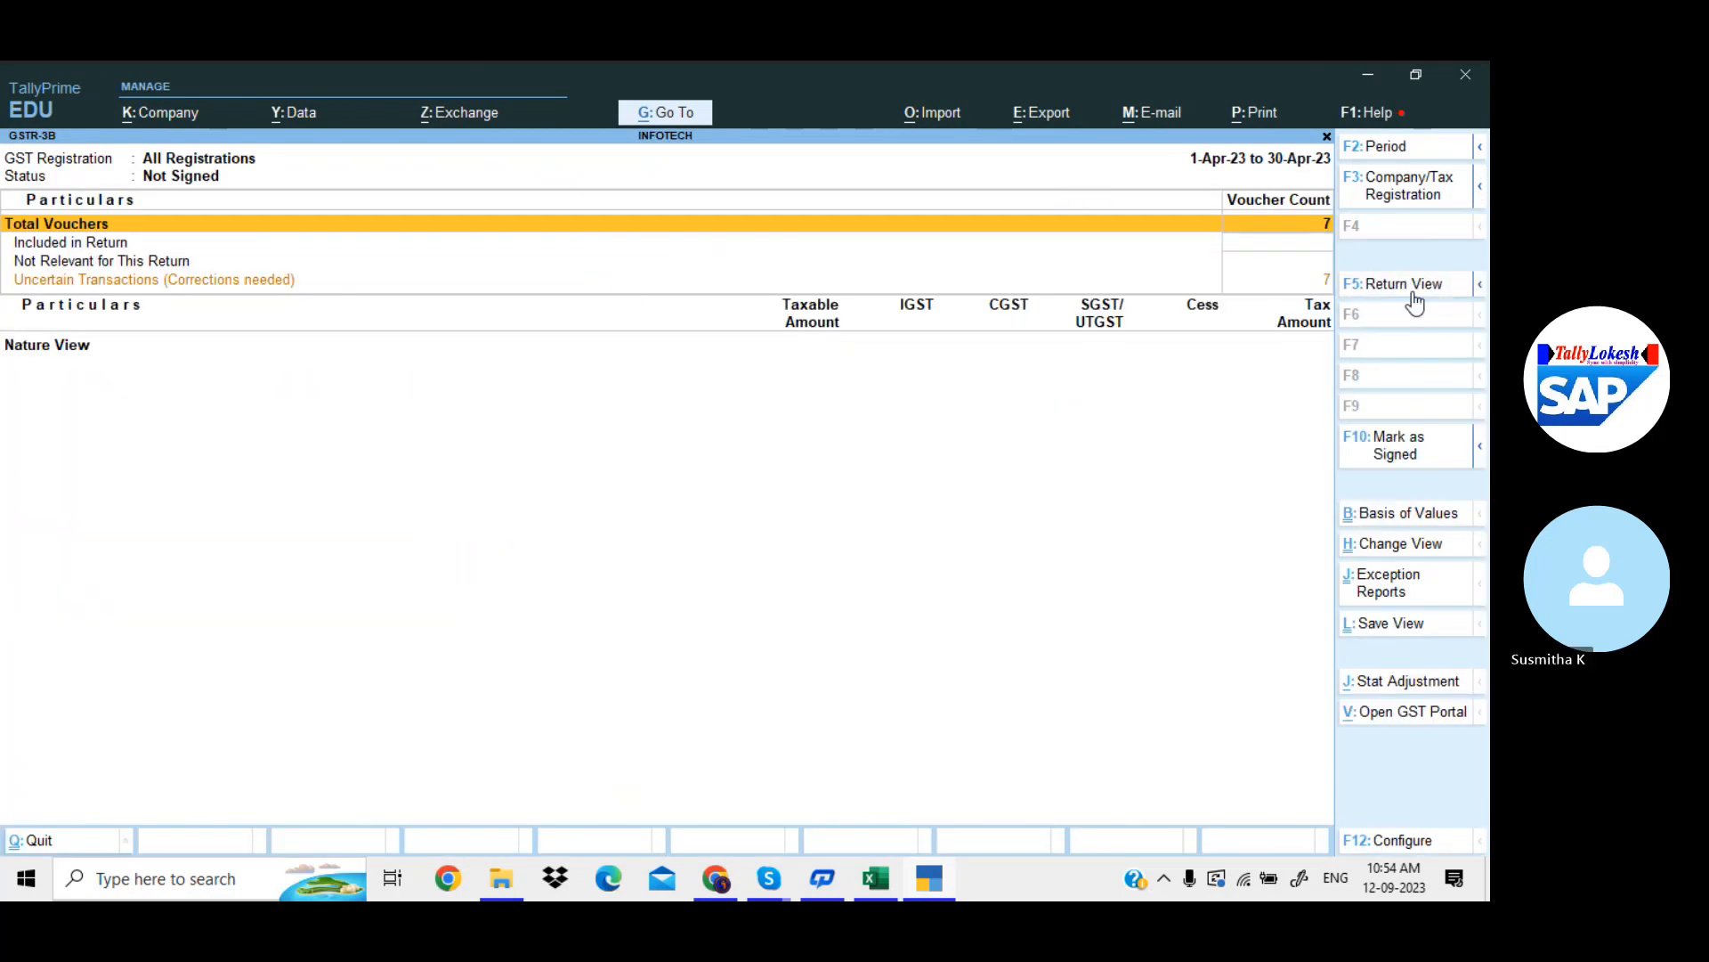
click(1414, 299)
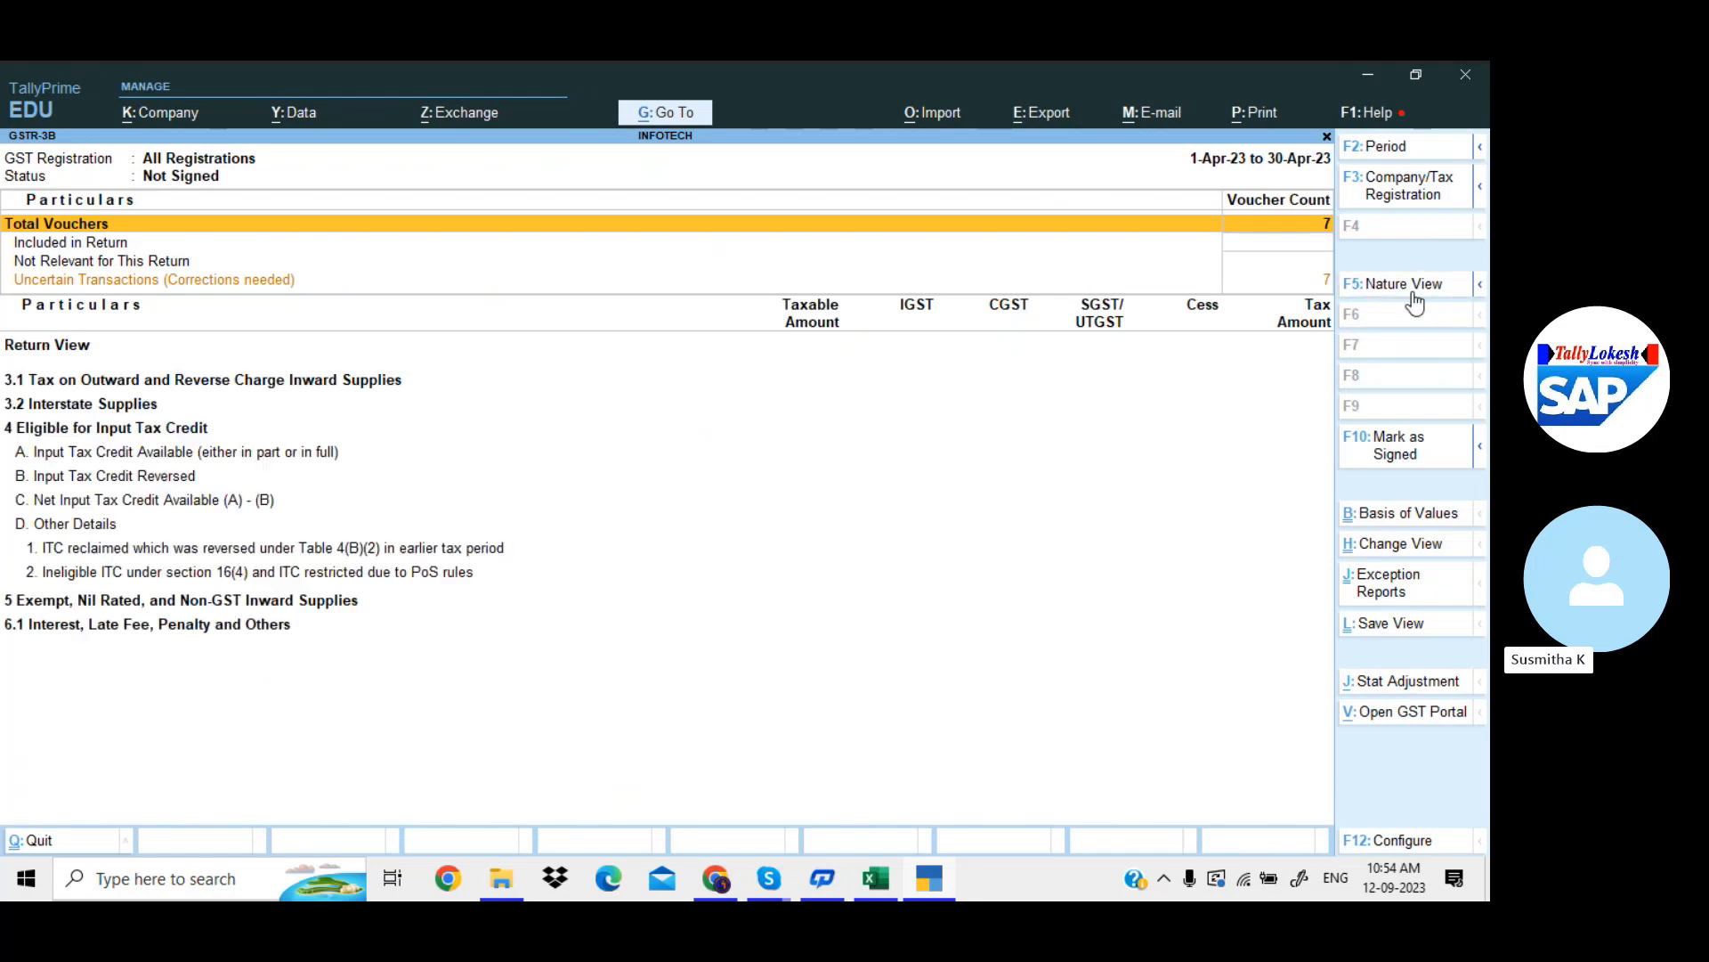
click(1482, 289)
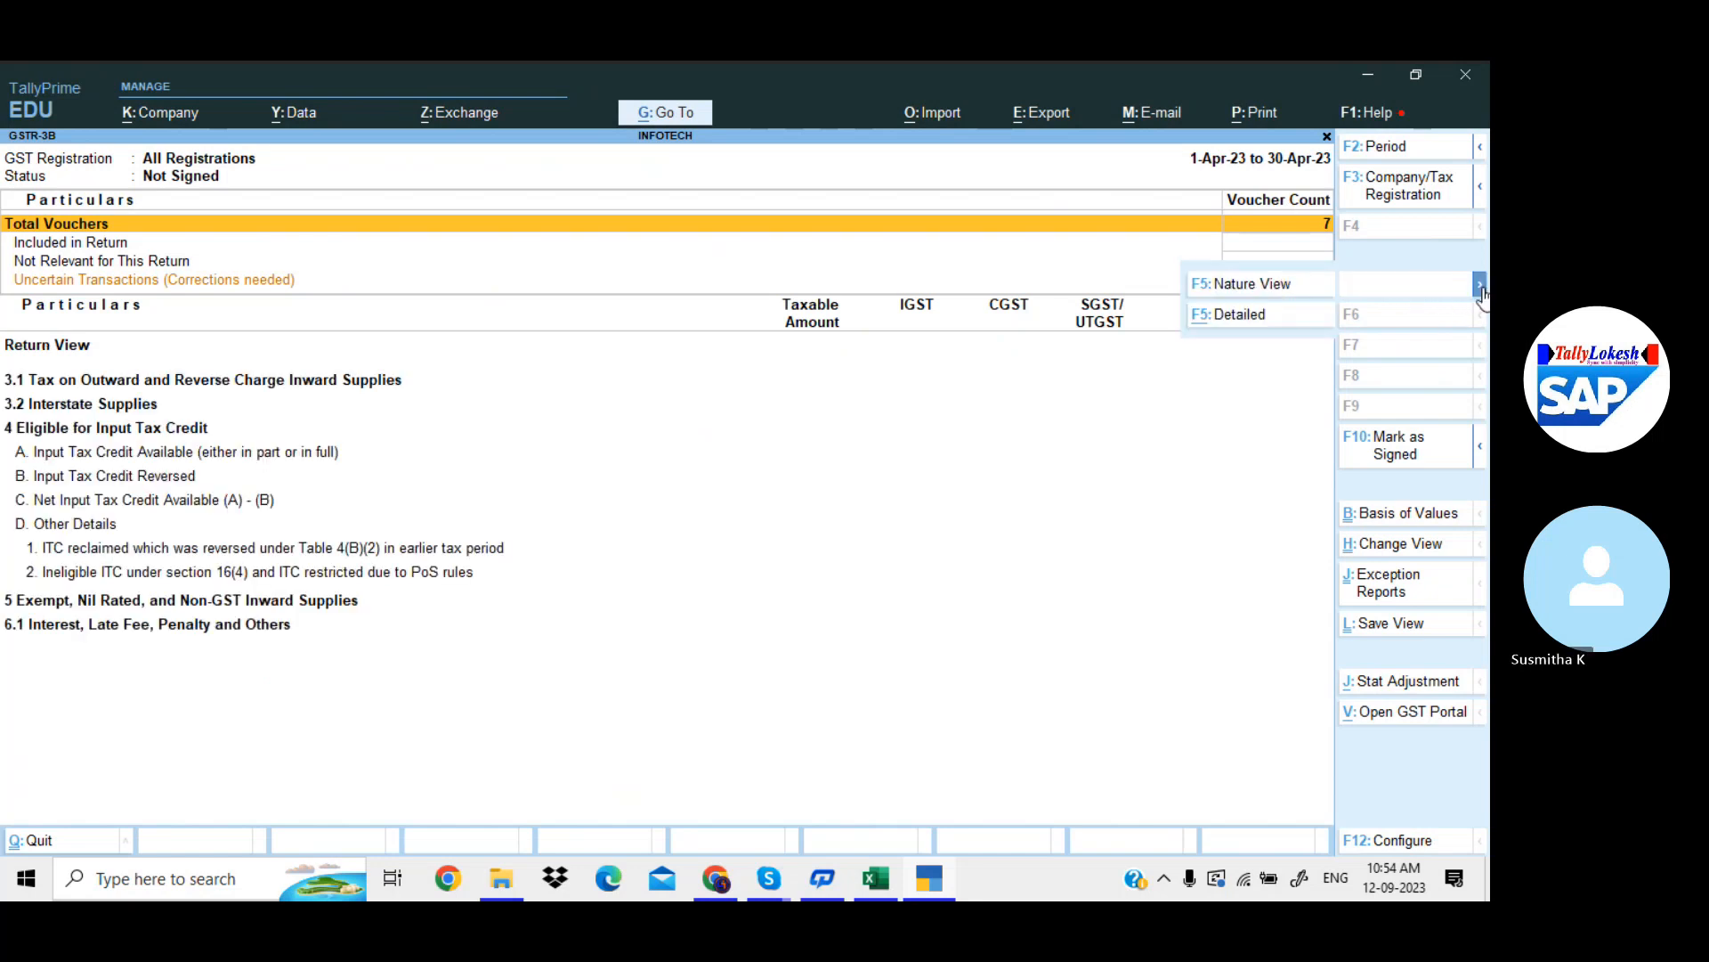
click(1242, 311)
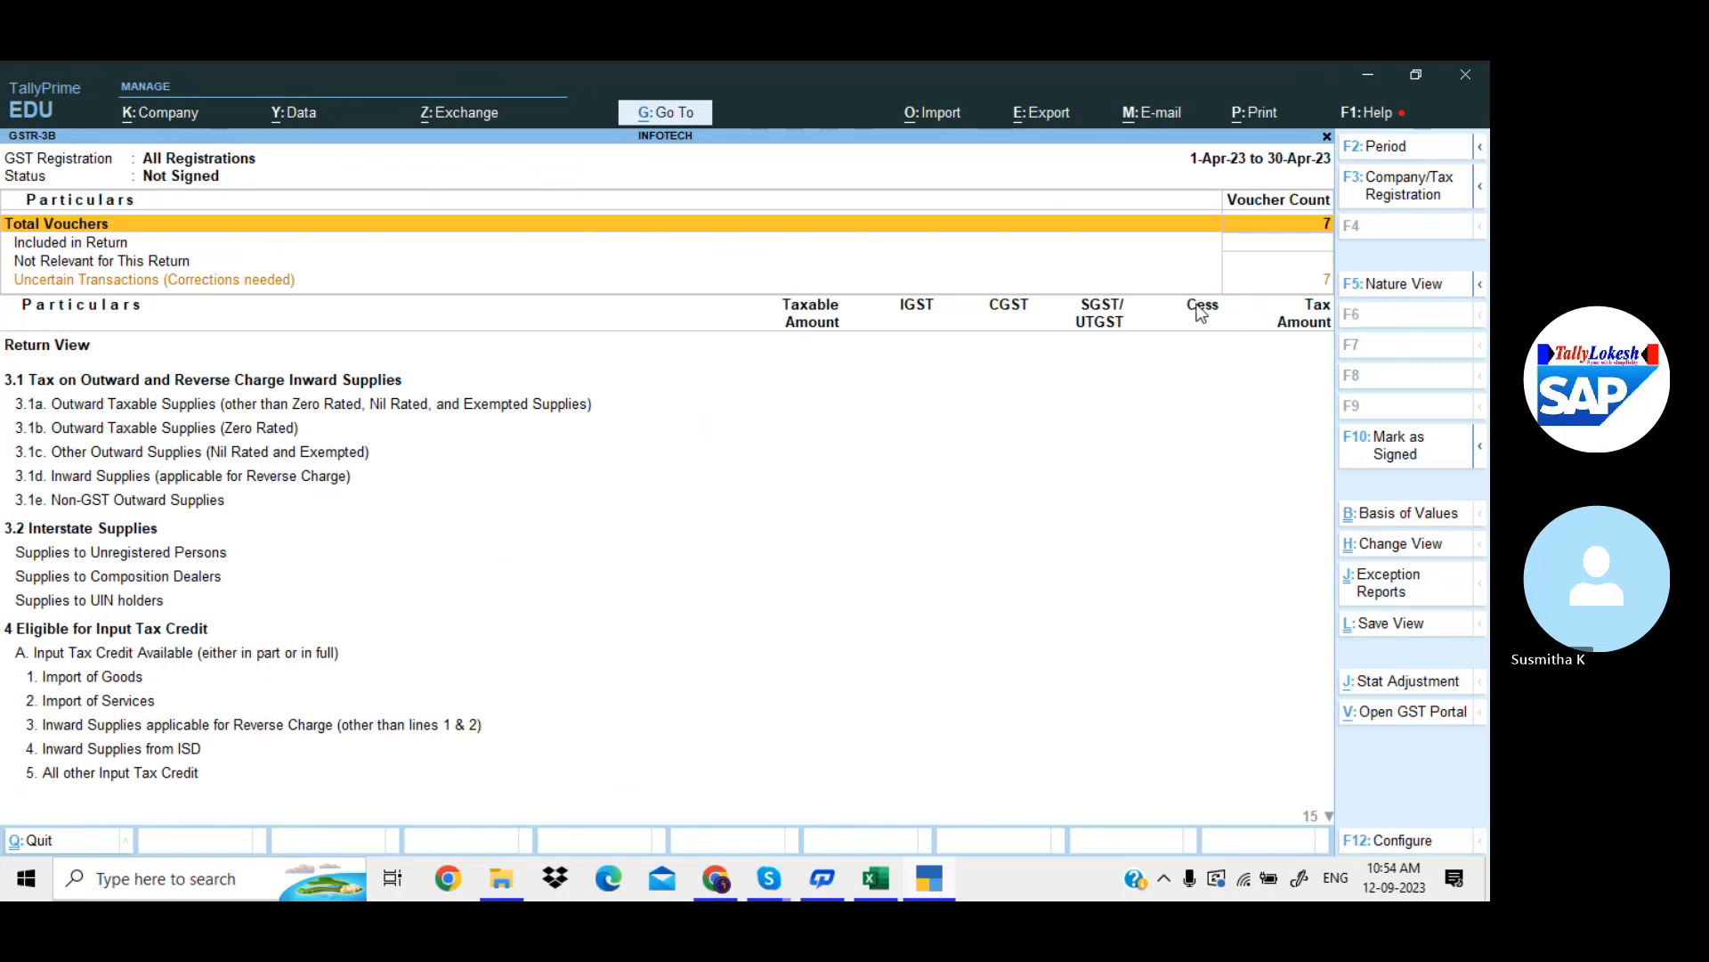
Check the tax supplies and uncertain transactions rows of GSTR-3B, and return to the Gateway of Tally
key(Down)
key(Down)
key(Down)
key(Down)
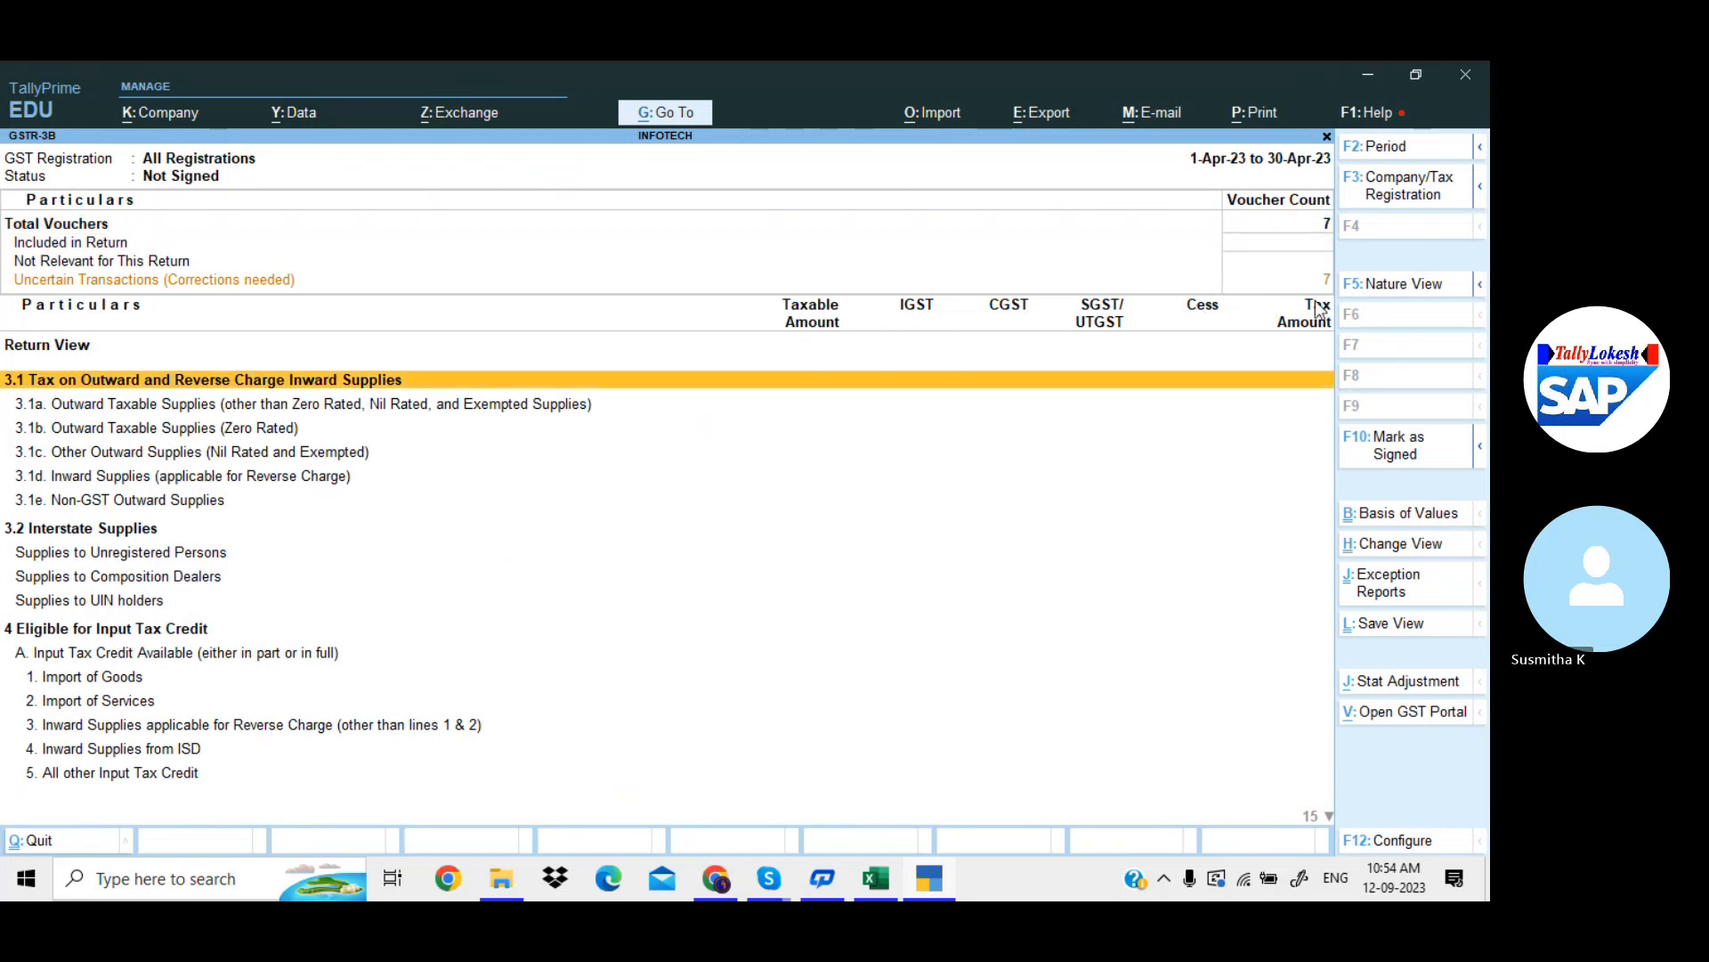
key(Up)
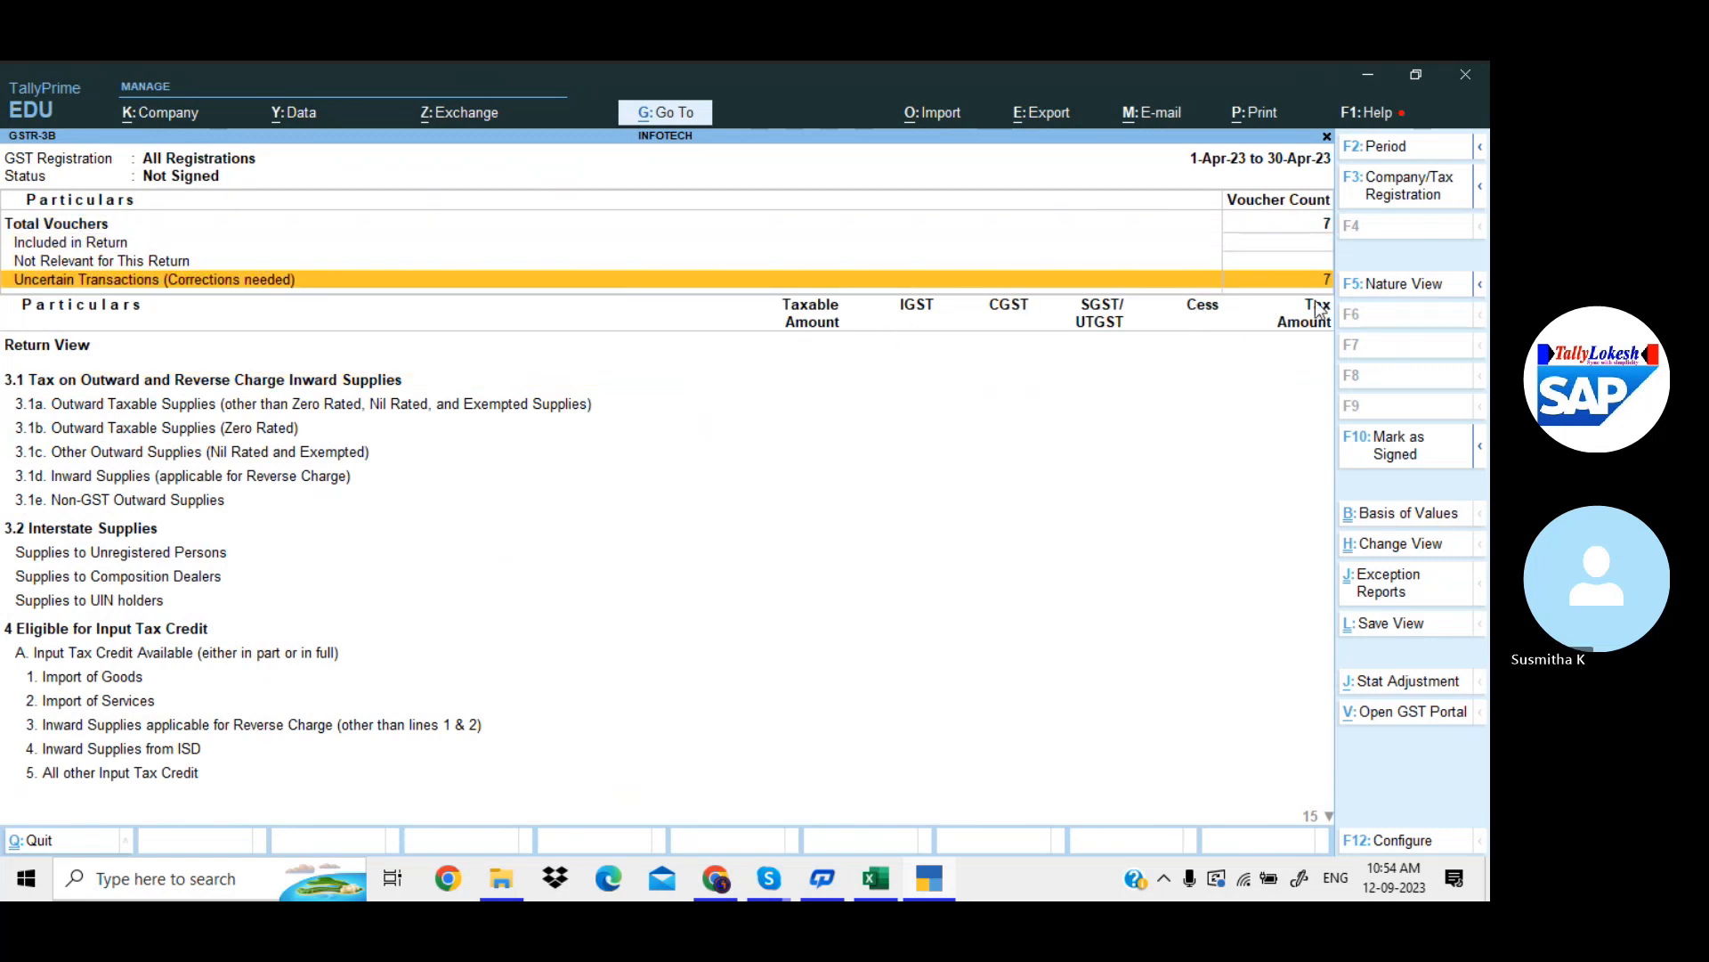
key(Escape)
key(Escape)
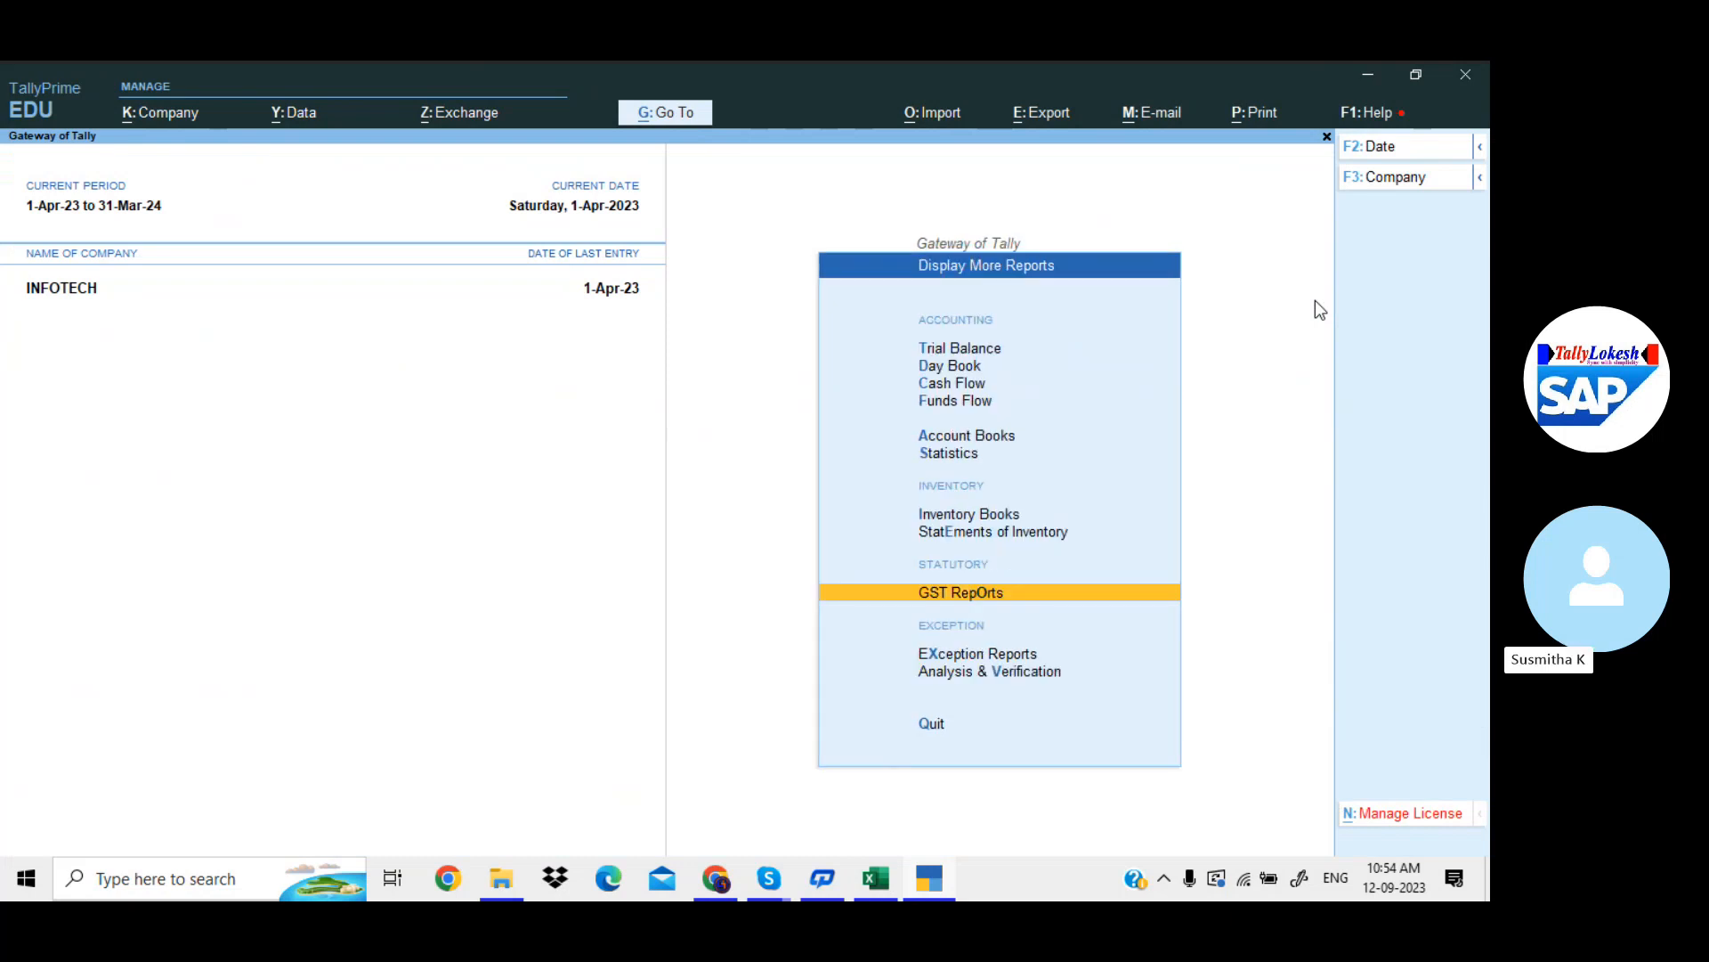
key(Escape)
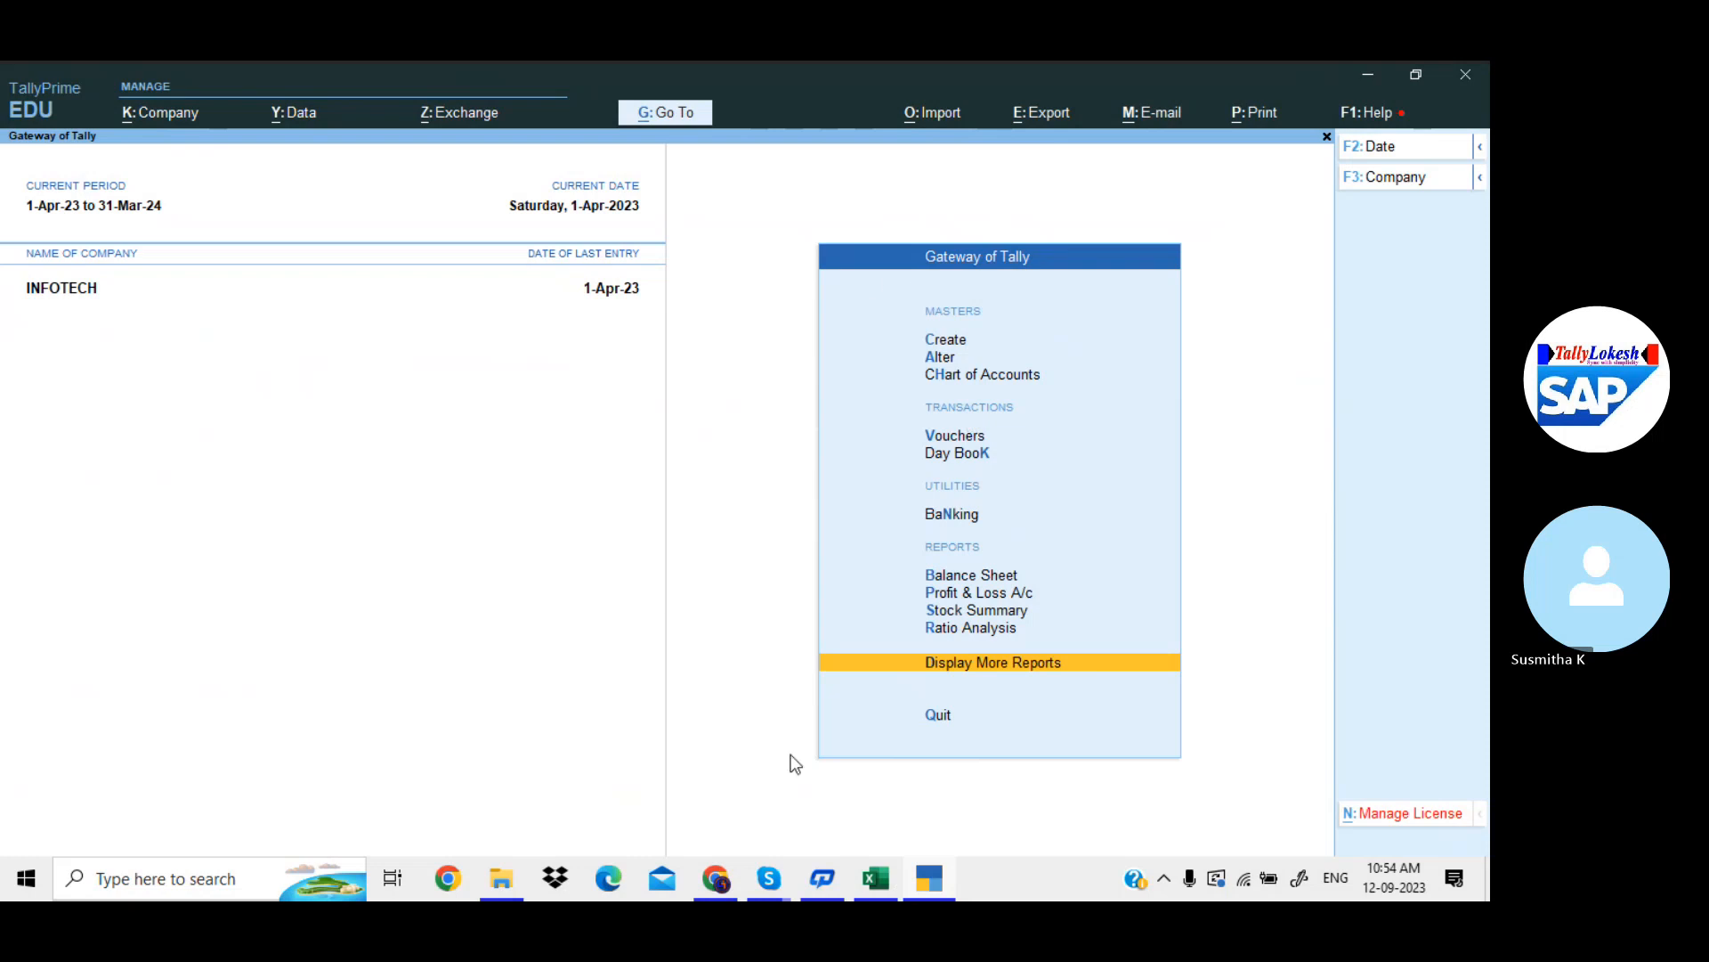
Switch to the Skype call window
click(771, 879)
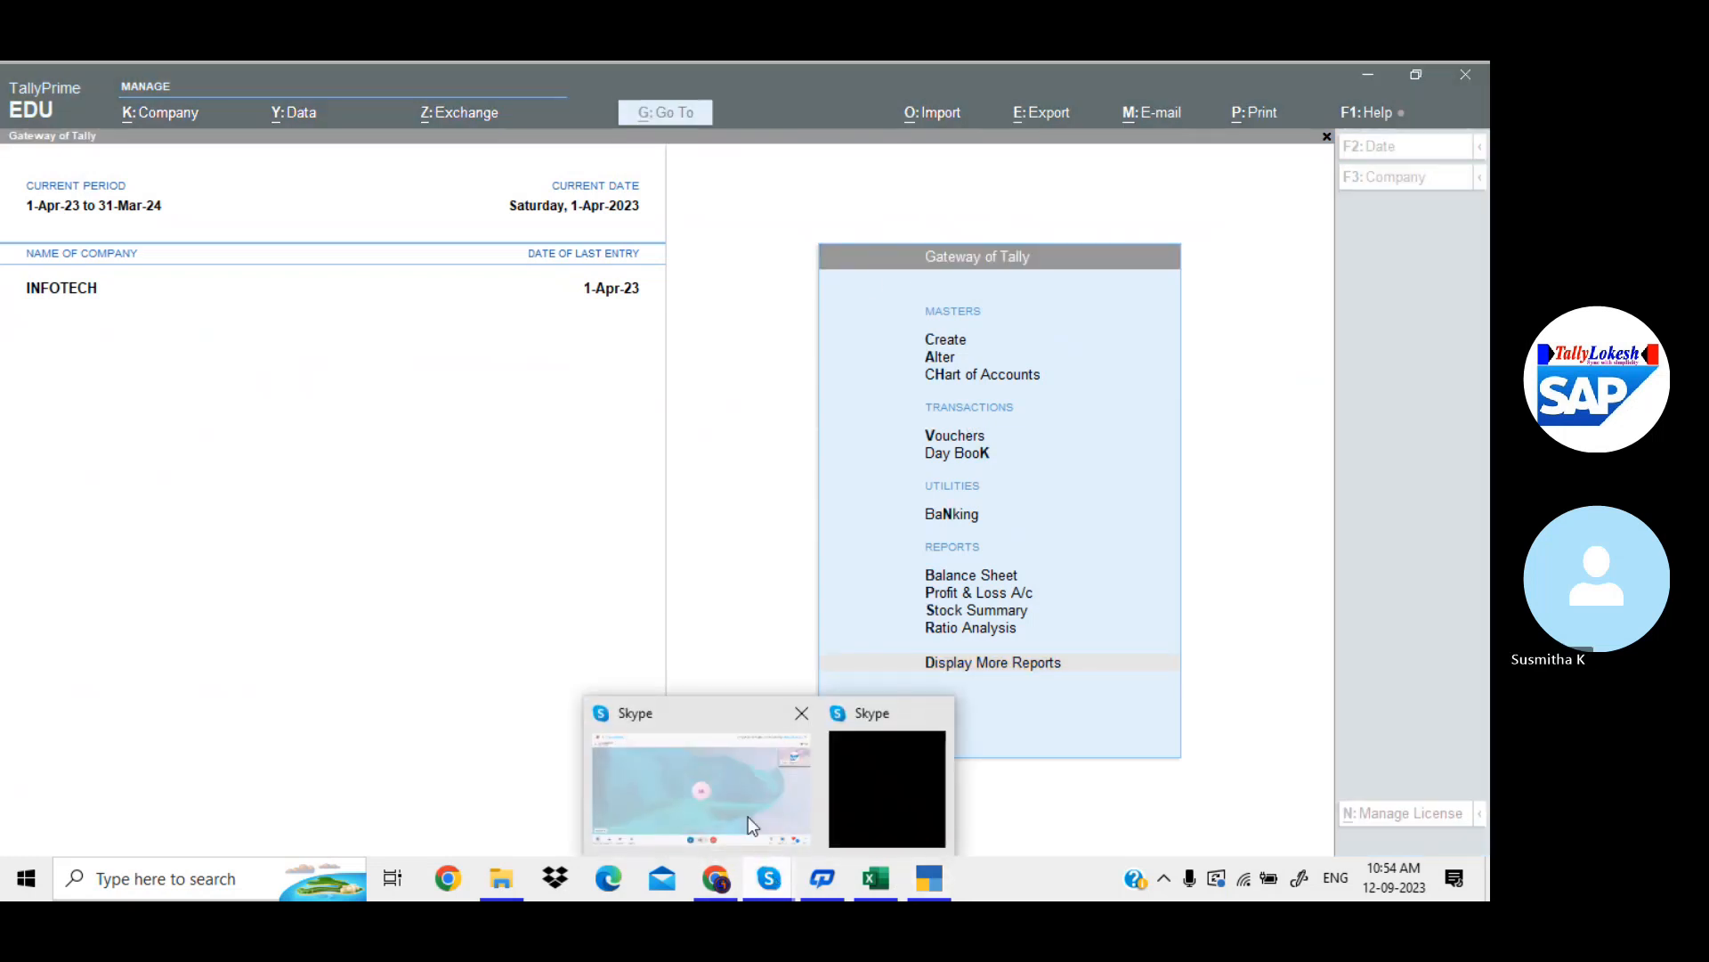
click(729, 793)
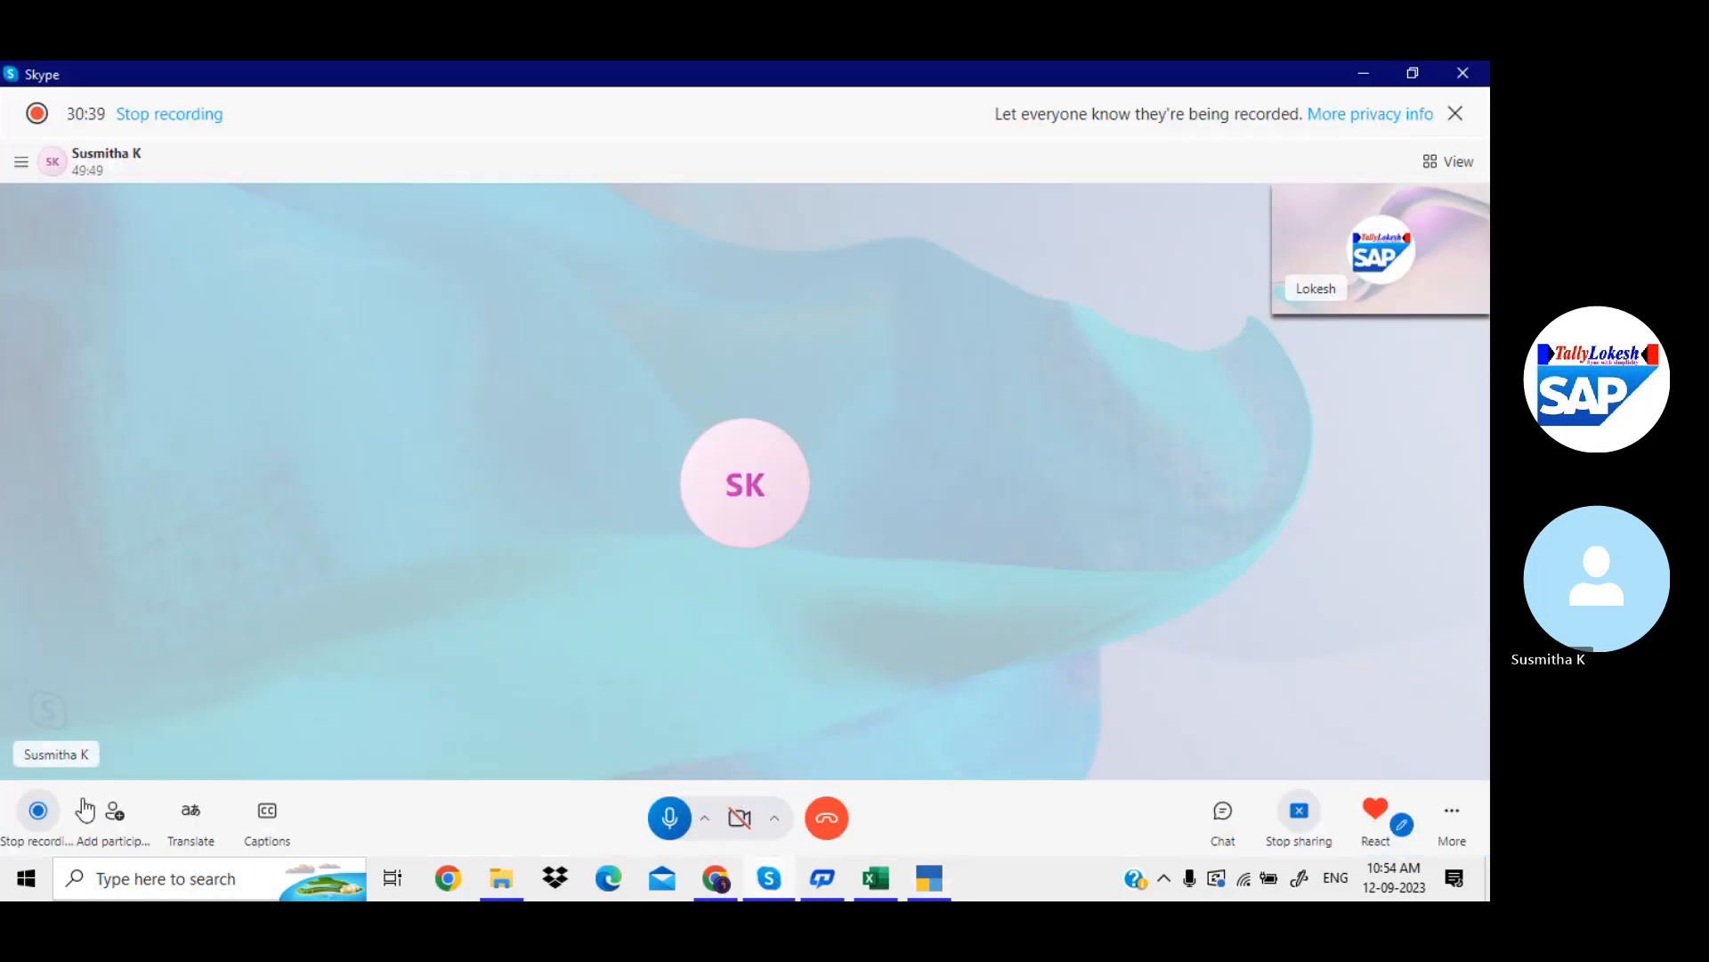